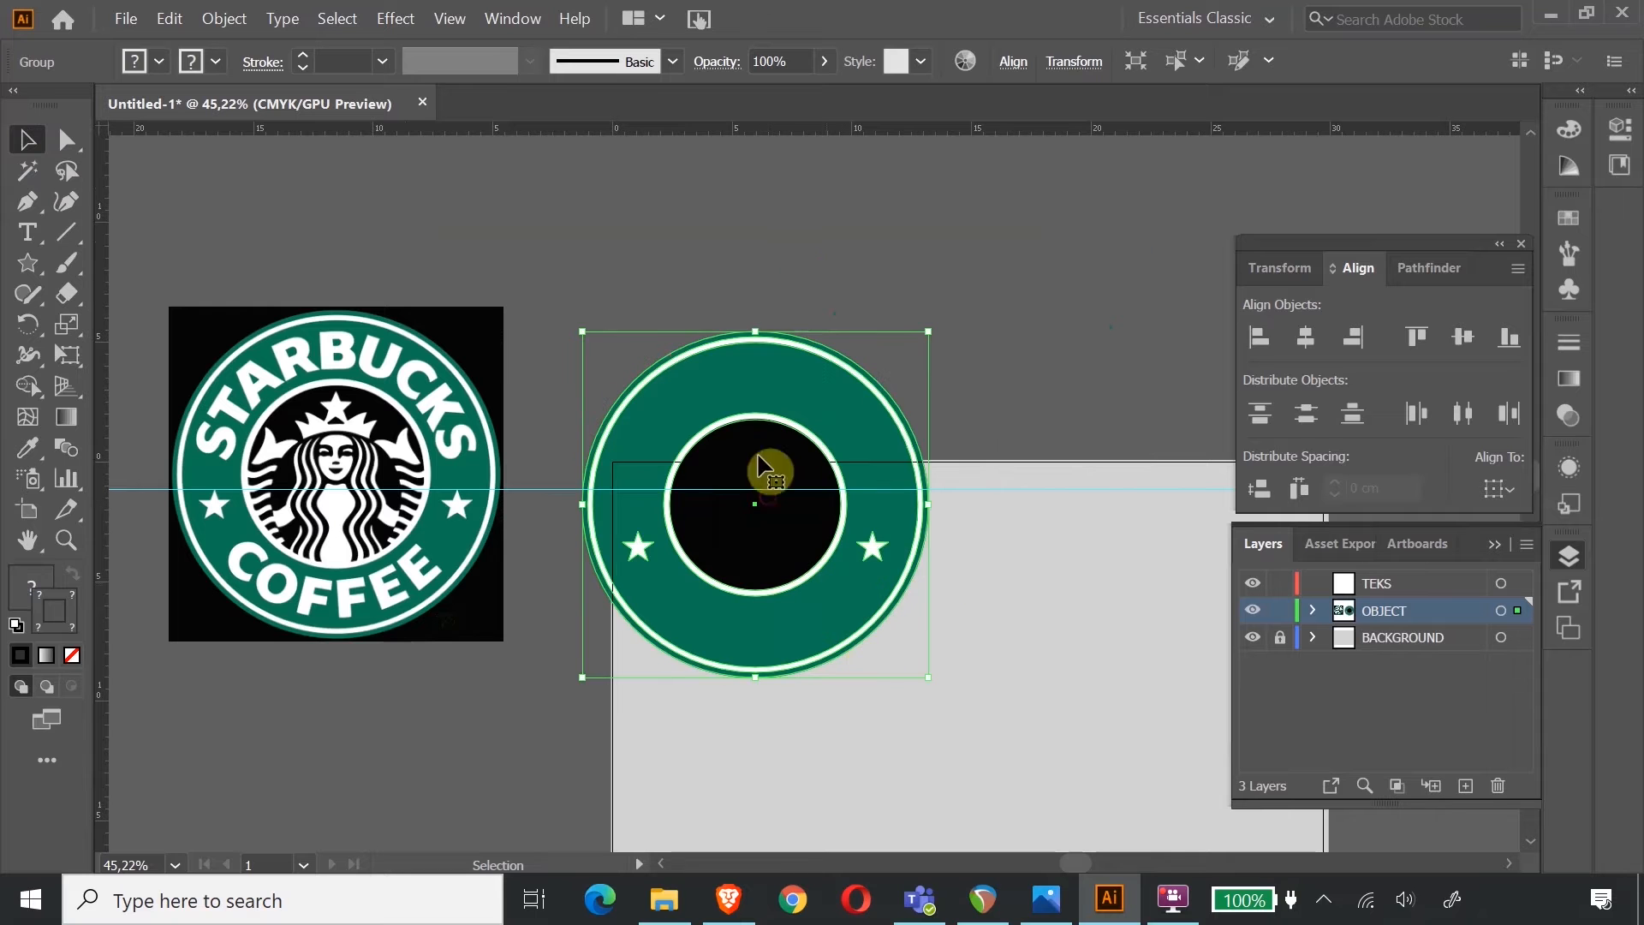
Examine the curved lettering on the reference Starbucks logo and compare it with the recreated badge.
left_click(661, 279)
scroll(661, 279, "down", 2)
left_click(65, 539)
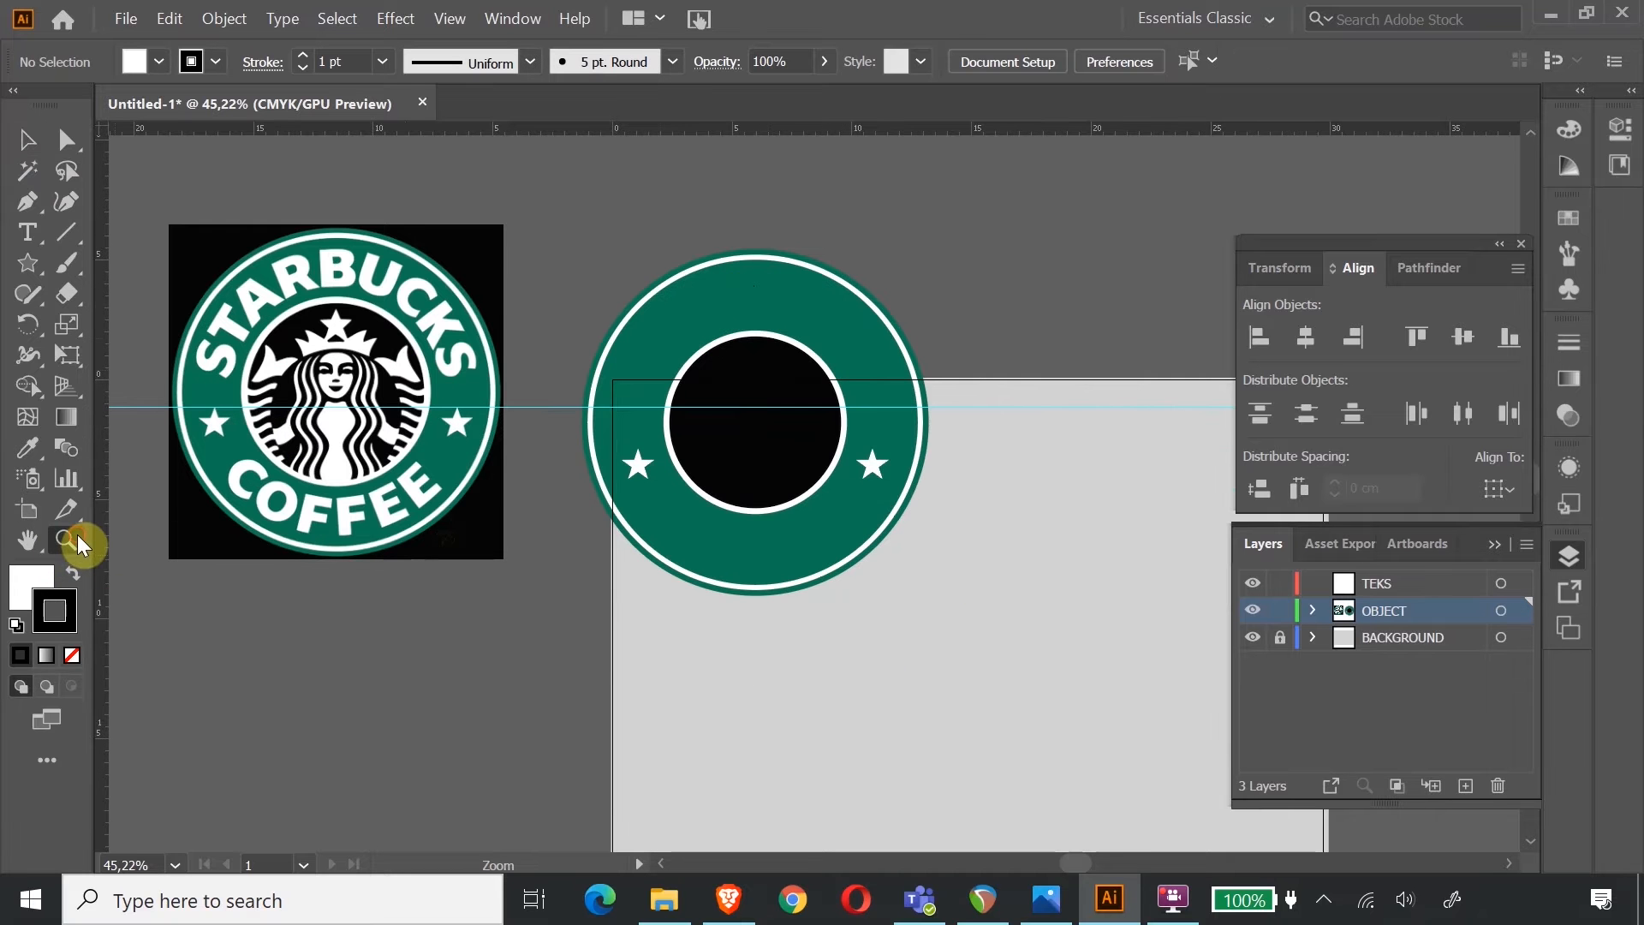
left_click_drag(220, 250, 206, 418)
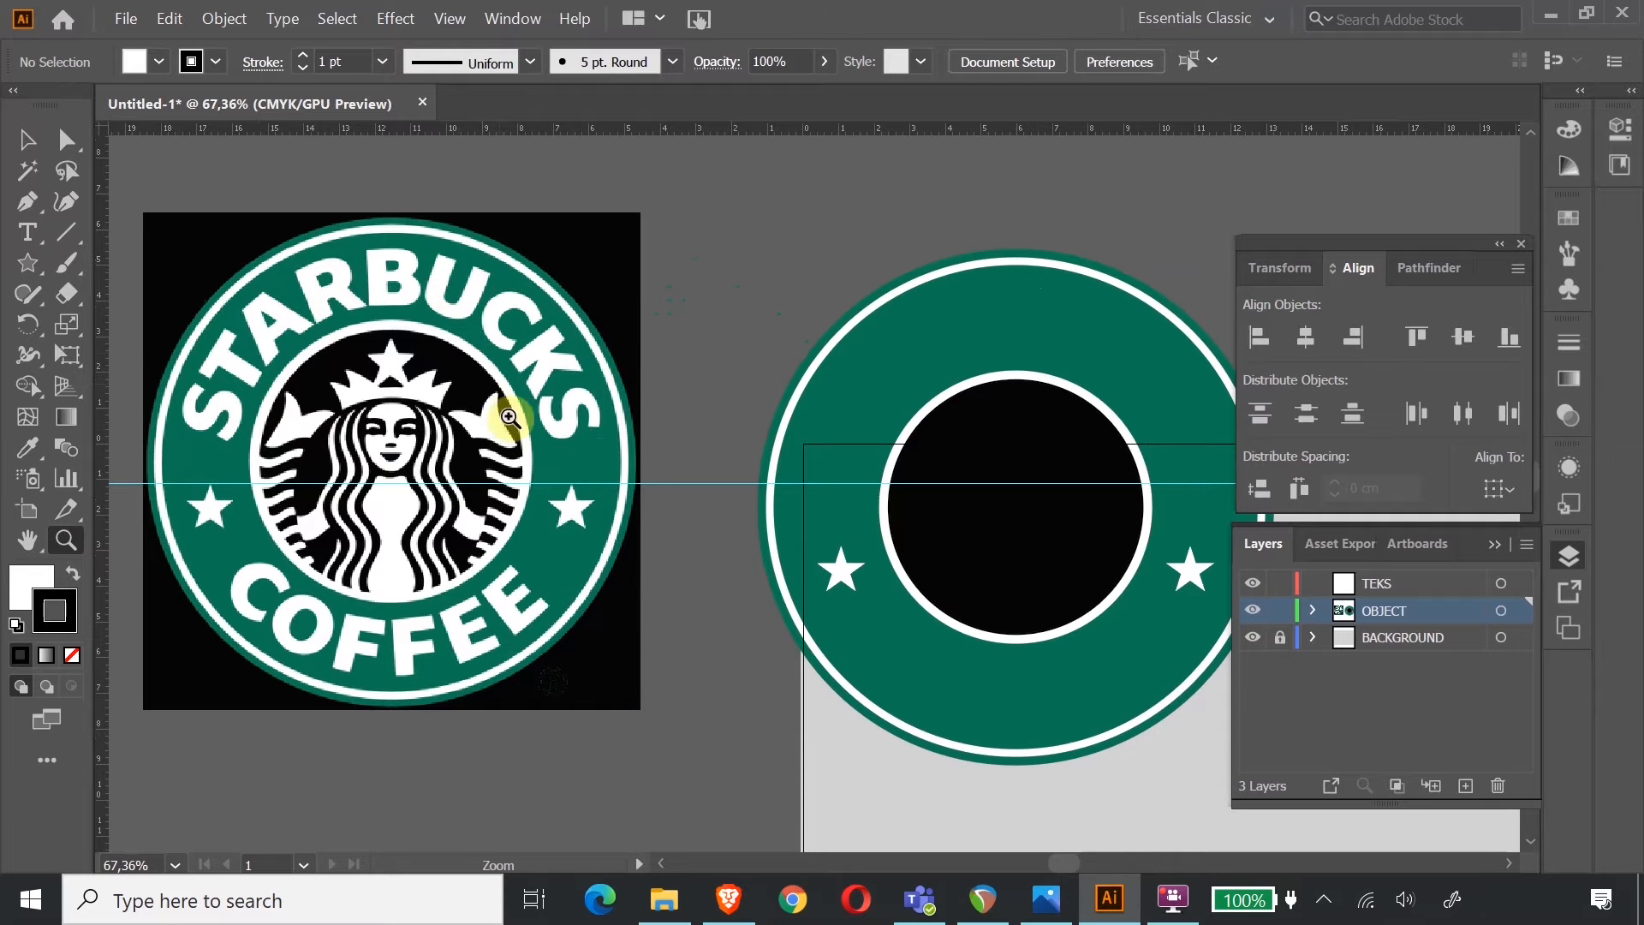
scroll(647, 451, "down", 1)
scroll(647, 451, "down", 5)
left_click(822, 504, "alt")
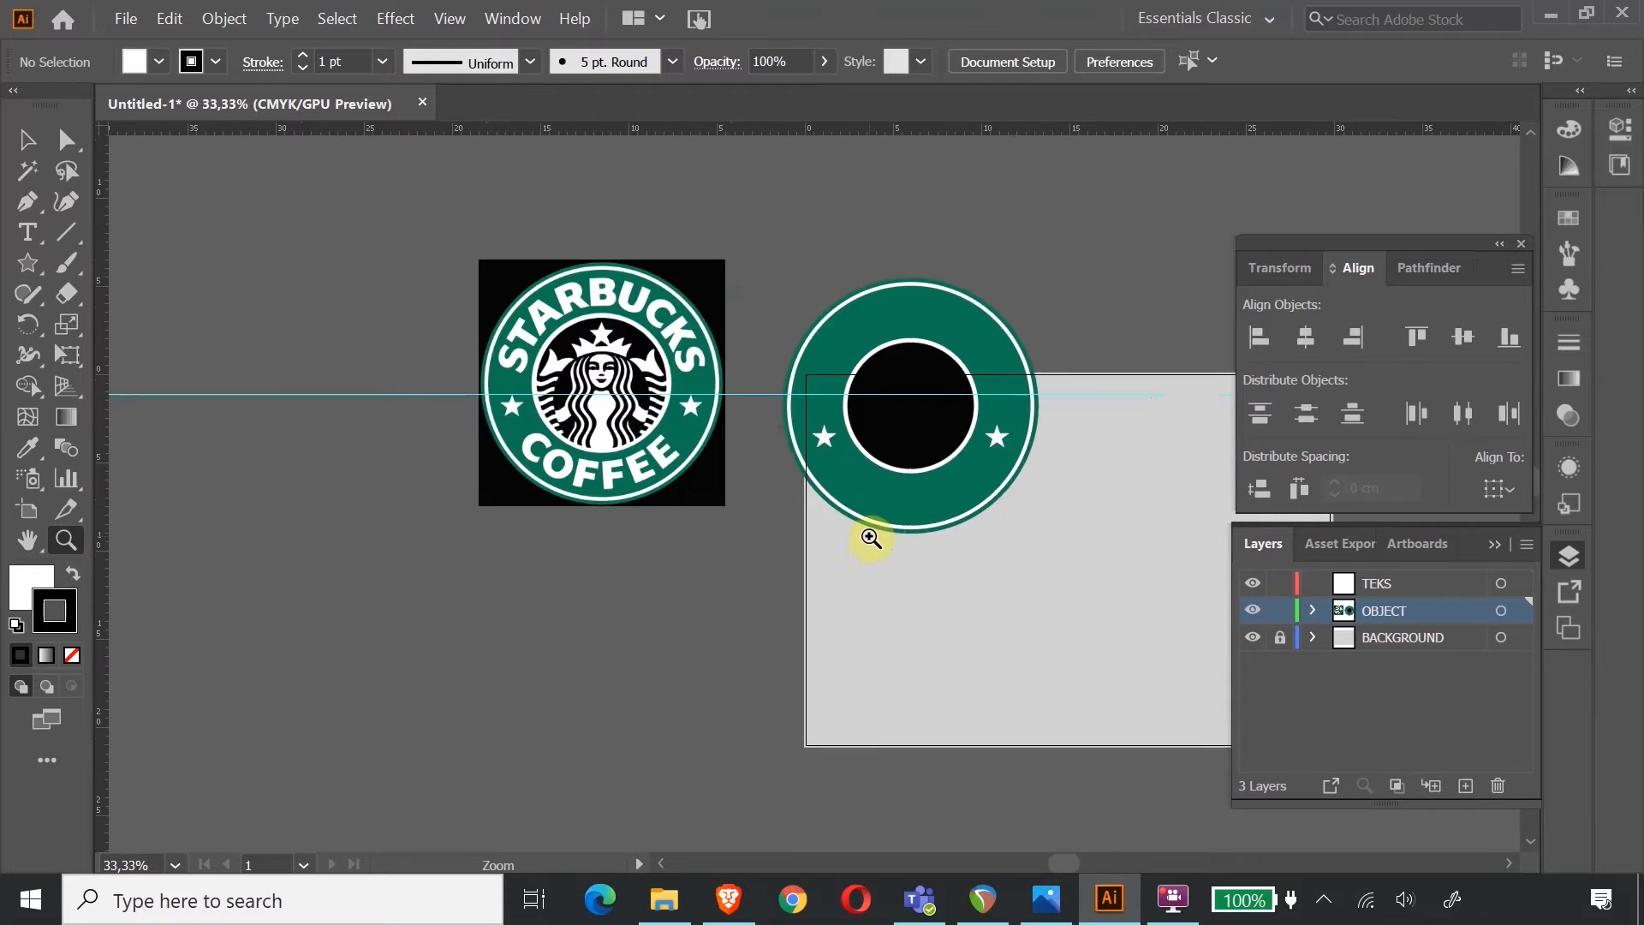
On the TEKS layer, draw an open zigzag path with four anchor points below the badge using the Pen tool.
left_click(1411, 585)
left_click(28, 537)
left_click_drag(1034, 583, 697, 561)
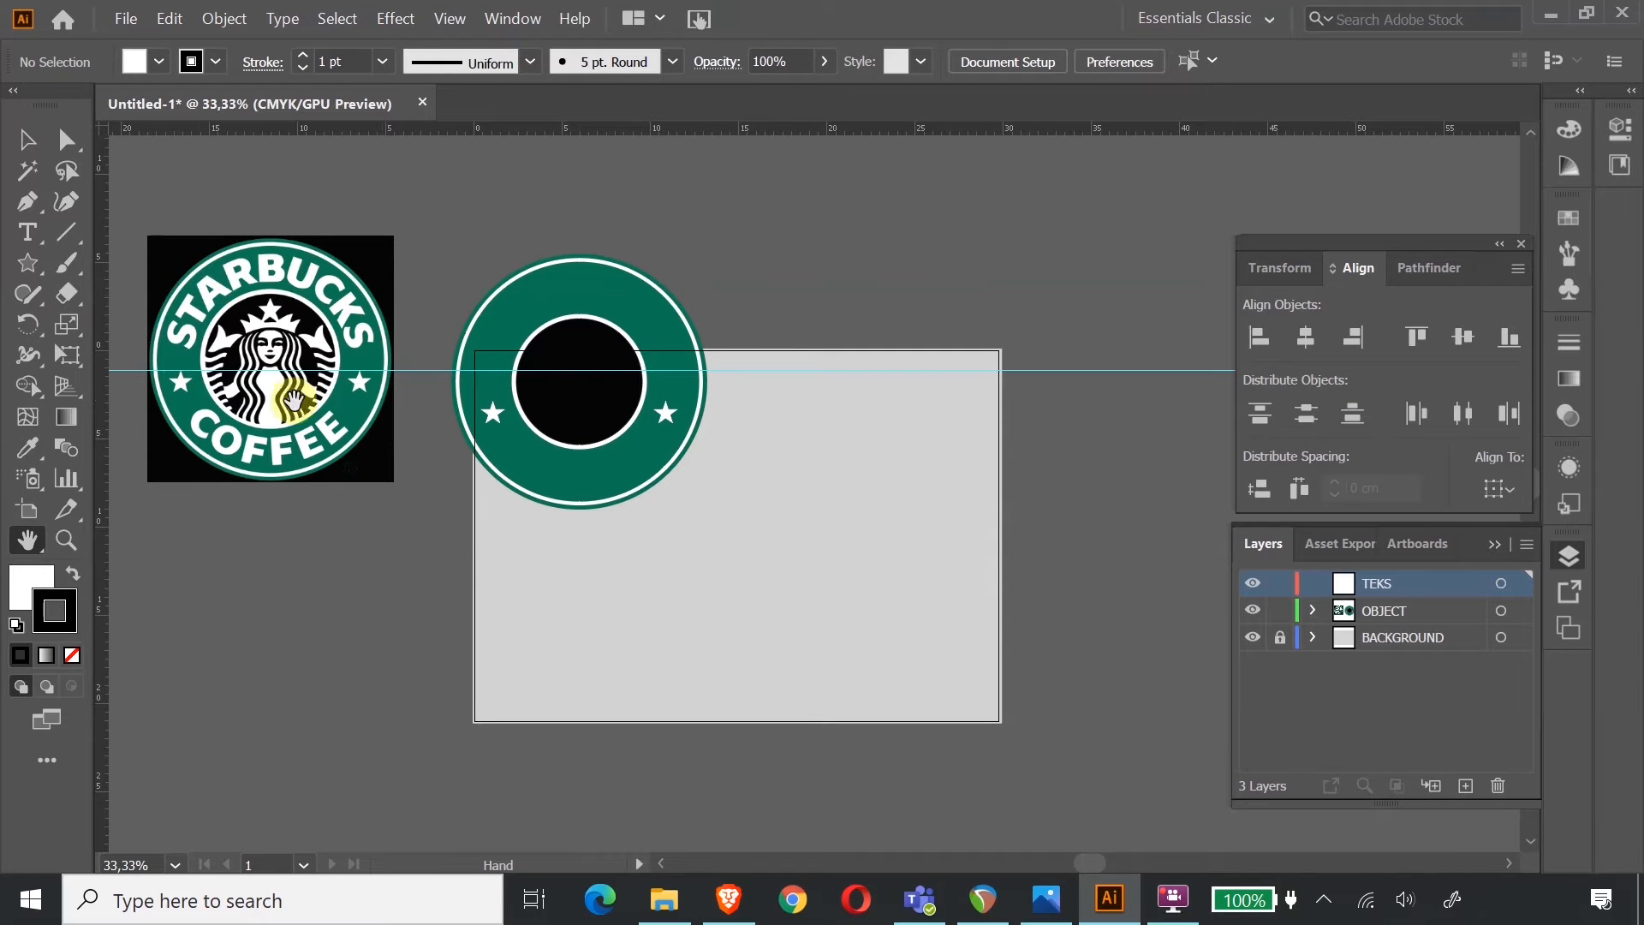
left_click(27, 204)
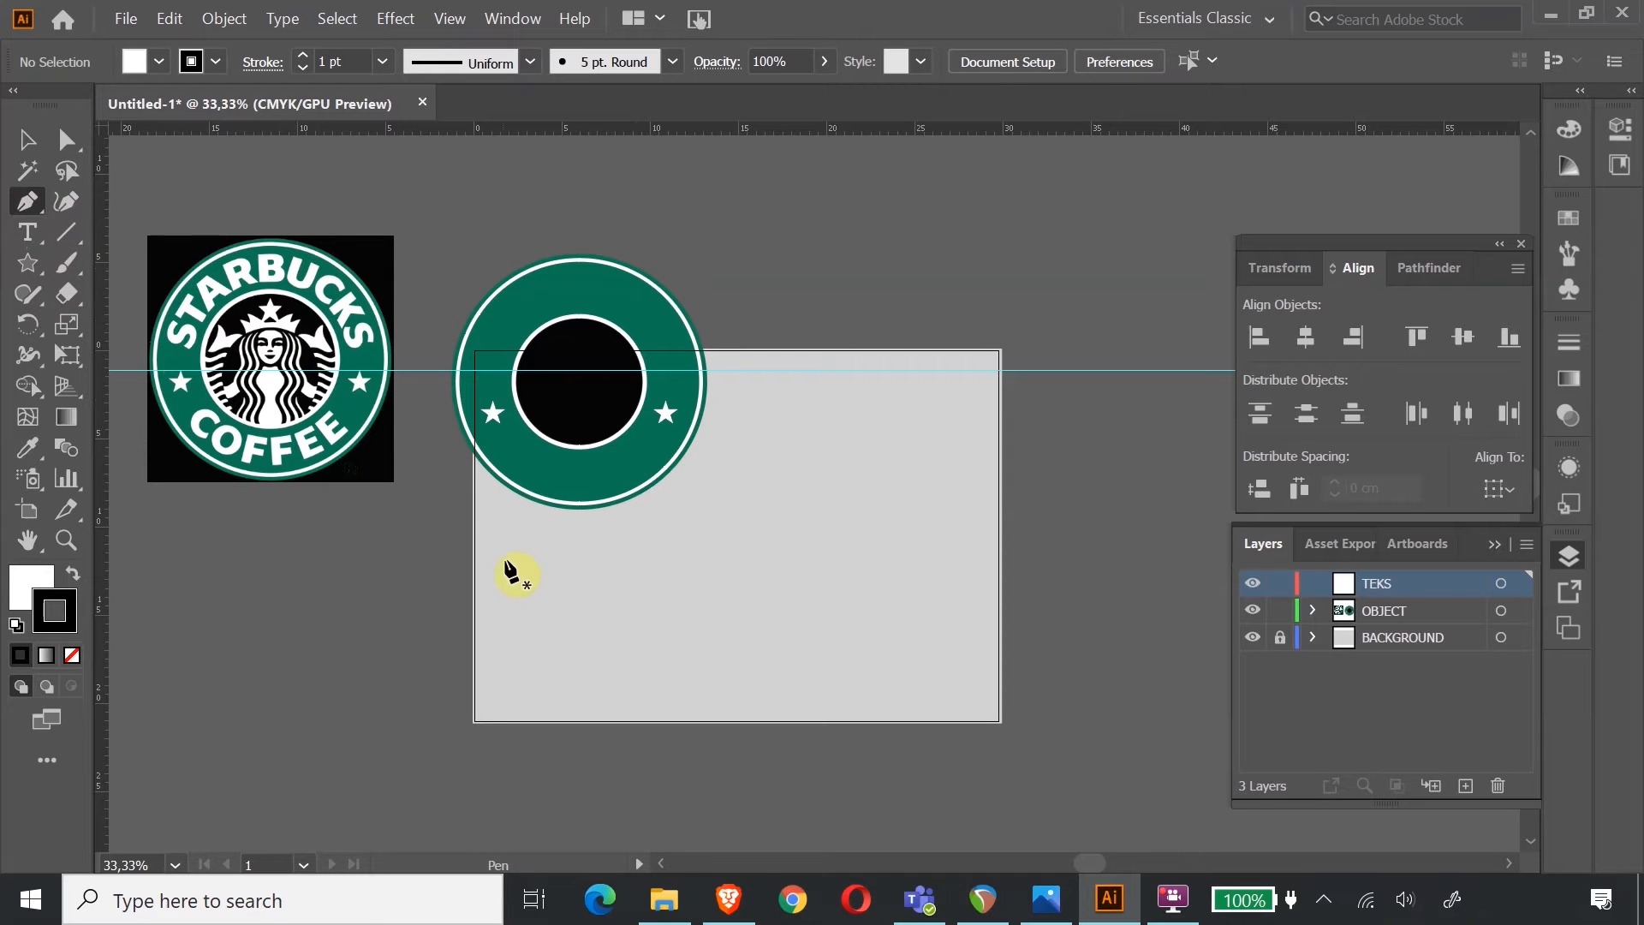
left_click(546, 628)
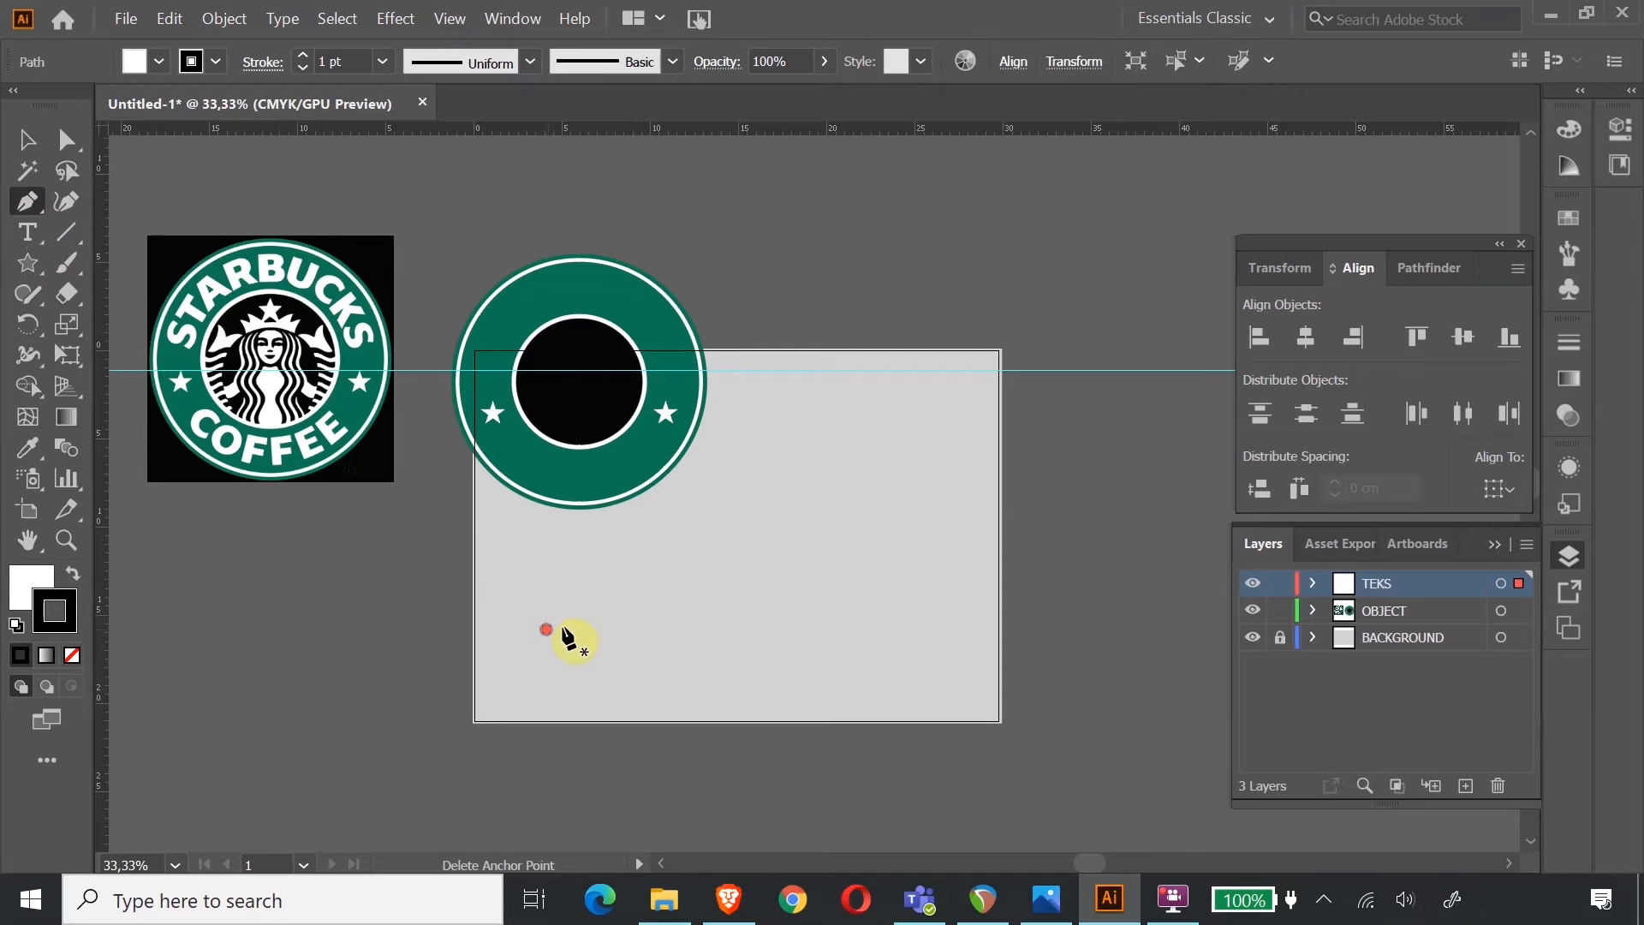
left_click(758, 497)
left_click(814, 608)
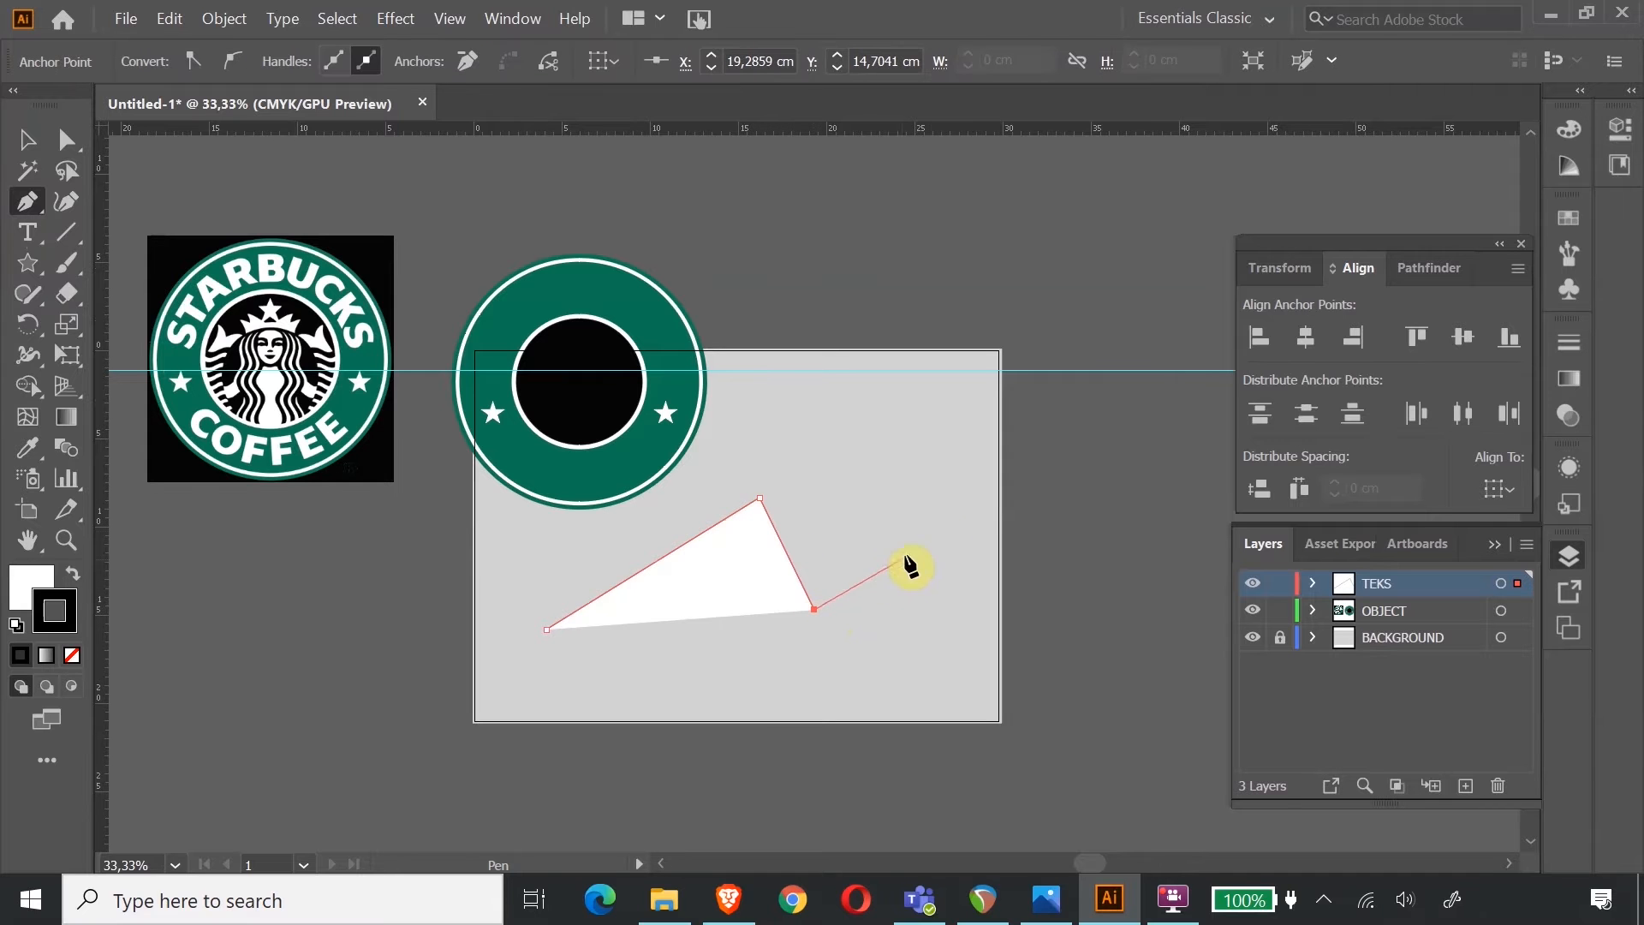
left_click(1093, 461)
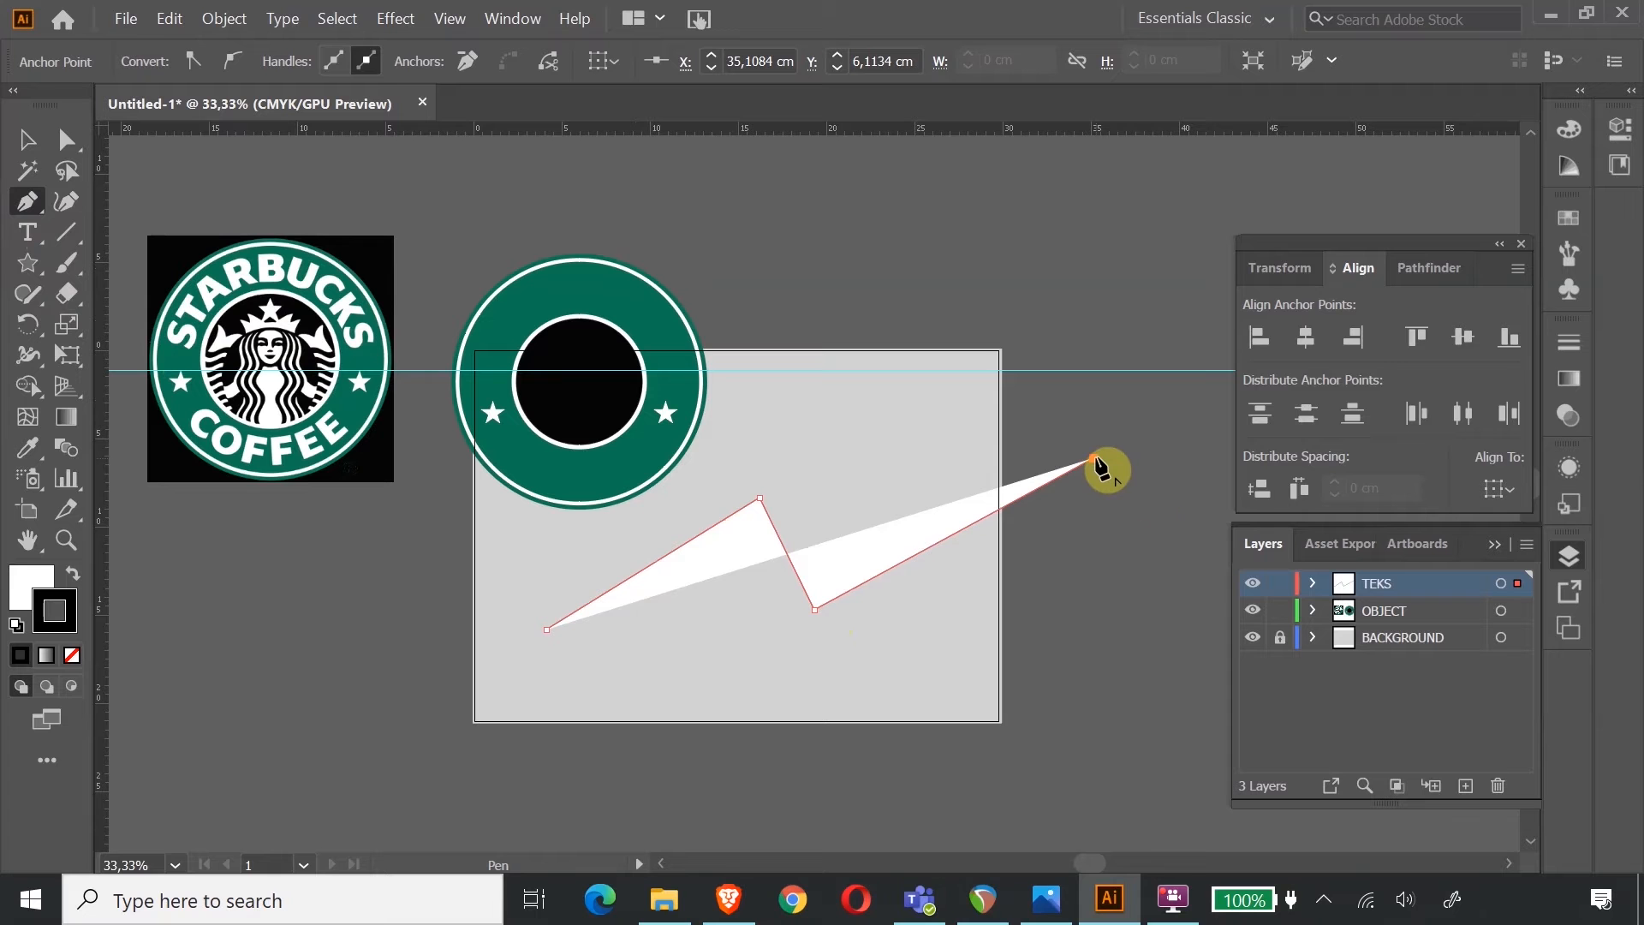
right_click(1111, 359)
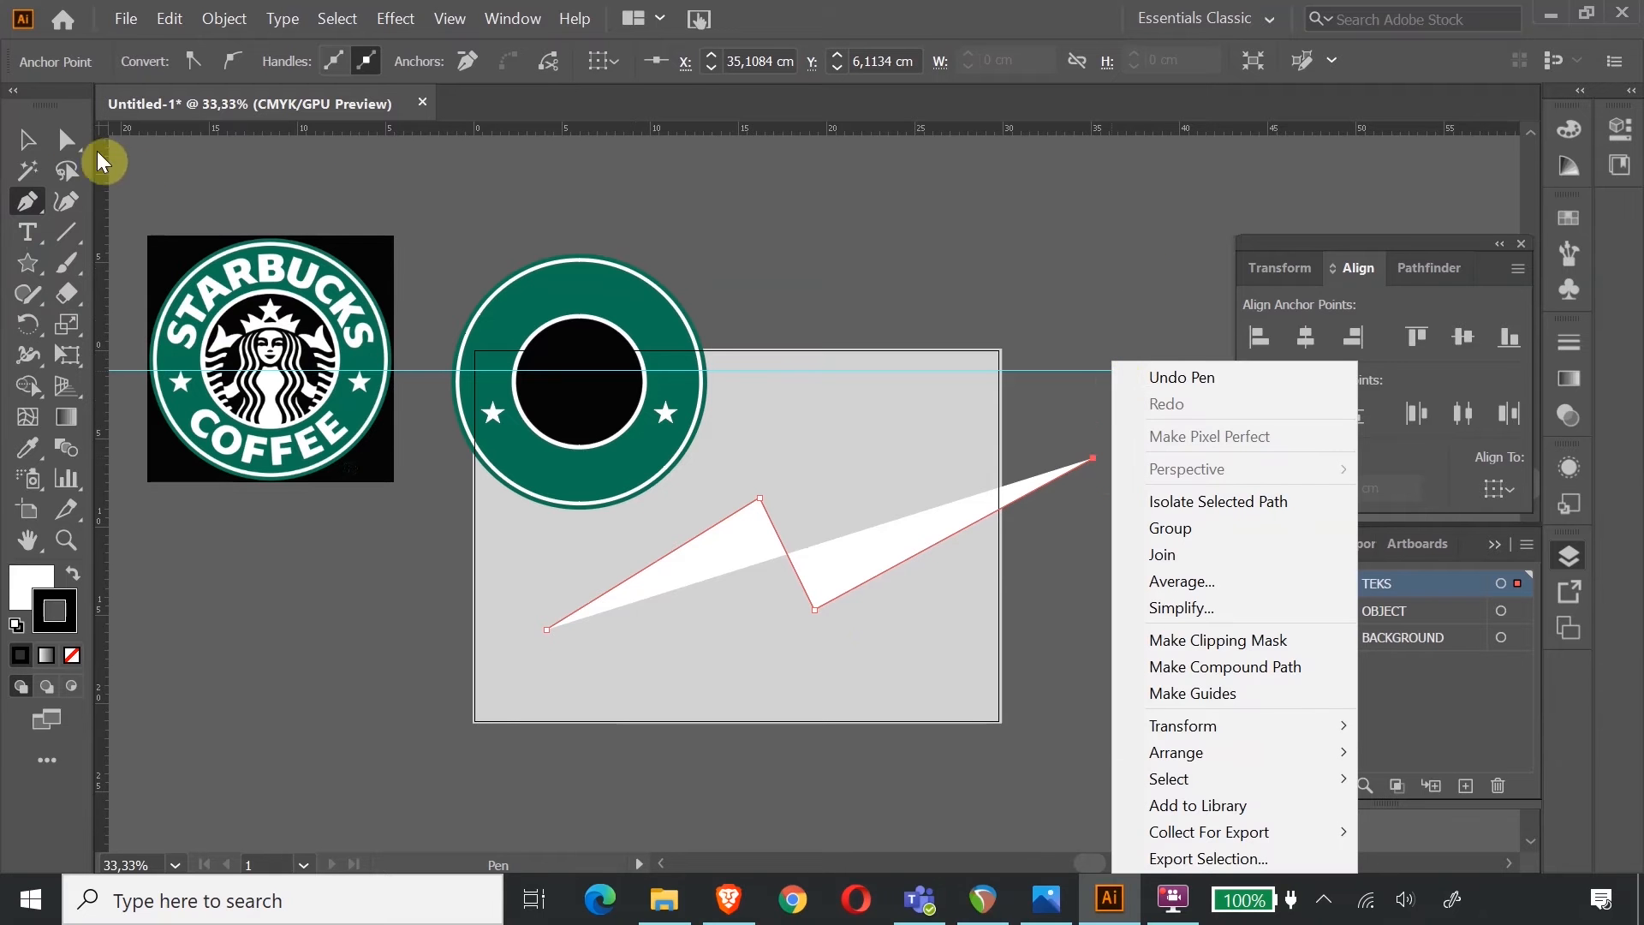
left_click(27, 138)
left_click(886, 298)
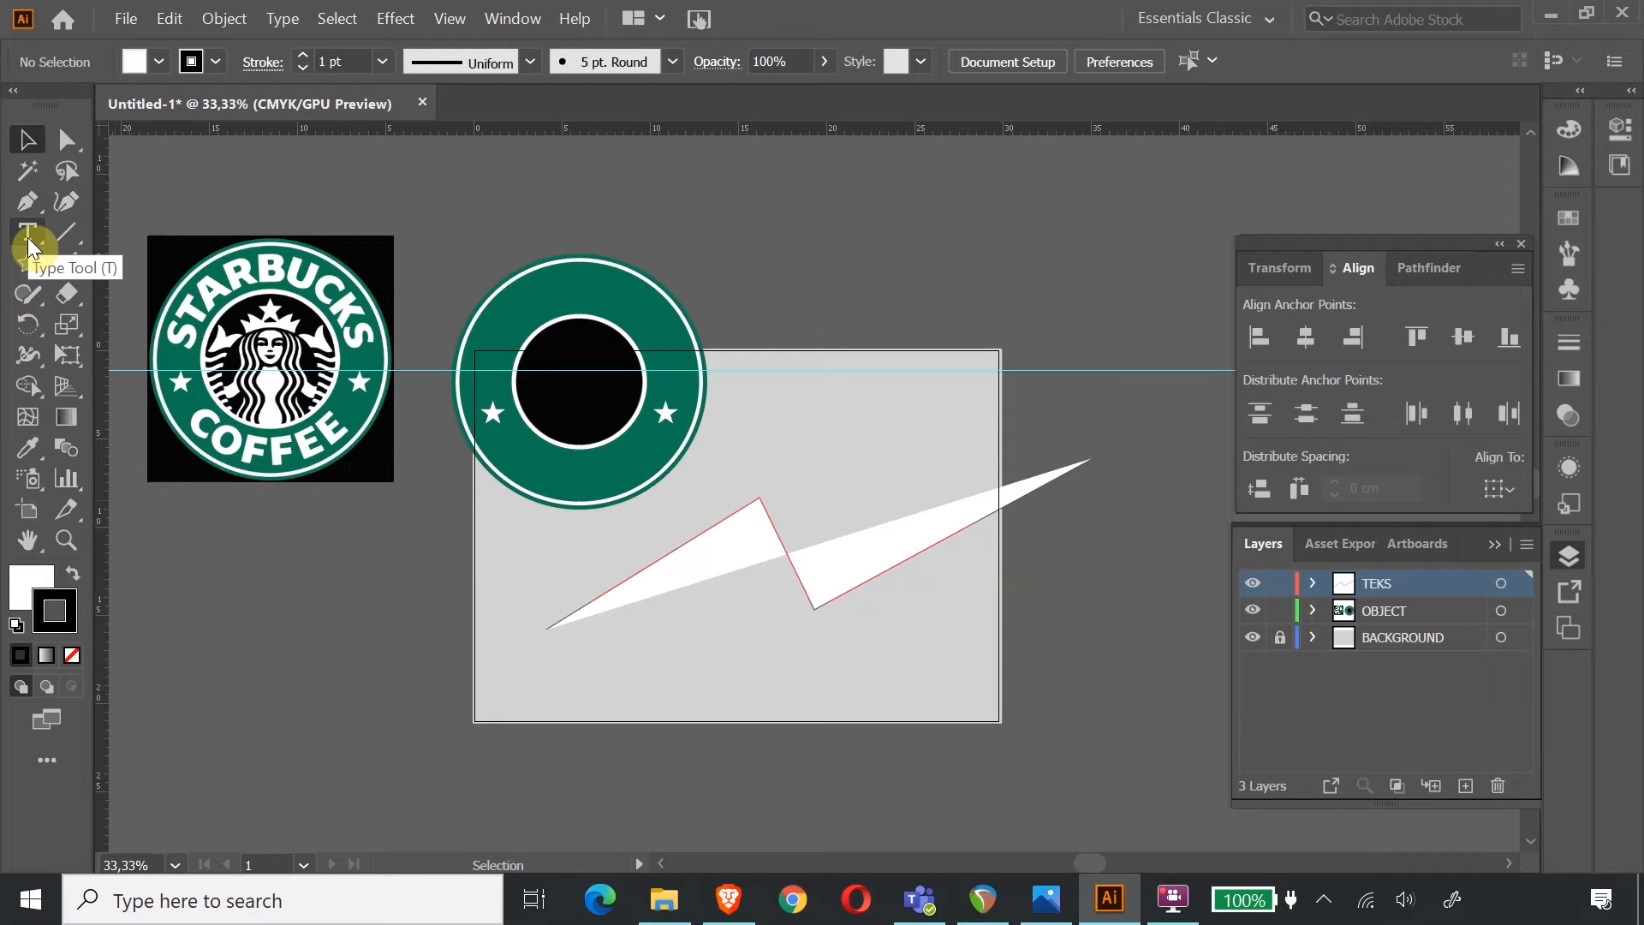
Place placeholder text along the zigzag path, starting at its lower end, with the Type on a Path tool.
key("super+plus")
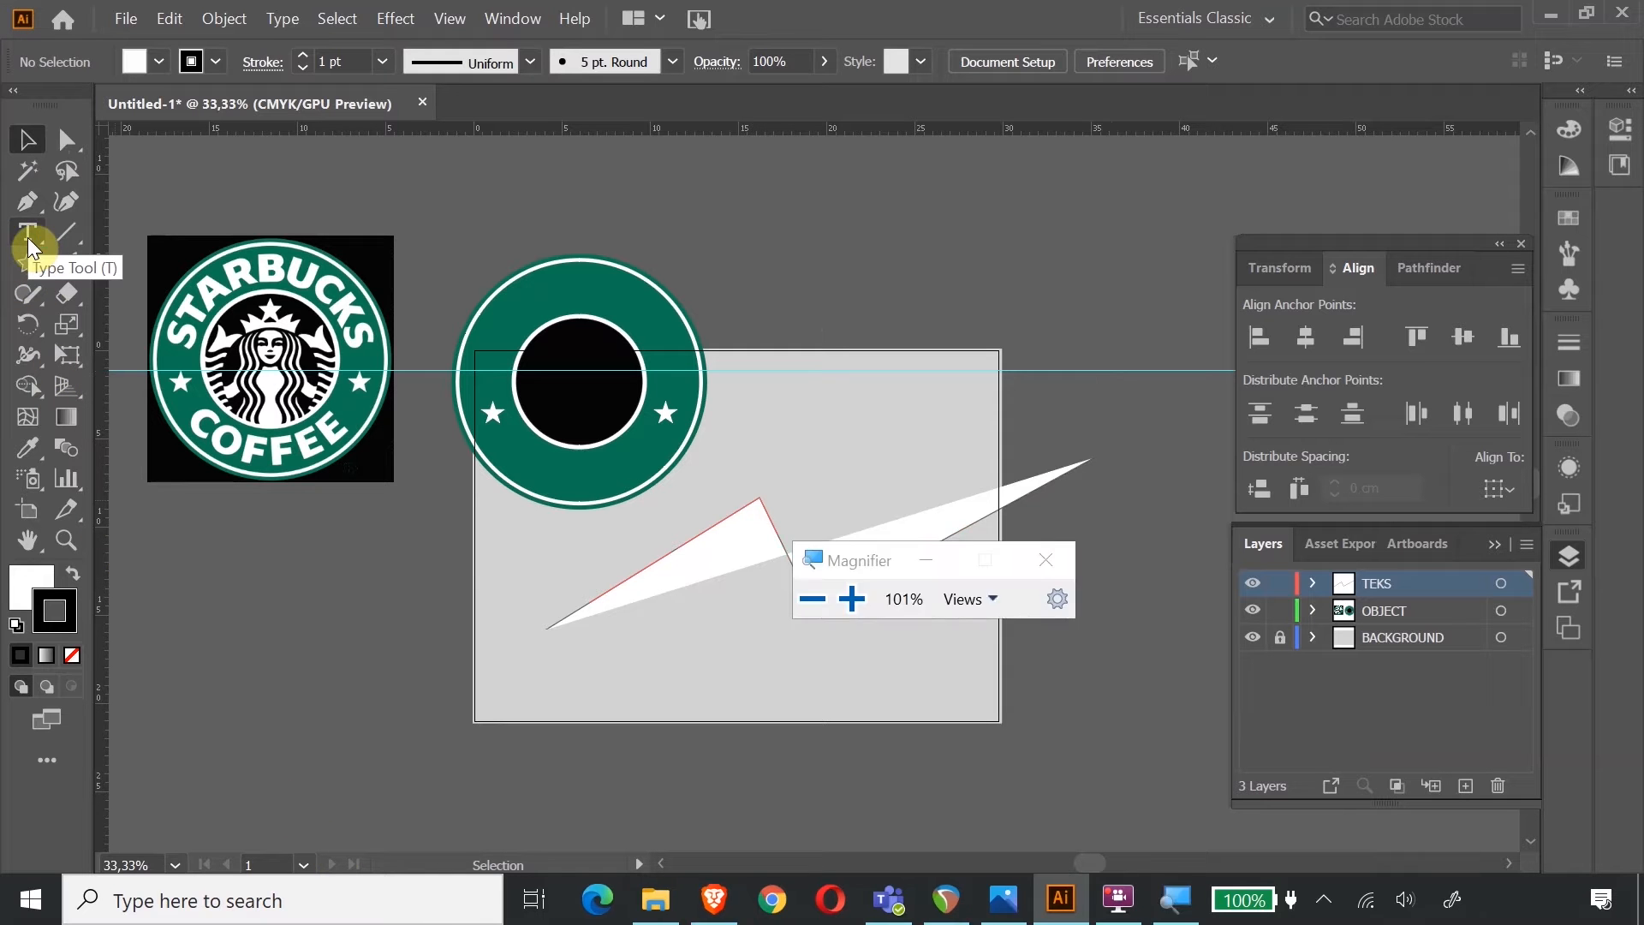
left_click(926, 563)
key("super+plus")
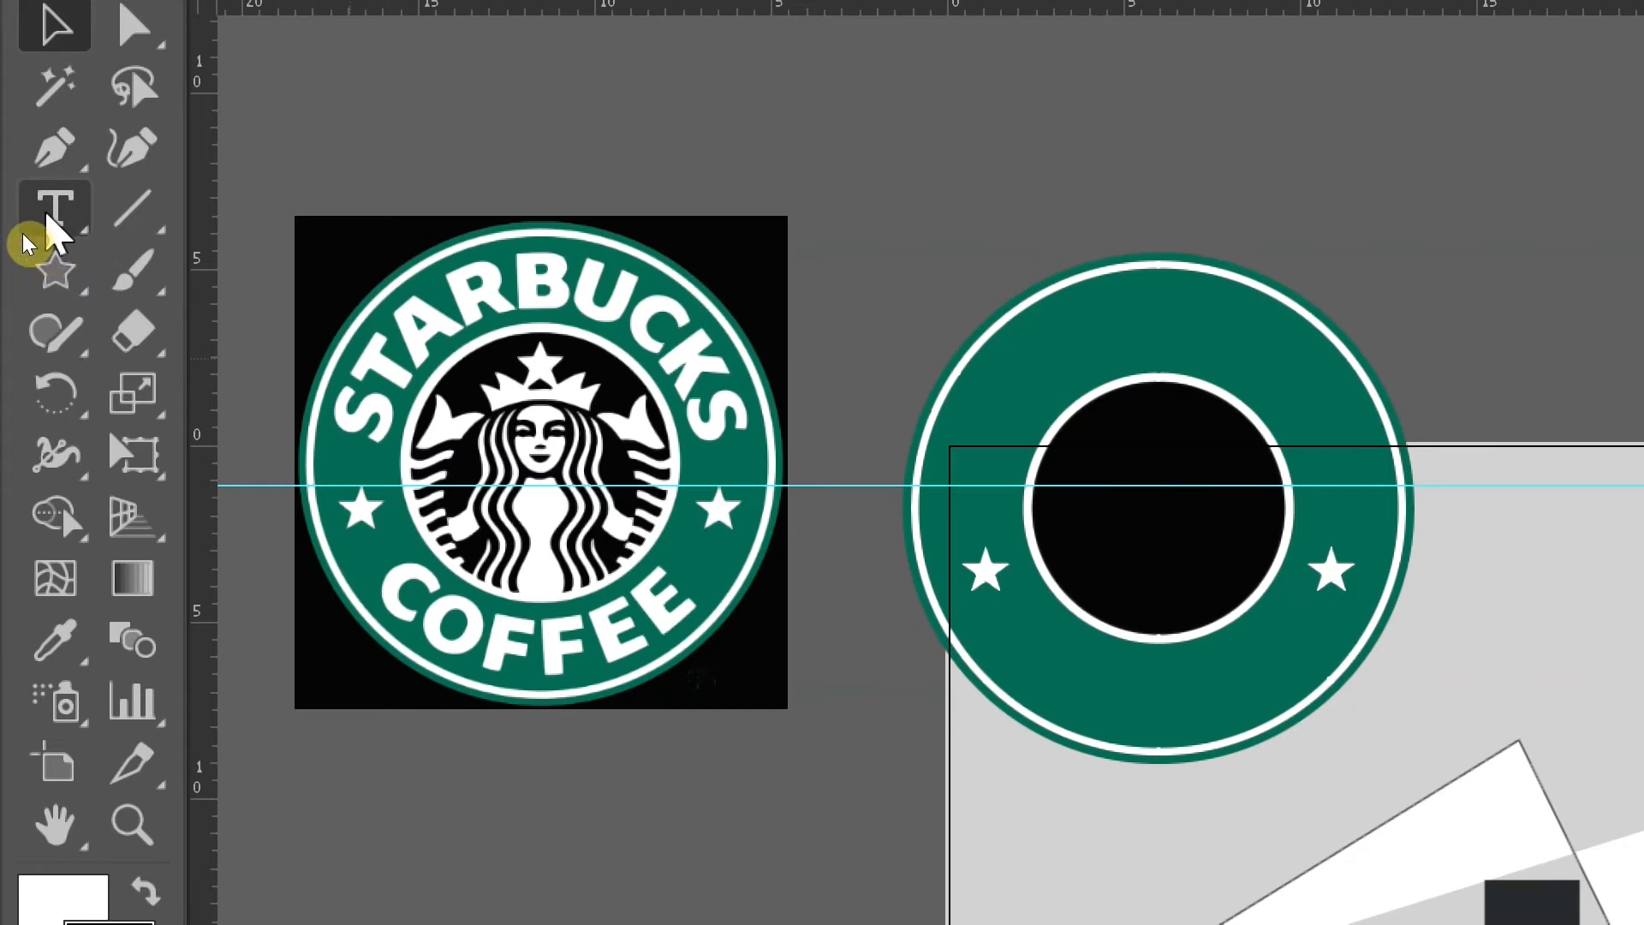
left_click(76, 207)
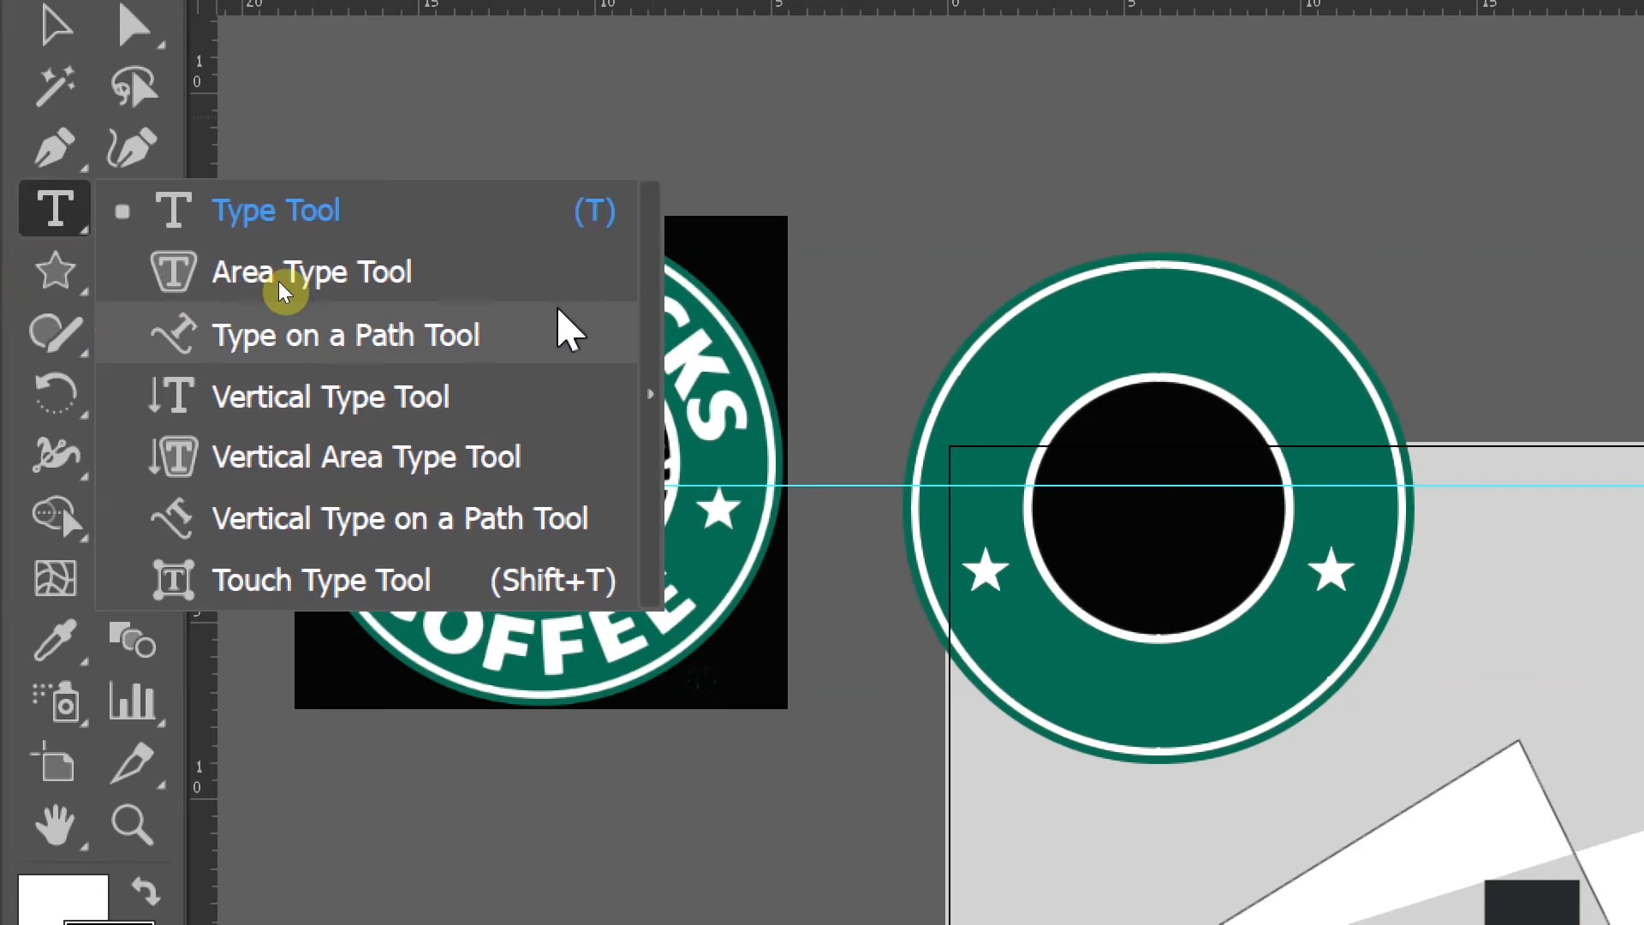
left_click(568, 341)
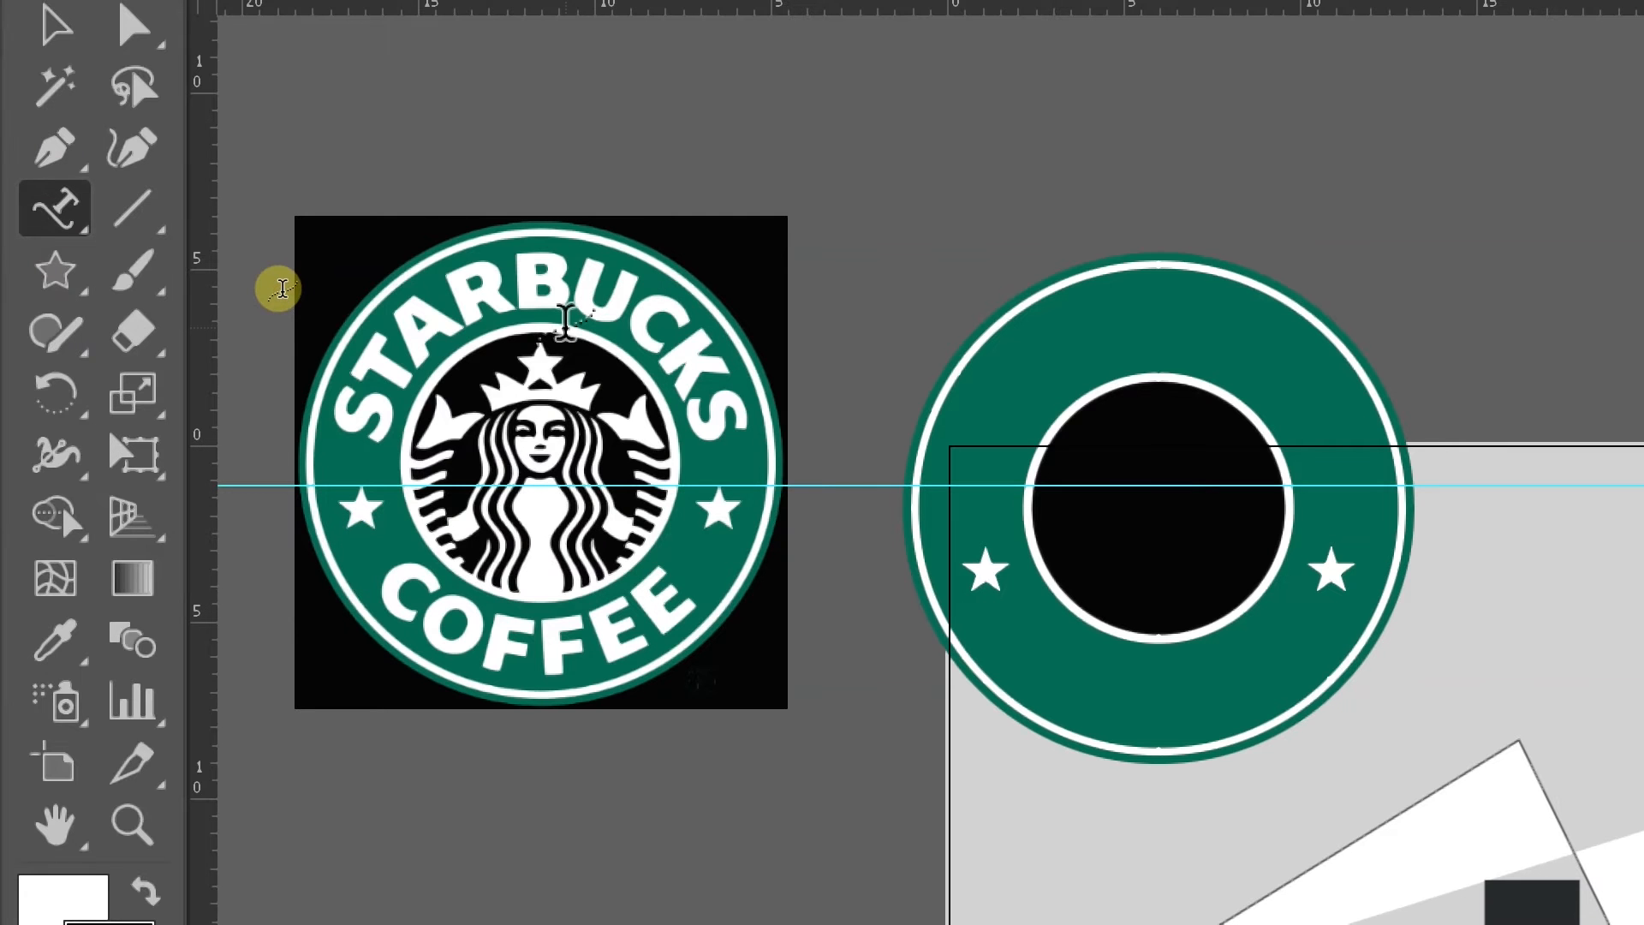
key("p")
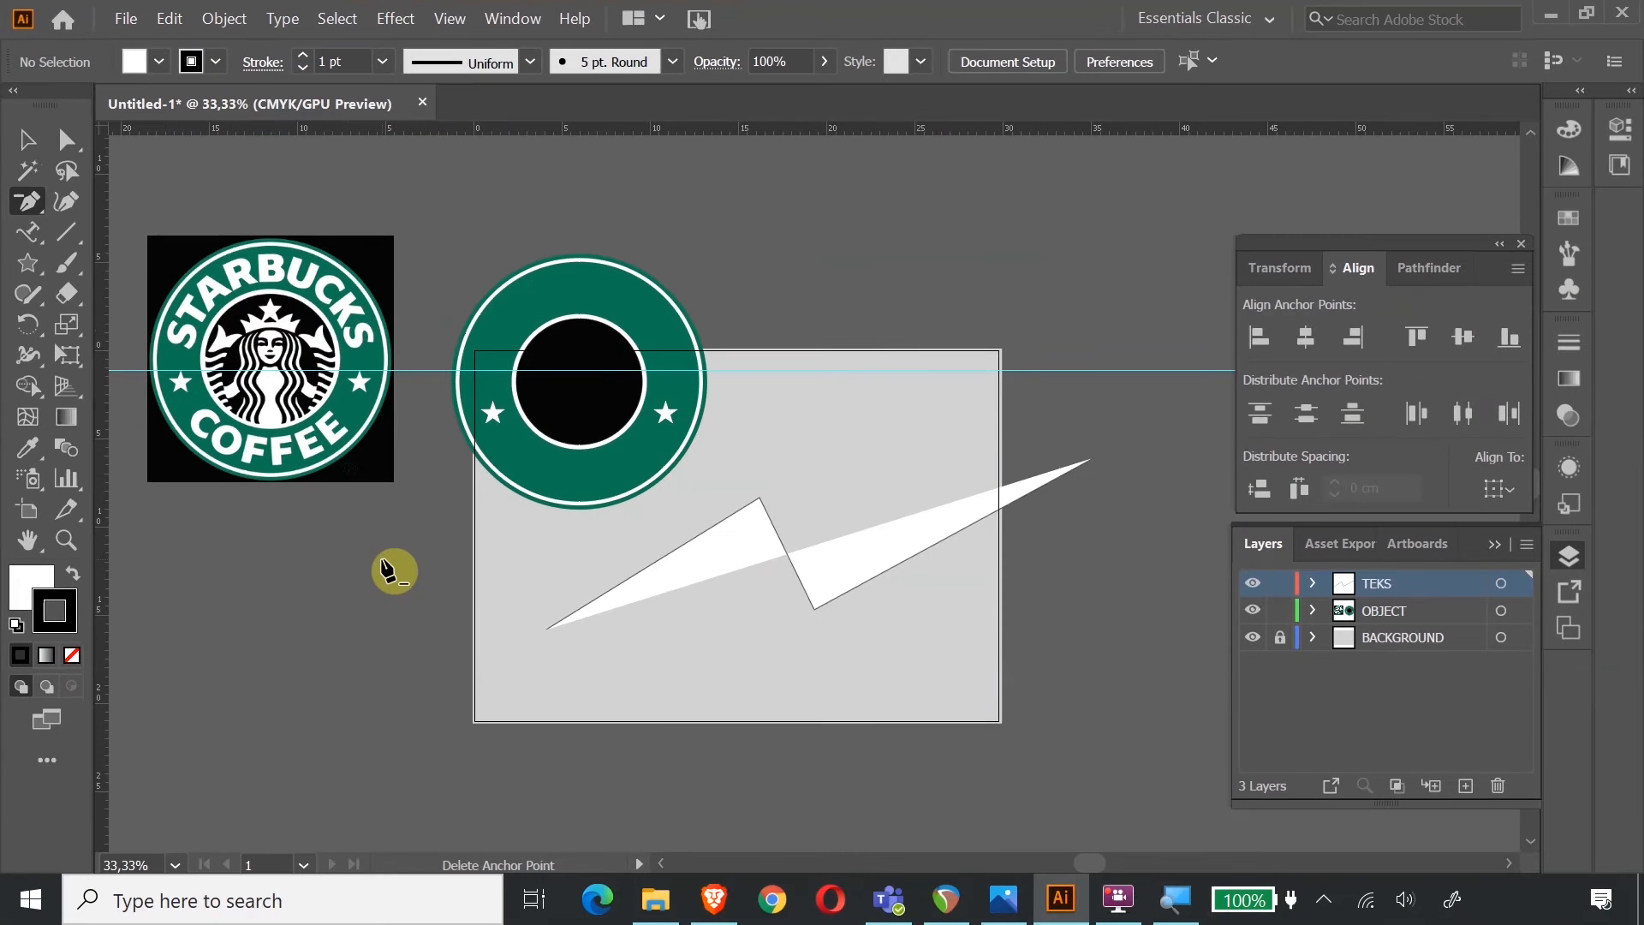
left_click(36, 236)
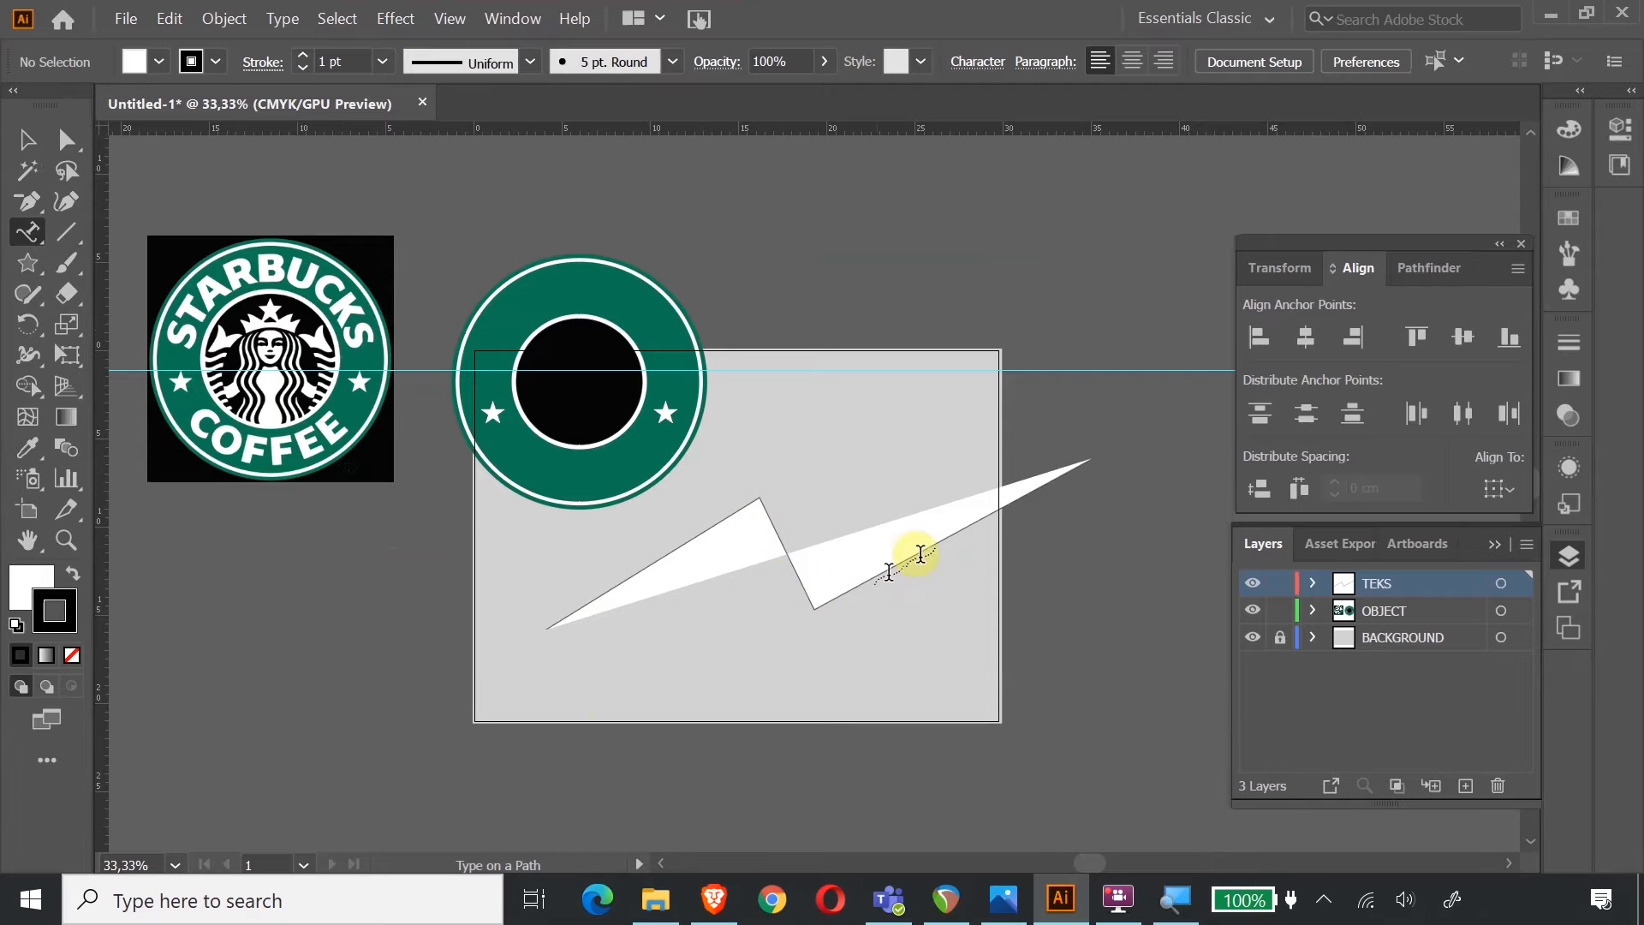
left_click(548, 621)
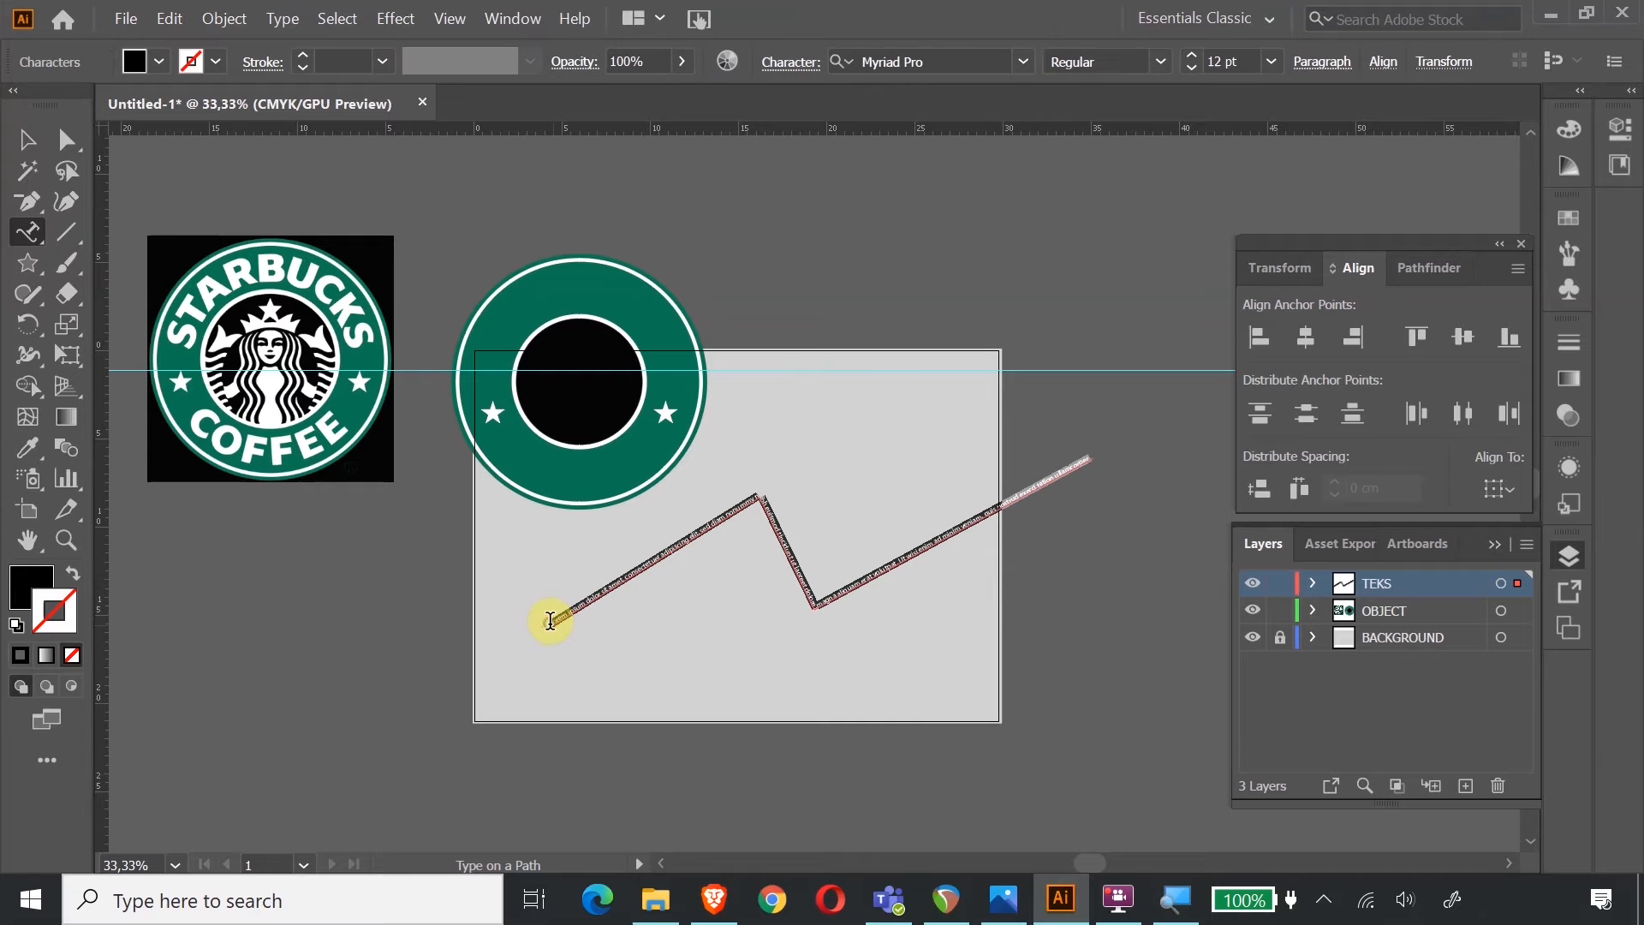
Set the font size of all the text on the zigzag path to 36 pt.
left_click(66, 540)
left_click_drag(799, 511, 770, 488)
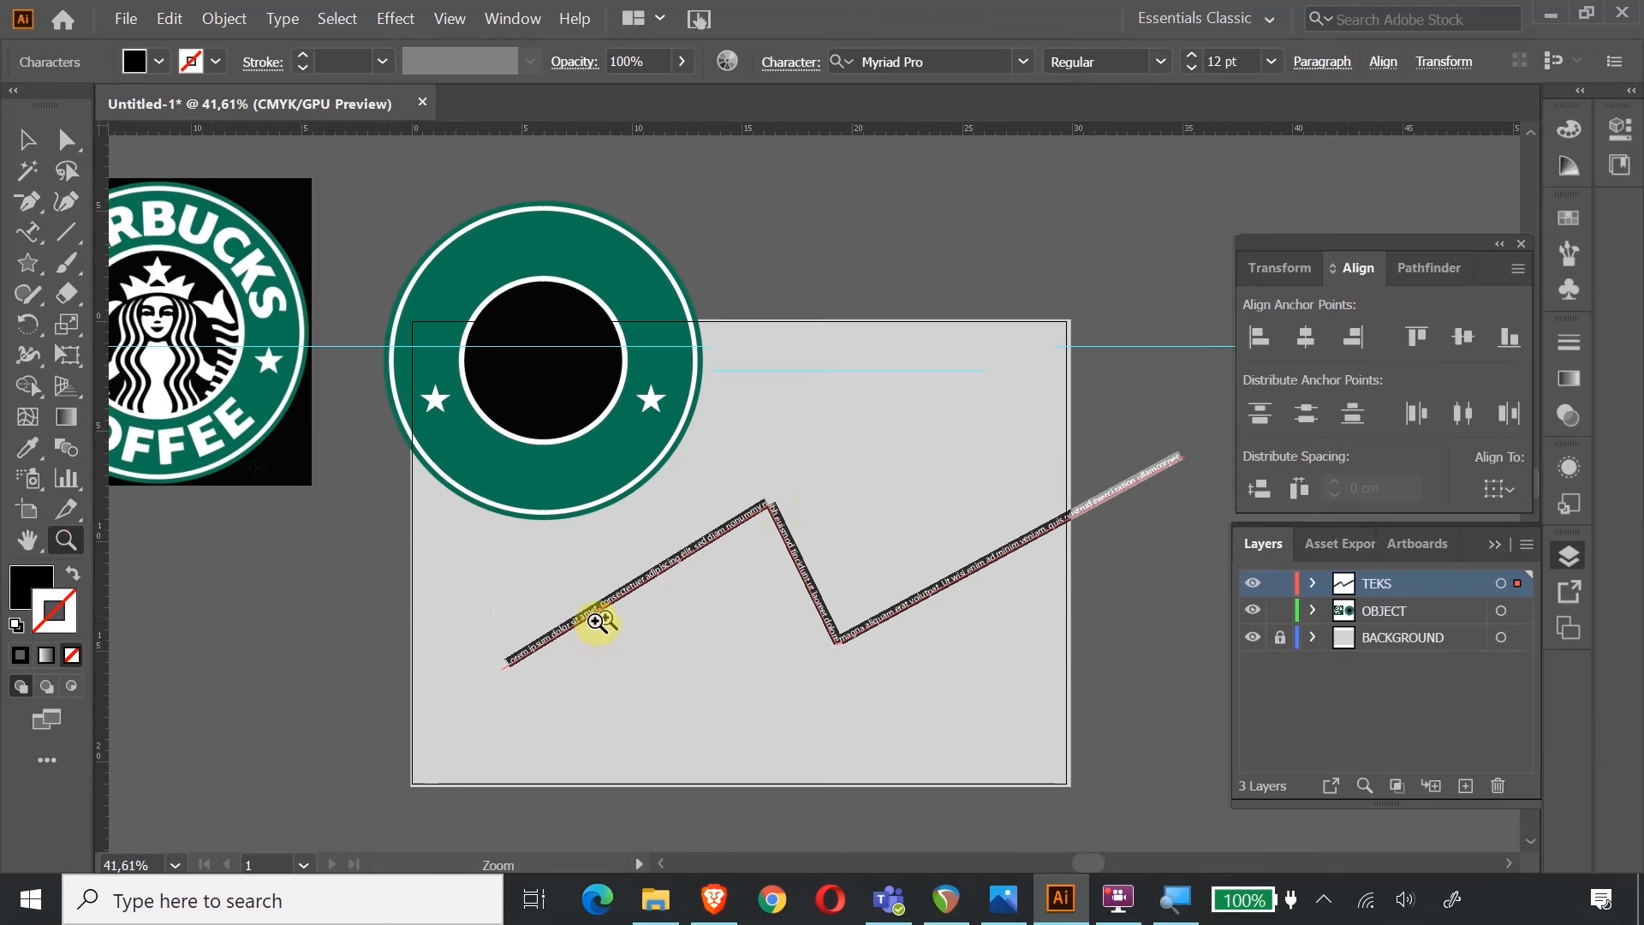
left_click(19, 144)
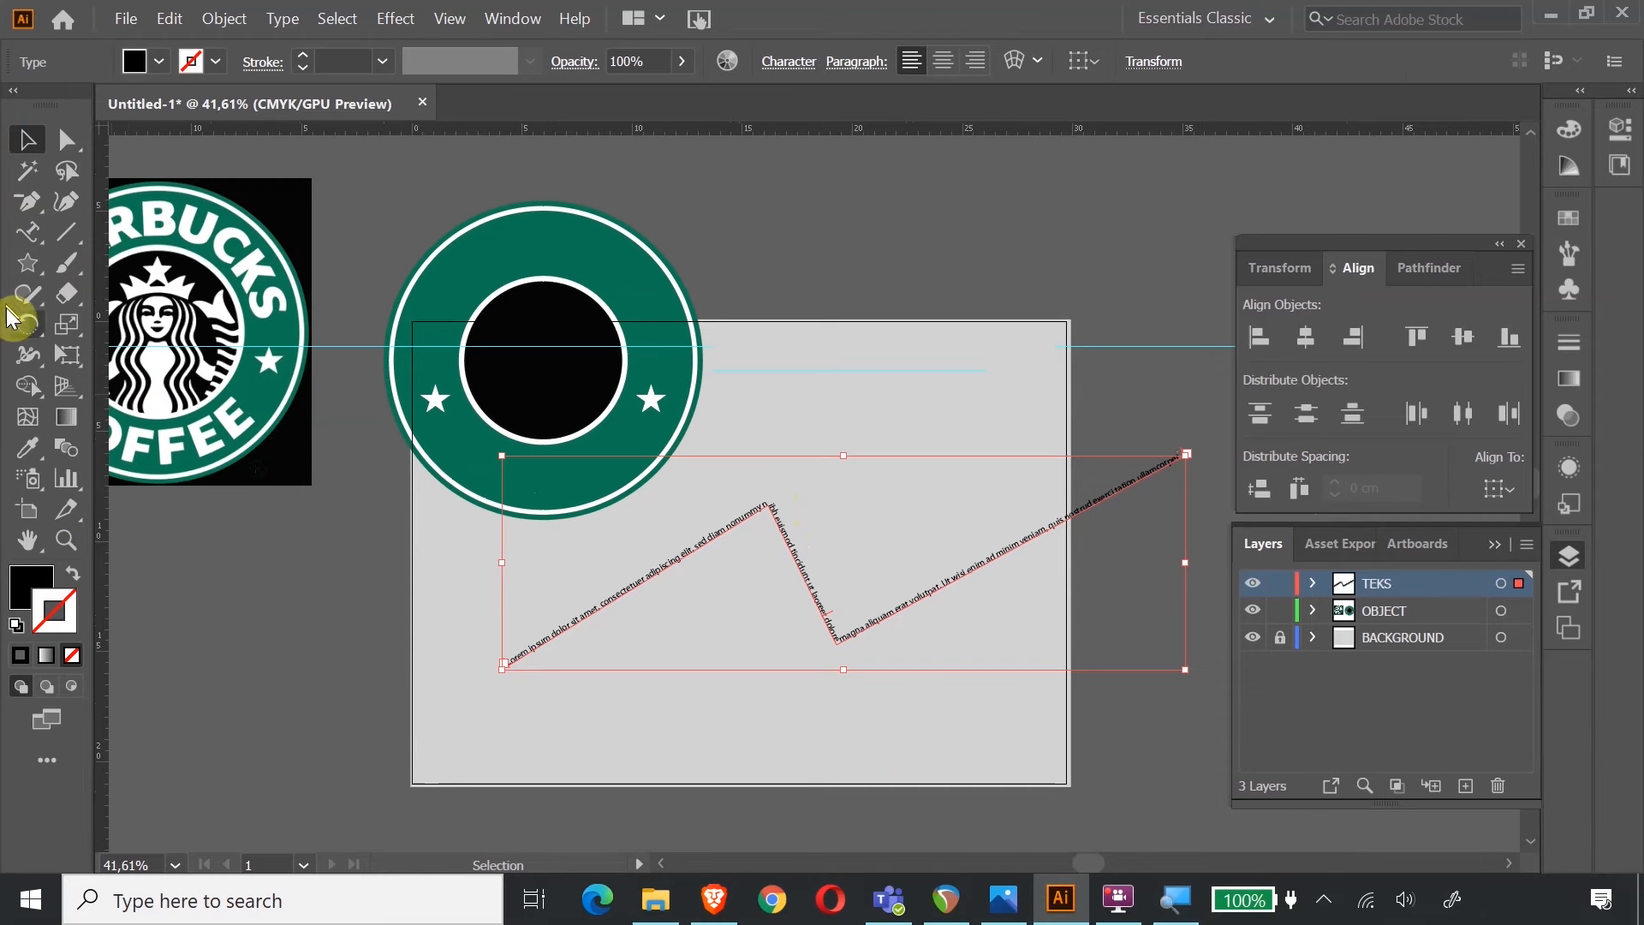
left_click(36, 238)
left_click(751, 523)
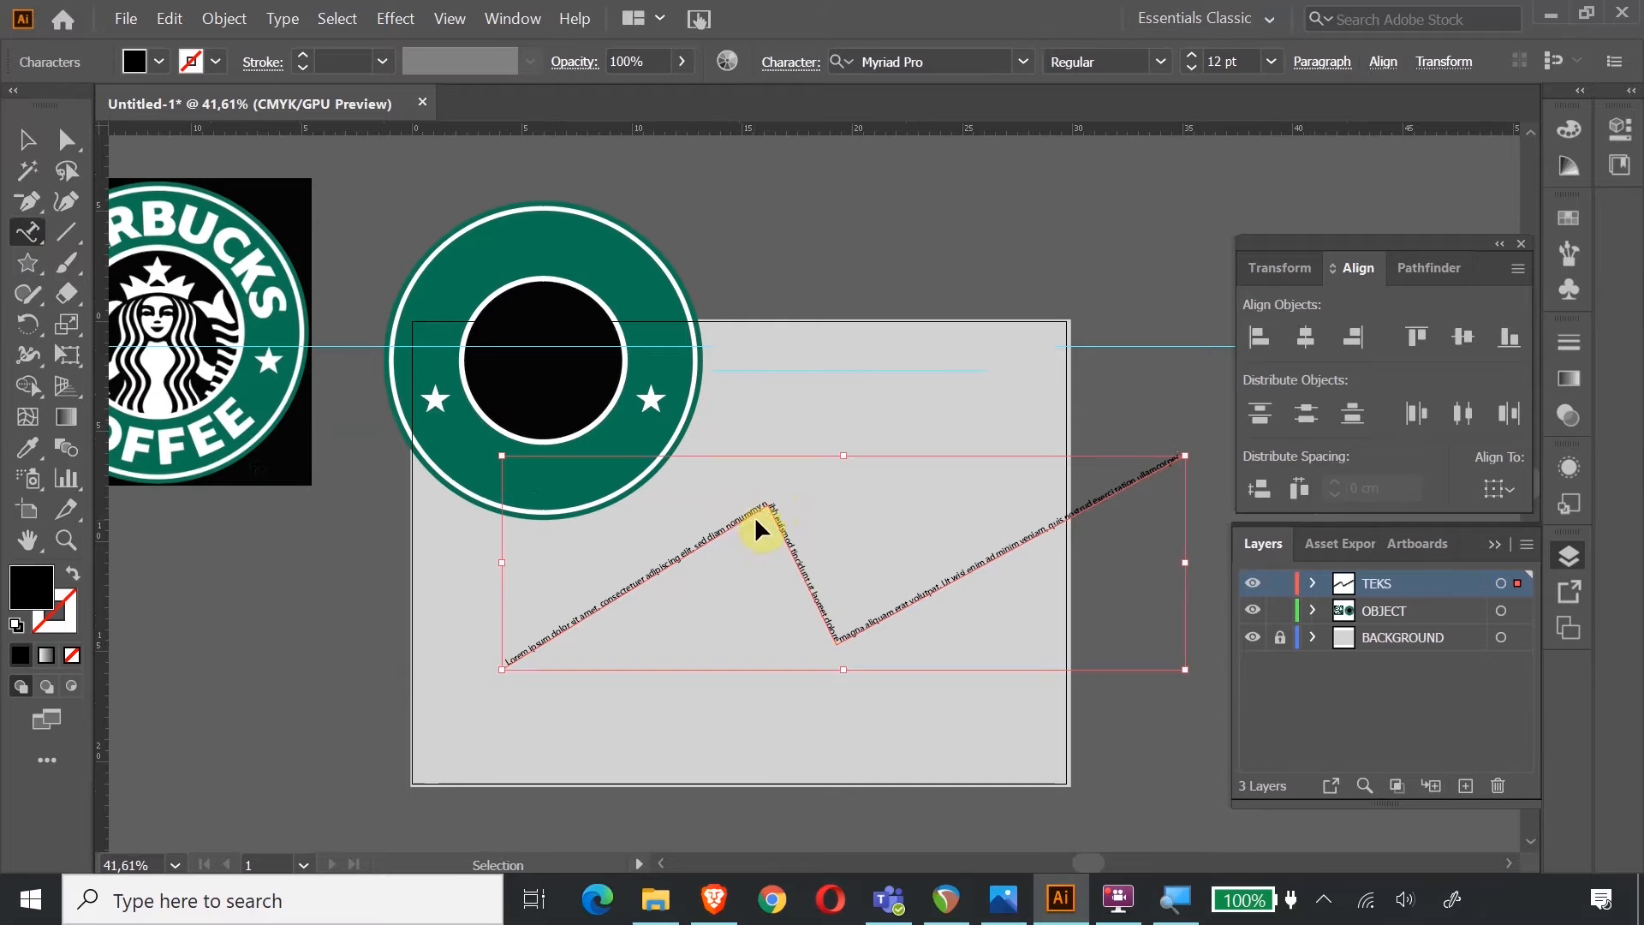
key("ctrl+a")
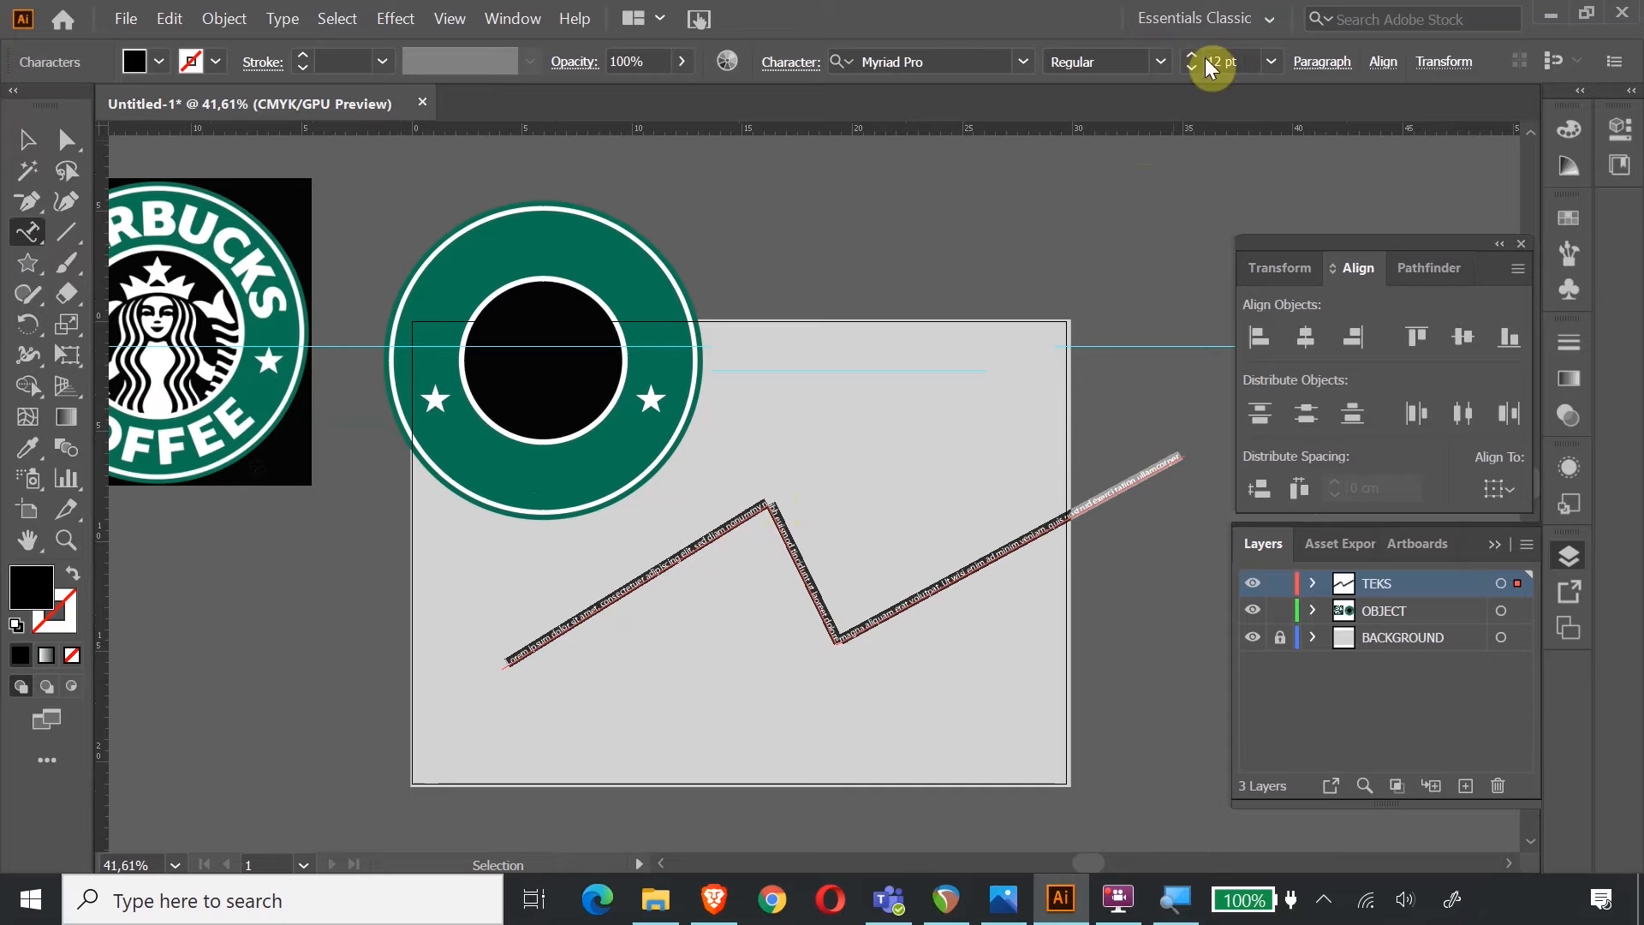
left_click(1270, 61)
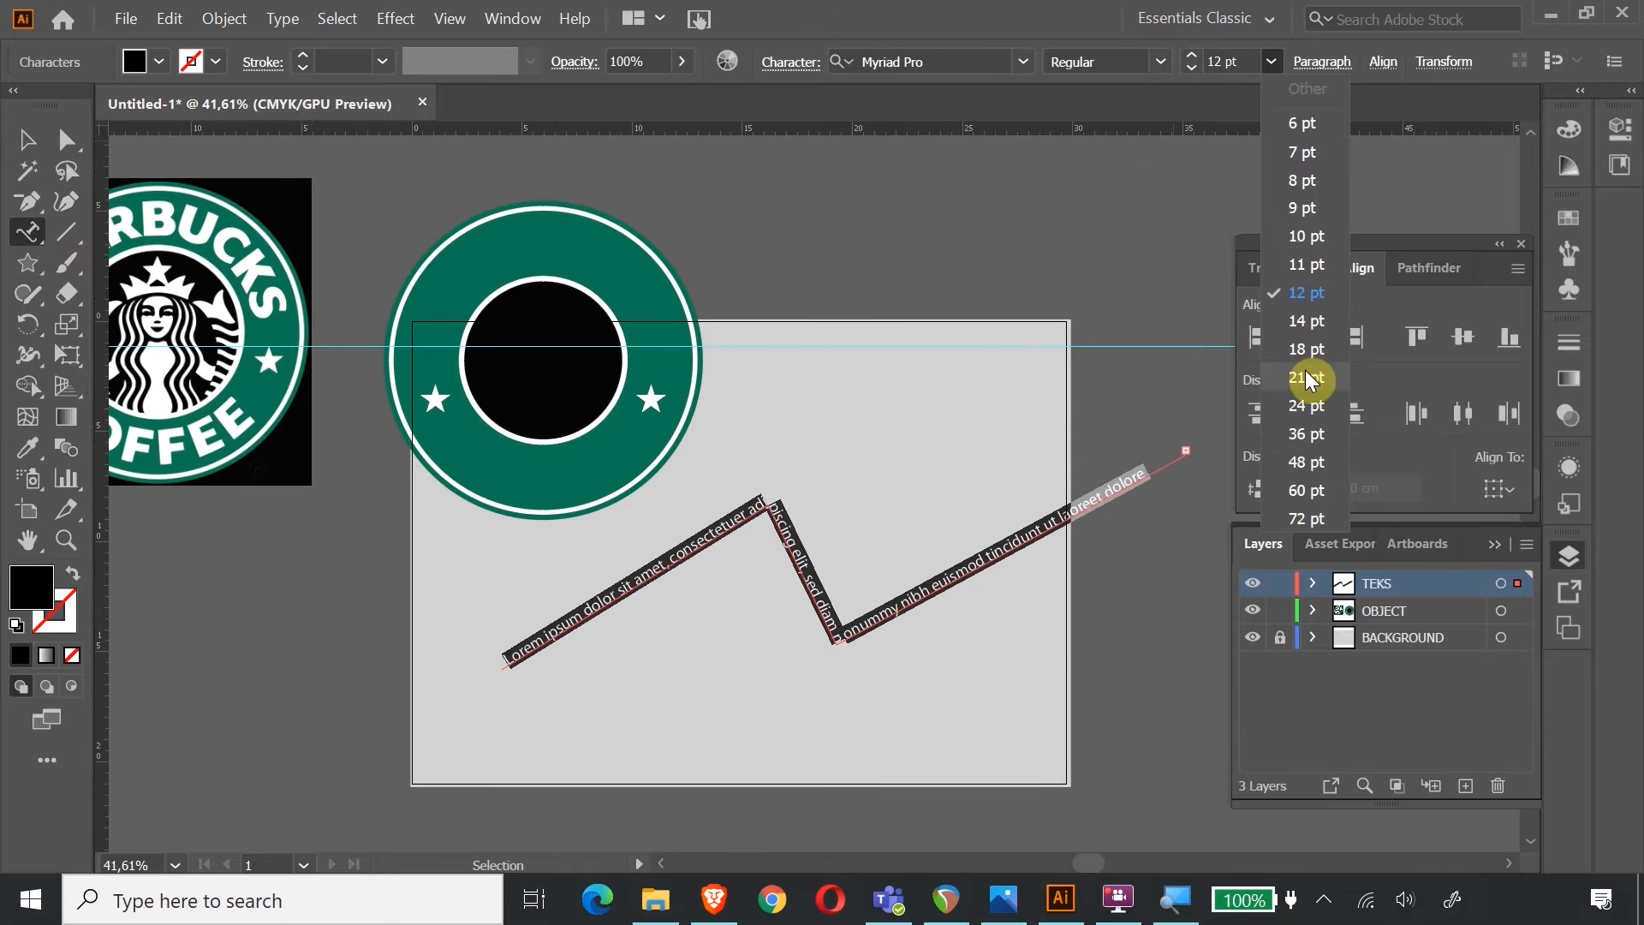
left_click(1303, 434)
left_click(28, 145)
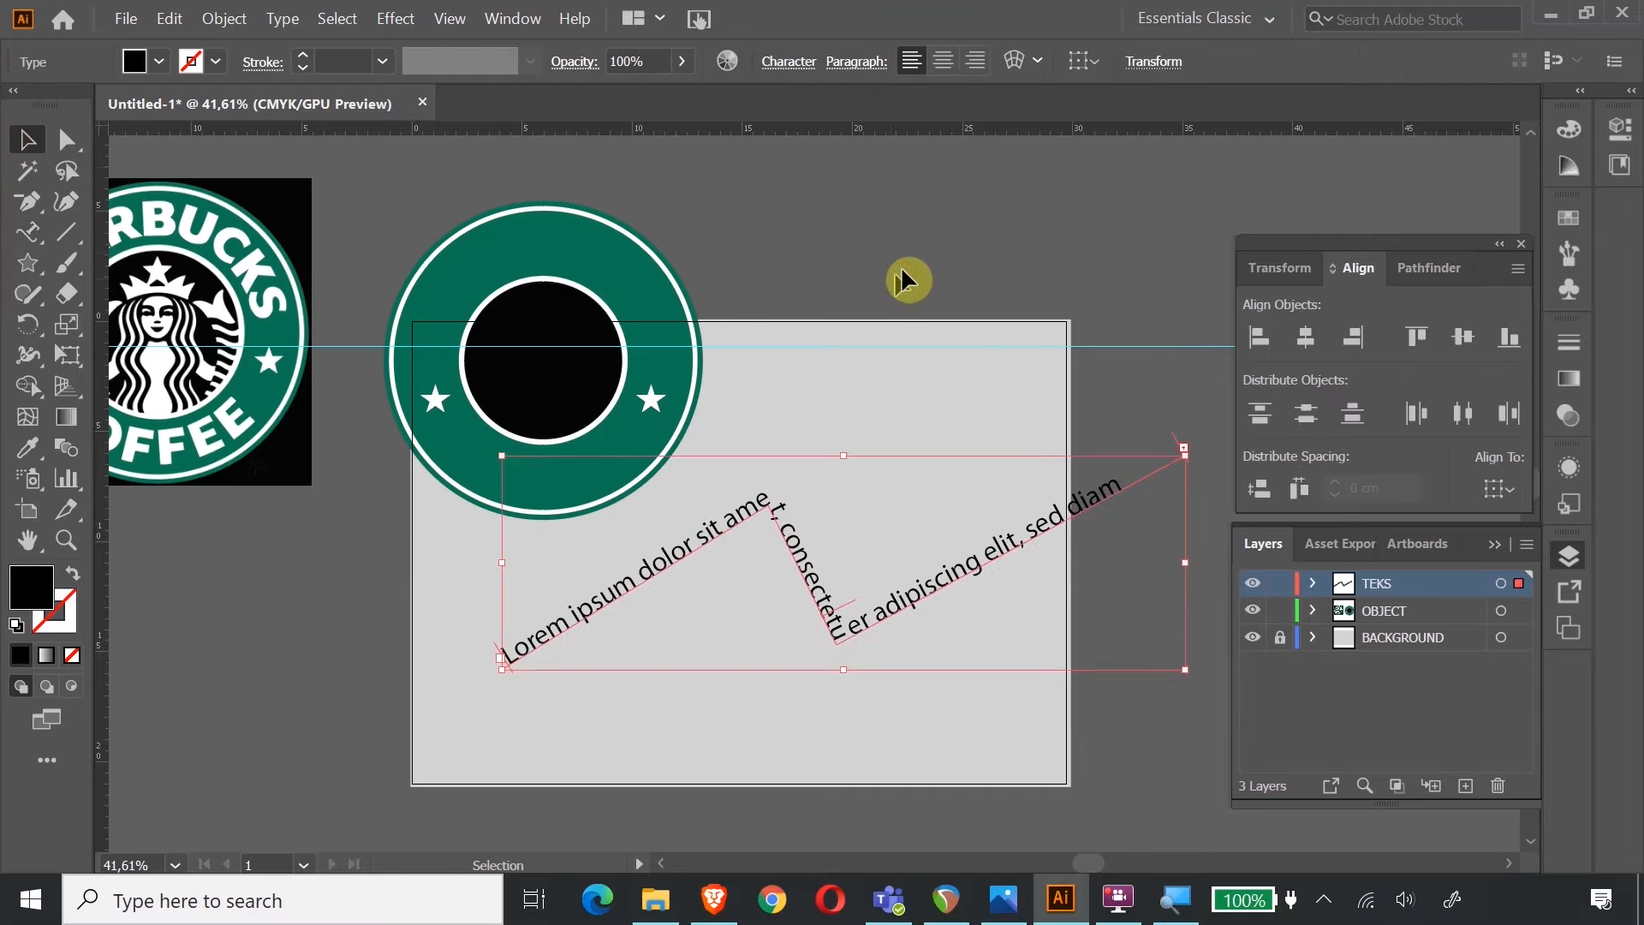
left_click(995, 561)
left_click(789, 501)
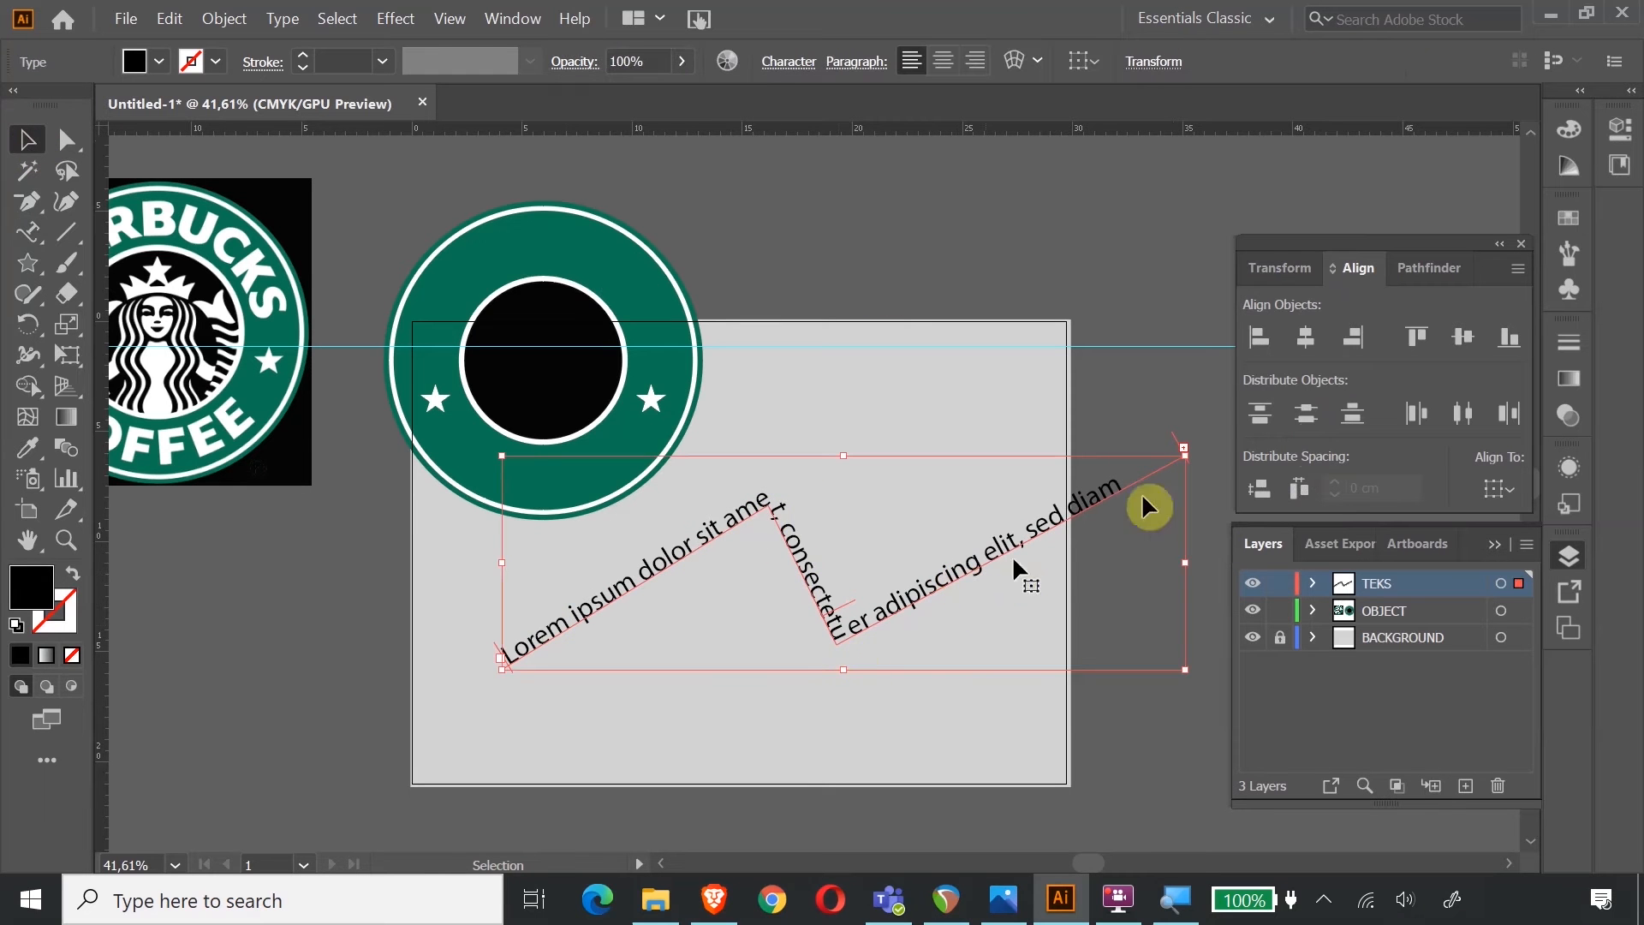
left_click(889, 437)
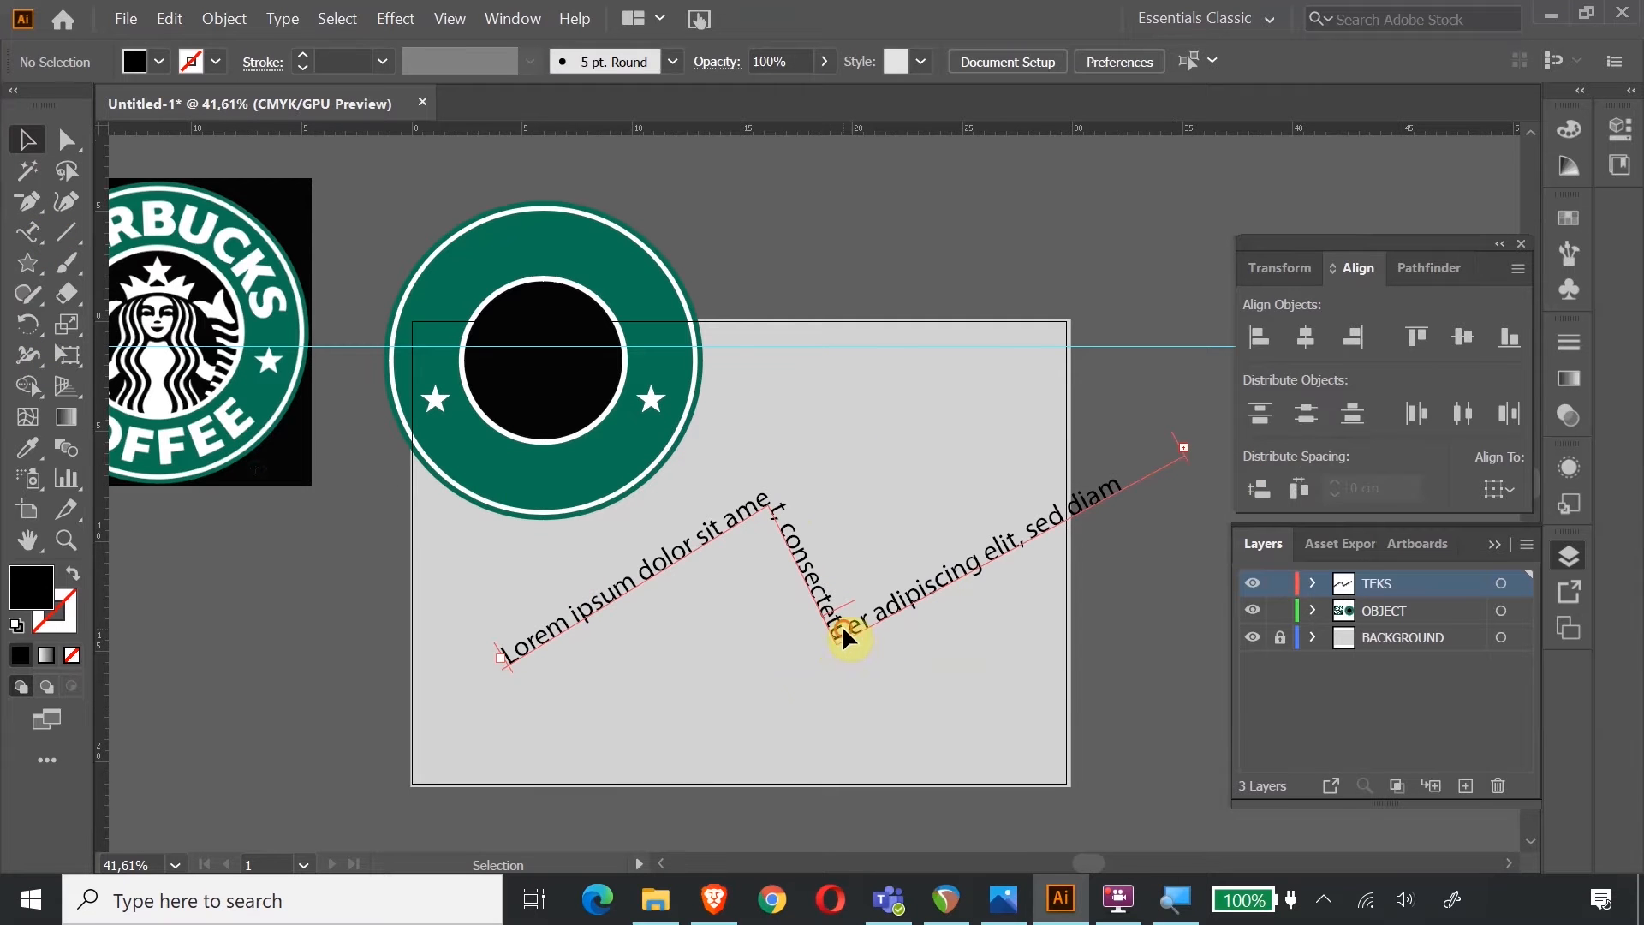
Turn the two middle corners of the text path into smooth curves with the Anchor Point tool.
left_click(840, 624)
left_click_drag(32, 205, 101, 305)
left_click(95, 296)
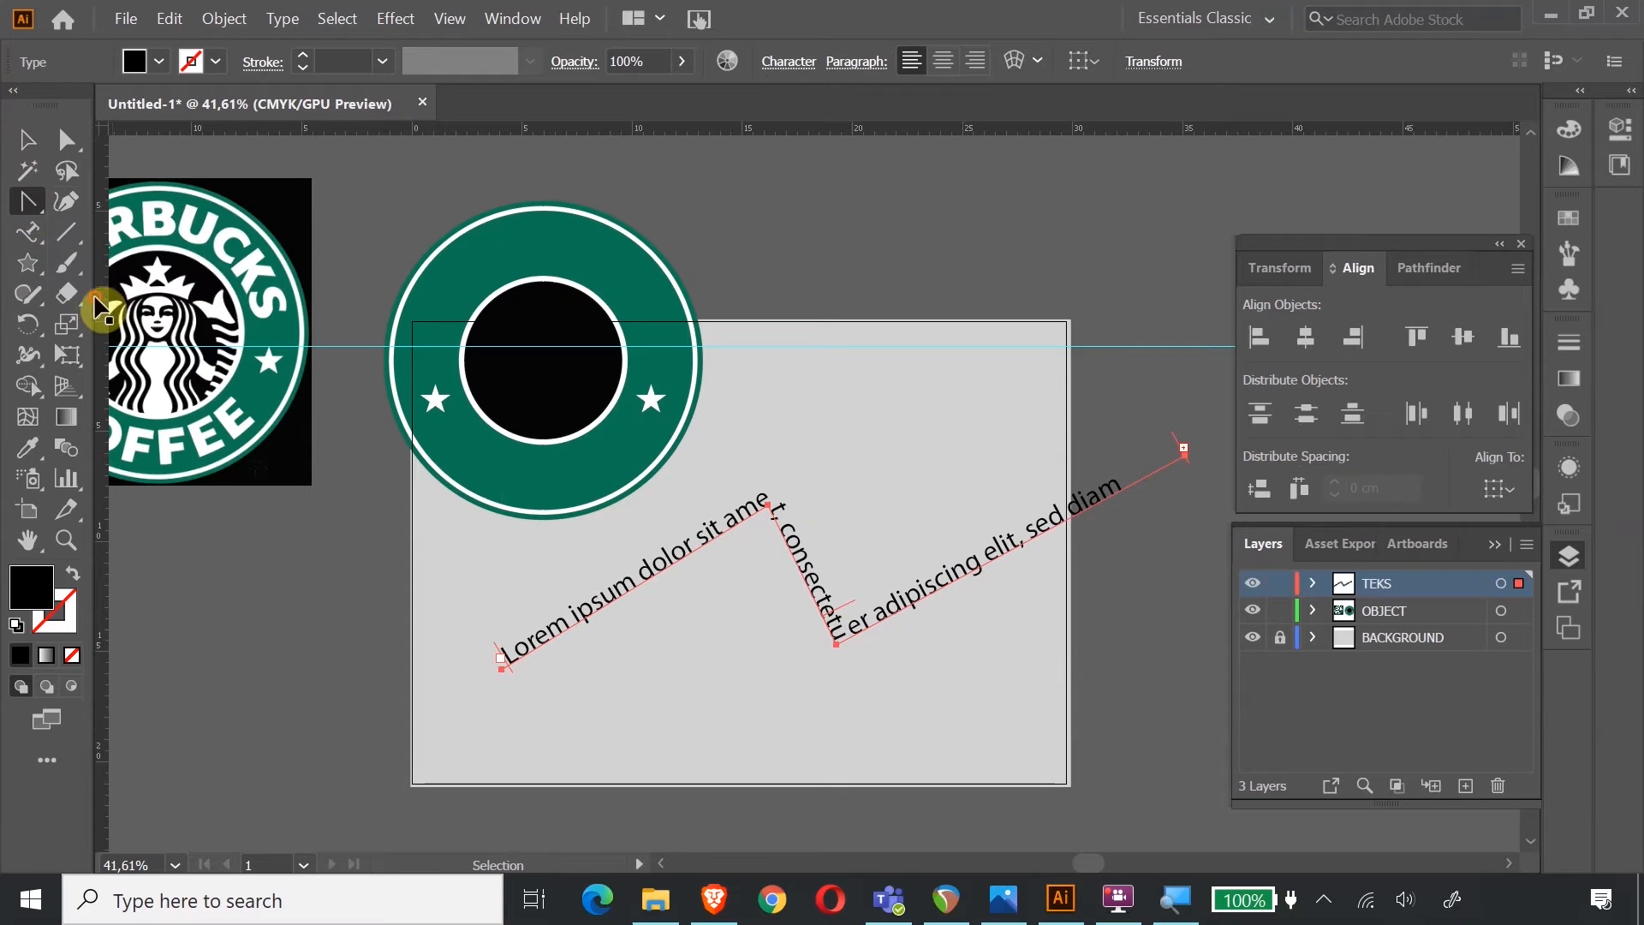
left_click_drag(768, 505, 884, 492)
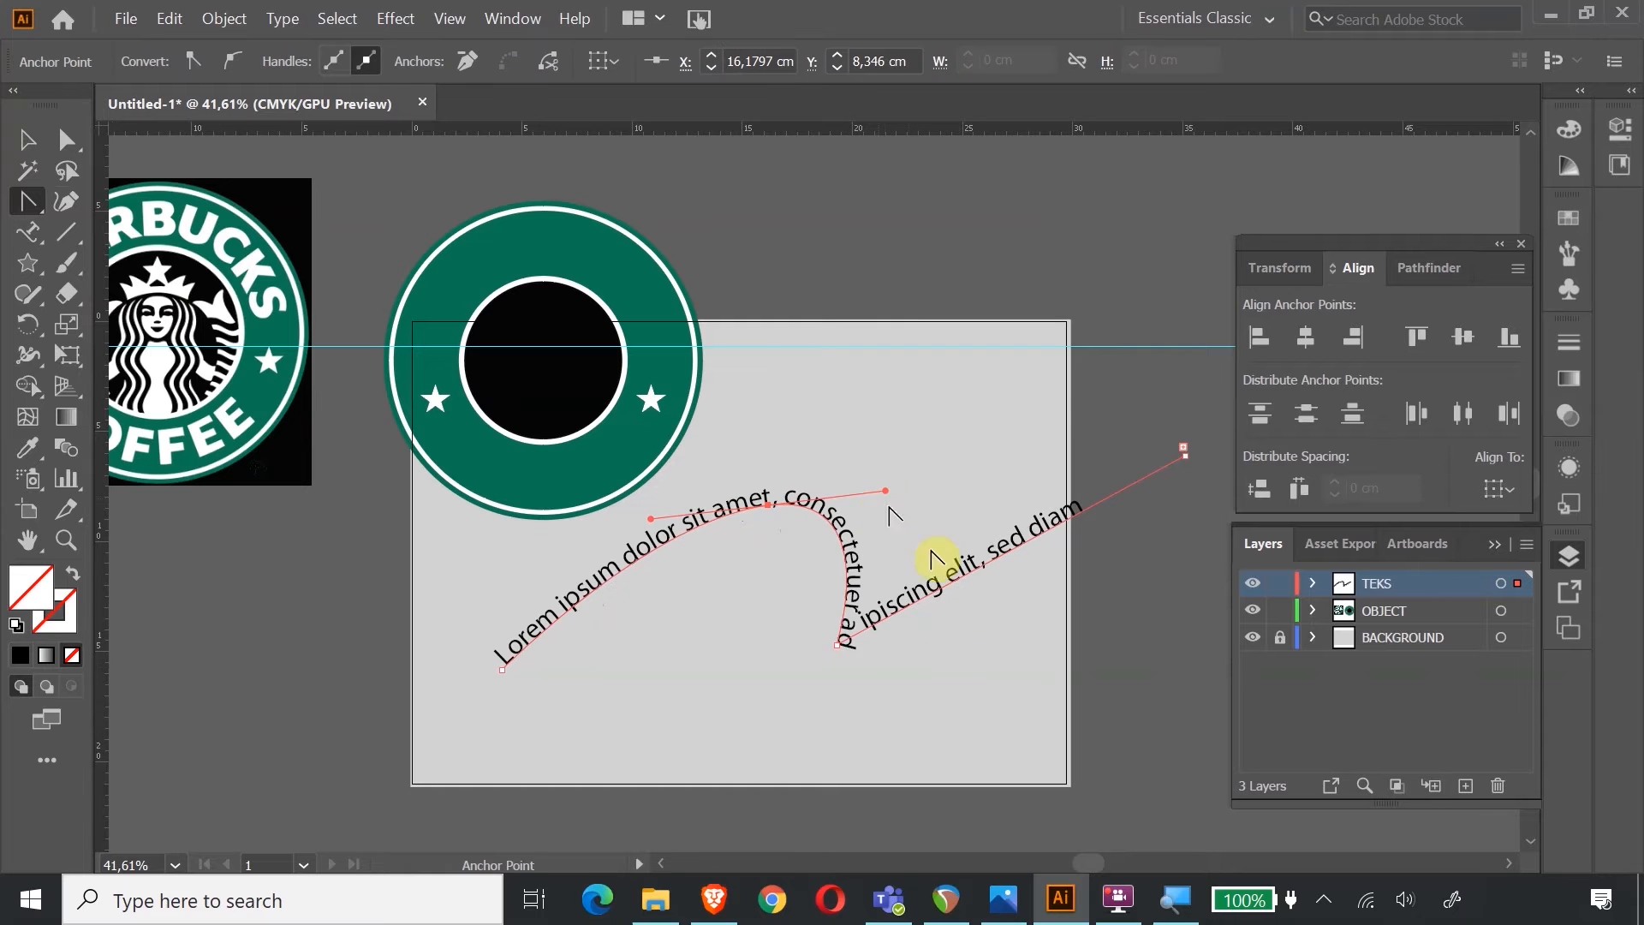
left_click_drag(837, 647, 885, 716)
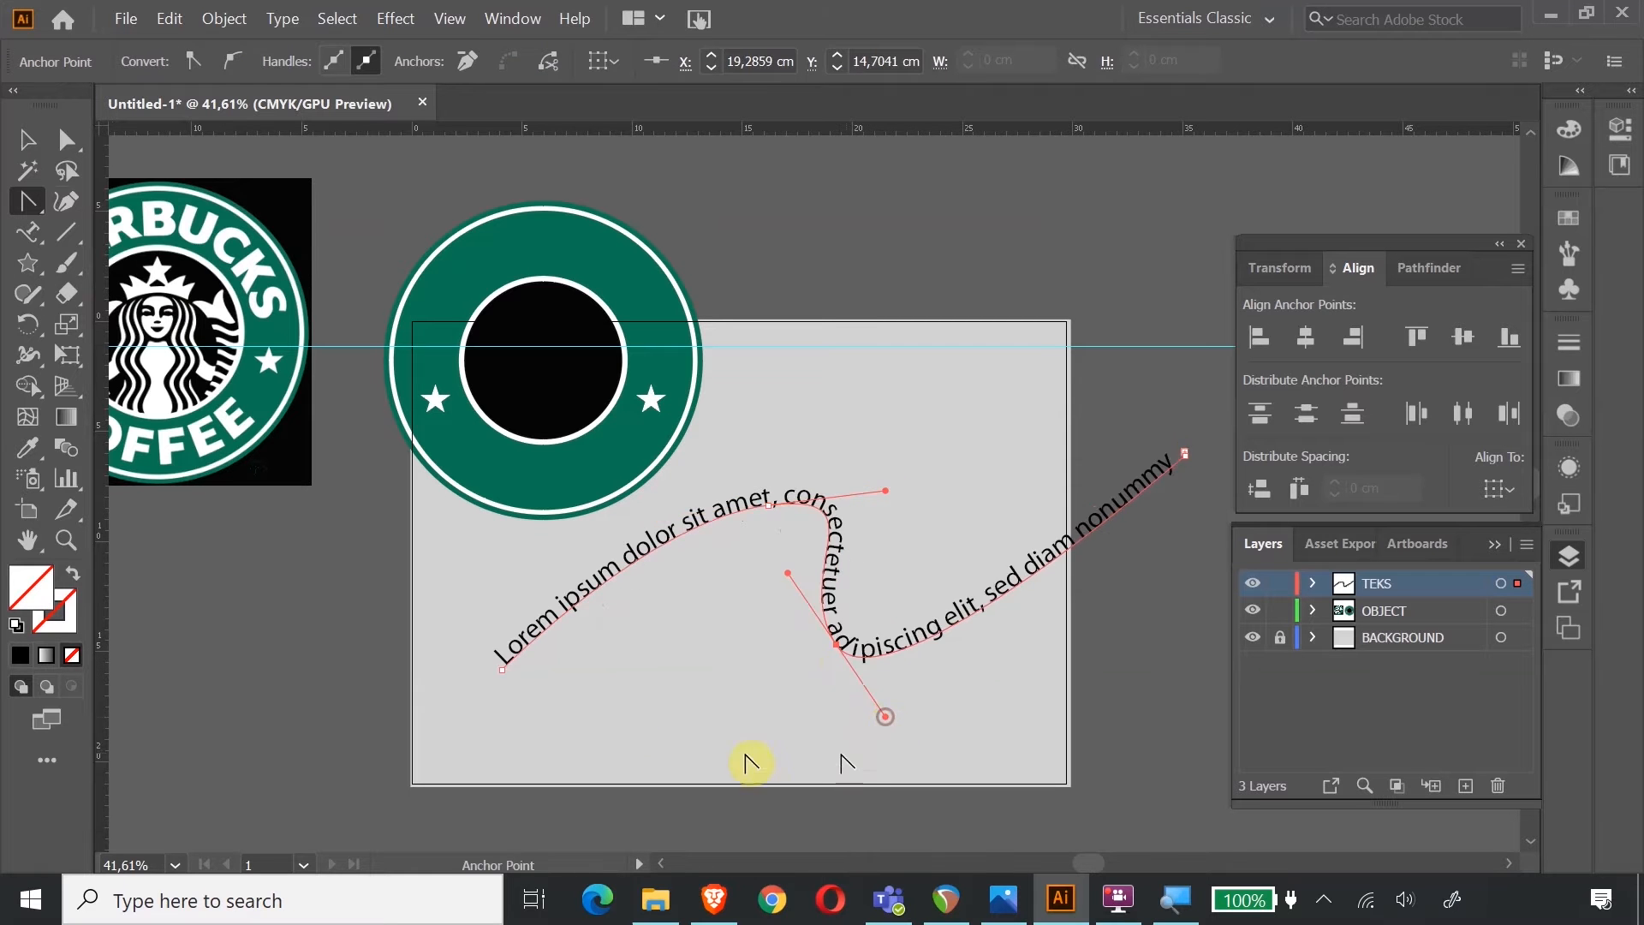
left_click(27, 139)
left_click(880, 194)
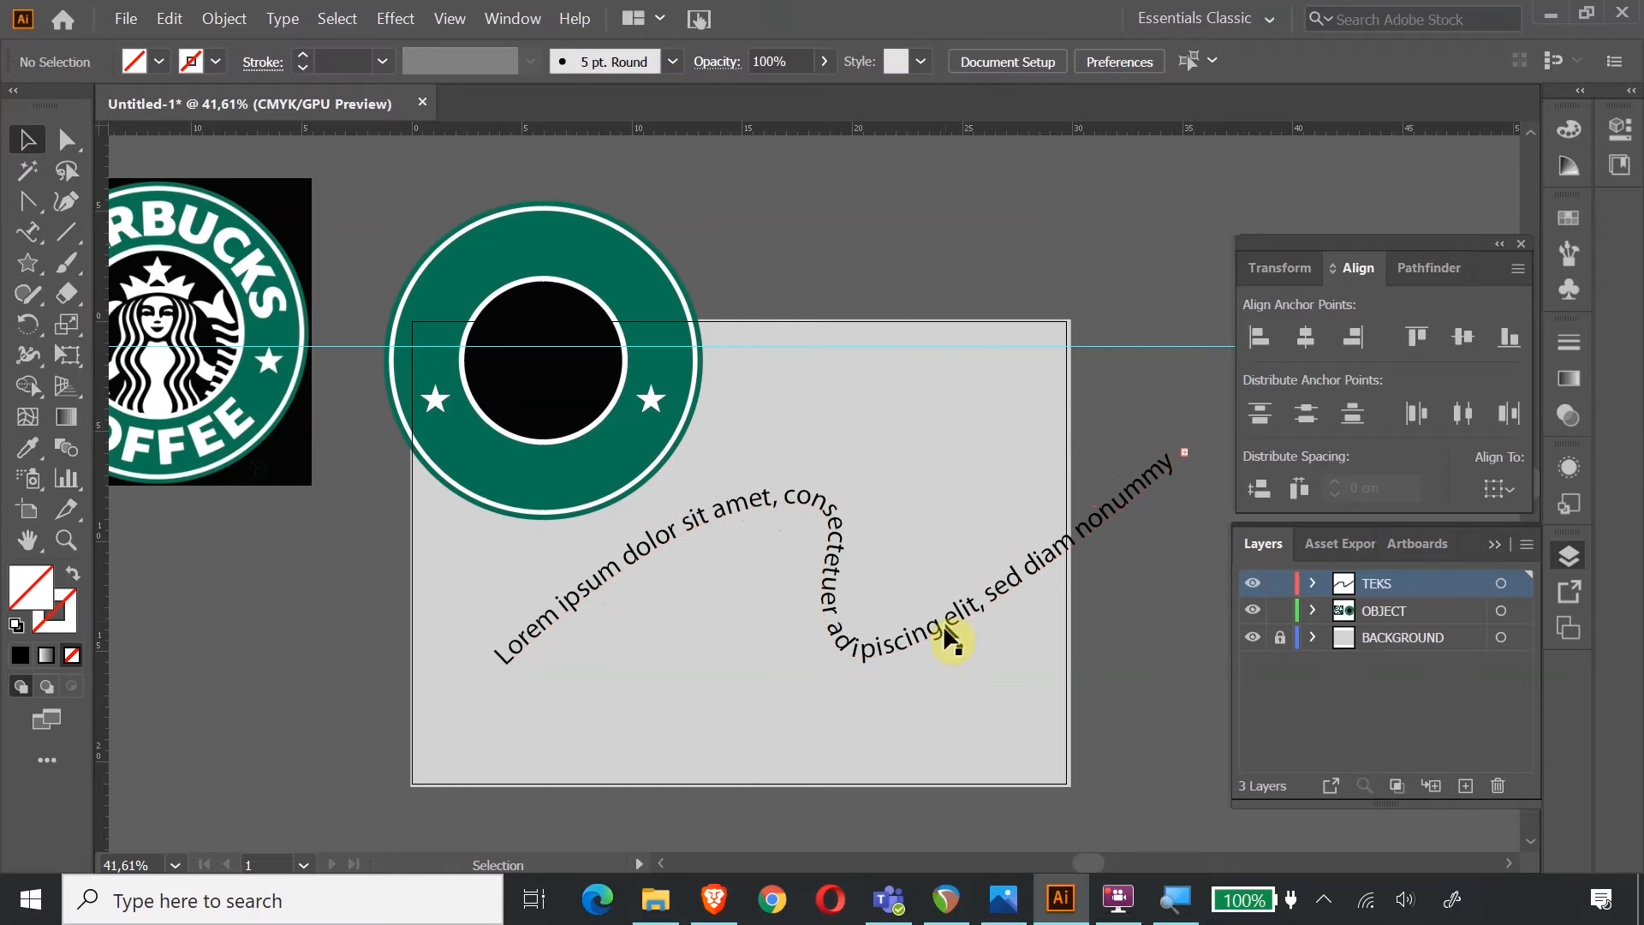
Move the curved text up to the artboard's upper edge and draw a five-point open zigzag path in the freed space.
left_click_drag(940, 634, 986, 310)
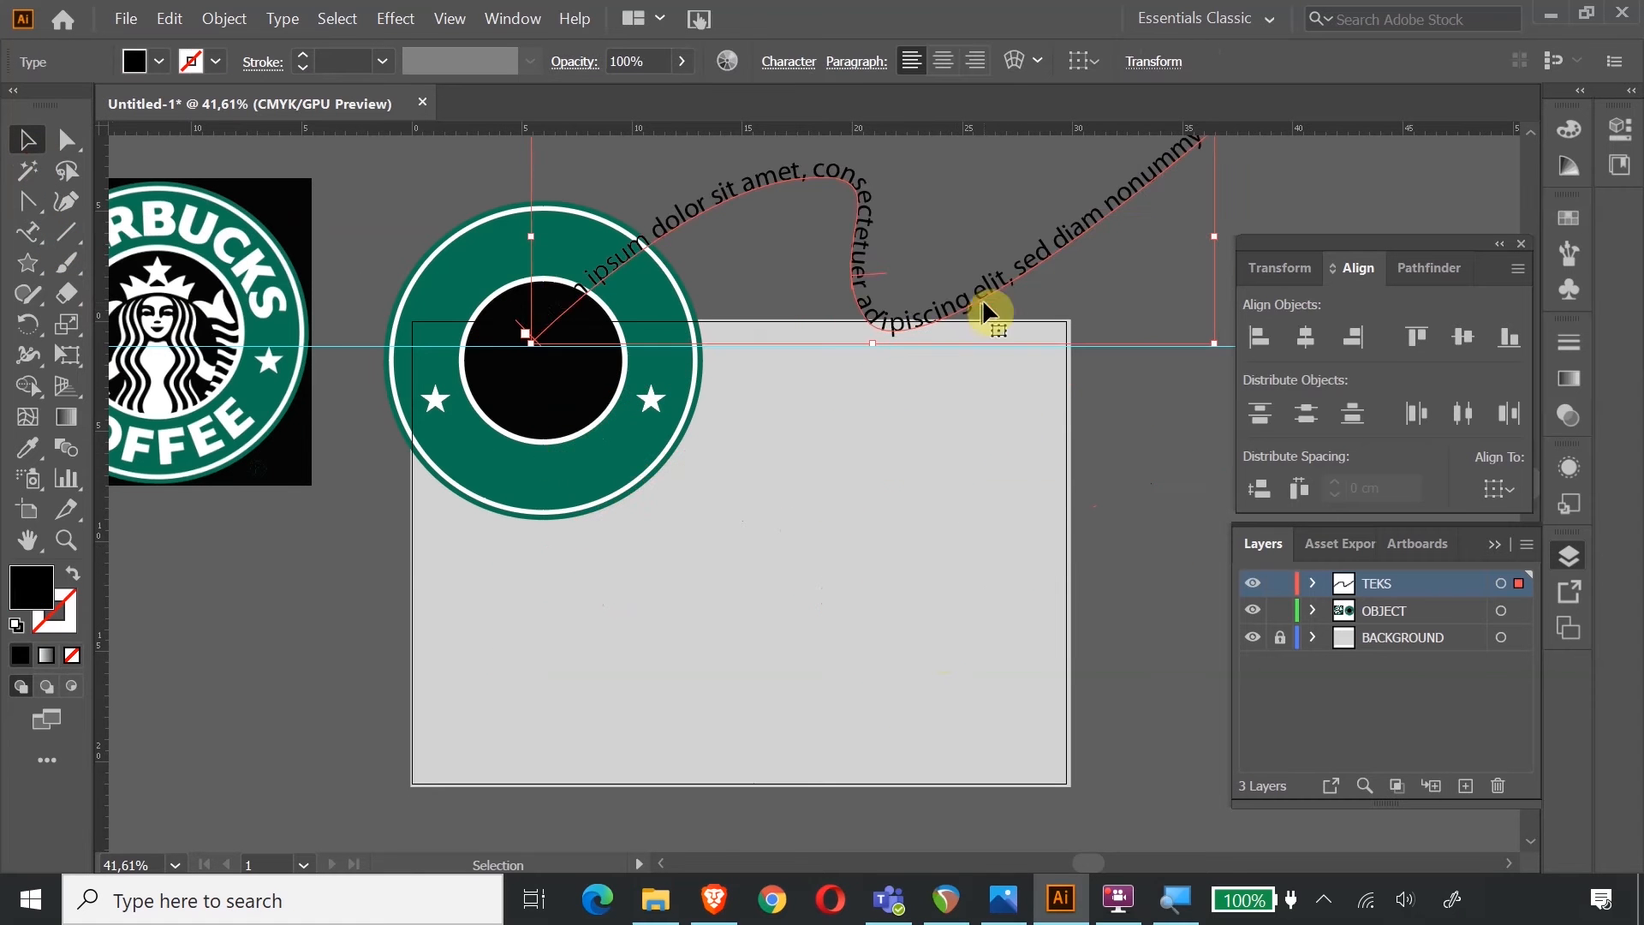
left_click(25, 203)
left_click(156, 213)
left_click(454, 707, "ctrl")
left_click(633, 579)
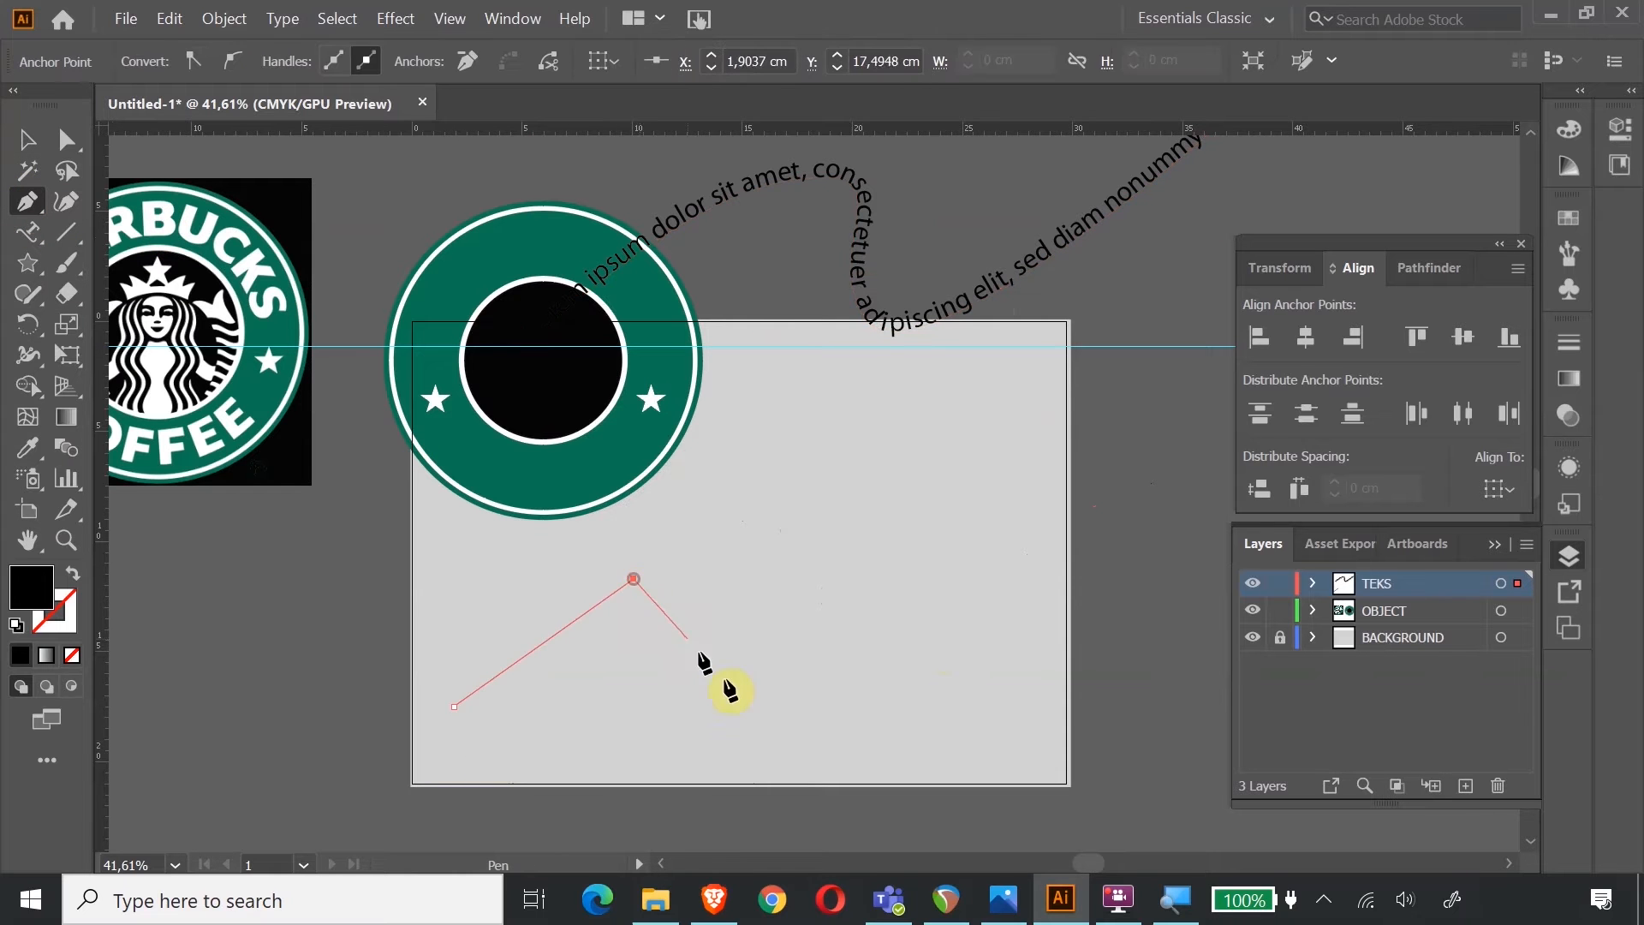
left_click(751, 738)
left_click(950, 438)
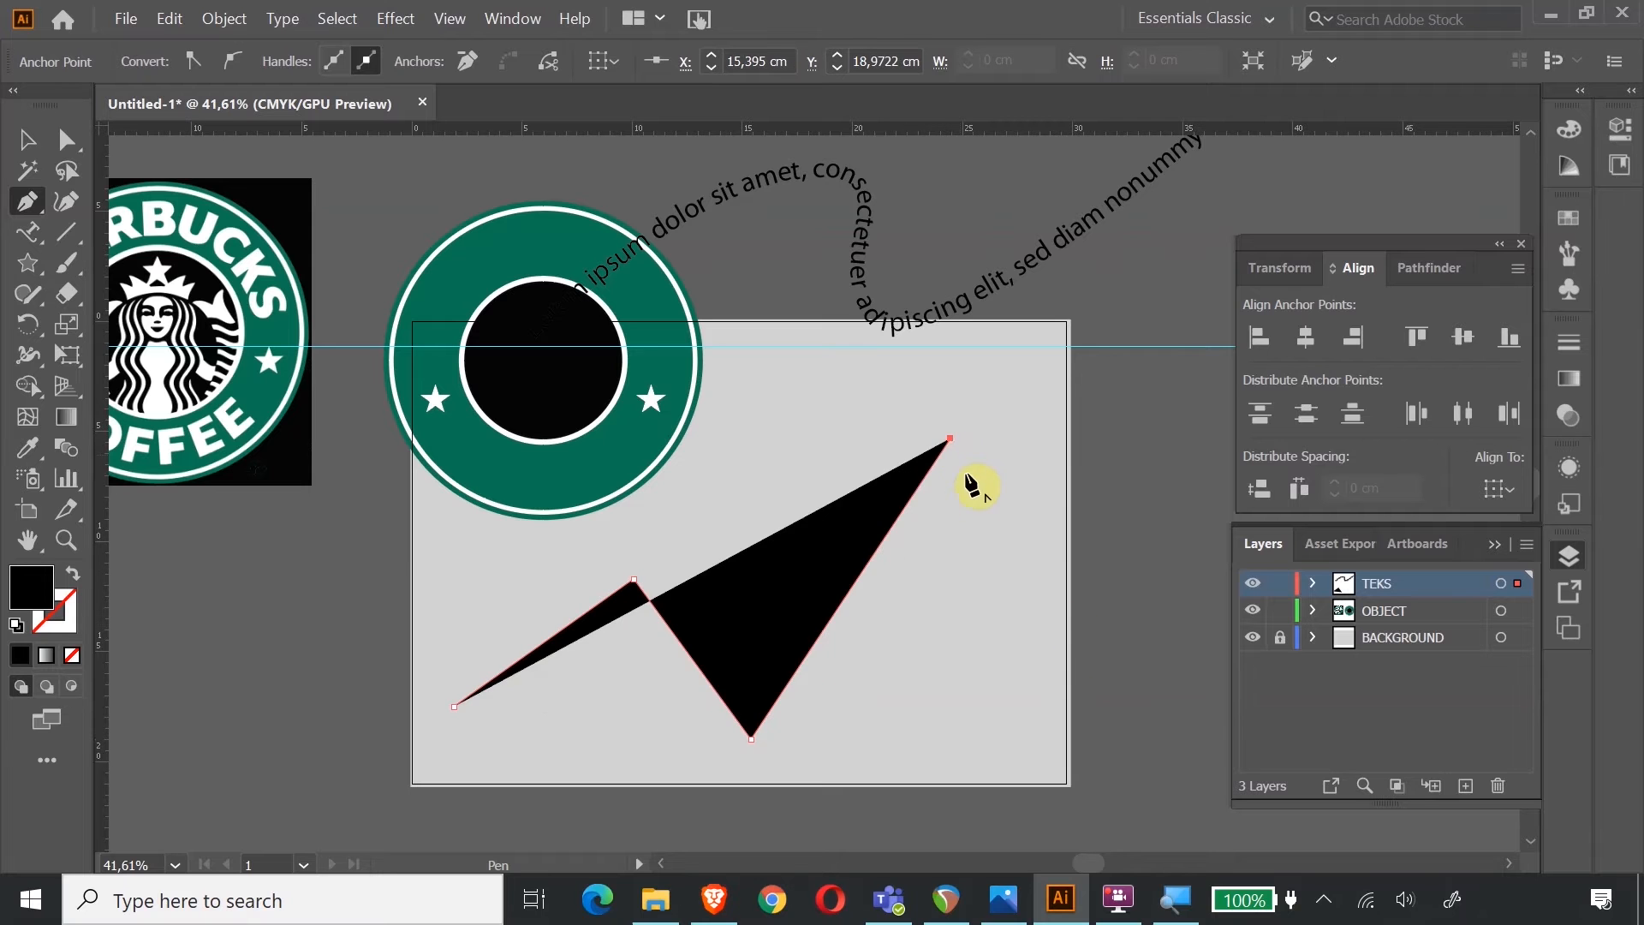
left_click(1150, 673)
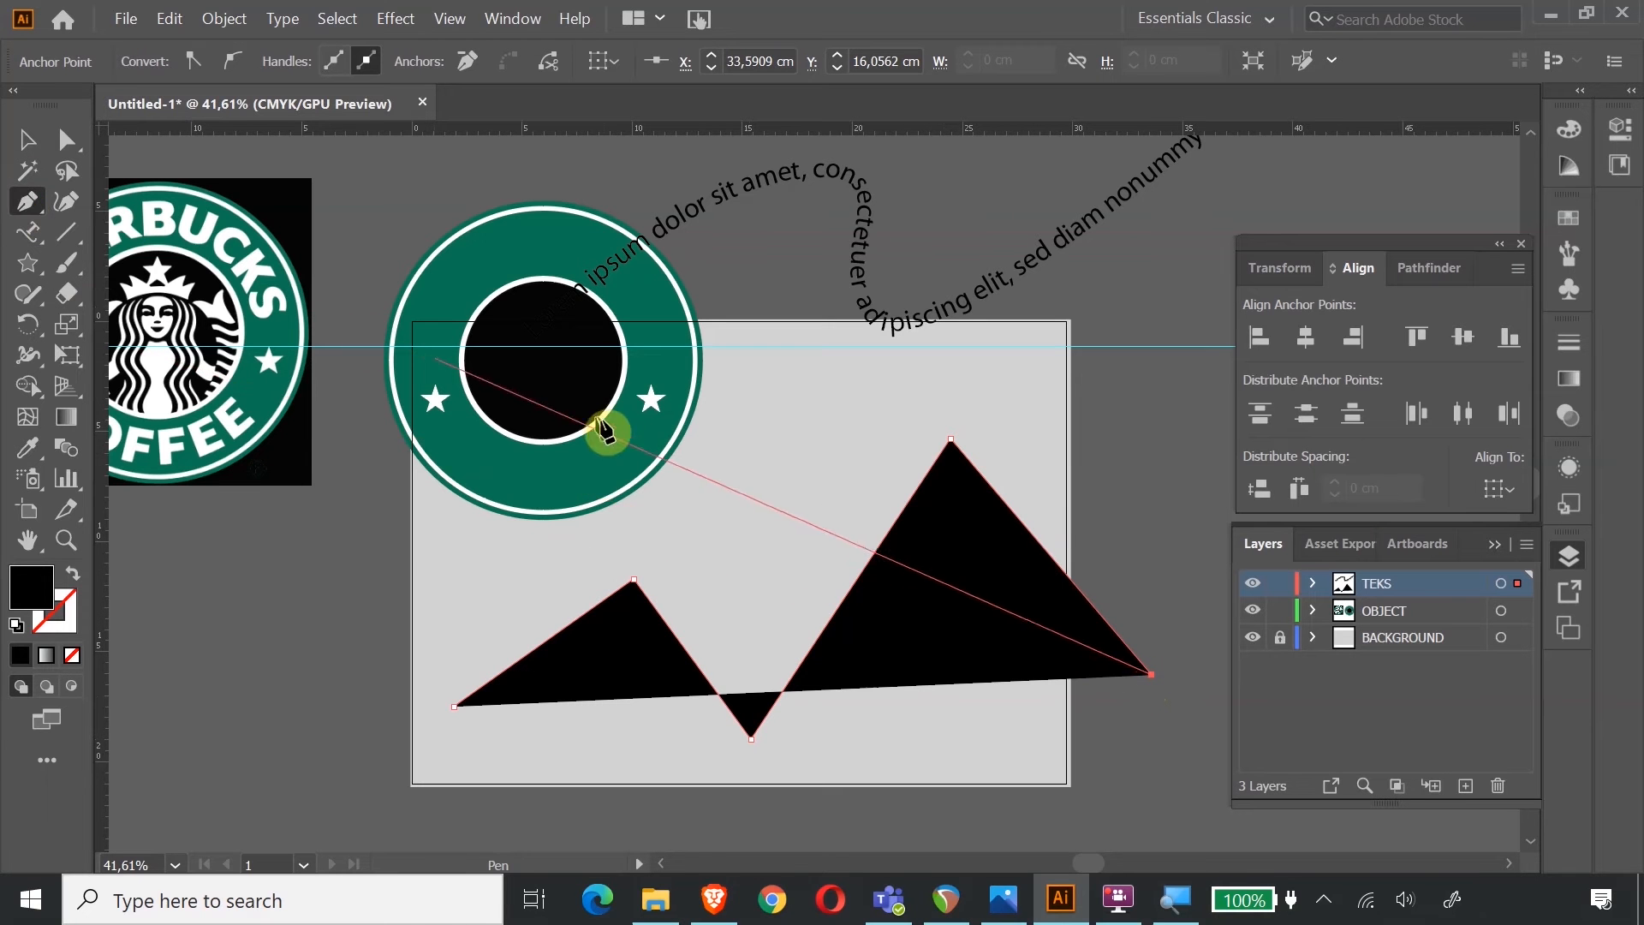
right_click(759, 384)
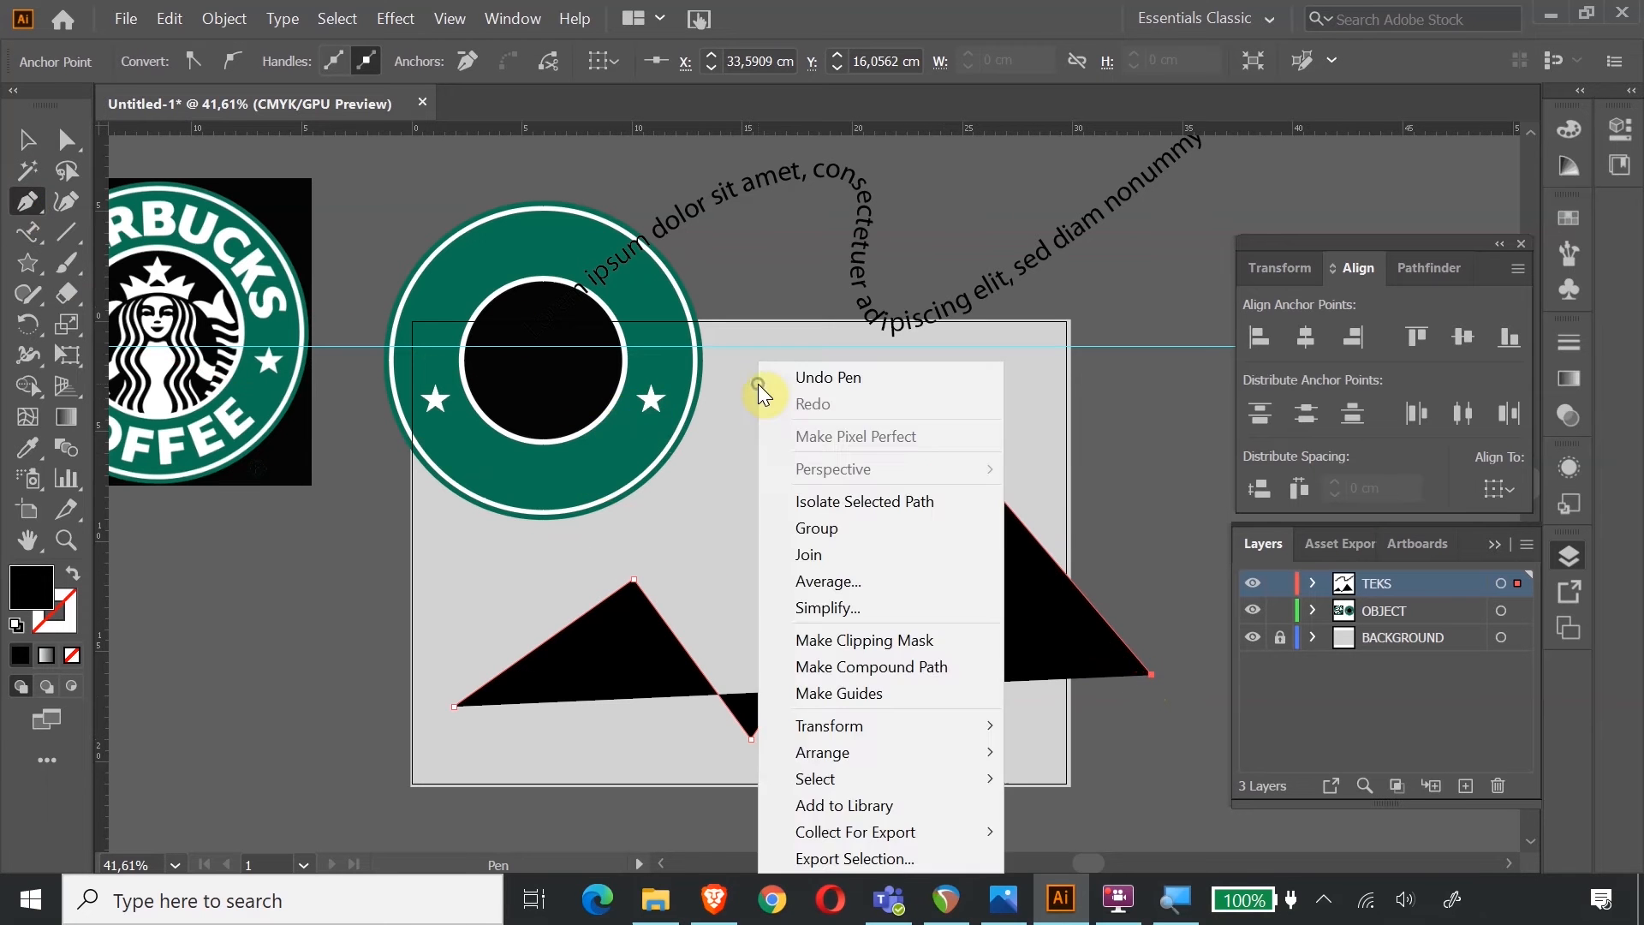
left_click(27, 139)
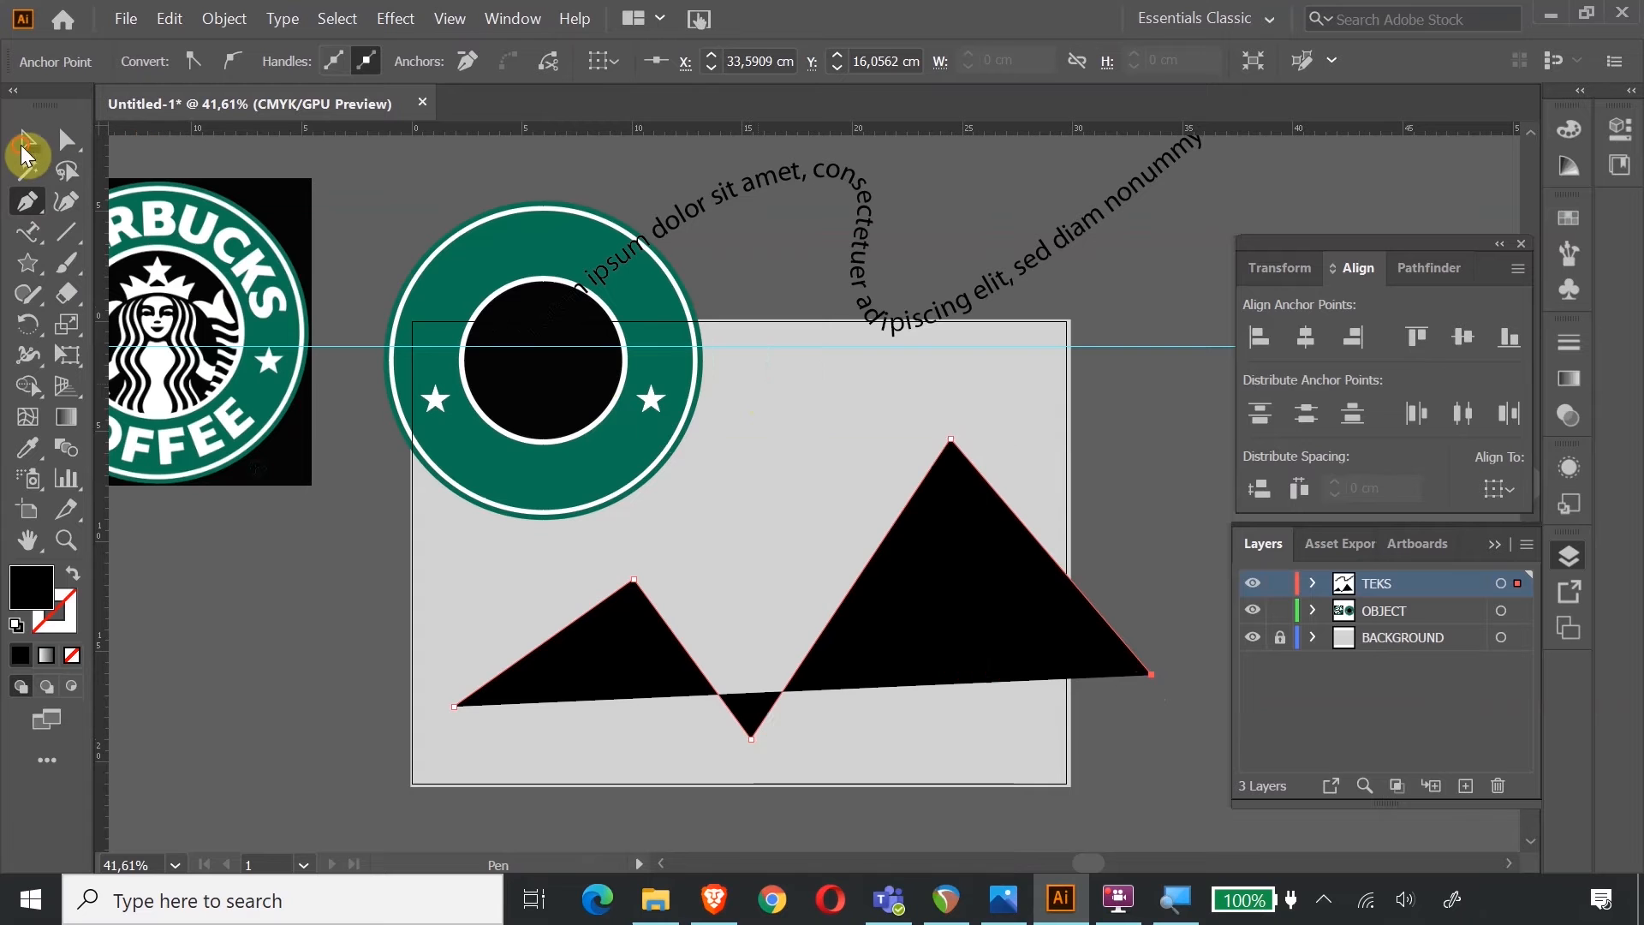
Give the new five-point zigzag path no fill and a black stroke by swapping its fill and stroke.
left_click(1166, 305)
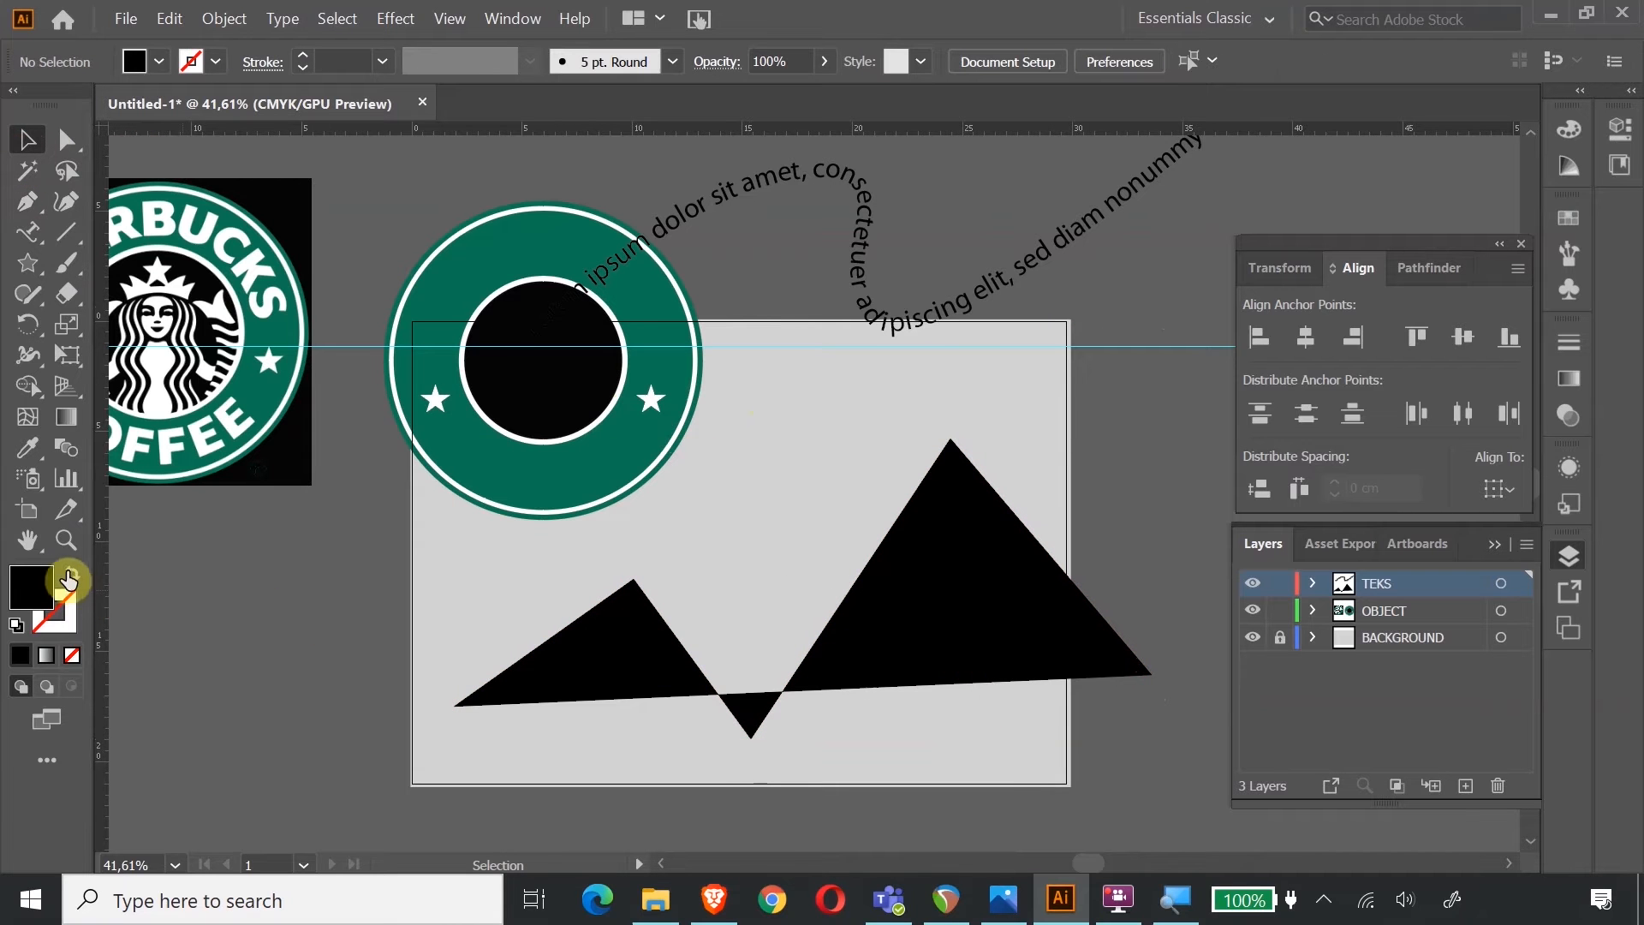
left_click(67, 573)
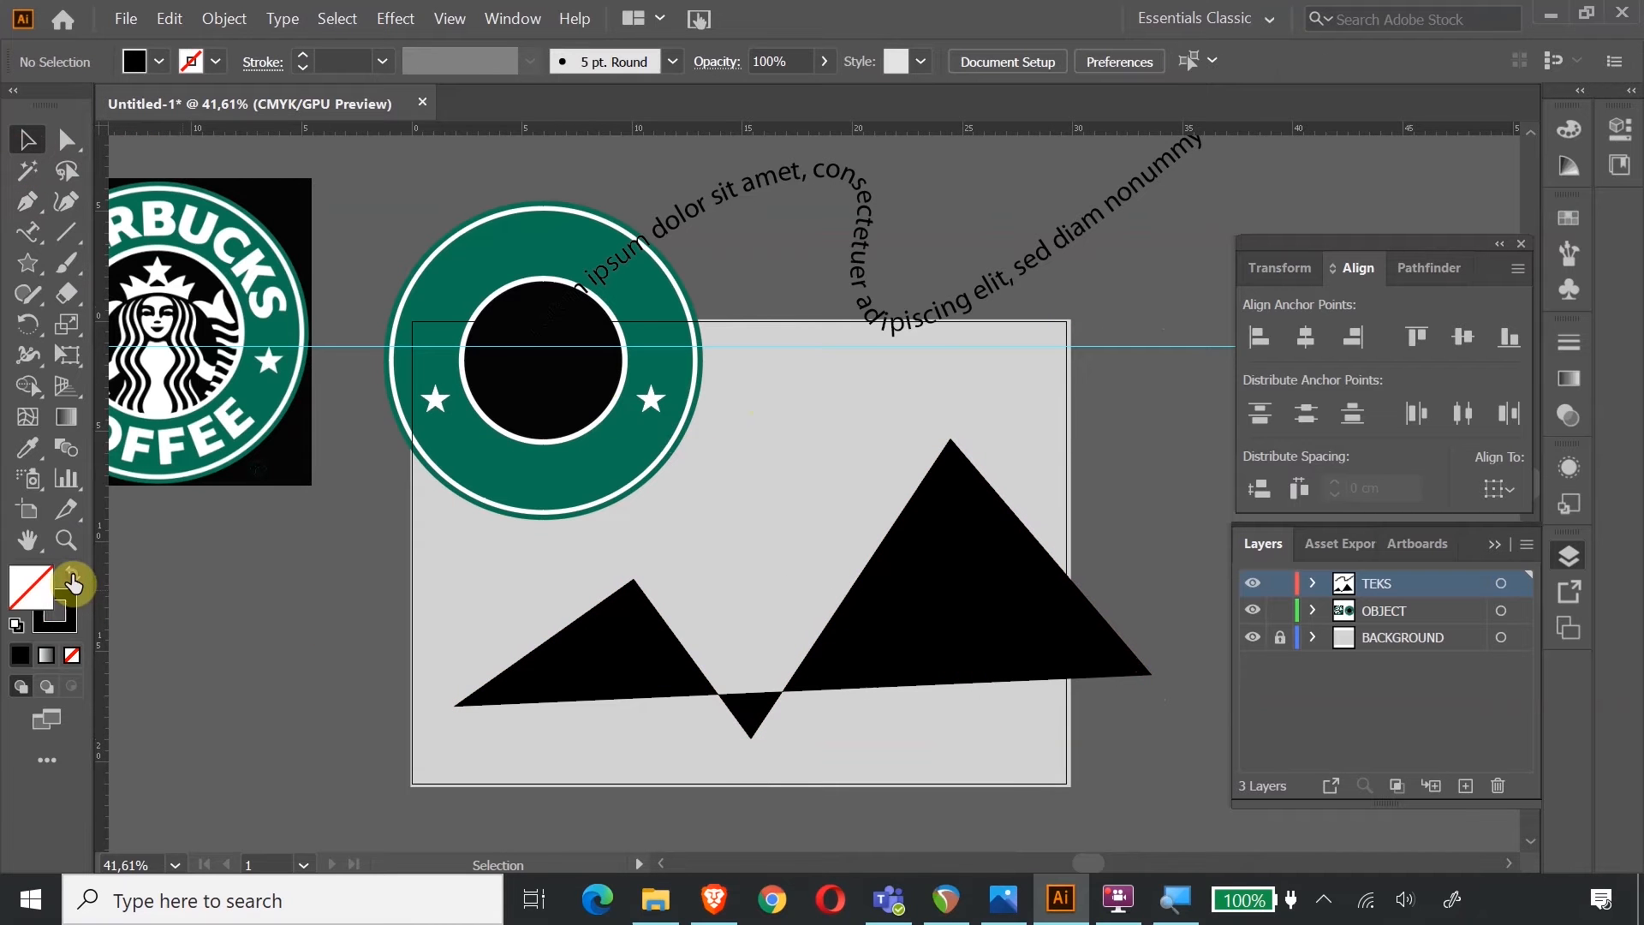
left_click(895, 672)
left_click(70, 576)
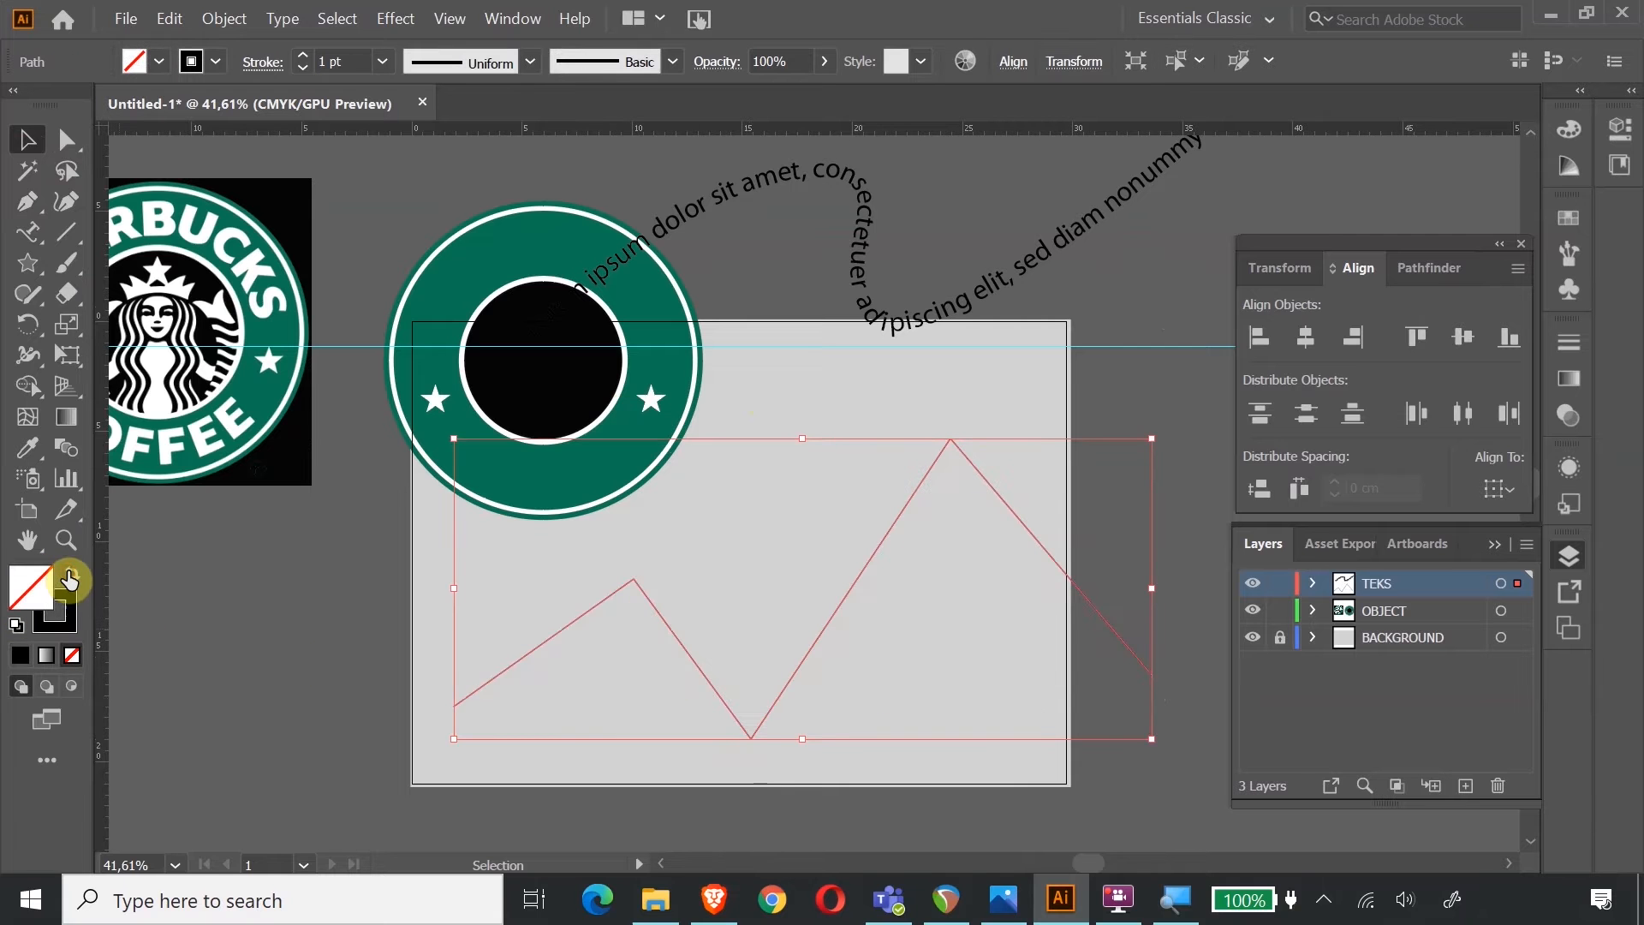
left_click(1143, 409)
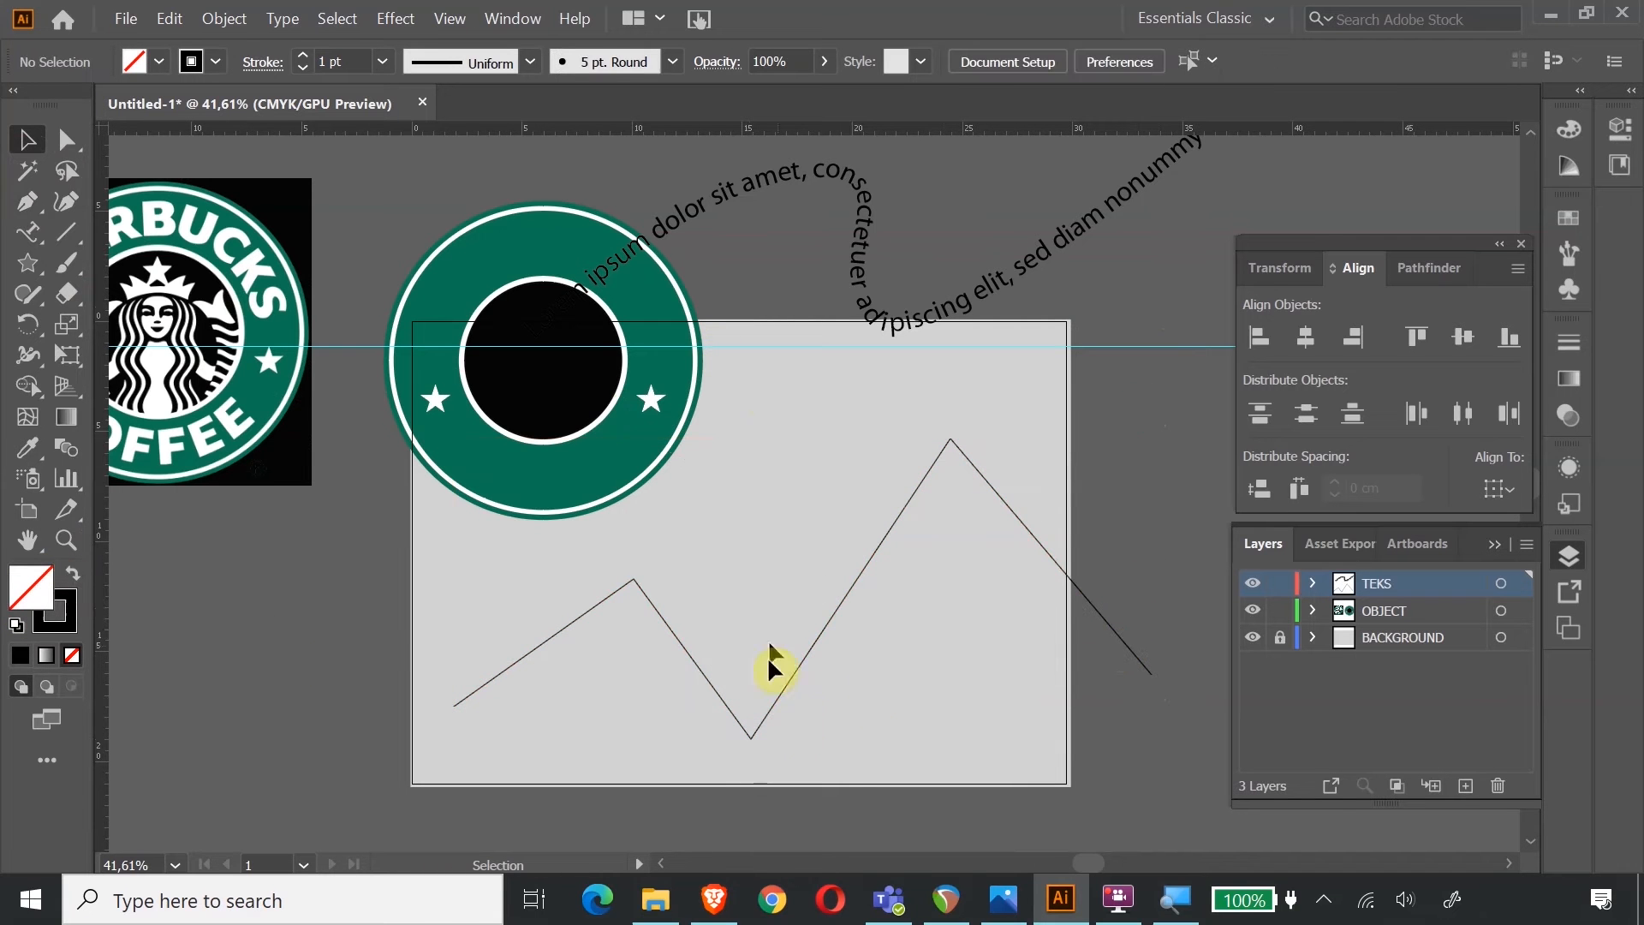
Turn the three middle corners of the new zigzag path into smooth curves with the Anchor Point tool.
left_click(779, 690)
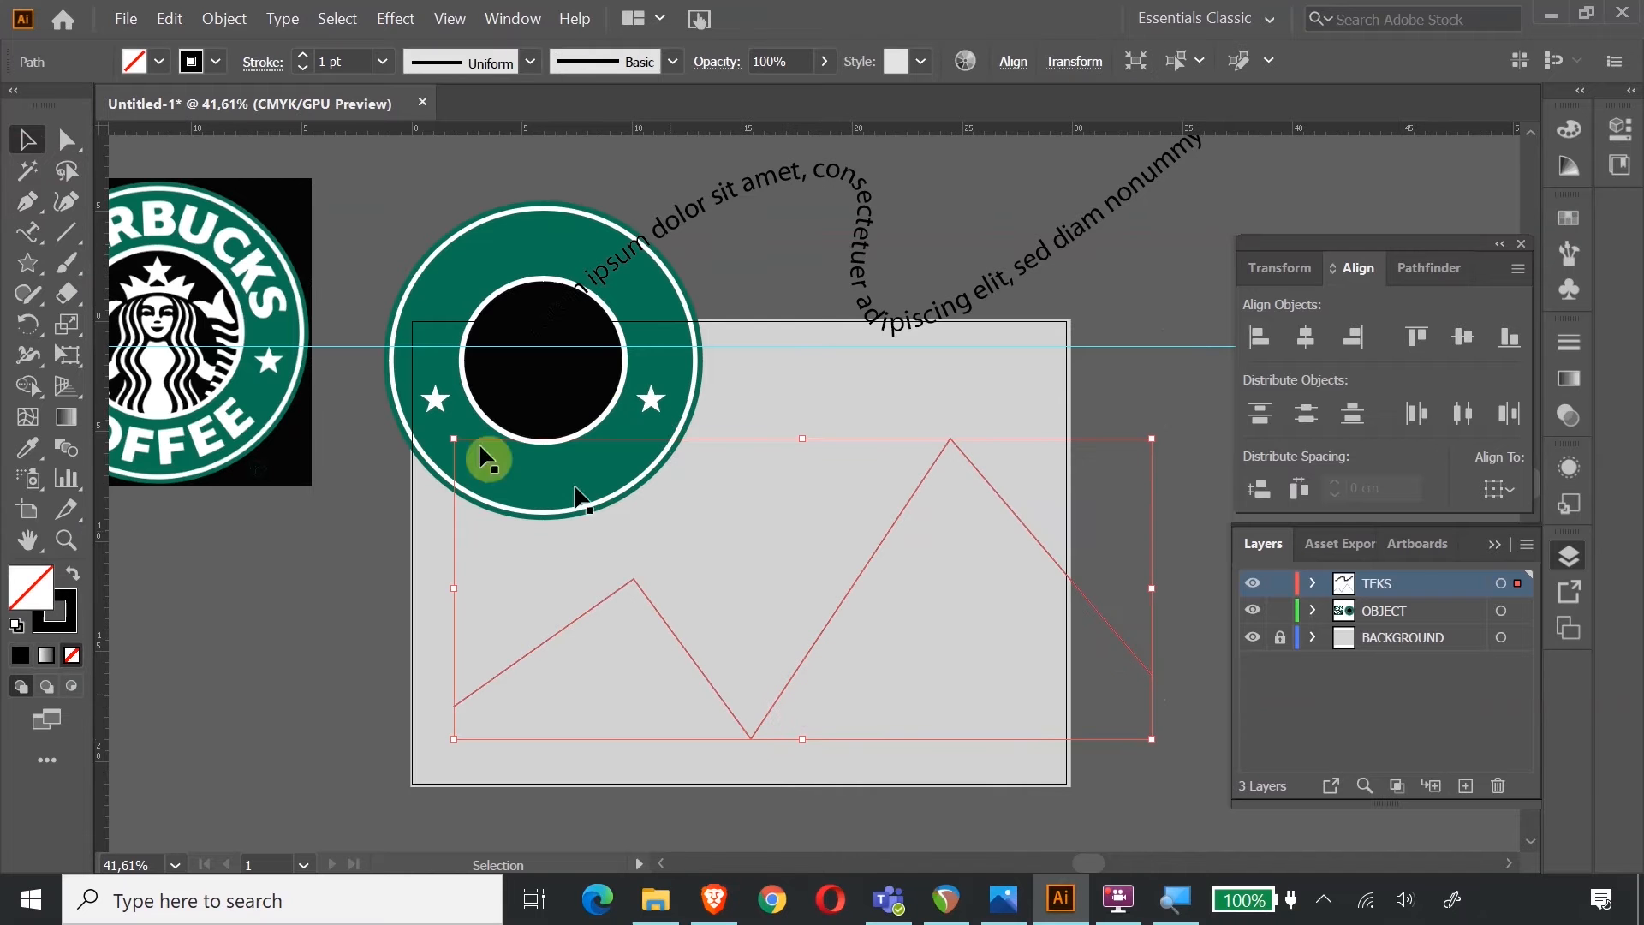
left_click(31, 206)
left_click_drag(31, 205, 131, 295)
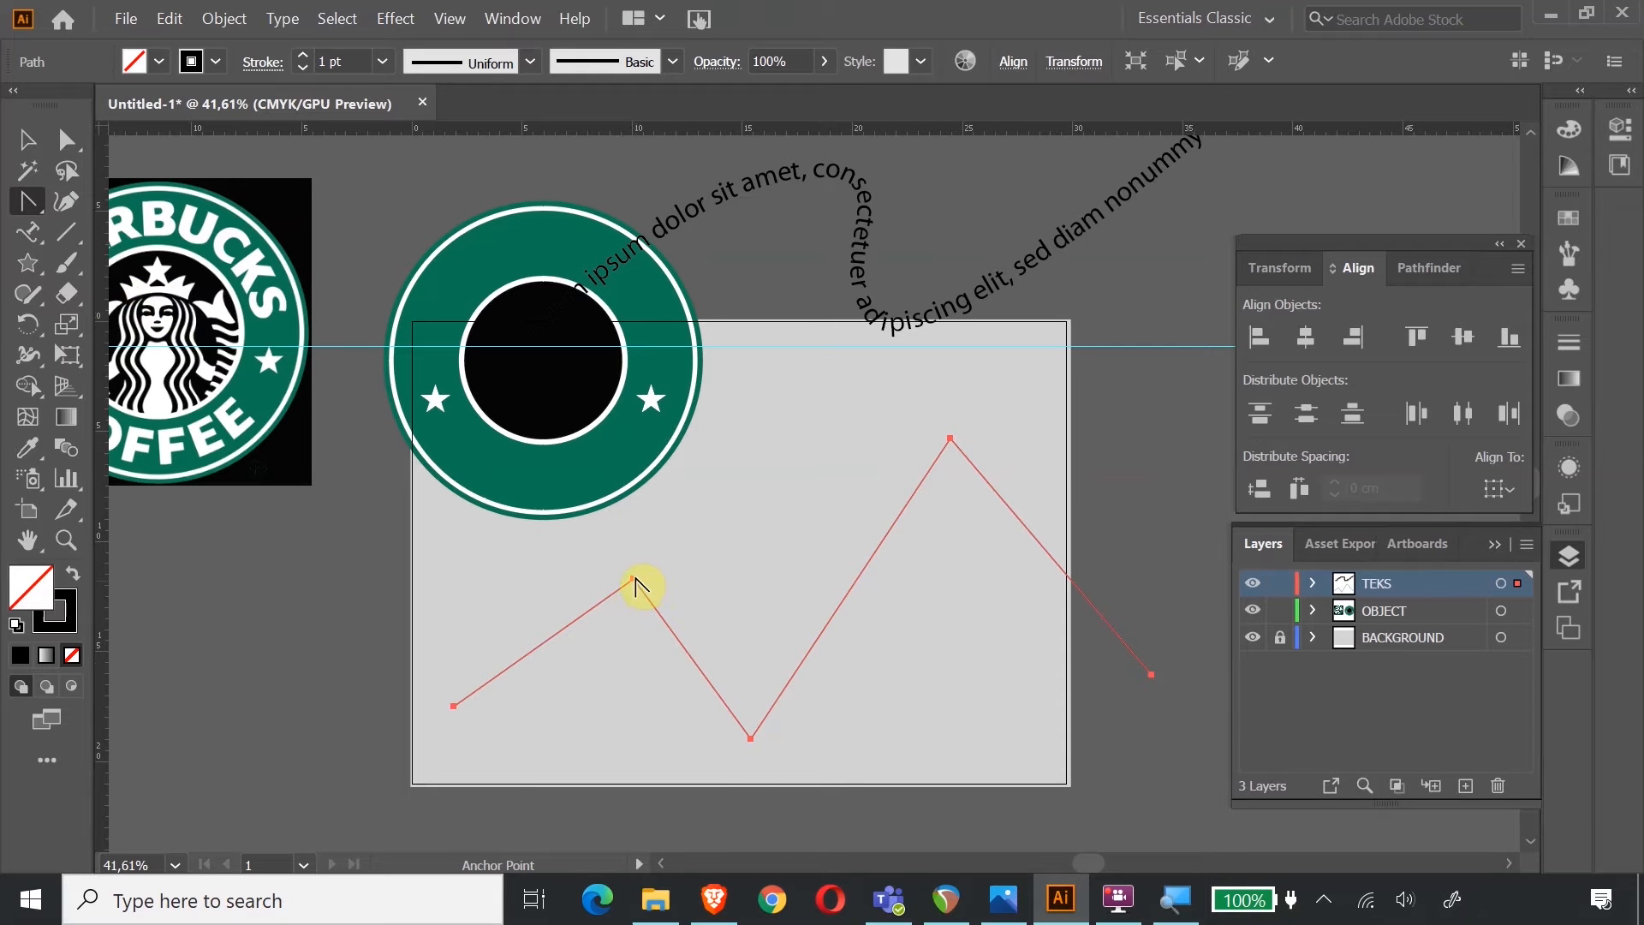
left_click_drag(633, 580, 732, 583)
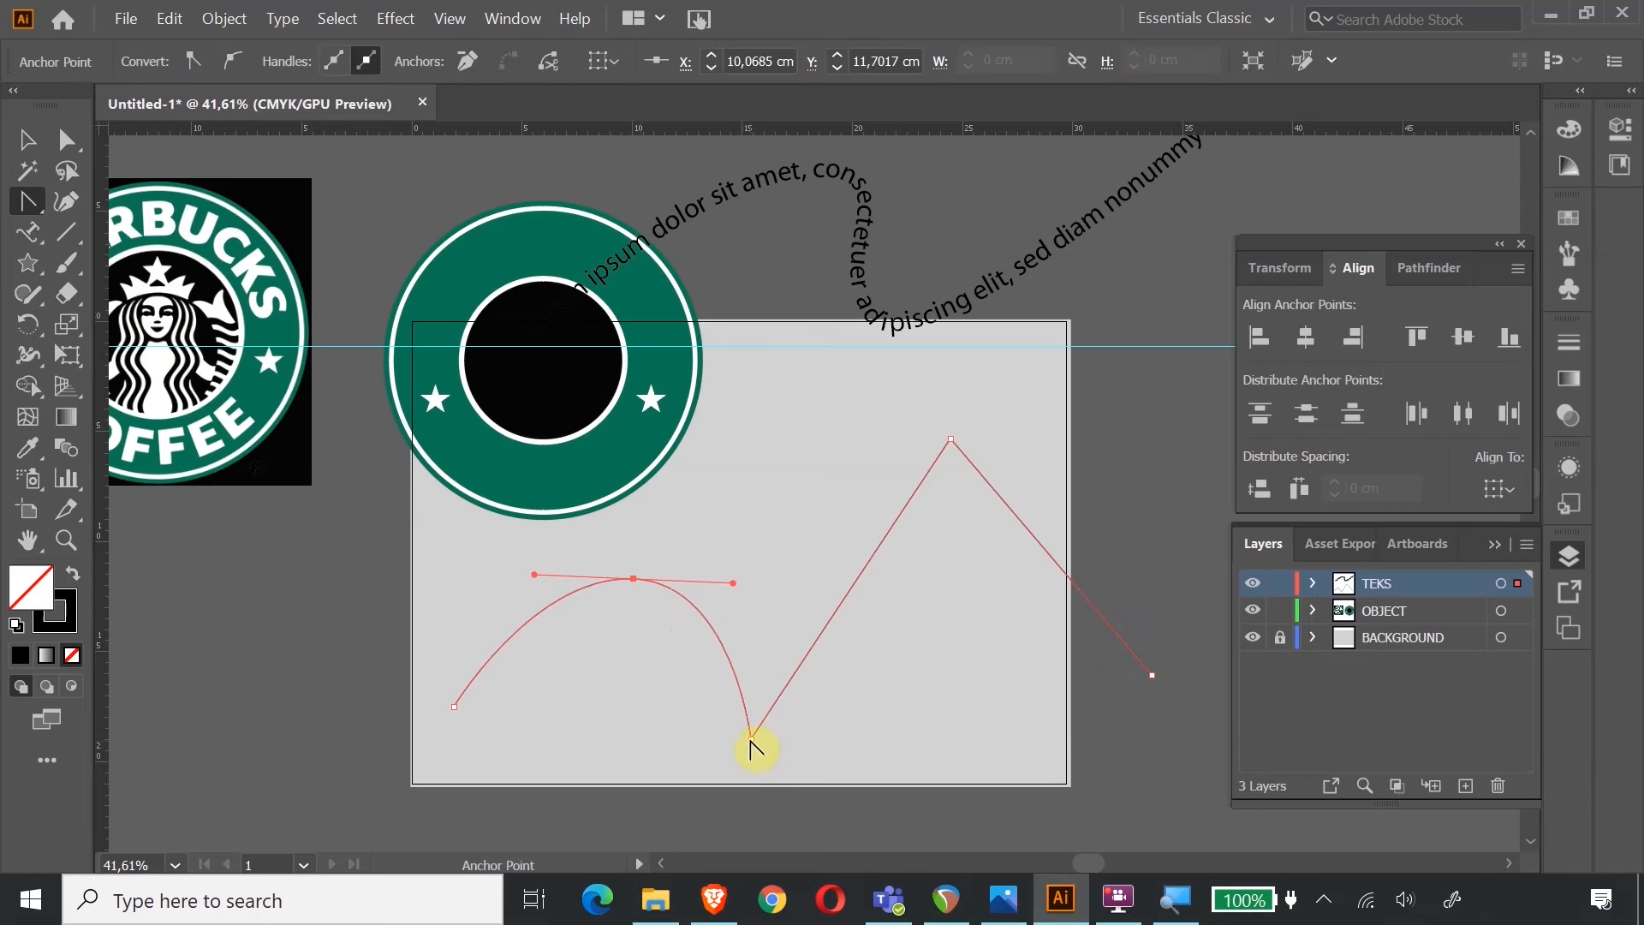
left_click_drag(752, 736, 852, 765)
left_click_drag(950, 439, 1089, 434)
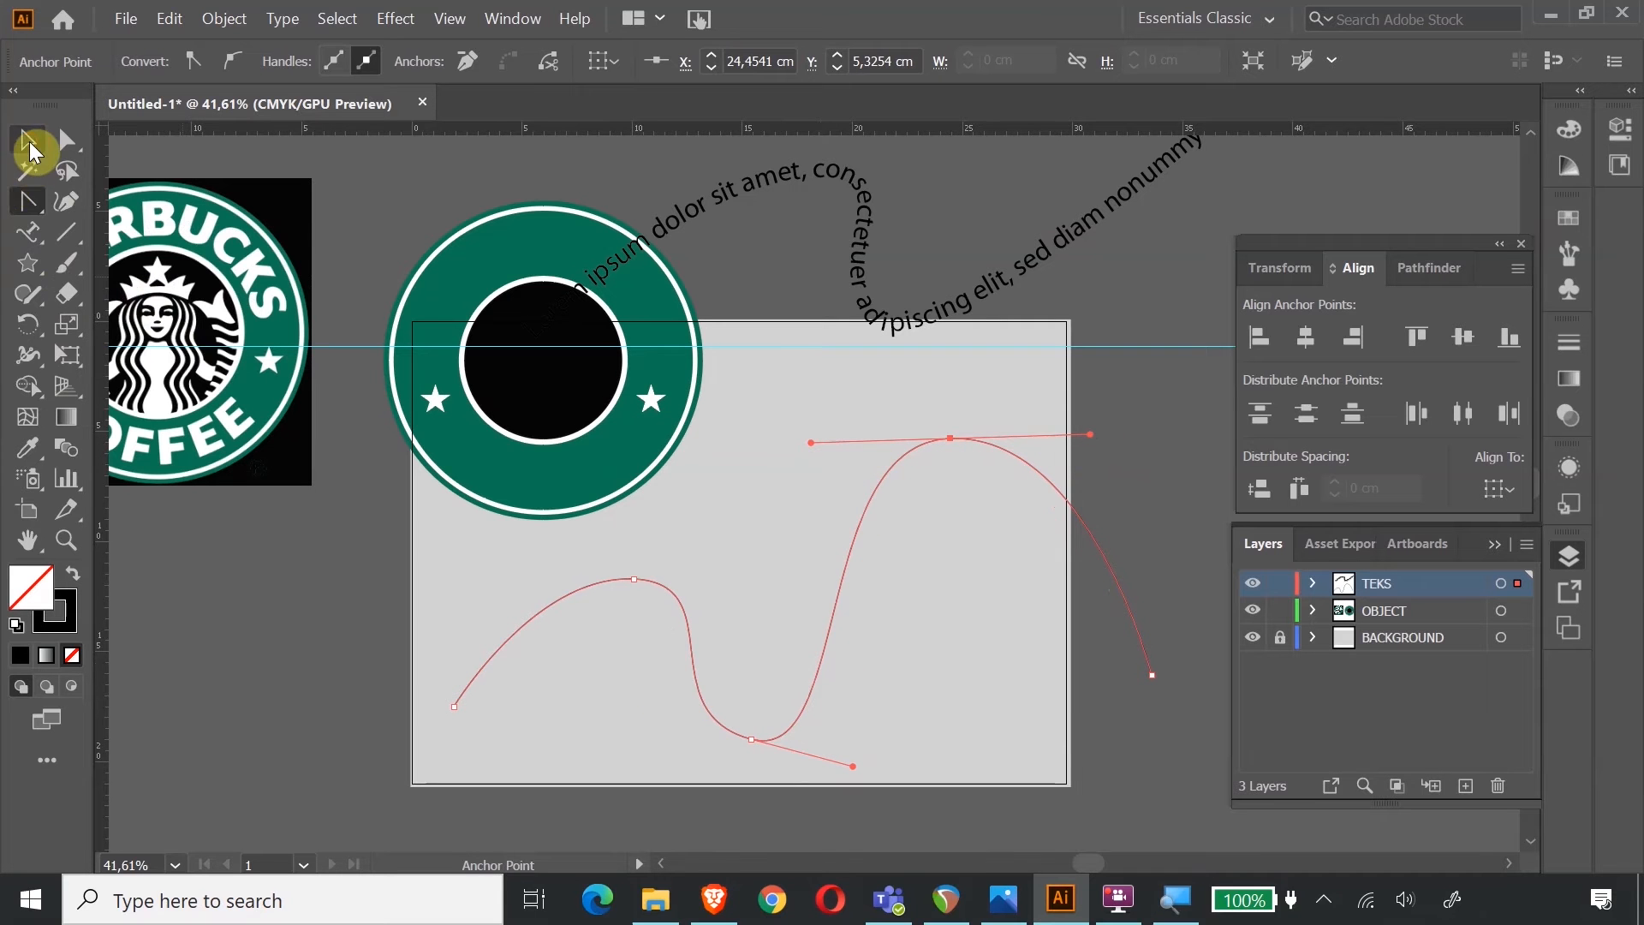
Place placeholder text along the new curved path with the Type on a Path tool and shift it slightly down and to the right.
left_click(28, 143)
left_click(31, 237)
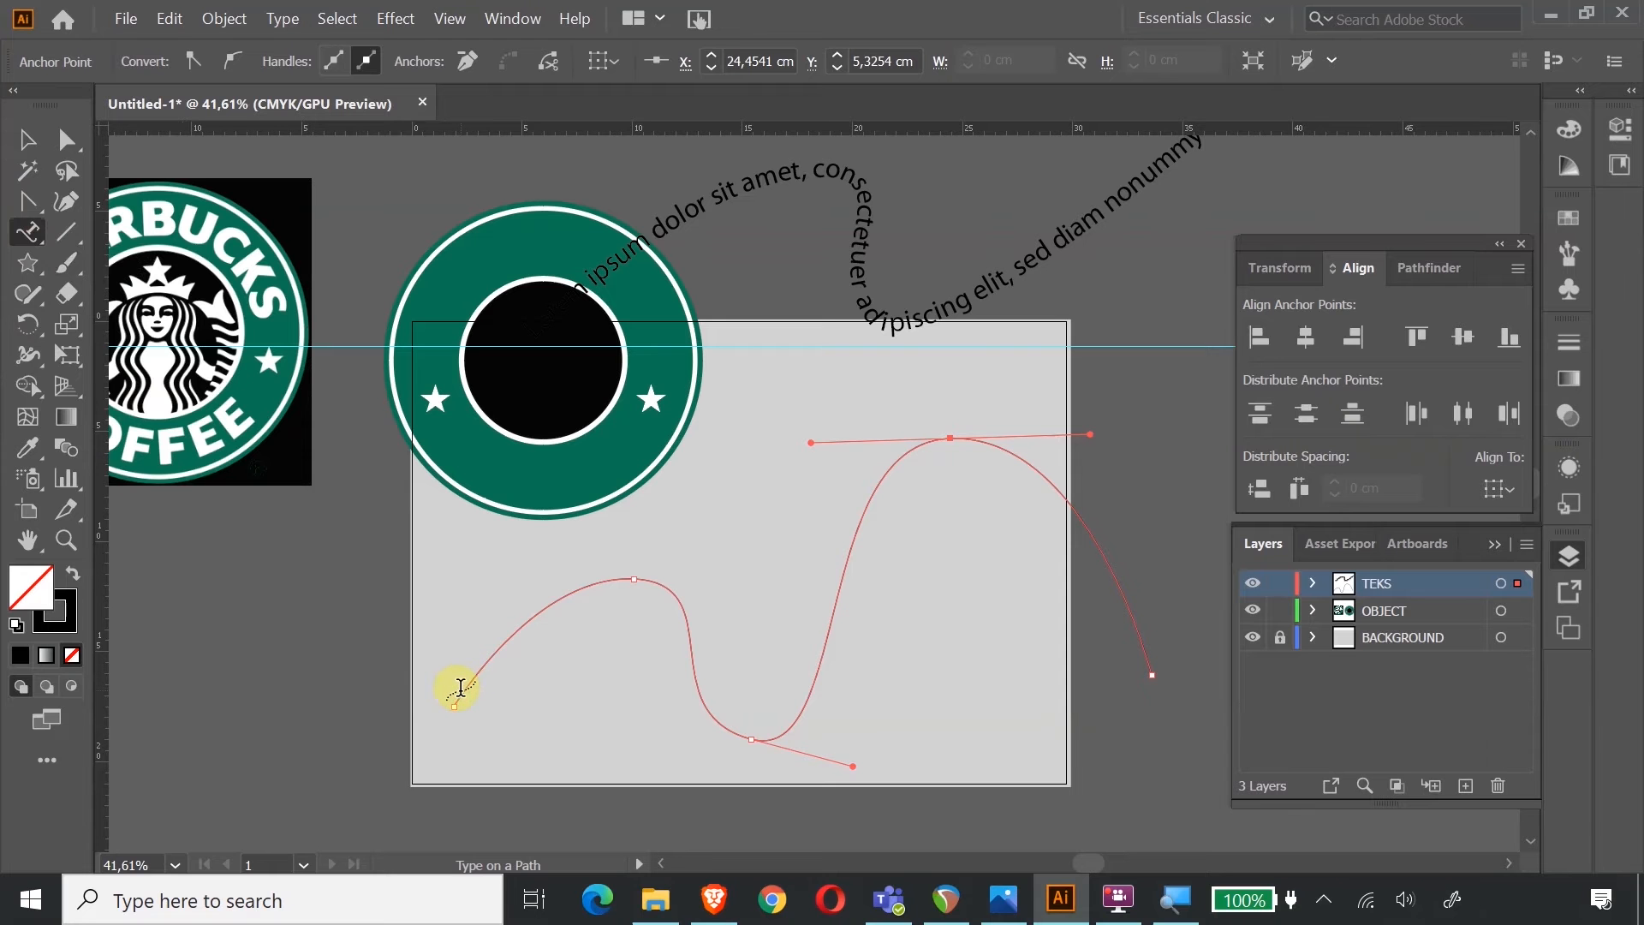
left_click(461, 687)
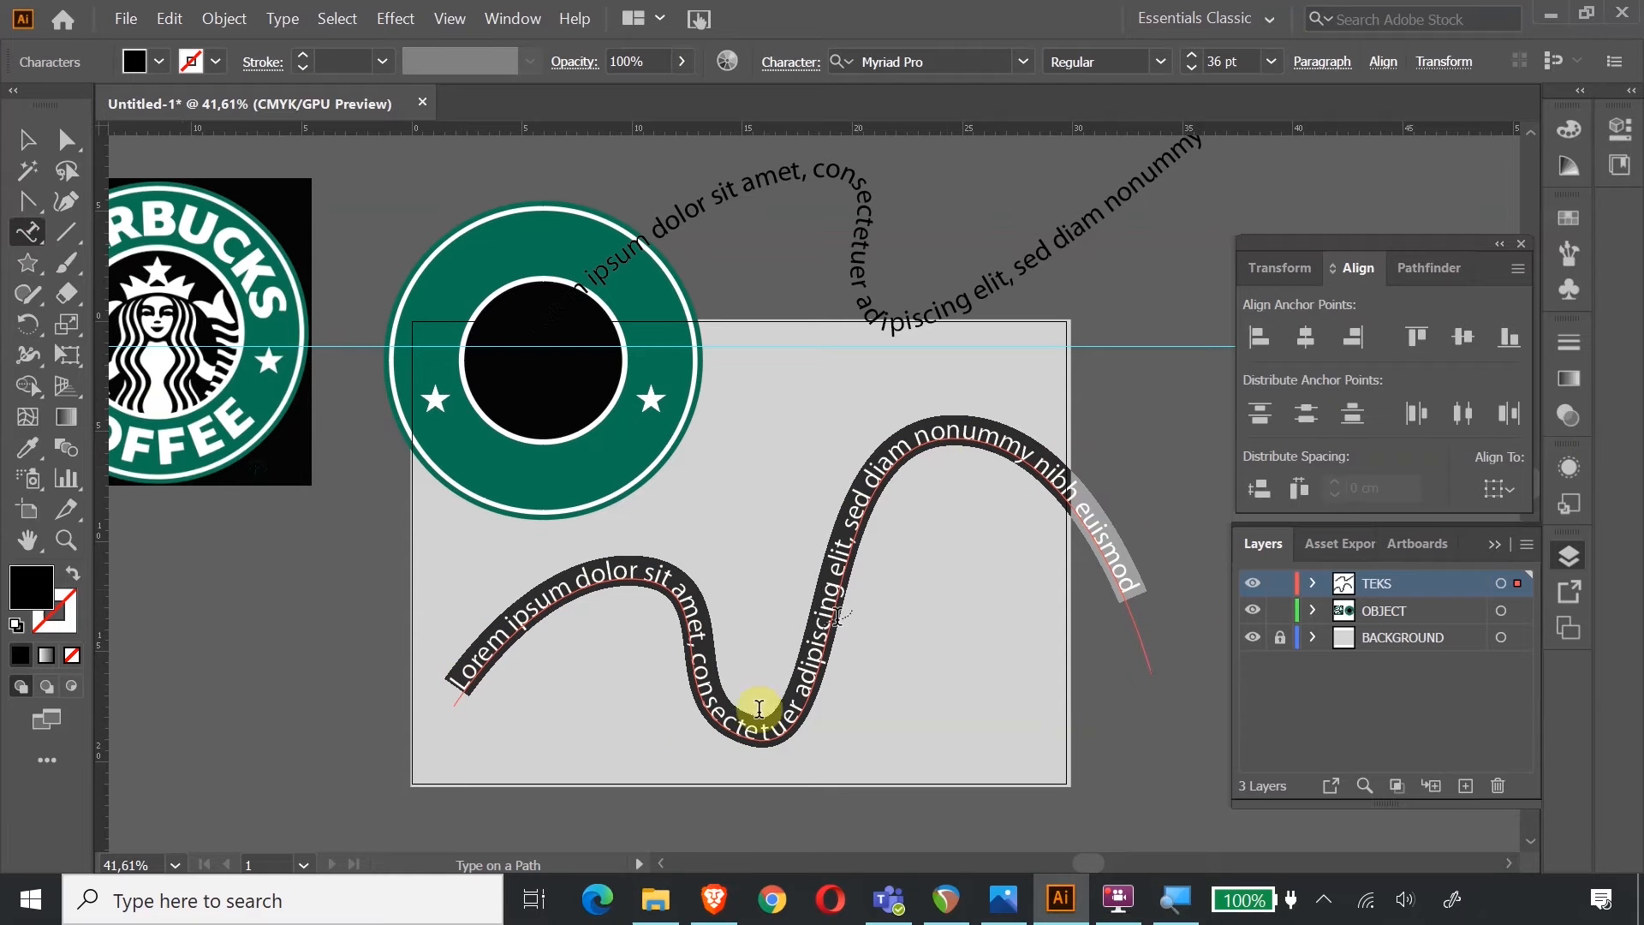
left_click(27, 141)
left_click(1019, 673)
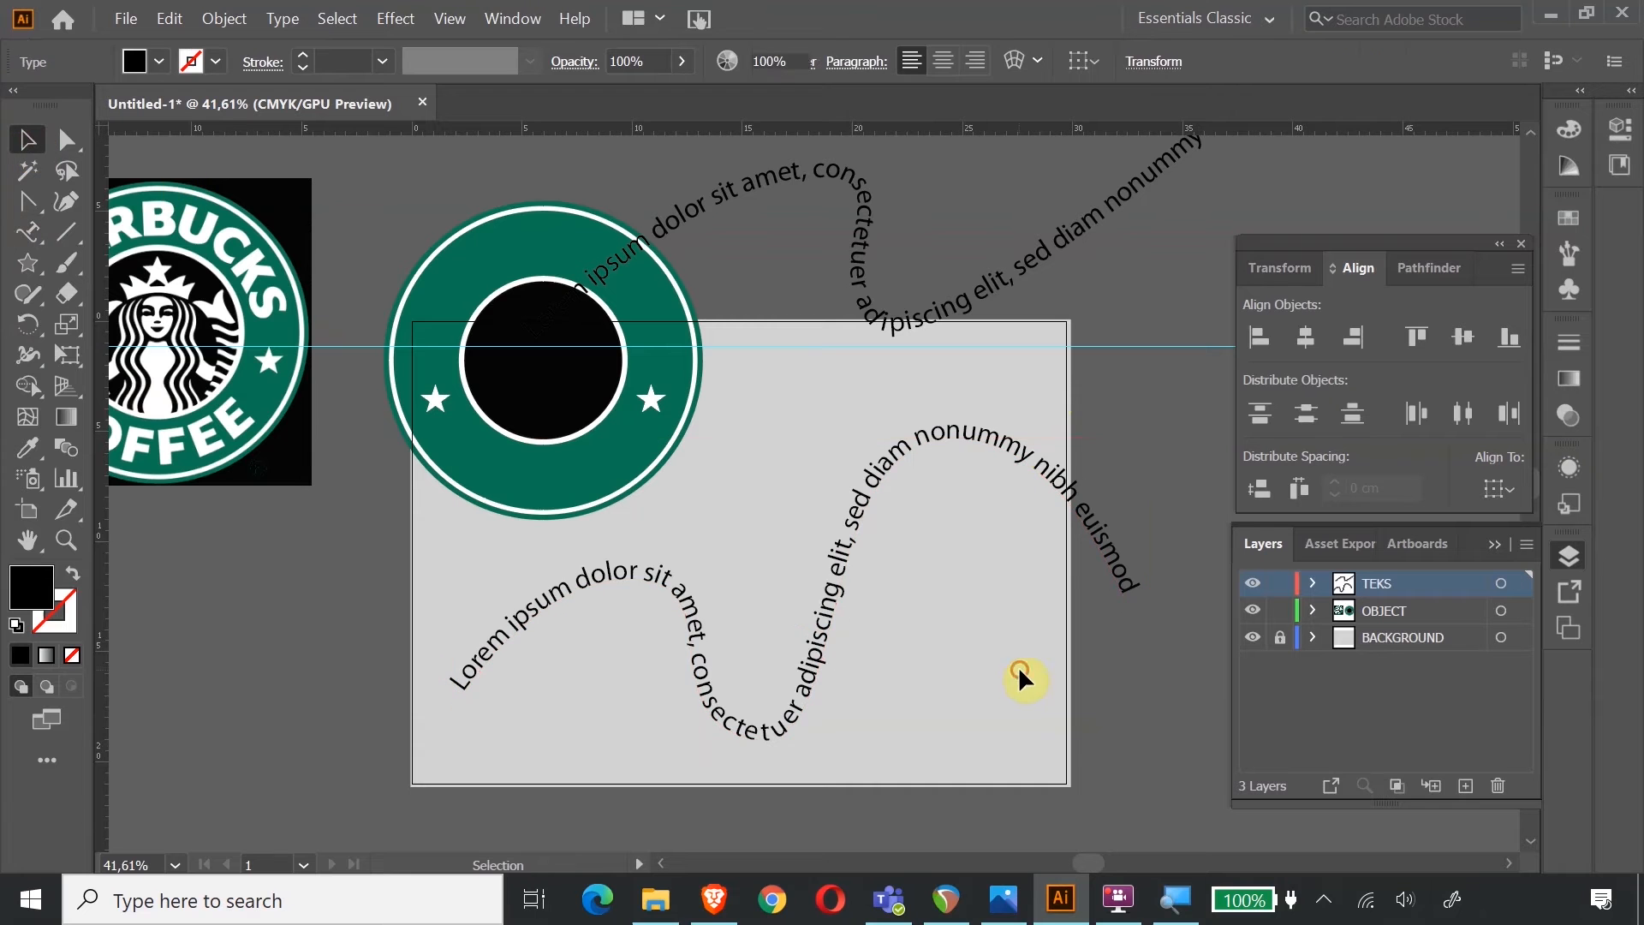
left_click(969, 434)
left_click_drag(771, 730, 815, 724)
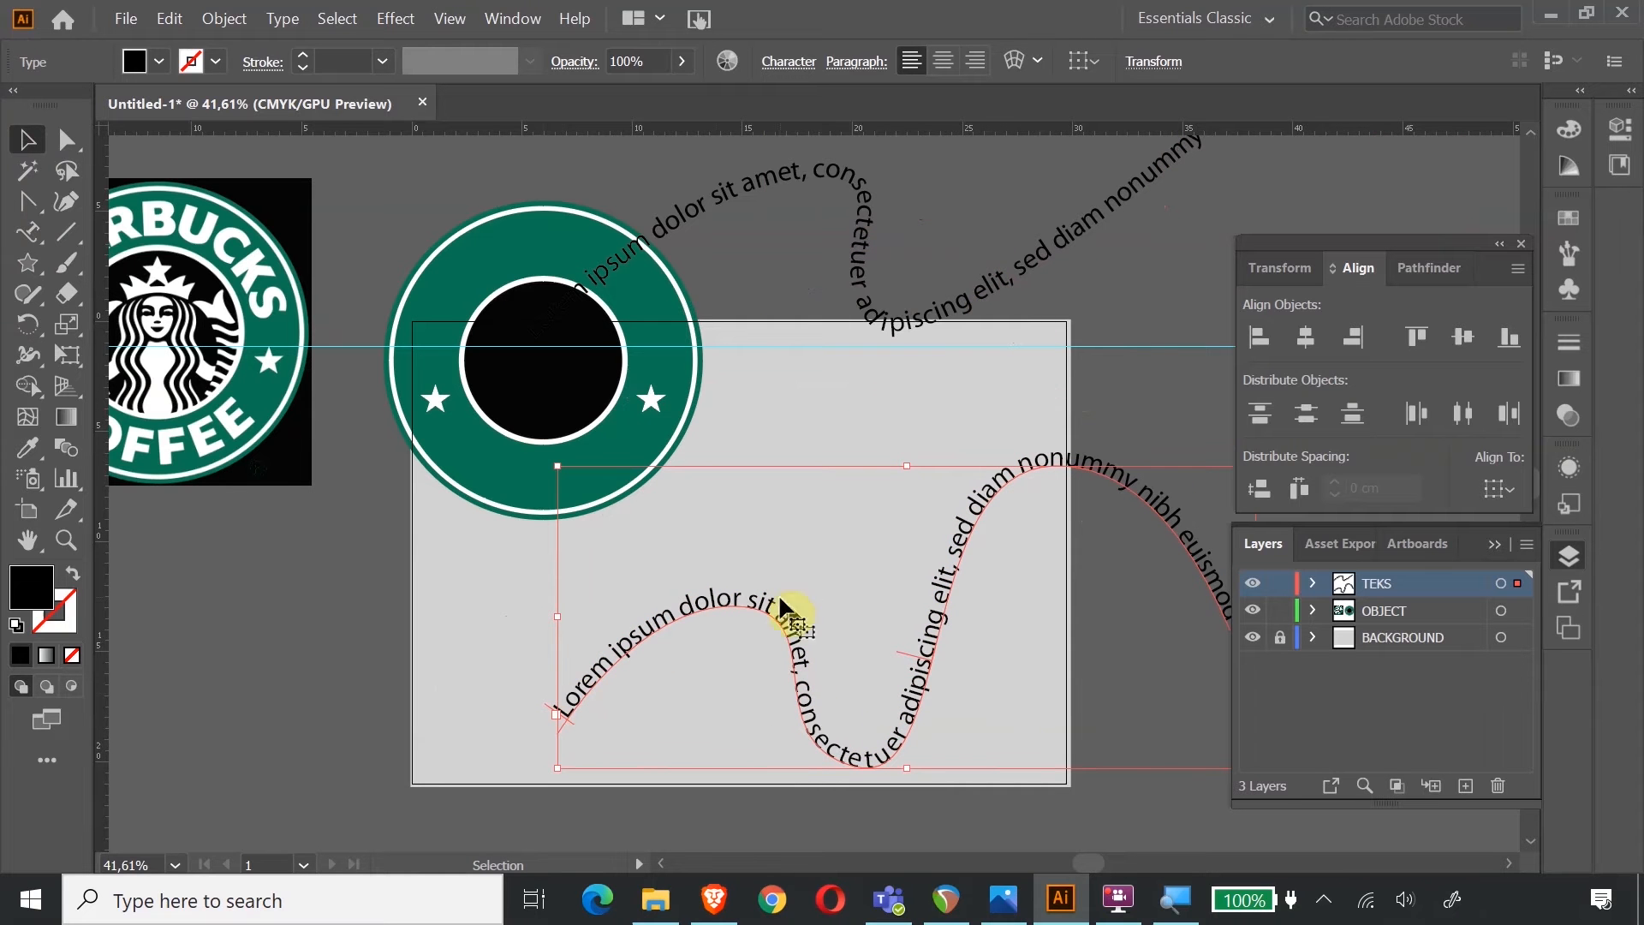
Replace the placeholder text on the lower curve with "TOPI SAYA BUNDAR, BUNDAR TOPI SAYA, KALAU TIDAK BUNDAR, BUKAN TOPI SAYA".
left_click(29, 238)
left_click(591, 677)
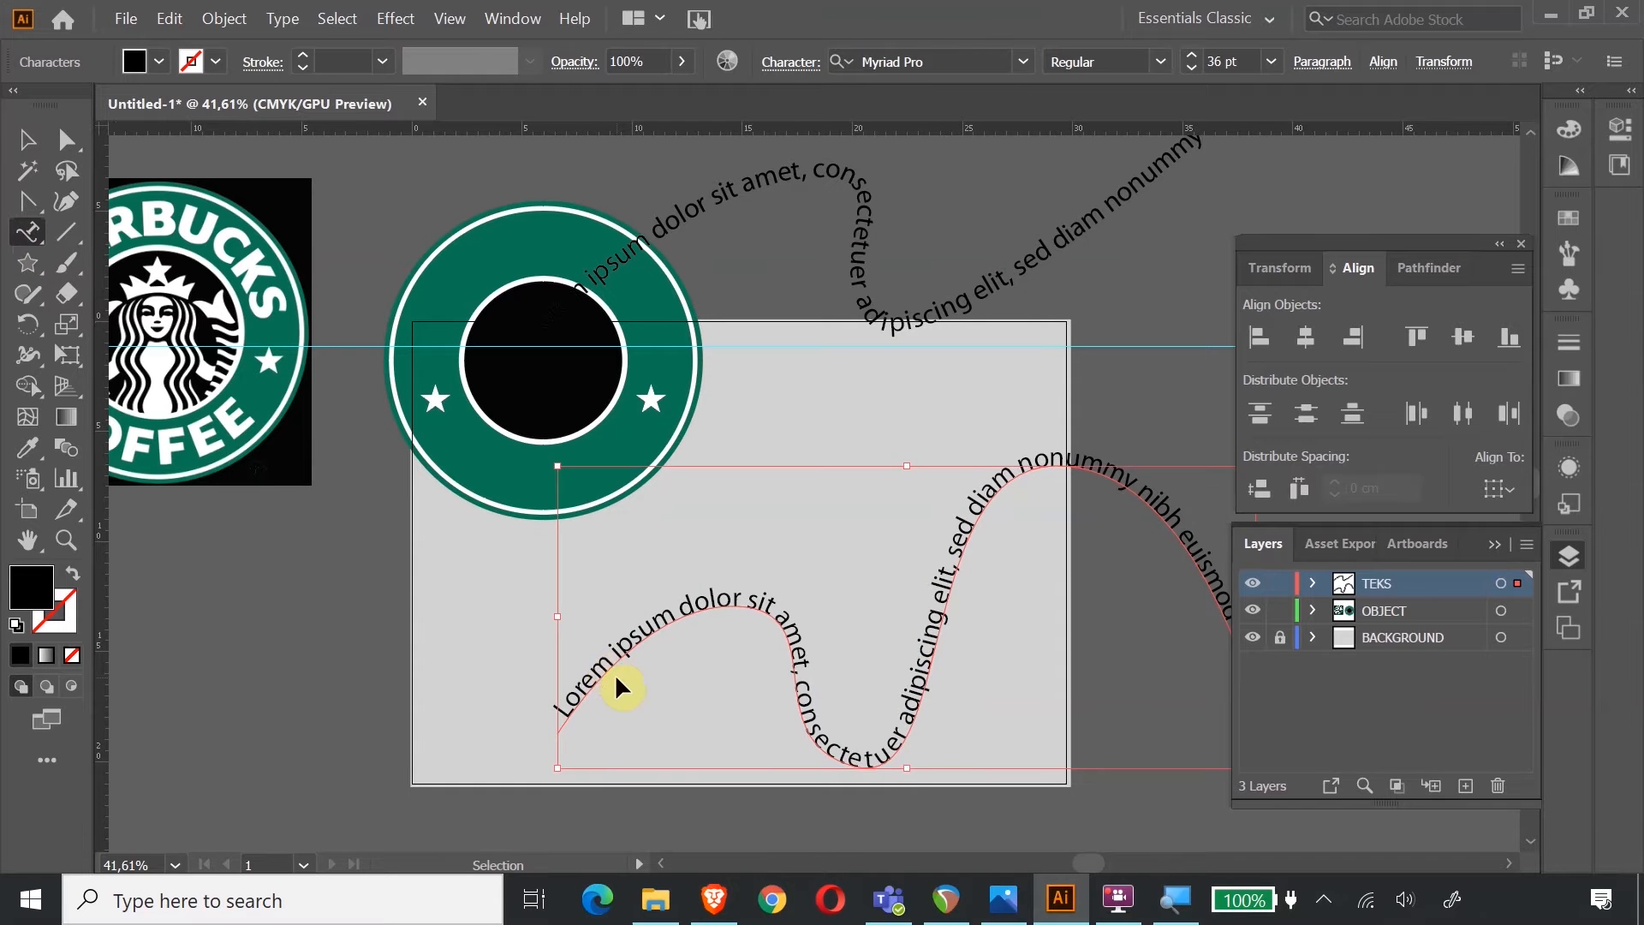
key("ctrl+a")
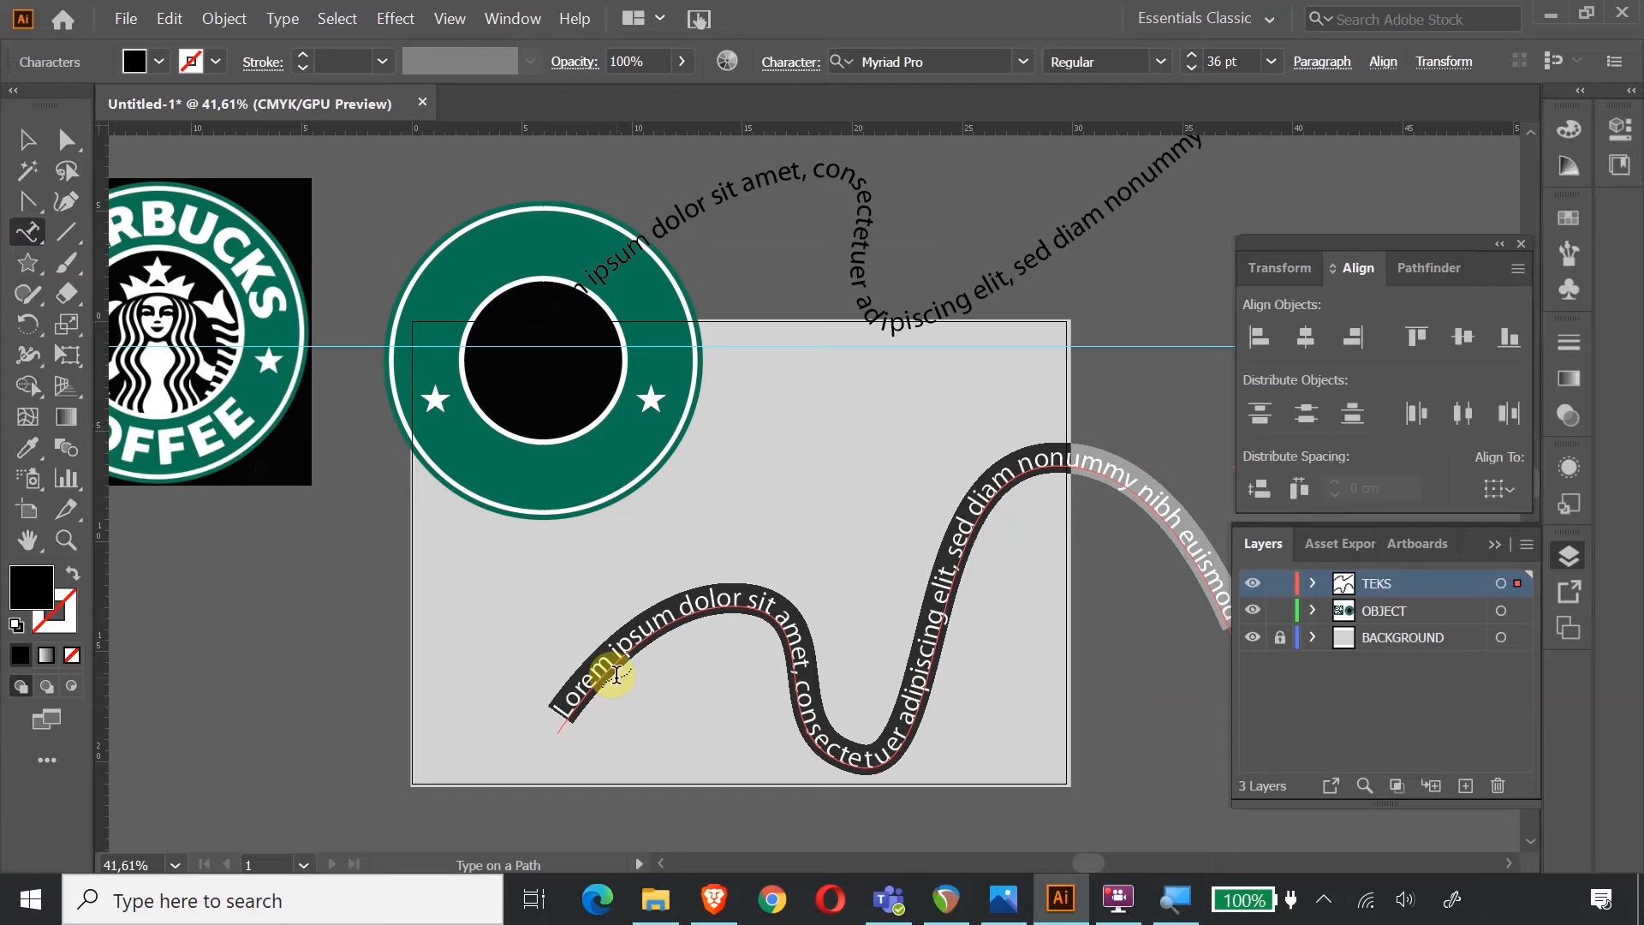
key("BackSpace")
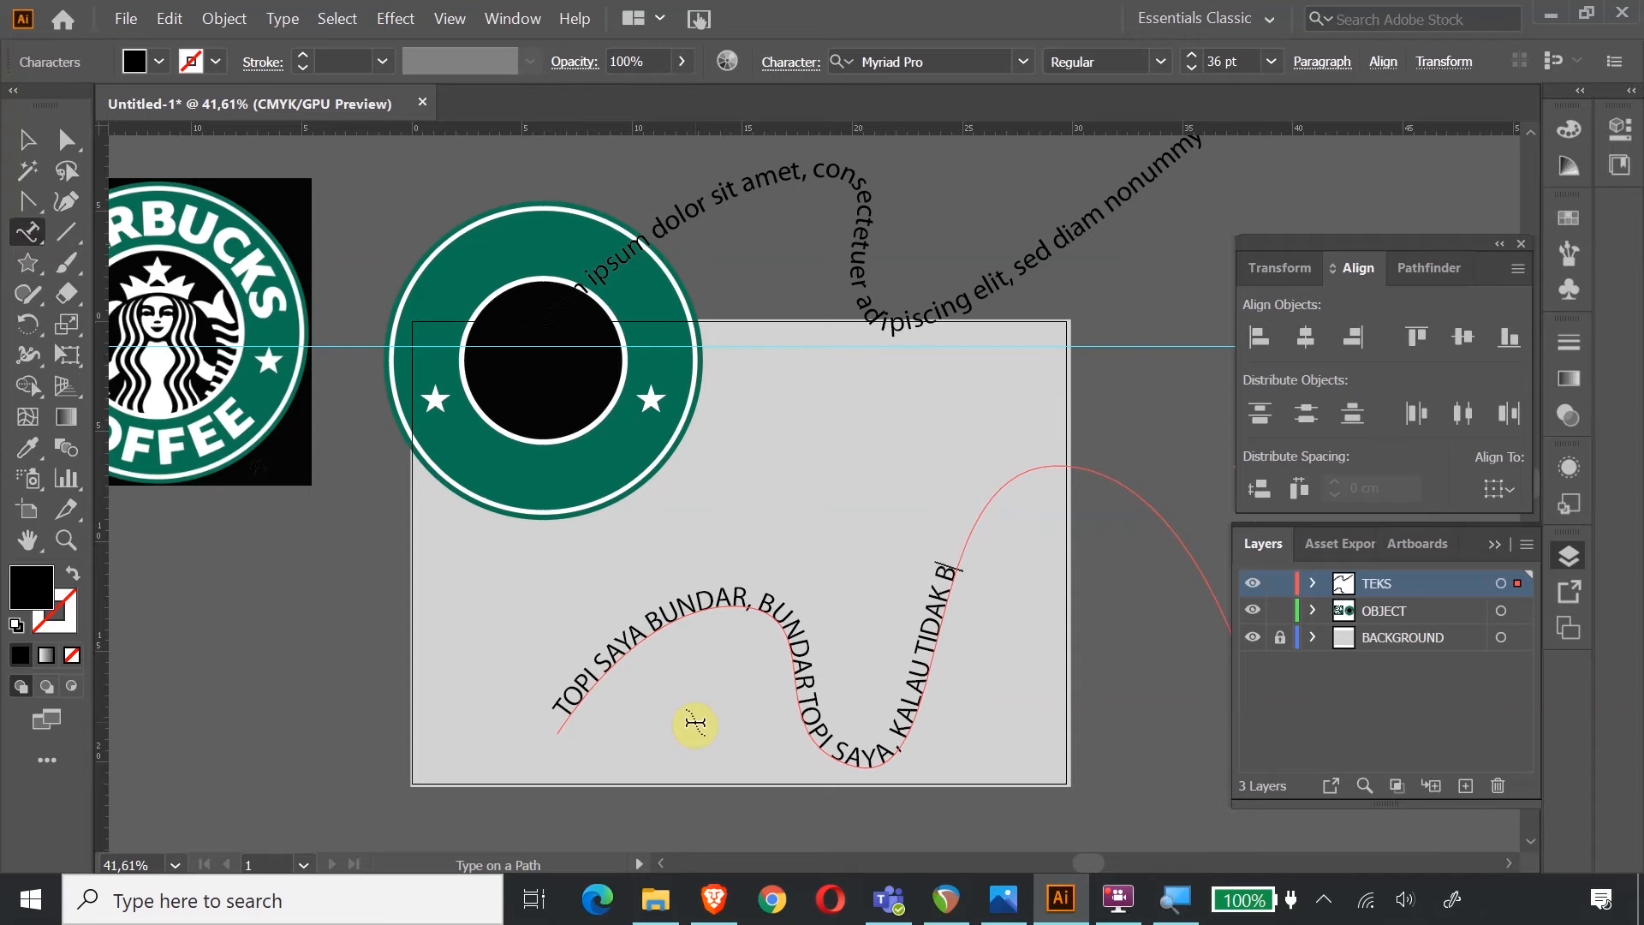
type("UNDAR, BUKAN TOPI SAYA")
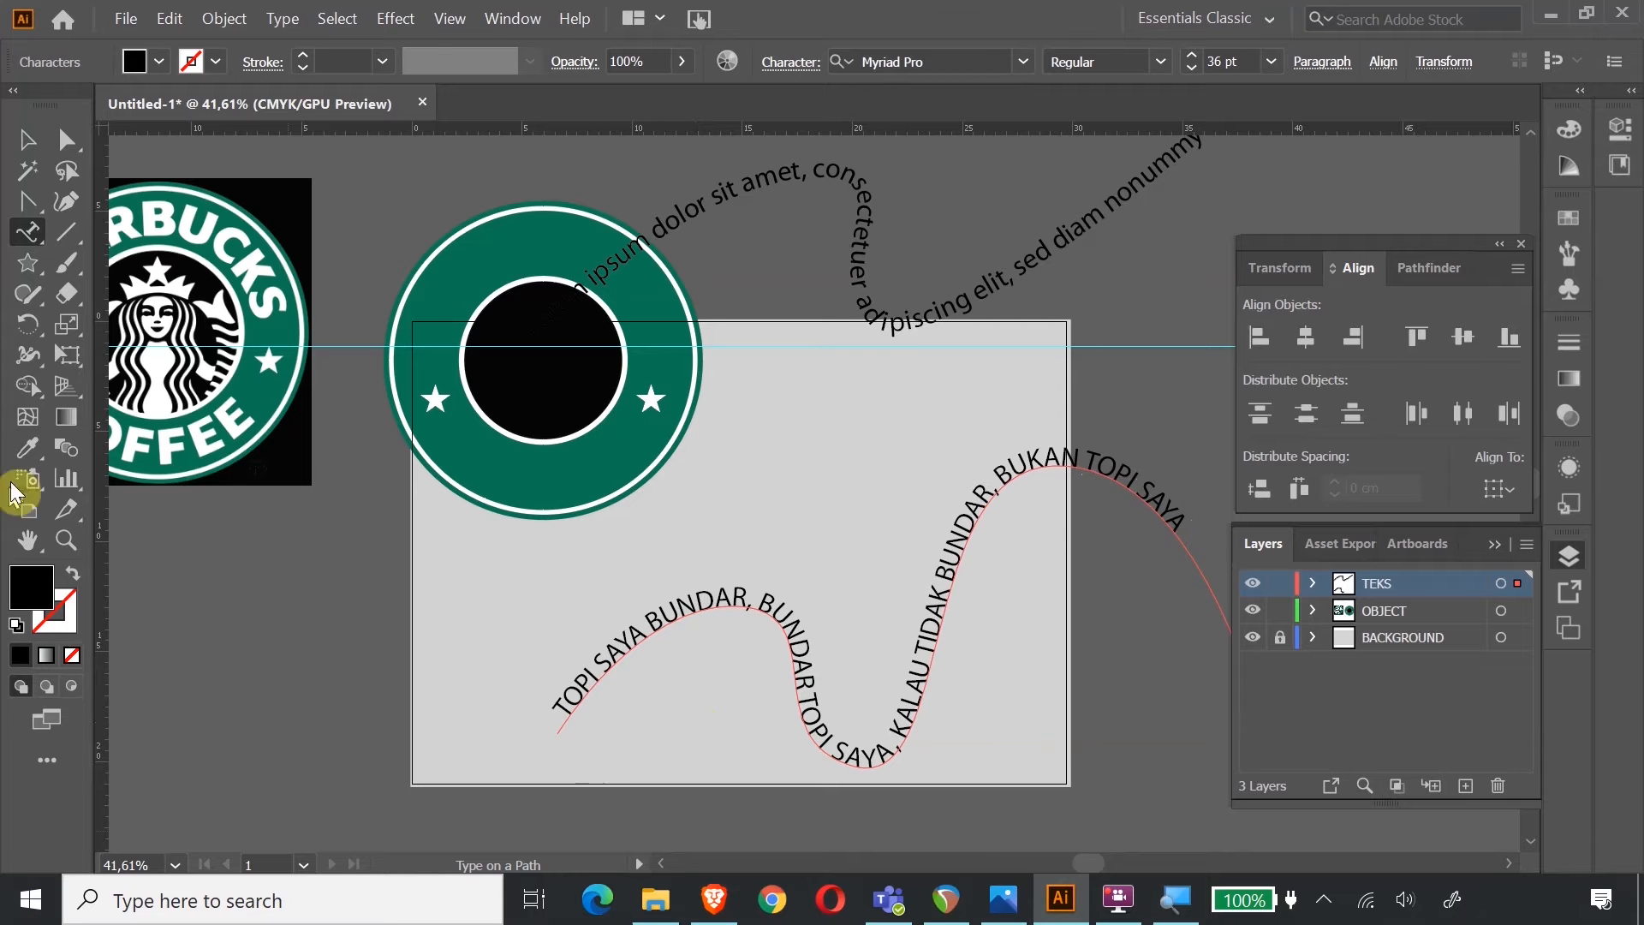
Move both curved sample texts off the artboard, beyond its upper right corner.
left_click(26, 140)
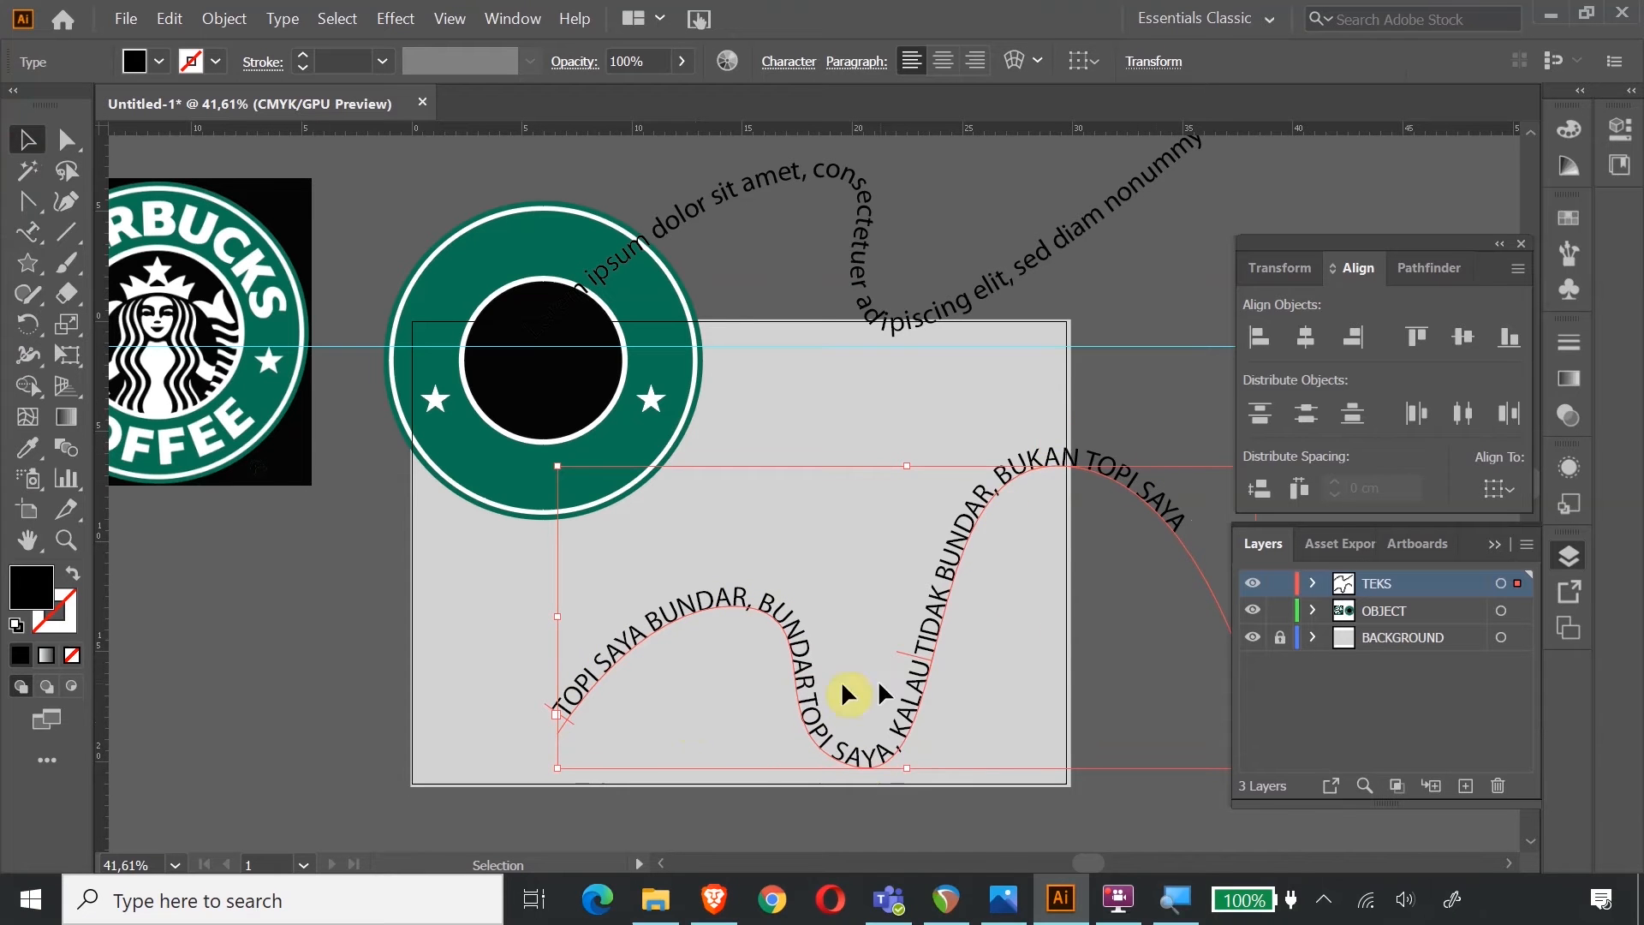
left_click_drag(793, 642, 990, 261)
left_click_drag(738, 202, 1081, 194)
left_click_drag(852, 265, 1132, 218)
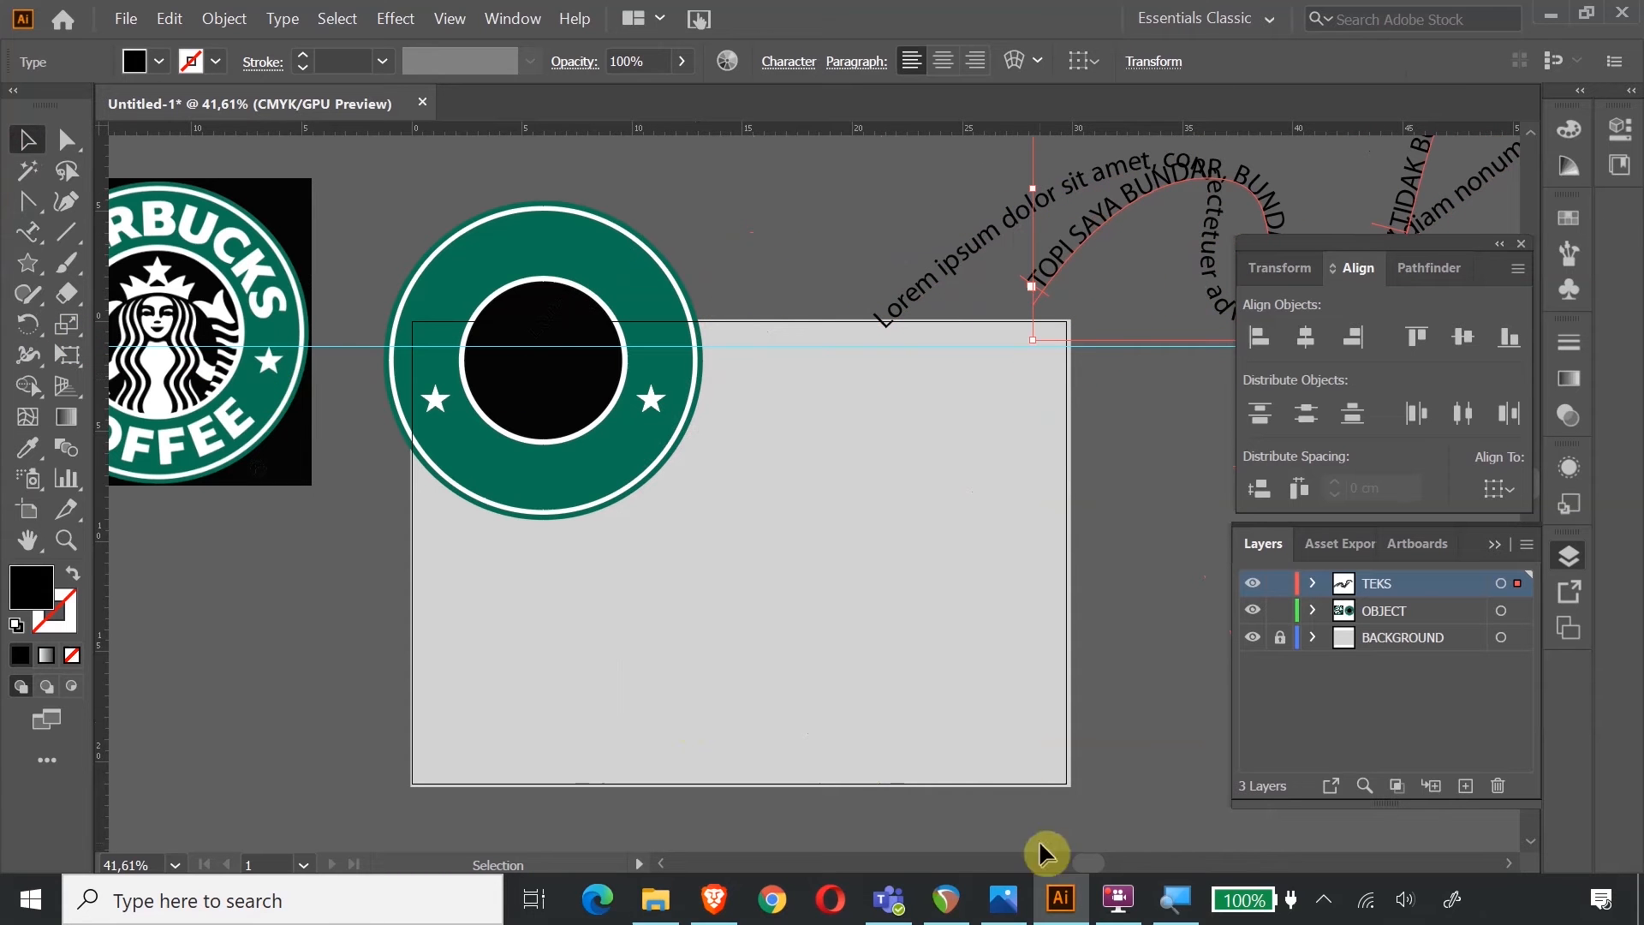
Show the document grid and hide the BACKGROUND layer.
left_click_drag(1084, 867, 1071, 867)
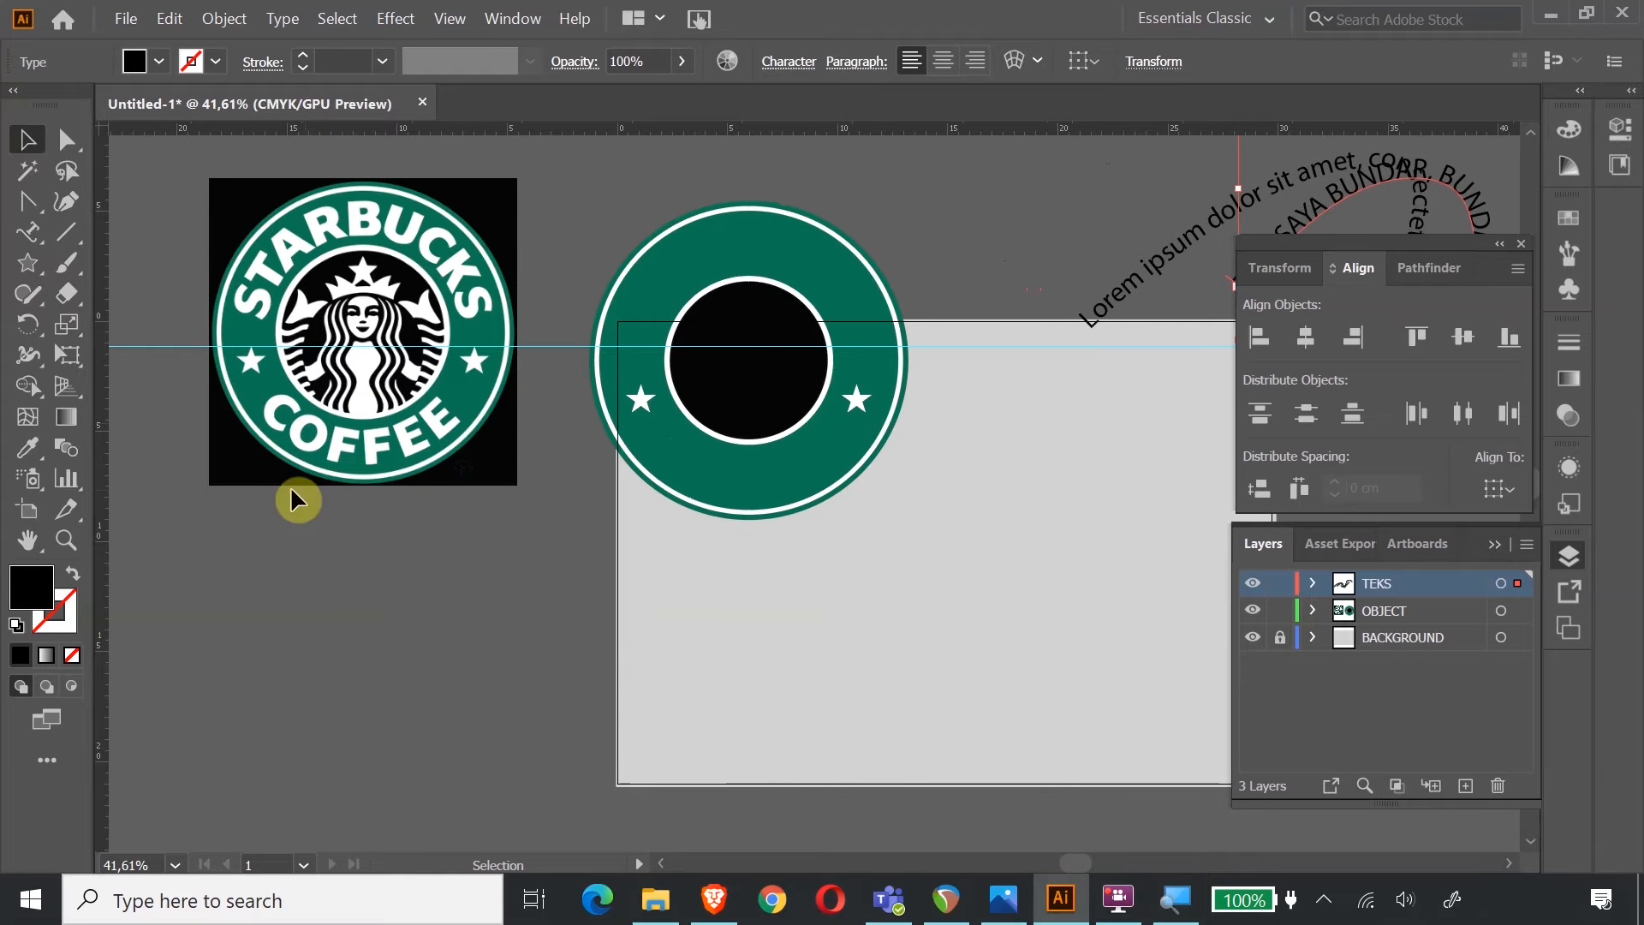
left_click(69, 548)
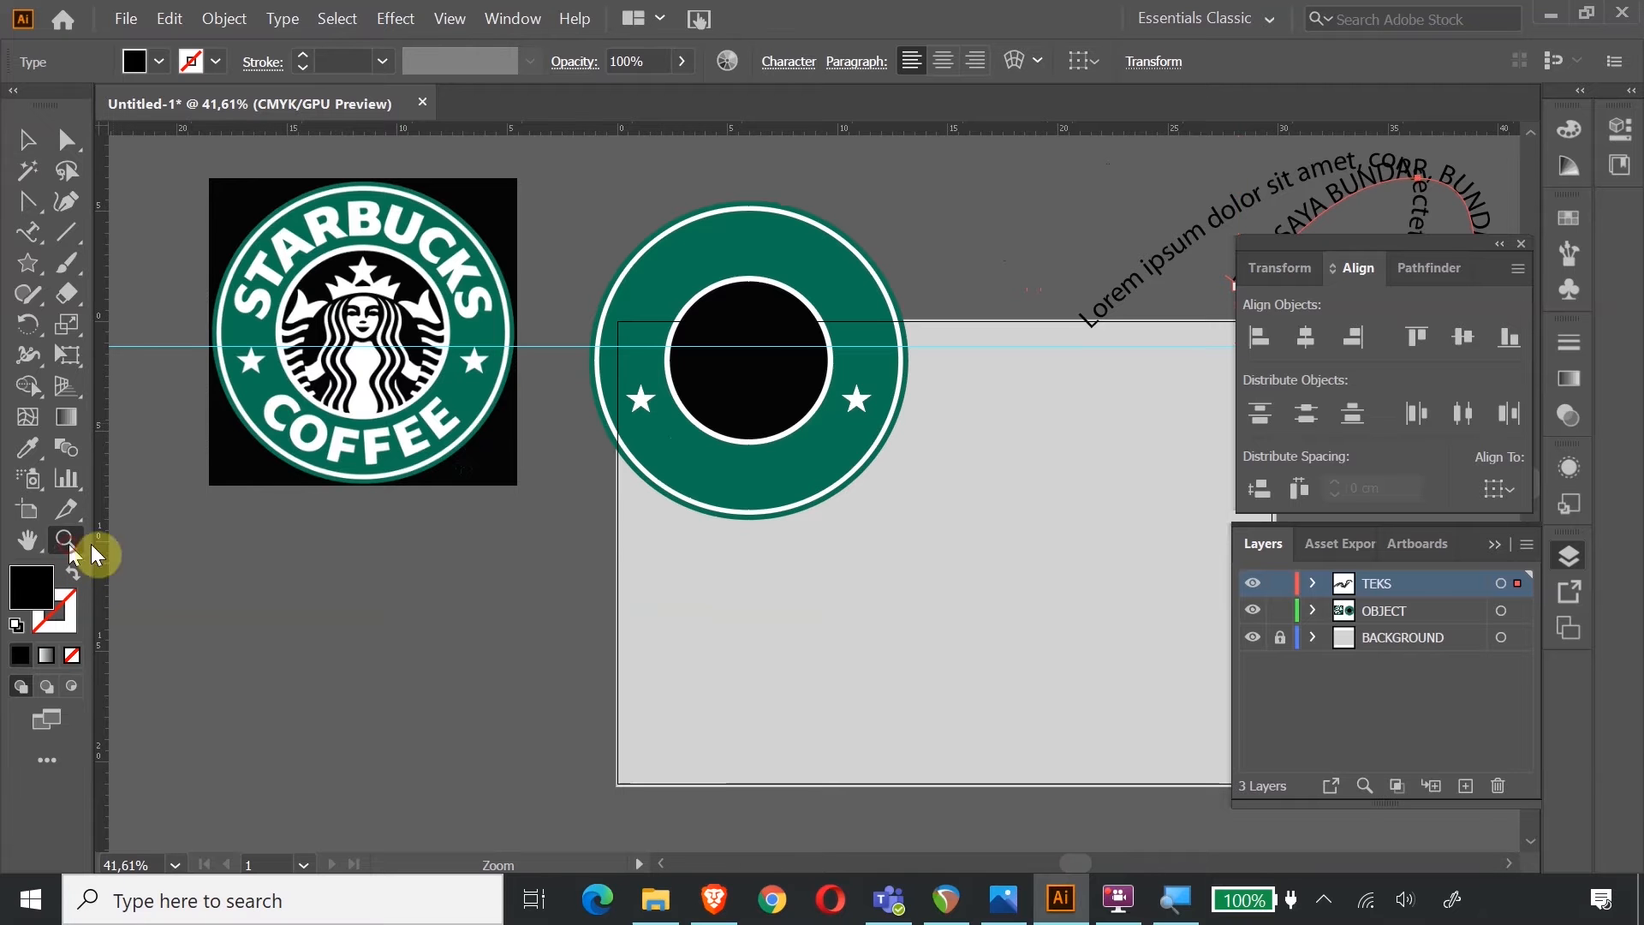
left_click_drag(625, 183, 695, 488)
left_click(36, 145)
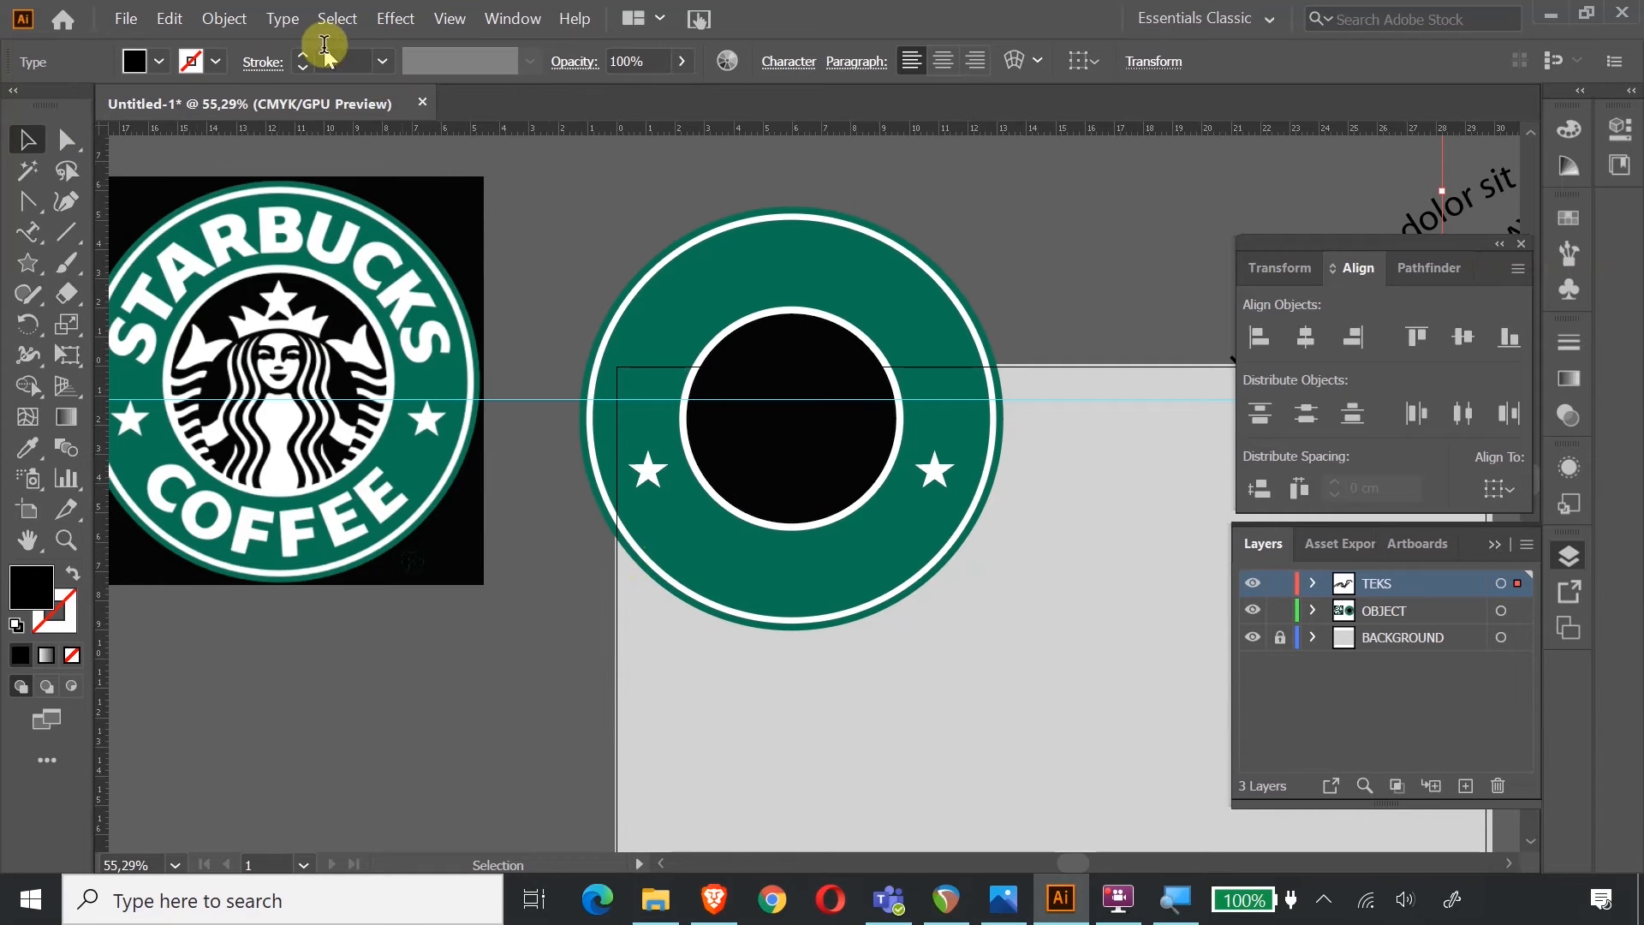
left_click(445, 19)
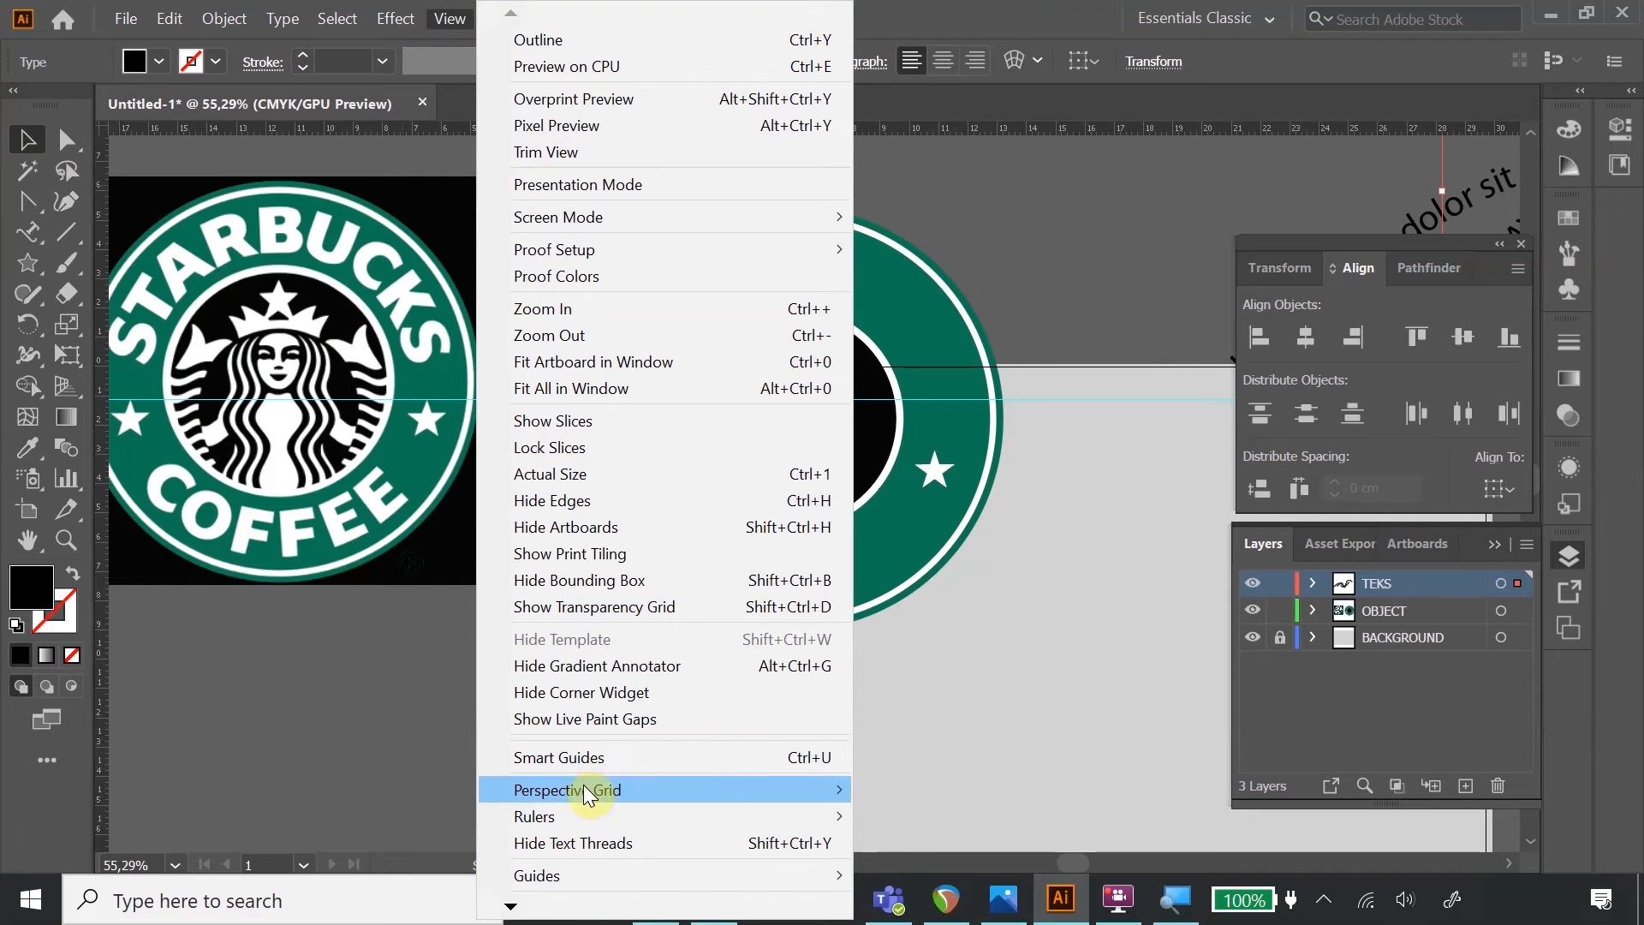
left_click(511, 922)
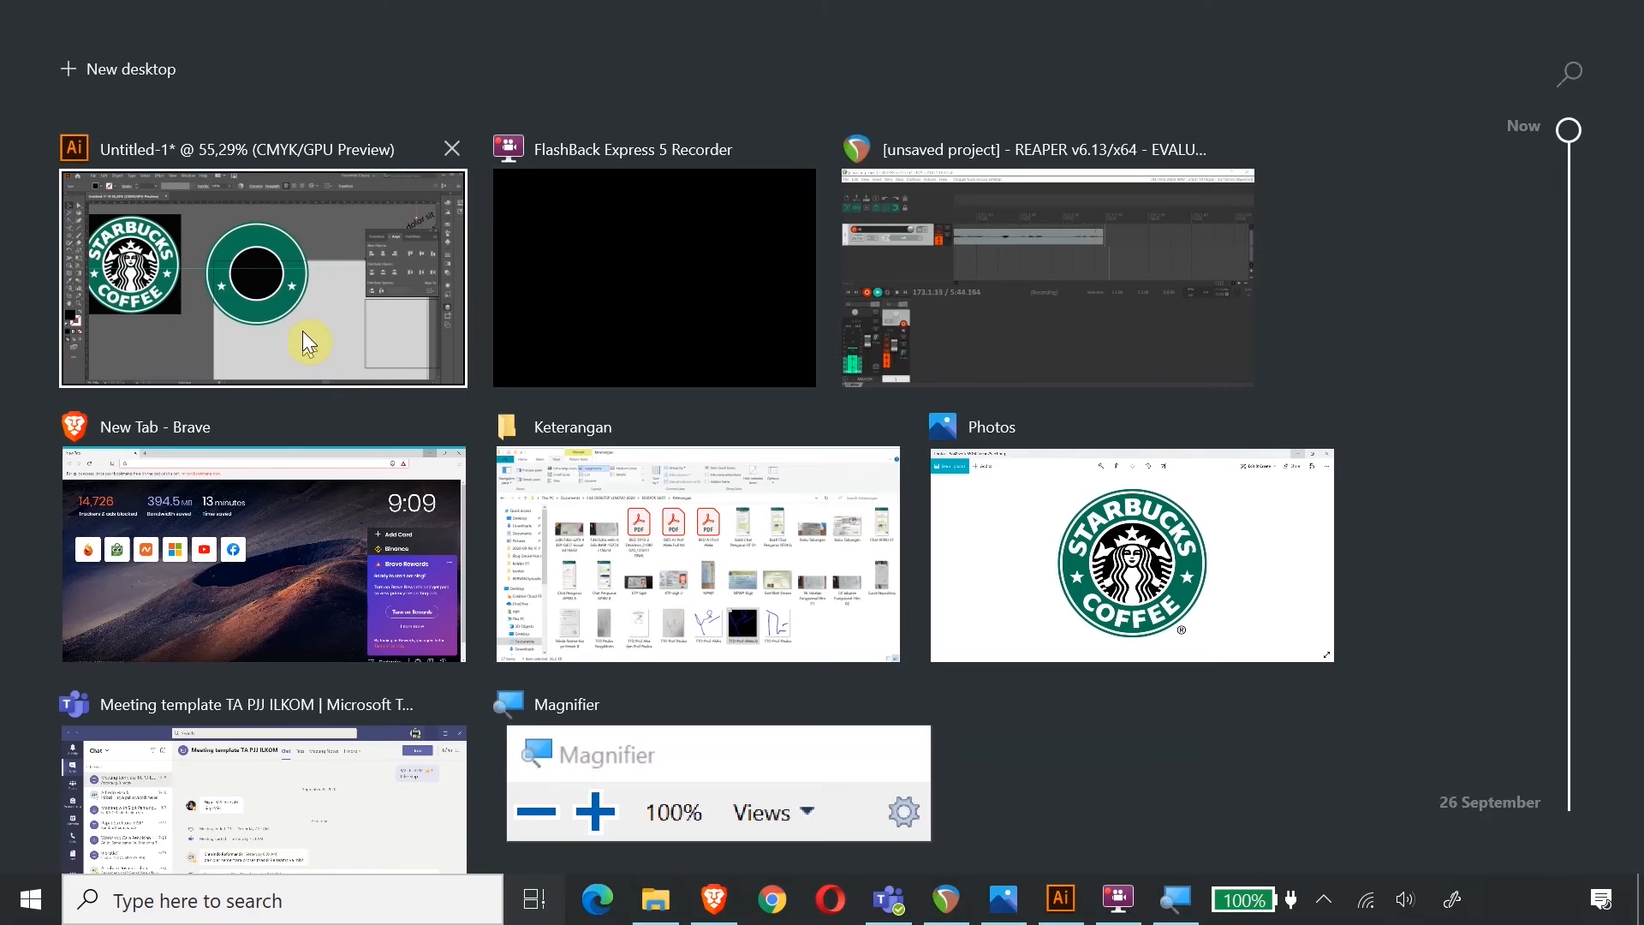
left_click(302, 352)
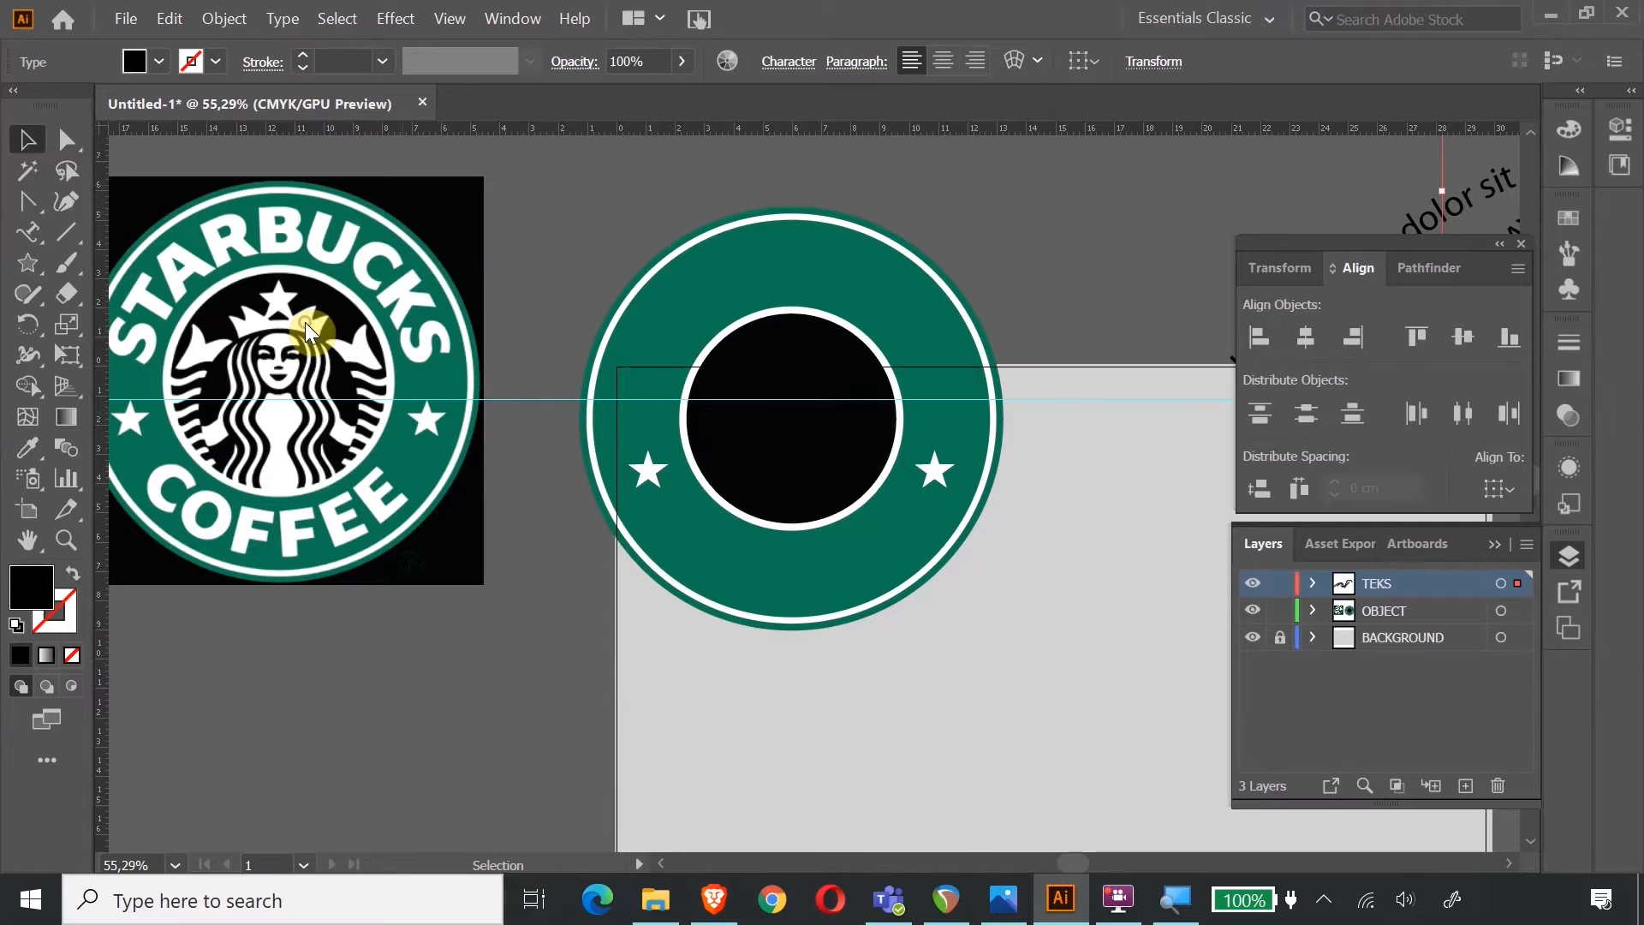
left_click(449, 19)
mouse_move(512, 909)
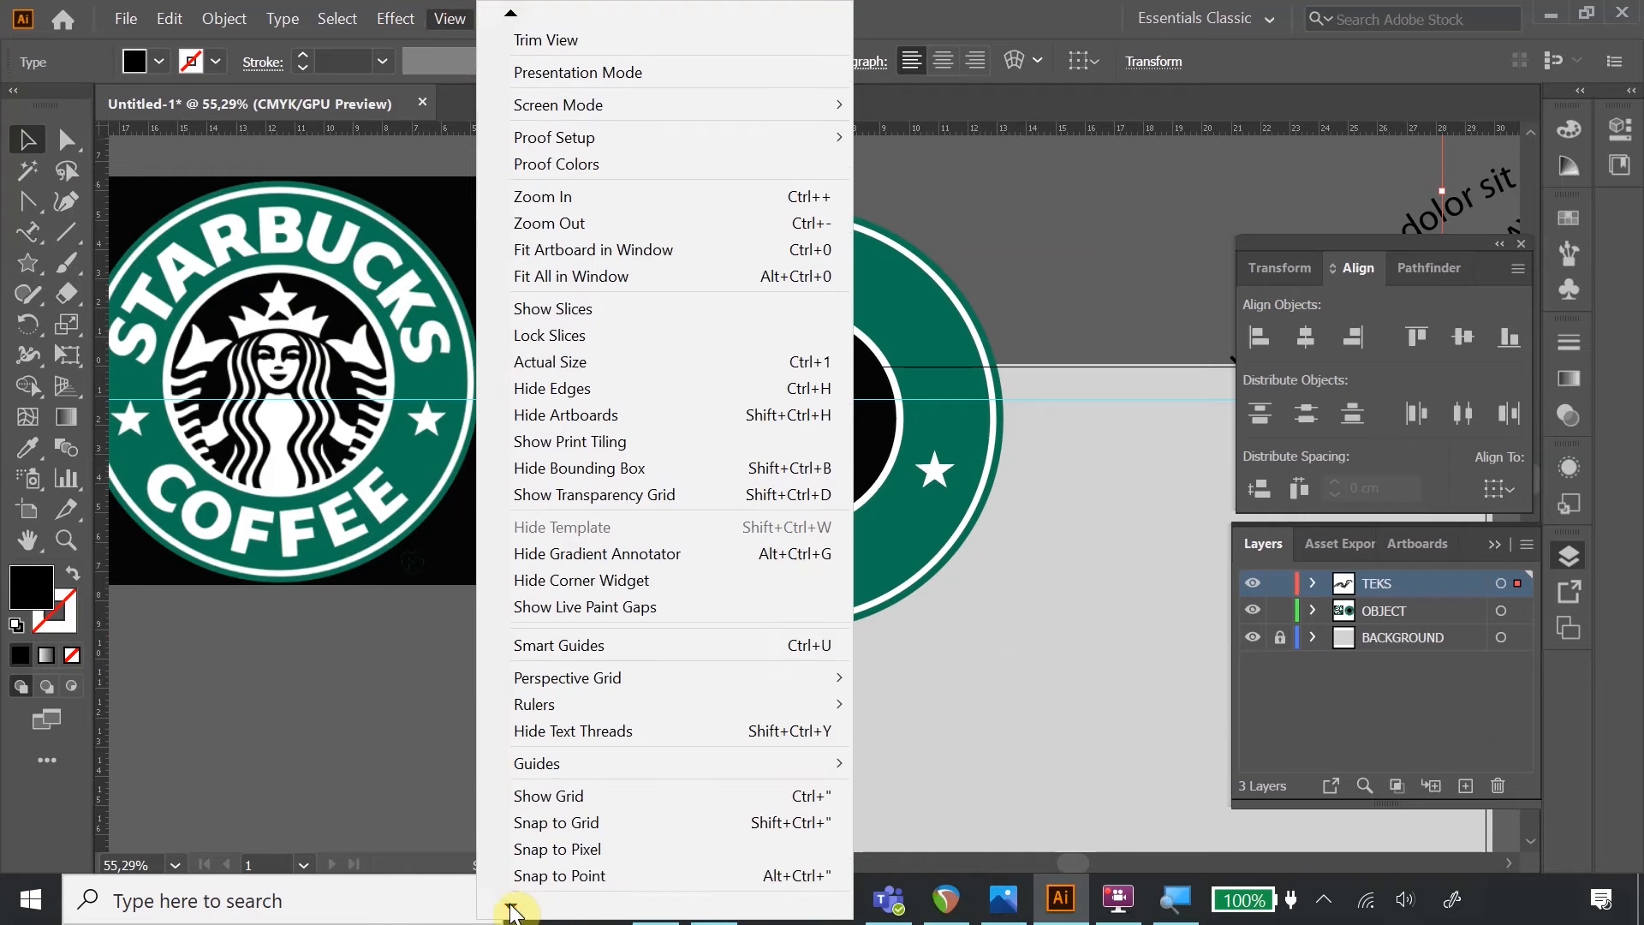
left_click(547, 795)
scroll(396, 540, "down", 5)
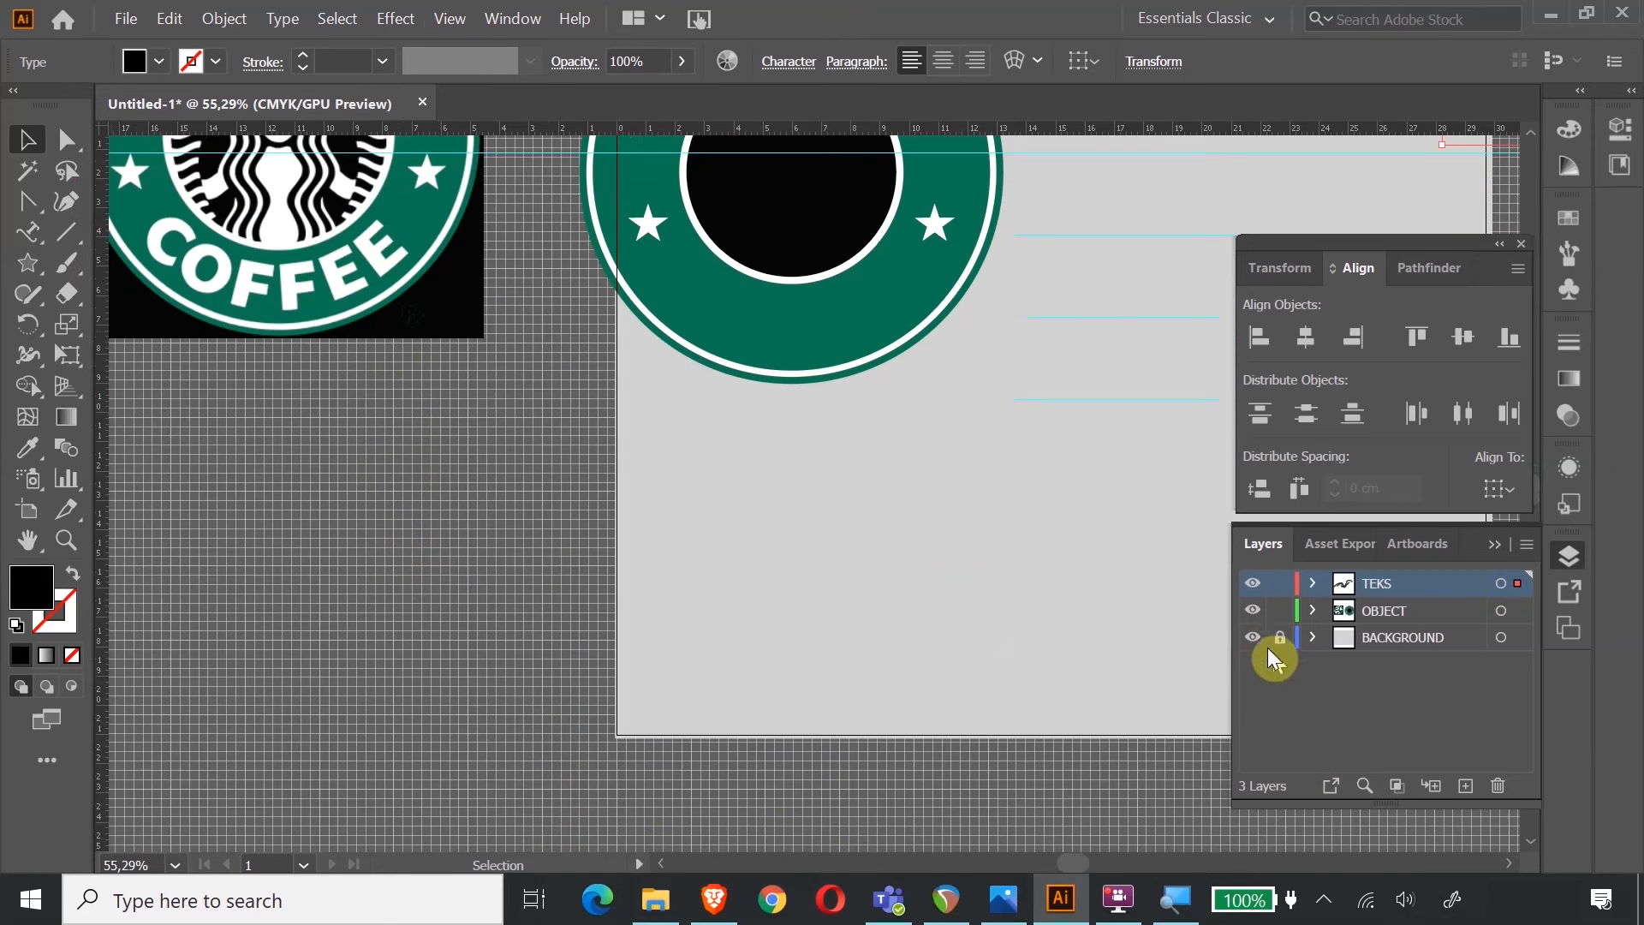
left_click(1254, 641)
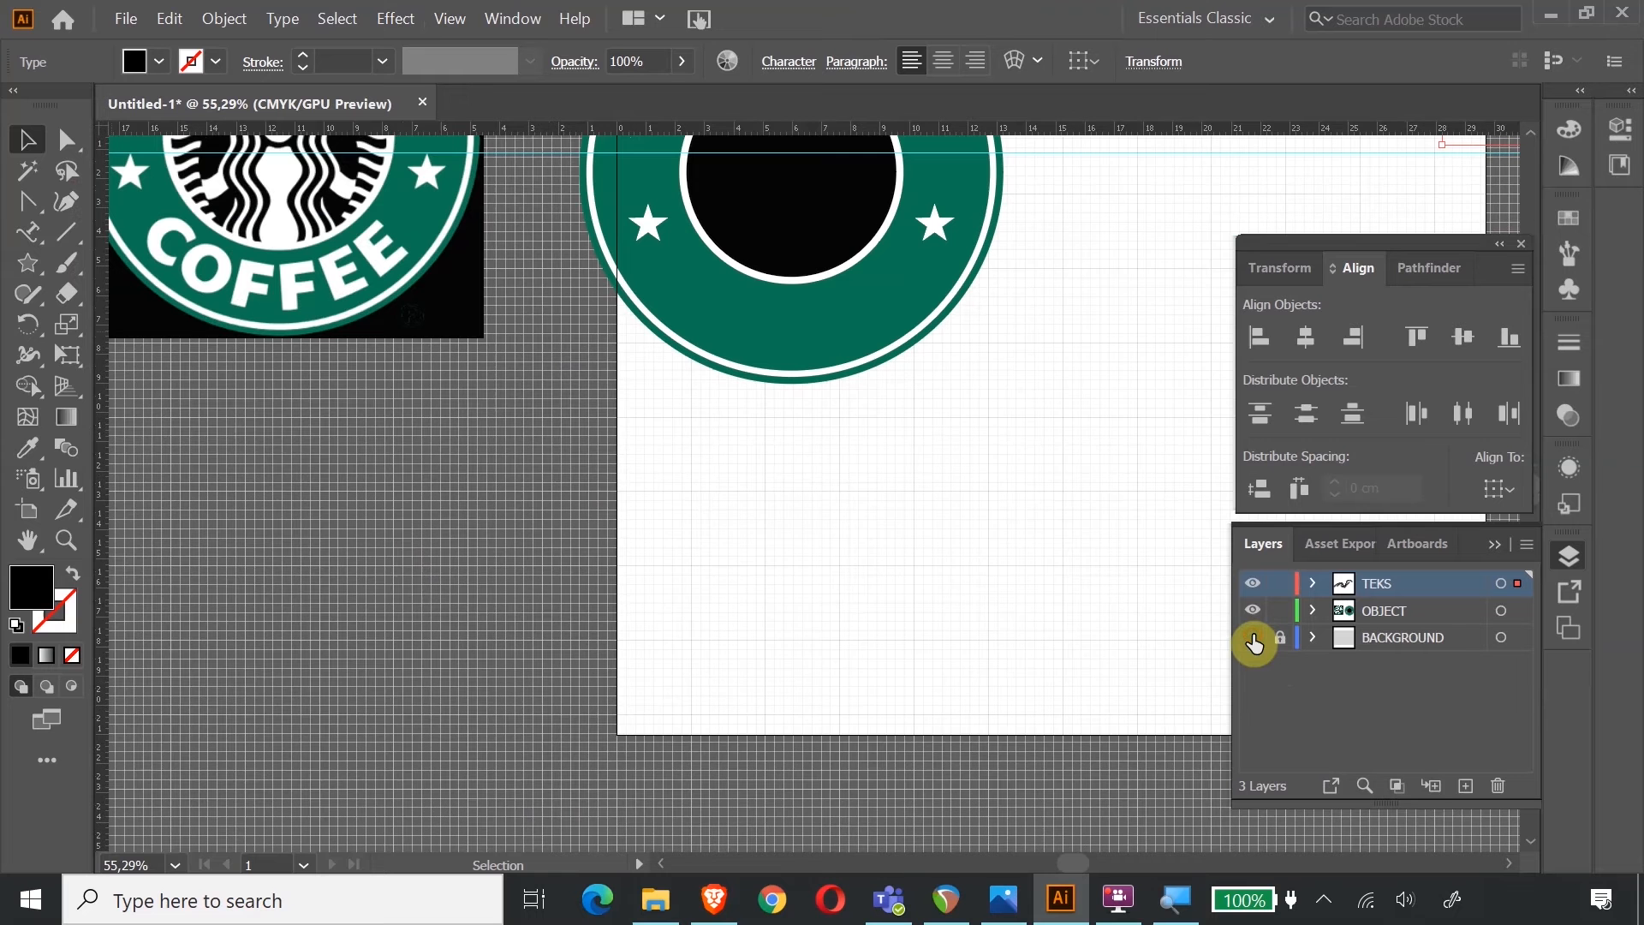
Move the green logo group fully onto the artboard, near its upper left corner just below the horizontal guide.
left_click(29, 543)
left_click_drag(1024, 425, 621, 631)
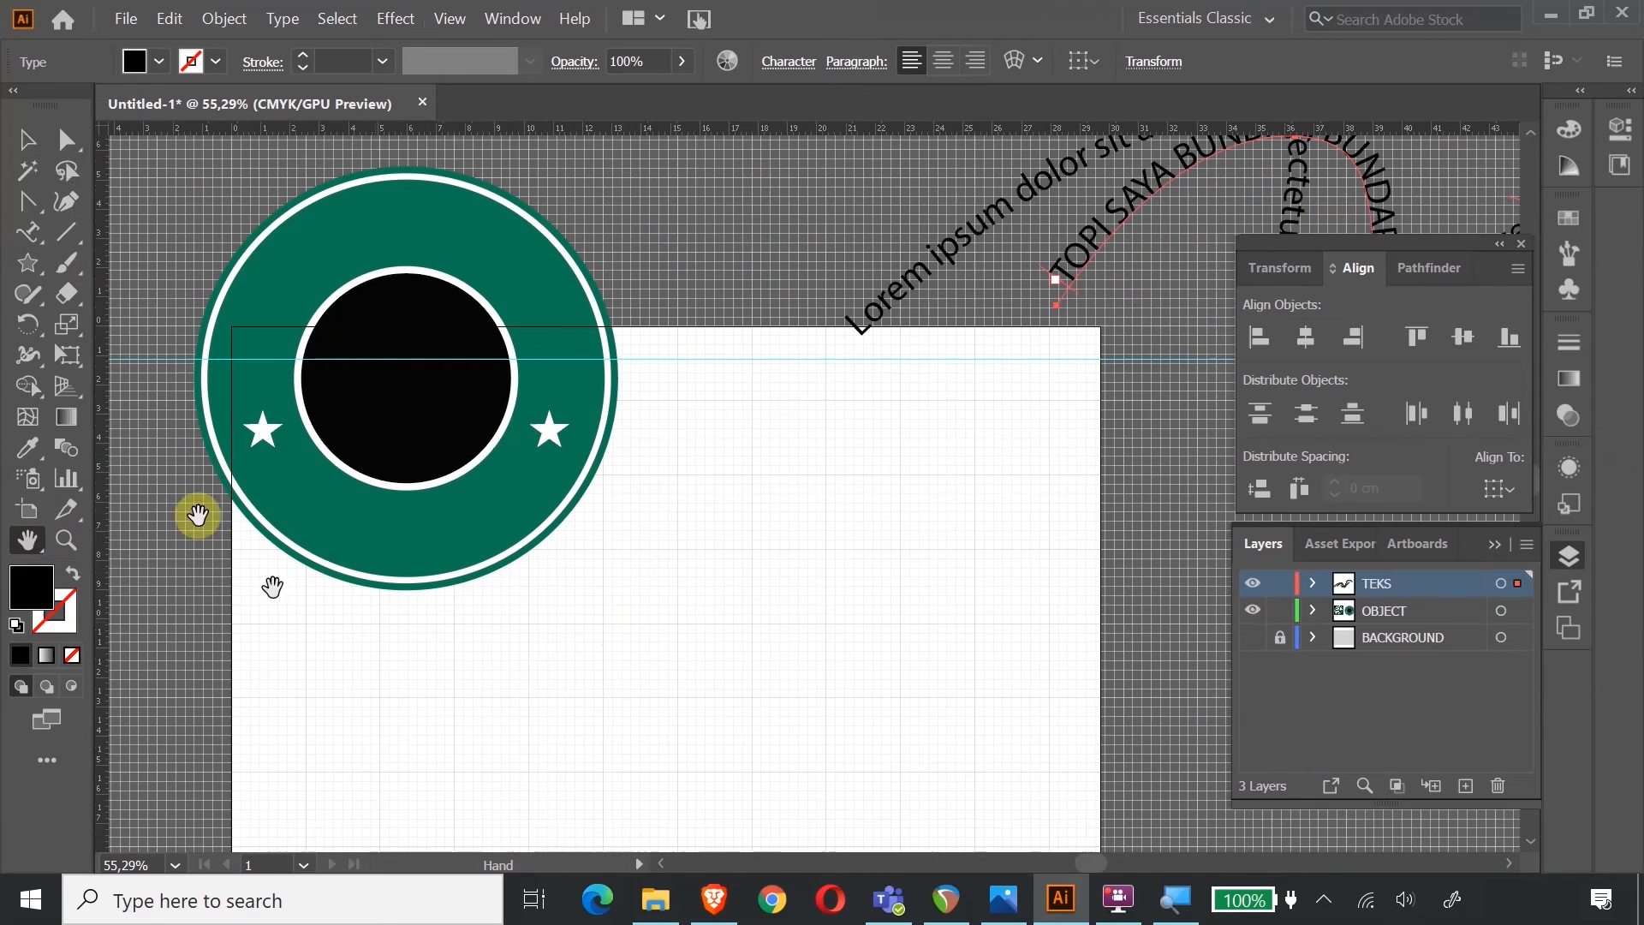
left_click(27, 139)
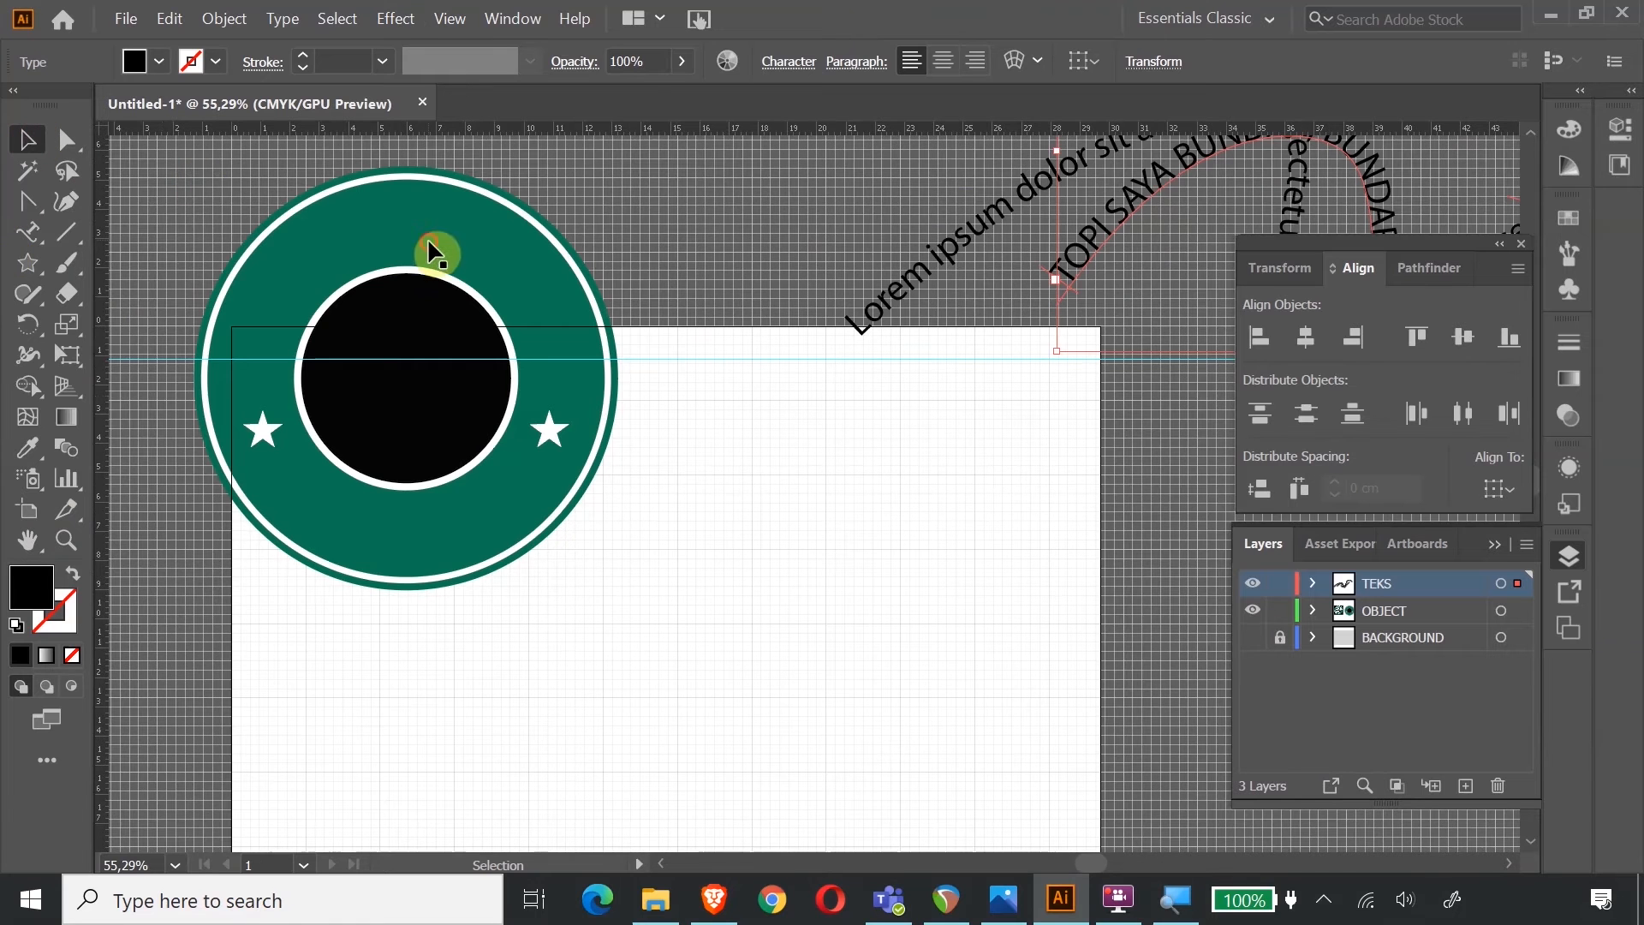
left_click(419, 282)
left_click_drag(392, 370, 490, 588)
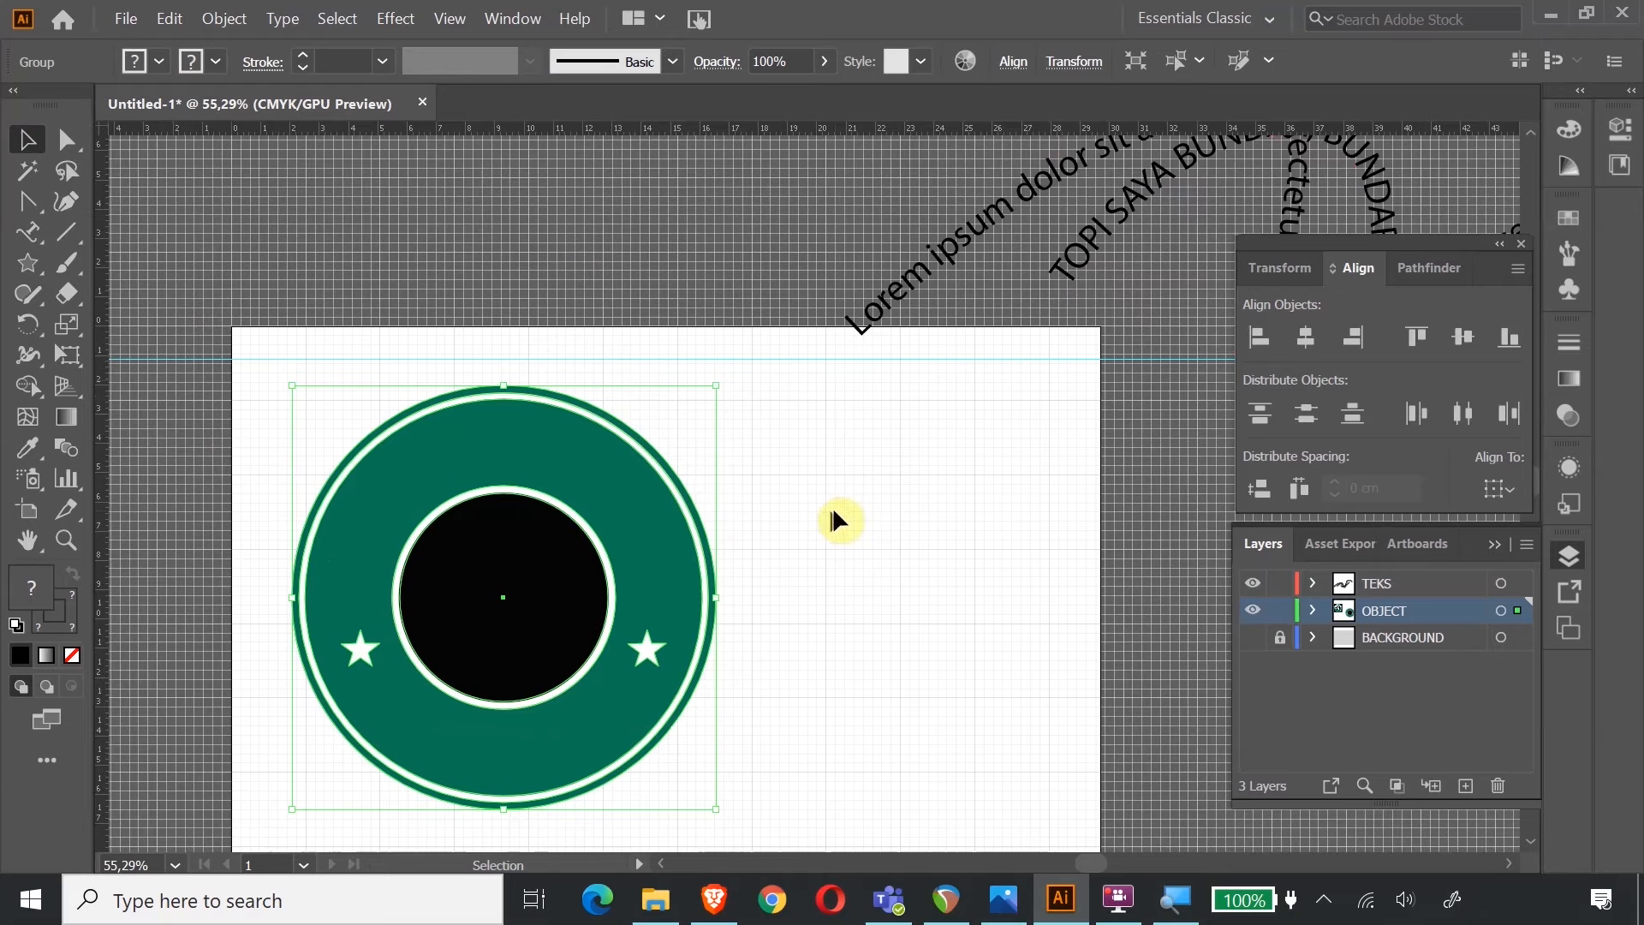
left_click_drag(601, 486, 609, 463)
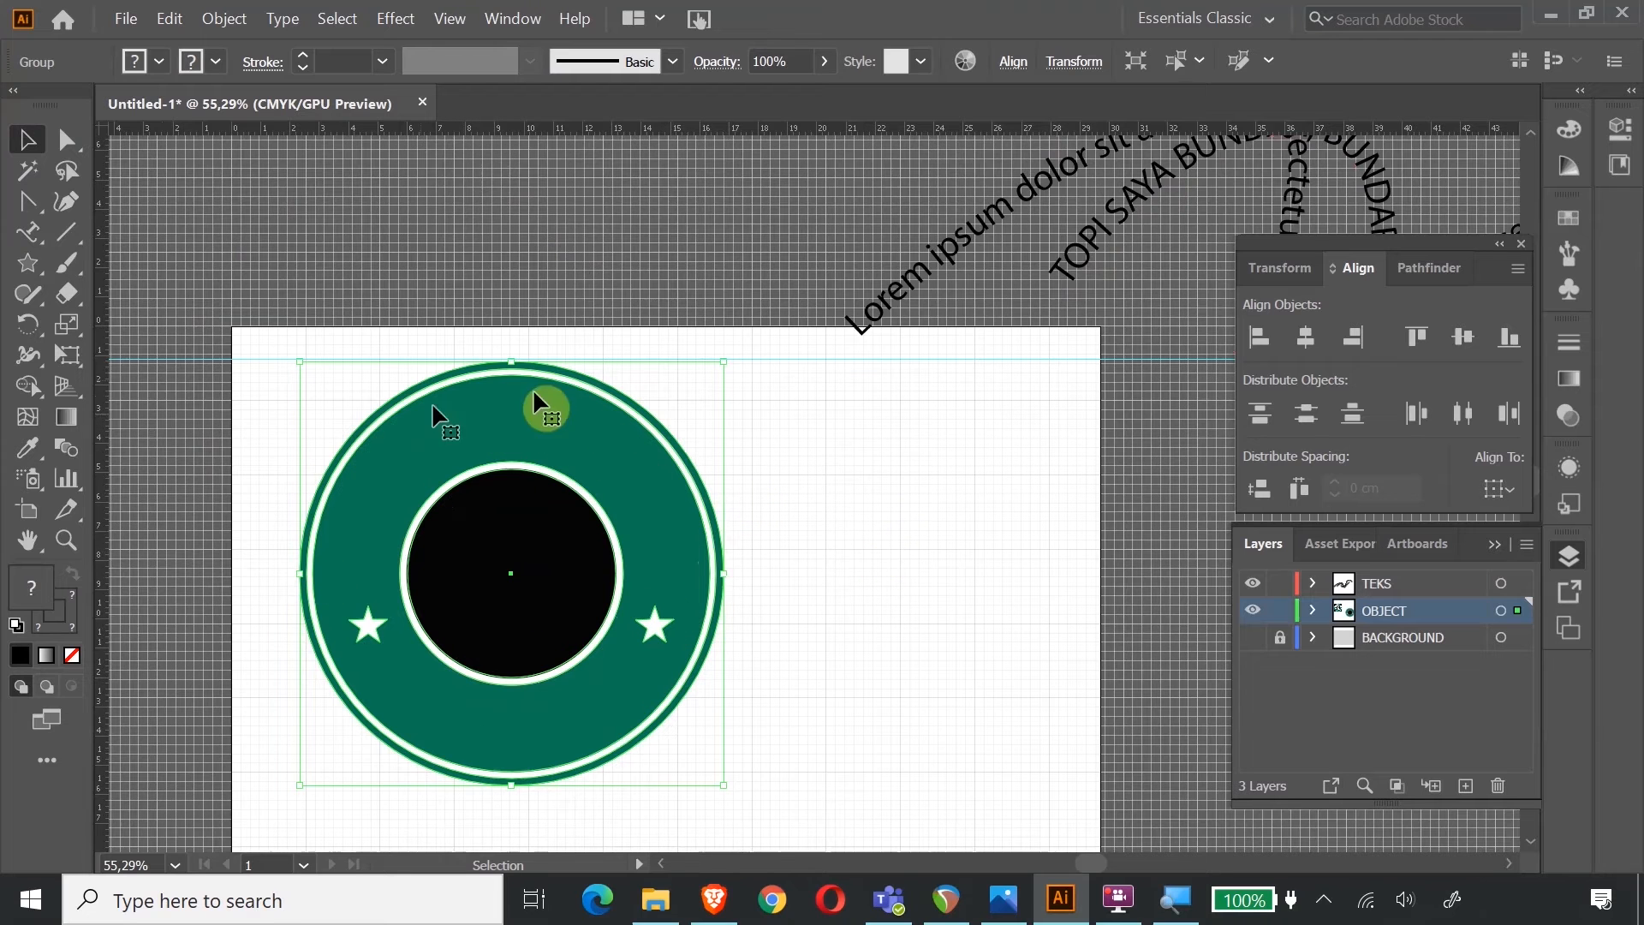
Lower the logo group's opacity to about 52% so the grid shows through it.
left_click(823, 63)
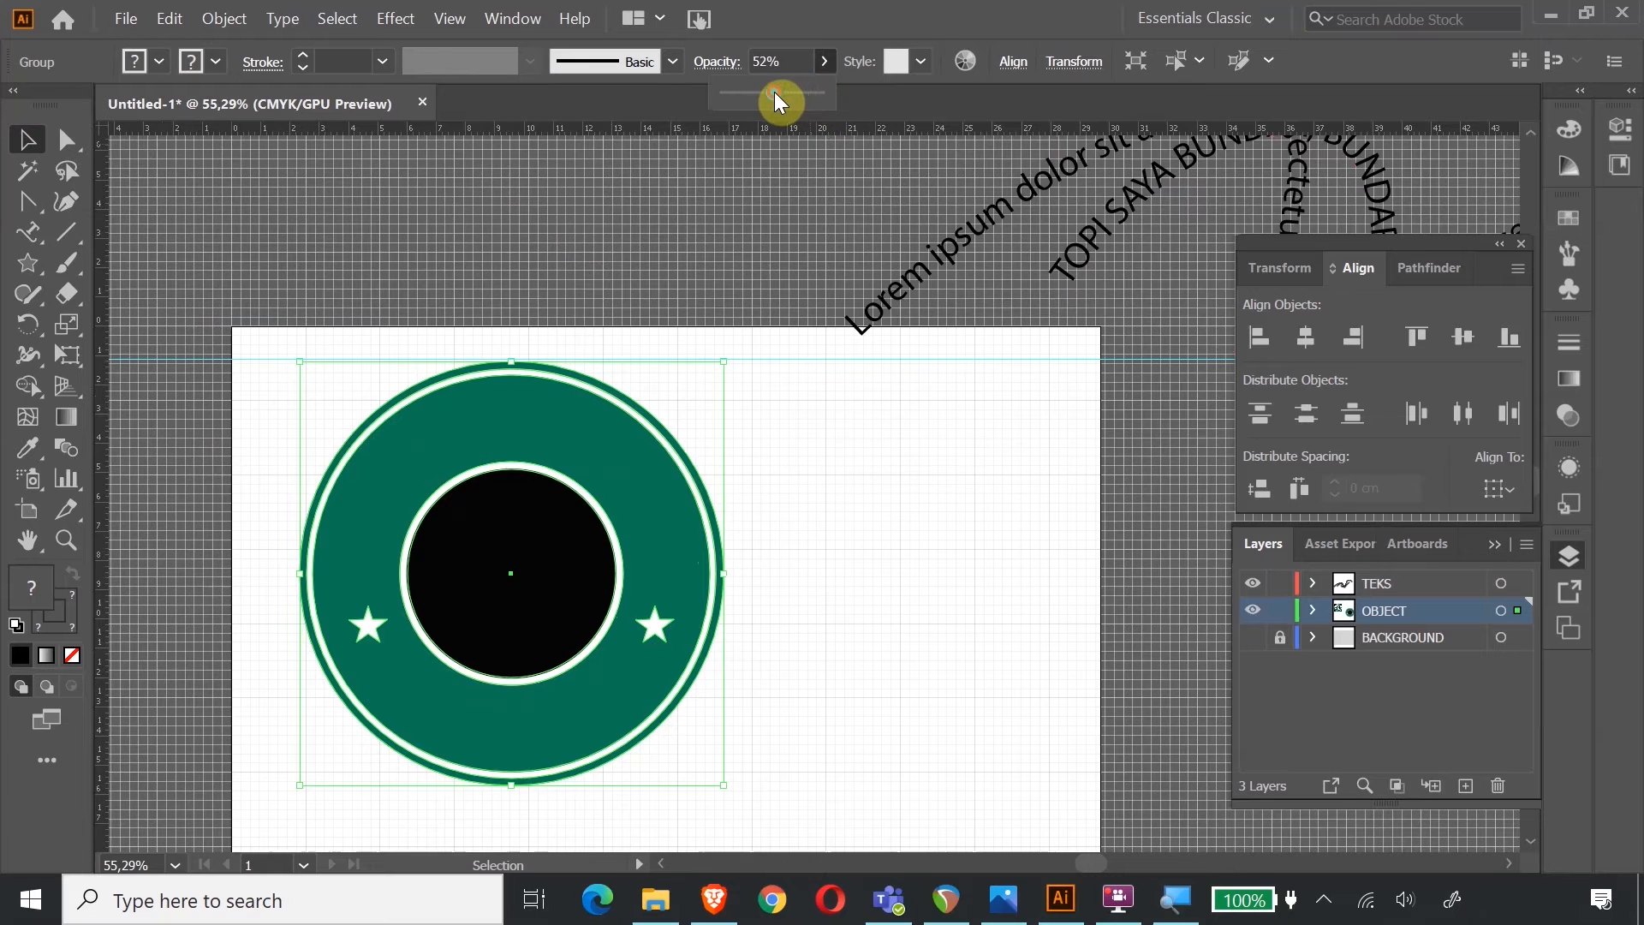
left_click(850, 505)
scroll(362, 599, "down", 5)
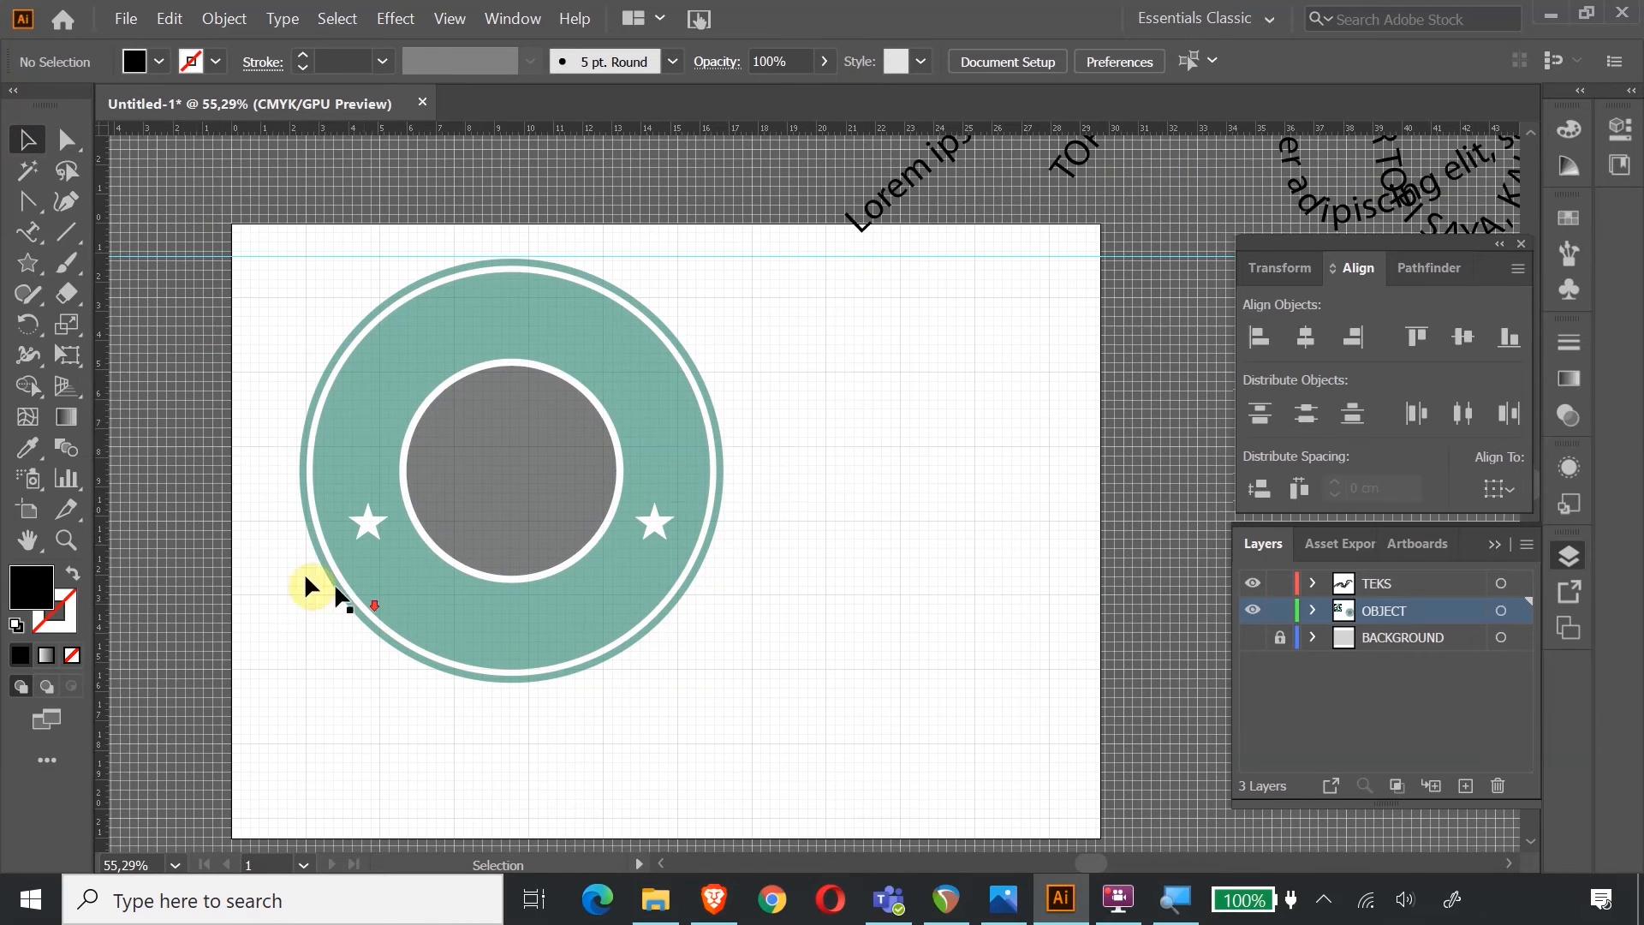
left_click(65, 539)
left_click_drag(275, 441, 393, 504)
key("ctrl+apostrophe")
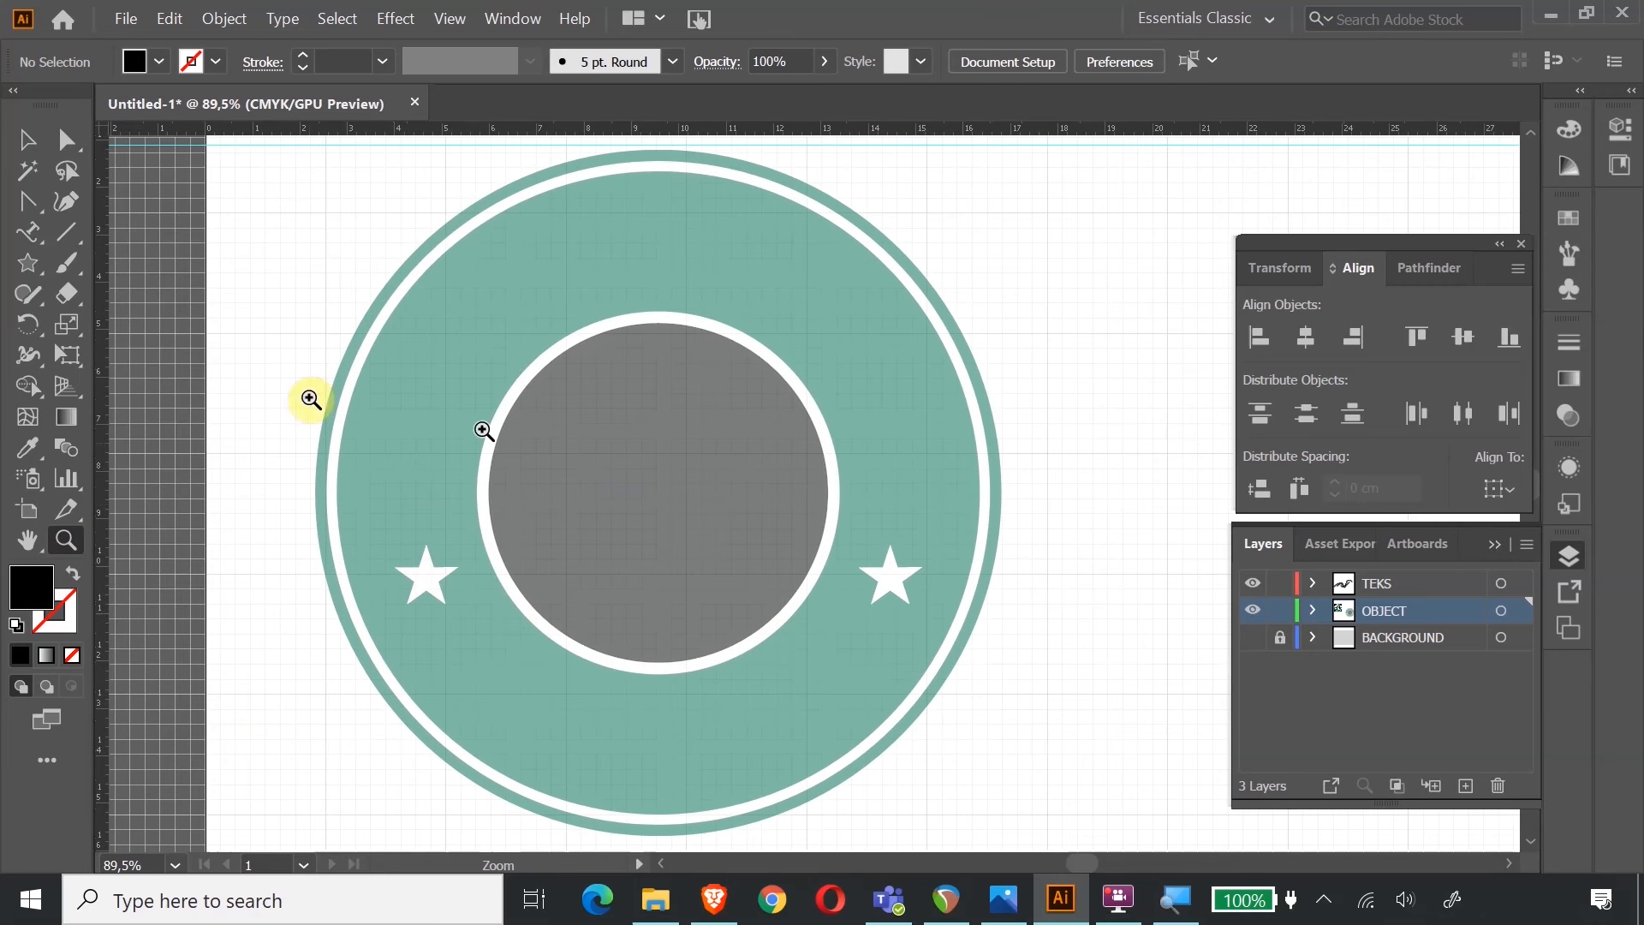
left_click(27, 138)
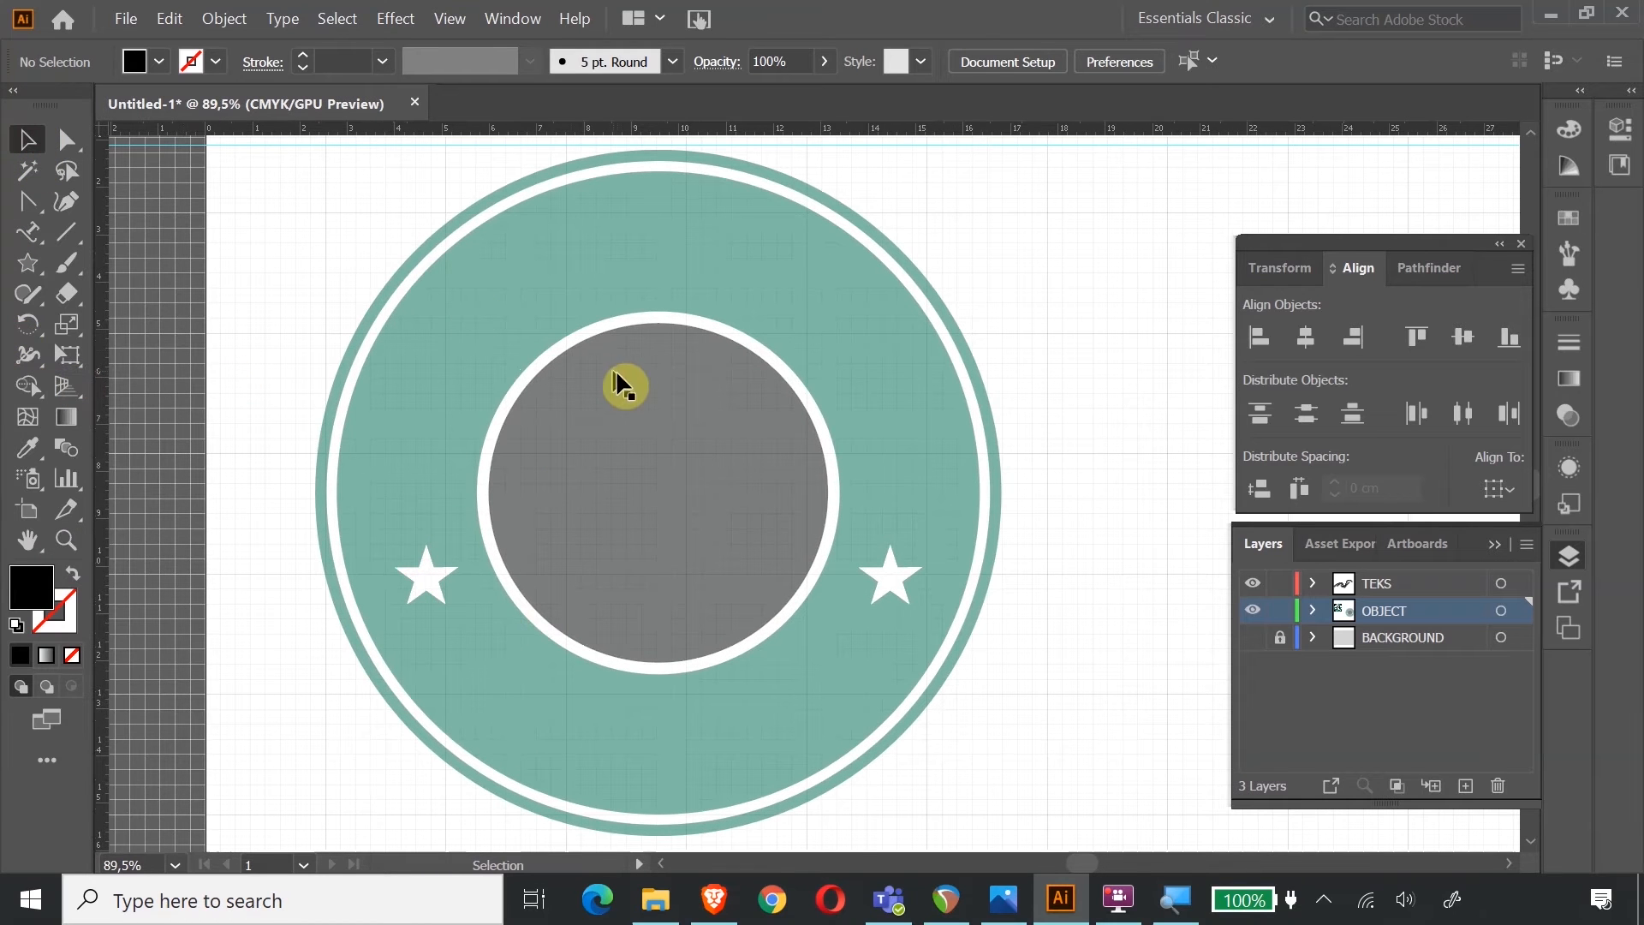
Move the logo group slightly right and about 1.3 cm down on the artboard, leaving clear space below the horizontal guide.
left_click(678, 420)
scroll(684, 429, "up", 3)
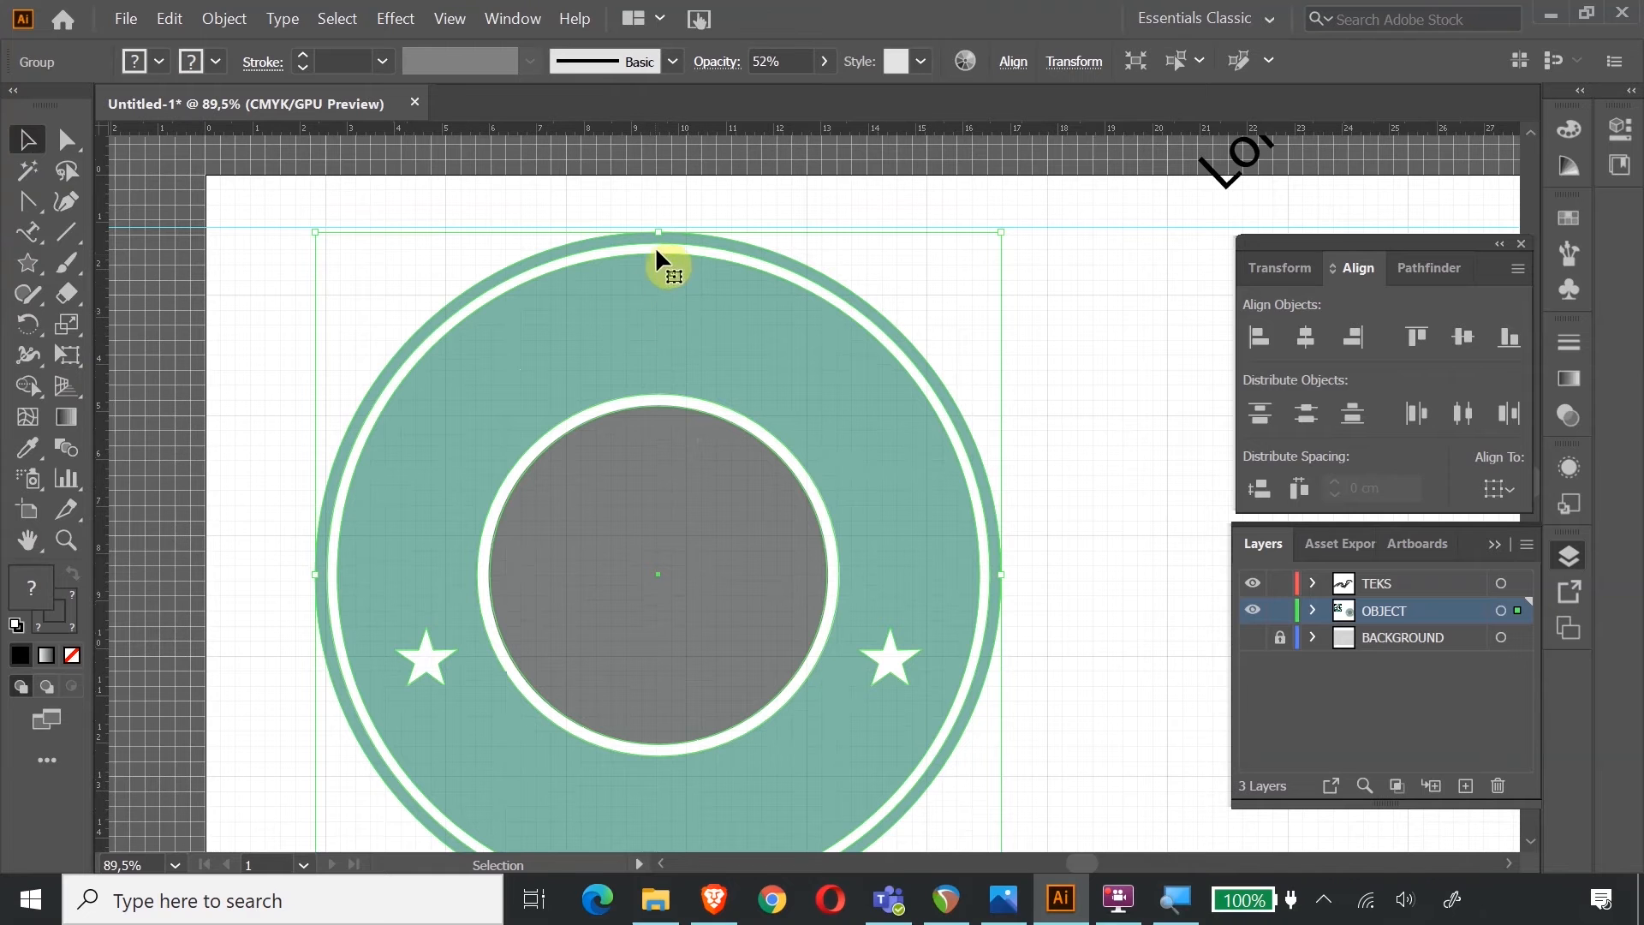
left_click_drag(671, 282, 701, 301)
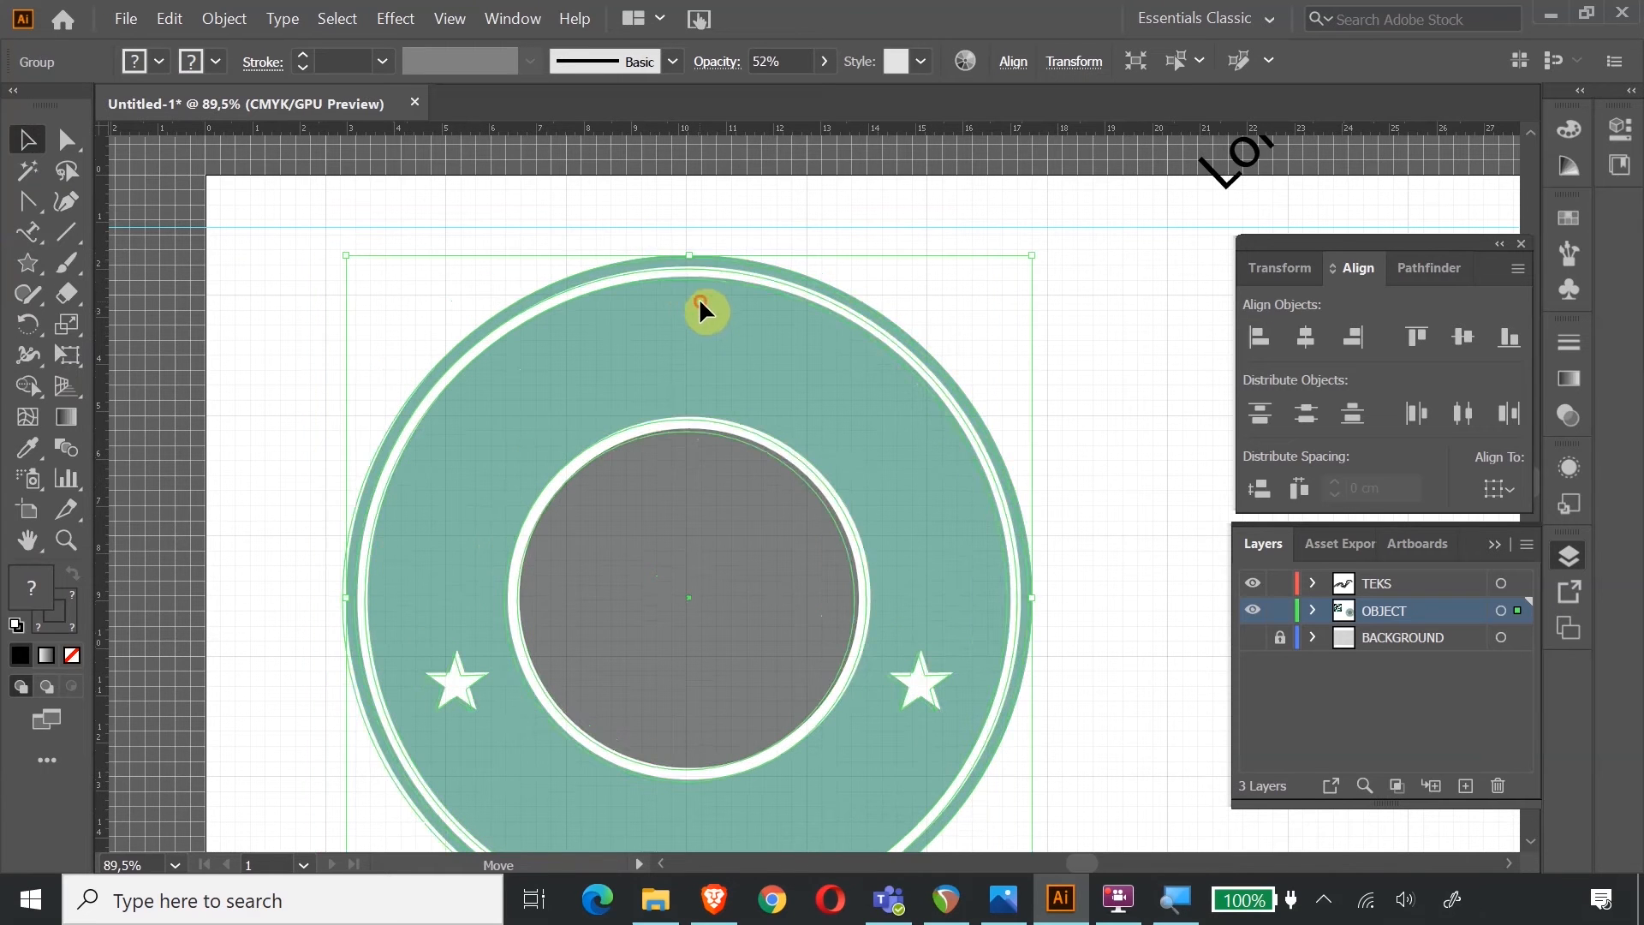
left_click_drag(695, 307, 695, 343)
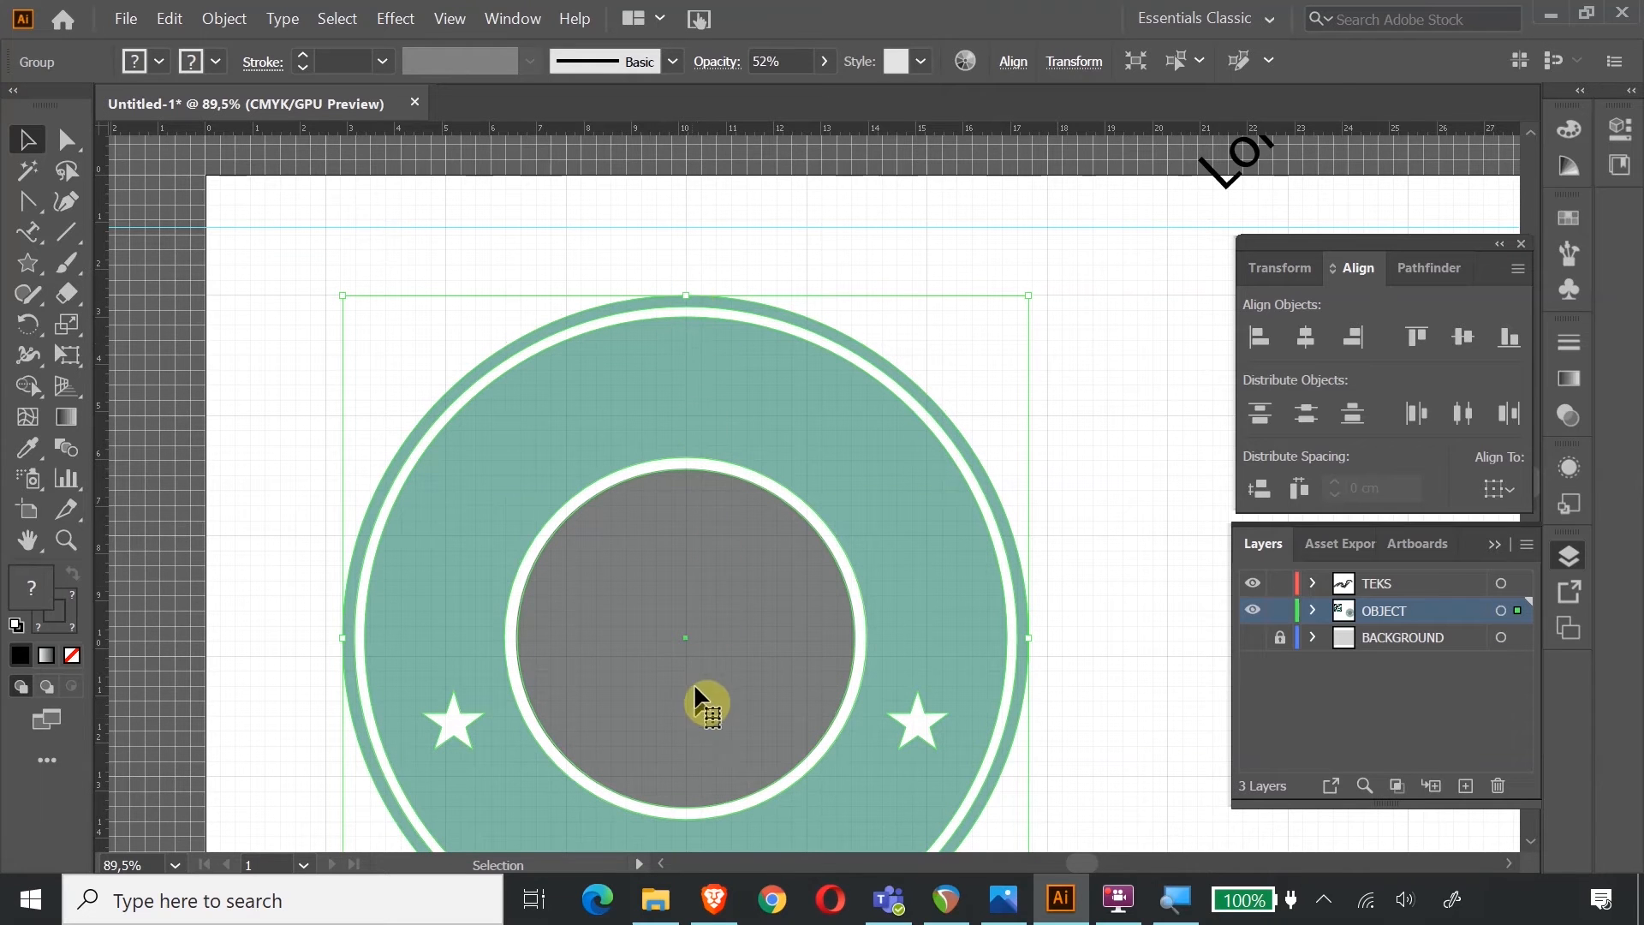
scroll(692, 713, "down", 4)
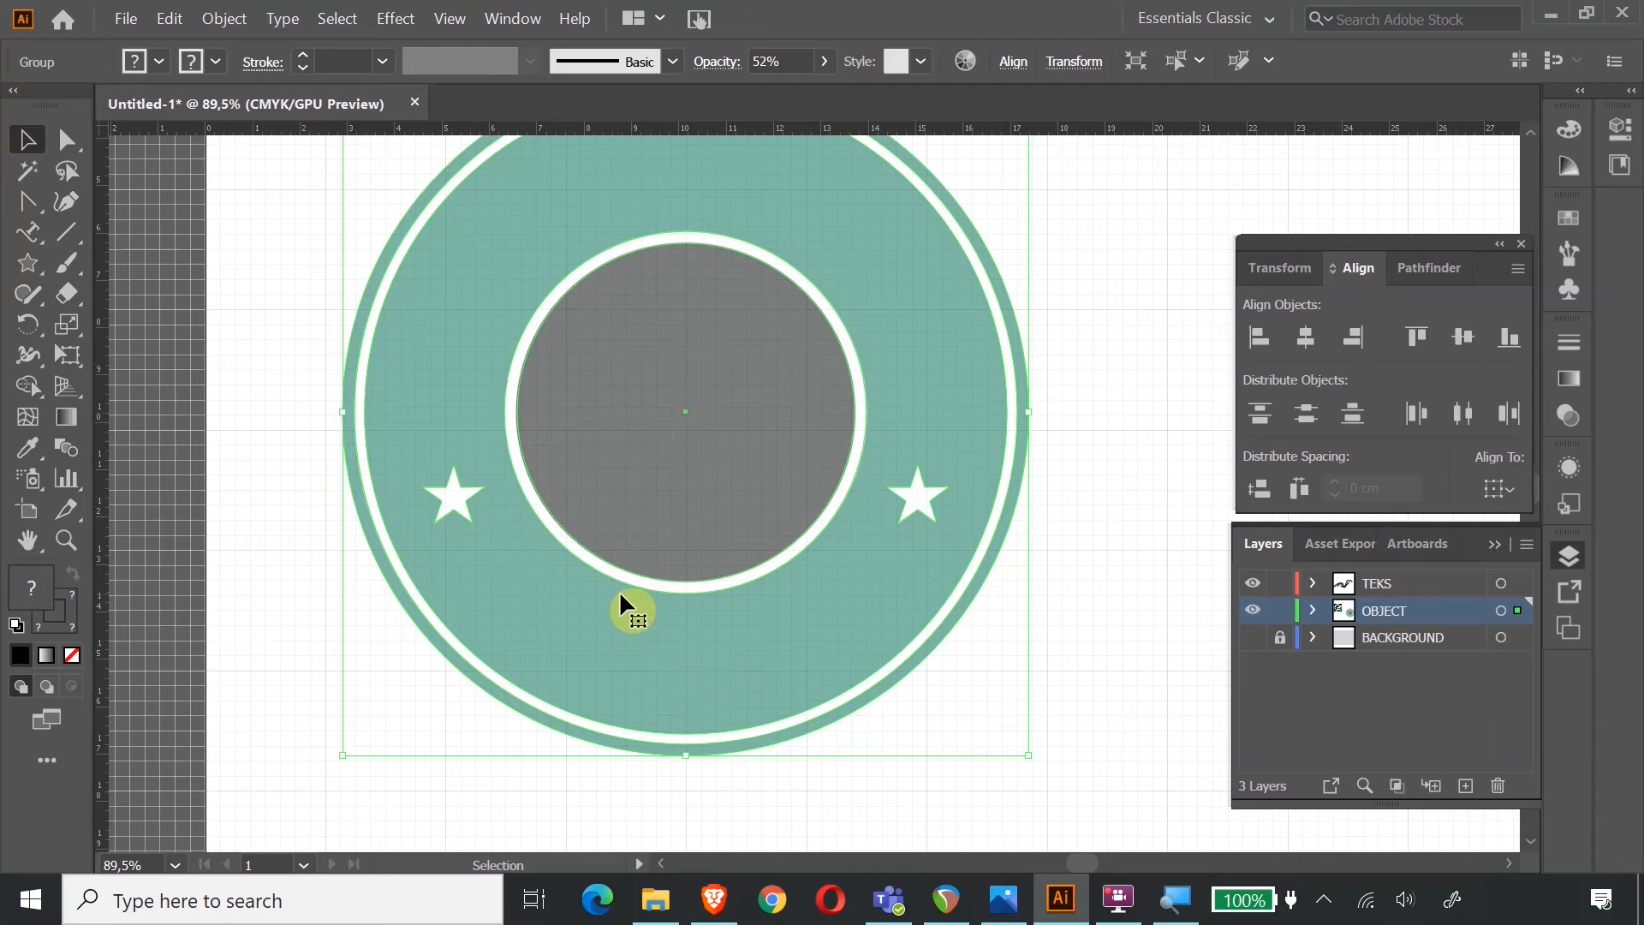
key("ctrl+minus")
key("ctrl+minus")
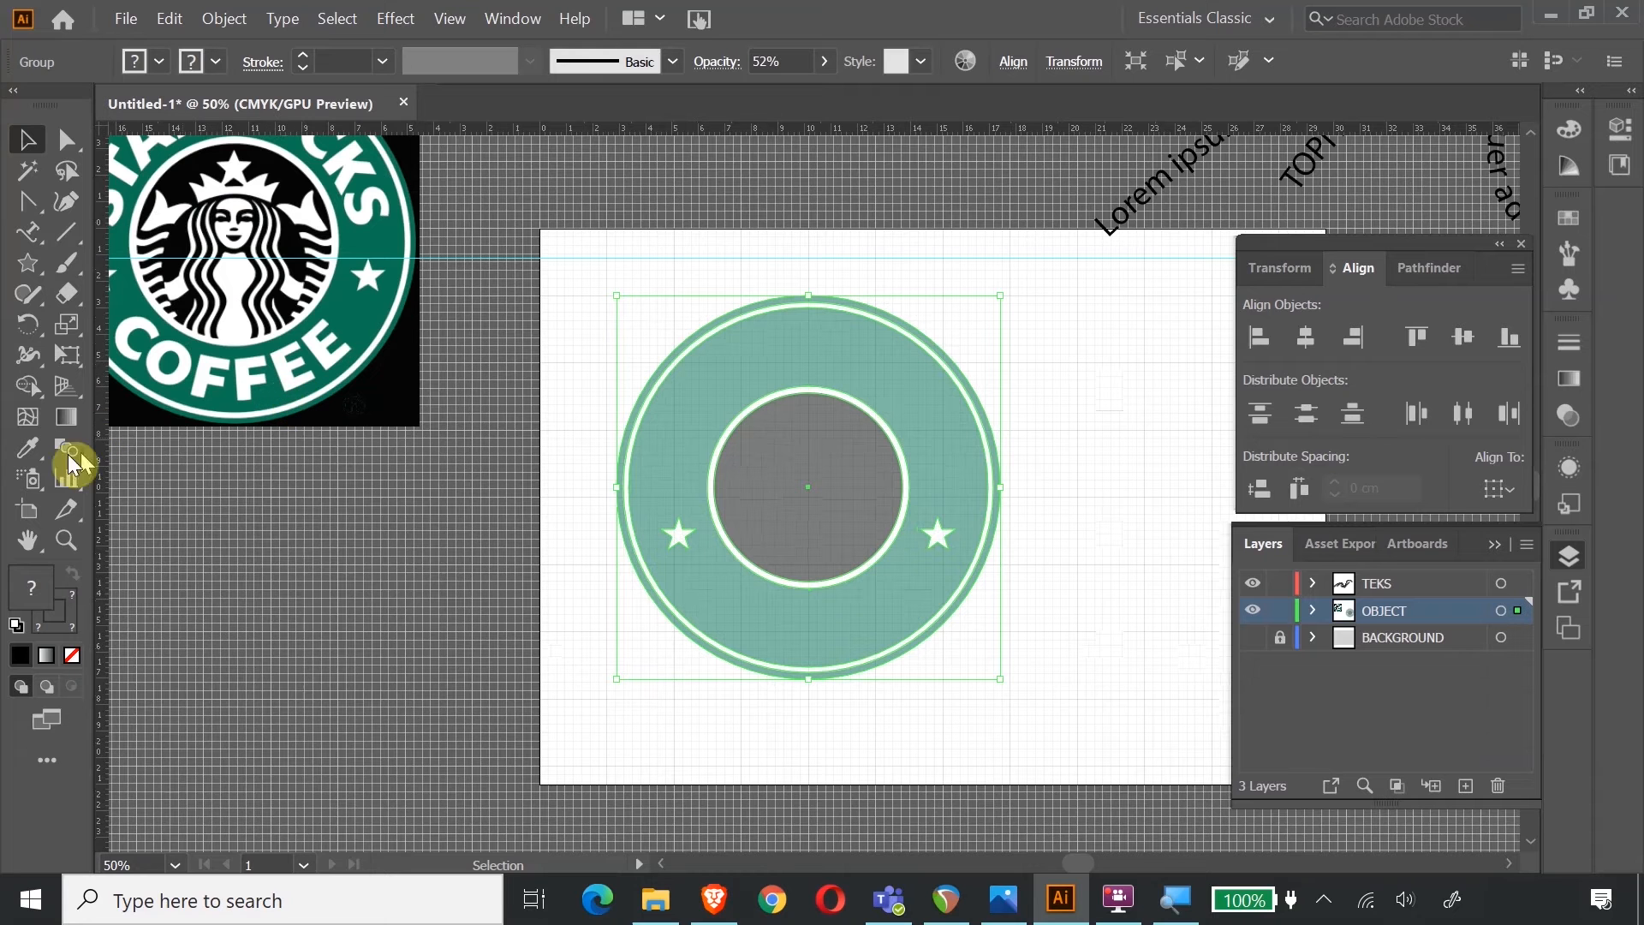
left_click(30, 206)
left_click_drag(31, 206, 94, 203)
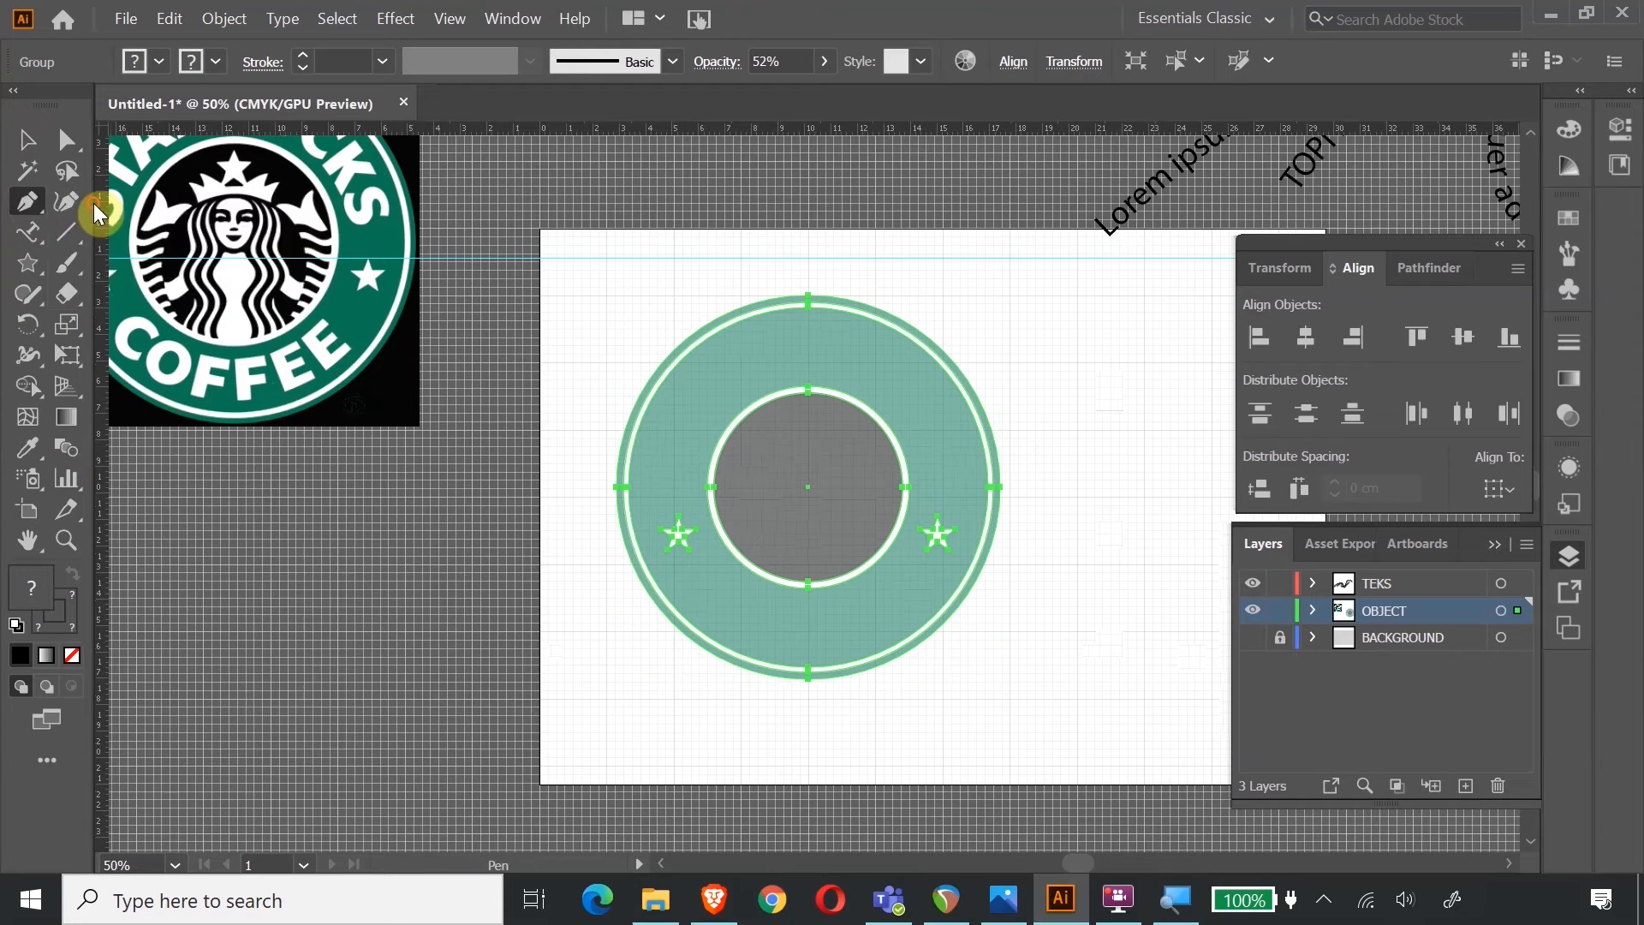
left_click(620, 495)
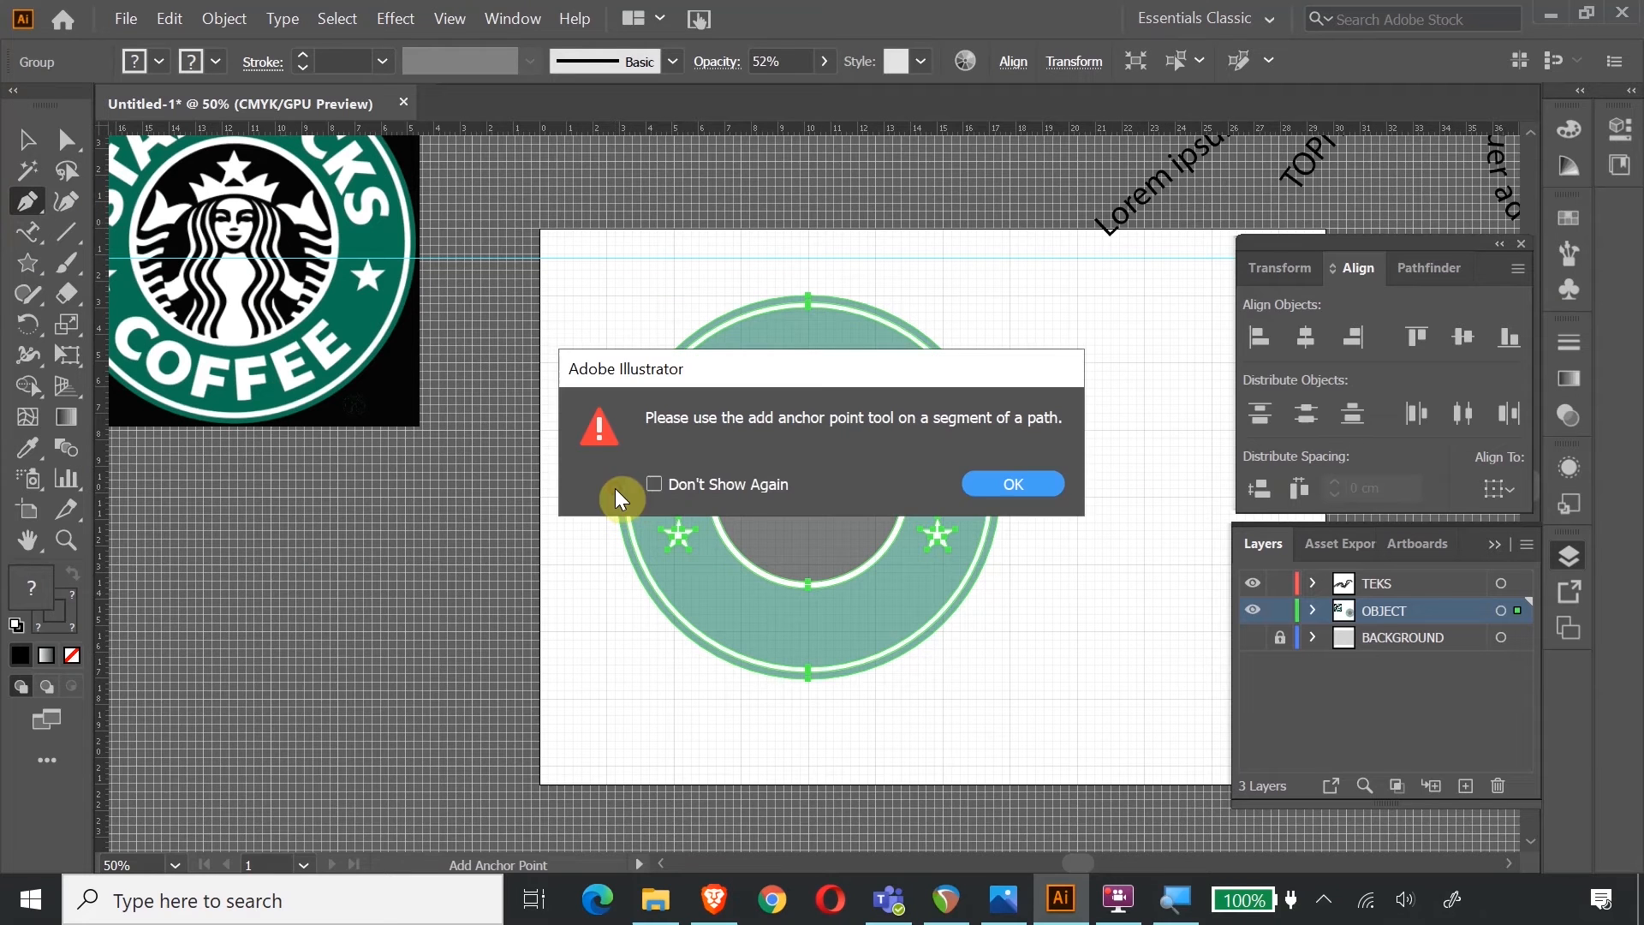
left_click(998, 484)
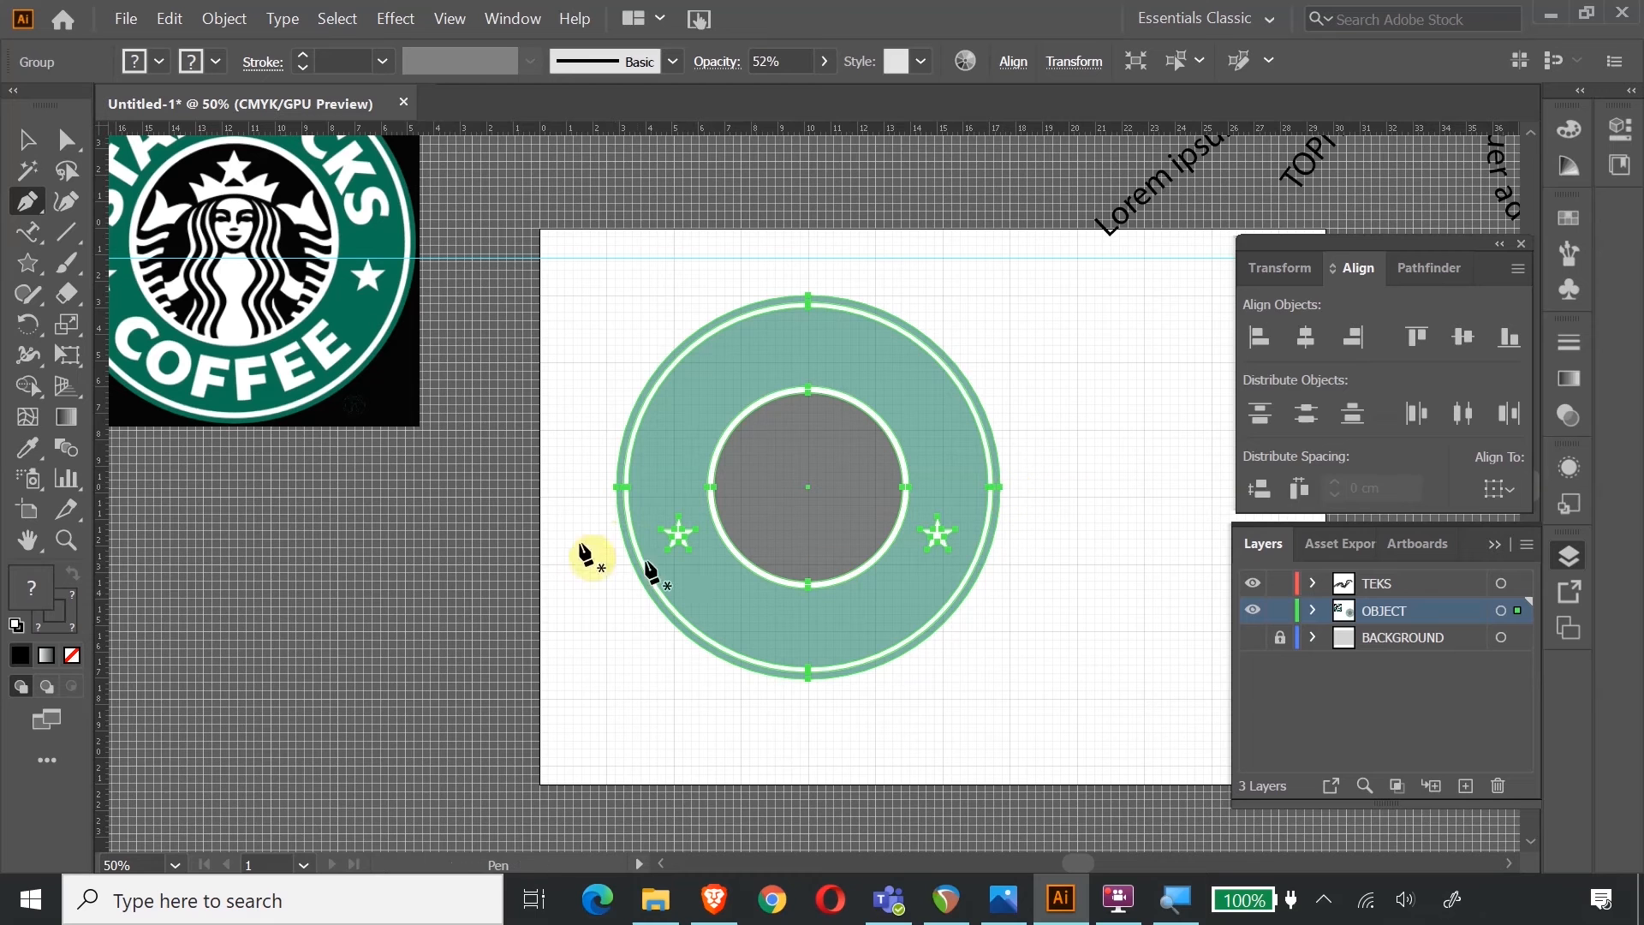
left_click(27, 138)
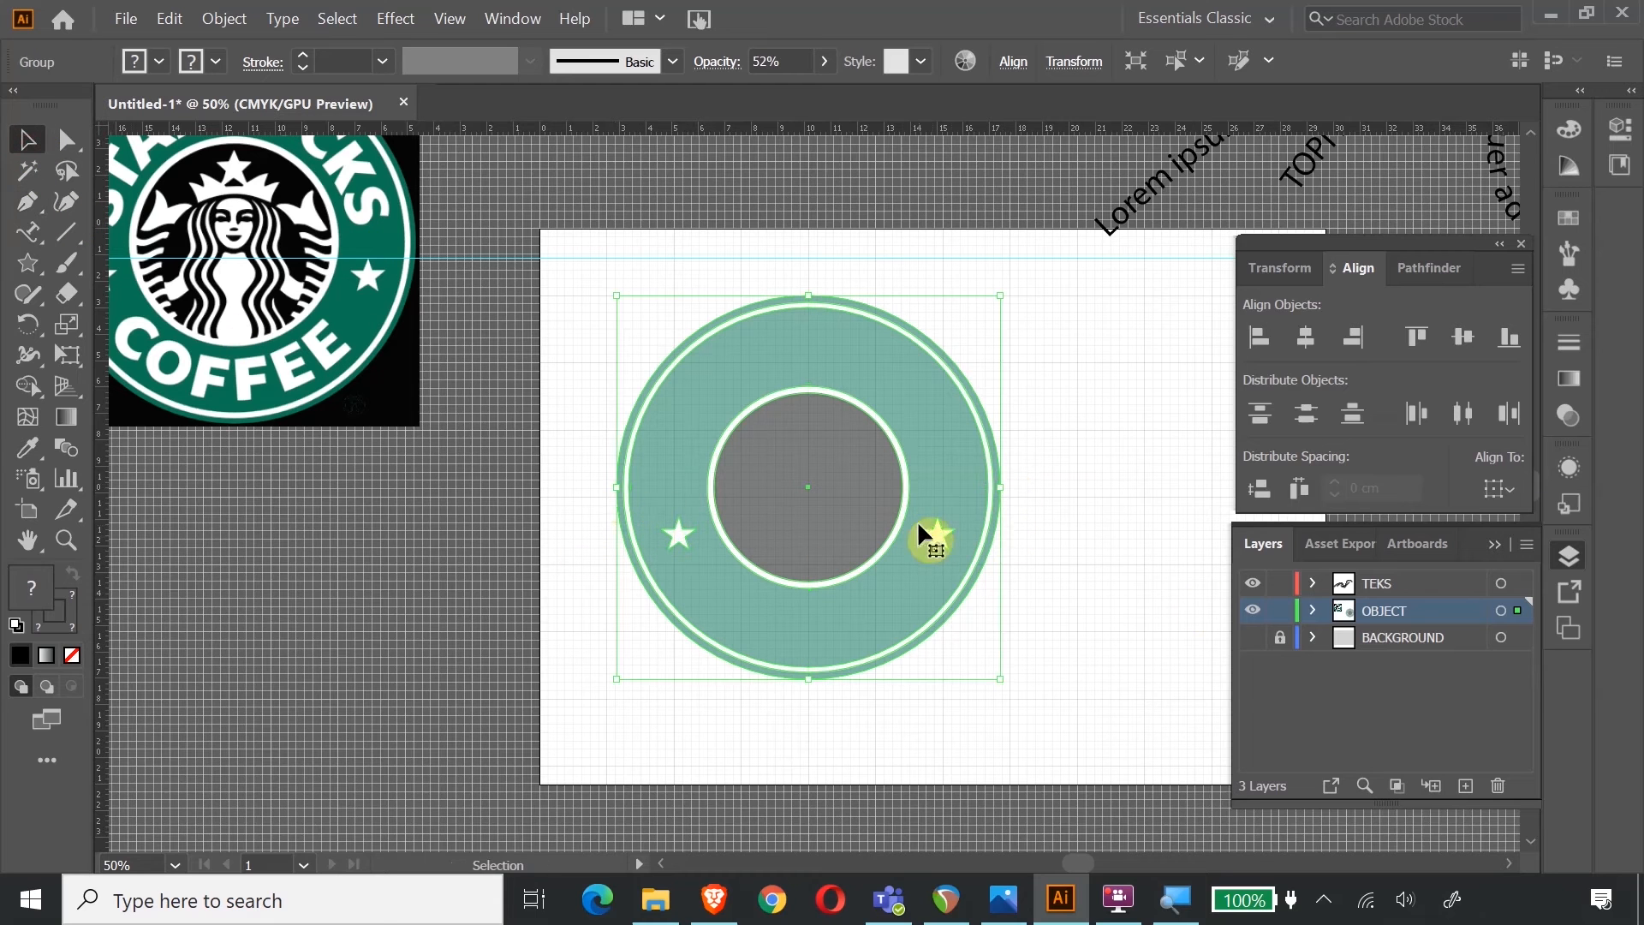
Lock the OBJECT layer and add a new layer named BUSUR directly above it.
left_click(1465, 786)
left_click(1279, 638)
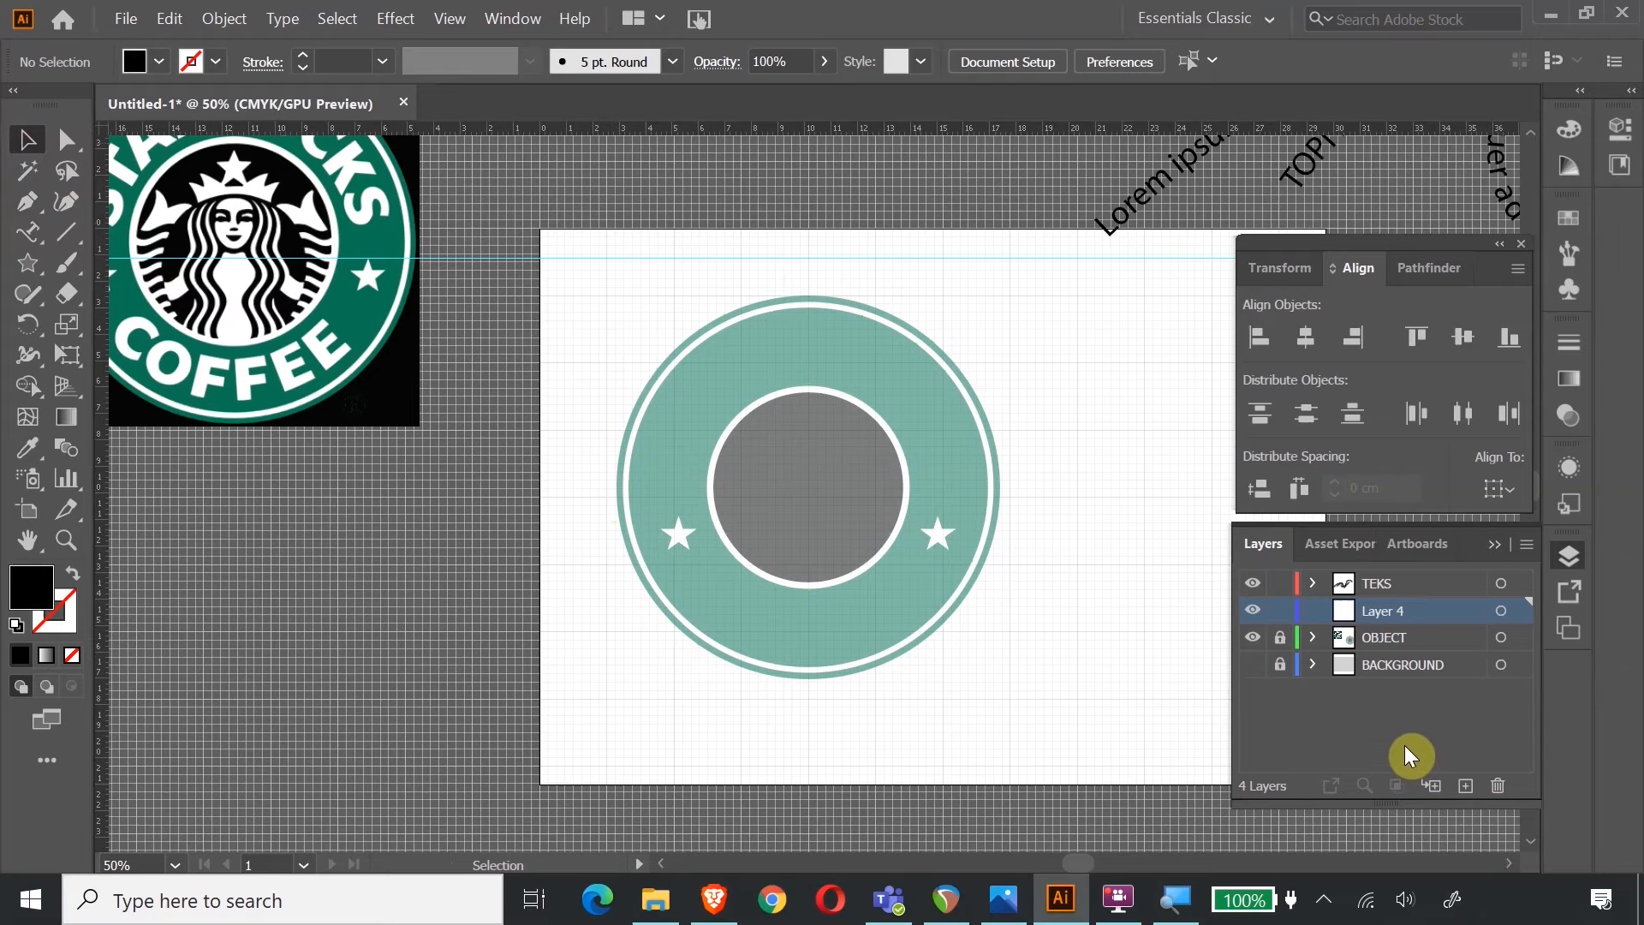
double_click(1402, 613)
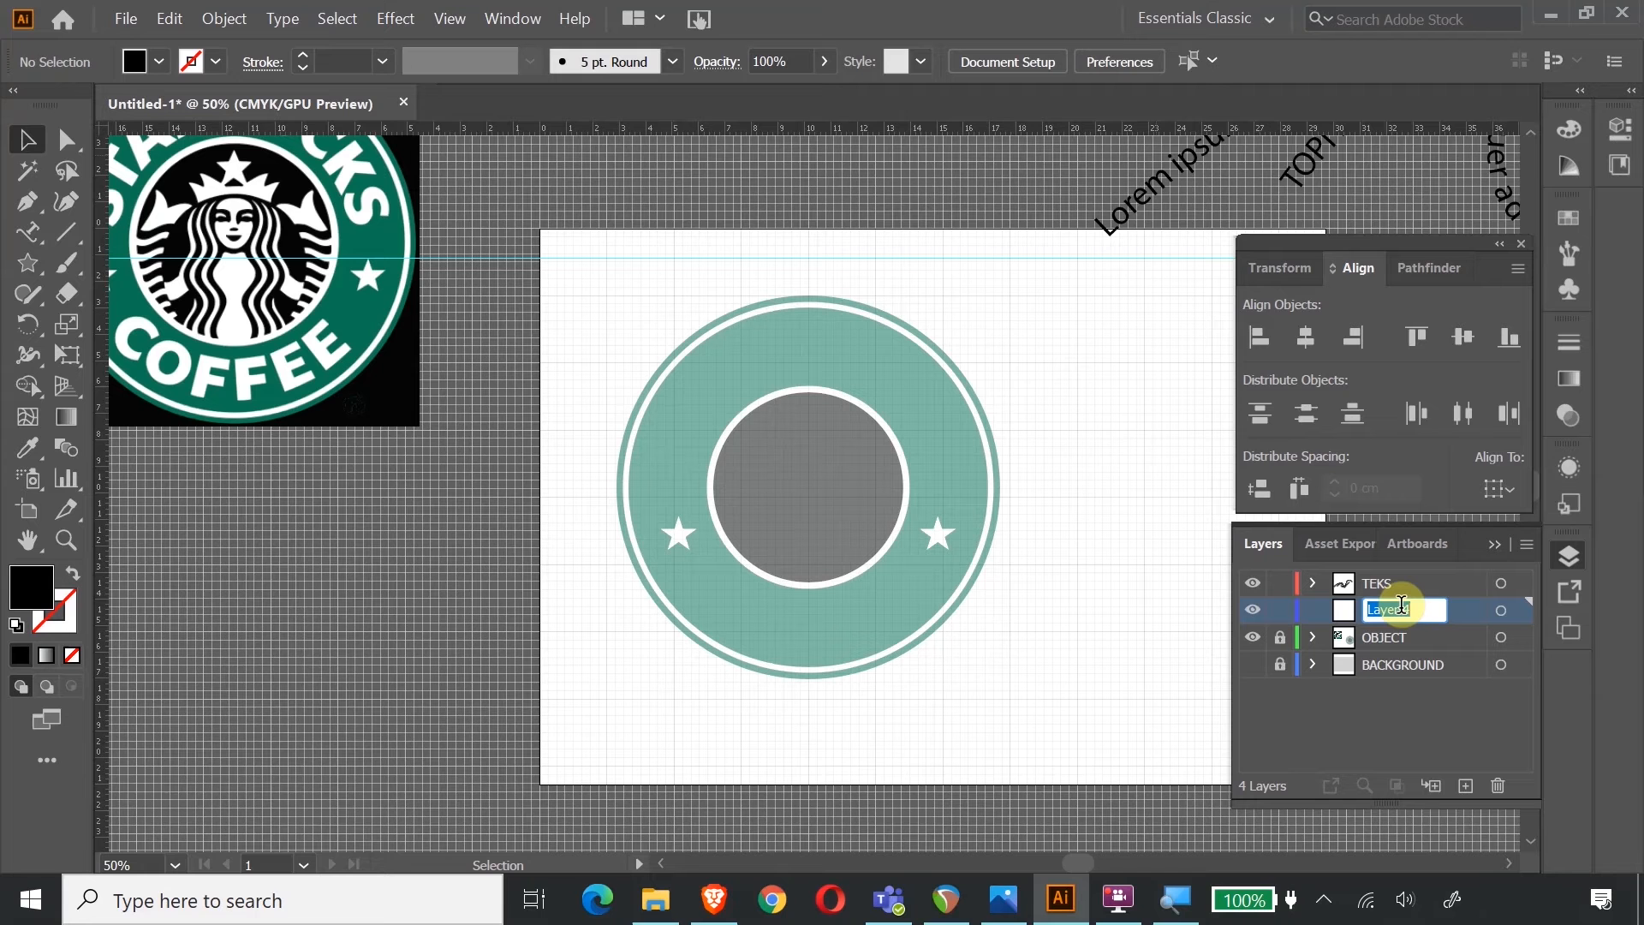
type("BUSUR")
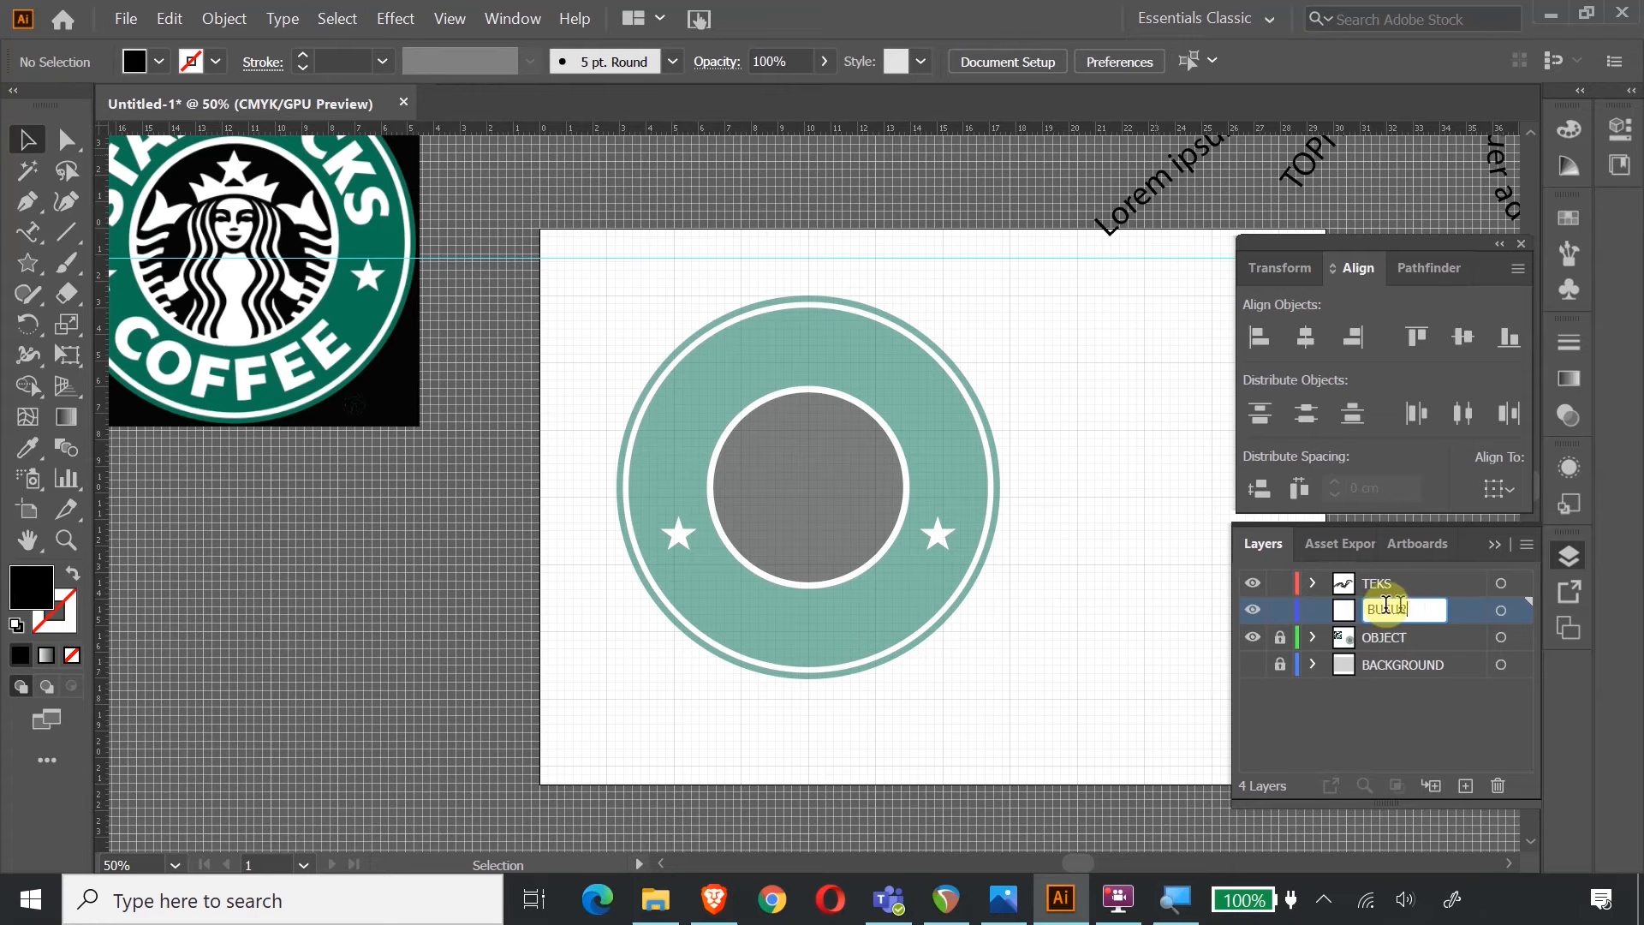
left_click(67, 544)
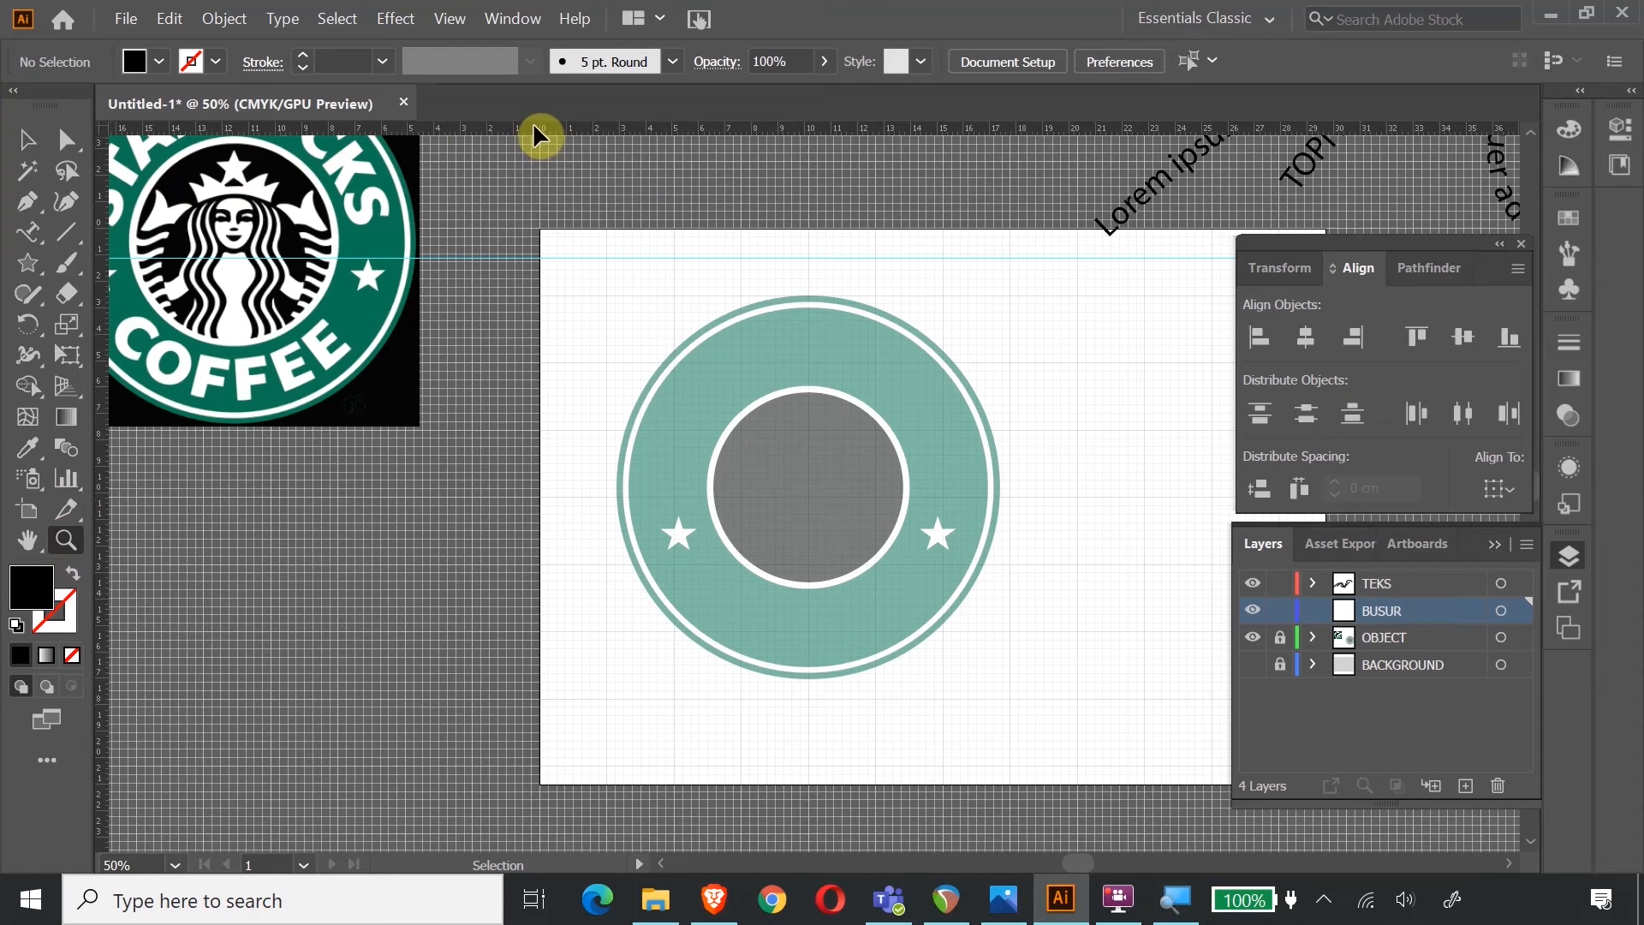
Place a horizontal and a vertical ruler guide that cross near the centre of the logo.
left_click_drag(531, 126, 524, 496)
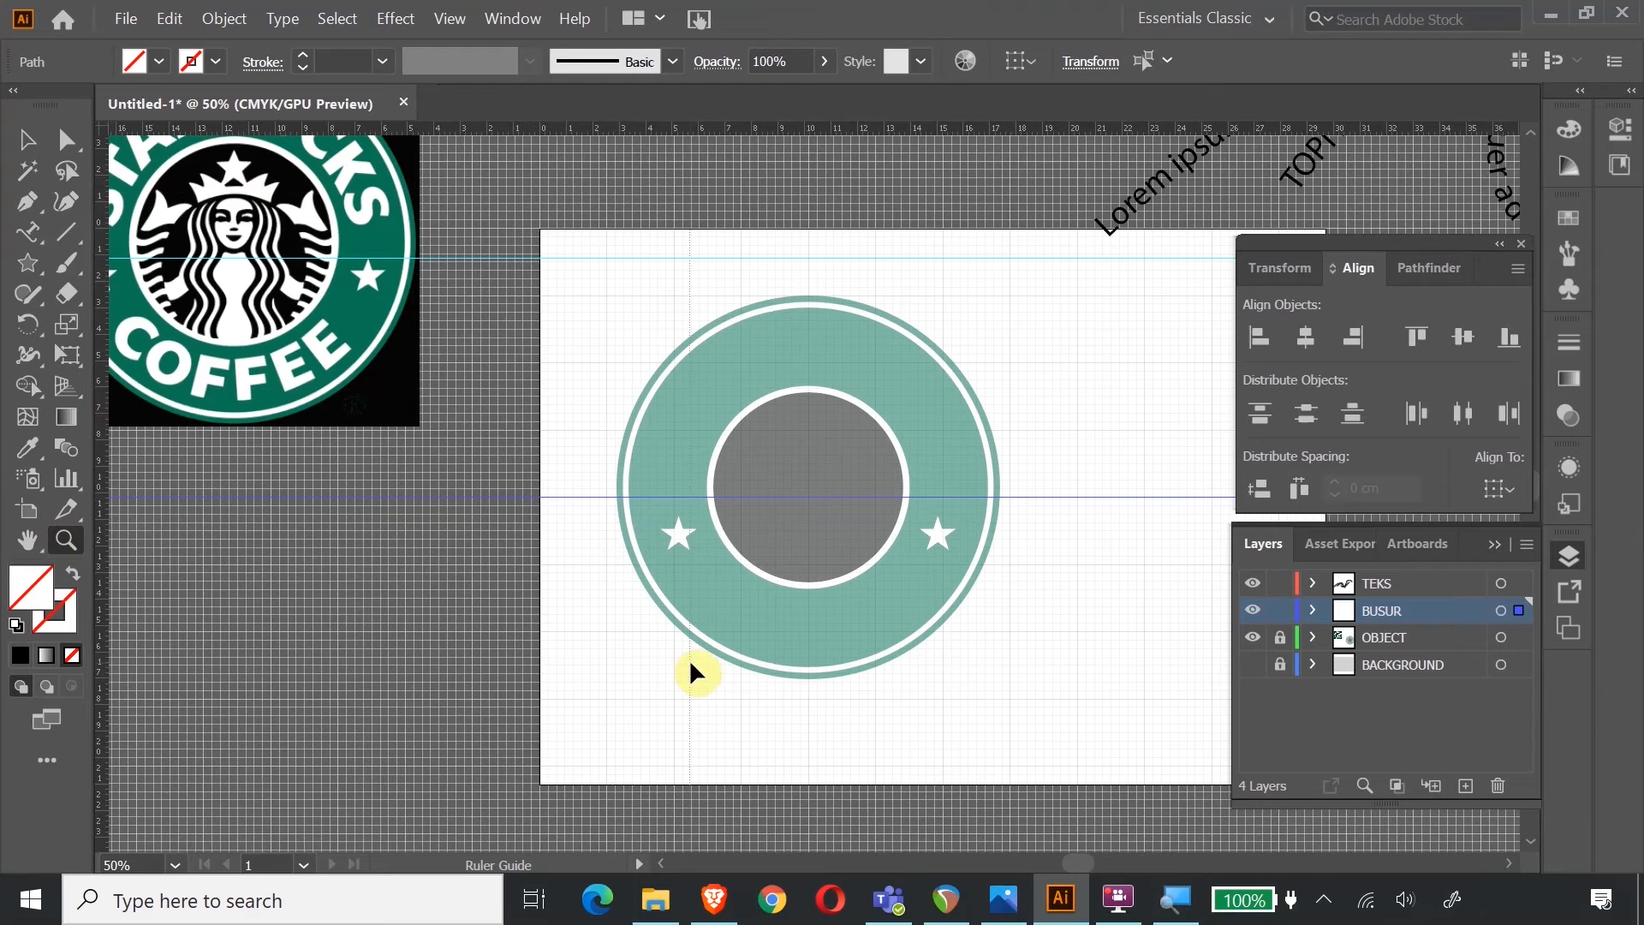
left_click_drag(799, 668, 810, 669)
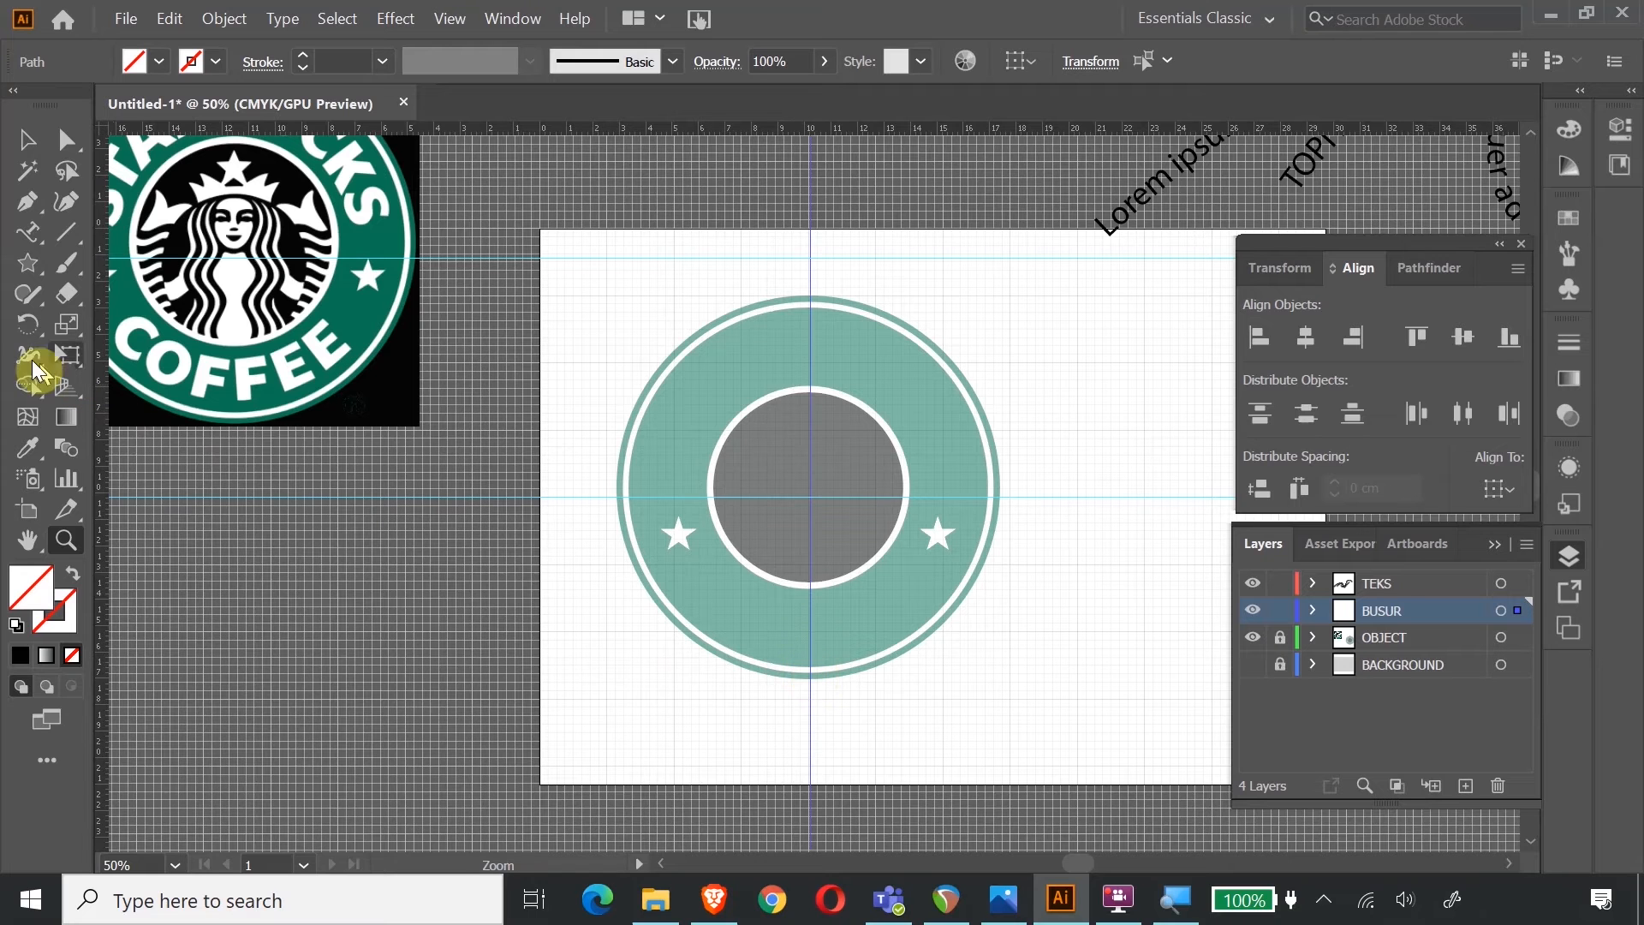
Draw an open V-shaped Pen path from the outer circle's left edge through its lowest point to its right edge, following the guides.
left_click(27, 206)
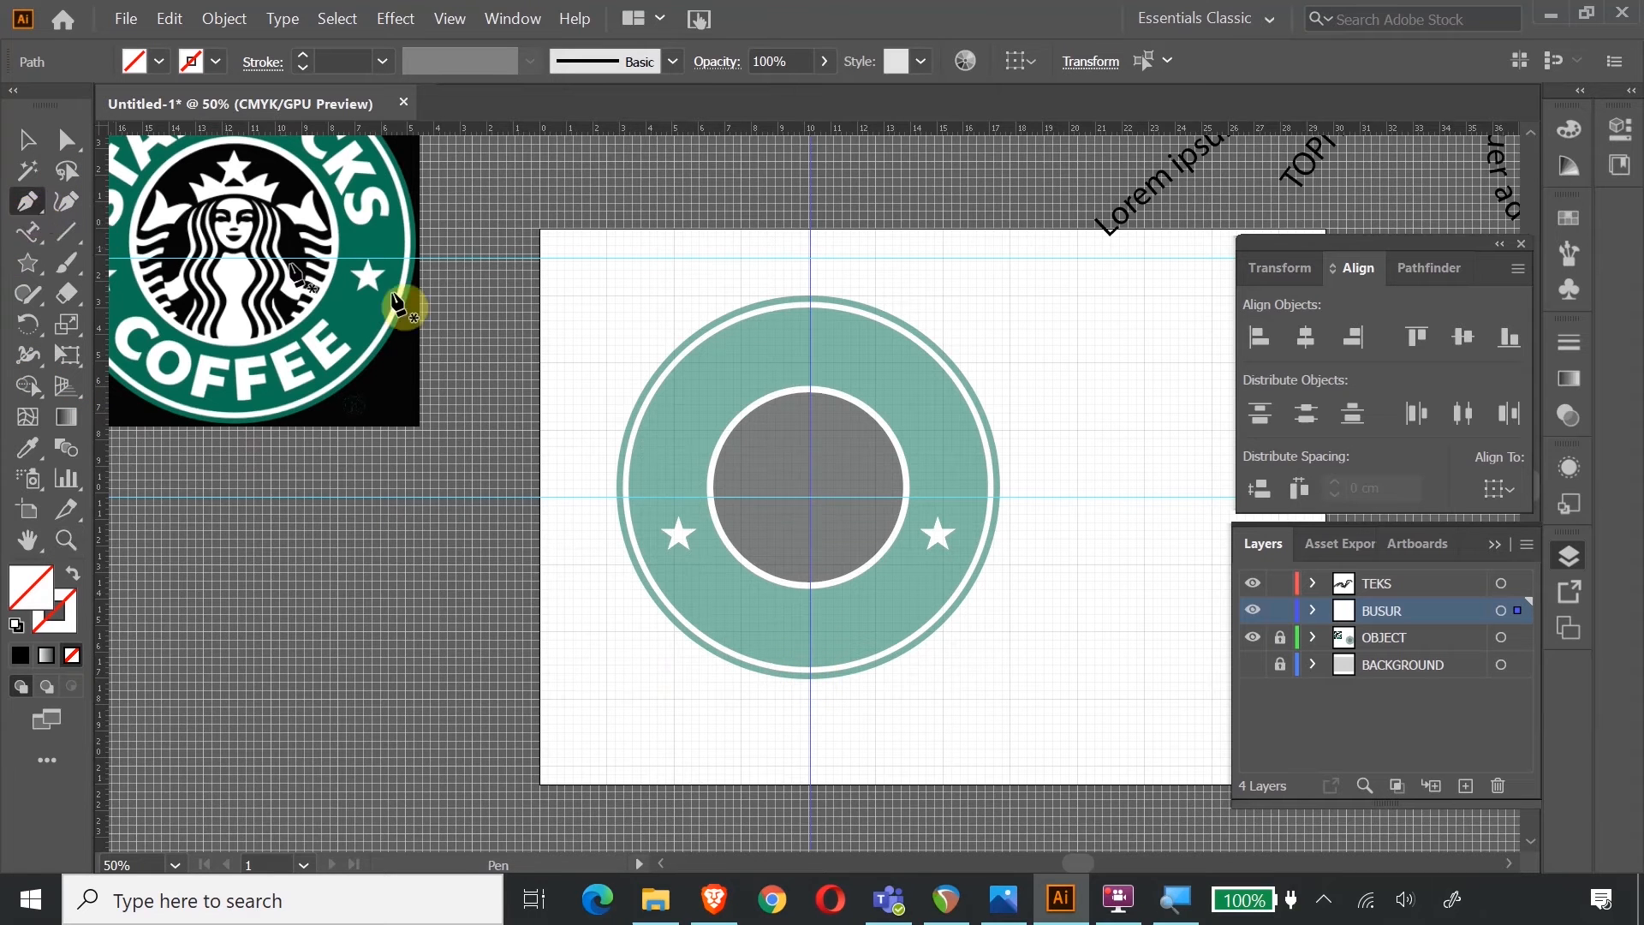
left_click(616, 498)
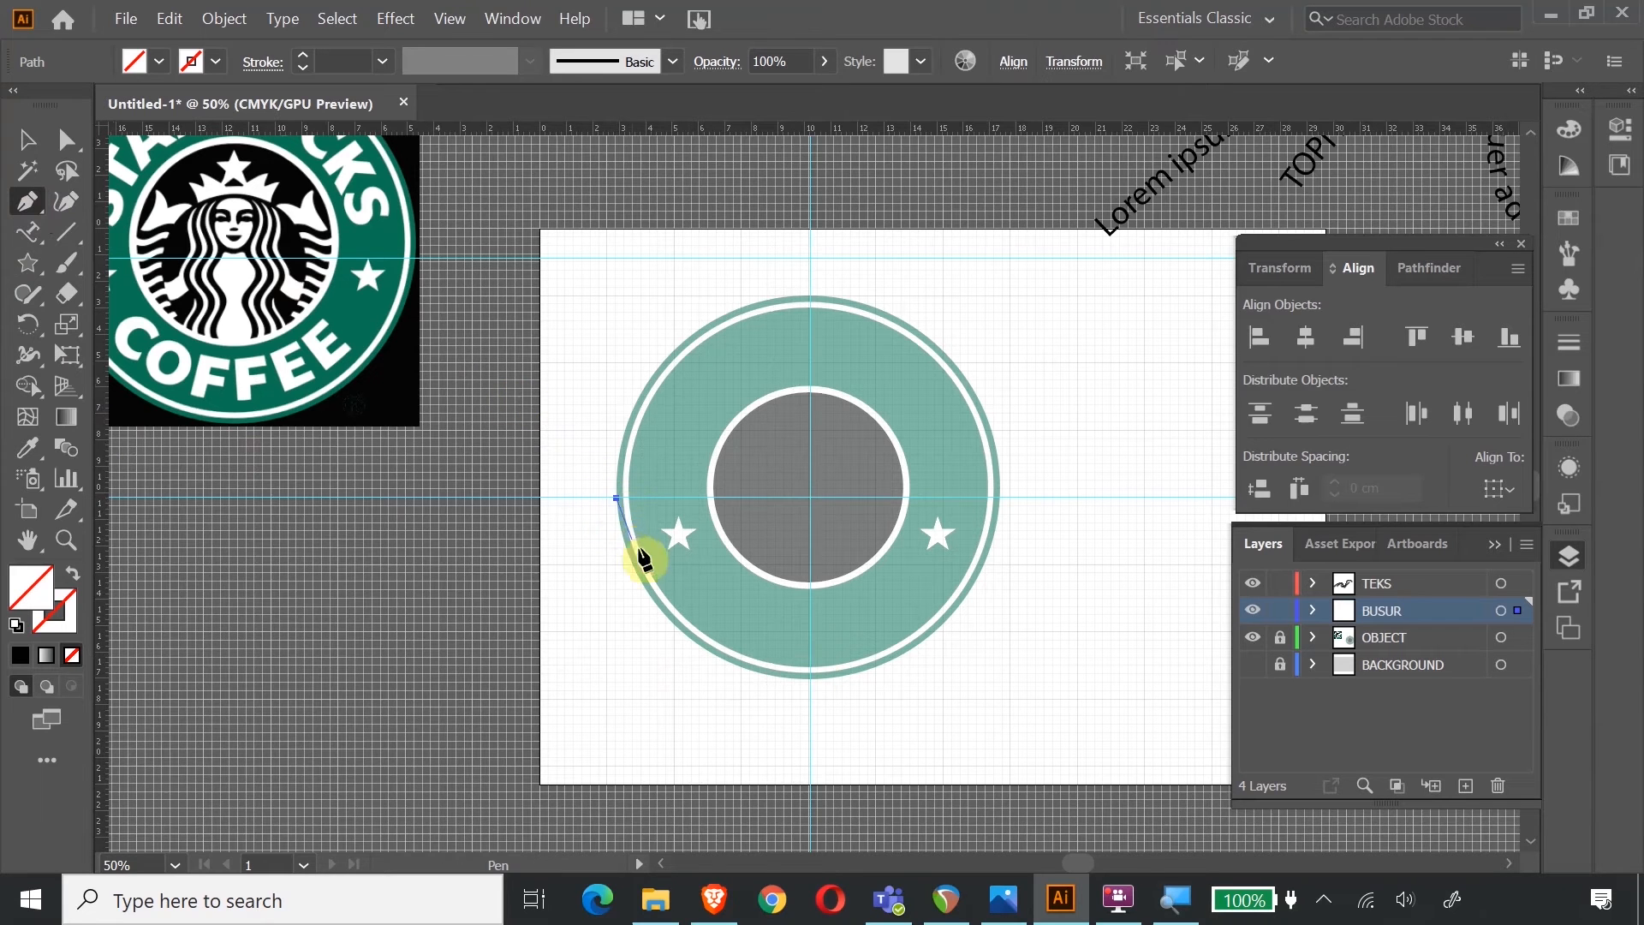
left_click(809, 679)
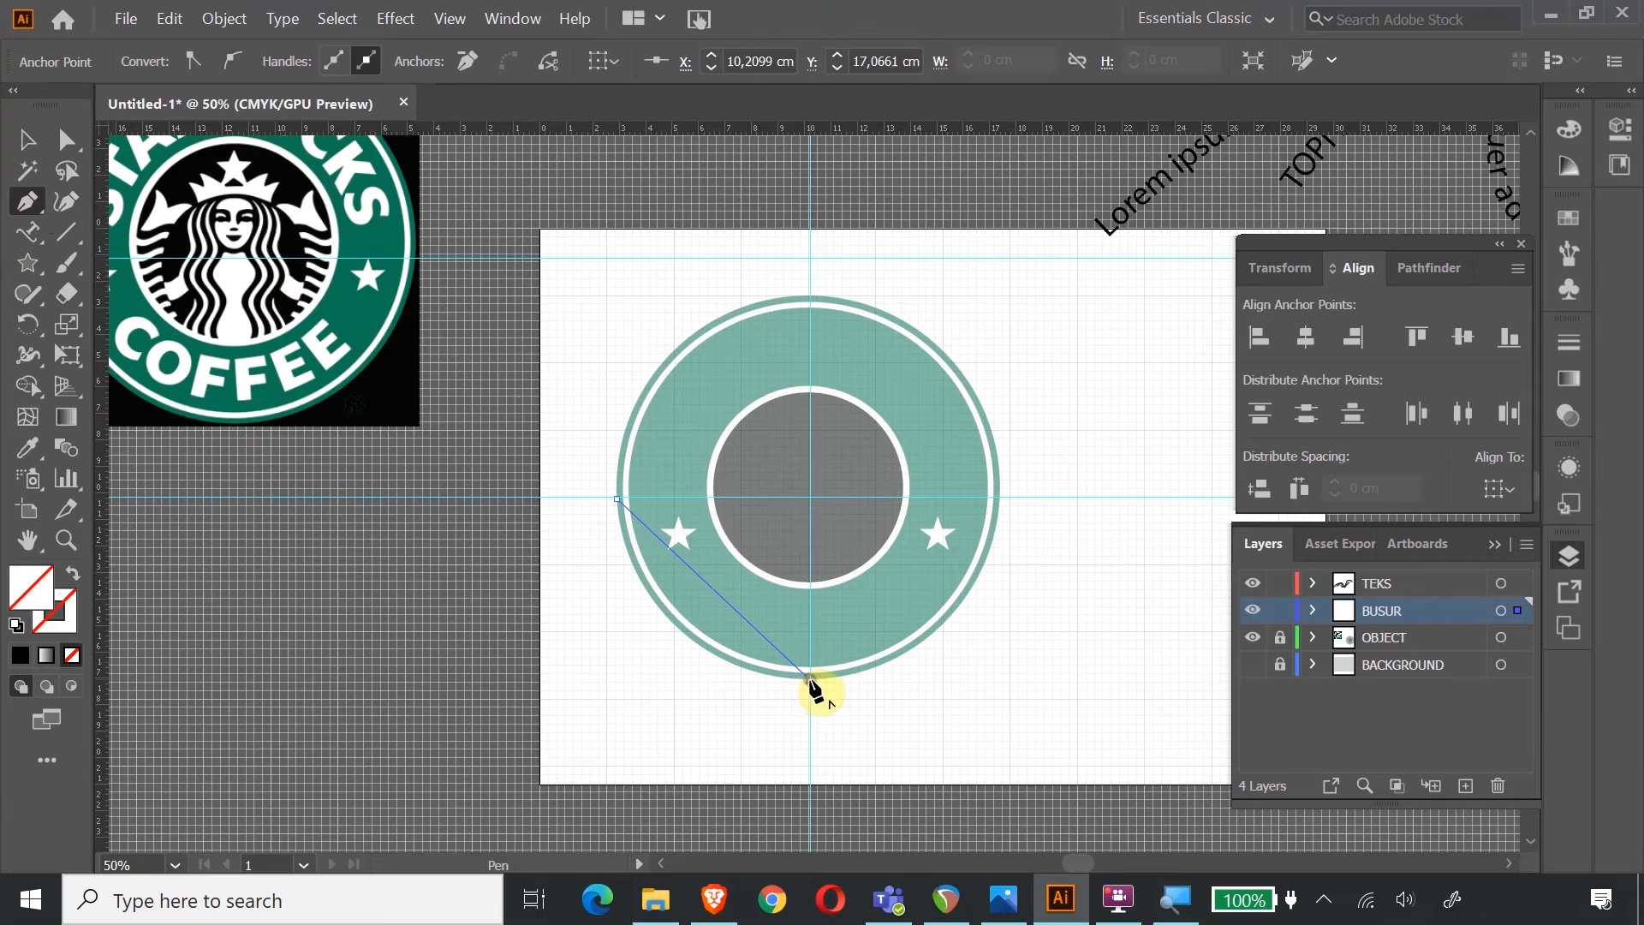
left_click(999, 496)
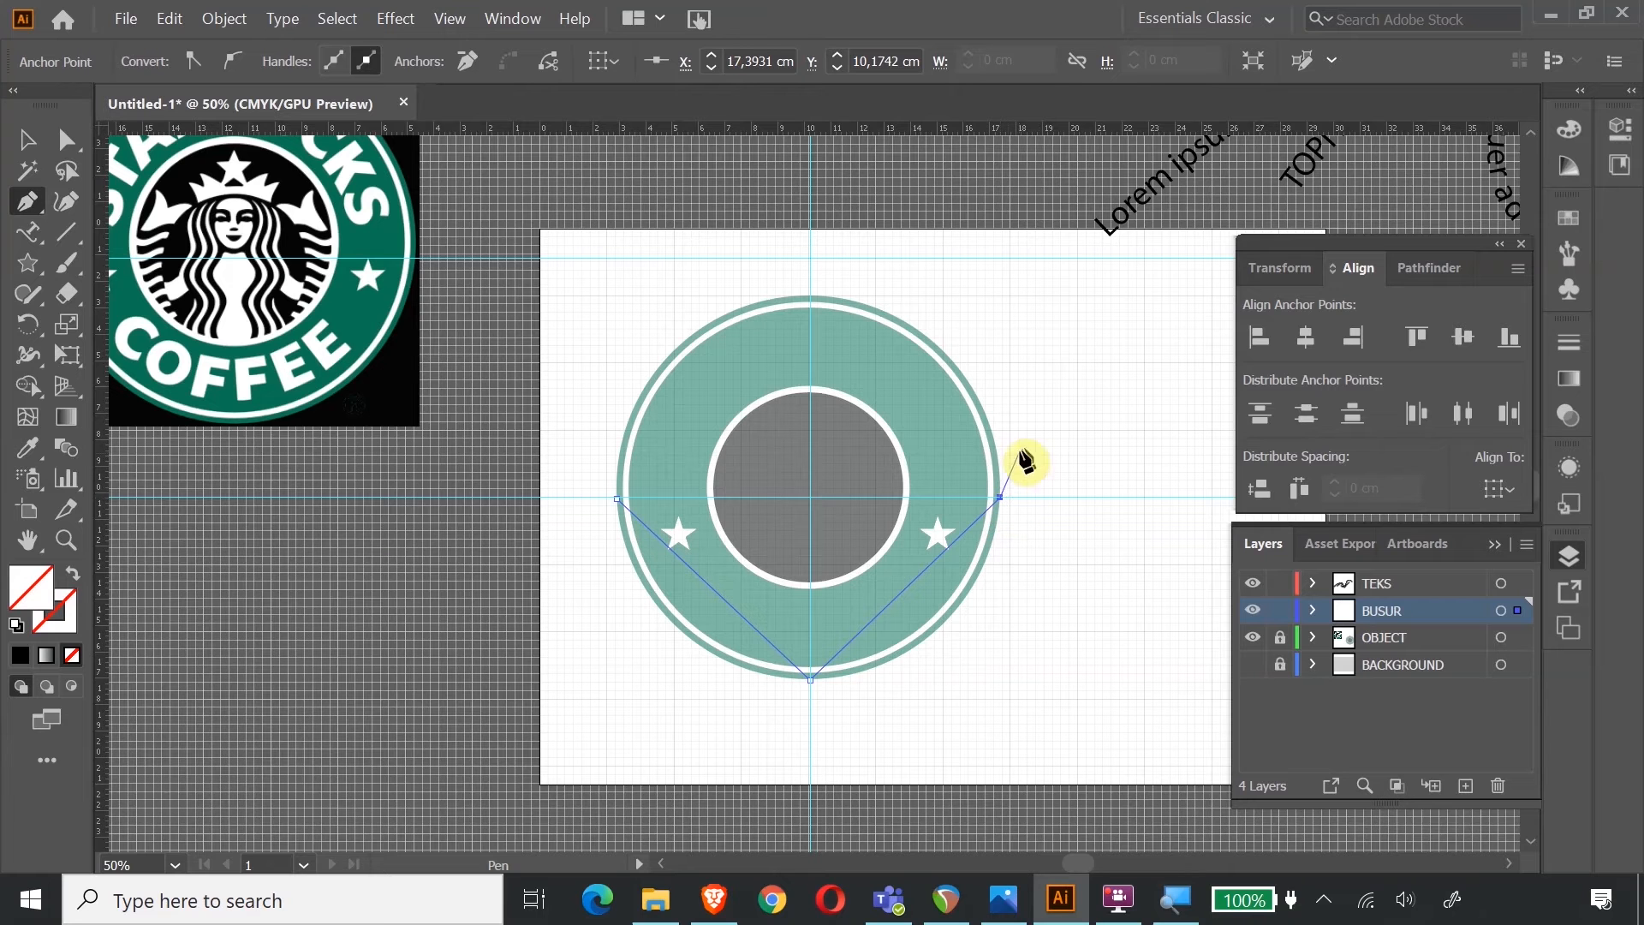
right_click(1043, 438)
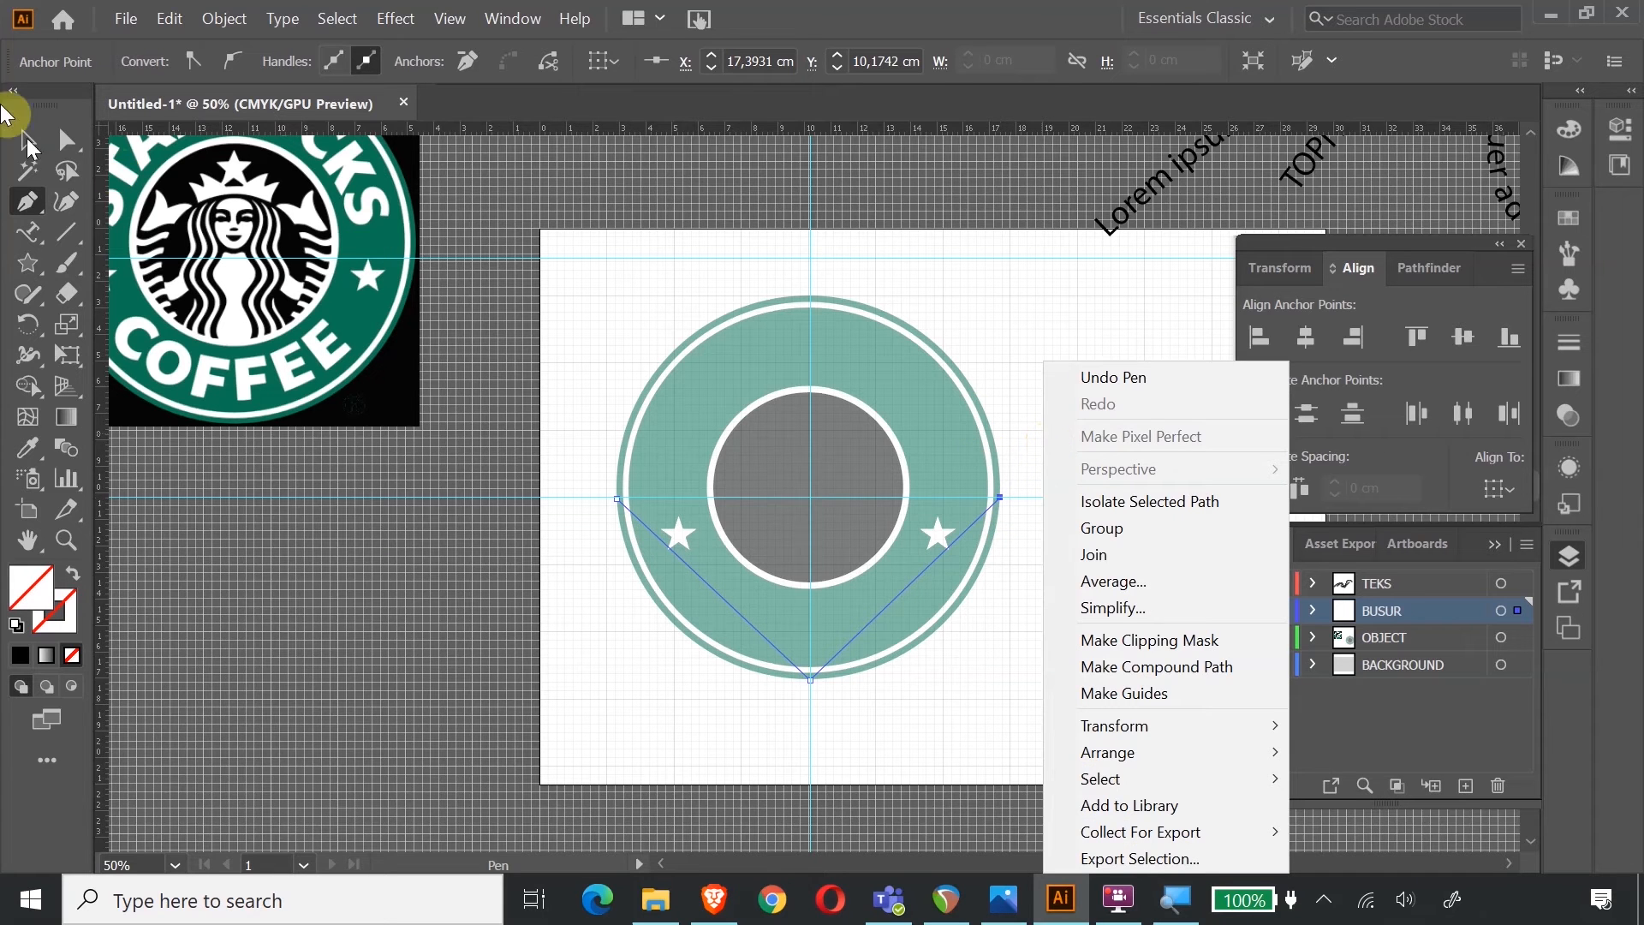
left_click(26, 147)
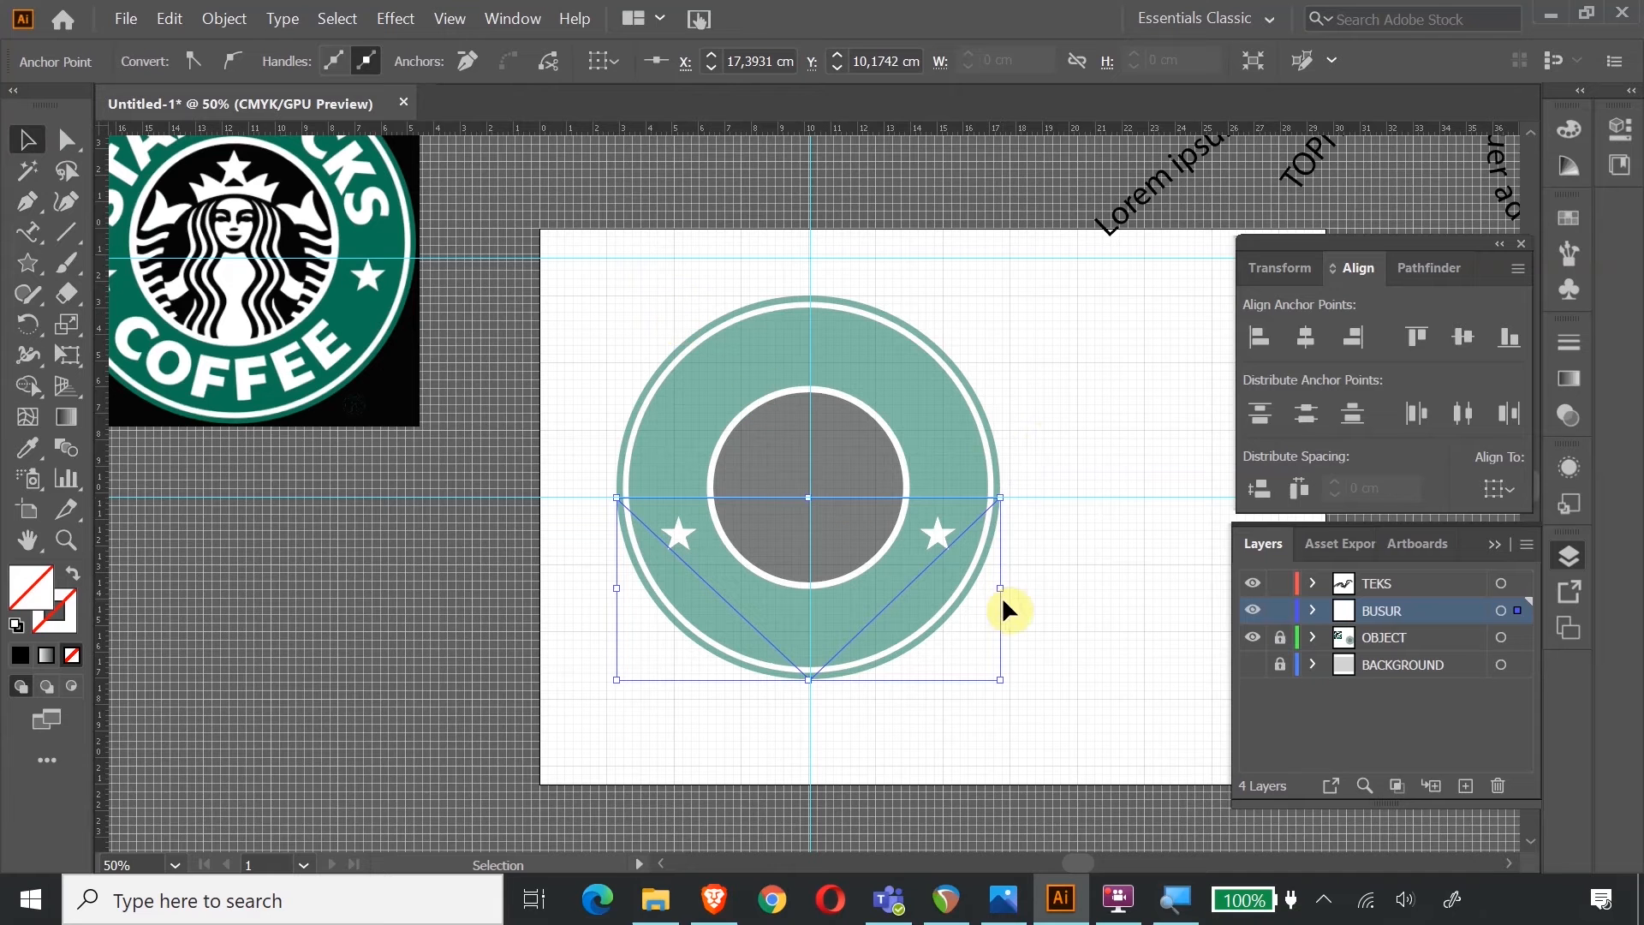
Convert the path's bottom anchor to a smooth point with horizontal handles so the path curves along the logo's lower edge.
left_click(33, 205)
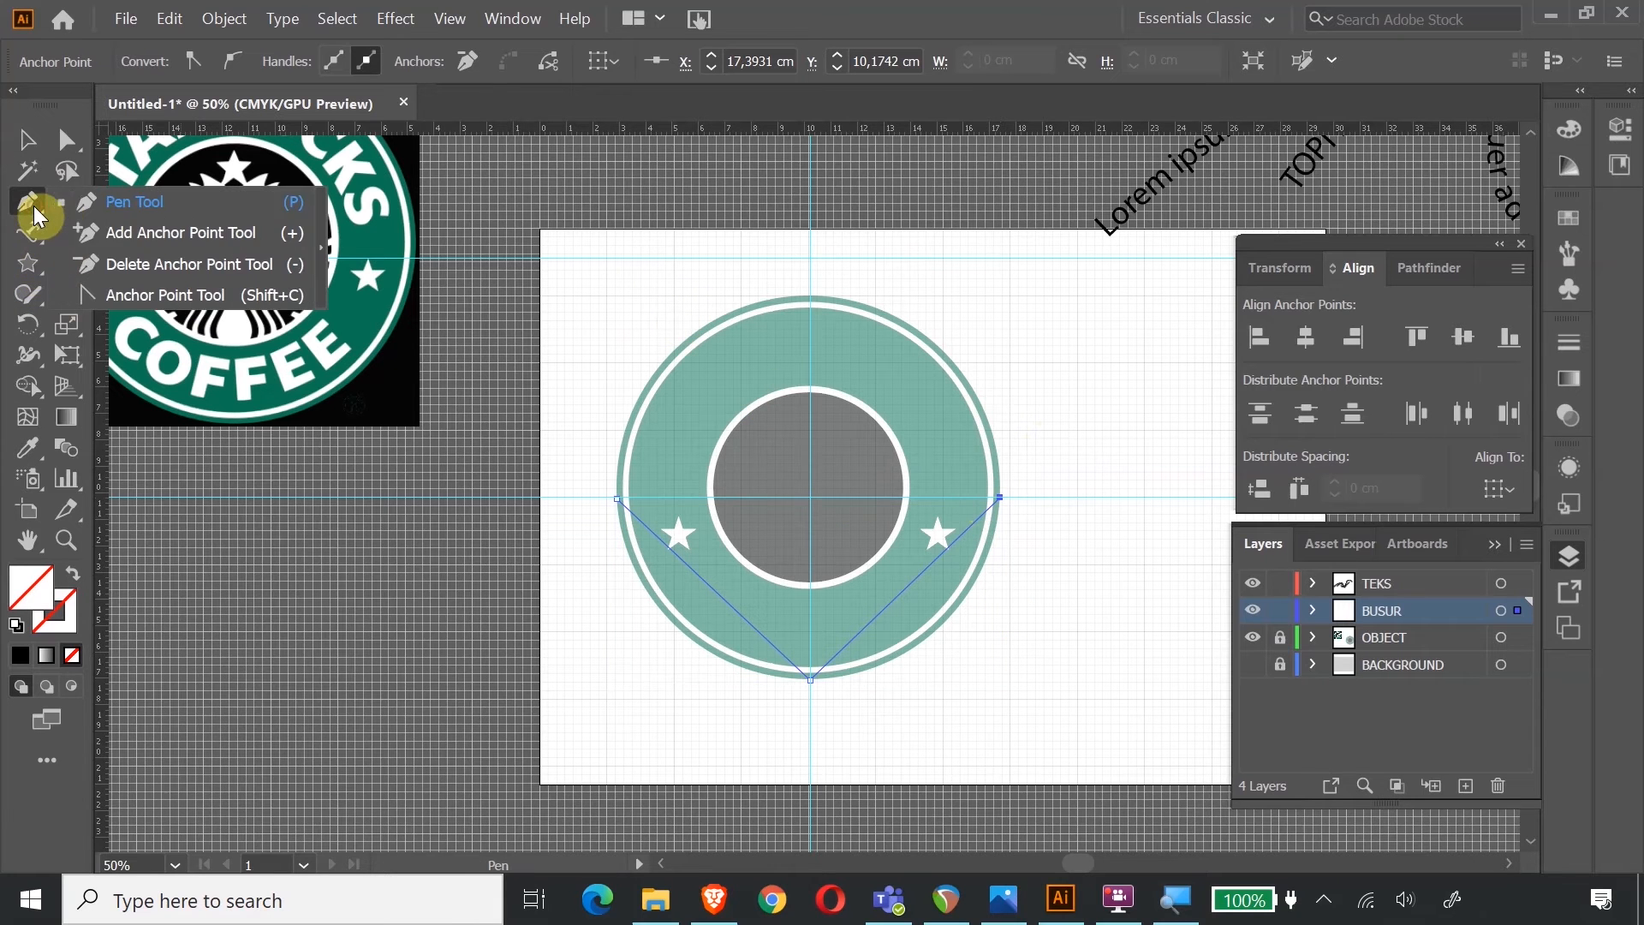
key("shift+c")
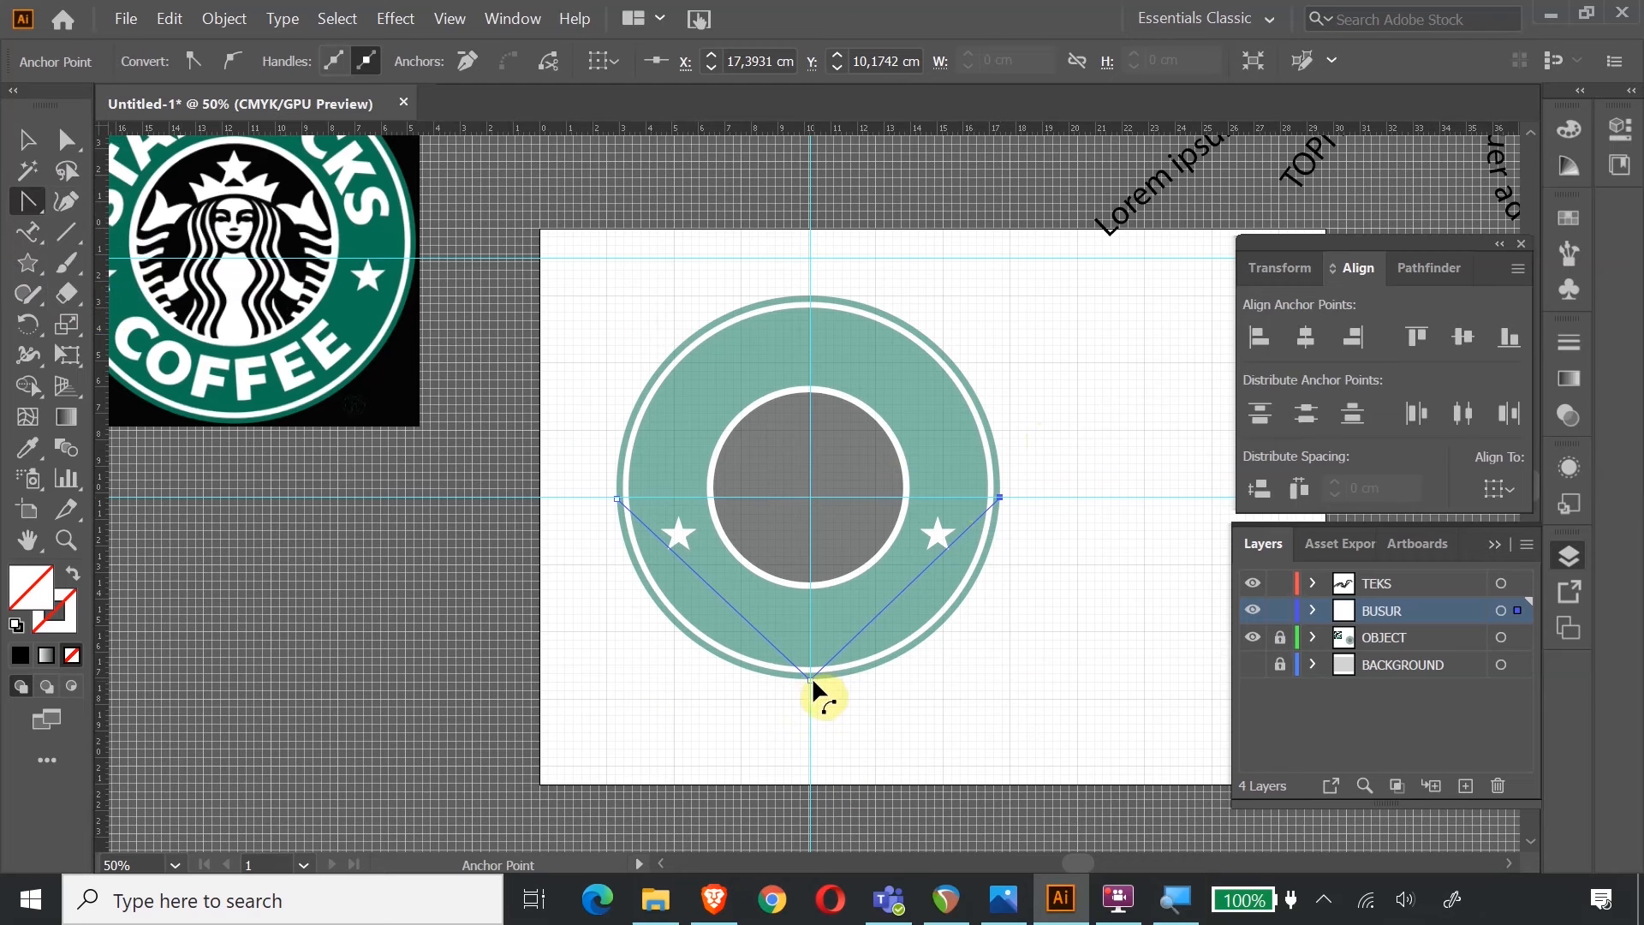
left_click_drag(810, 678, 965, 681)
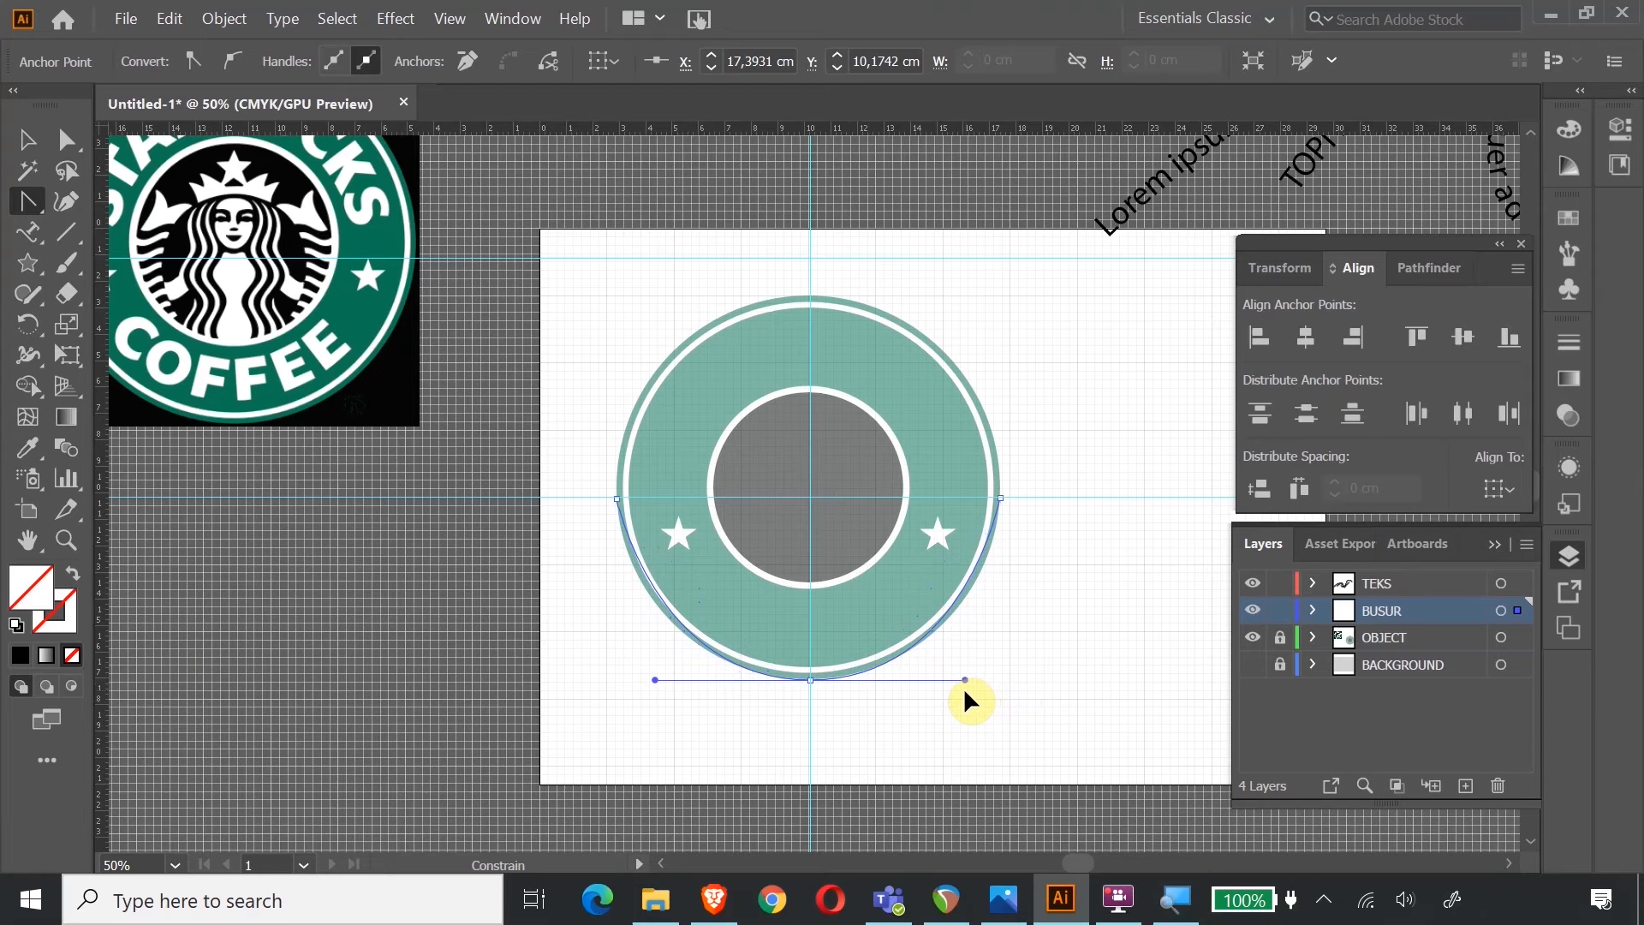
left_click_drag(964, 691, 966, 691)
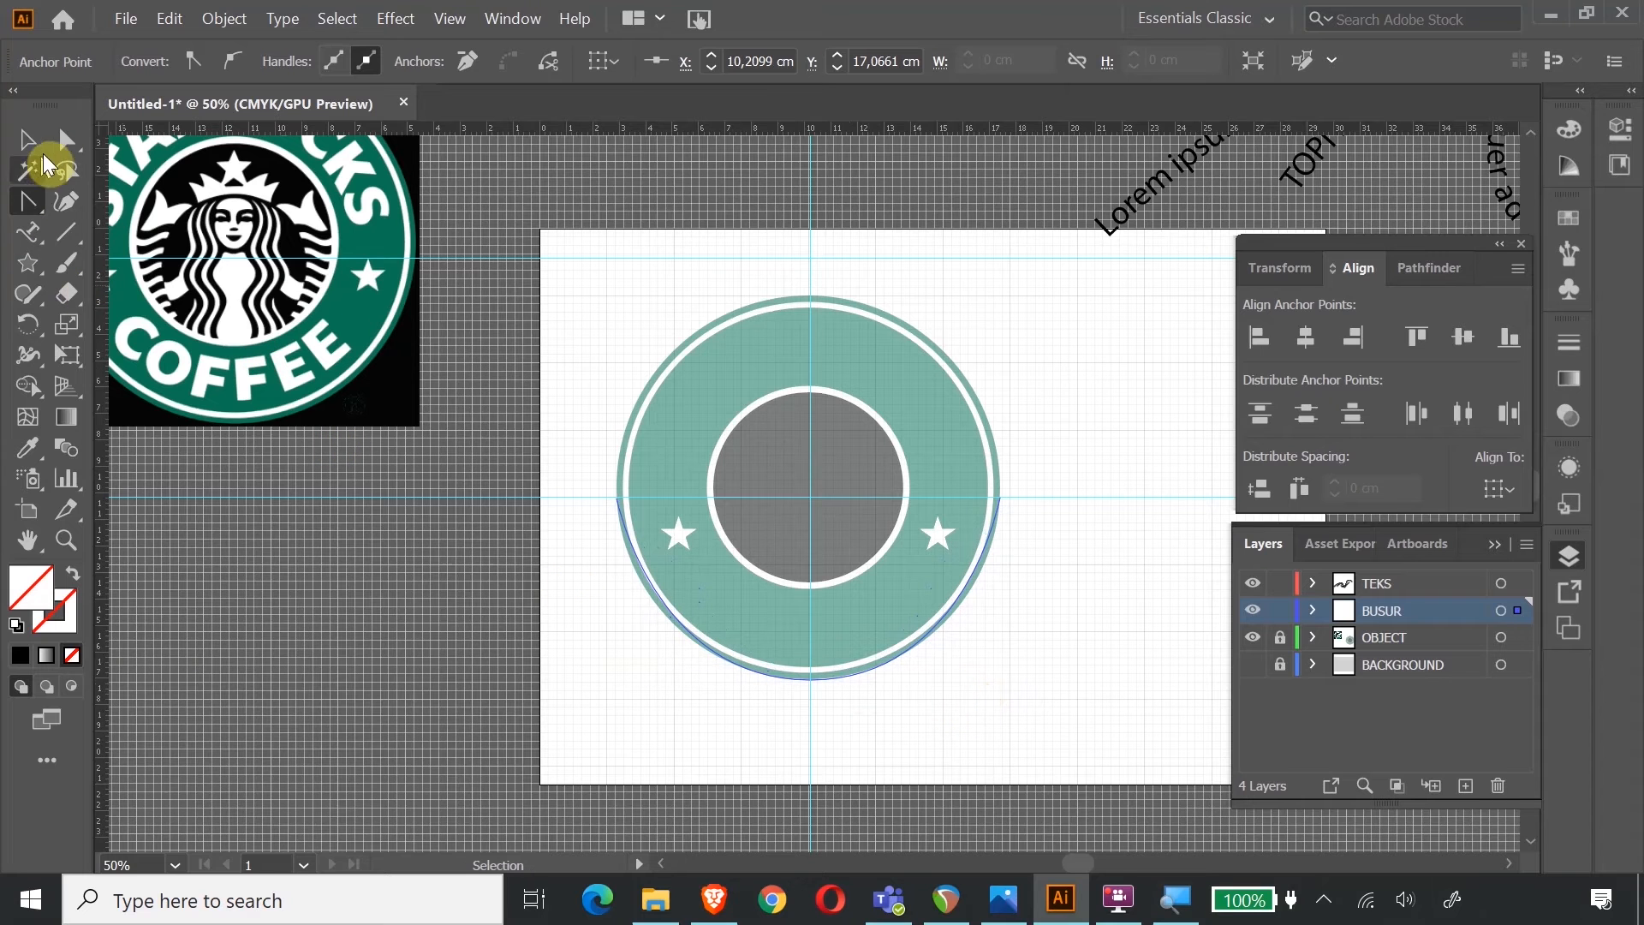
Give the arc's left end anchor vertical handles and adjust them with the bottom anchor's left handle to fit the circle's edge.
left_click(66, 139)
left_click(616, 498)
left_click(613, 500)
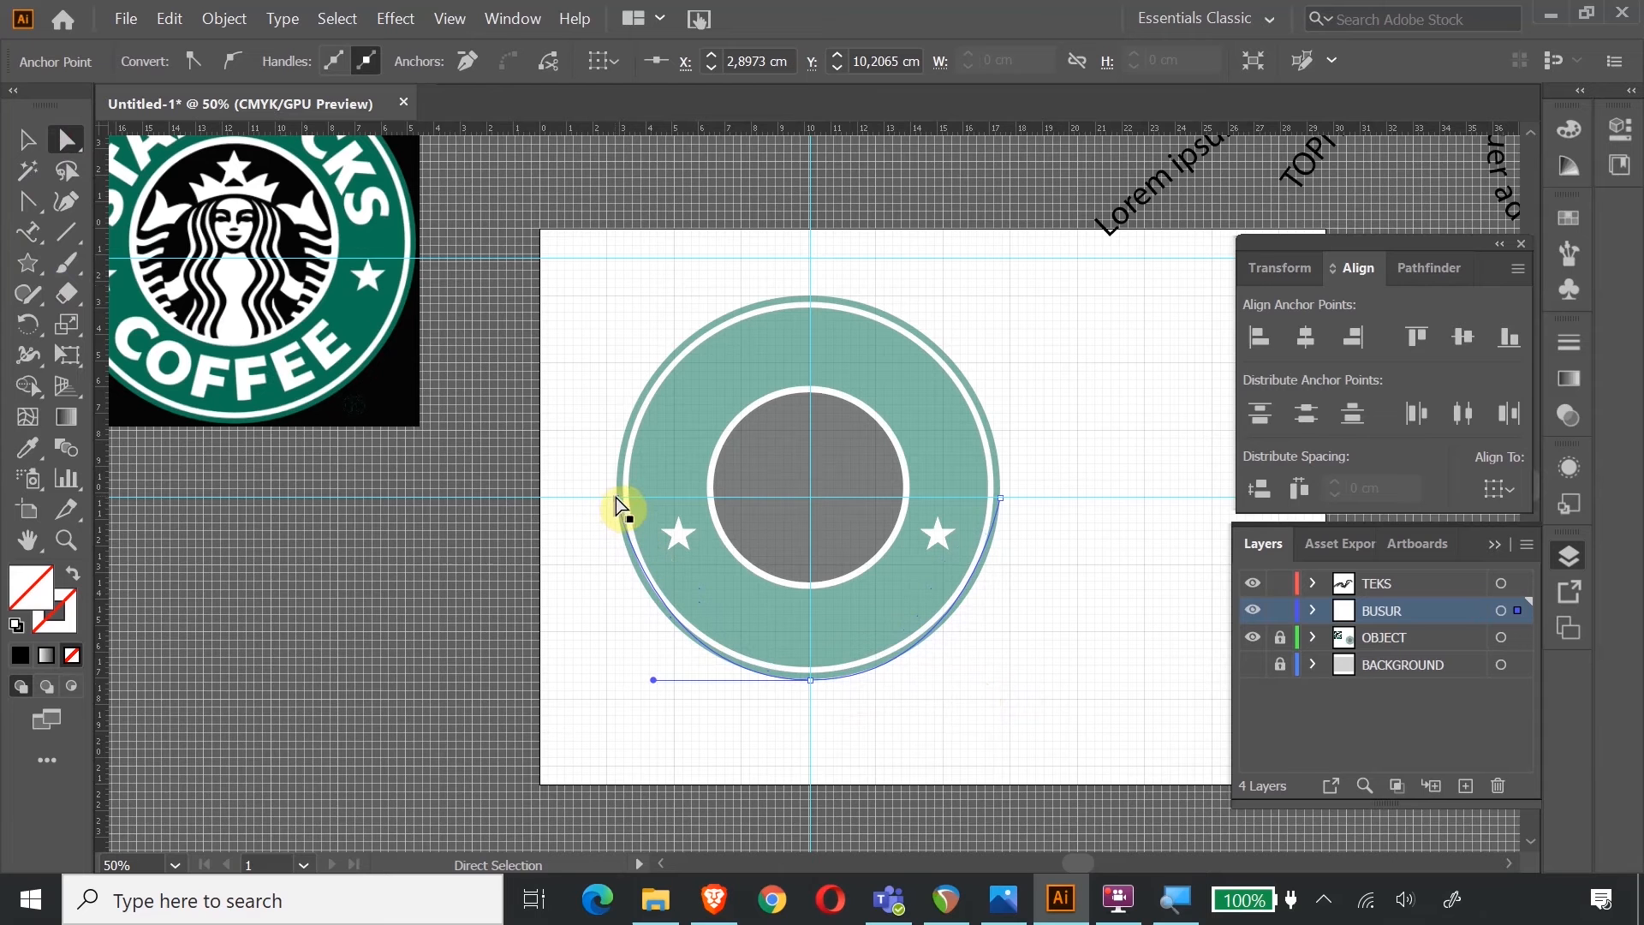
left_click(26, 201)
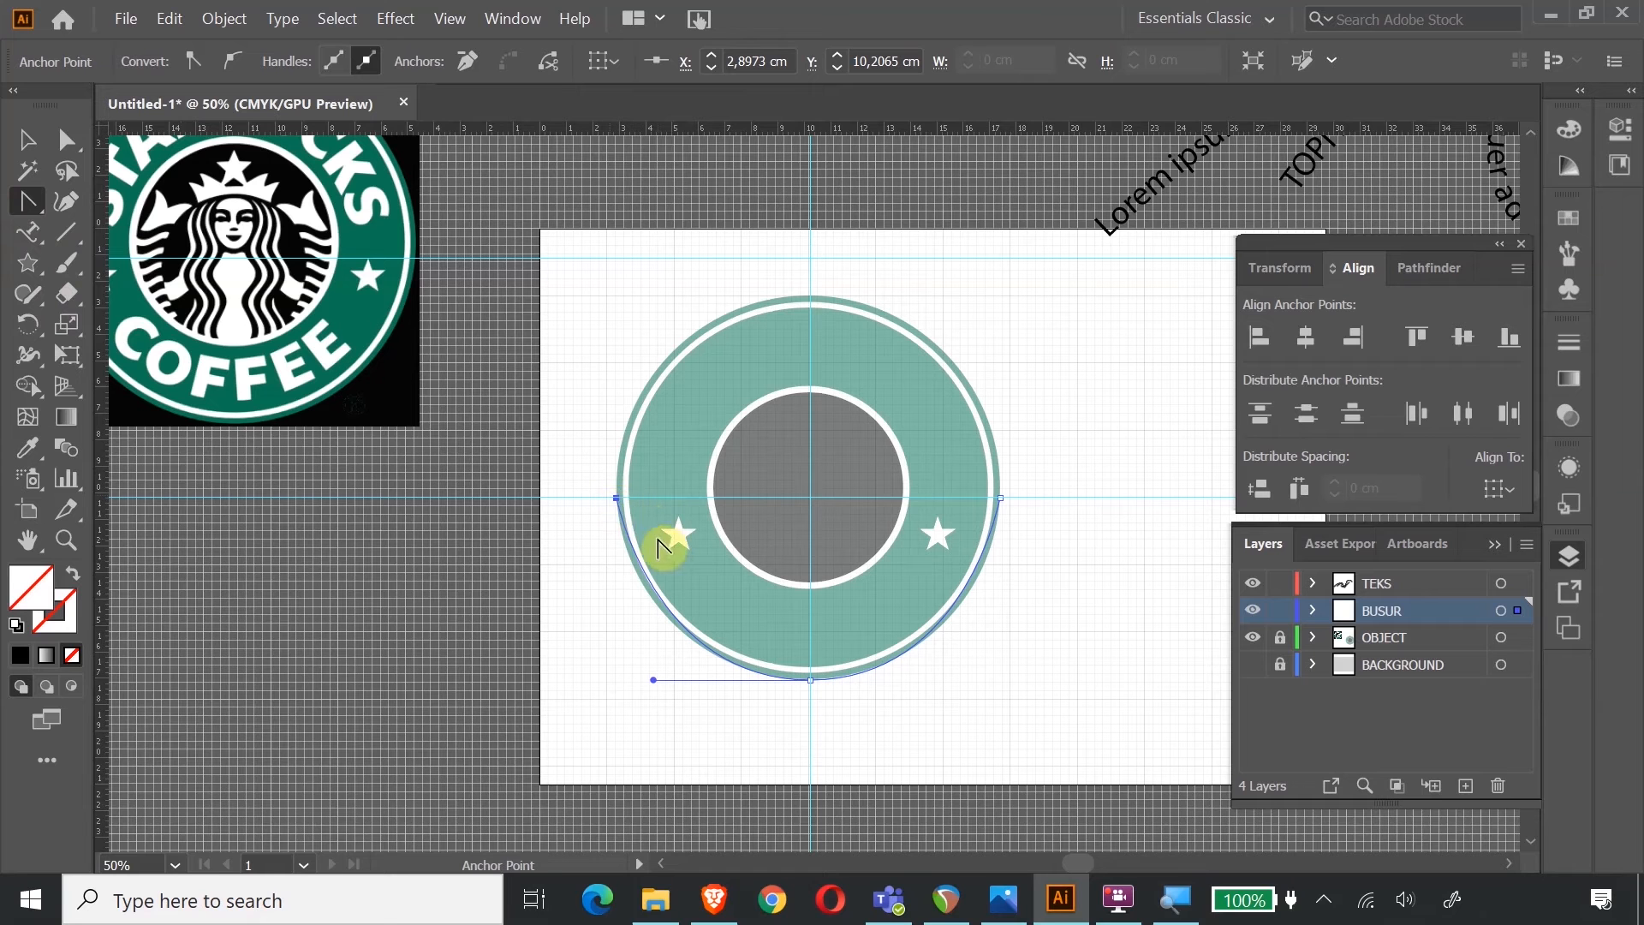
mouse_move(617, 499)
left_mouse_down()
mouse_move(613, 540)
mouse_move(616, 524)
left_mouse_up()
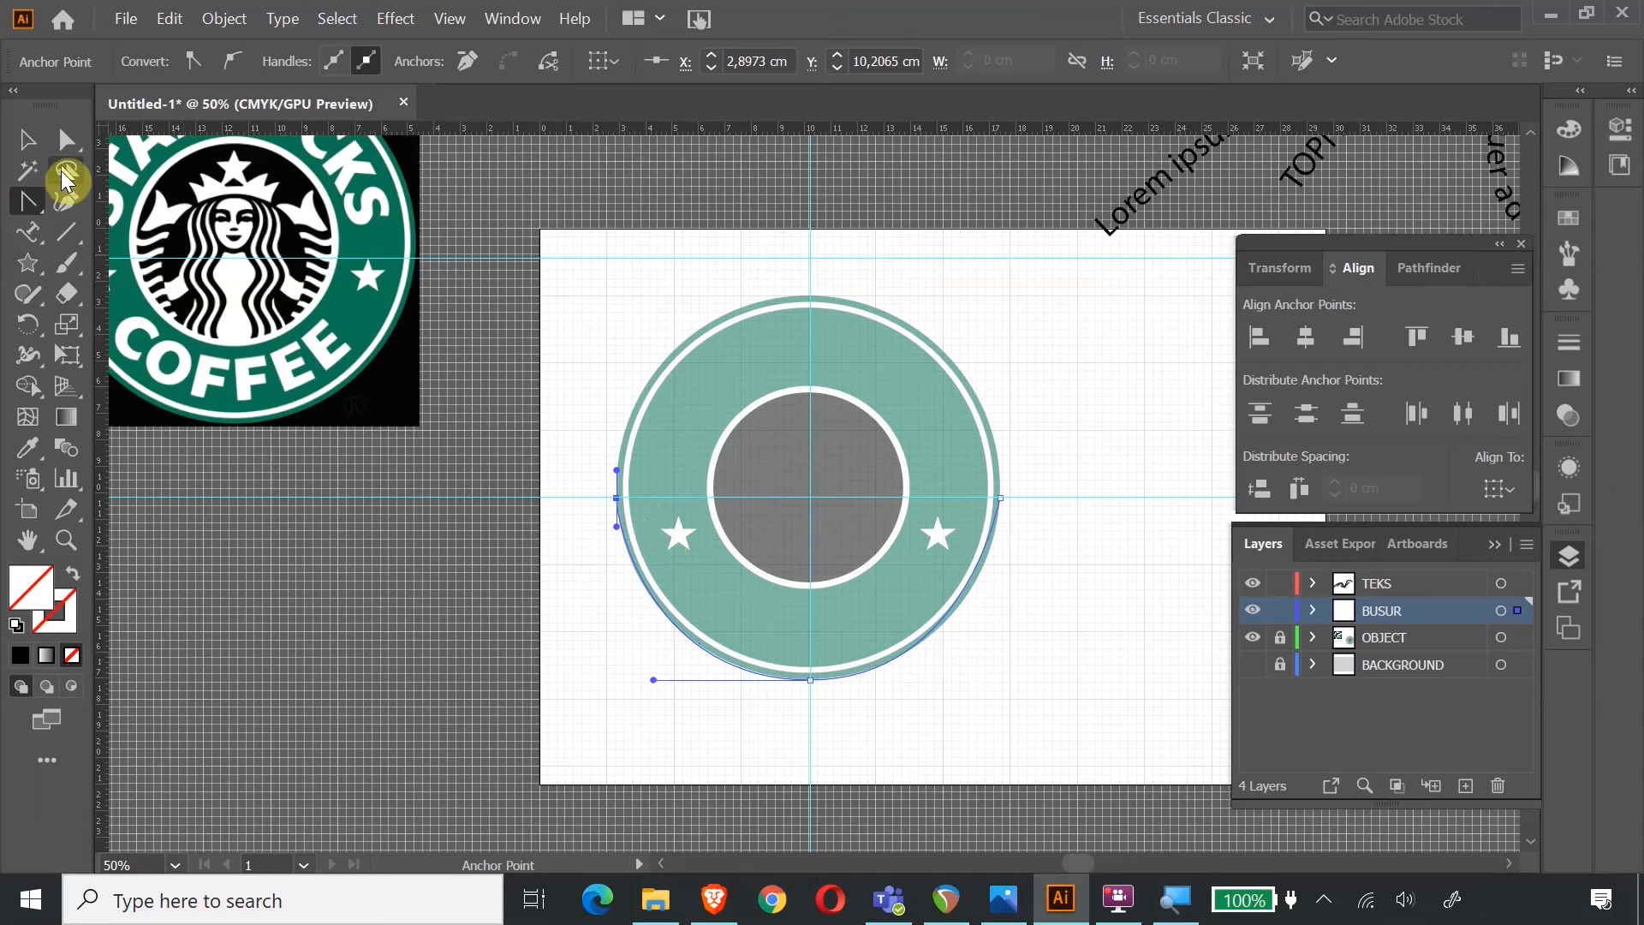
left_click(67, 139)
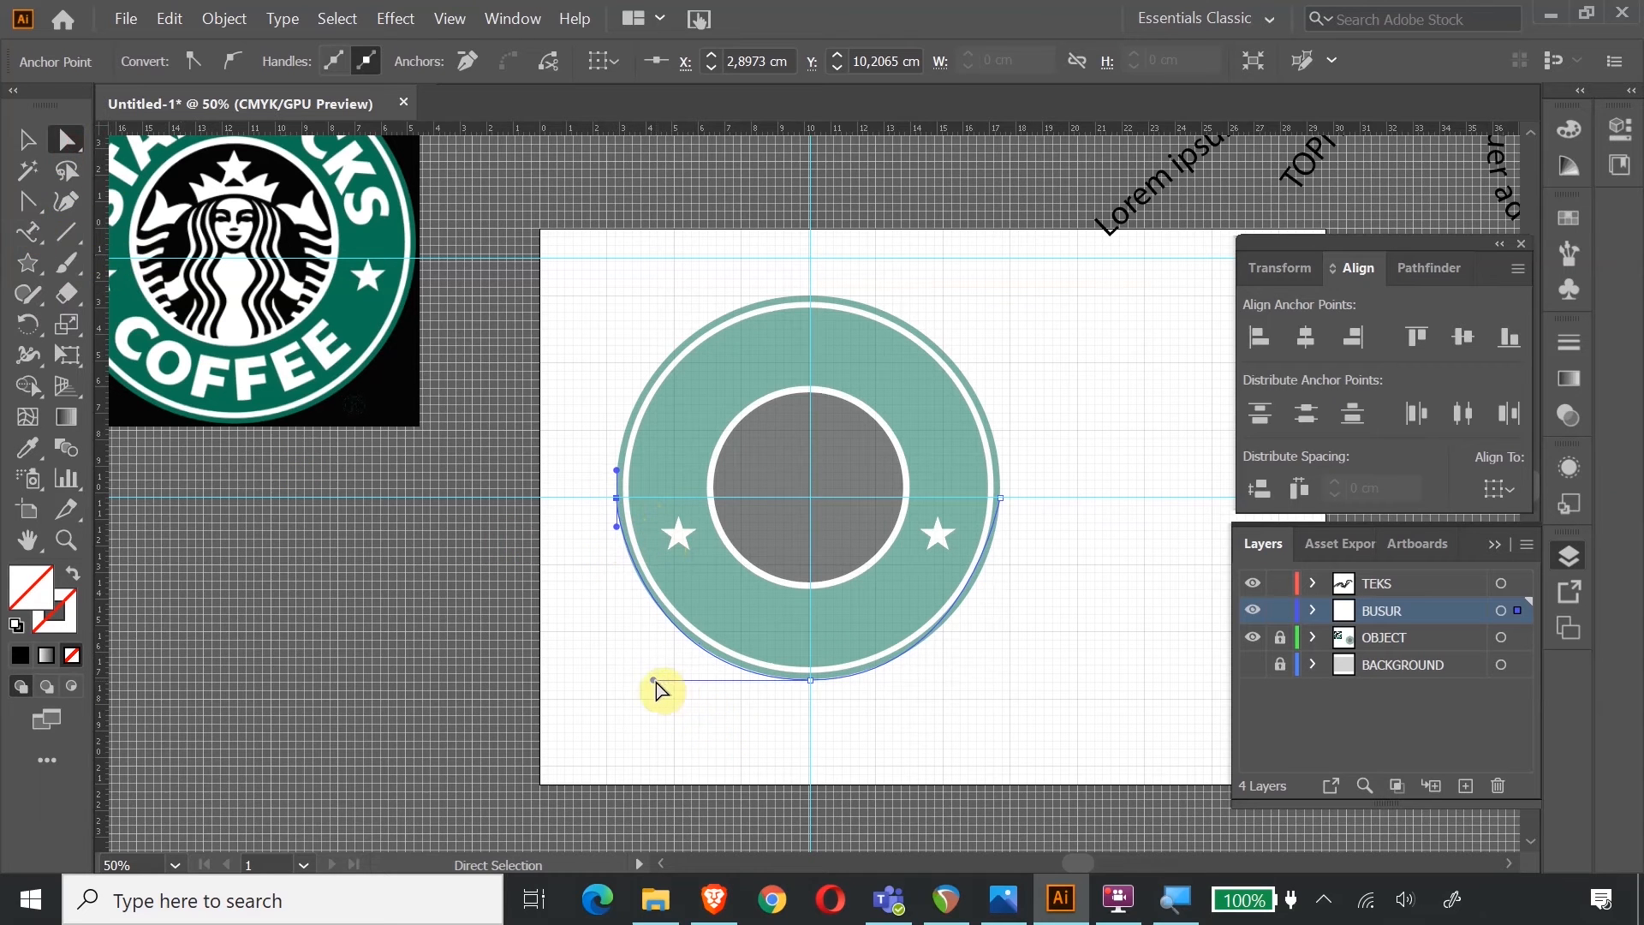
left_click_drag(654, 678, 666, 680)
left_click(618, 524)
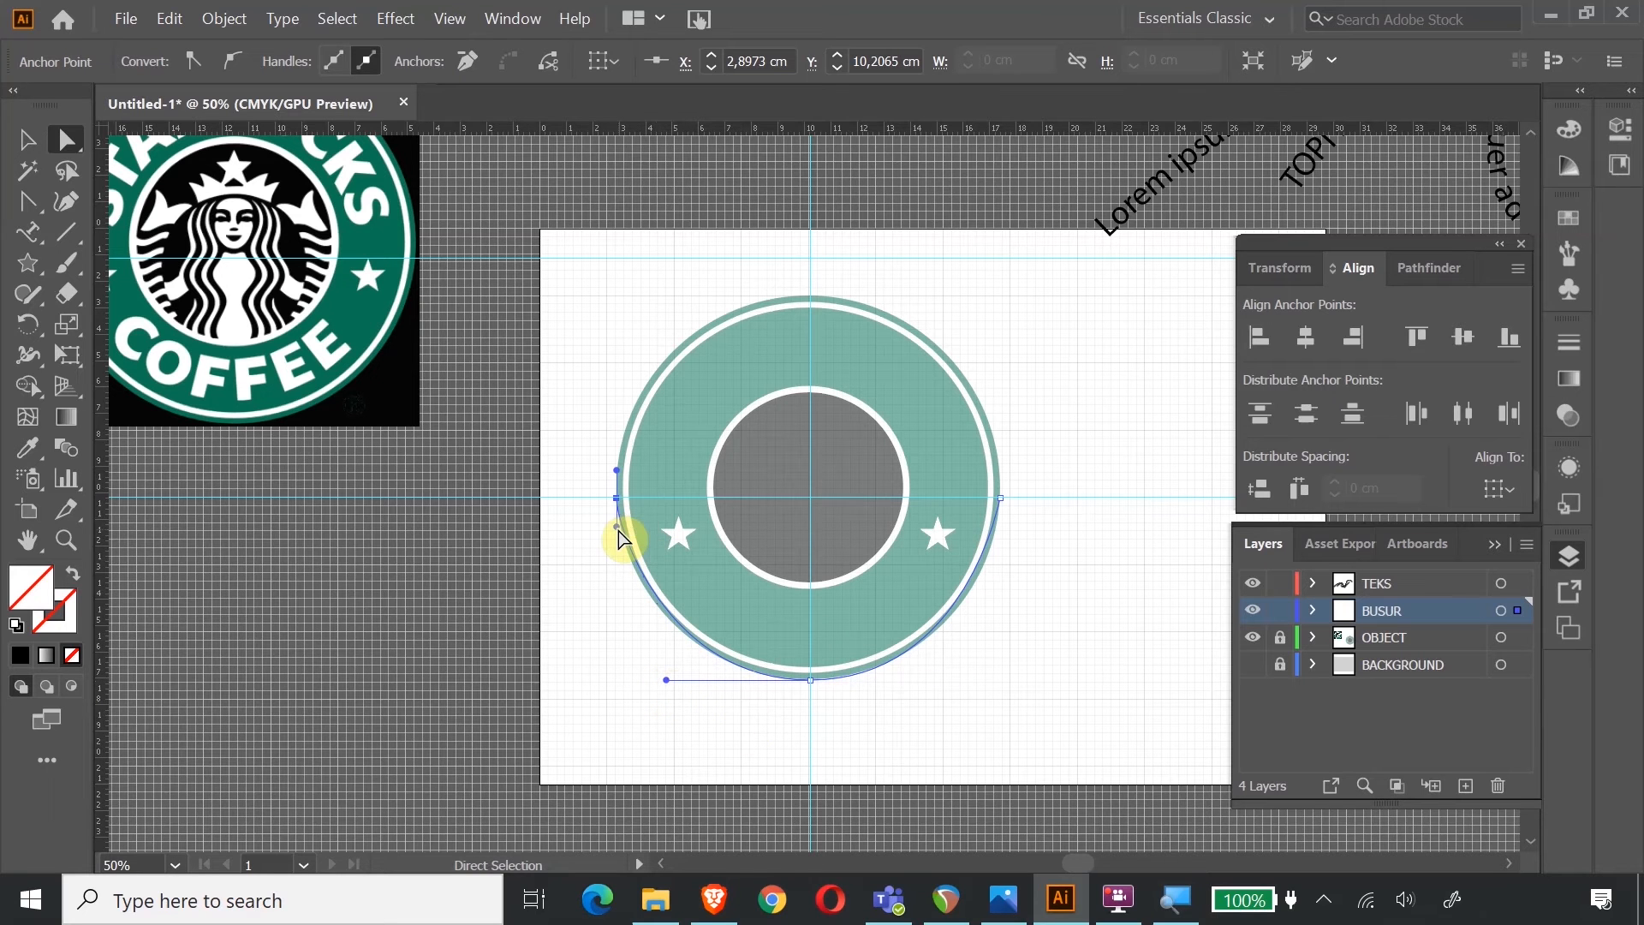
left_click_drag(617, 525, 617, 544)
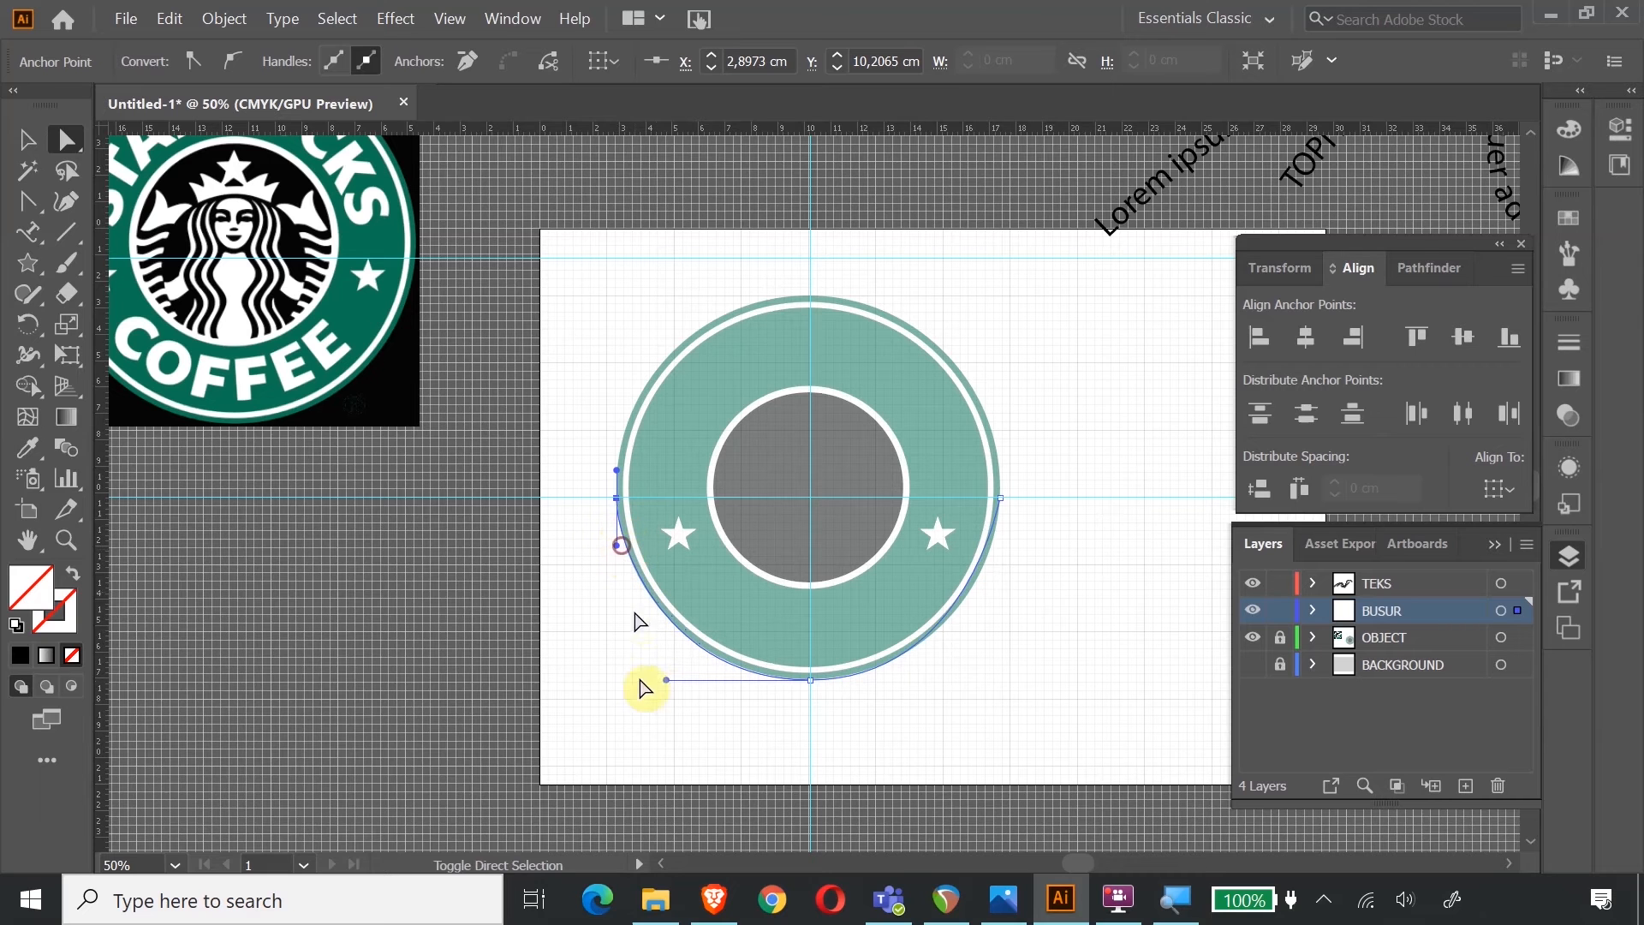
left_click_drag(667, 680, 667, 680)
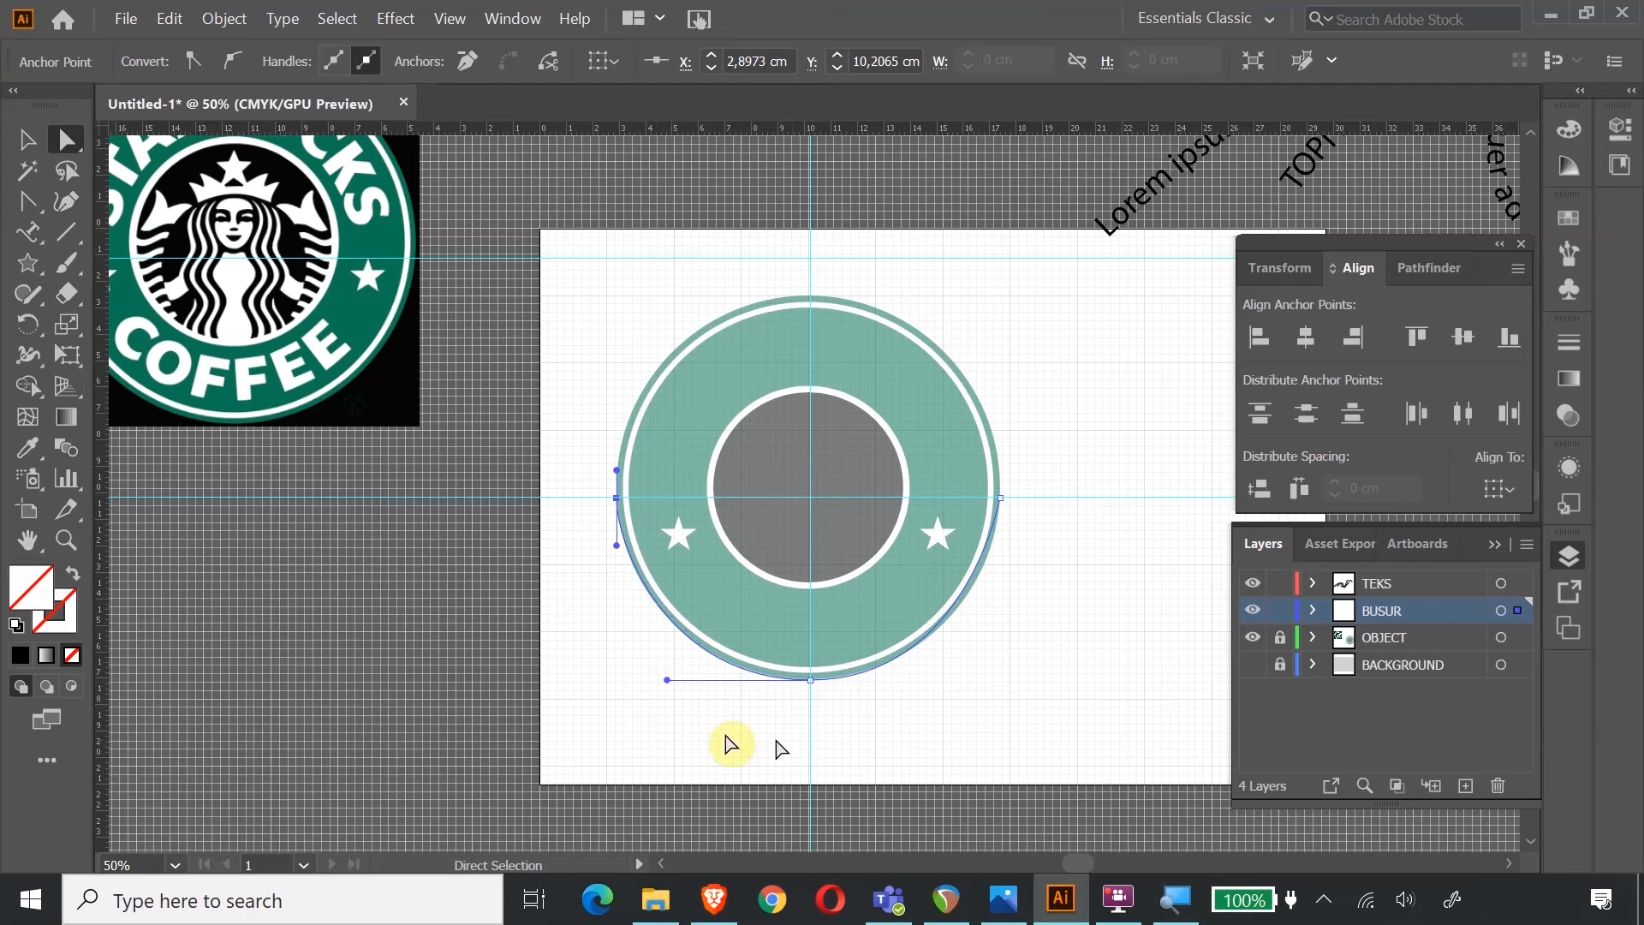
Give the arc path along the logo's lower edge a dark red 661E1E stroke.
left_click(66, 540)
left_click_drag(782, 606, 993, 638)
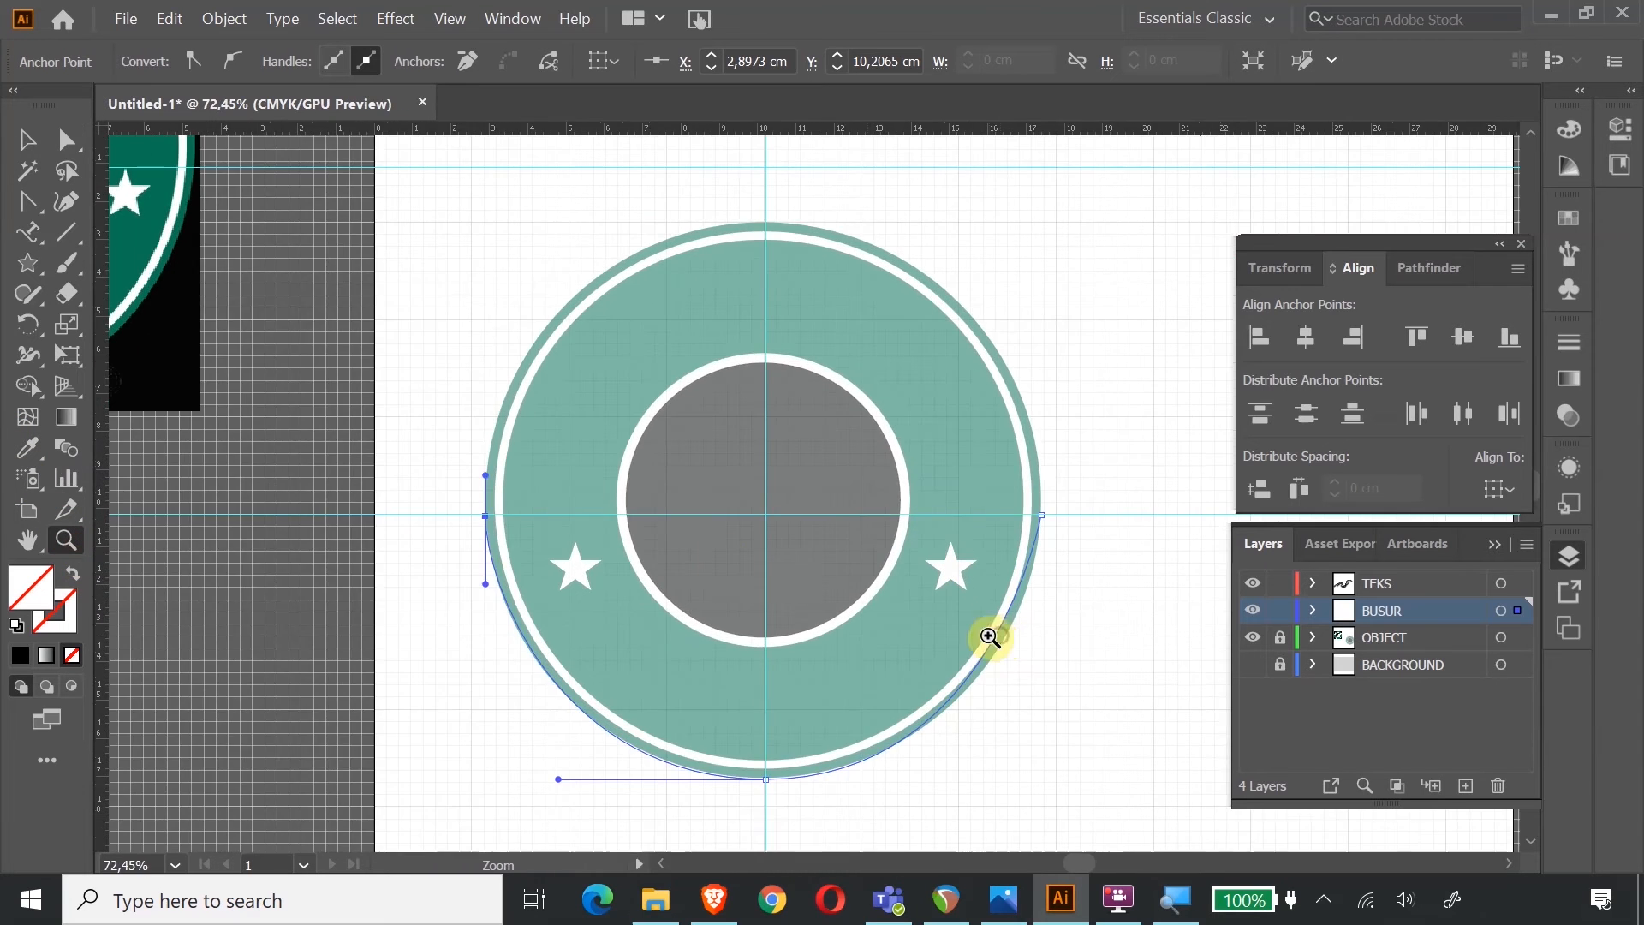
left_click(27, 138)
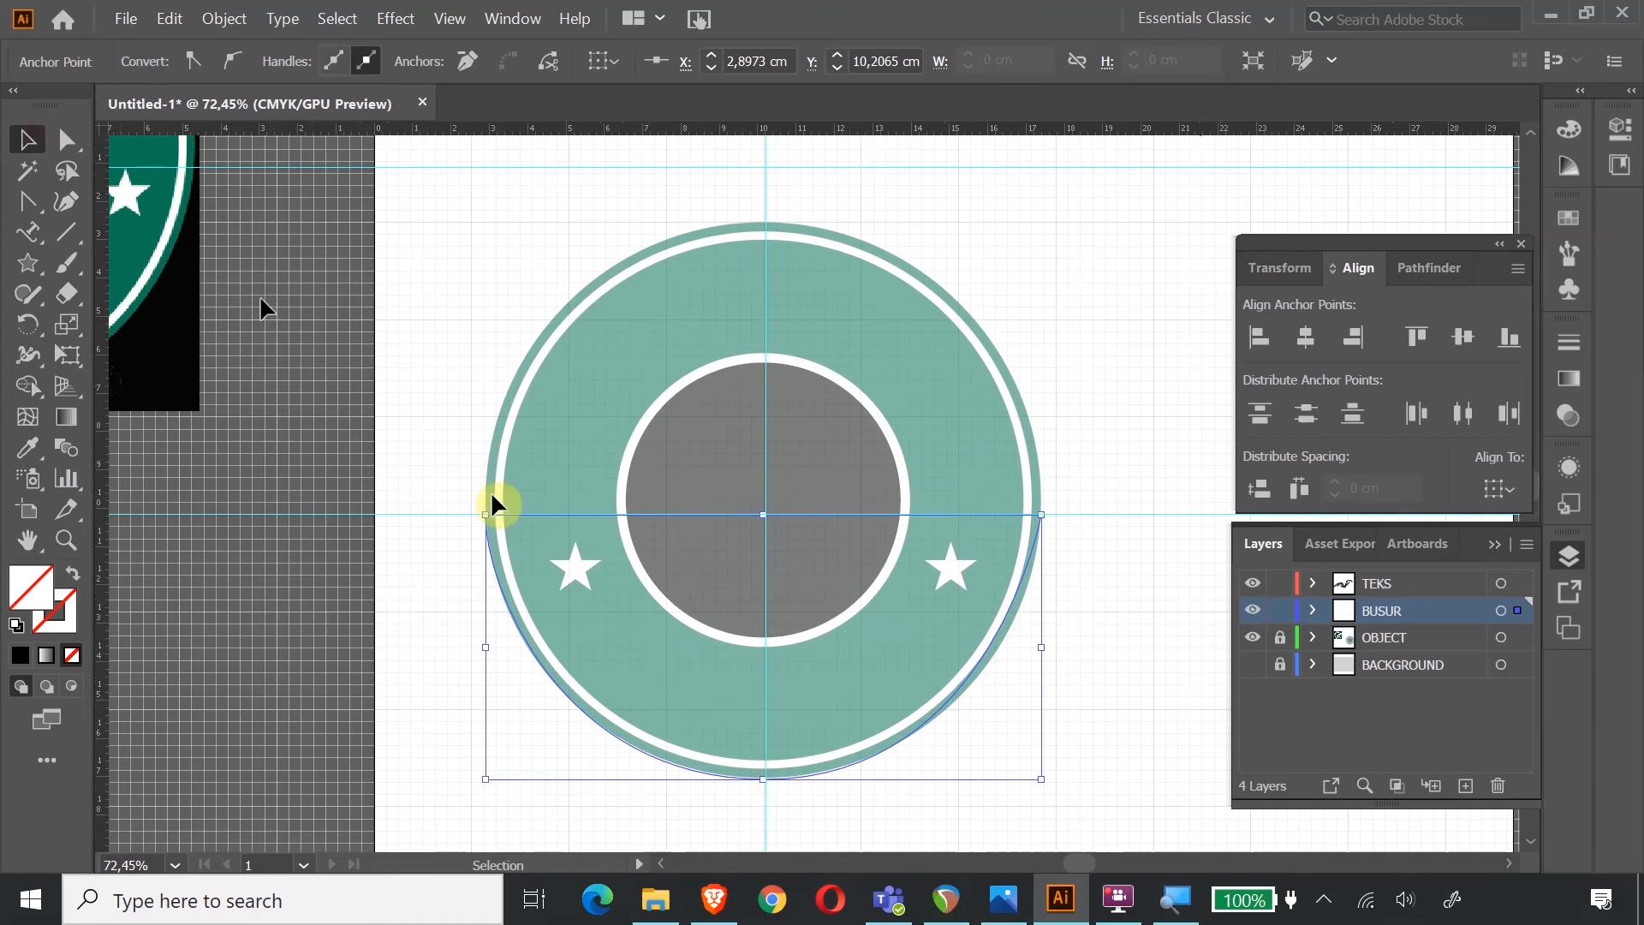
left_click(66, 622)
double_click(66, 623)
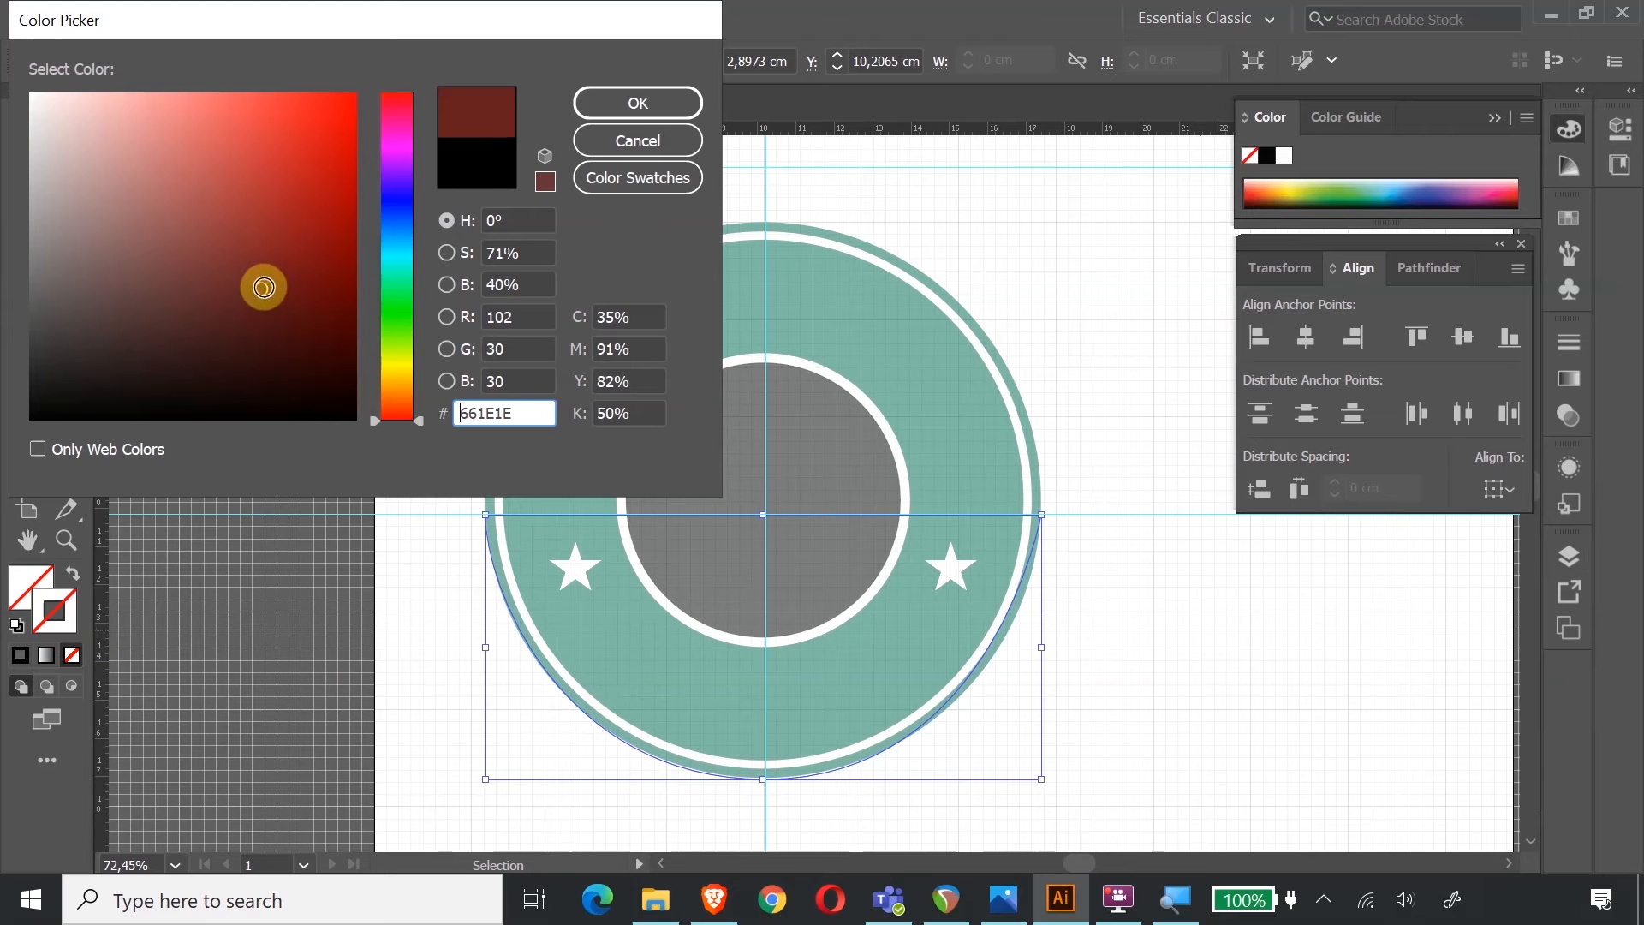
left_click(620, 102)
left_click(27, 140)
left_click(213, 685)
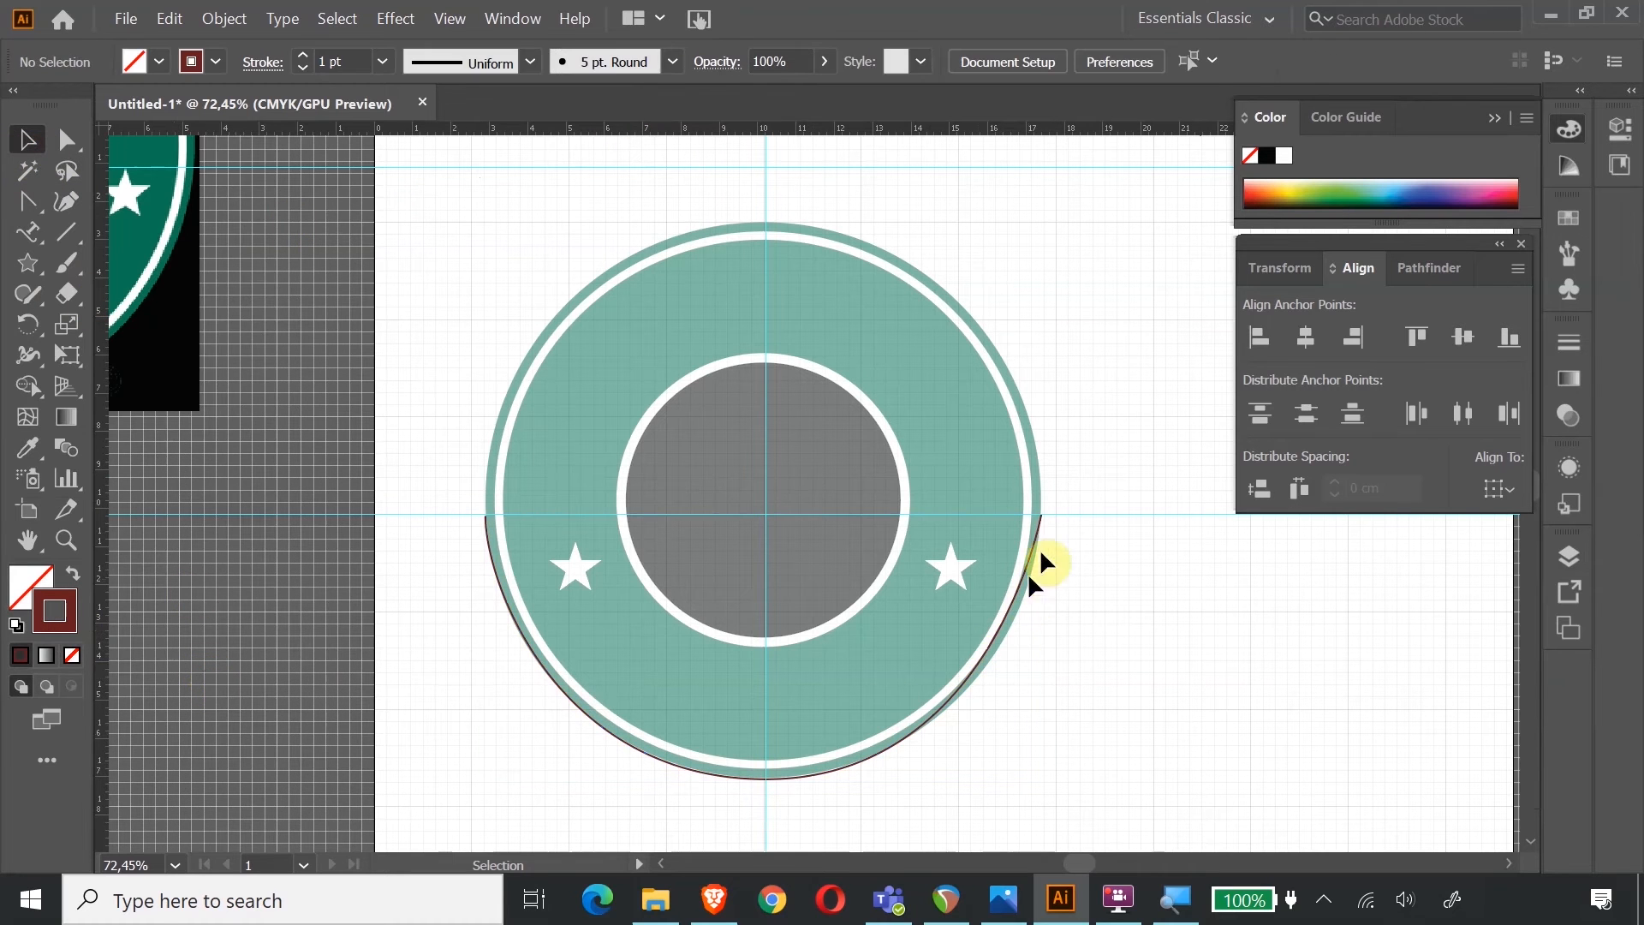
Give the arc's right end anchor vertical handles and adjust them with the bottom anchor's right handle to fit the circle's edge.
left_click(790, 776)
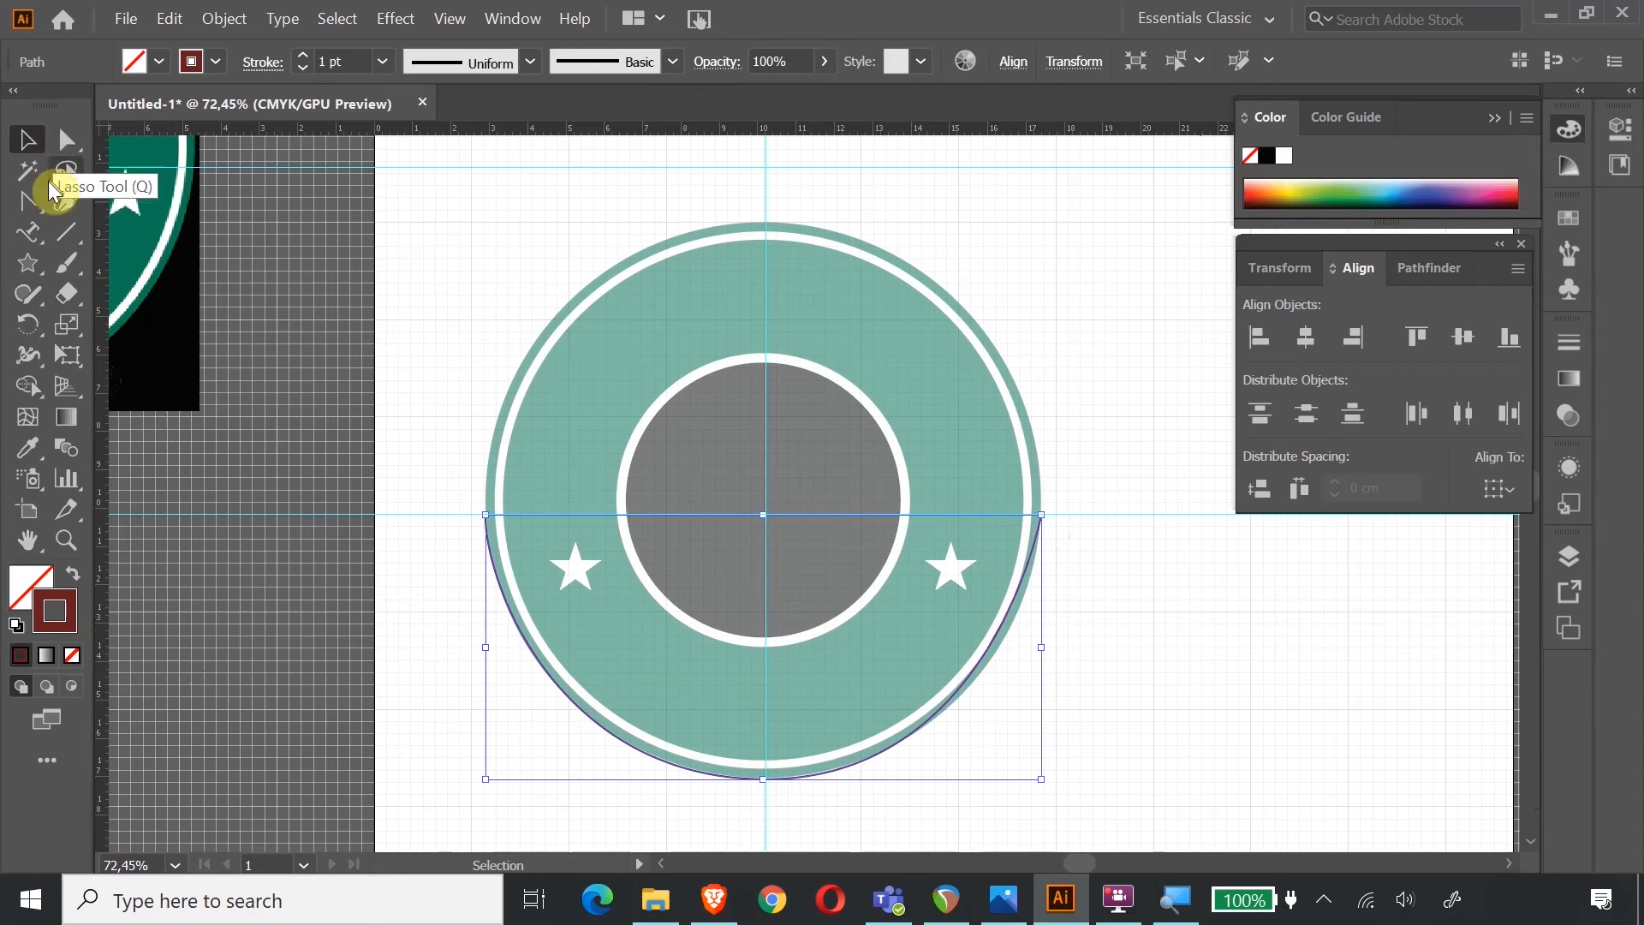
left_click(27, 204)
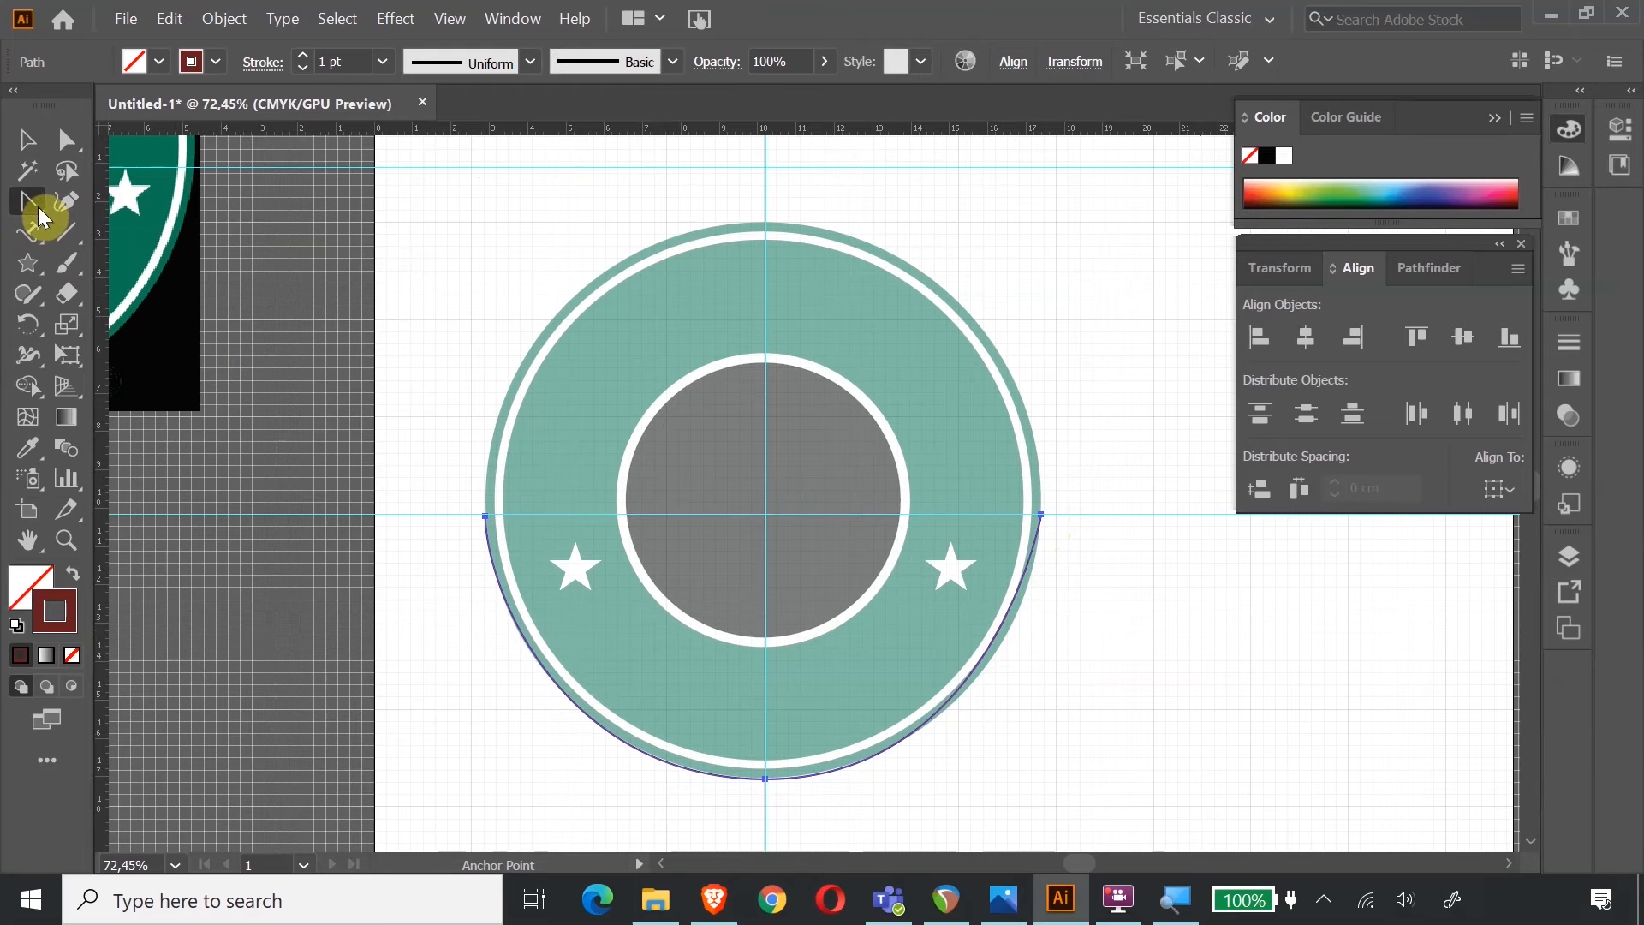
left_click_drag(1042, 515, 1041, 469)
left_click(70, 144)
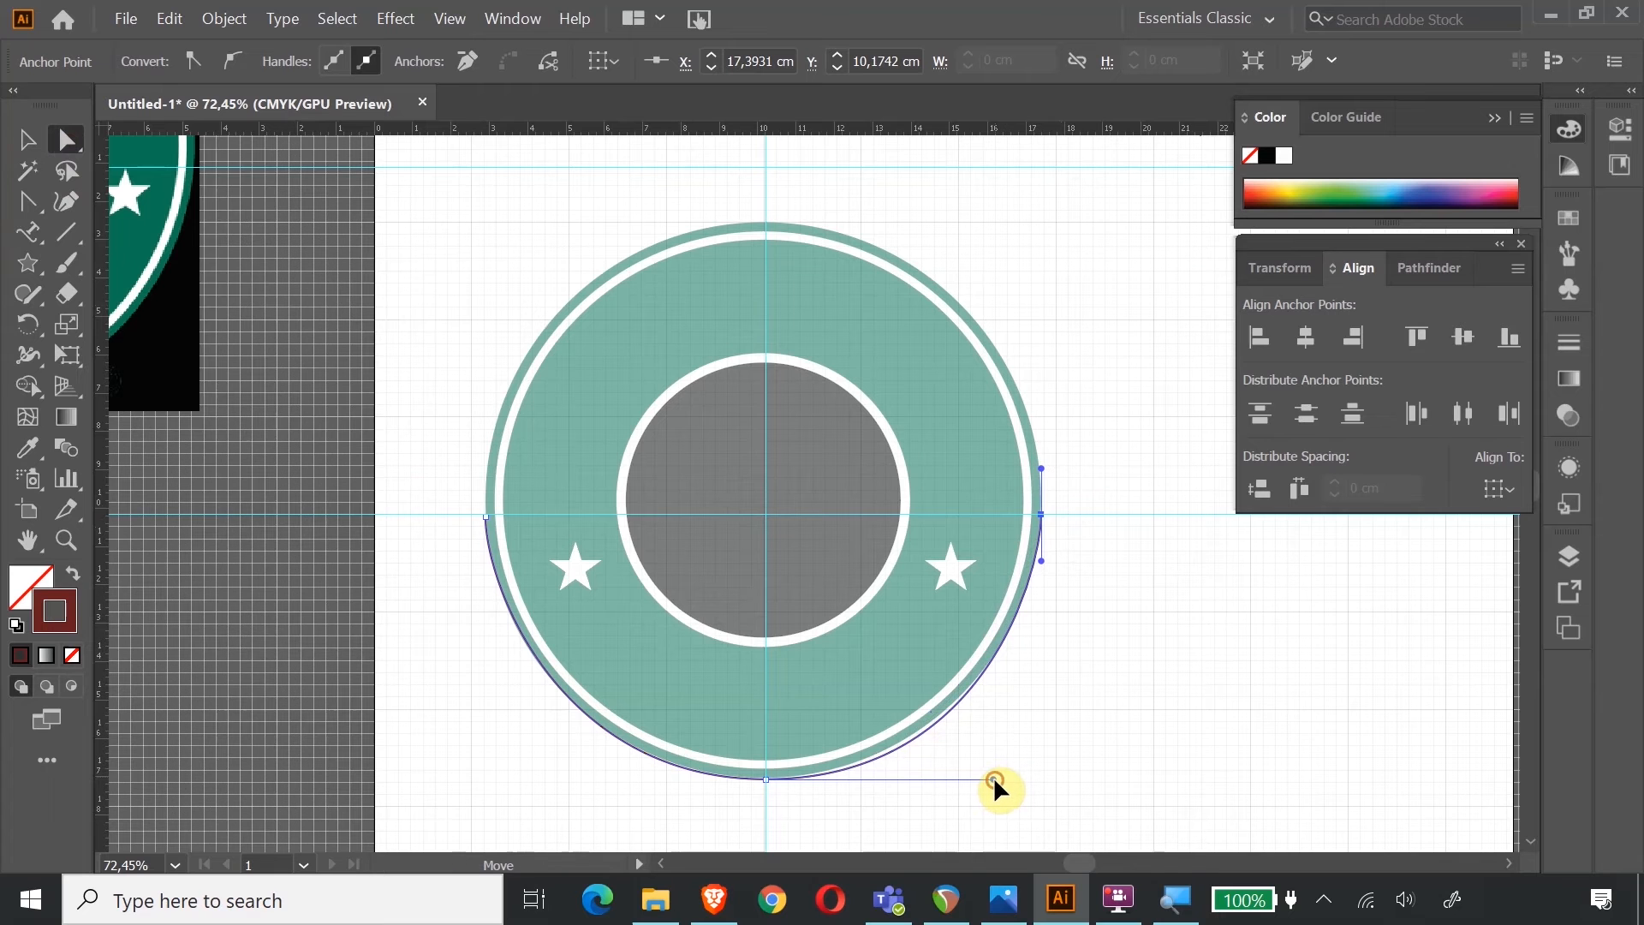
left_click_drag(993, 777, 978, 777)
left_click(1040, 563)
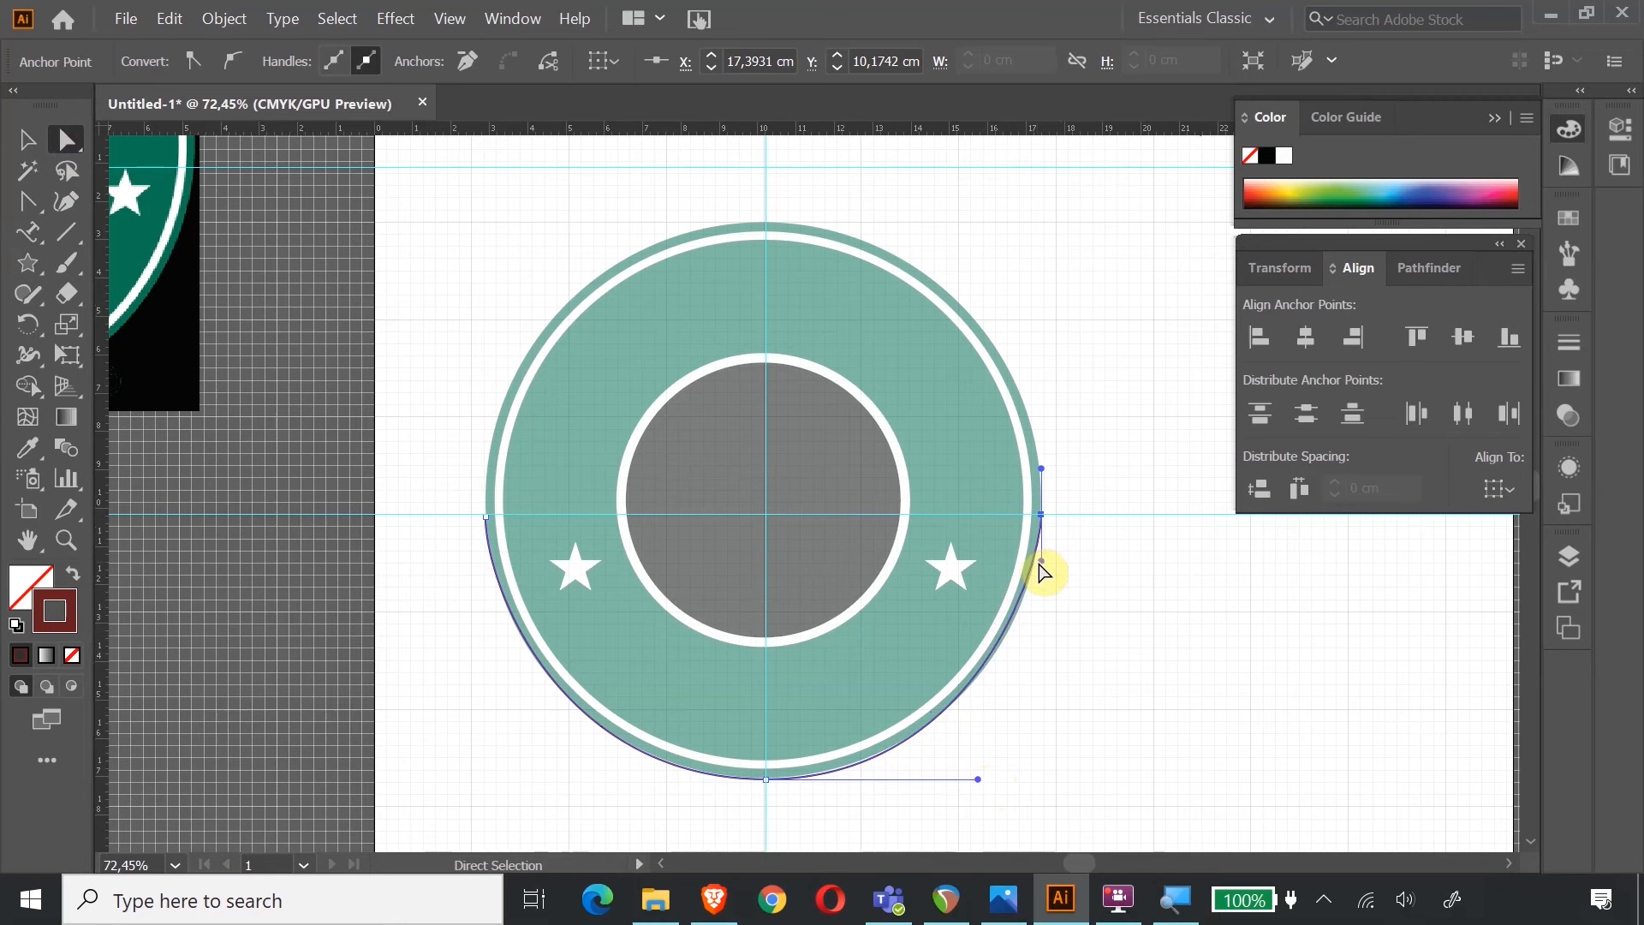
left_click_drag(1041, 560, 1041, 582)
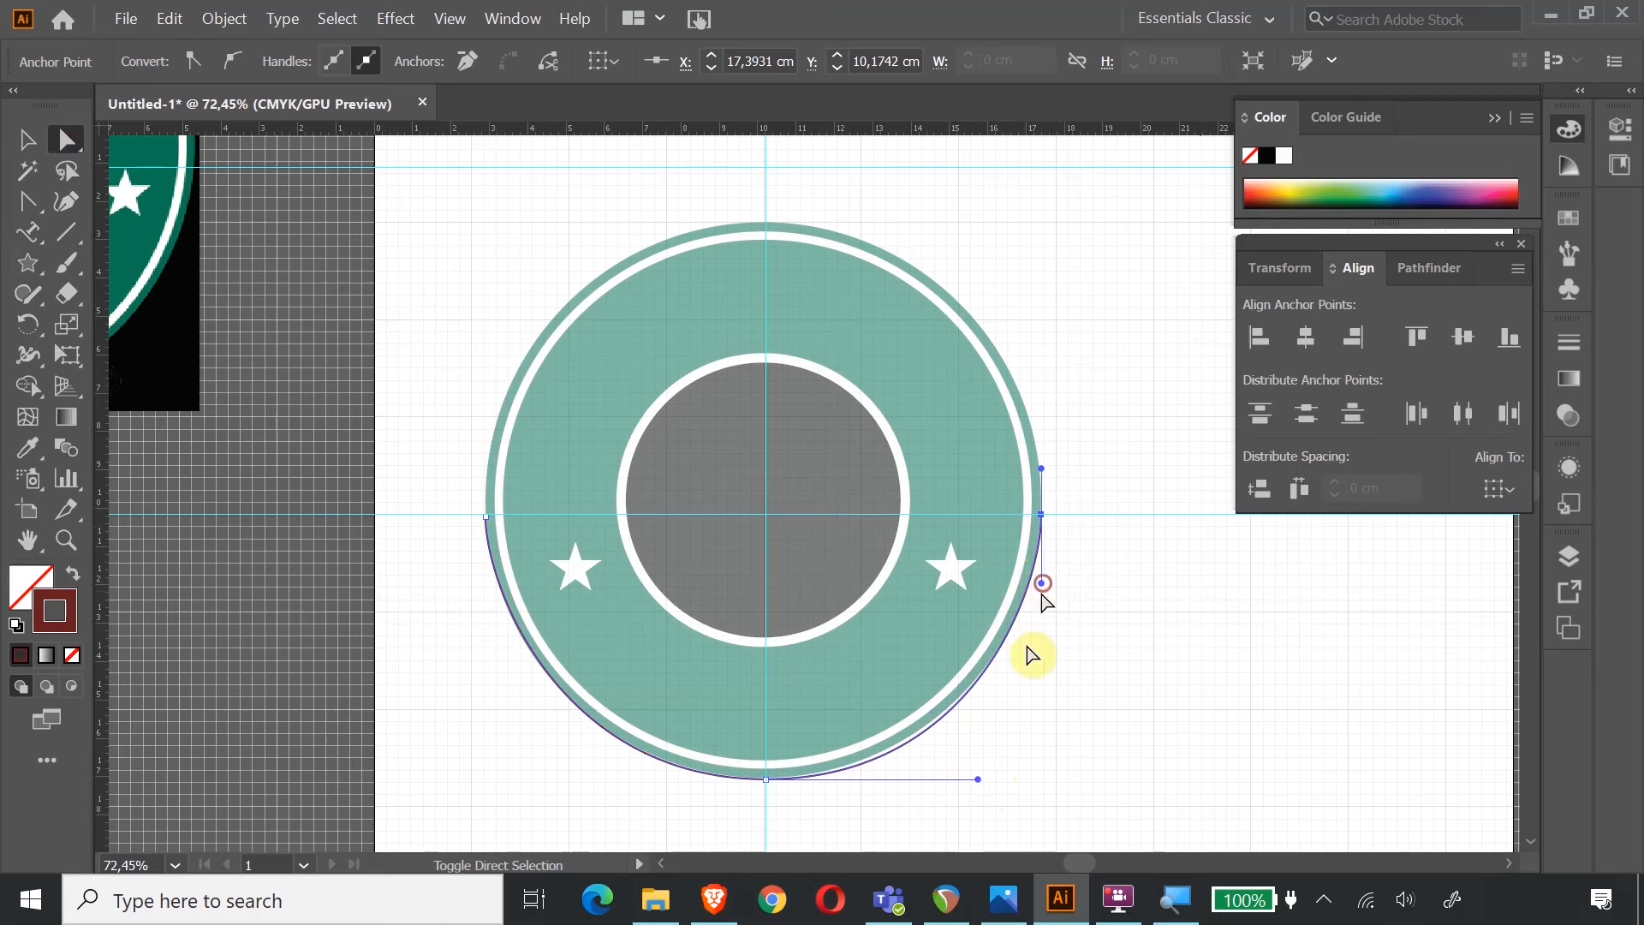
left_click_drag(977, 779, 936, 781)
left_click_drag(1041, 582, 1046, 616)
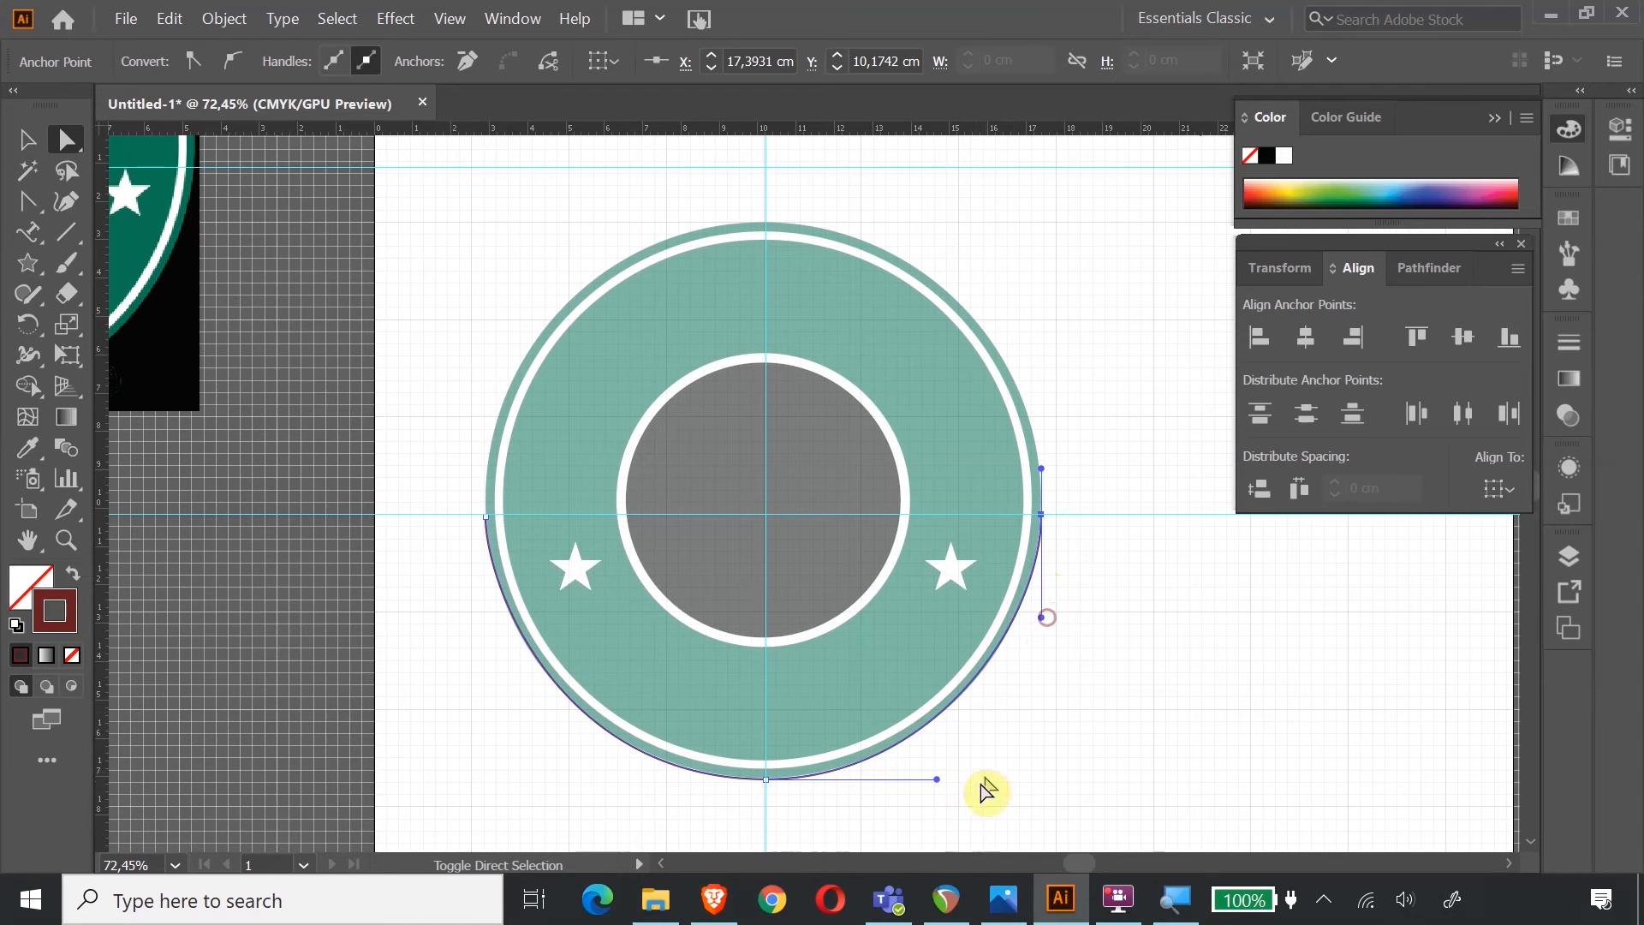
mouse_move(937, 781)
left_mouse_down()
mouse_move(922, 778)
mouse_move(940, 779)
left_mouse_up()
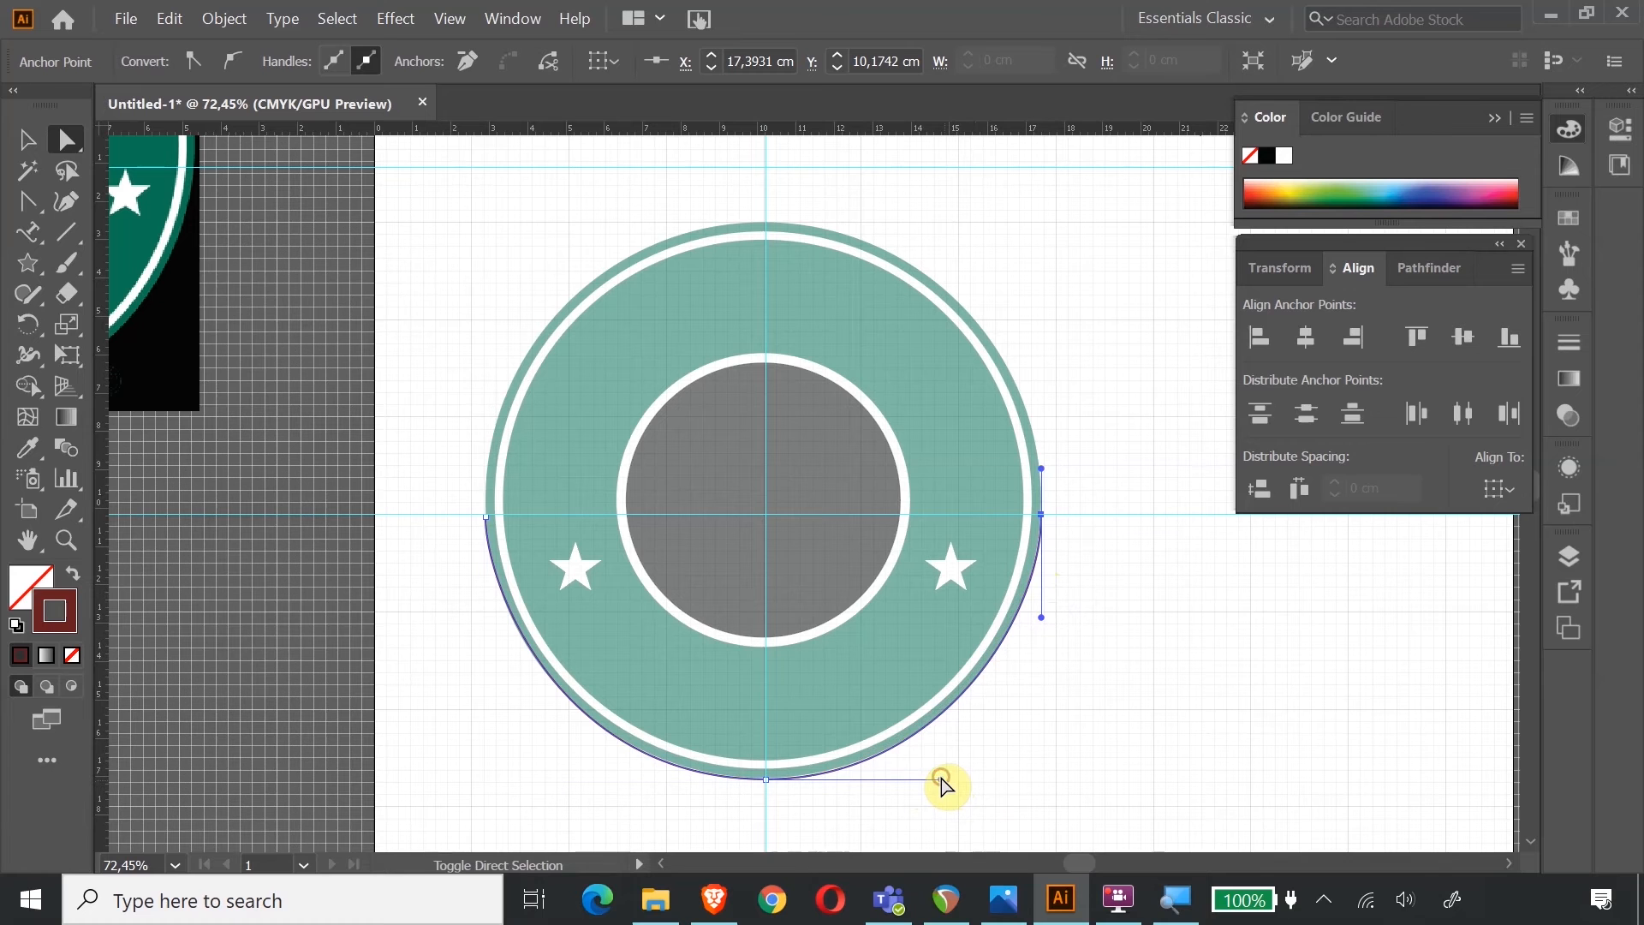
left_click(29, 140)
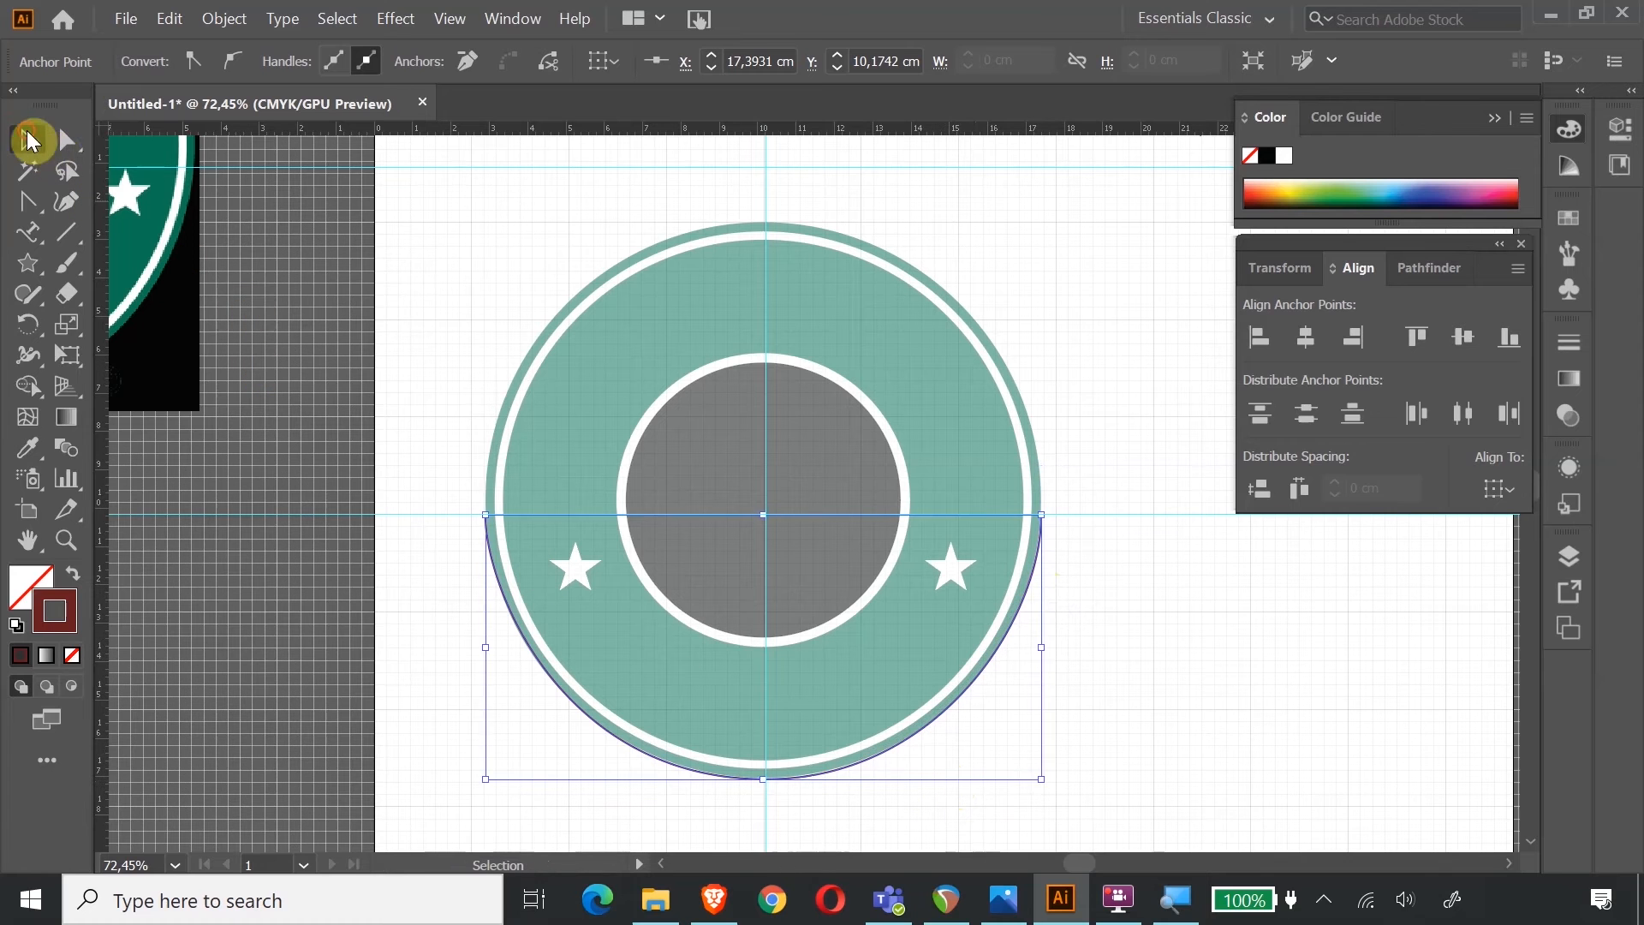
left_click(1174, 610)
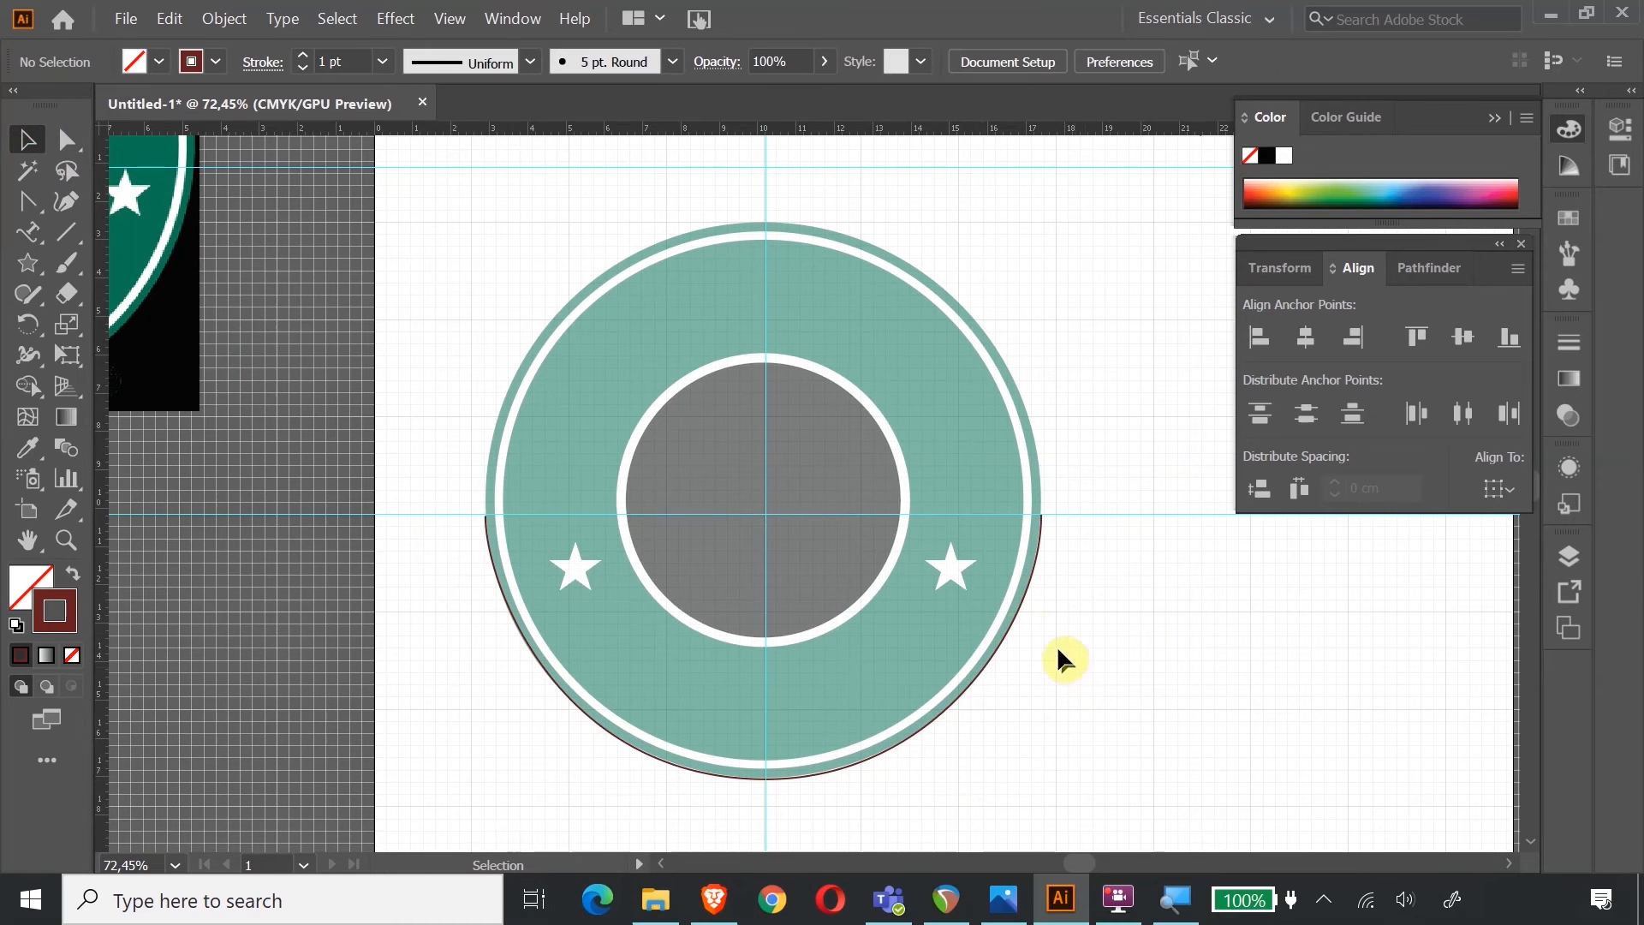
Show the Layers panel and move the finished arc off the circle's edge towards the artboard's lower-left corner.
left_click(1009, 624)
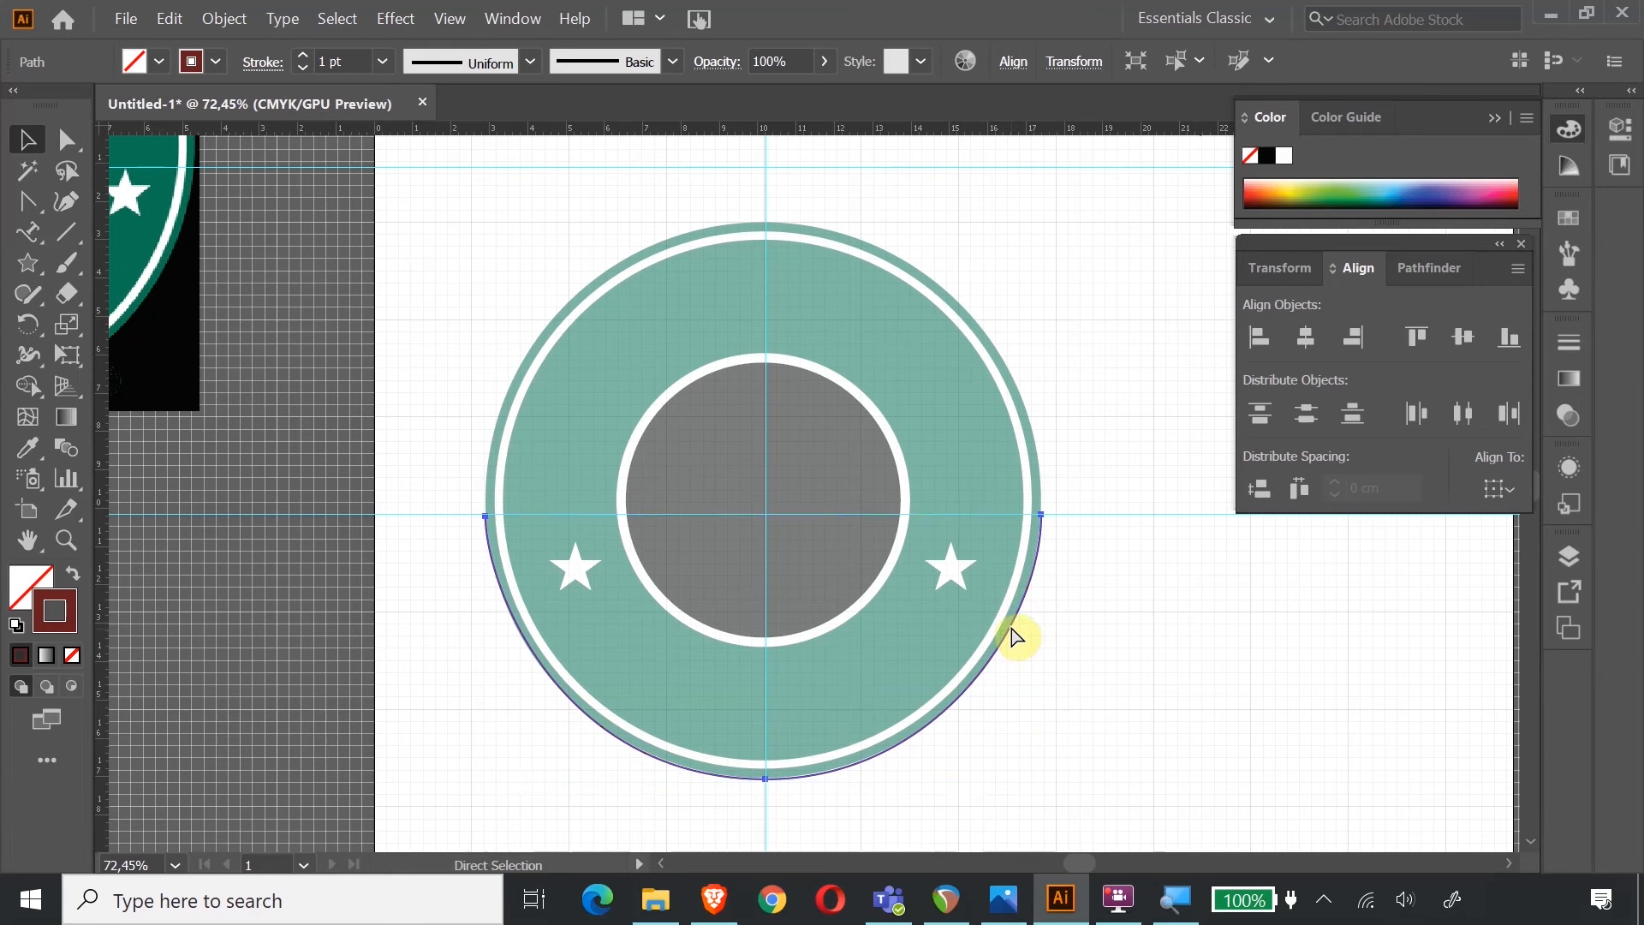
key("ctrl+minus")
key("ctrl+minus")
key("ctrl+minus")
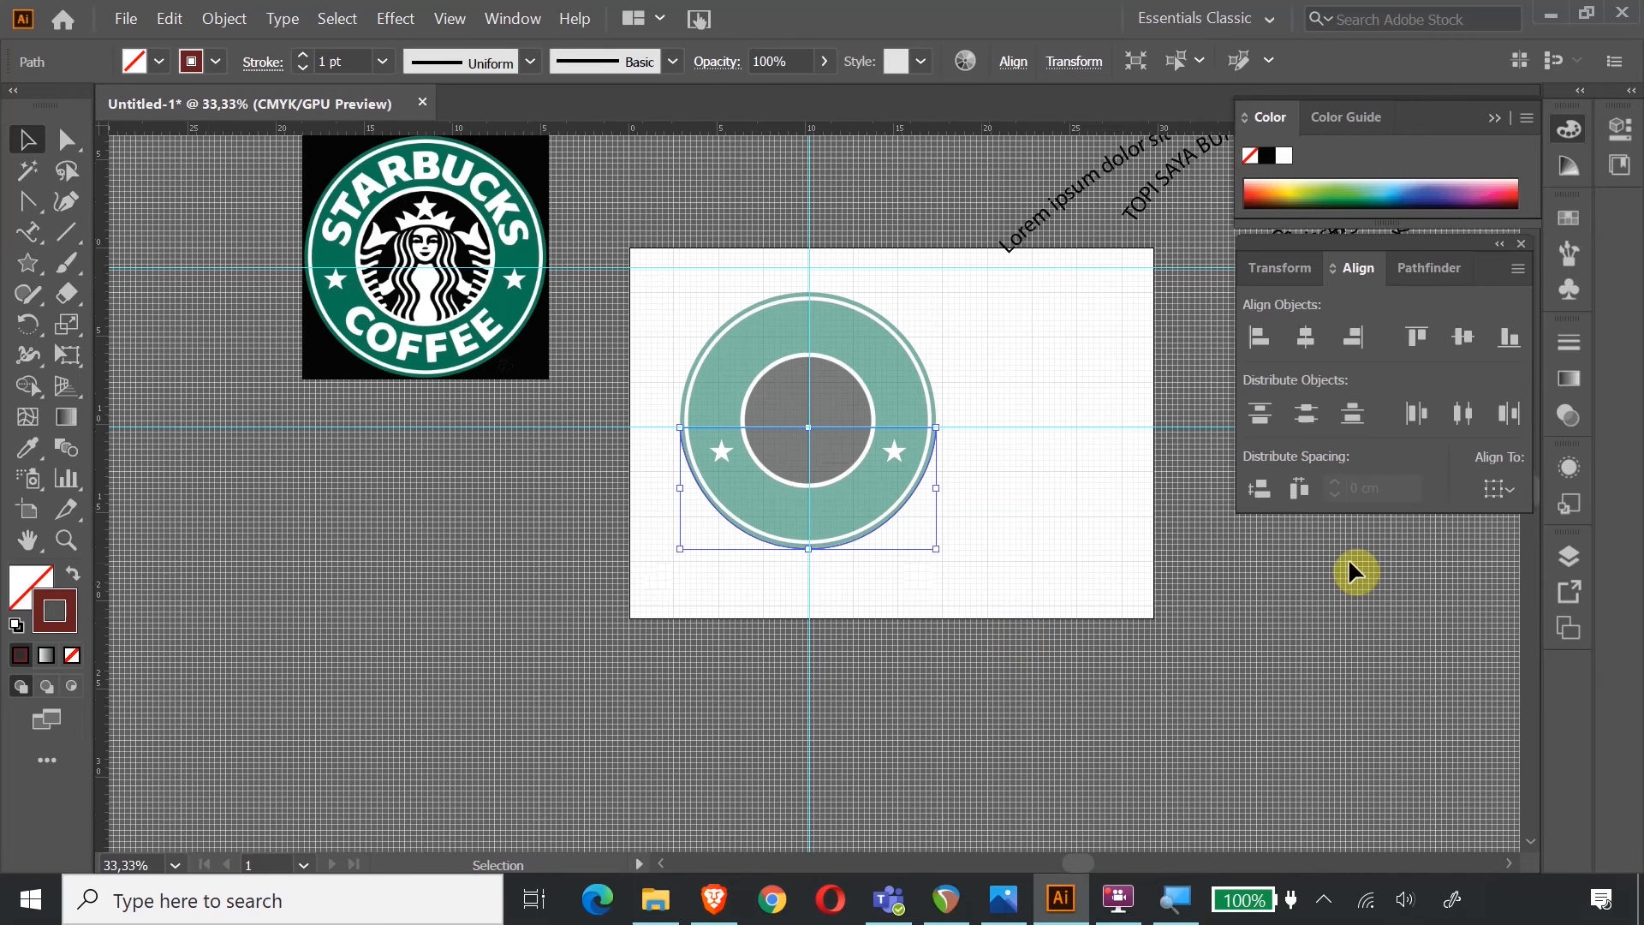
left_click(1296, 262)
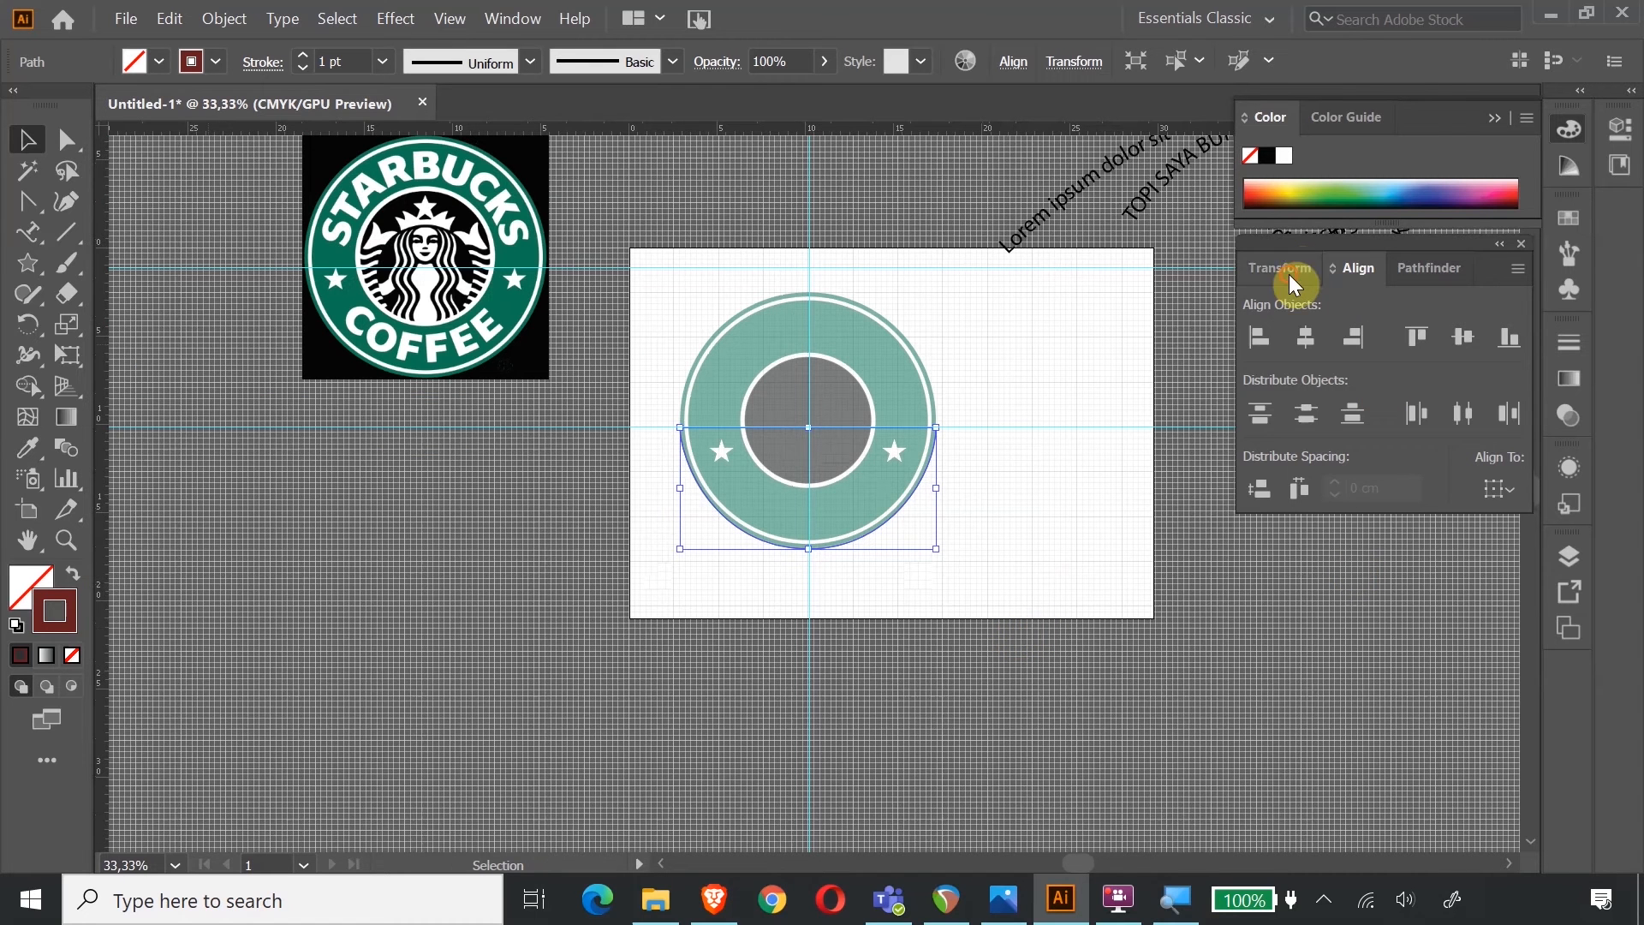
left_click(1357, 269)
left_click(1571, 555)
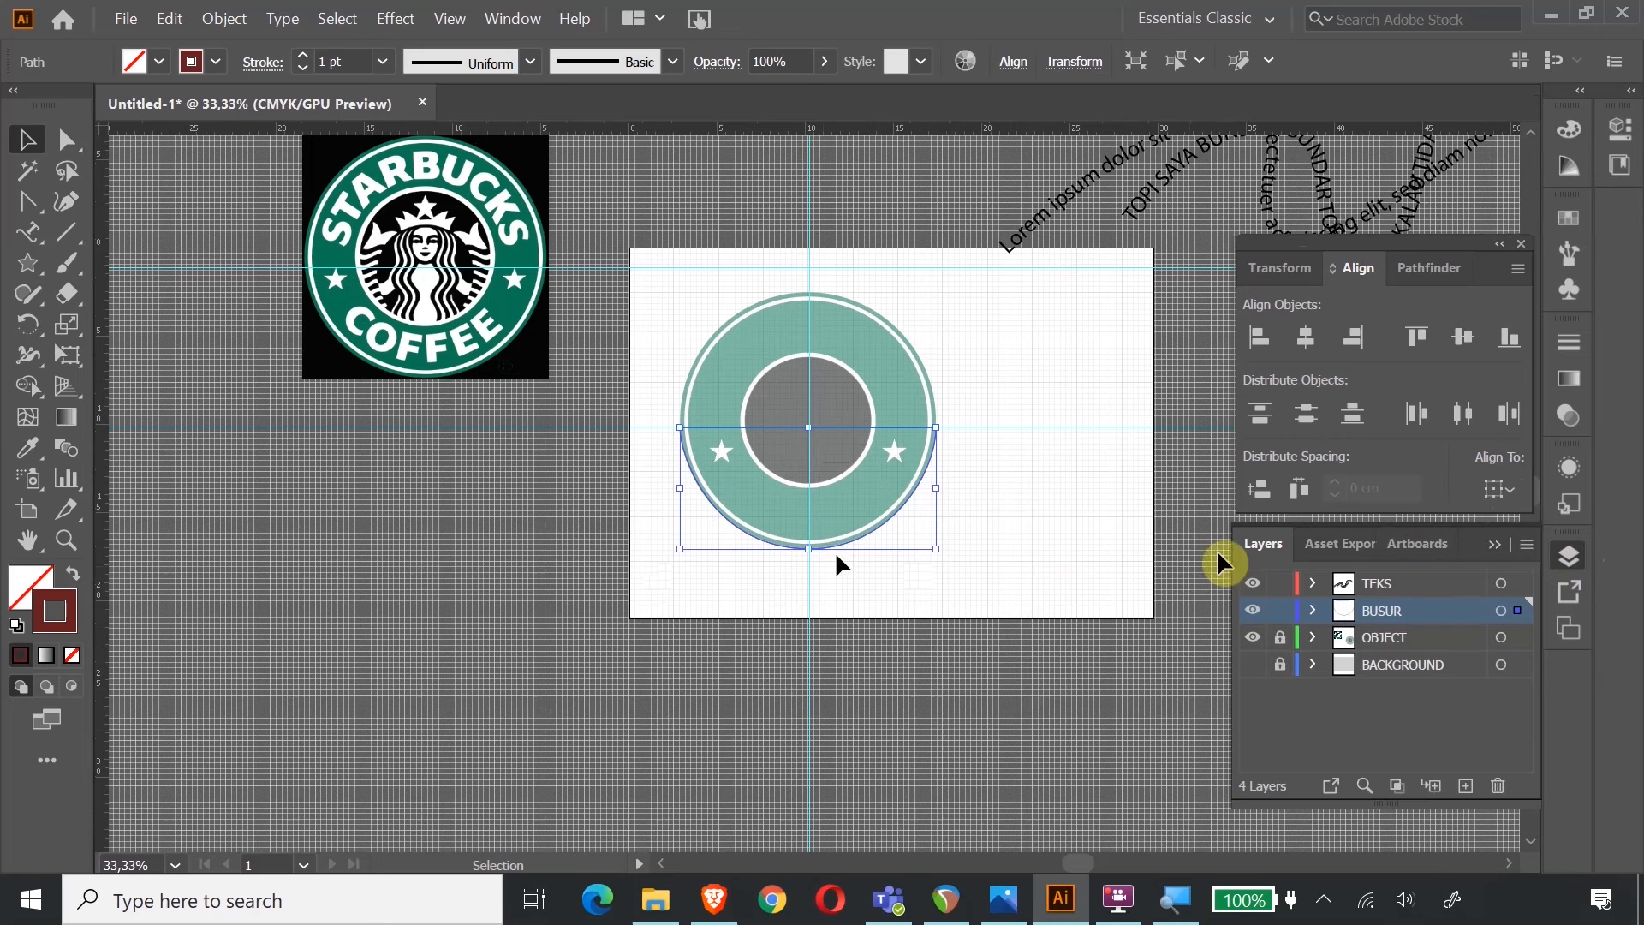
left_click(993, 460)
left_click_drag(928, 477, 888, 541)
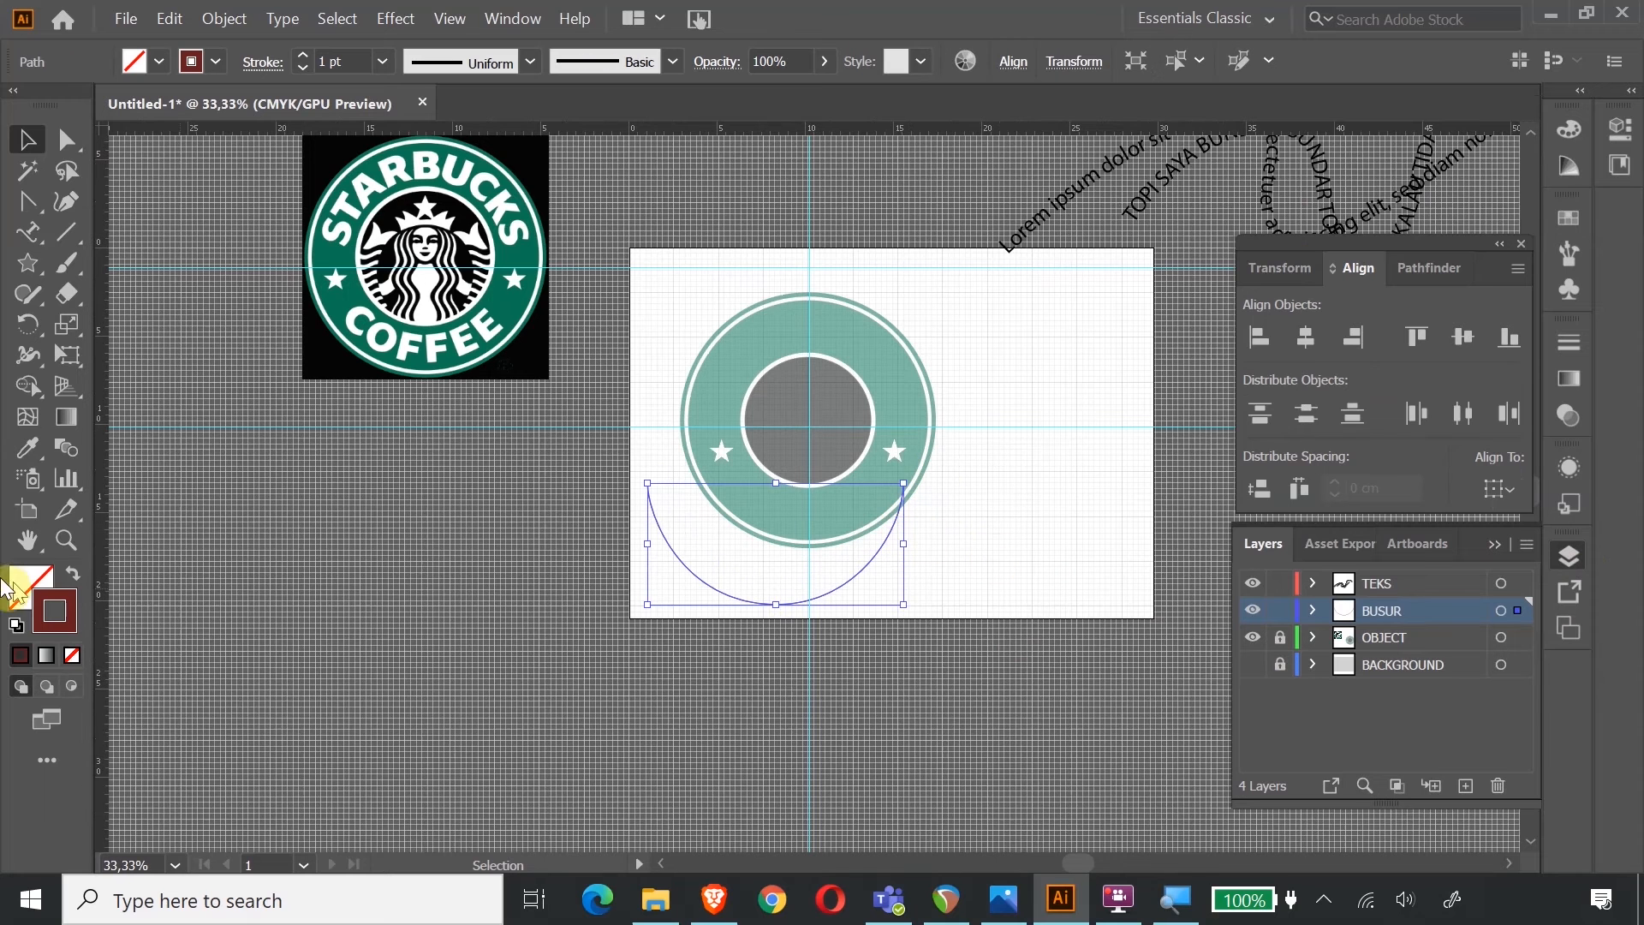
Duplicate the arc, place the copy outside the artboard below the reference logo, and move the original to the right, overlapping the logo.
key("ctrl+c")
key("ctrl+v")
left_click_drag(923, 532, 548, 580)
left_click(1005, 495)
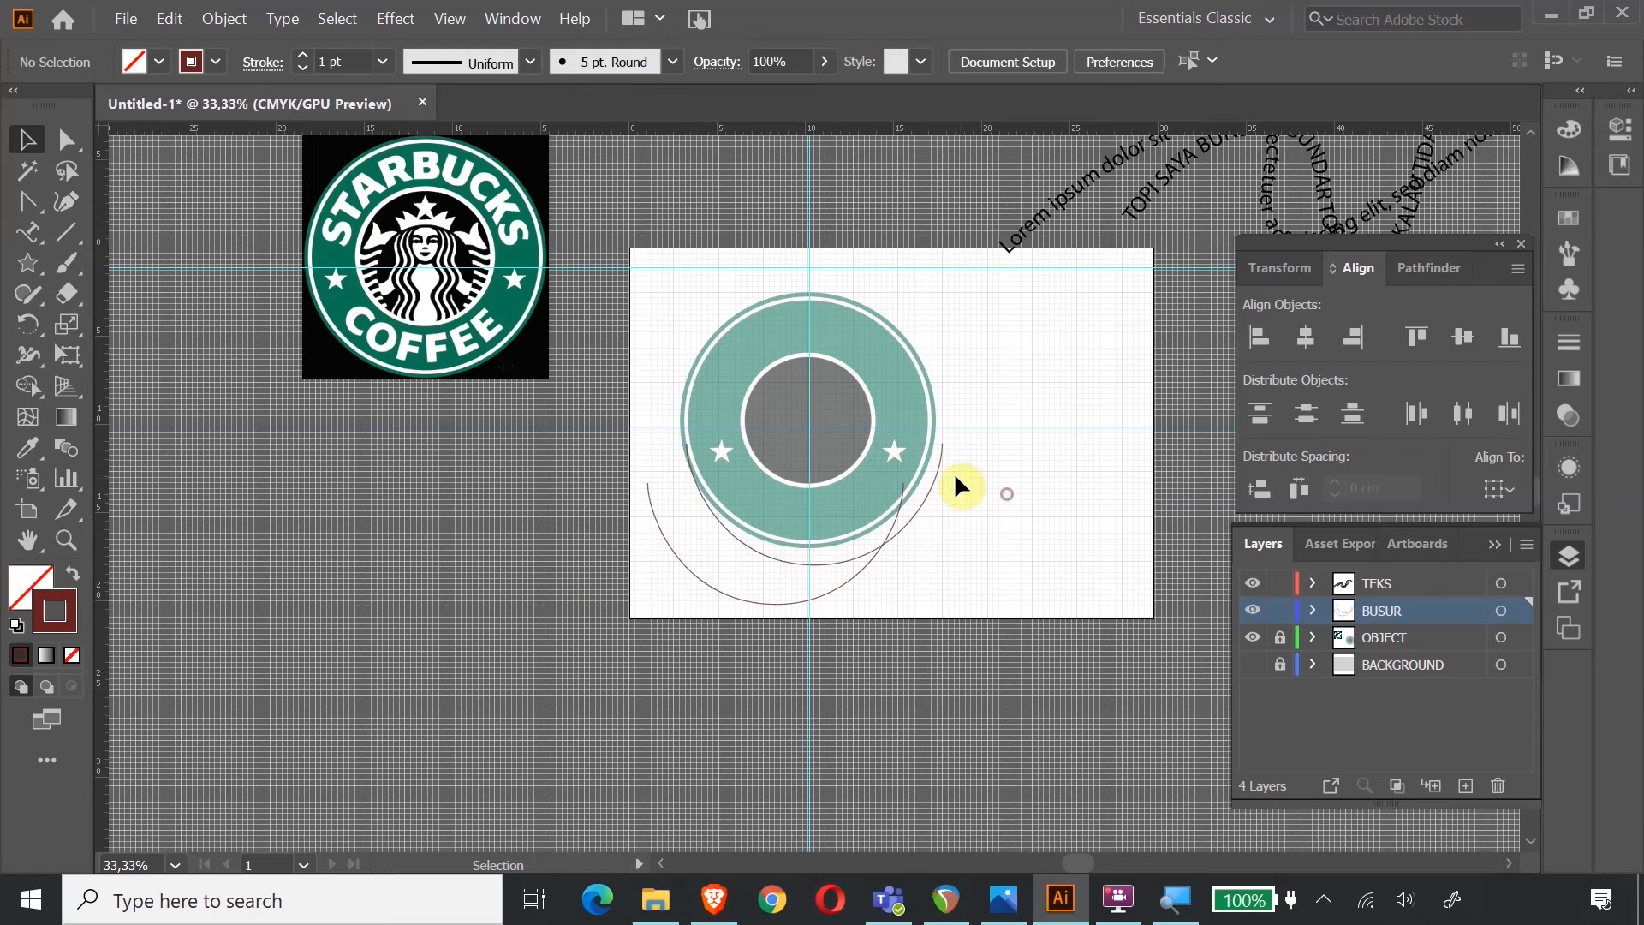
left_click_drag(944, 470, 561, 524)
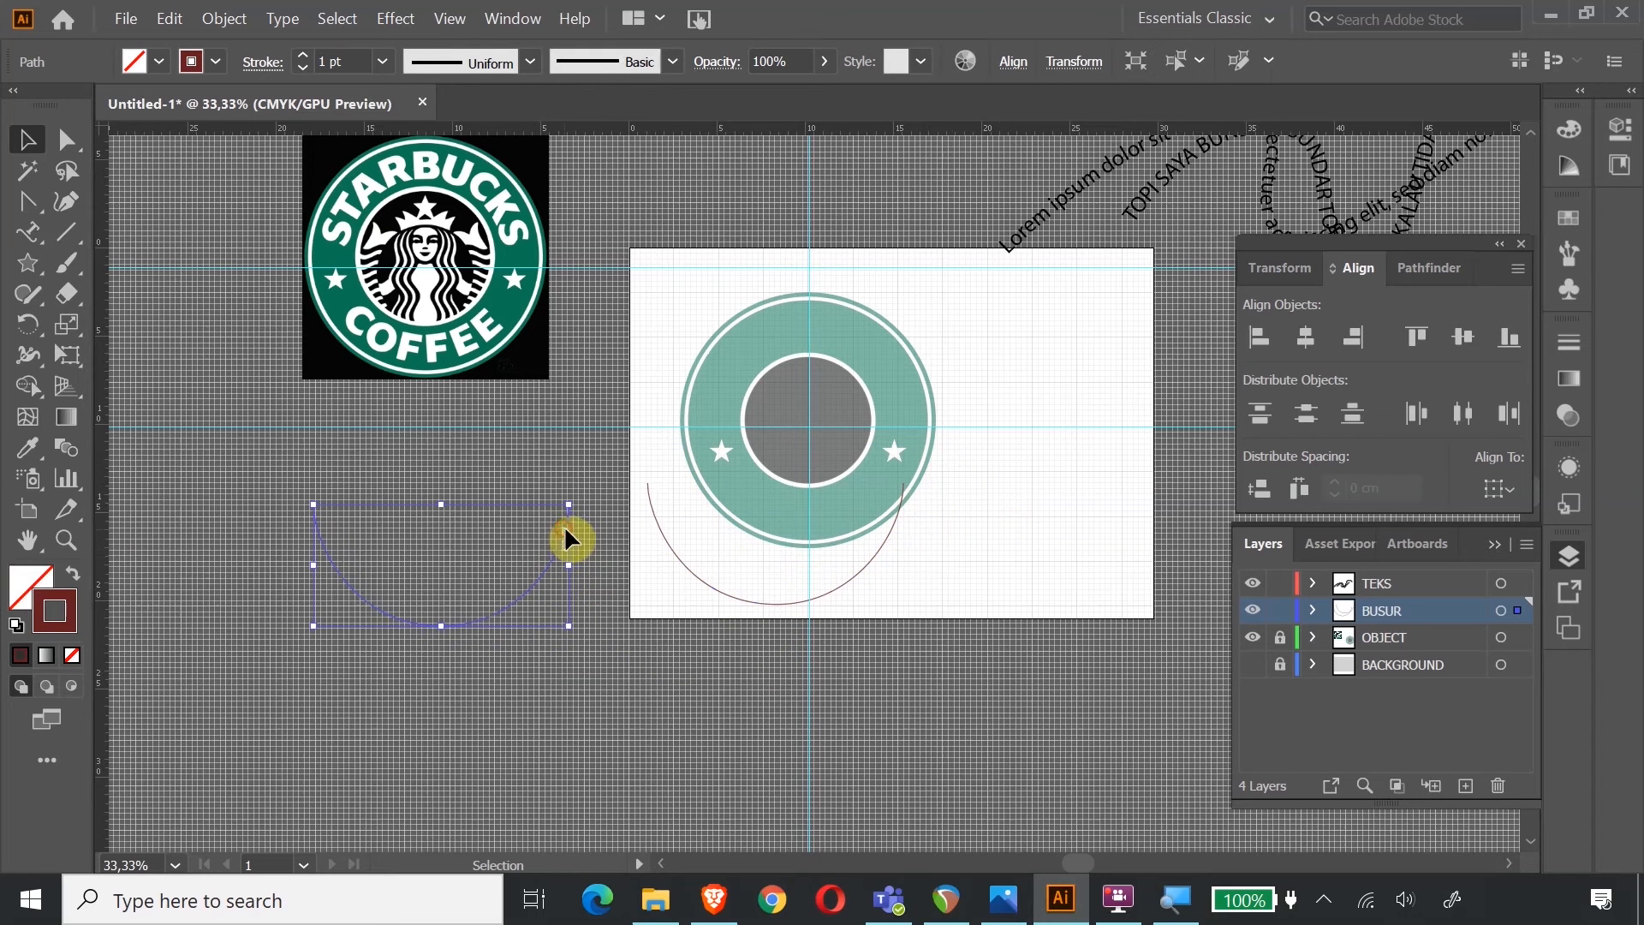
left_click_drag(781, 604, 942, 572)
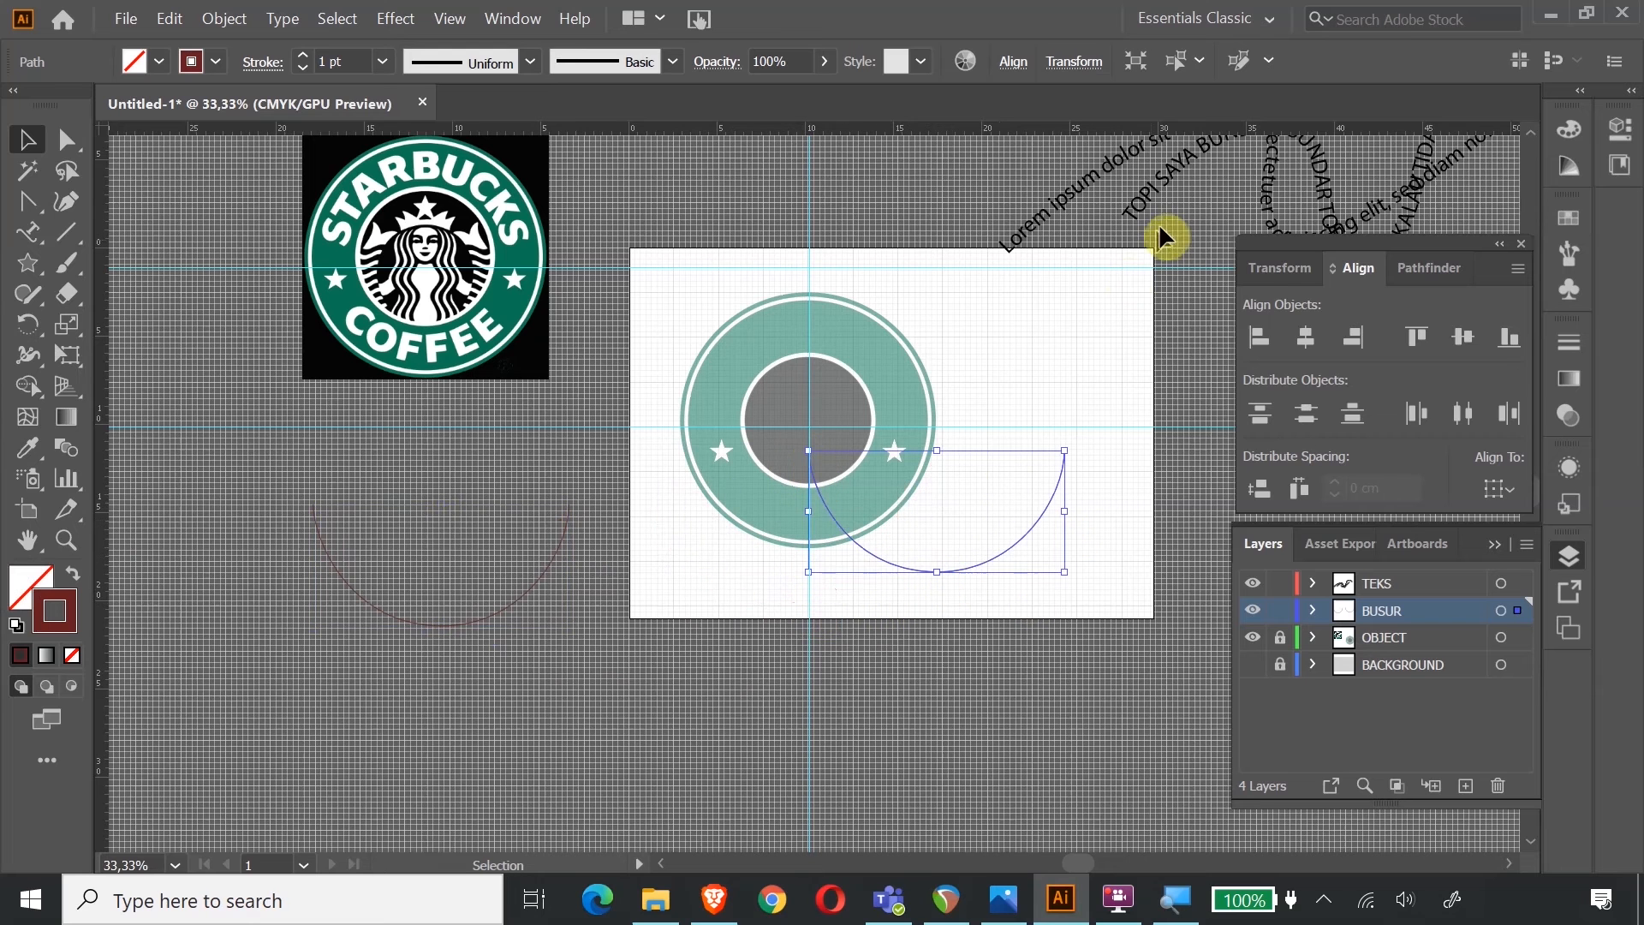
Move the TOPI SAYA BUNDAR path text left so it overlaps the start of the Lorem ipsum path text.
scroll(1153, 241, "up", 3)
scroll(1138, 260, "up", 1)
left_click_drag(1266, 207, 1144, 244)
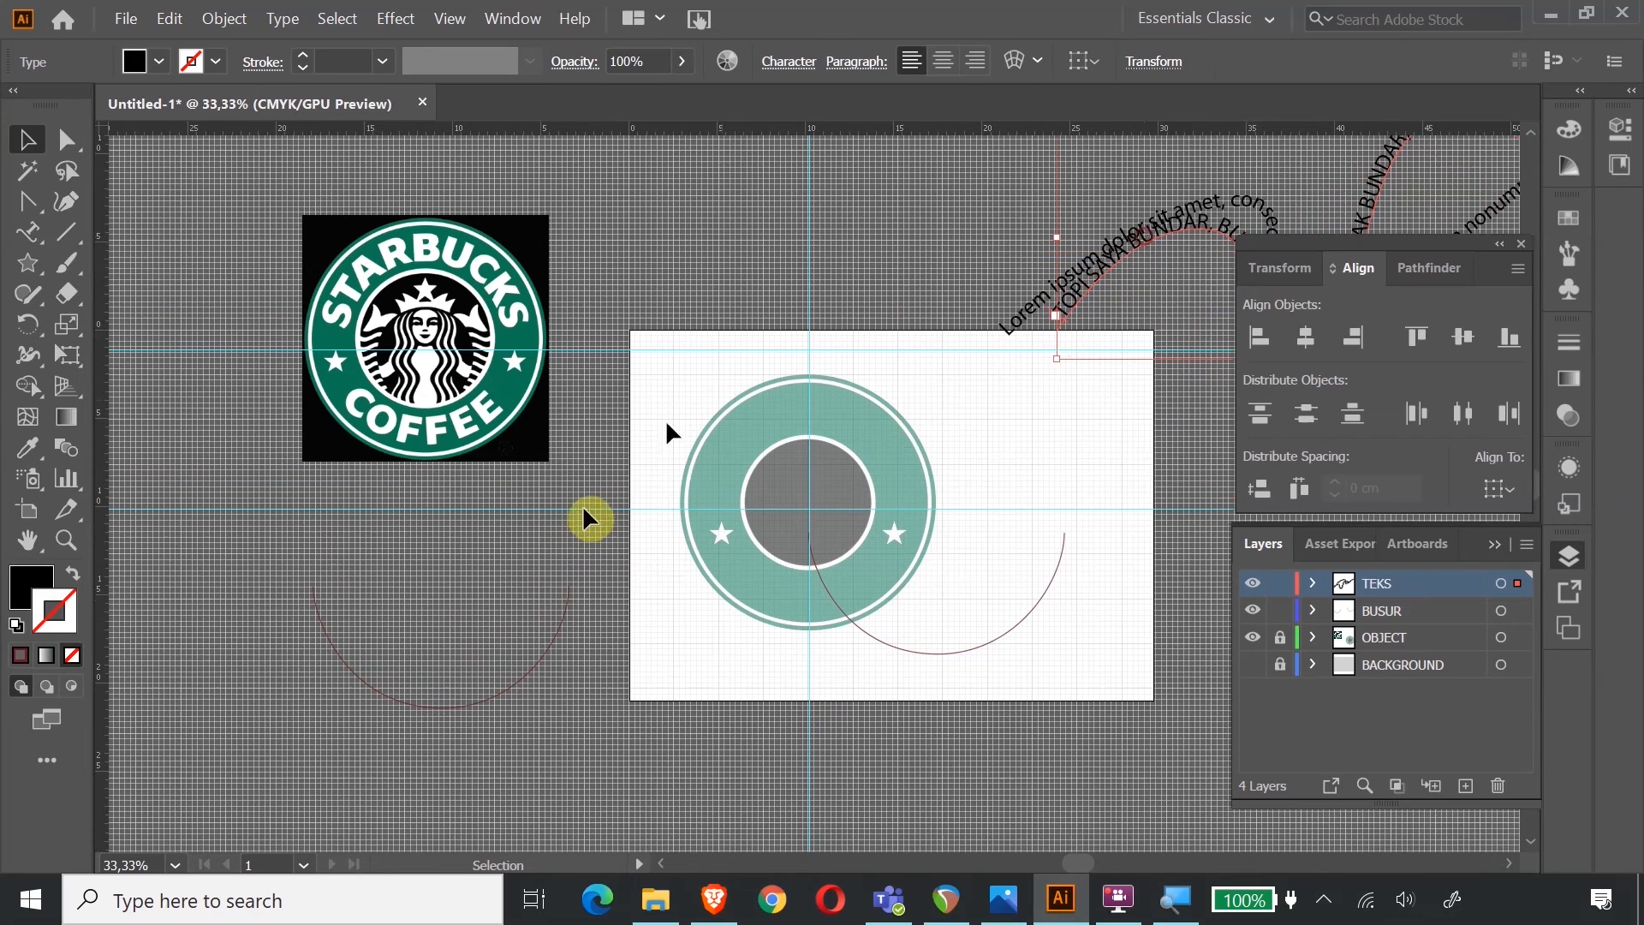
Create path text reading COFFEE along the arc on the artboard with the Type on a Path tool.
left_click(66, 539)
left_click_drag(787, 531, 838, 613)
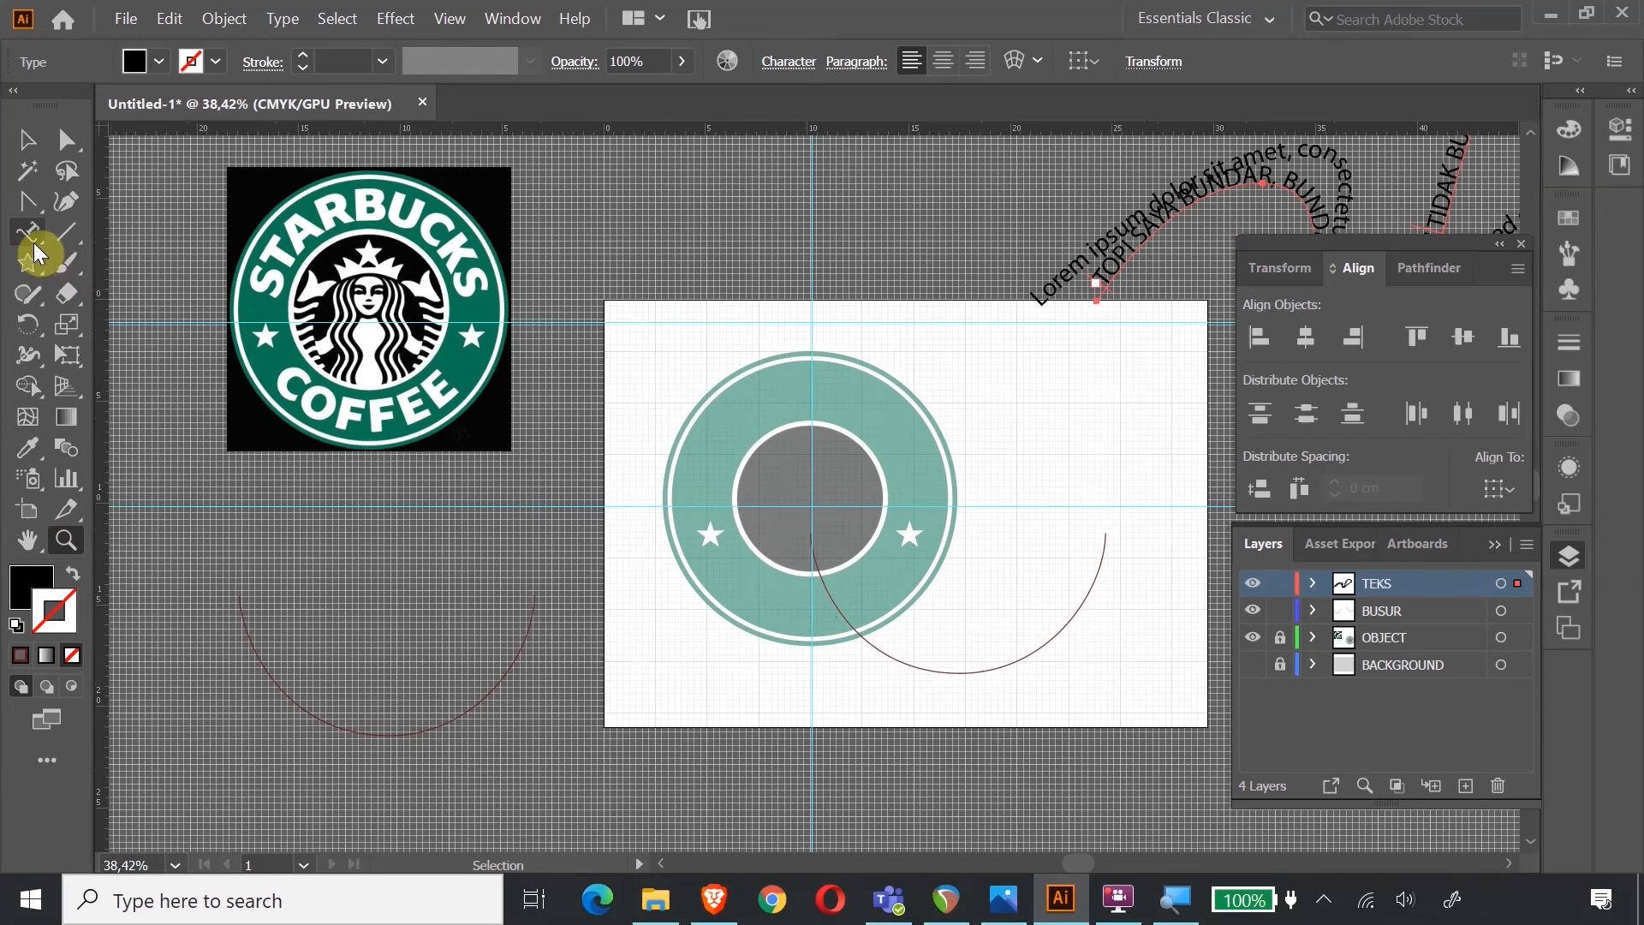
left_click(29, 234)
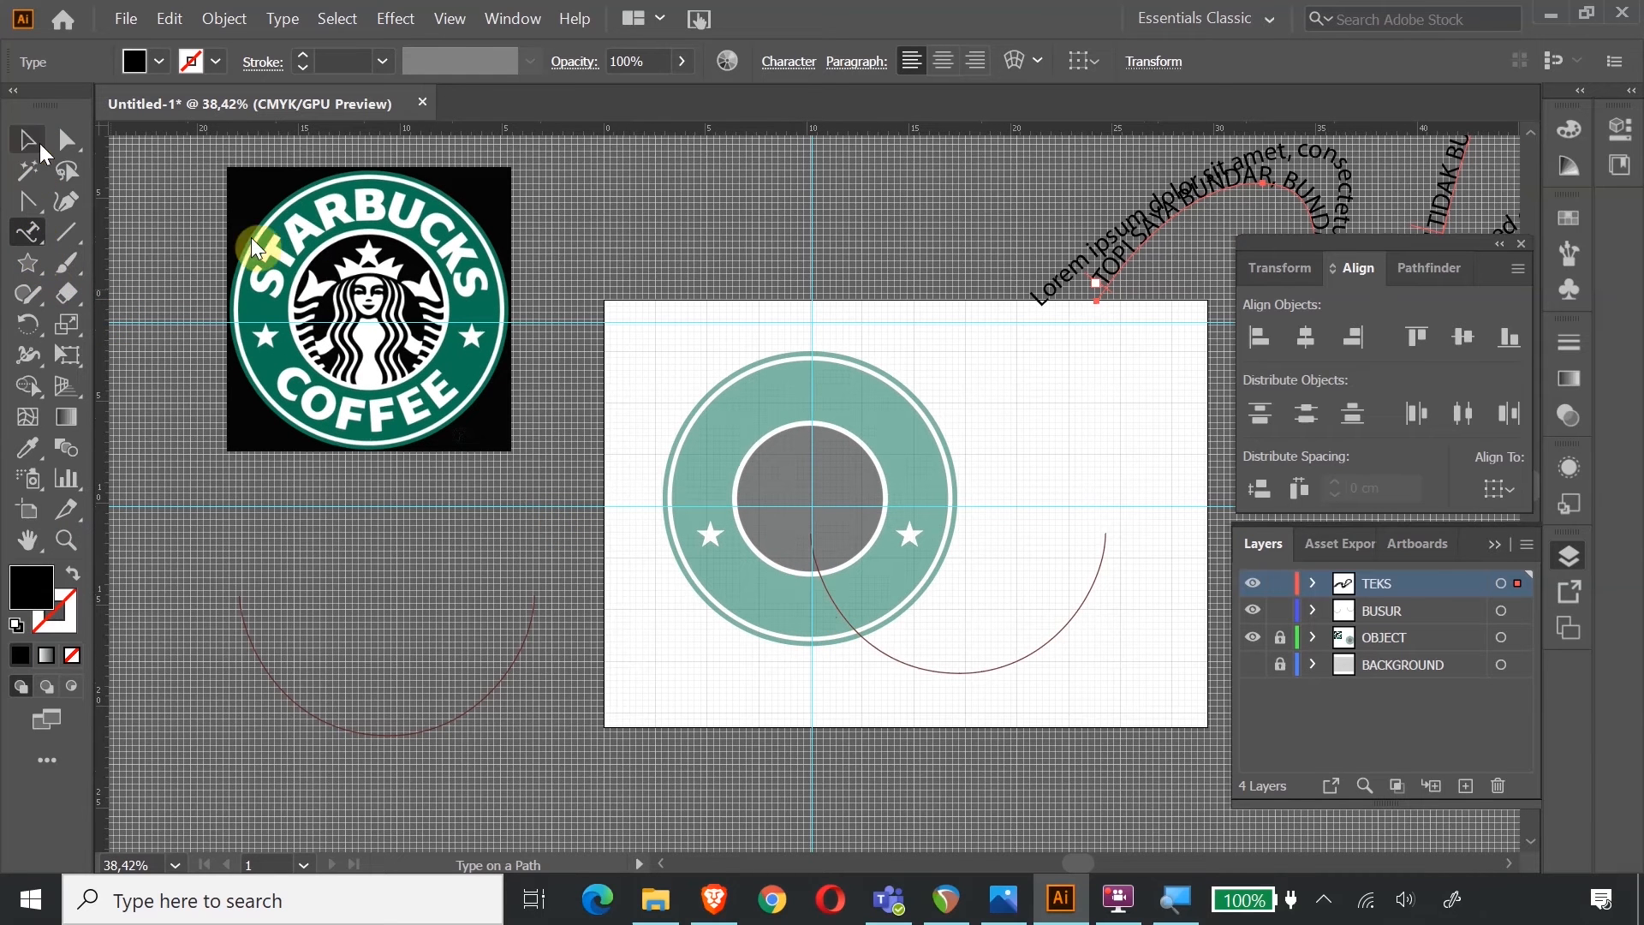
left_click(818, 555)
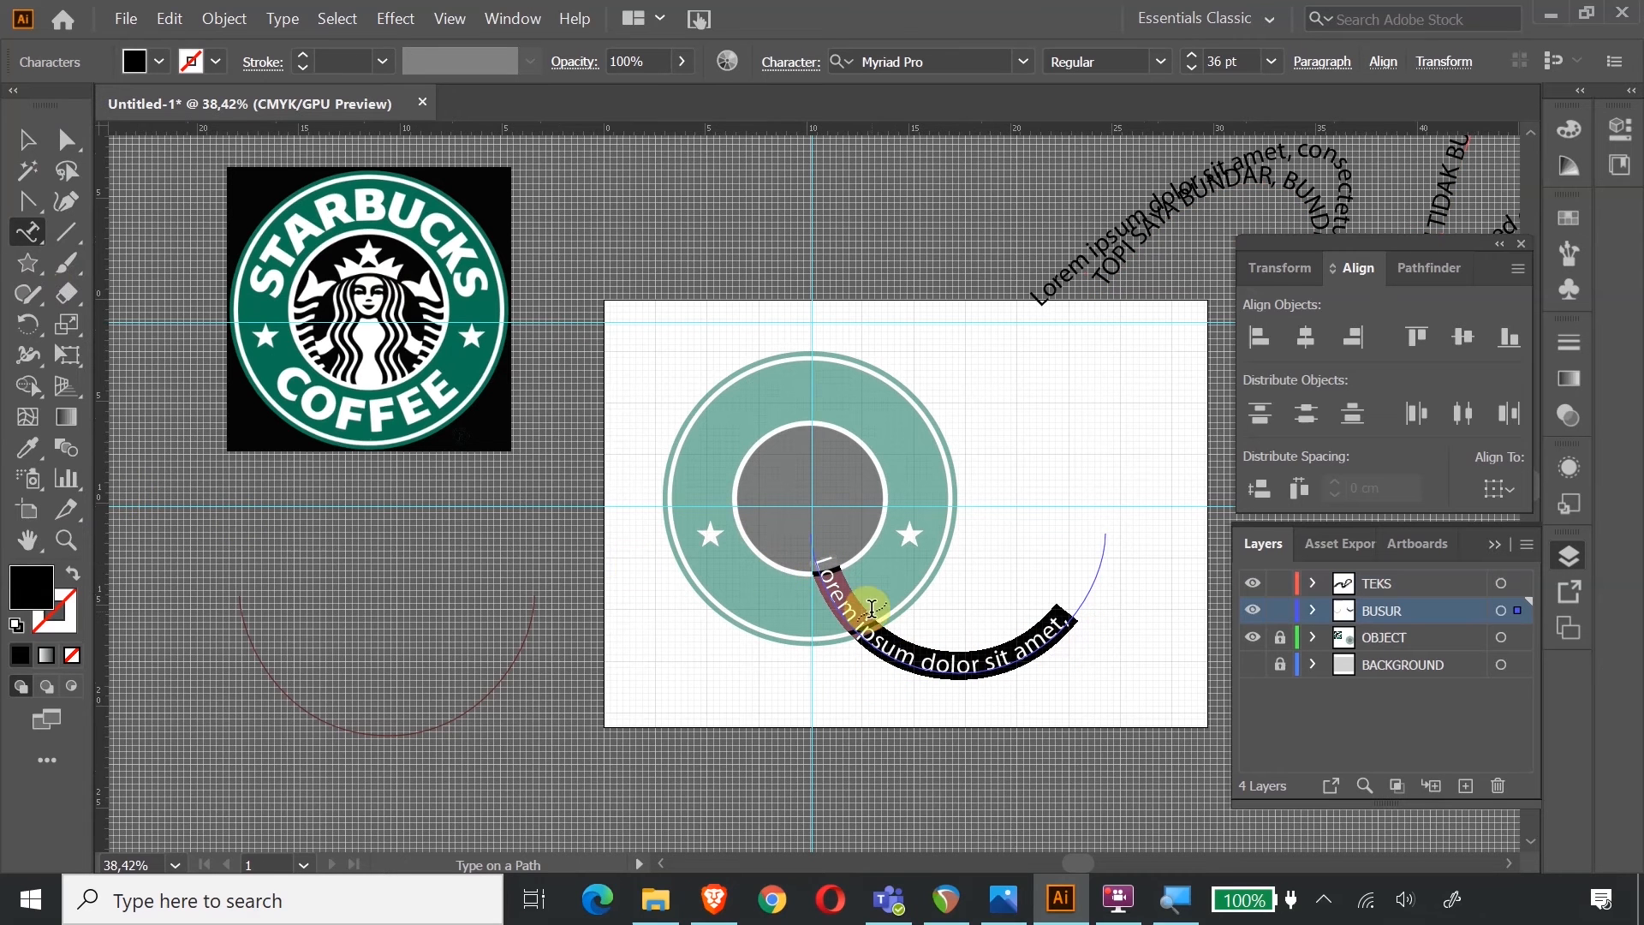
type("COFFEE")
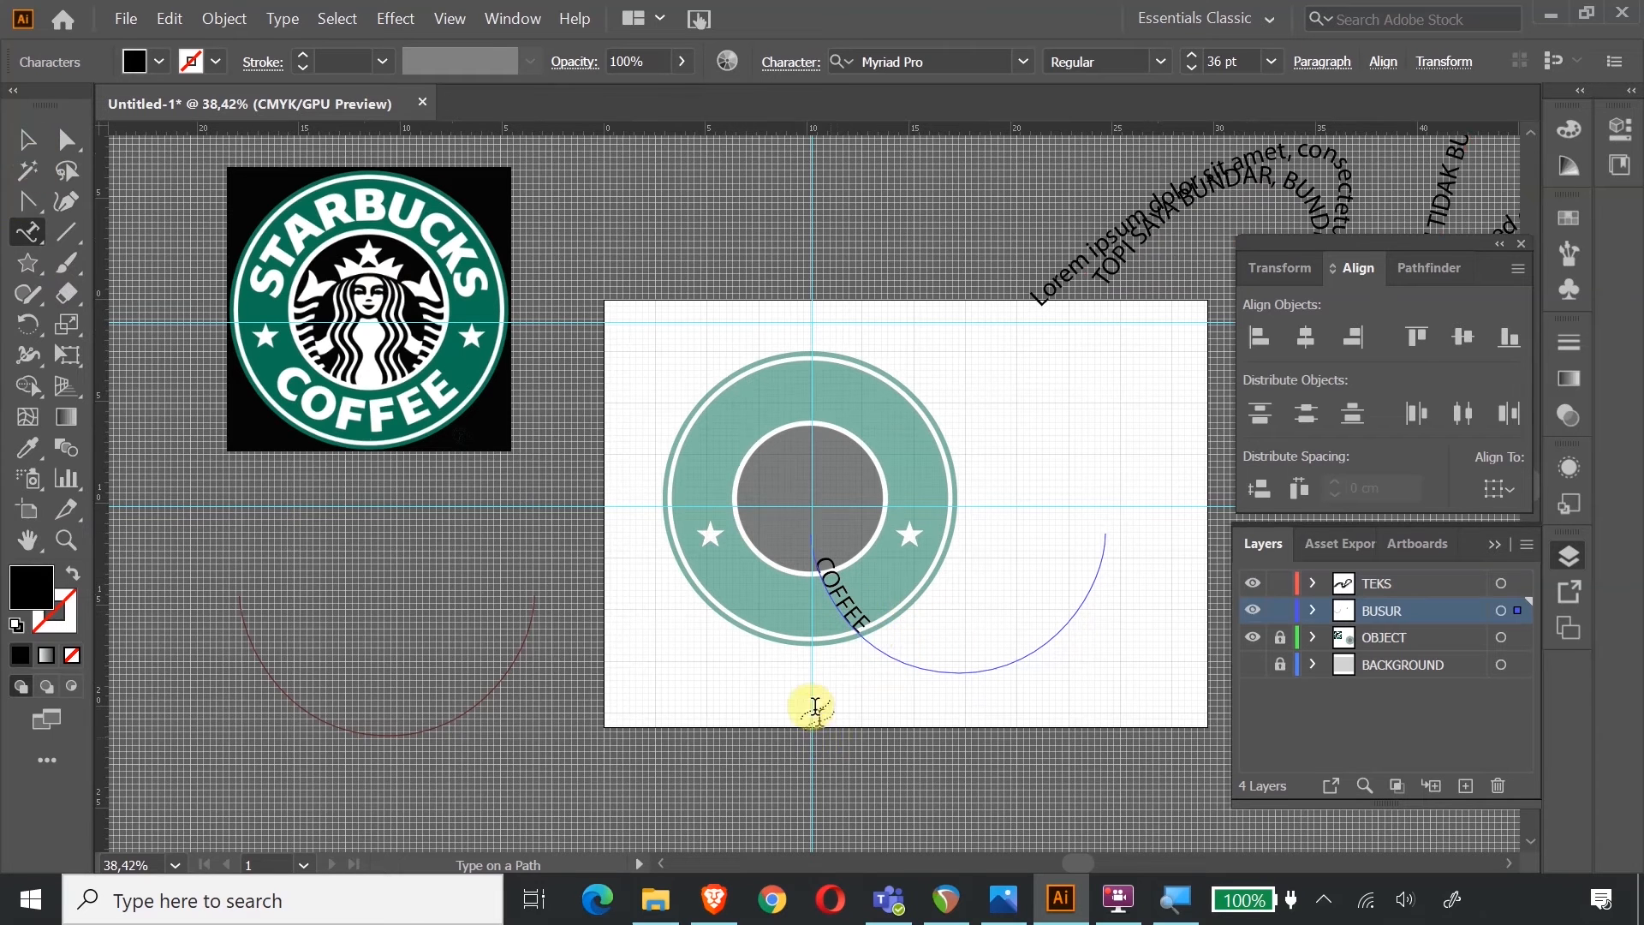
Select the COFFEE path text and set its font to AardvarkBold.
left_click(850, 610)
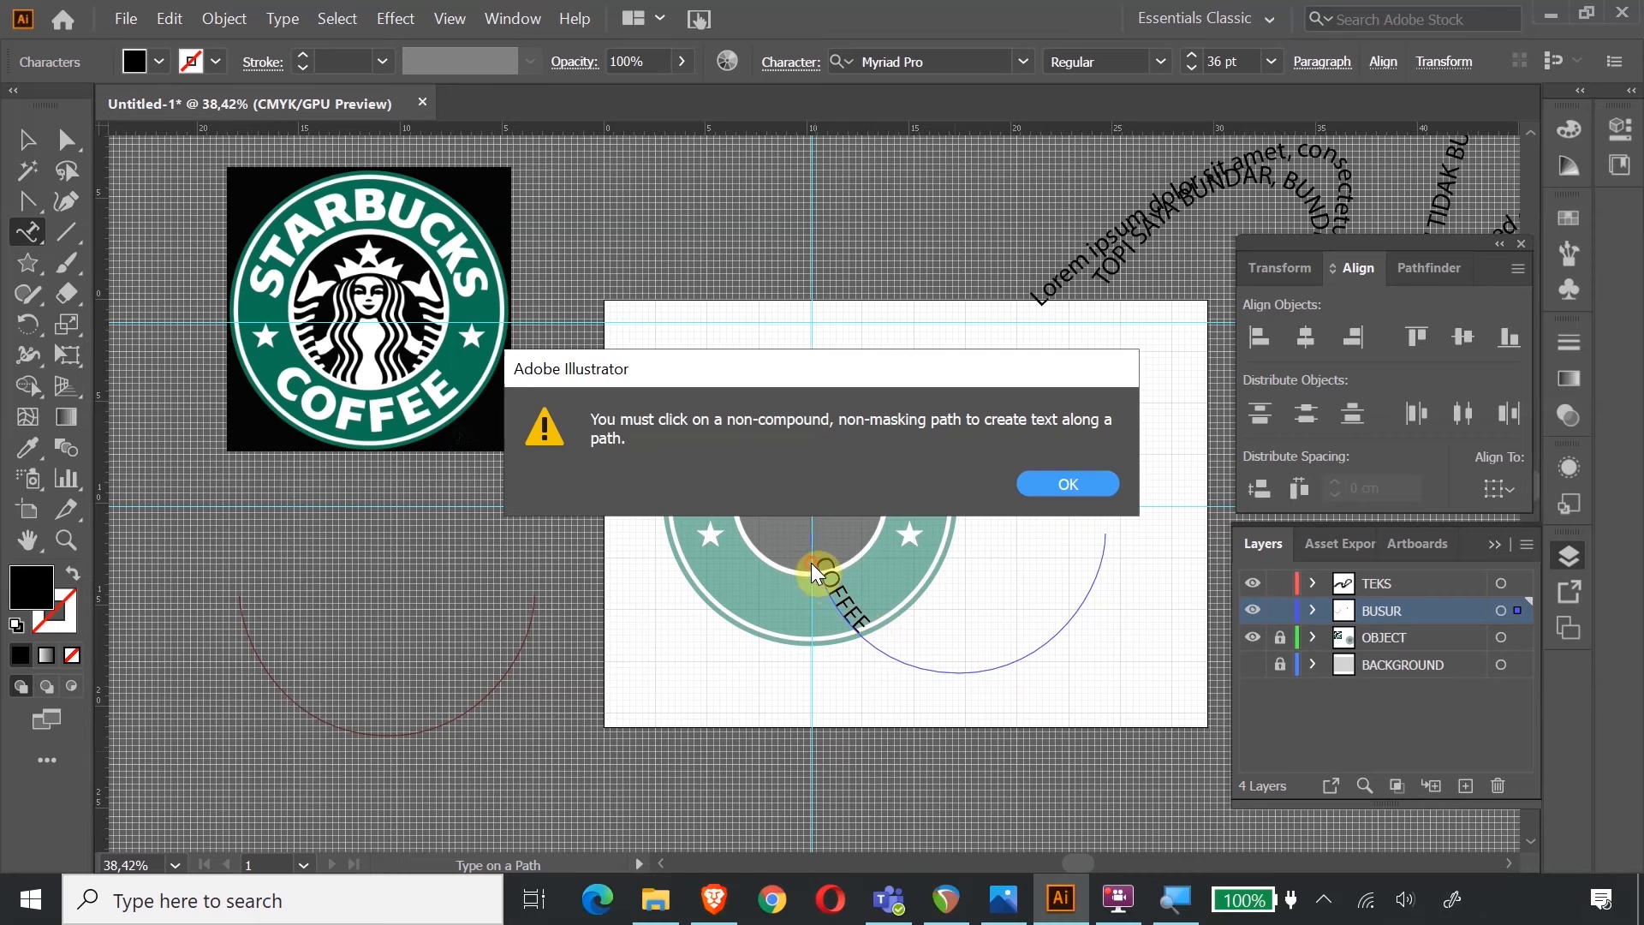
left_click(1058, 483)
left_click(824, 561)
left_click_drag(827, 579, 808, 537)
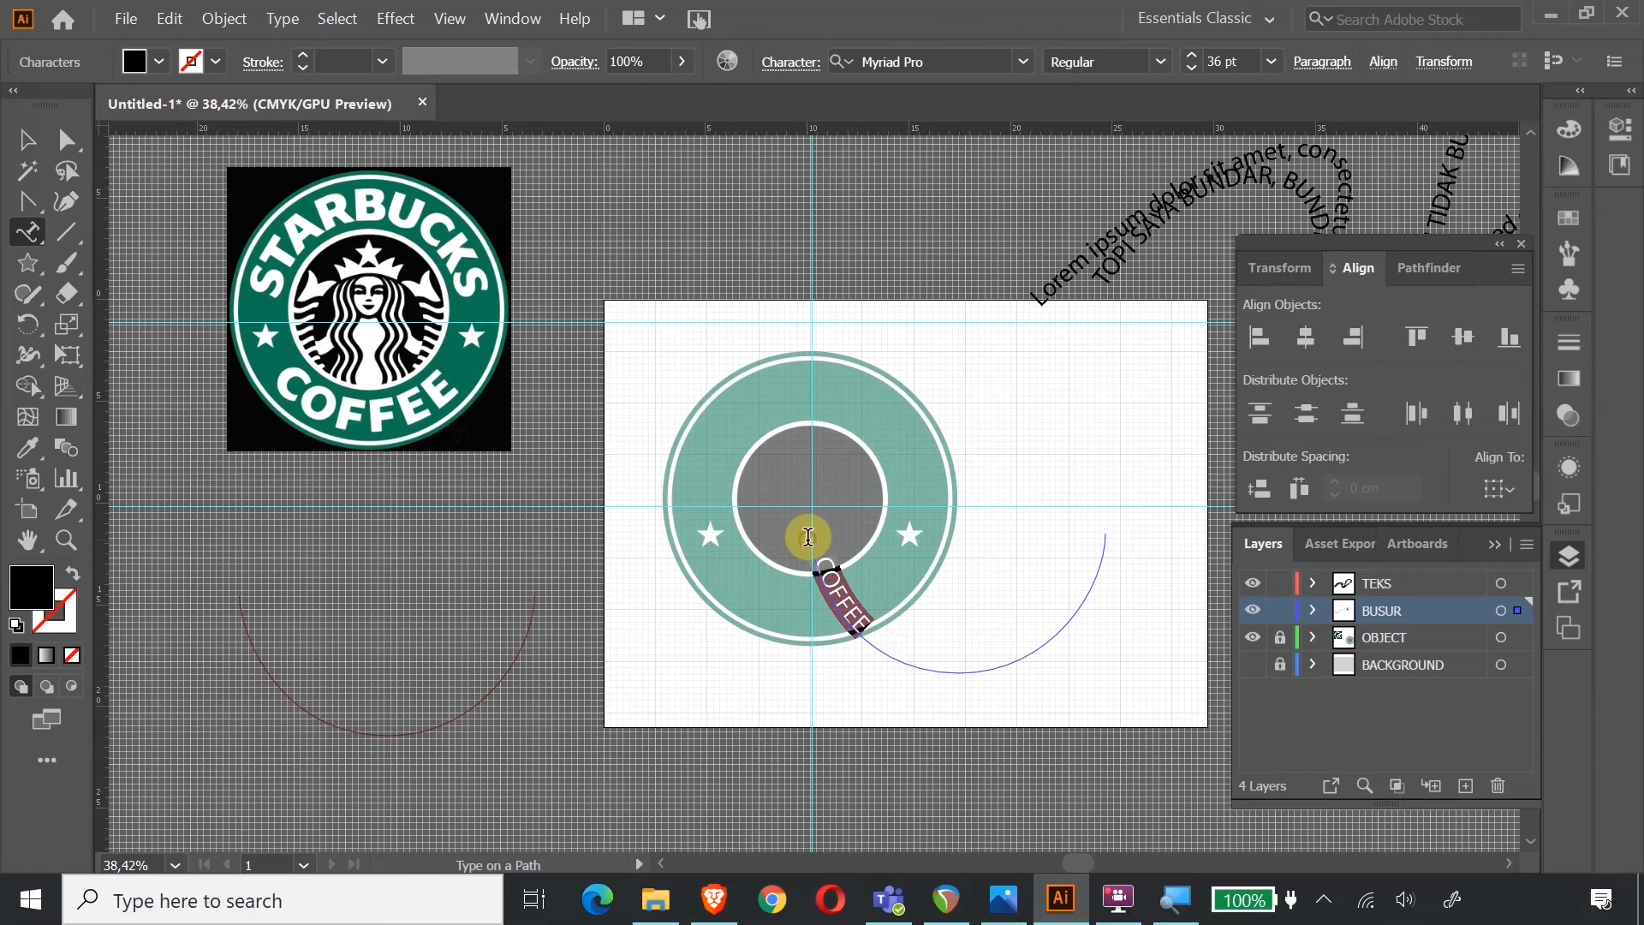
left_click(1160, 62)
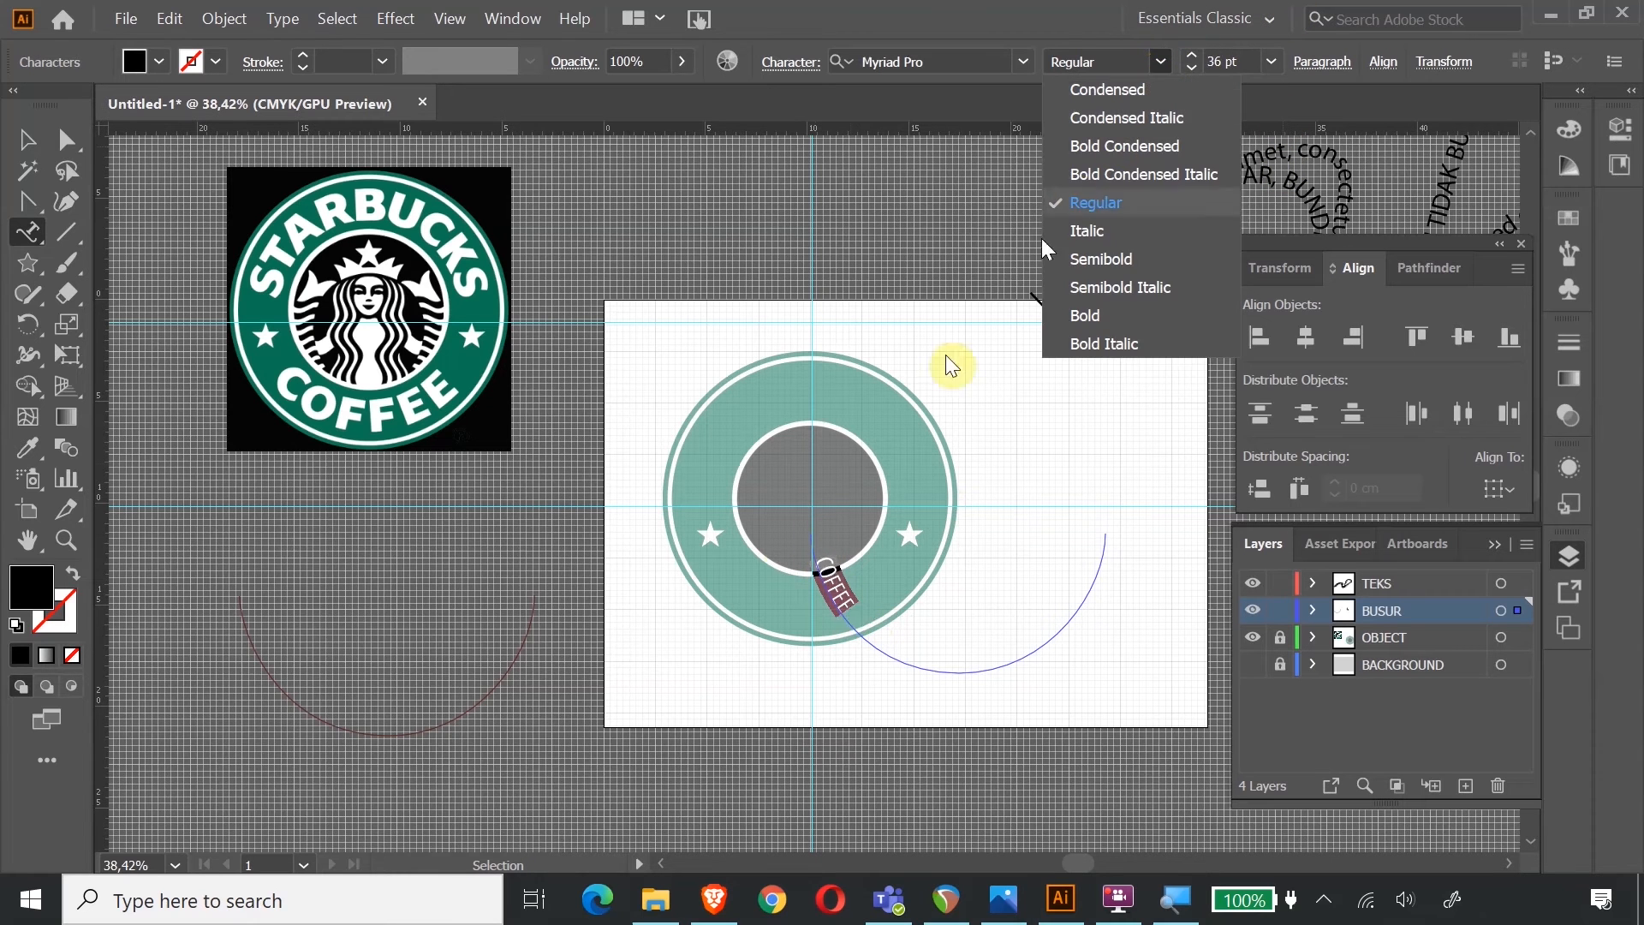
left_click(862, 611)
right_click(855, 623)
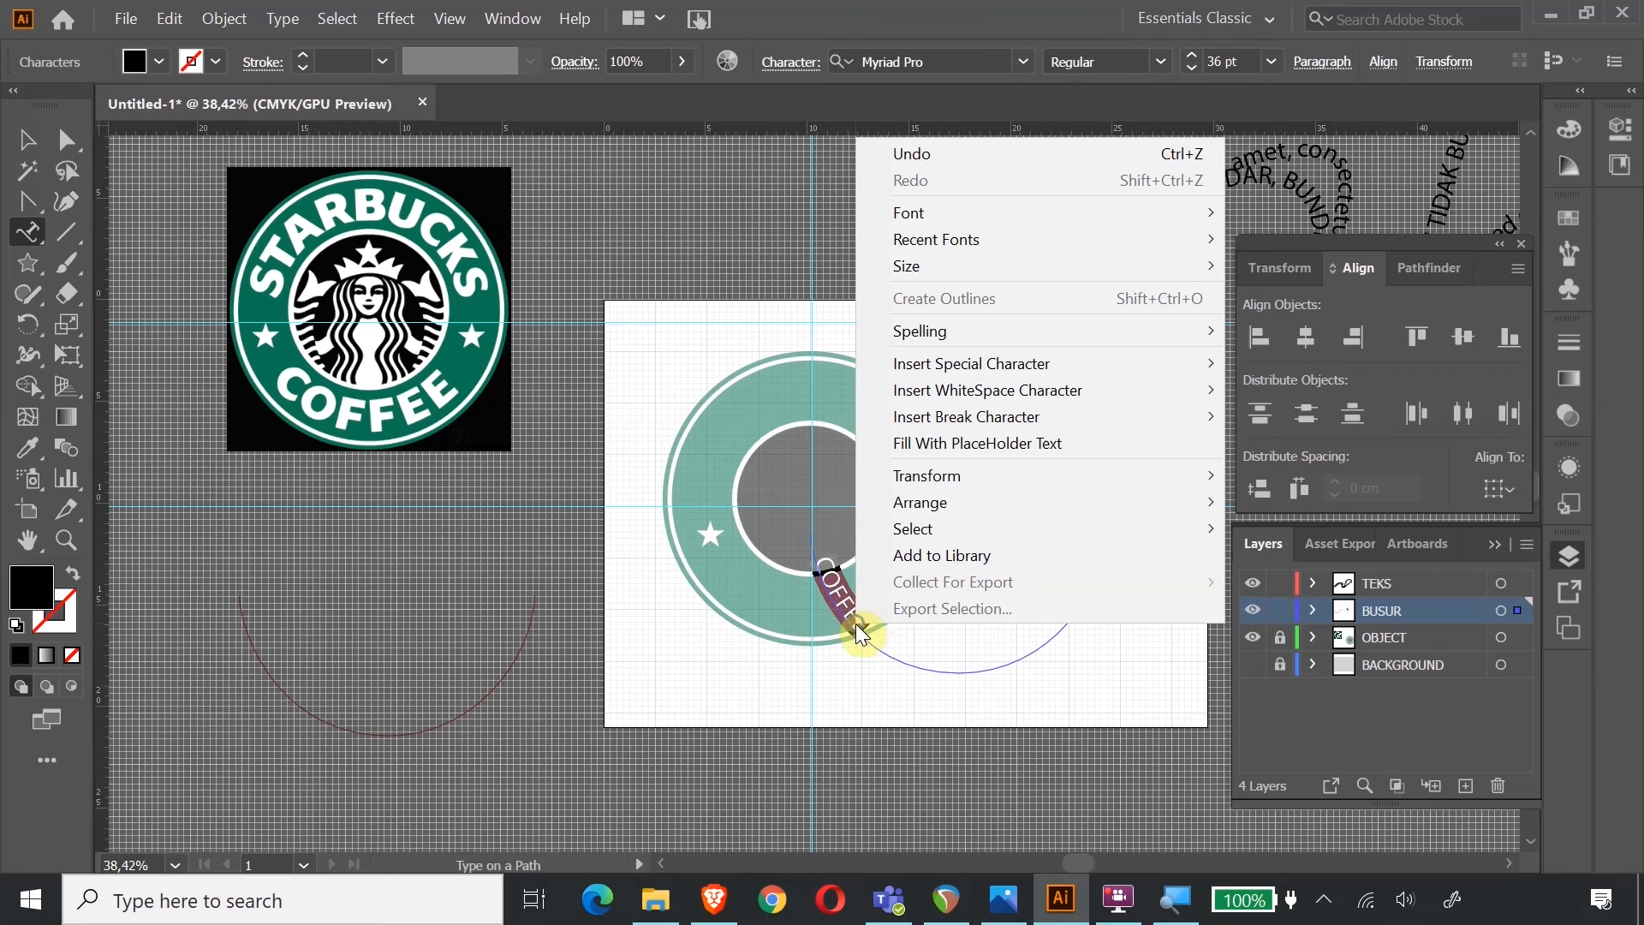
left_click(948, 214)
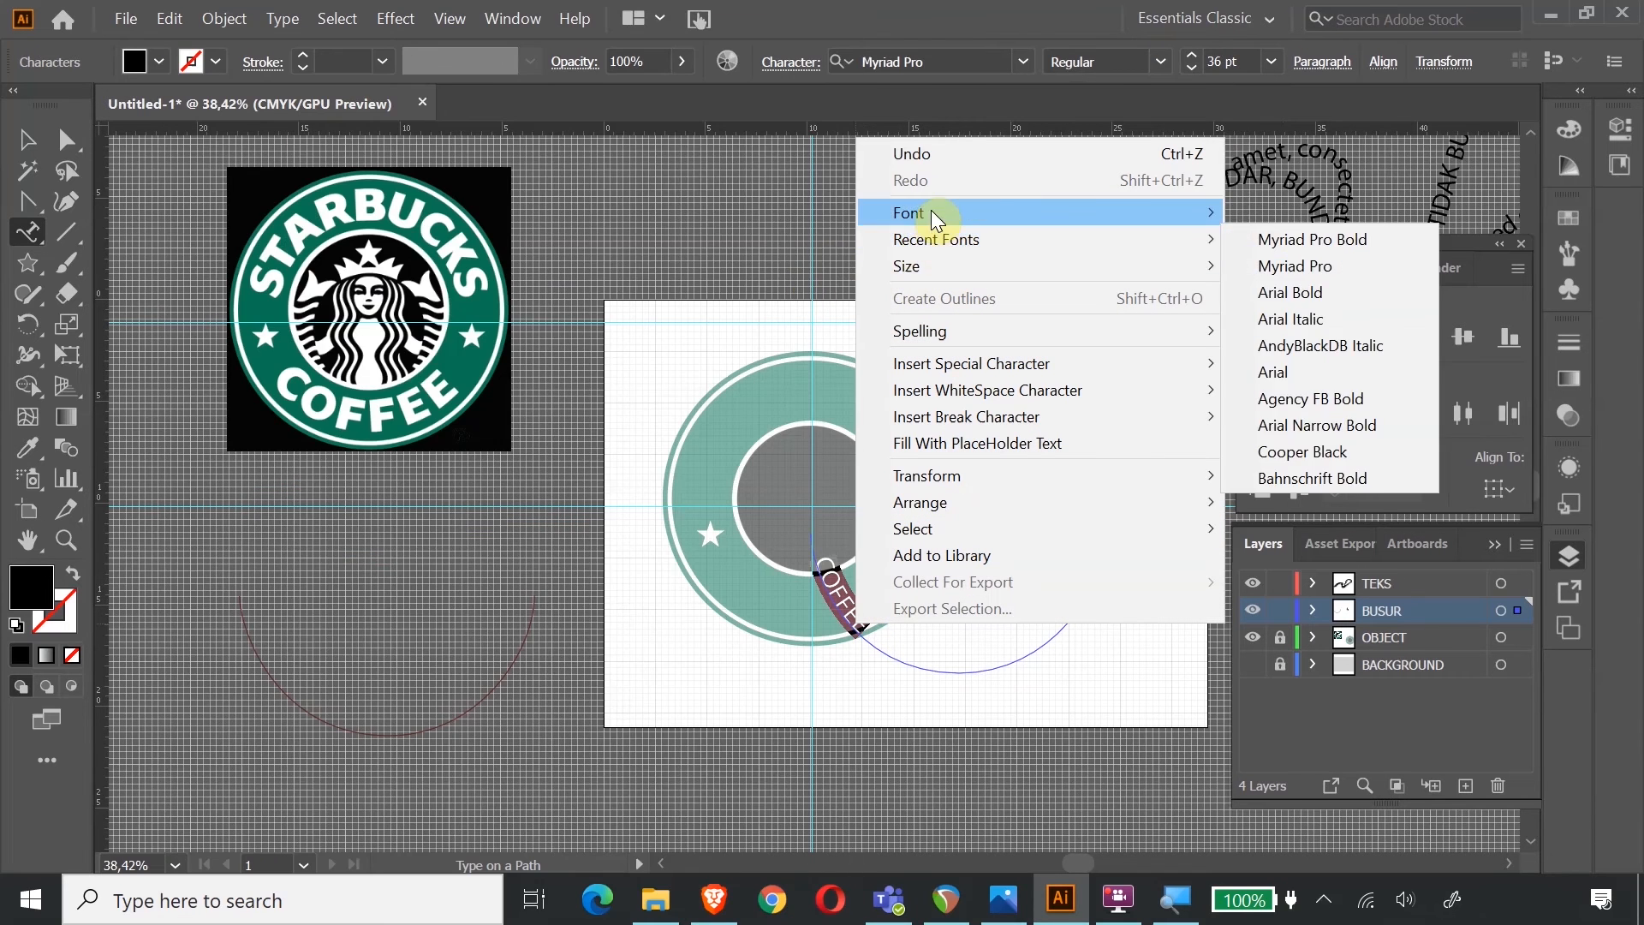
mouse_move(936, 221)
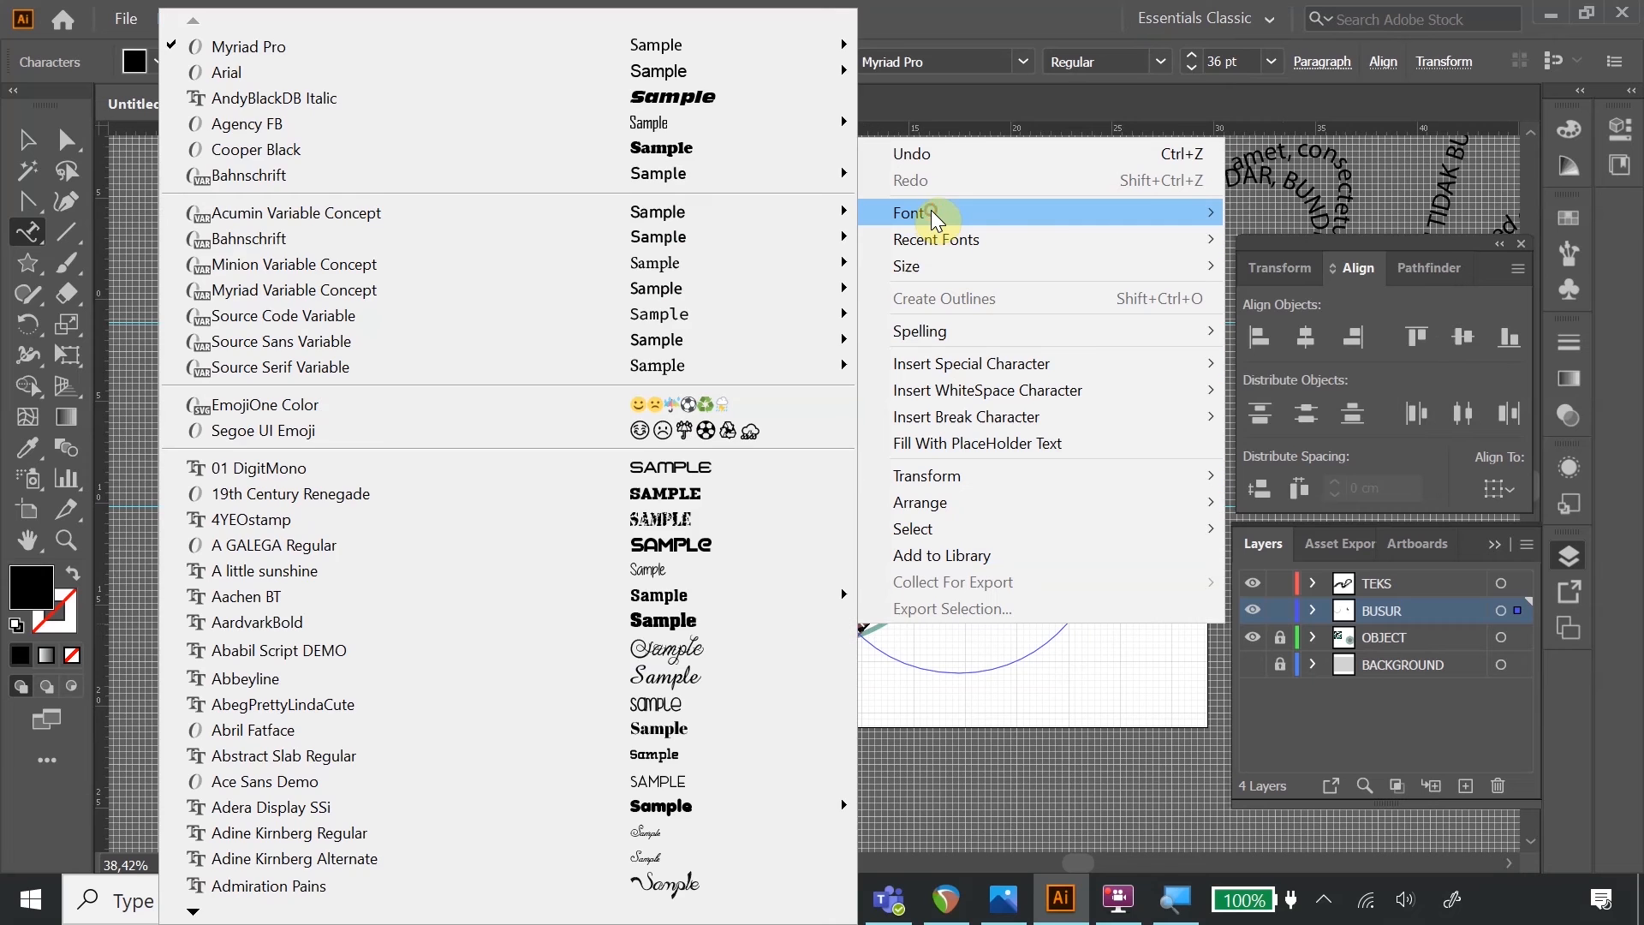
left_click(699, 622)
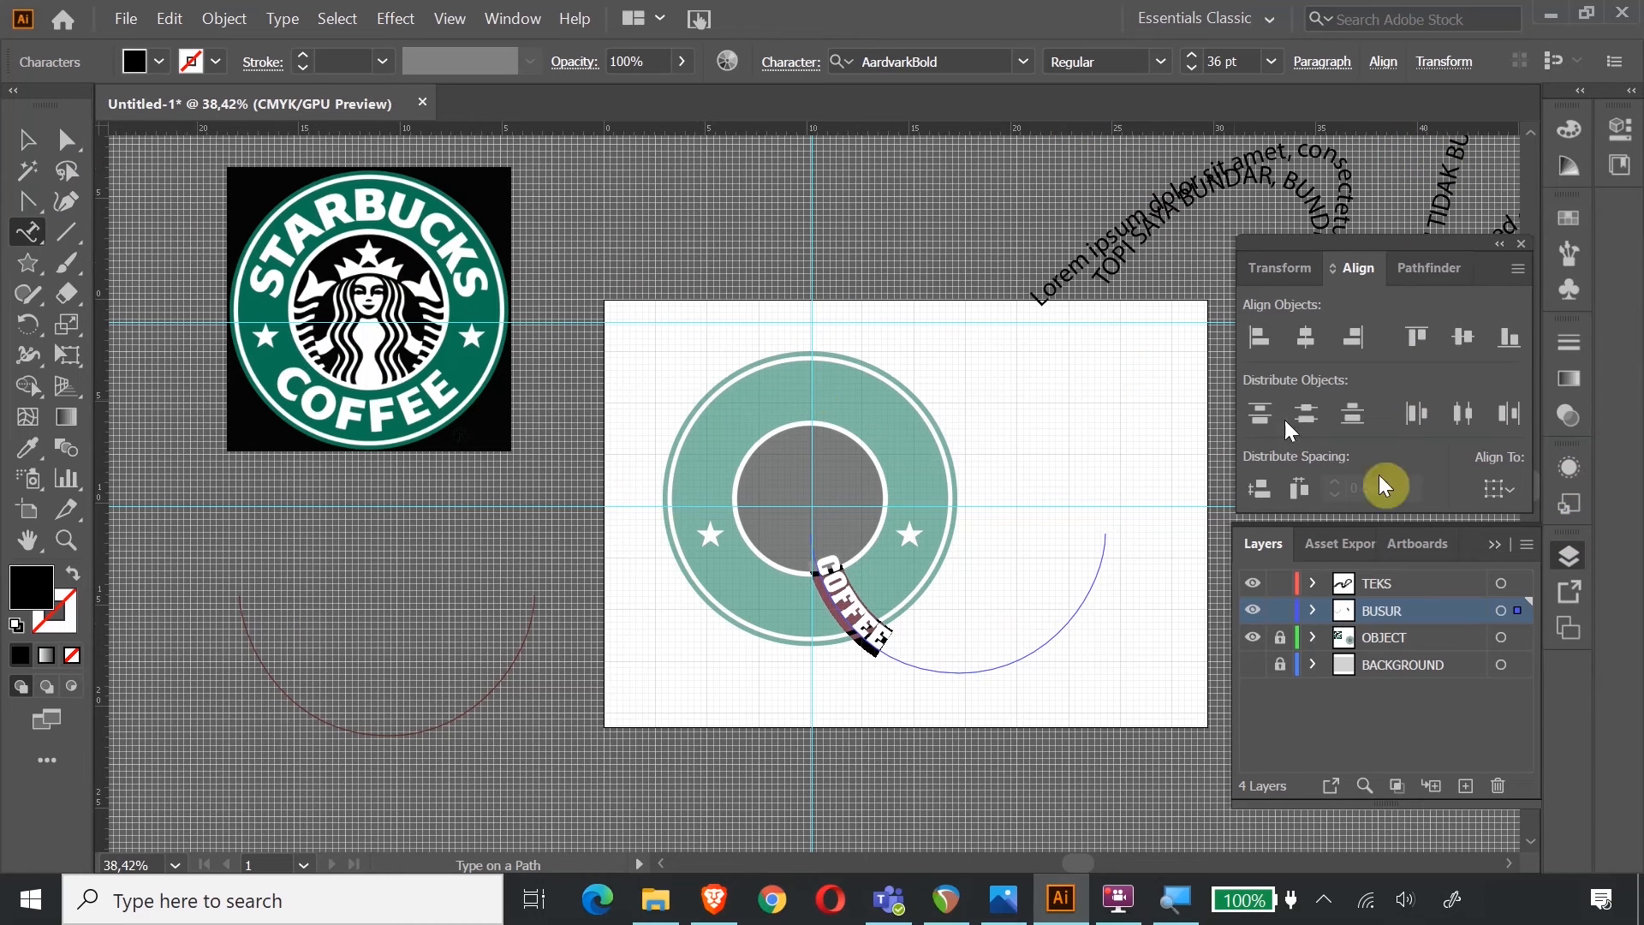
Centre-align the COFFEE text along its arc.
left_click(1323, 65)
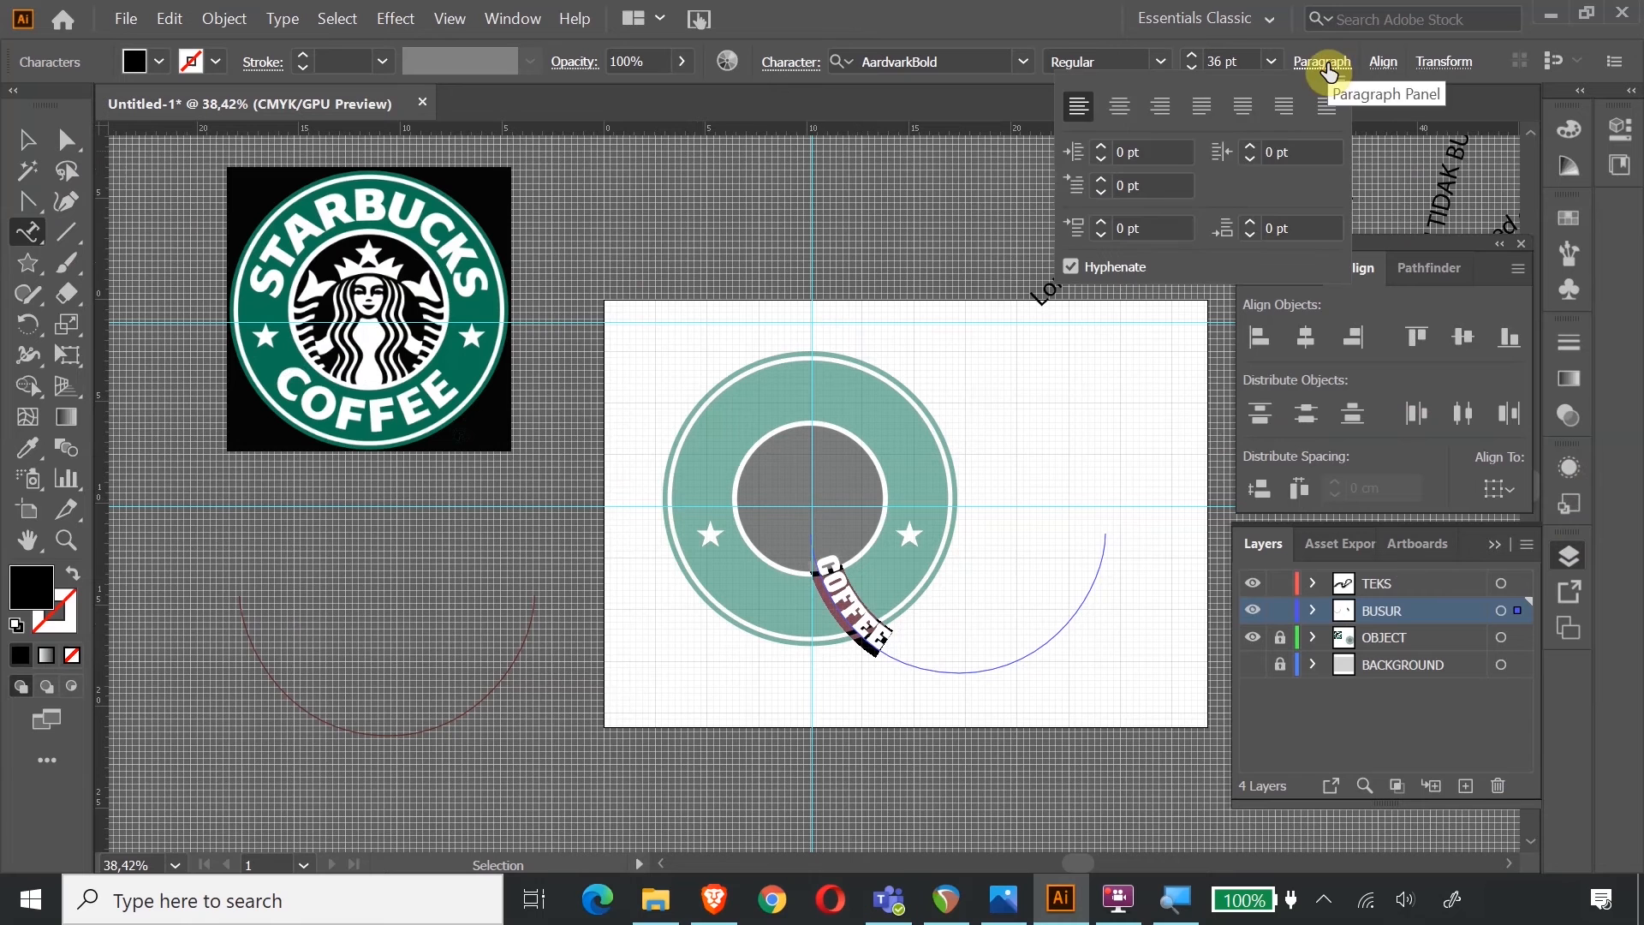
left_click(1120, 120)
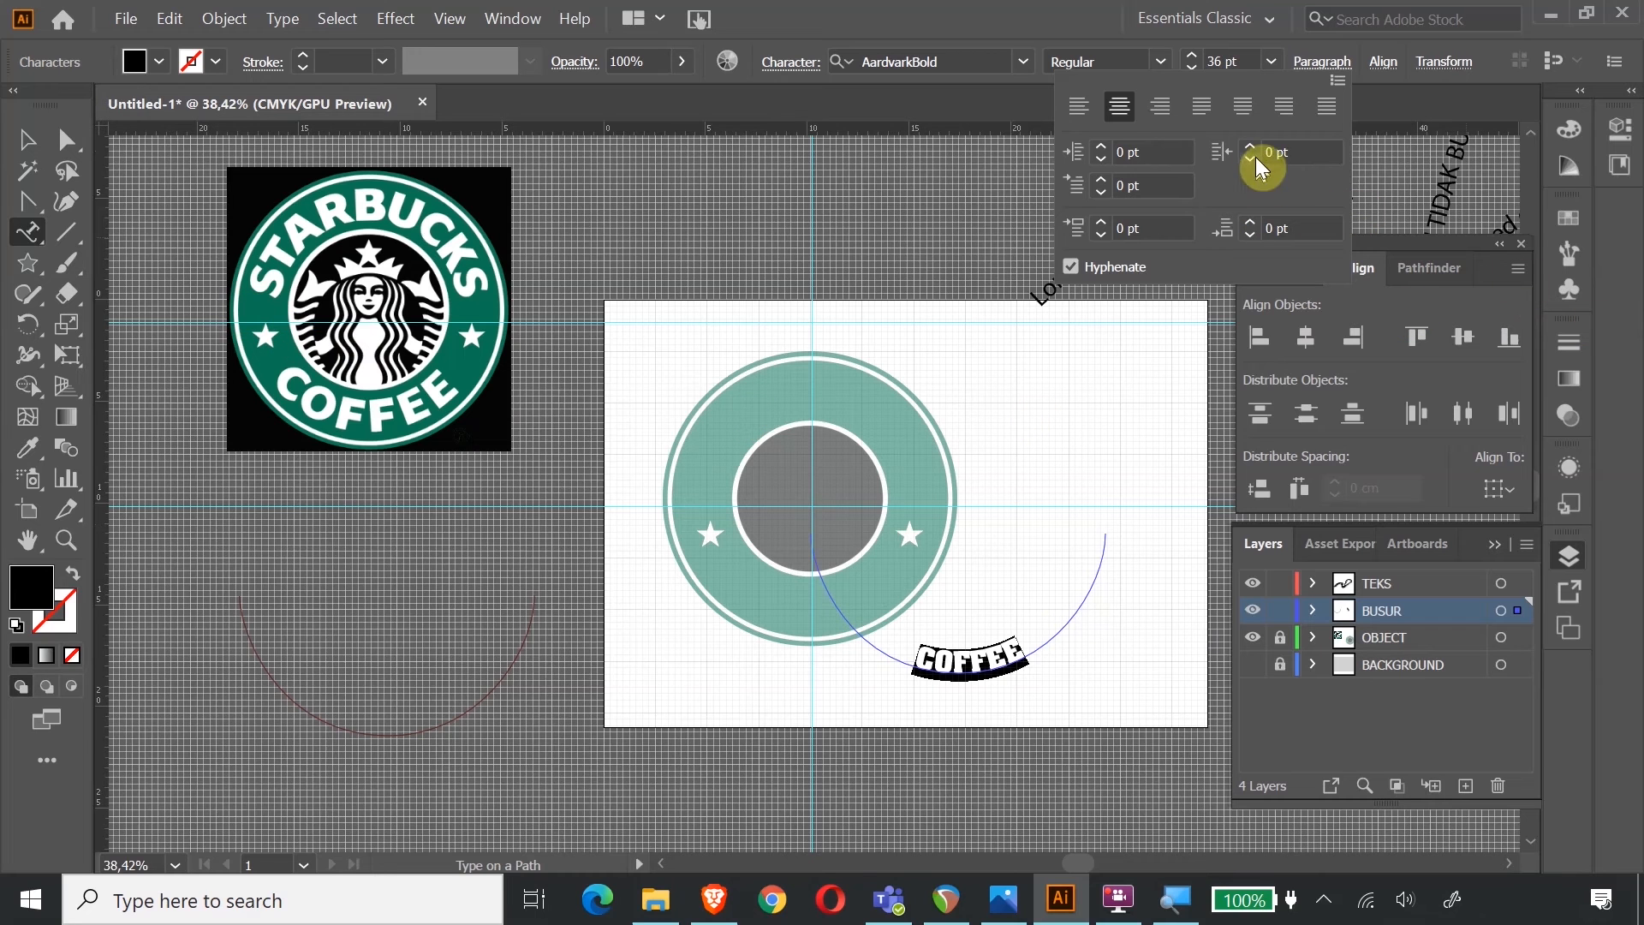
Enlarge the COFFEE path text to a font size of 58 pt.
left_click(1204, 56)
left_click_drag(1192, 54, 1196, 63)
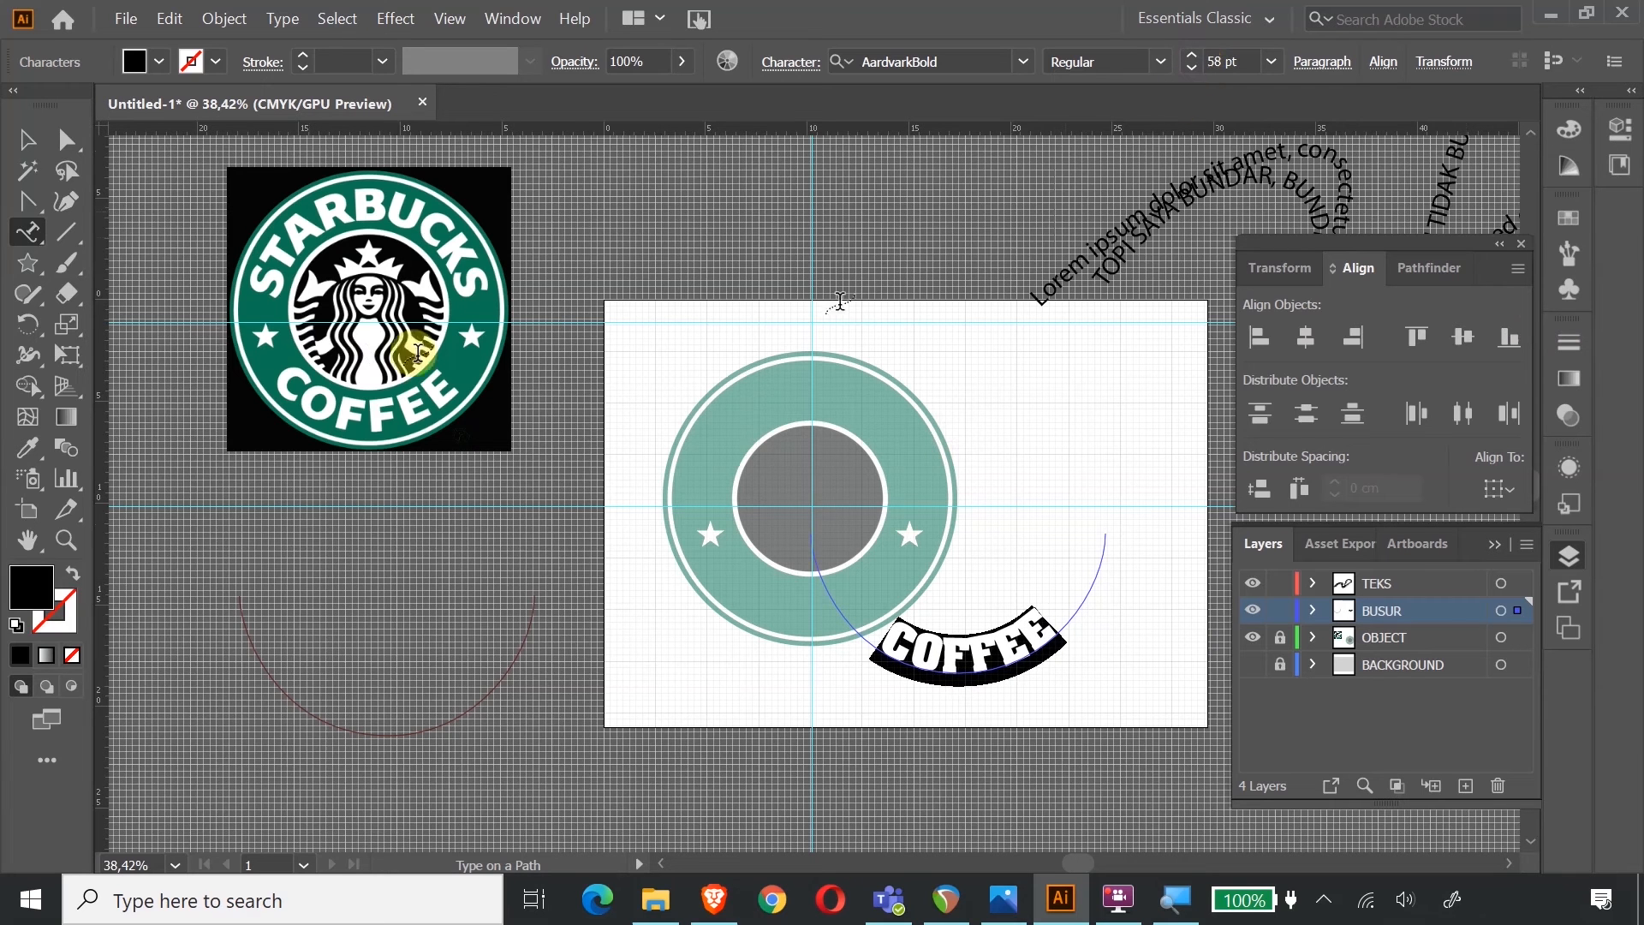
left_click(25, 139)
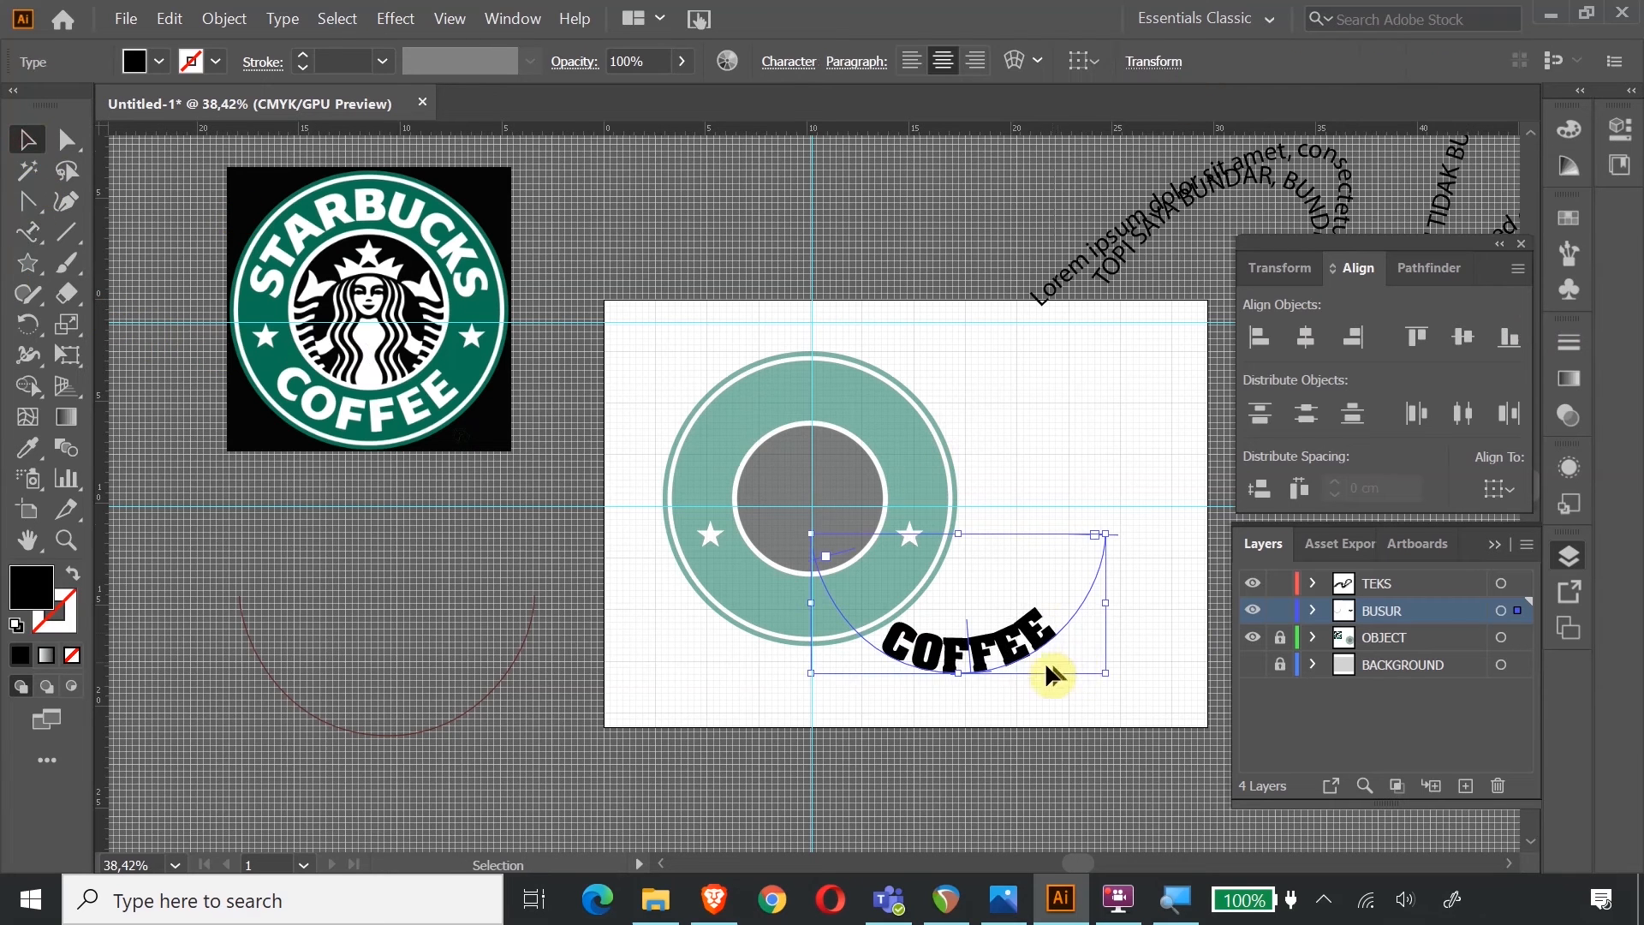
Move the COFFEE path text onto the lower half of the green ring and scale its arc down to fit inside the white outline.
left_click_drag(1022, 661, 872, 637)
left_click(66, 355)
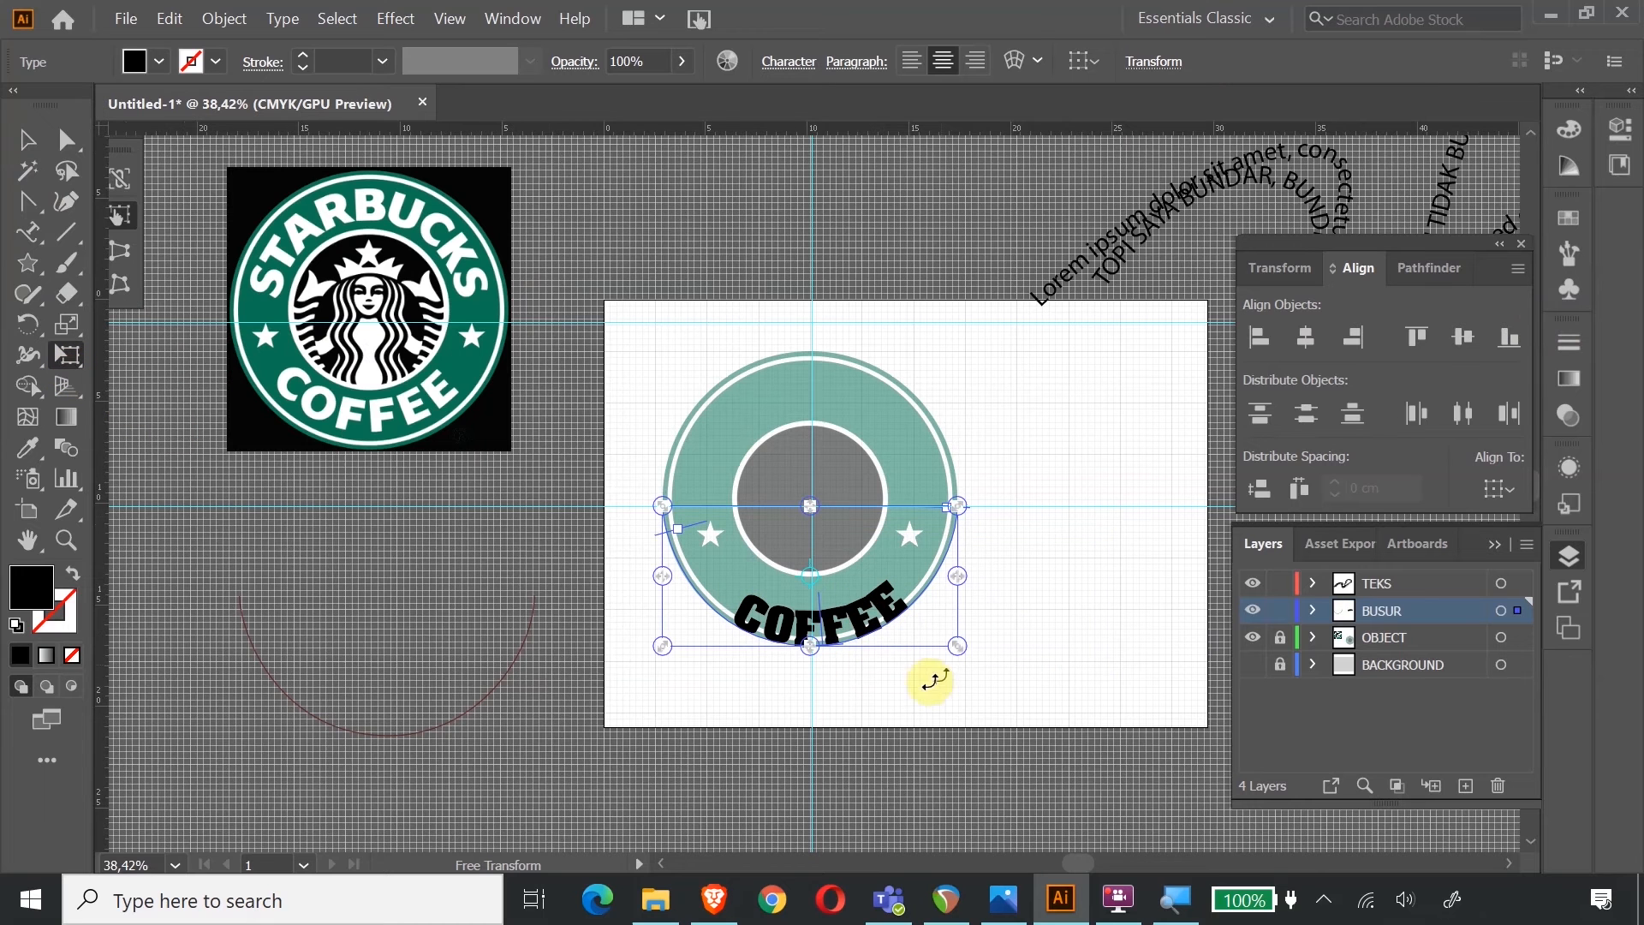
left_click_drag(670, 644, 690, 633)
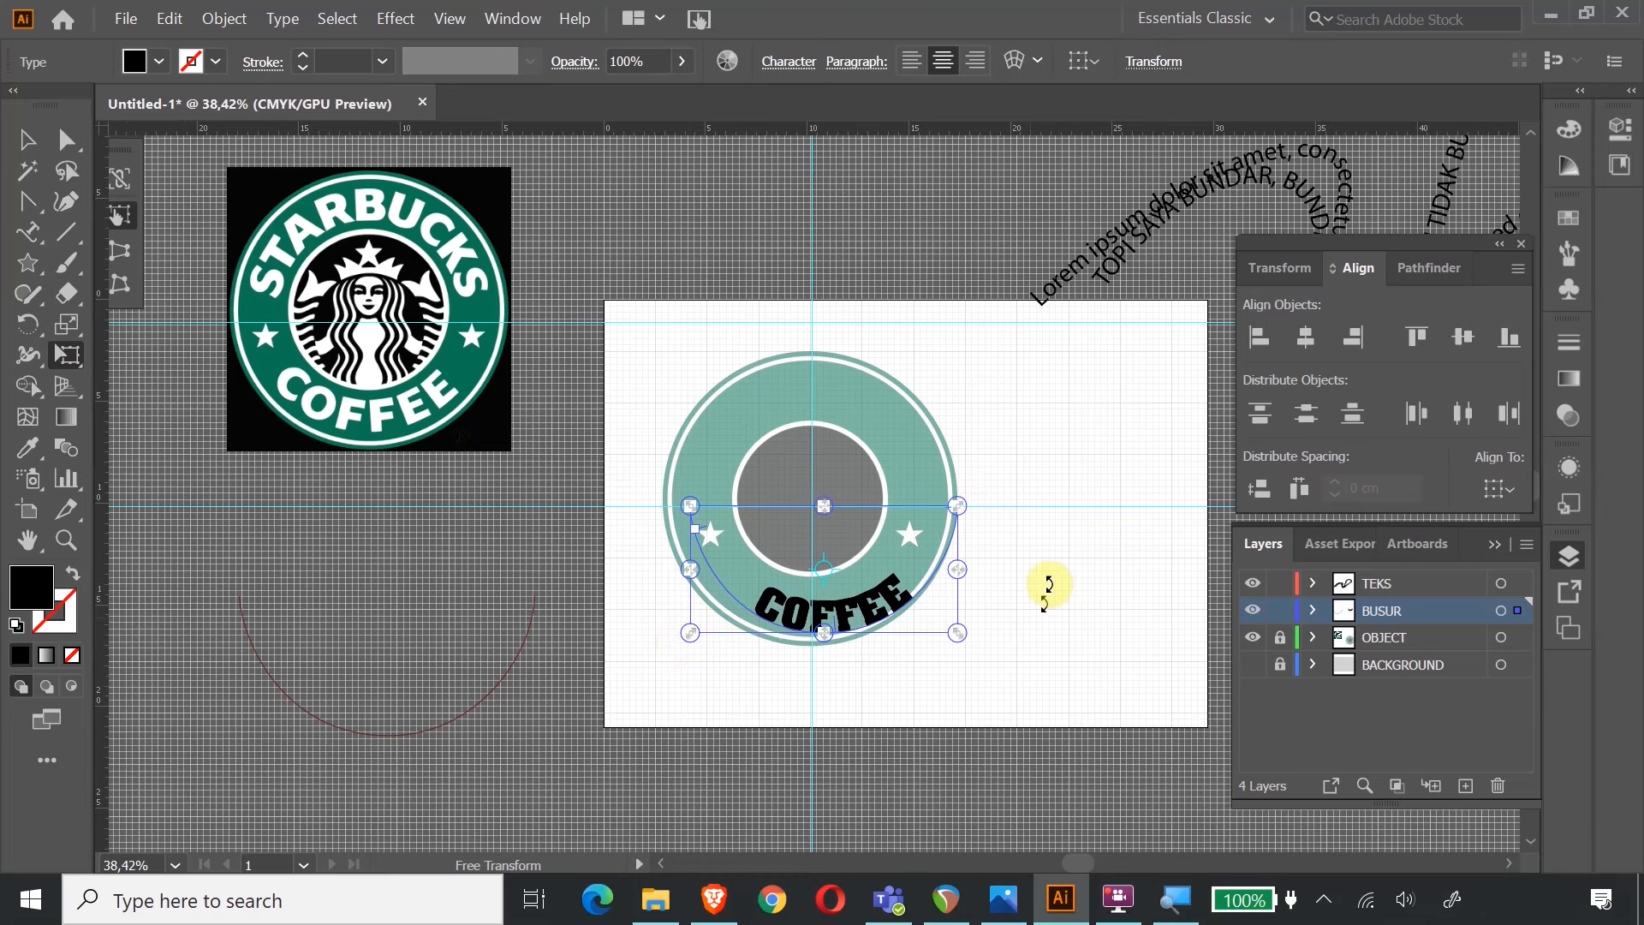
left_click_drag(953, 506, 945, 511)
mouse_move(891, 599)
left_mouse_down()
mouse_move(879, 591)
mouse_move(899, 617)
left_mouse_up()
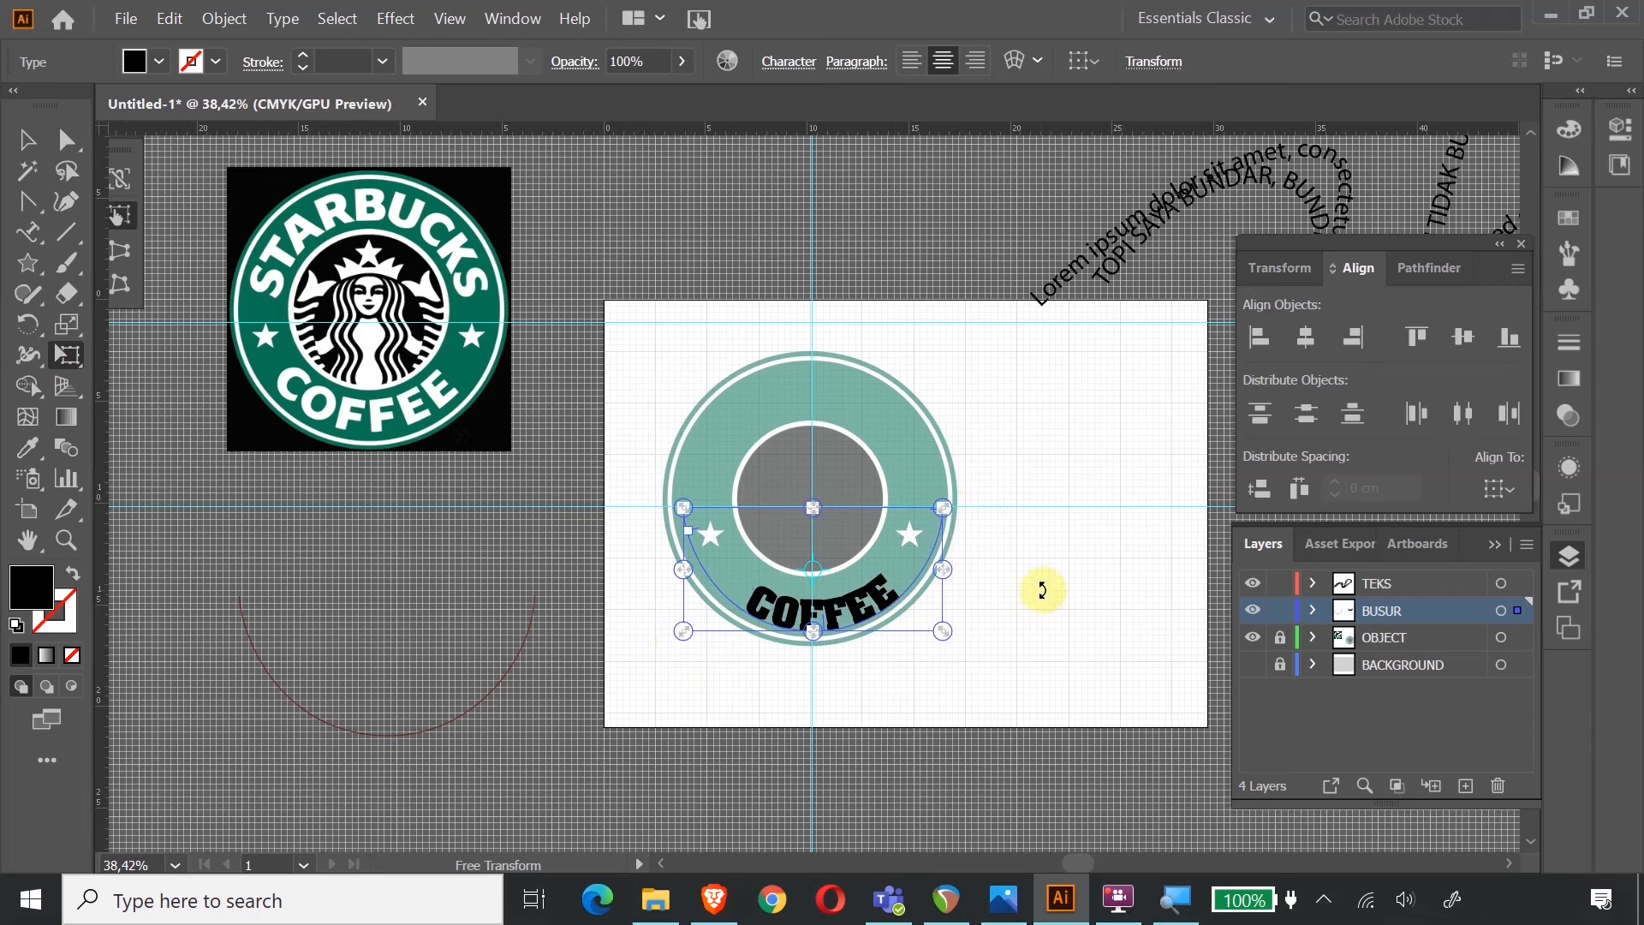
left_click_drag(1152, 523, 1152, 523)
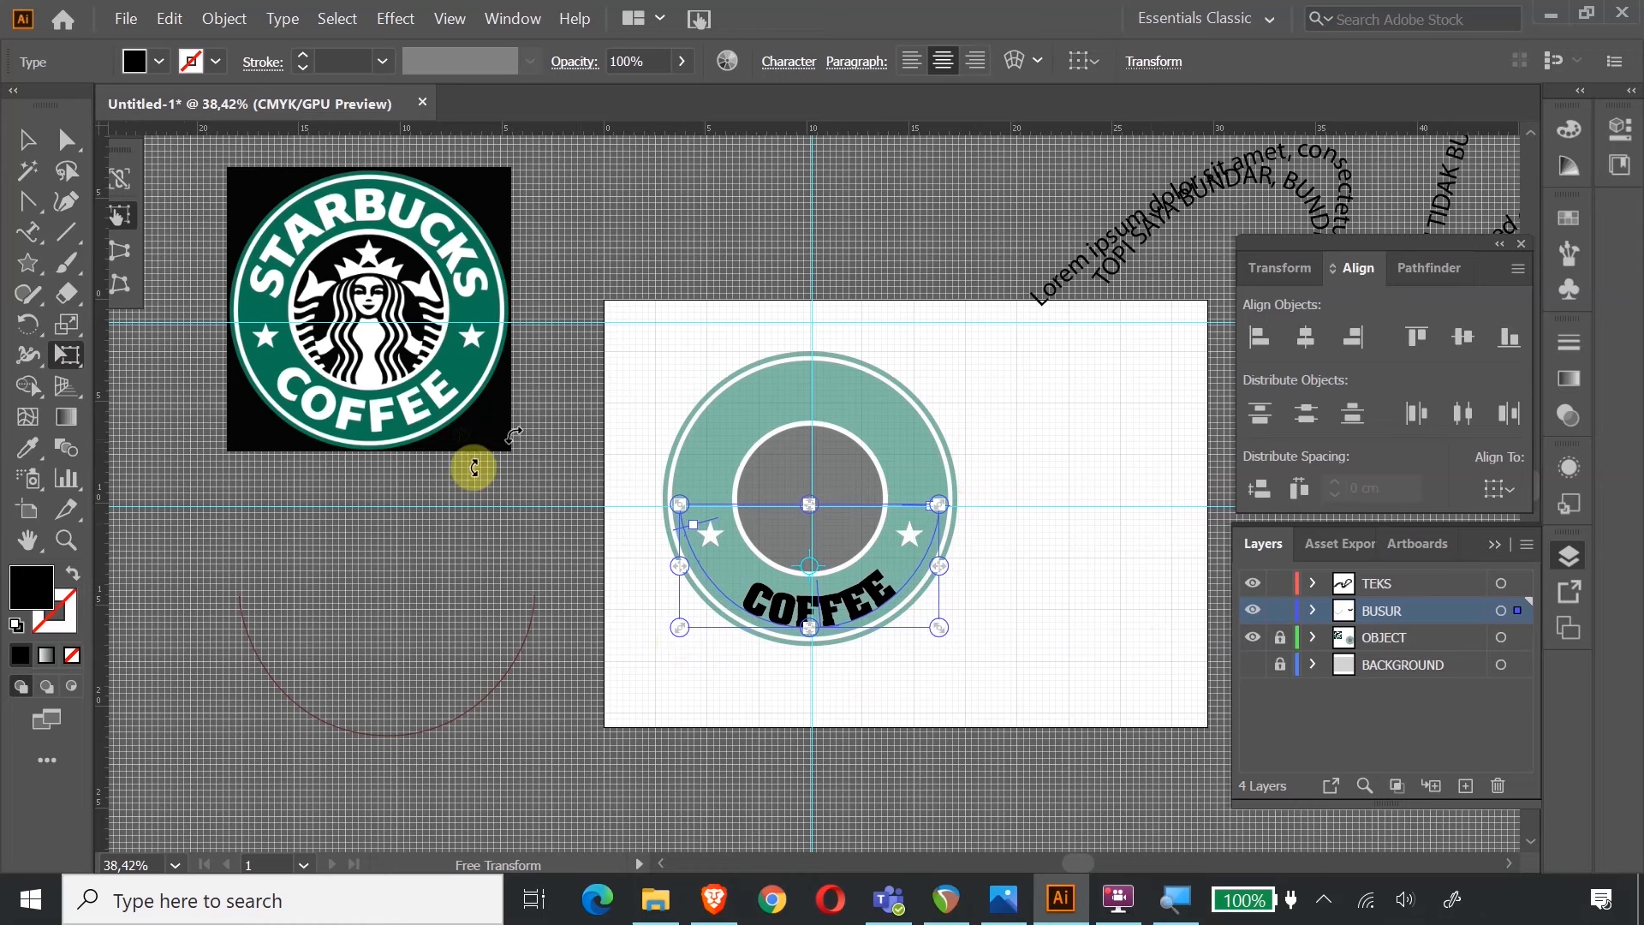
Increase the font size of the scaled COFFEE text to 58 pt.
left_click(28, 244)
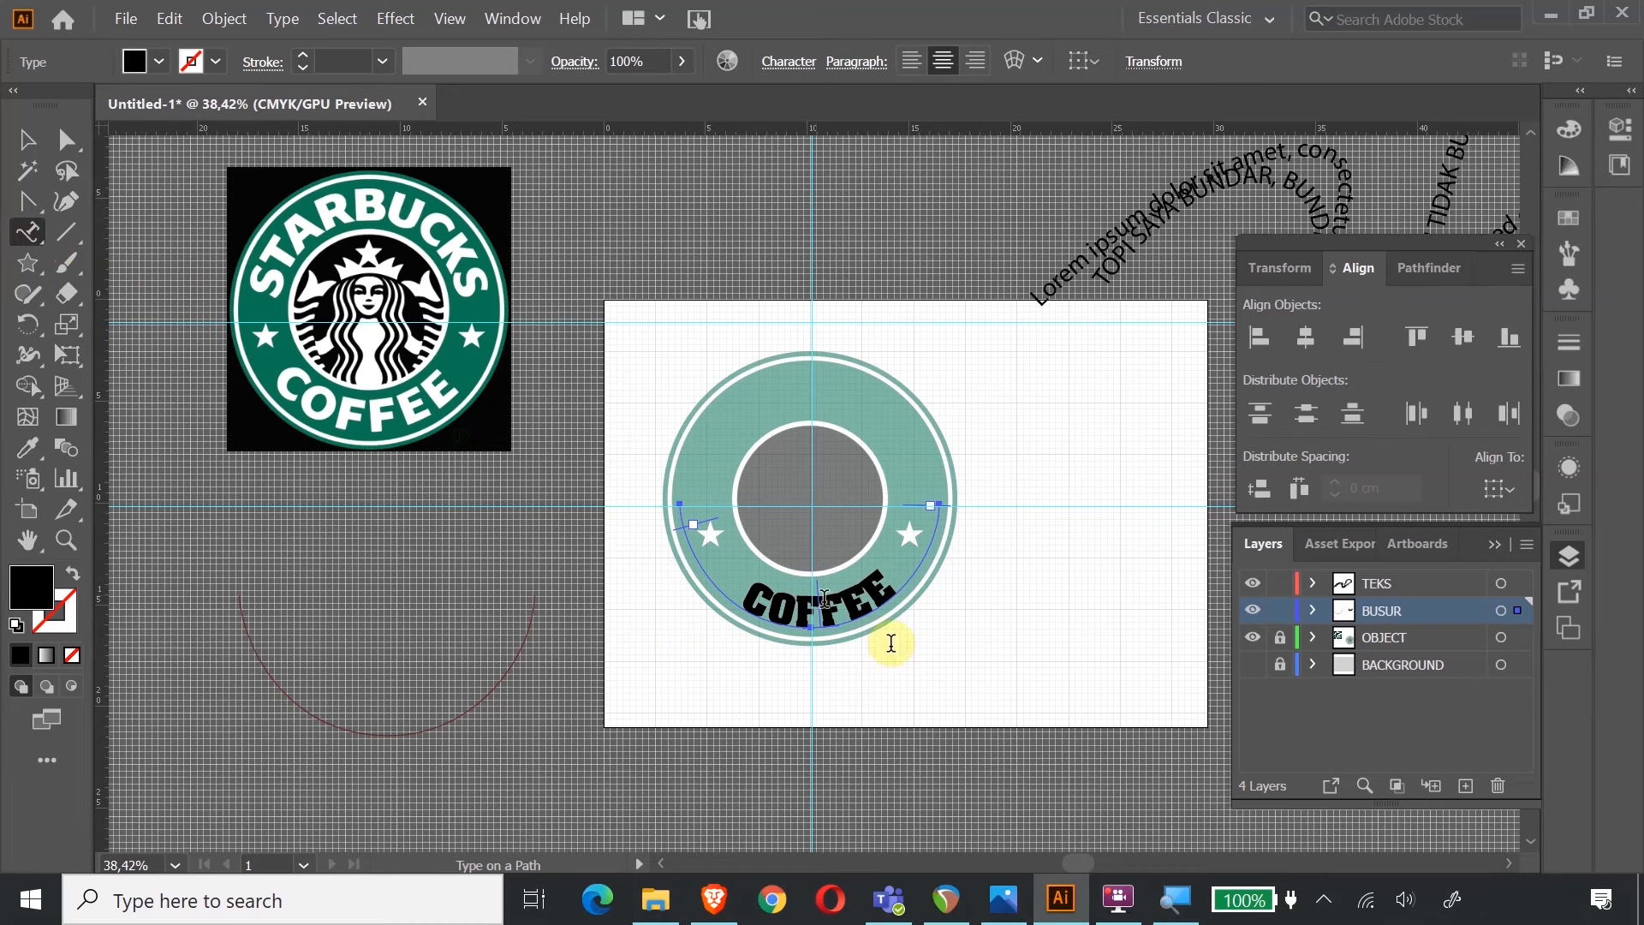
left_click_drag(884, 583, 726, 594)
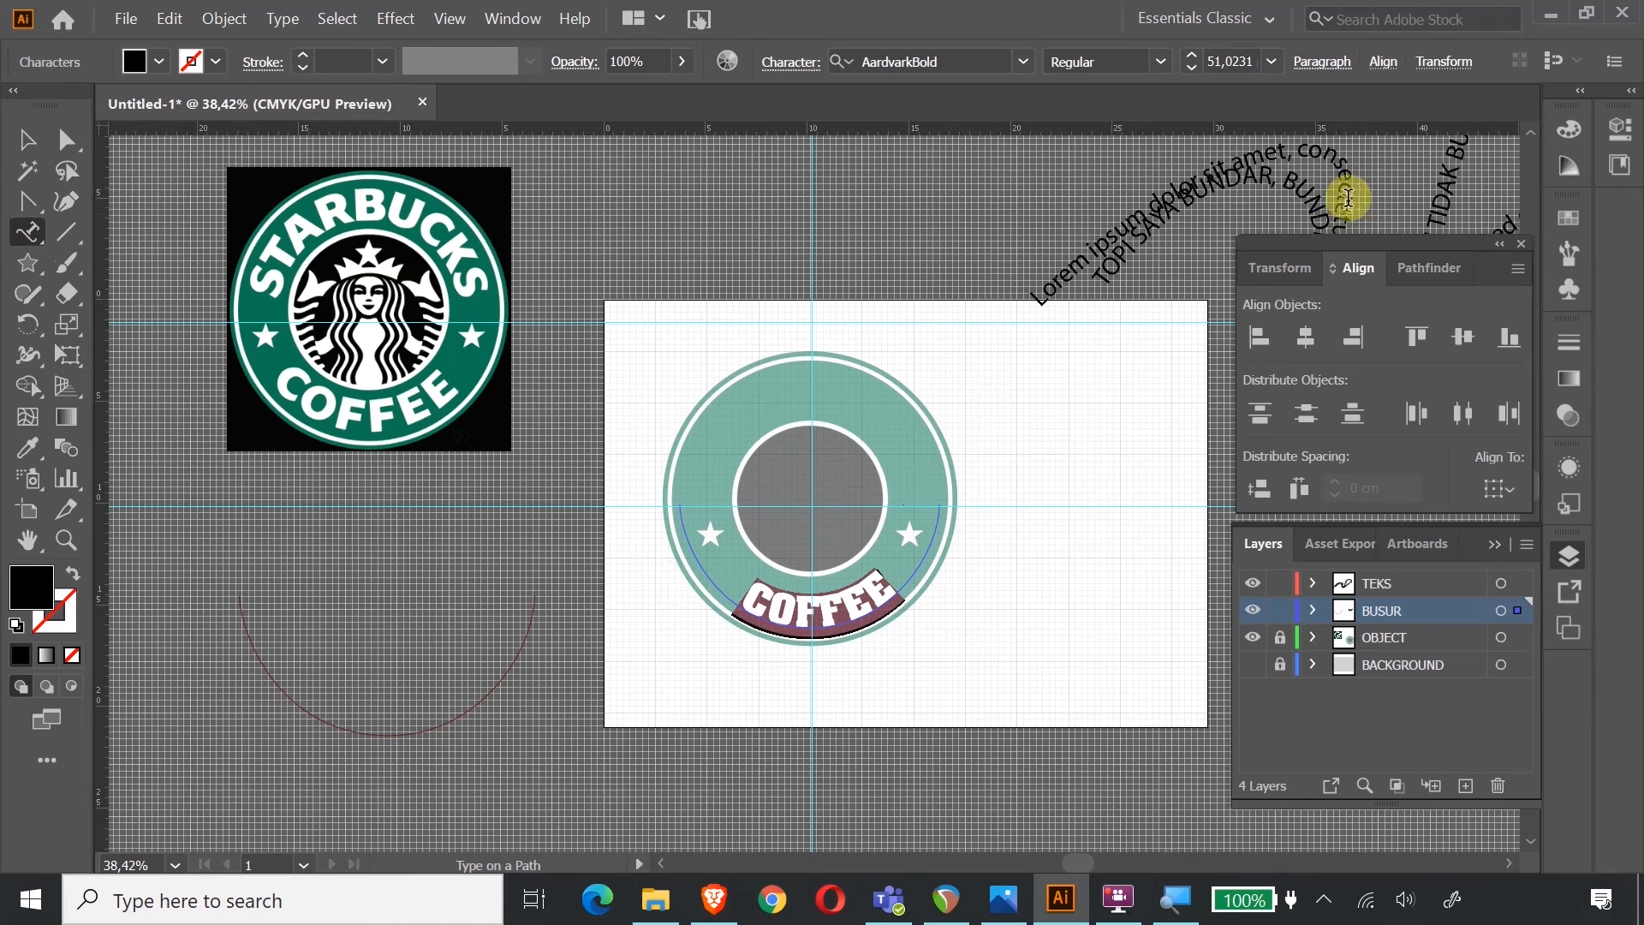
left_click(1190, 55)
left_click(1190, 55)
left_click(1190, 55)
left_click(1190, 55)
left_click(1190, 55)
left_click(1190, 54)
key("Escape")
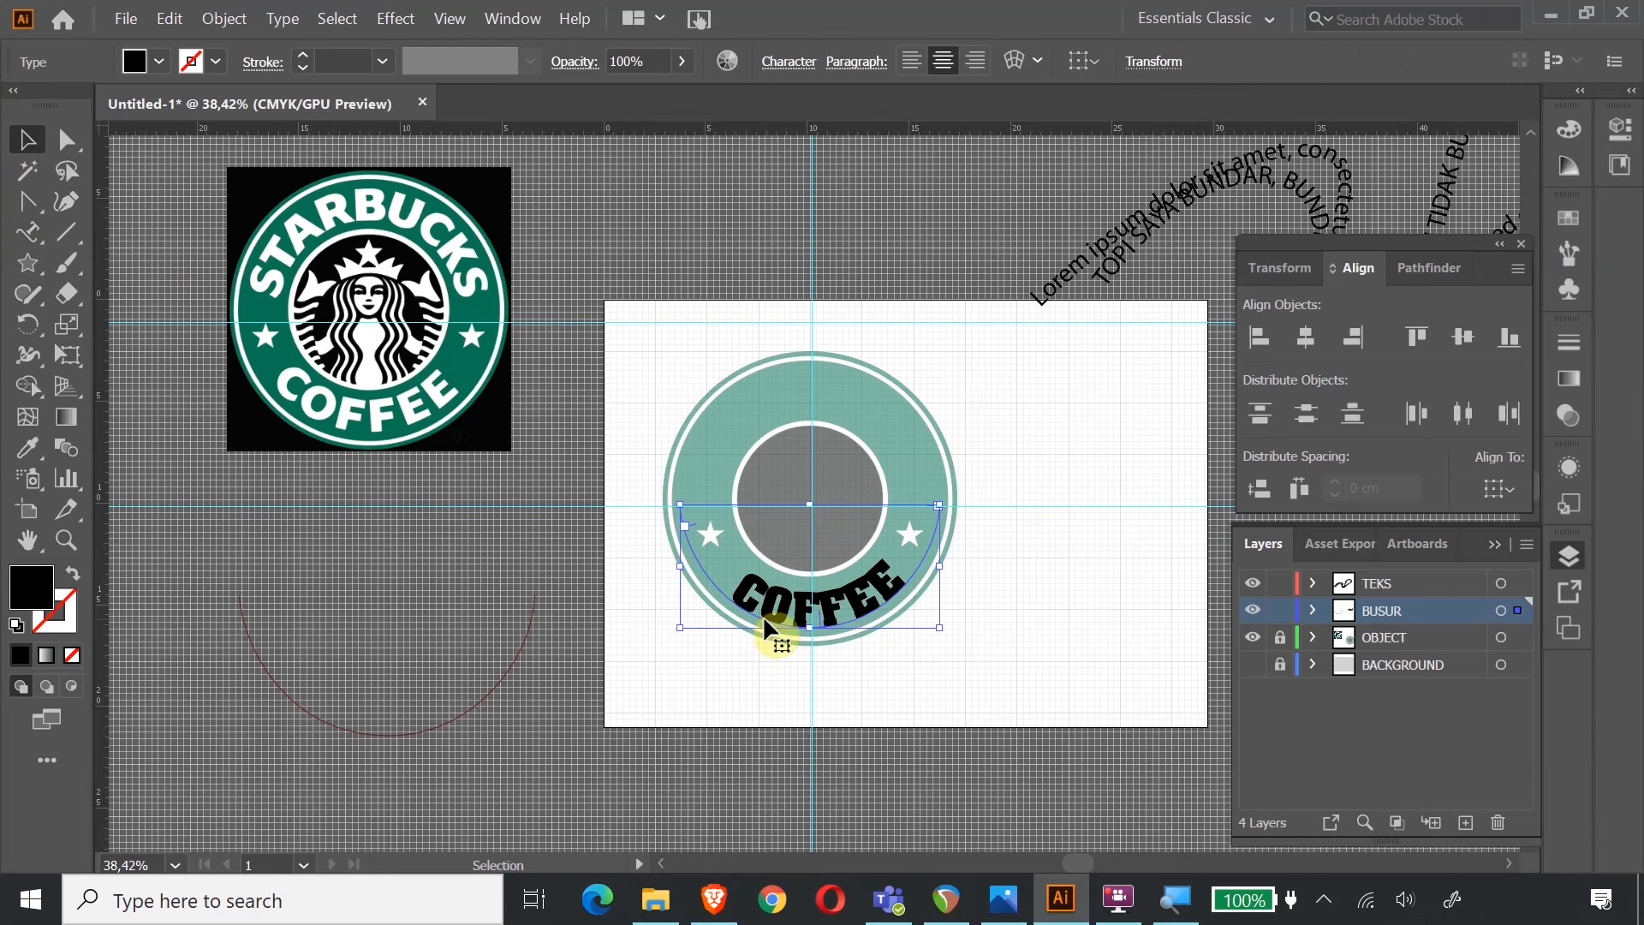
Change the font of the COFFEE text to Cooper Black.
left_click(38, 244)
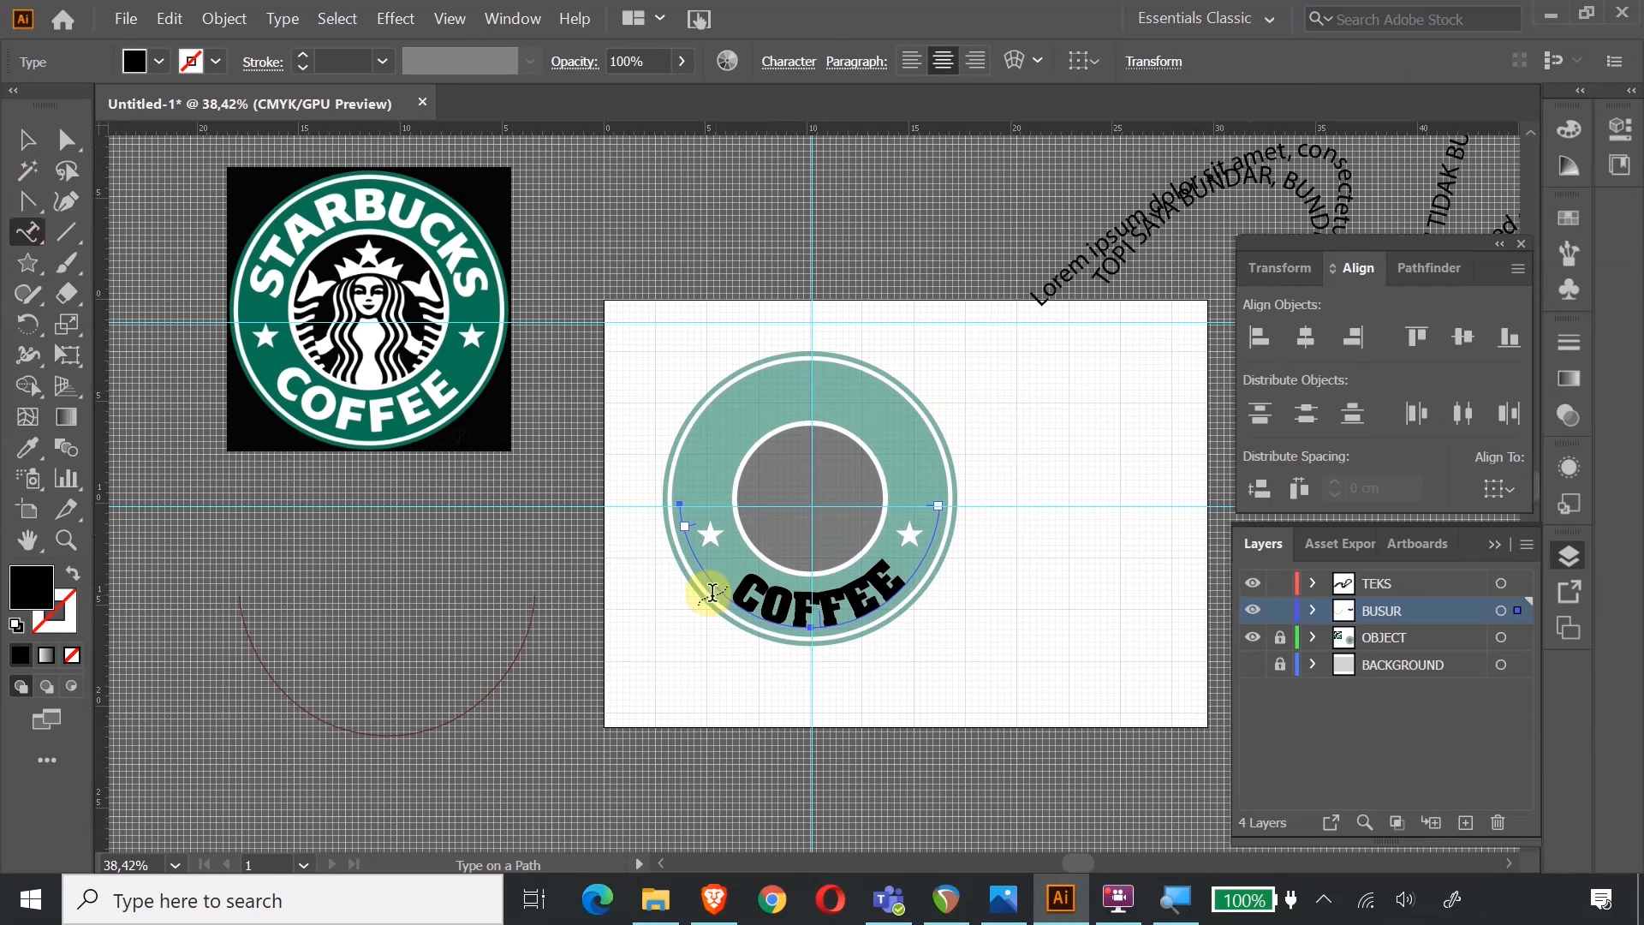
left_click_drag(739, 587, 919, 591)
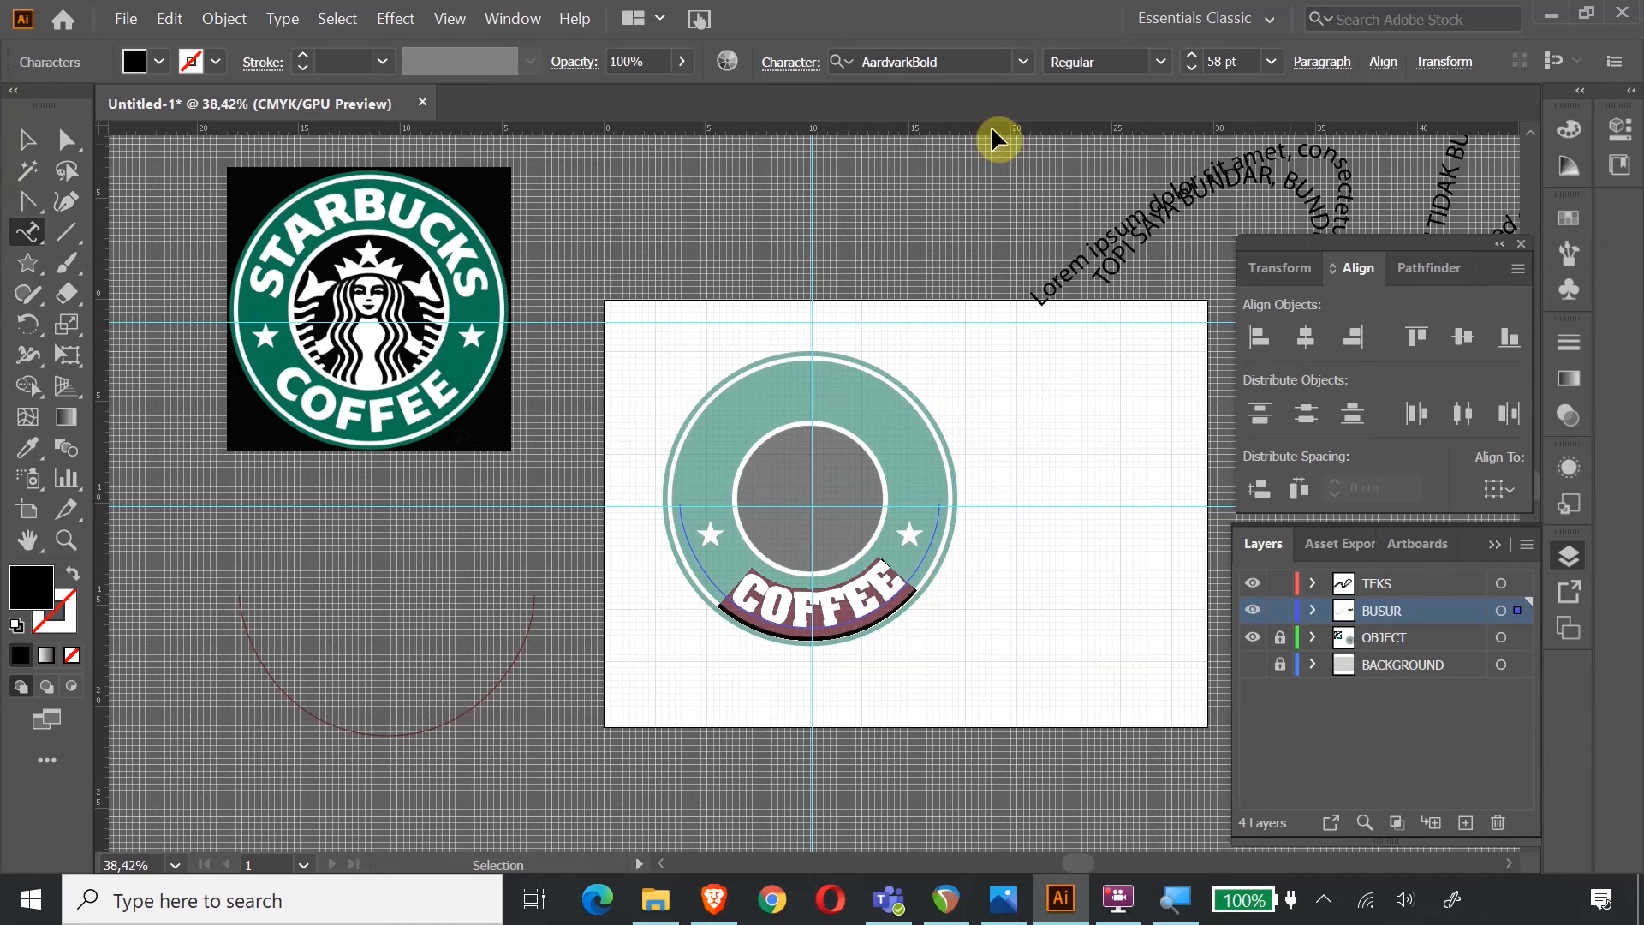
right_click(870, 596)
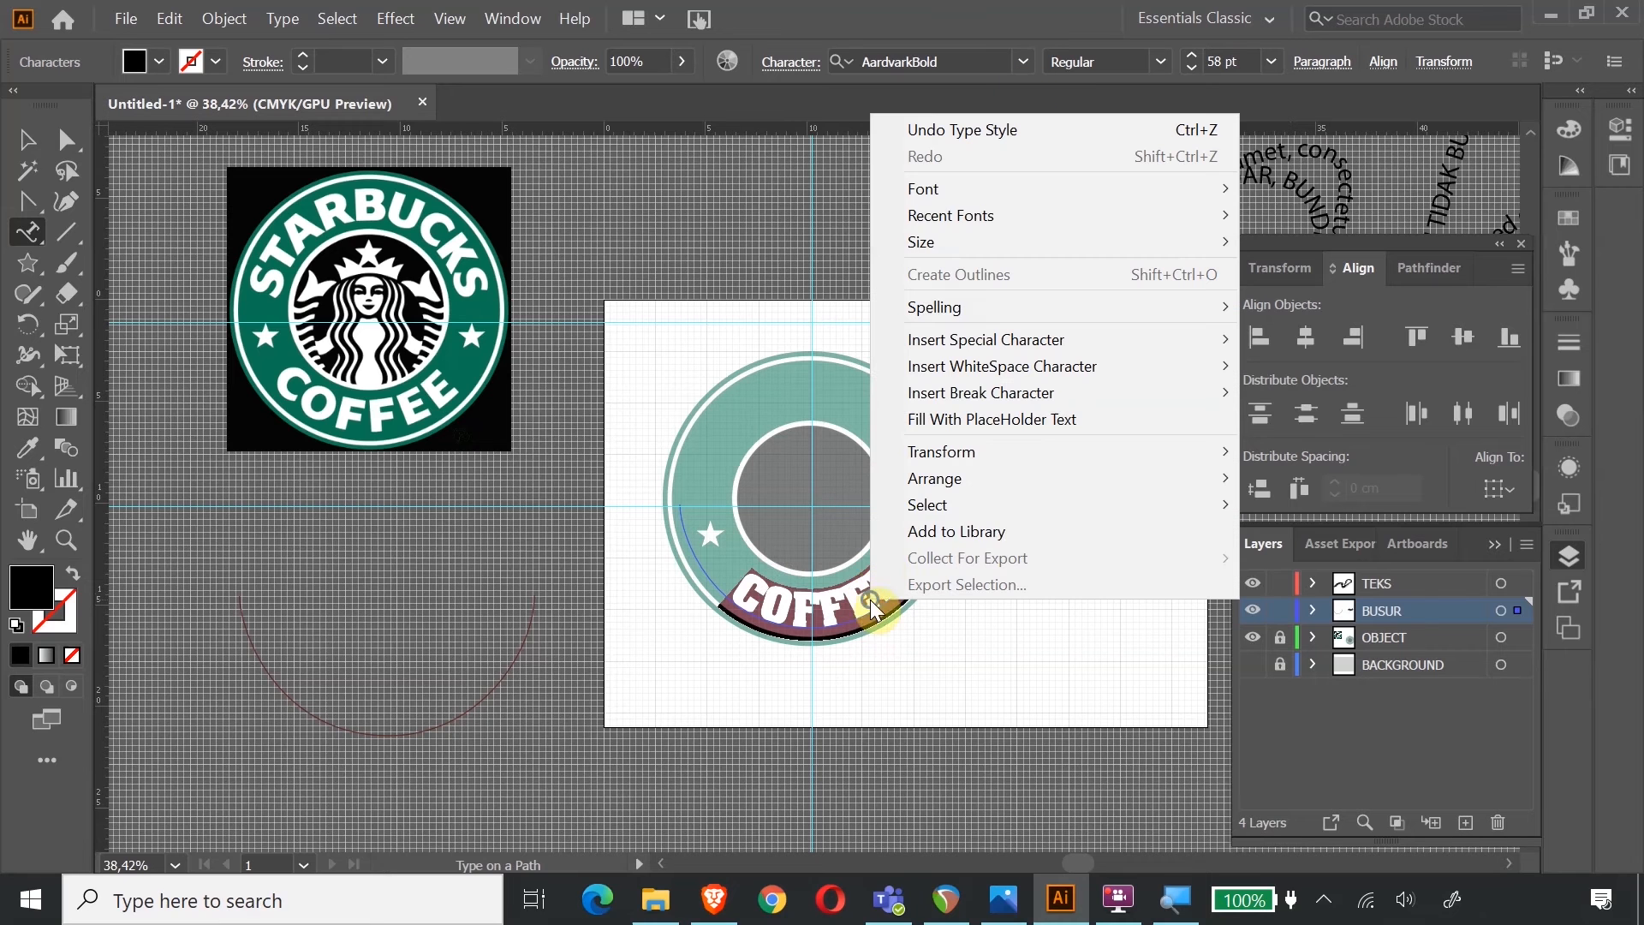
mouse_move(957, 183)
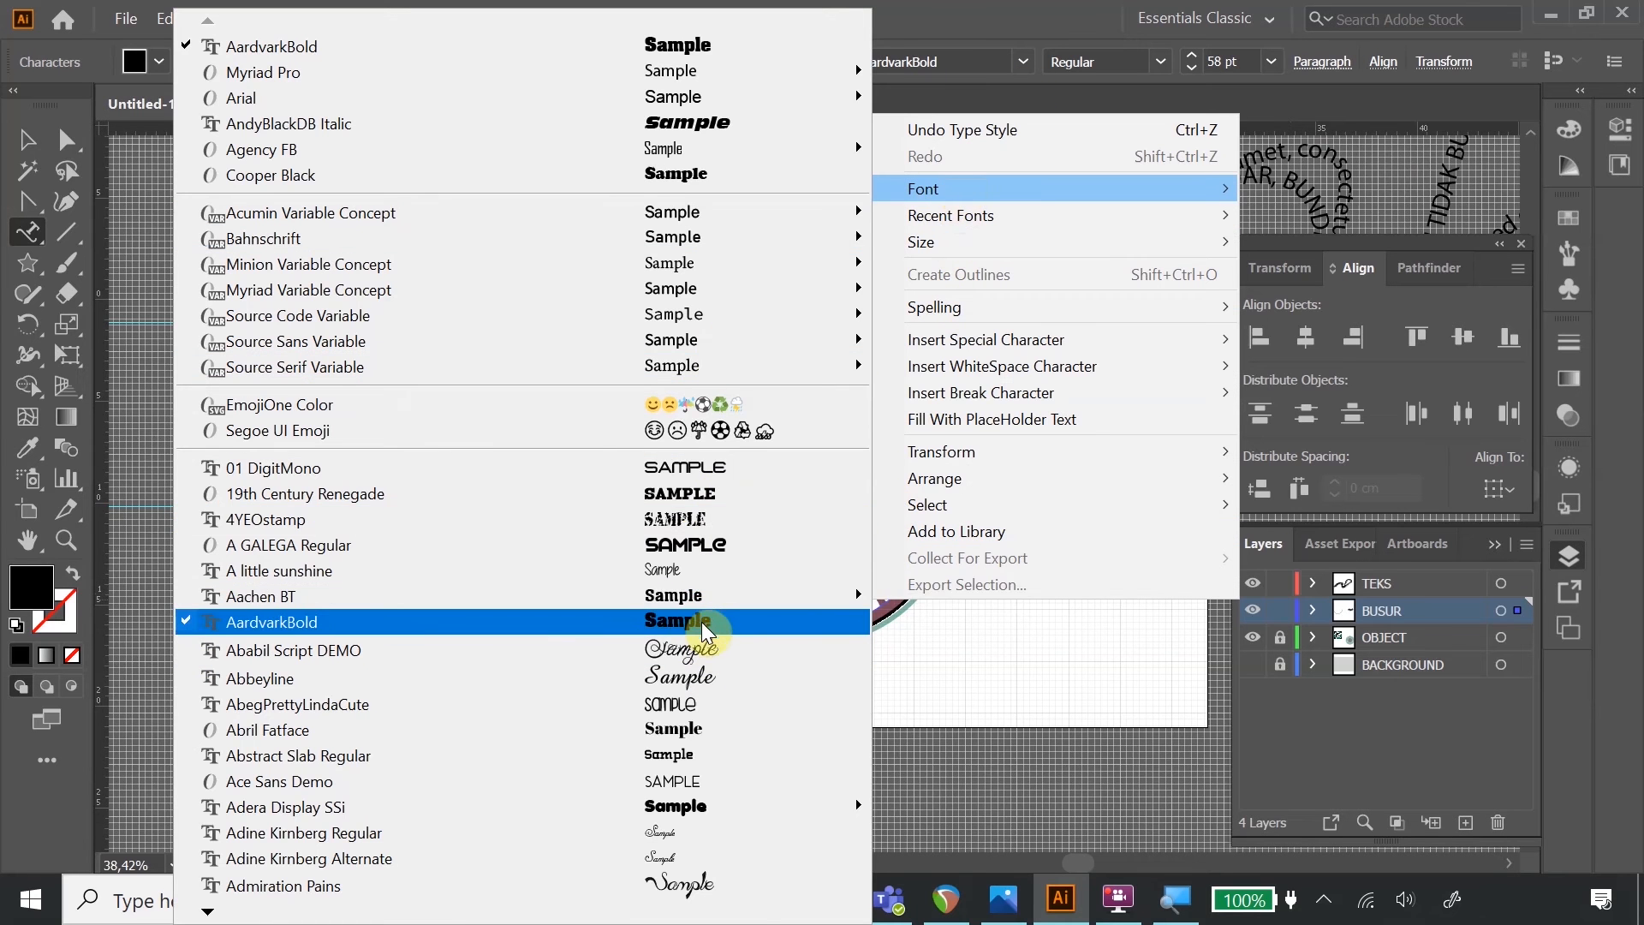
mouse_move(209, 912)
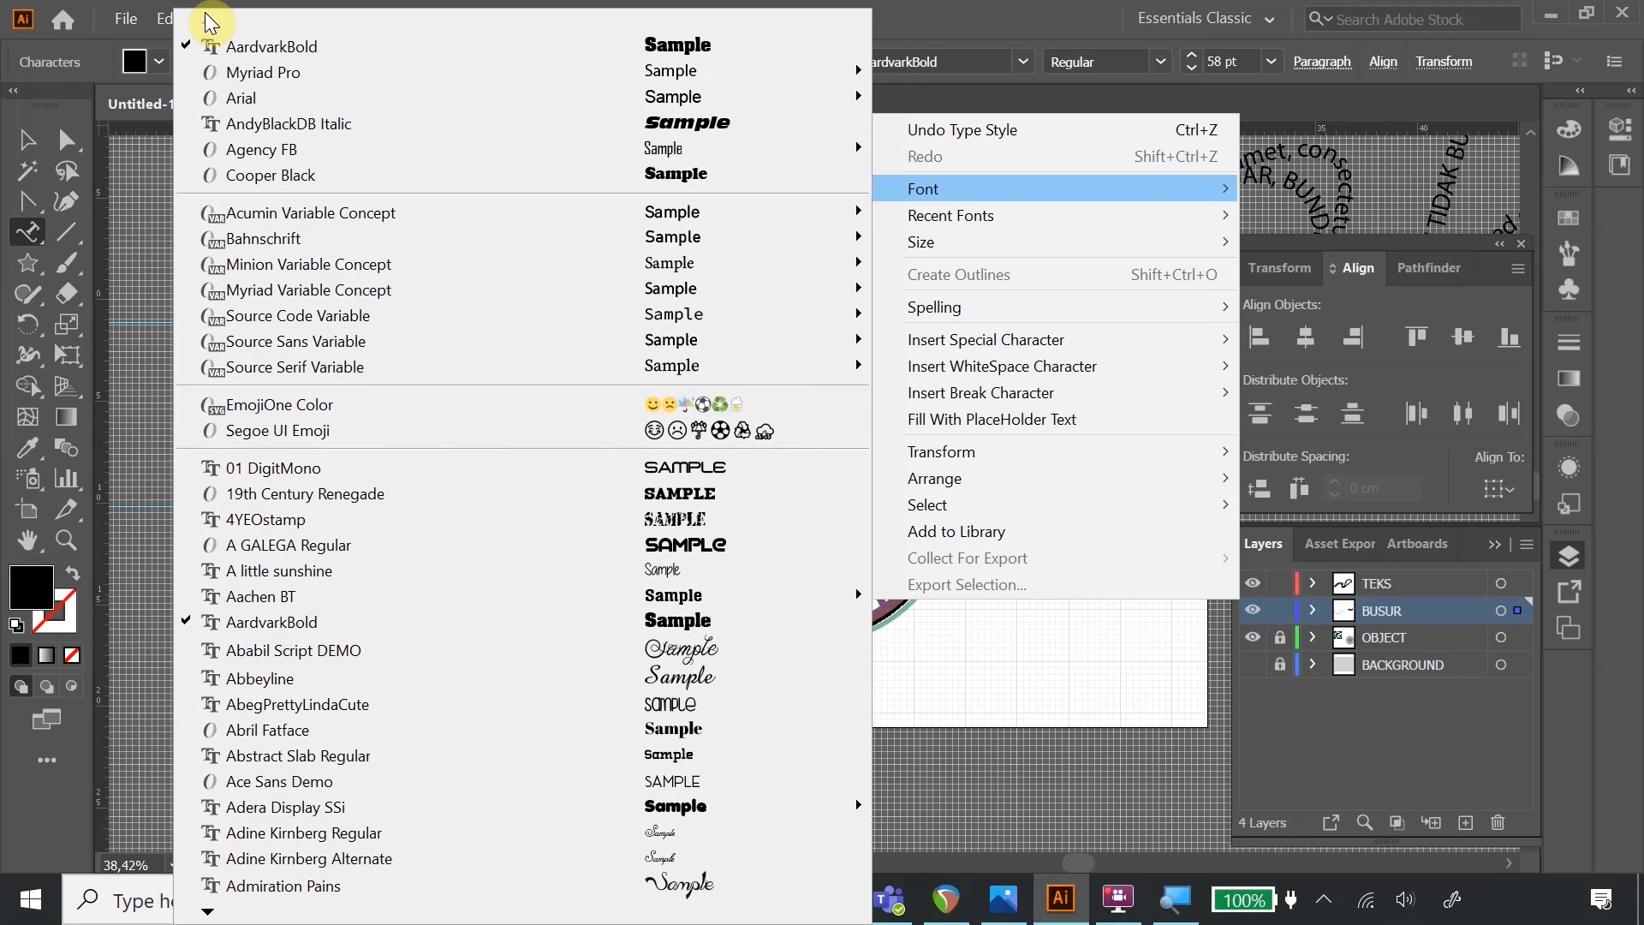
left_click(719, 174)
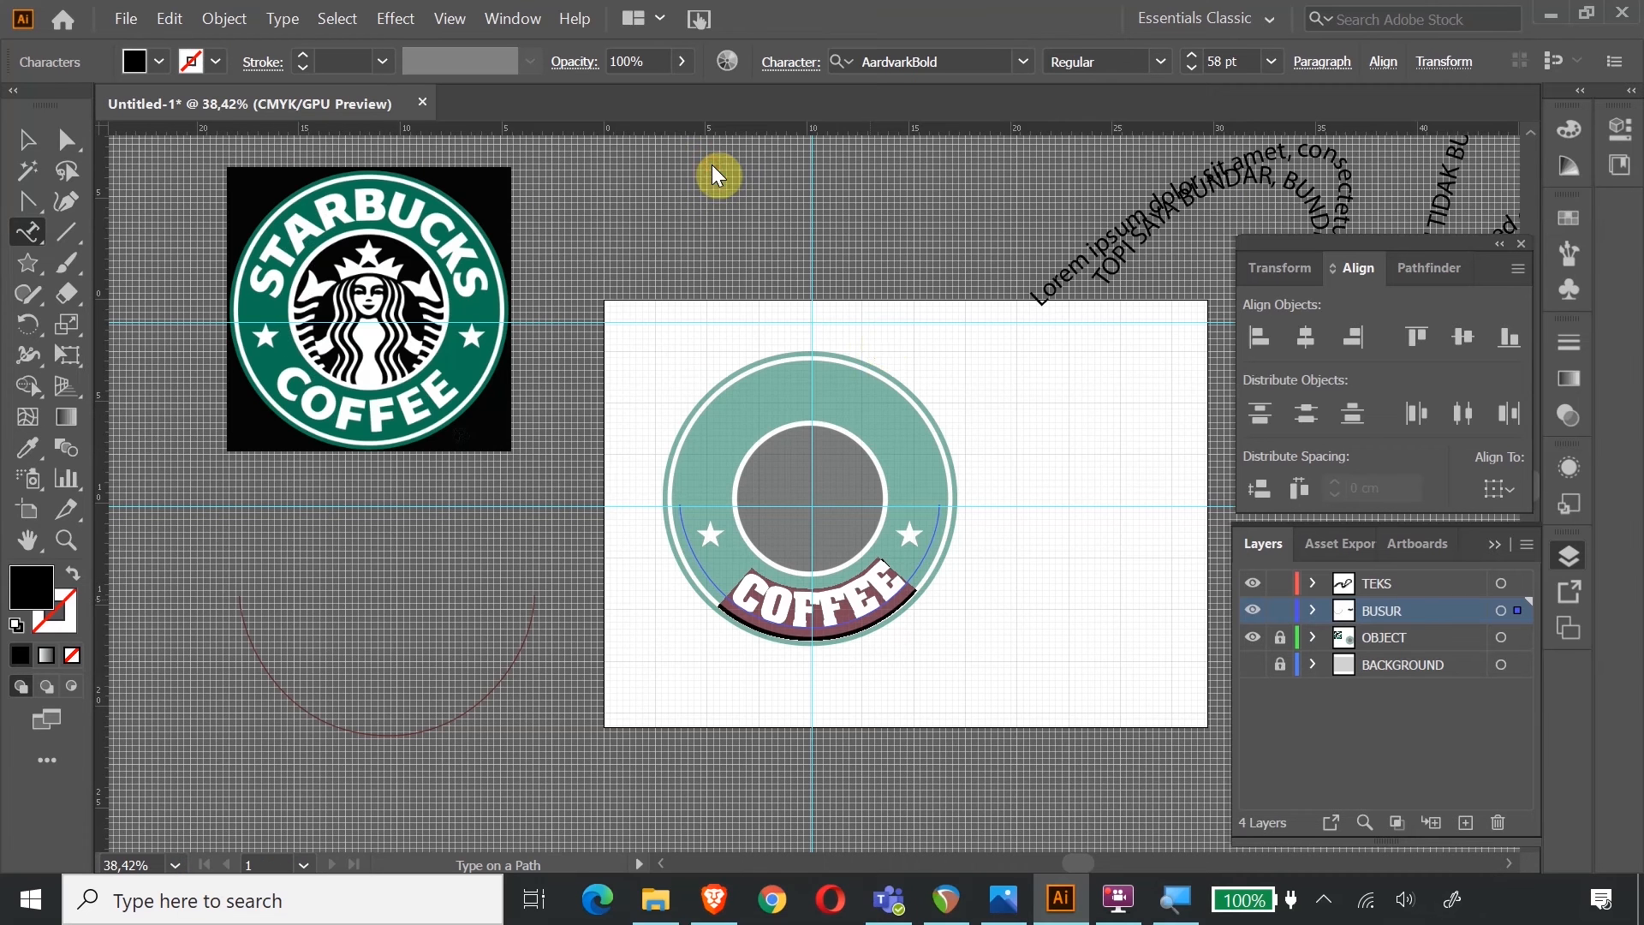
left_click(882, 593)
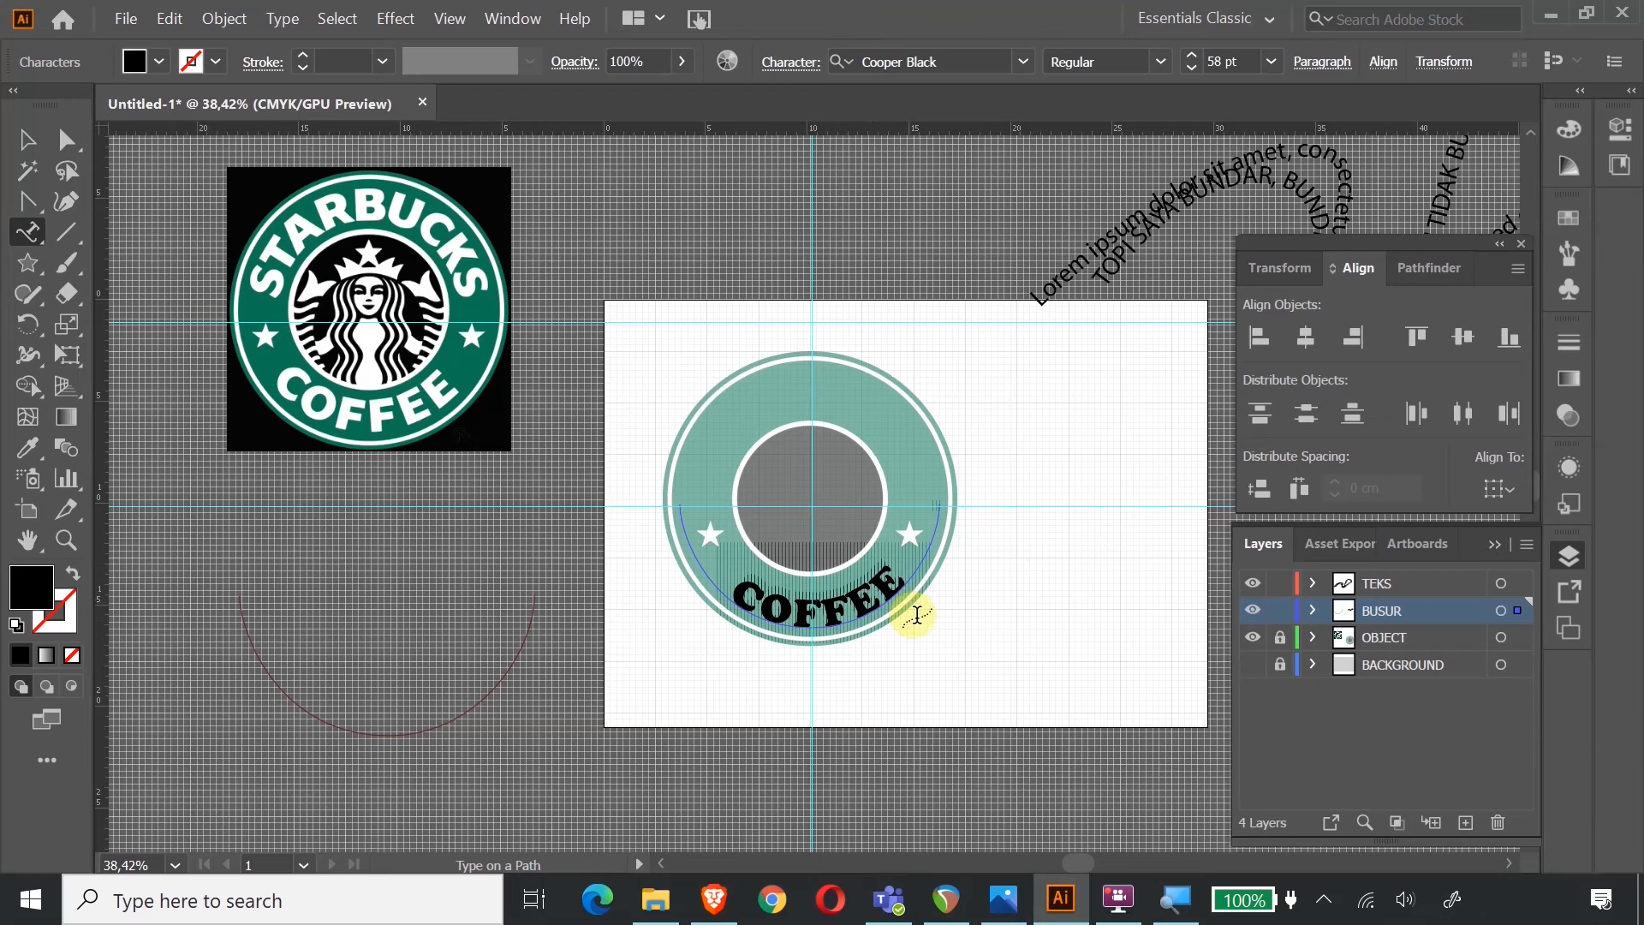
Try to widen the gaps between the letters of COFFEE by inserting spaces.
left_click(66, 539)
left_click_drag(753, 548, 839, 616)
left_click(27, 231)
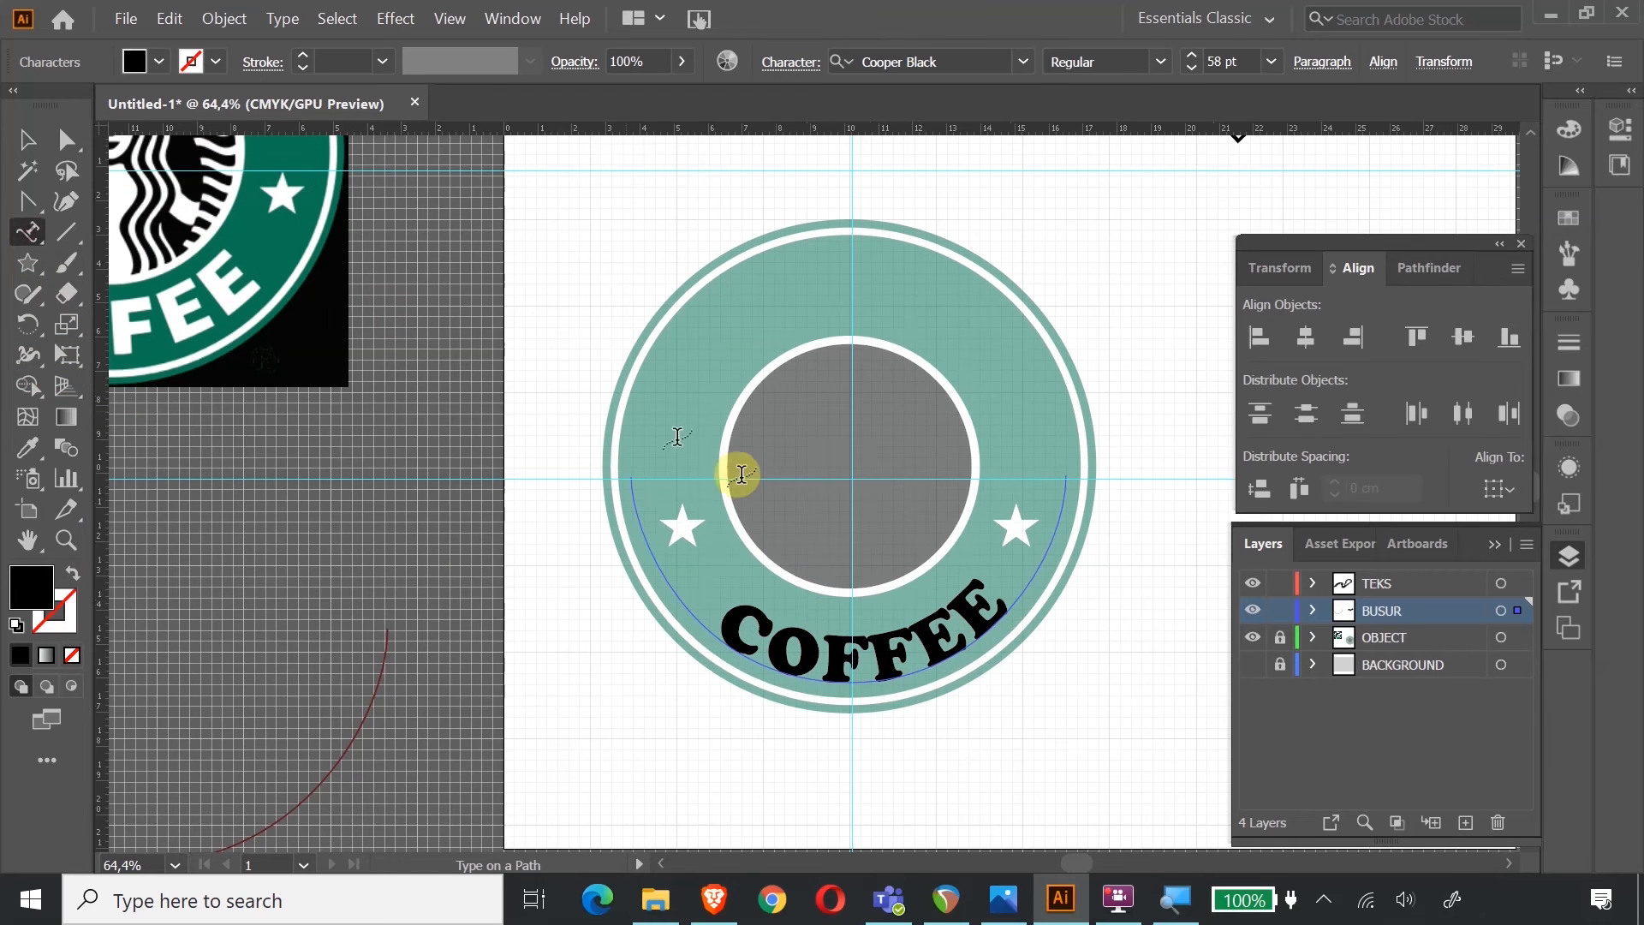
left_click_drag(982, 604, 719, 630)
left_click(970, 693)
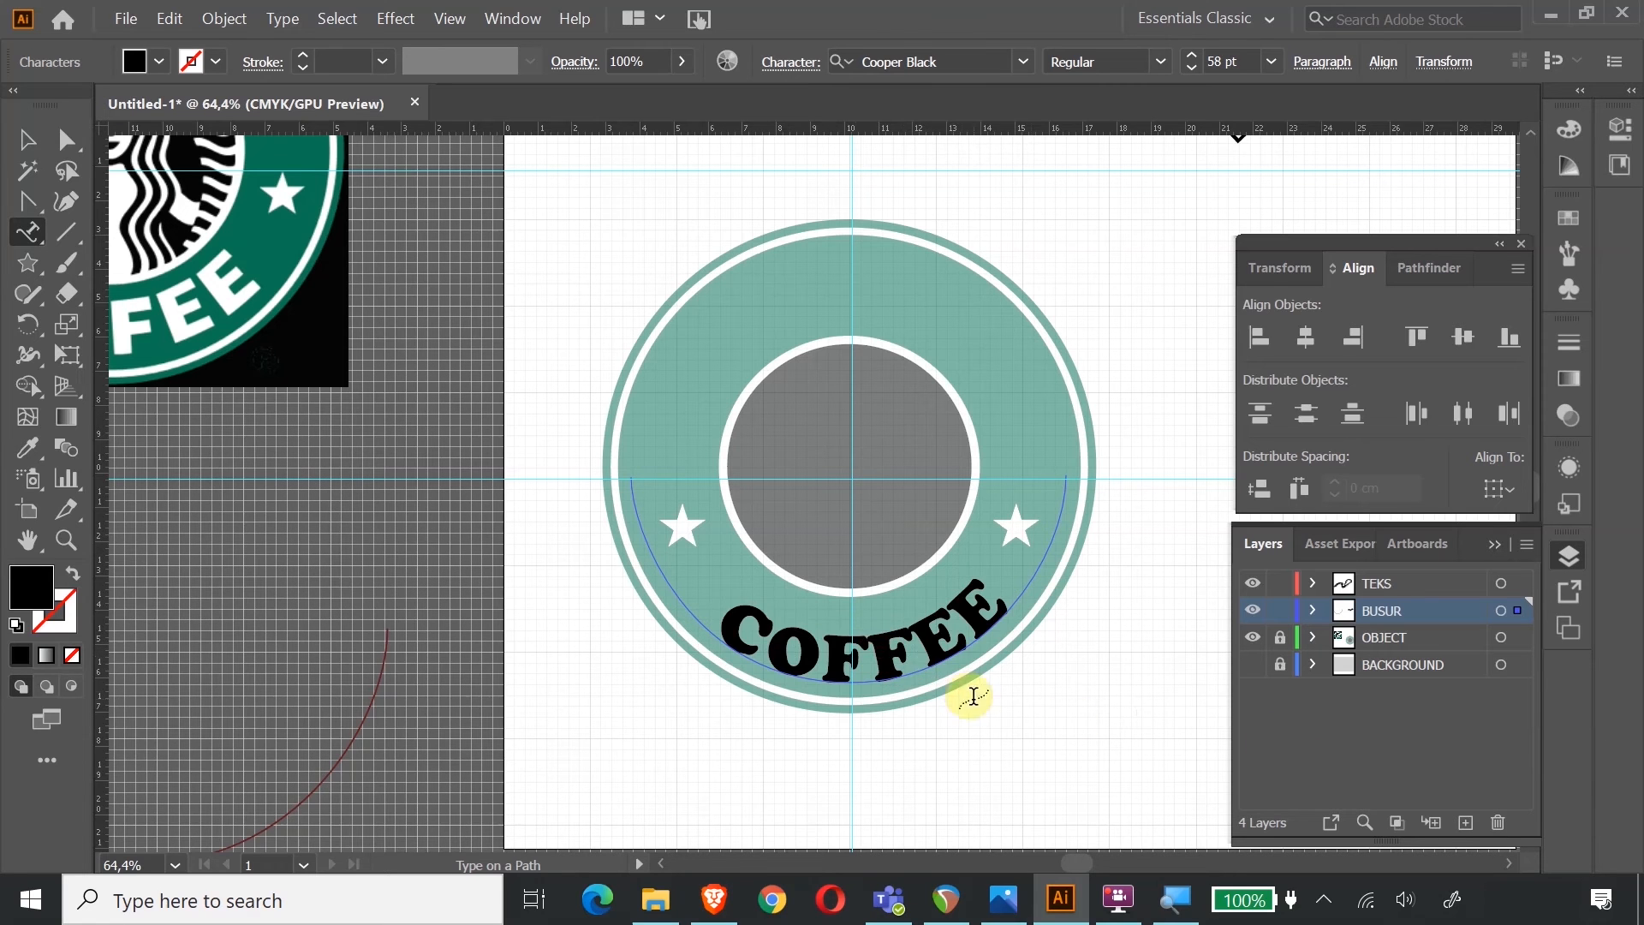
left_click(863, 656)
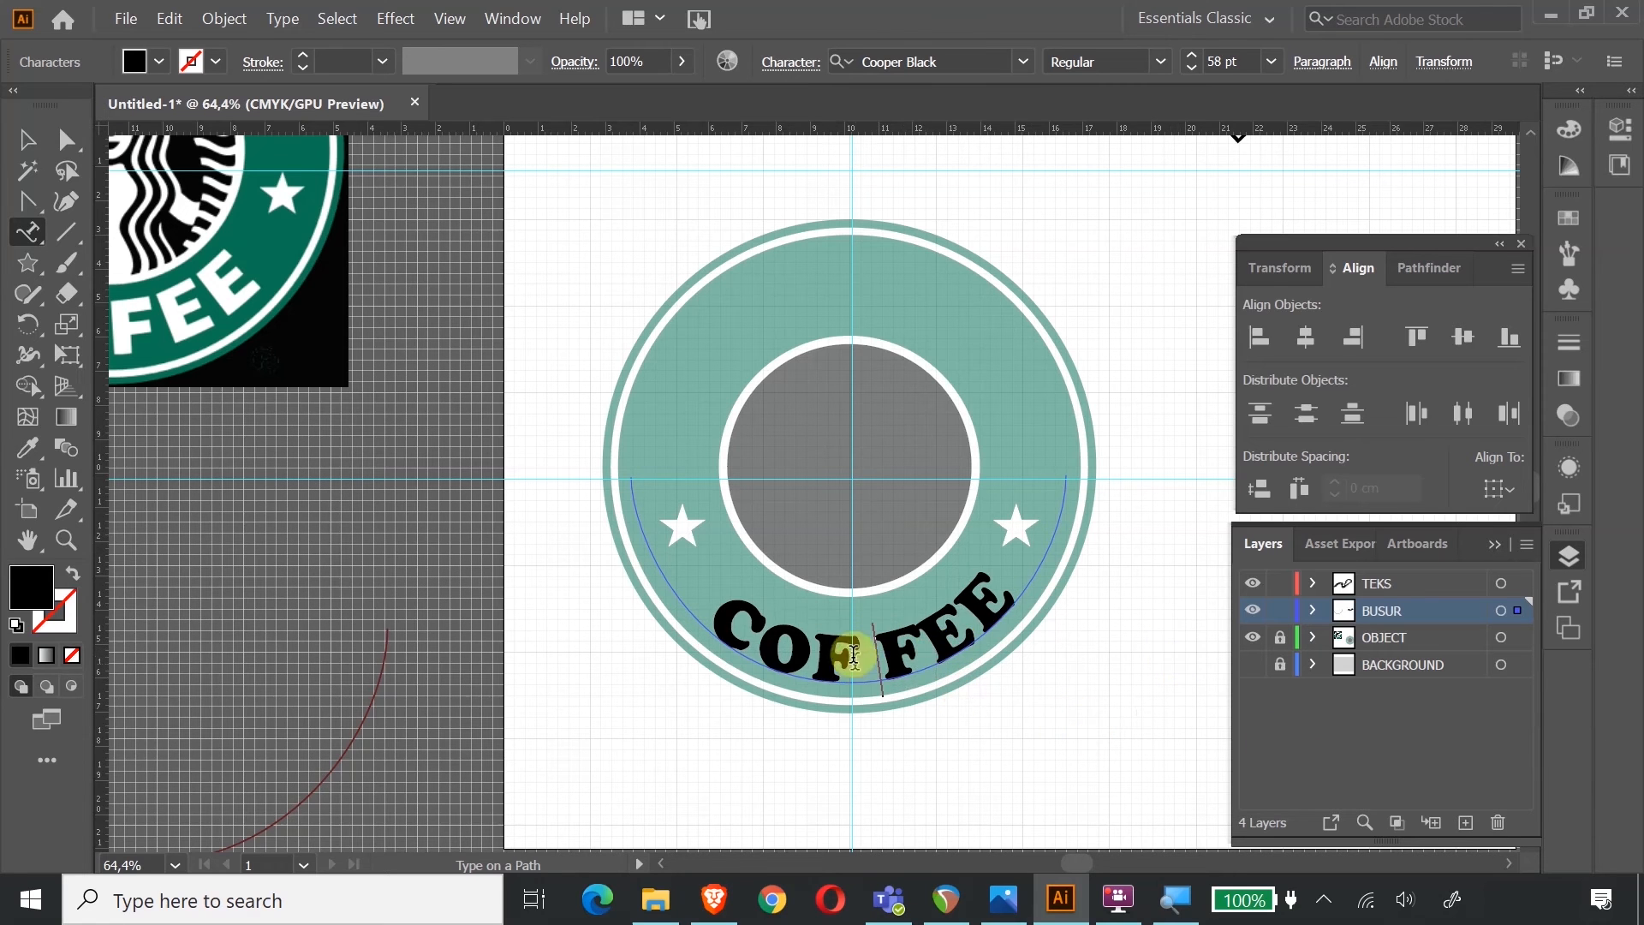
left_click(913, 636)
left_click(980, 624)
key("ctrl+z")
key("ctrl+z")
key("ctrl+z")
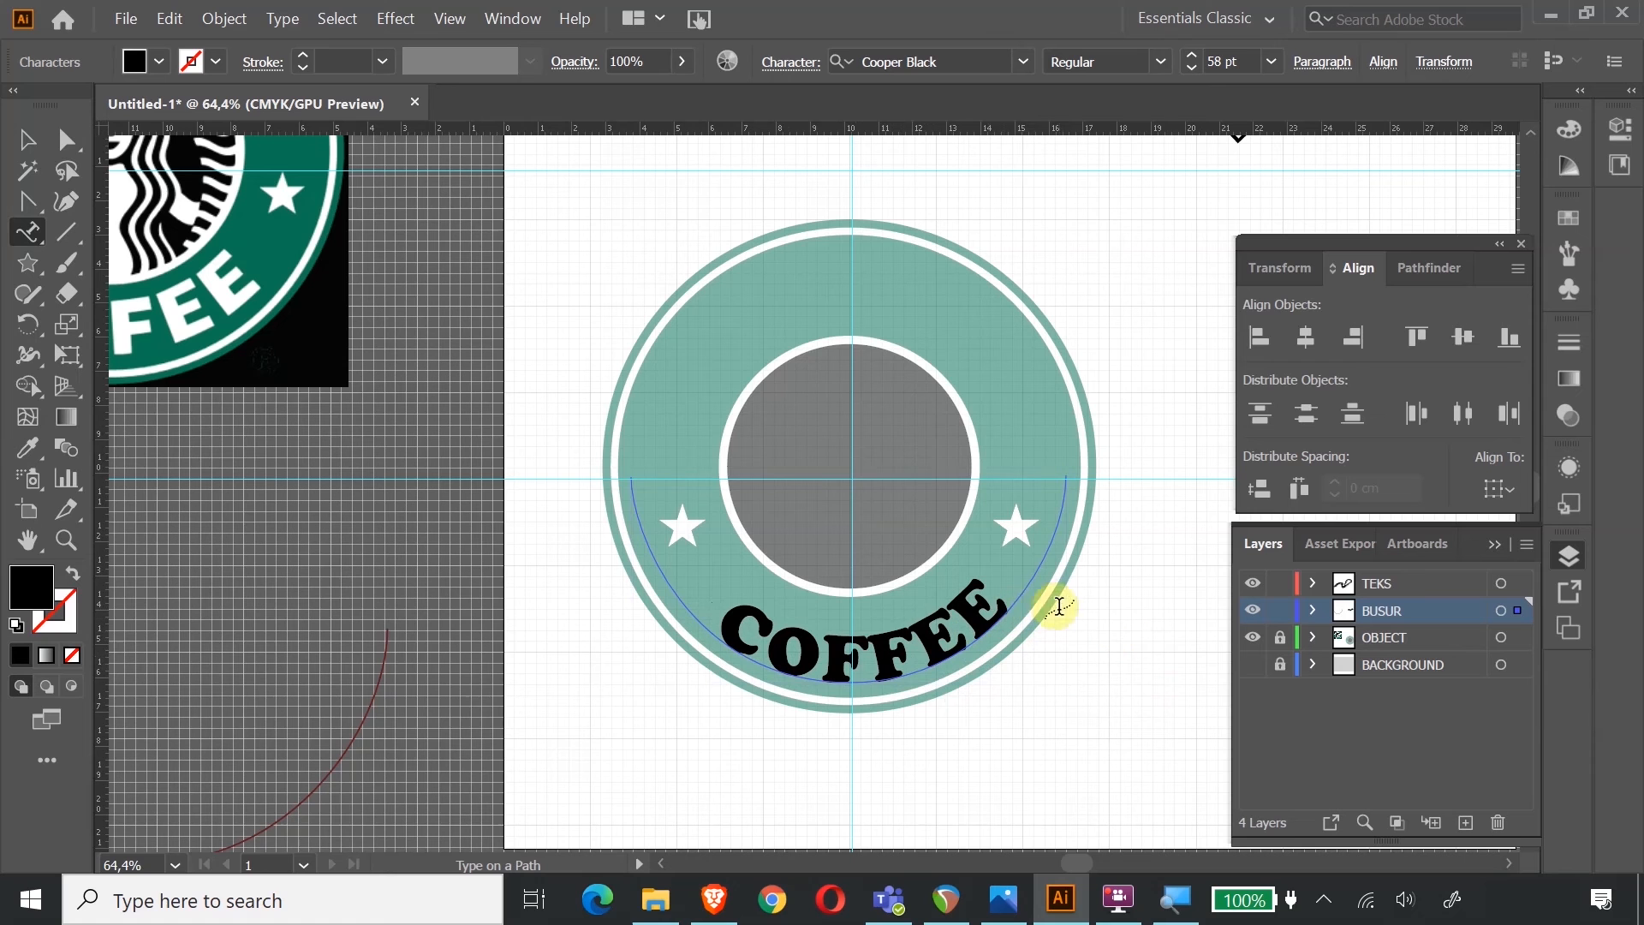
Select all the COFFEE lettering and set its tracking to 100.
left_click(1006, 591)
left_click(1059, 486)
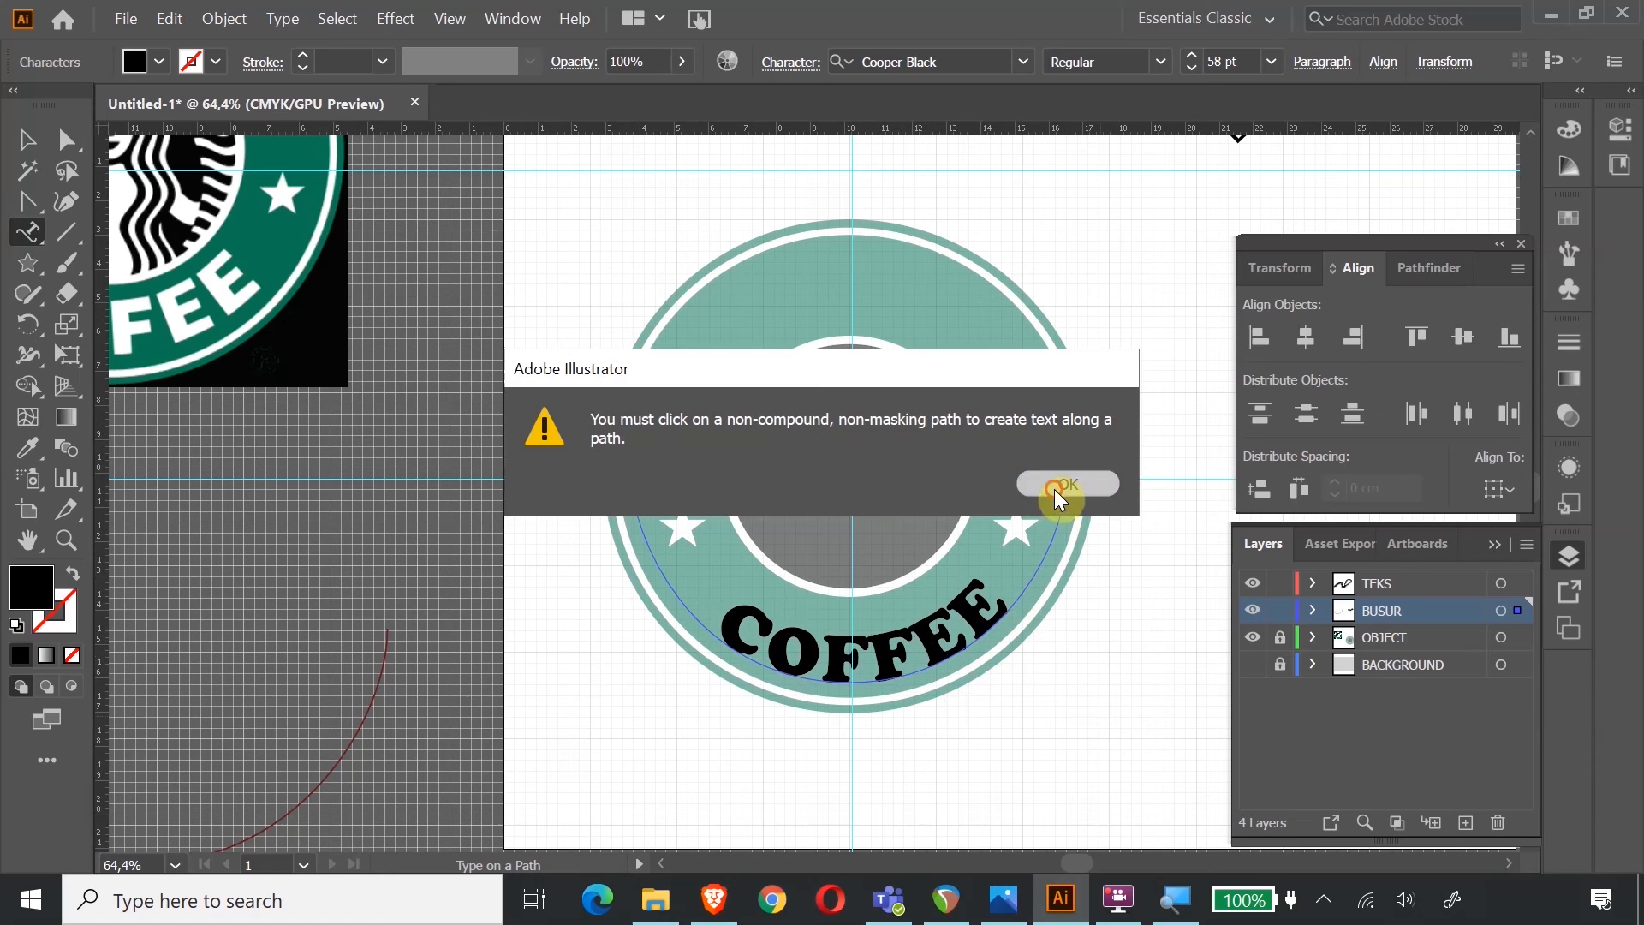
left_click(988, 604)
left_click_drag(994, 599, 694, 641)
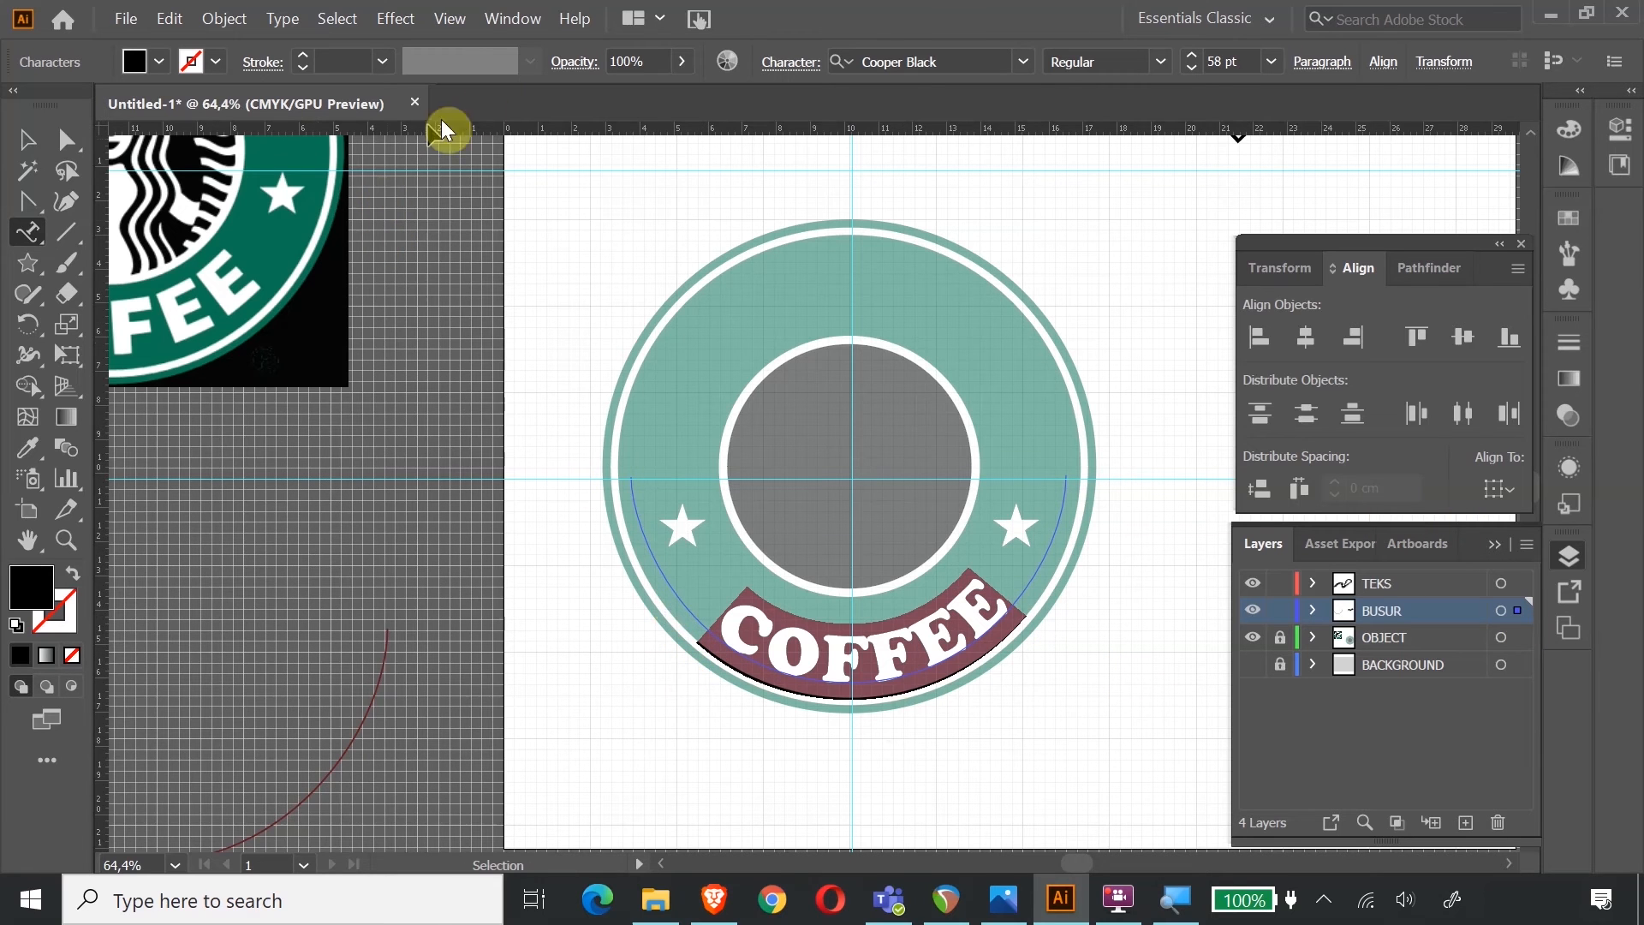
left_click(518, 18)
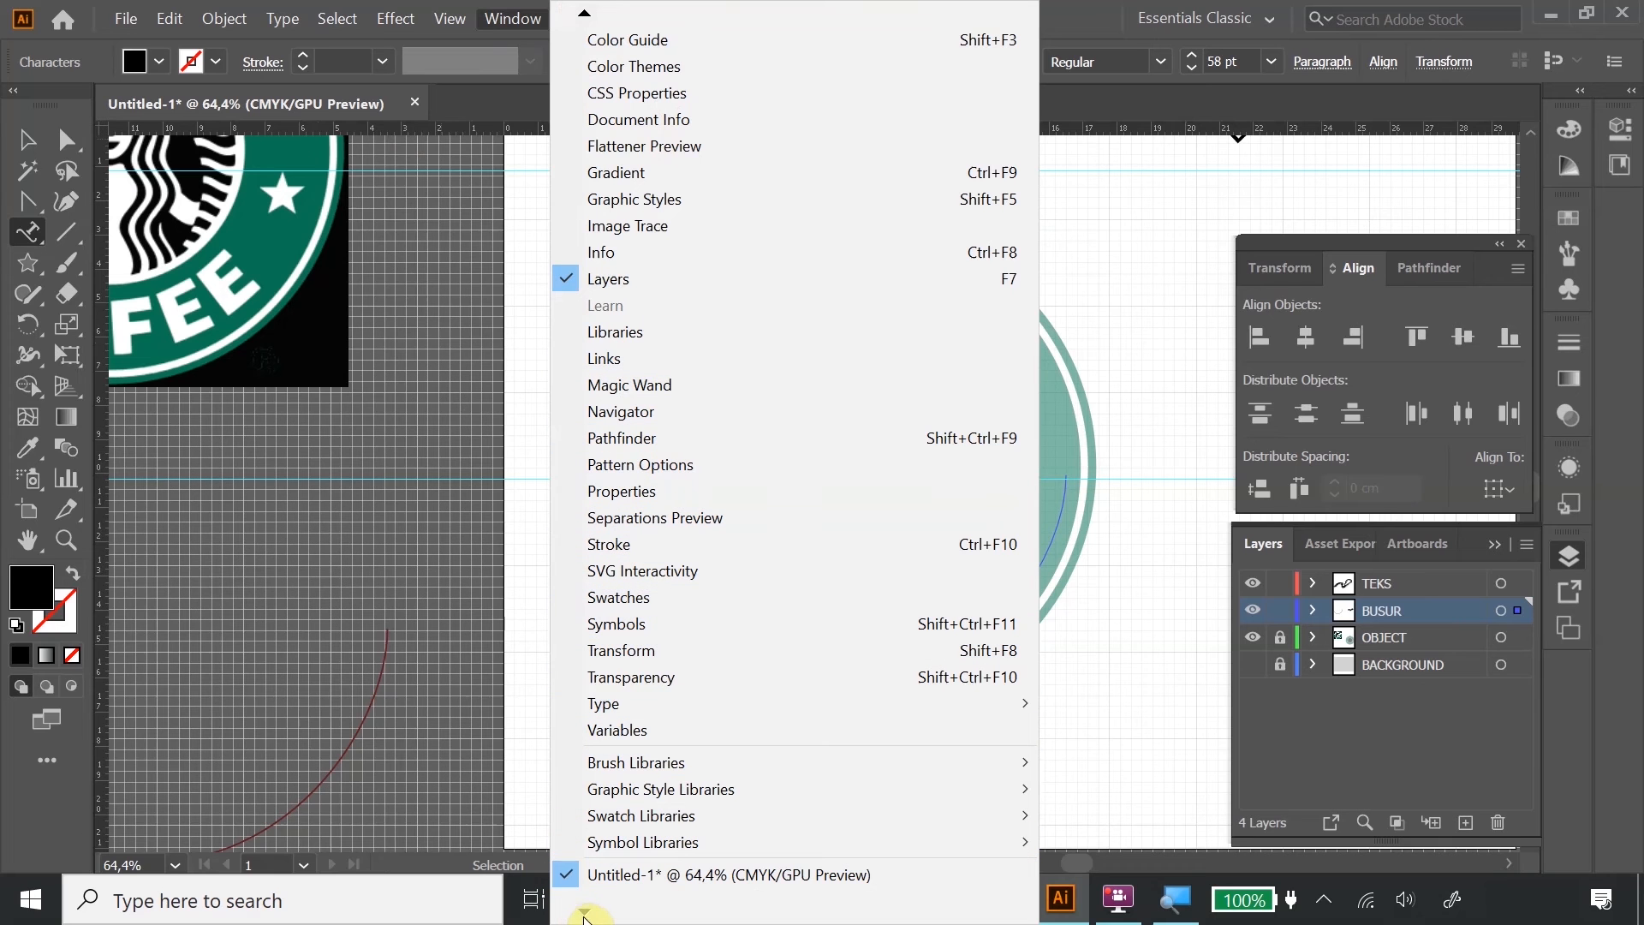
left_click(637, 490)
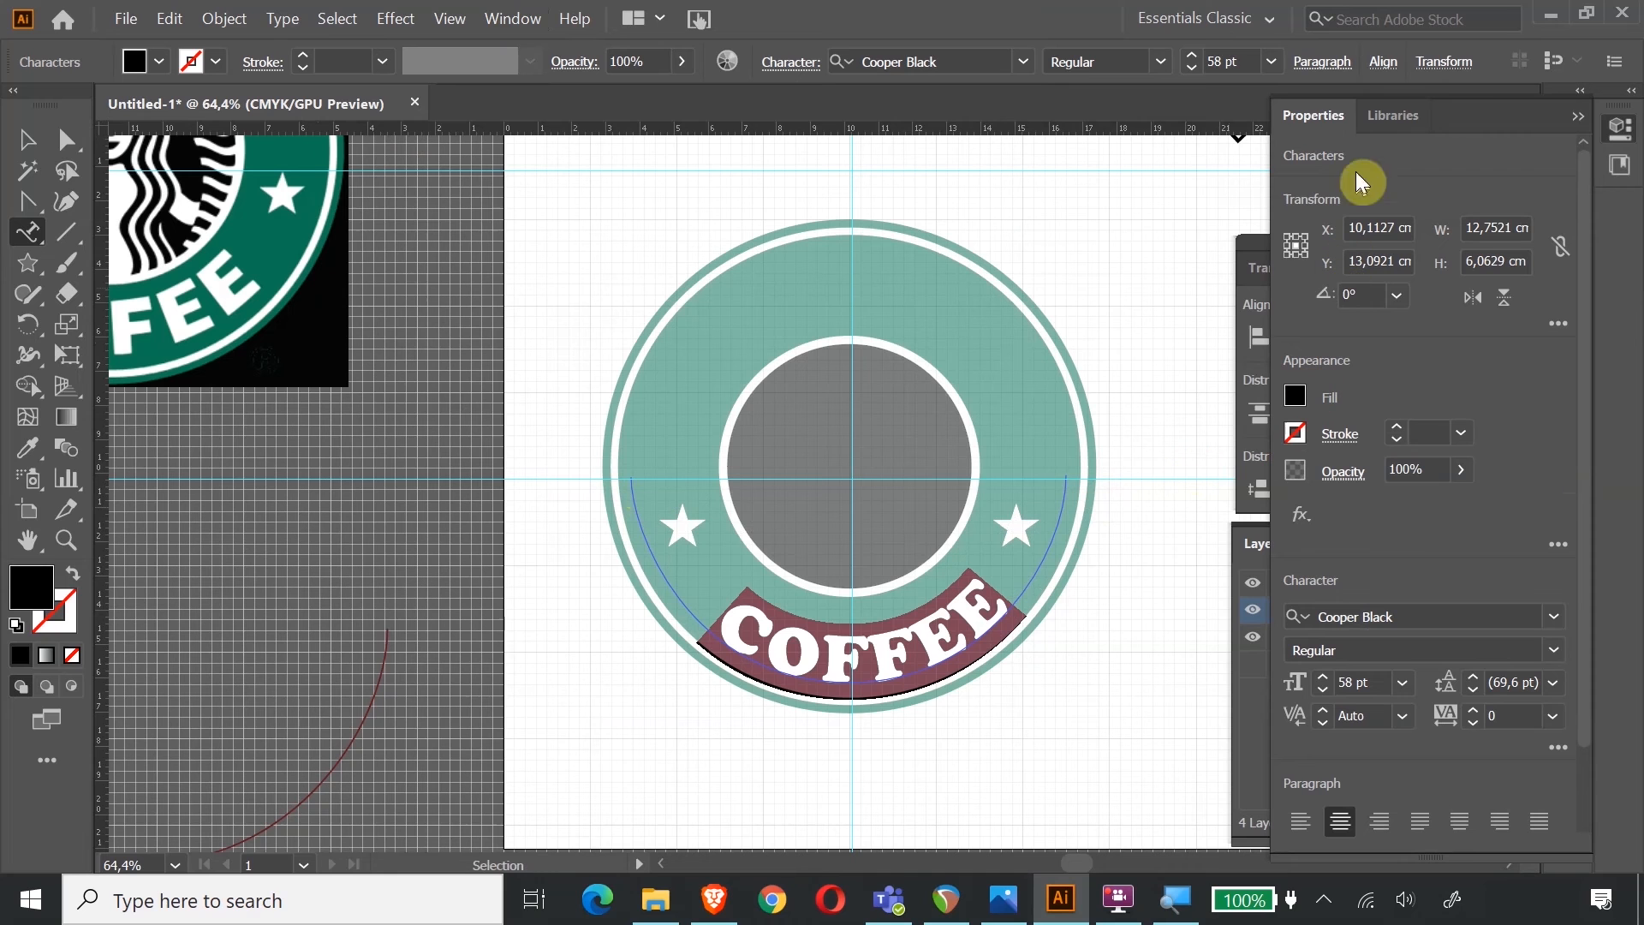
left_click(1472, 709)
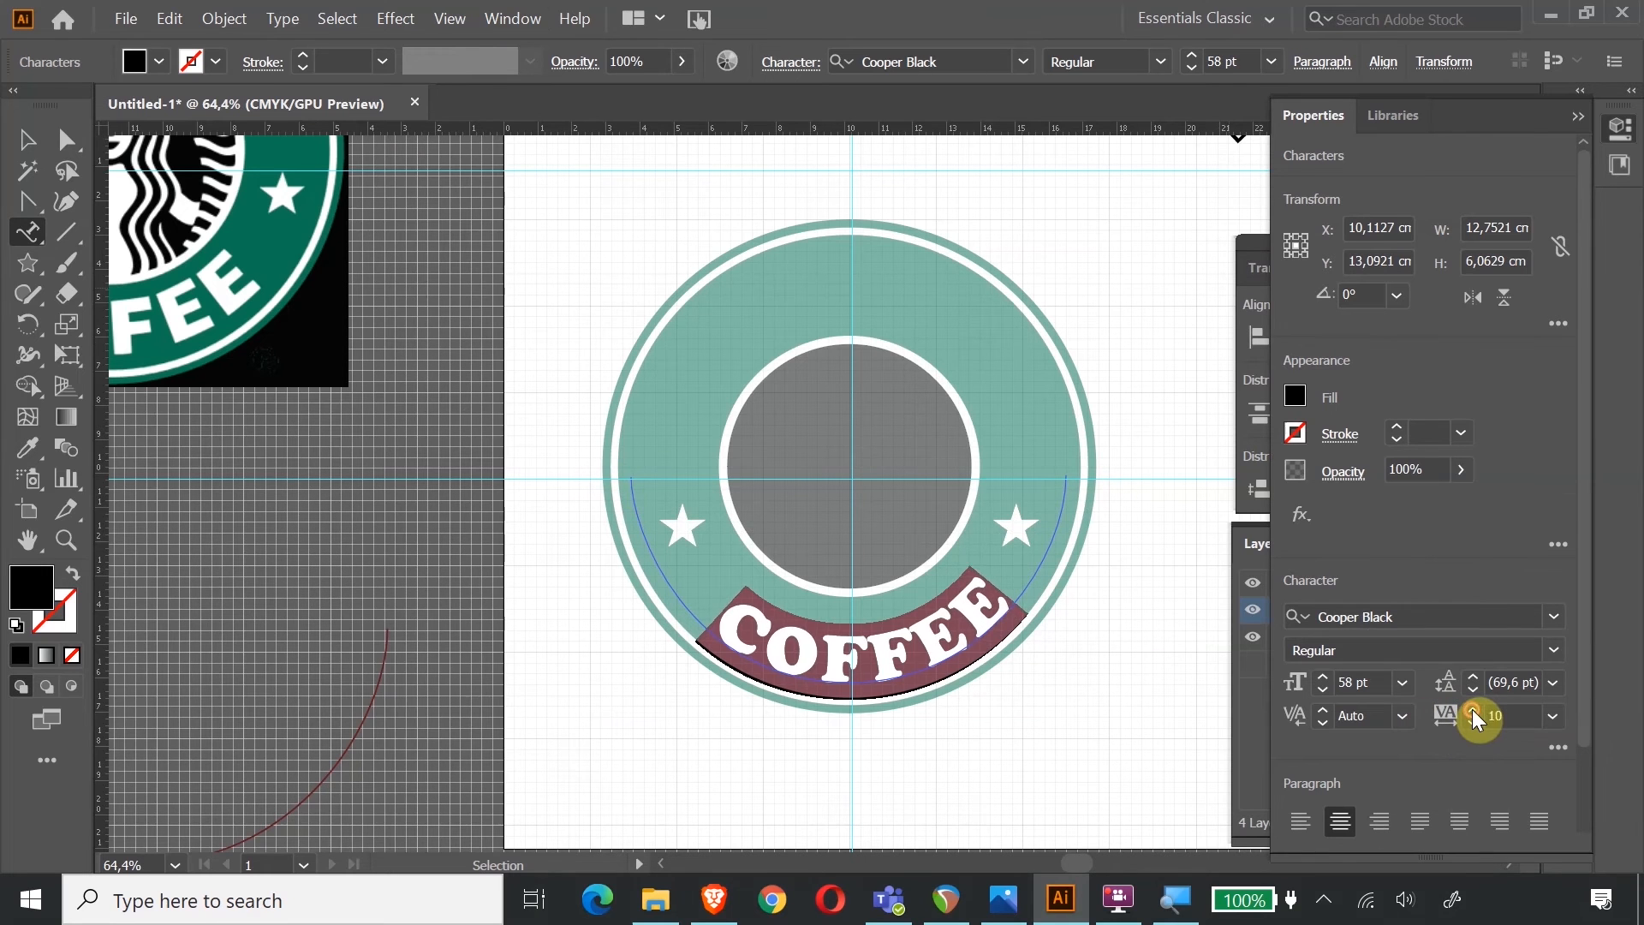
left_click(1473, 709)
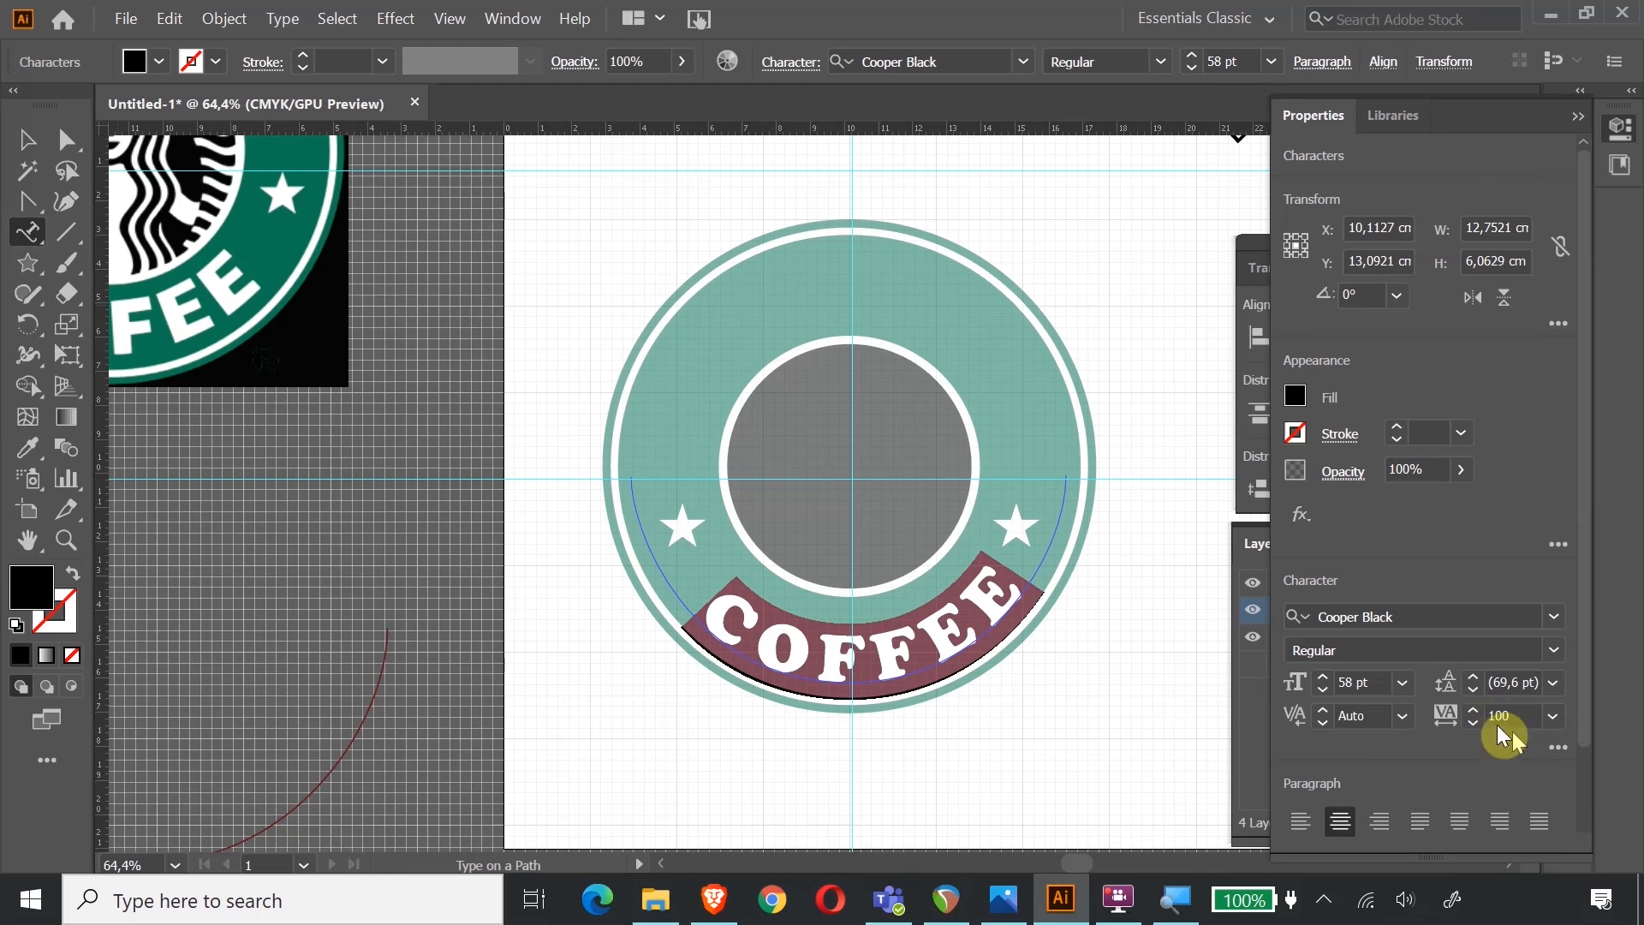
Give the COFFEE text a white fill sampled from the reference logo's lettering and remove its stroke.
left_click(30, 142)
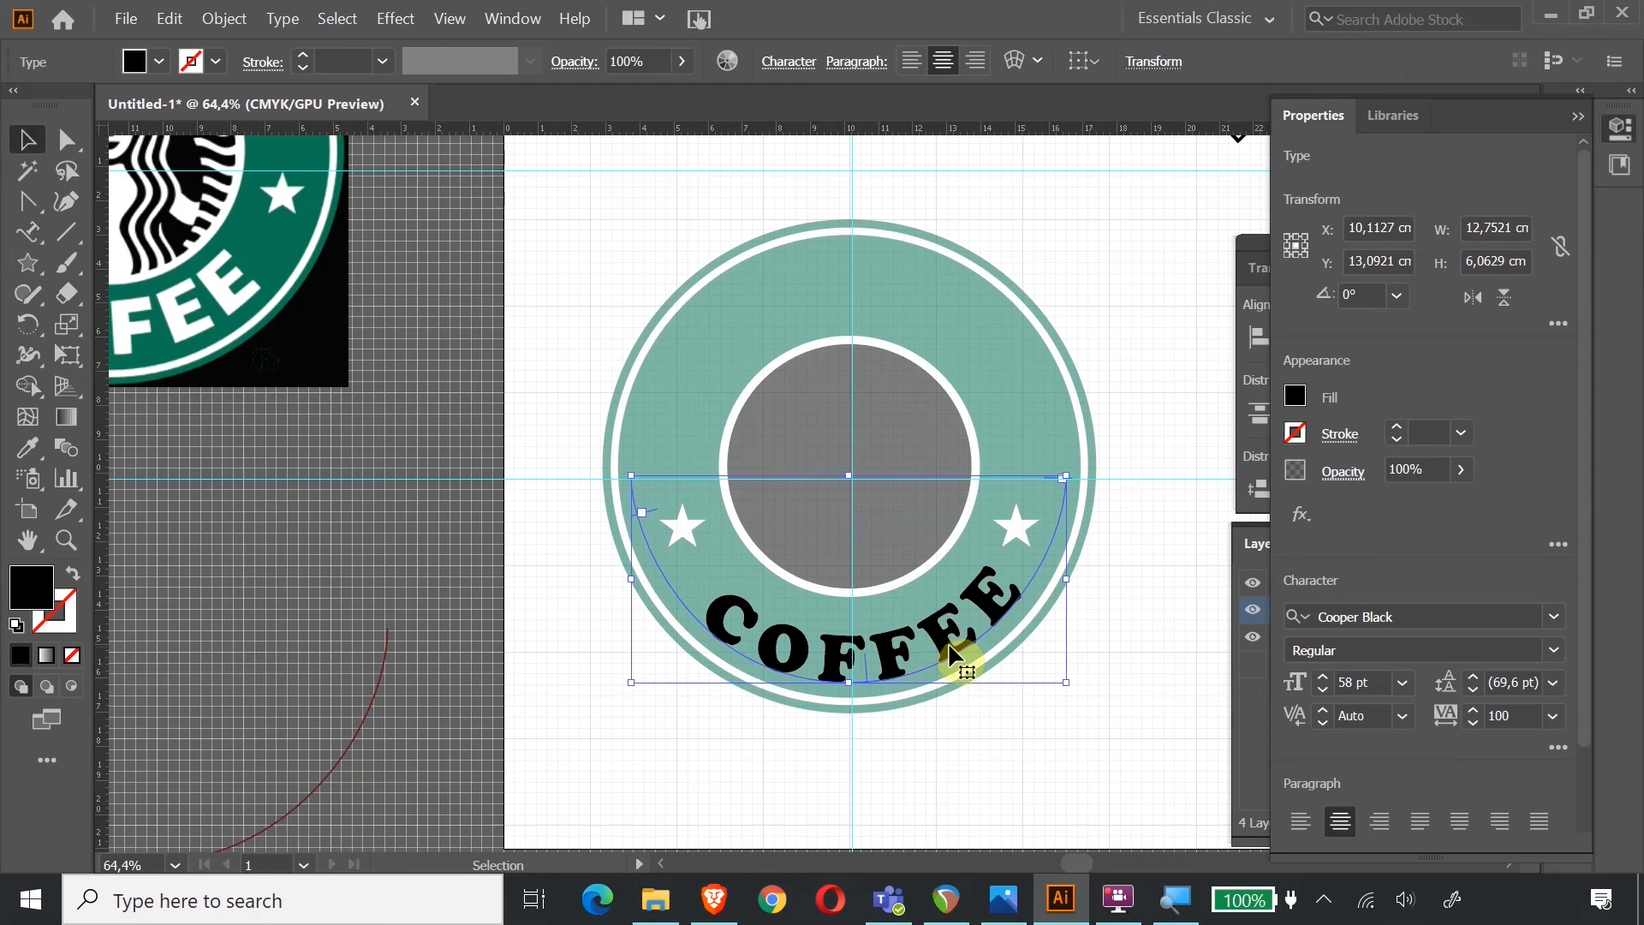
left_click(28, 447)
left_click(234, 297)
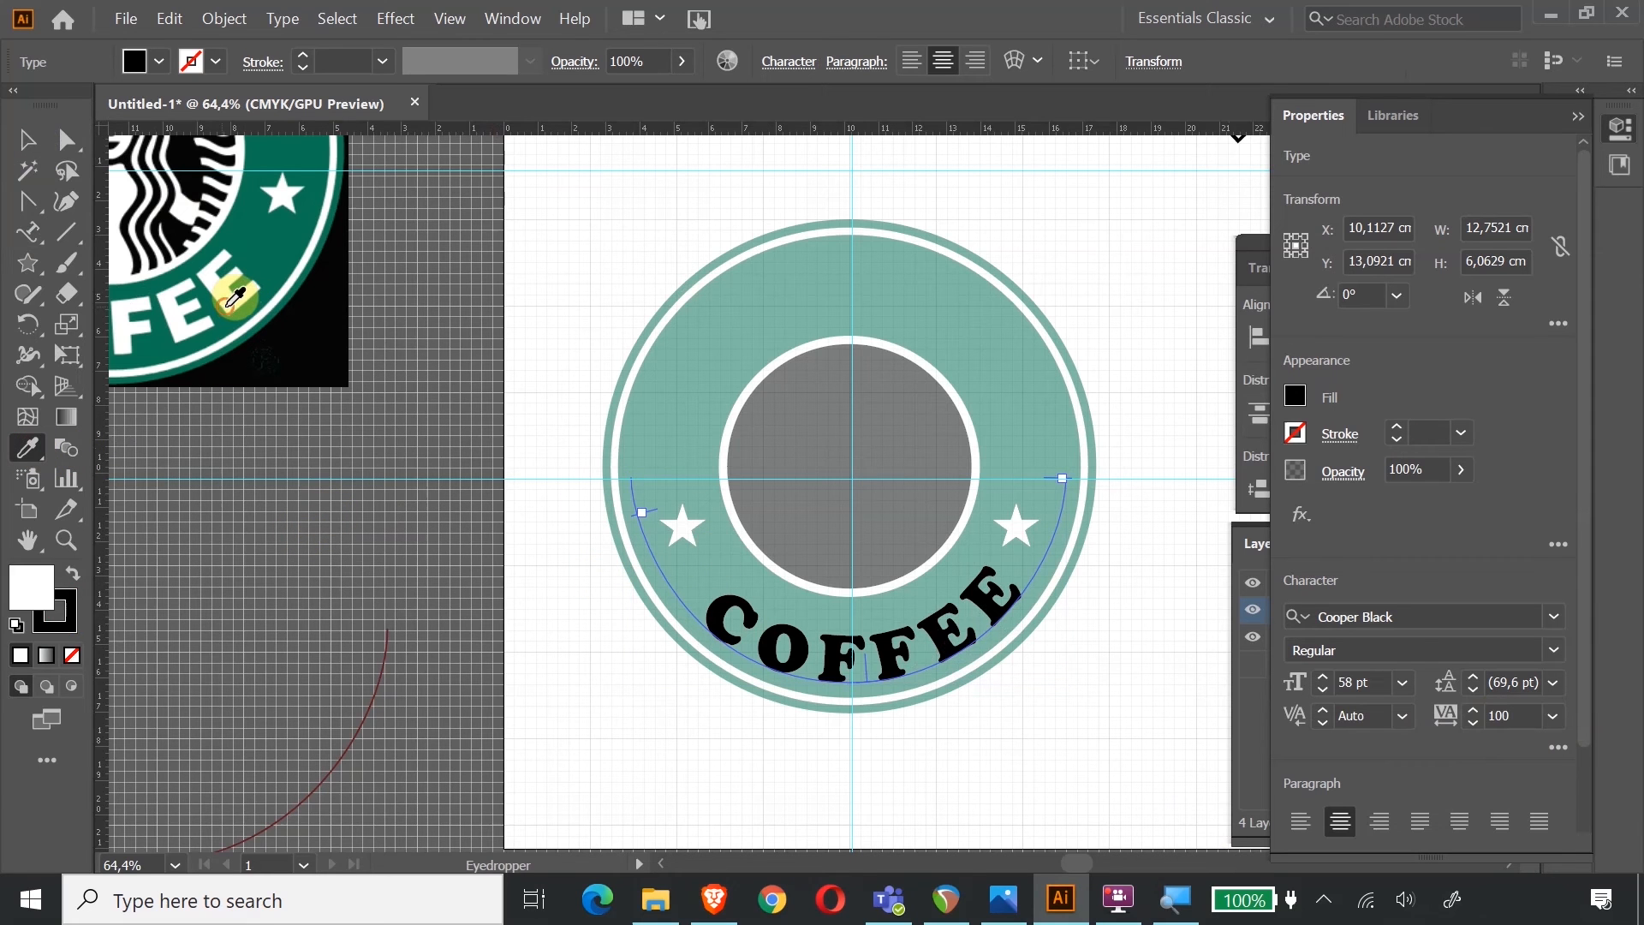
left_click(62, 629)
left_click(72, 655)
left_click(21, 139)
left_click(669, 734)
left_click(748, 644)
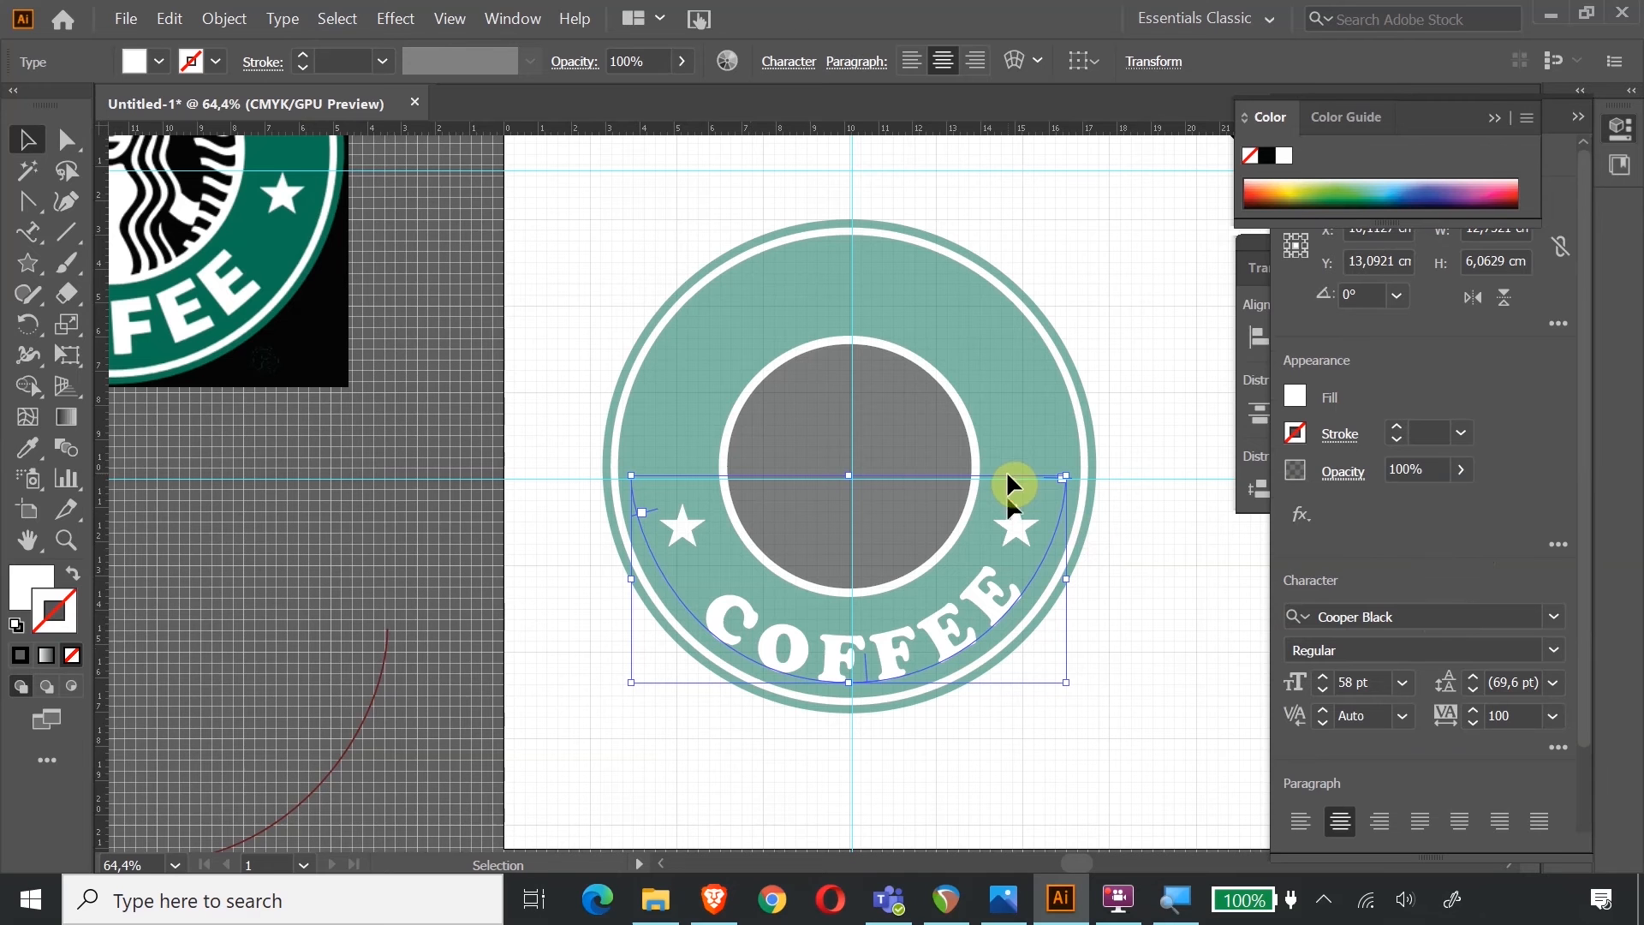
Rotate the remaining arc below the reference logo by 180° and place it on the artboard beside the recreated logo.
key("ctrl+minus")
key("ctrl+minus")
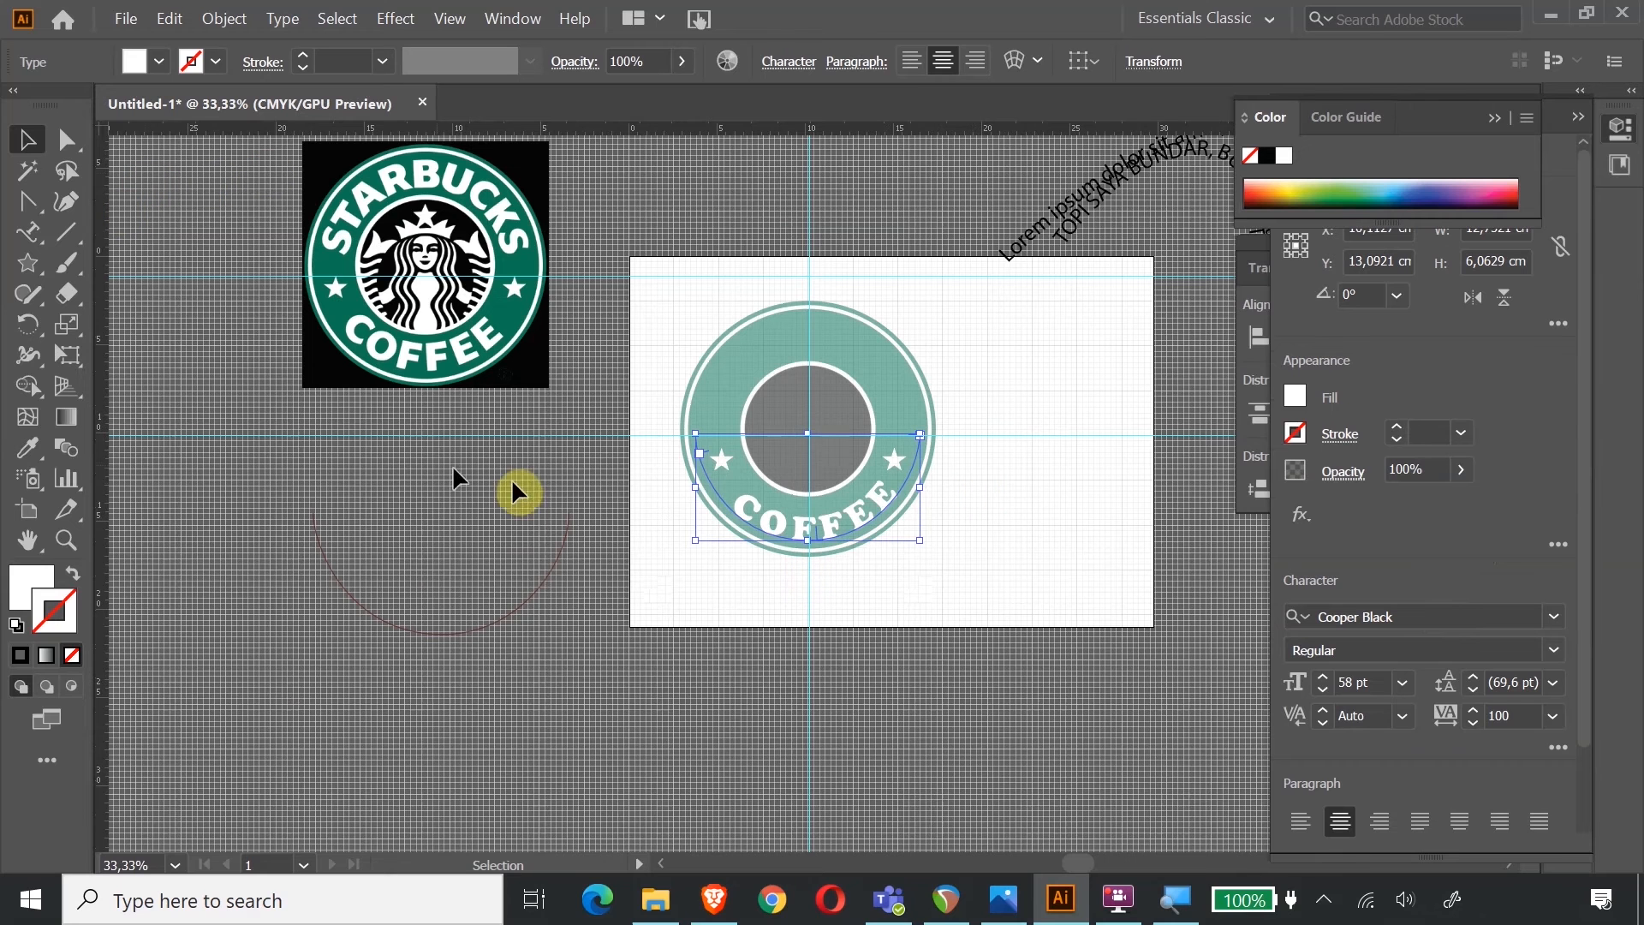
left_click_drag(517, 613, 846, 262)
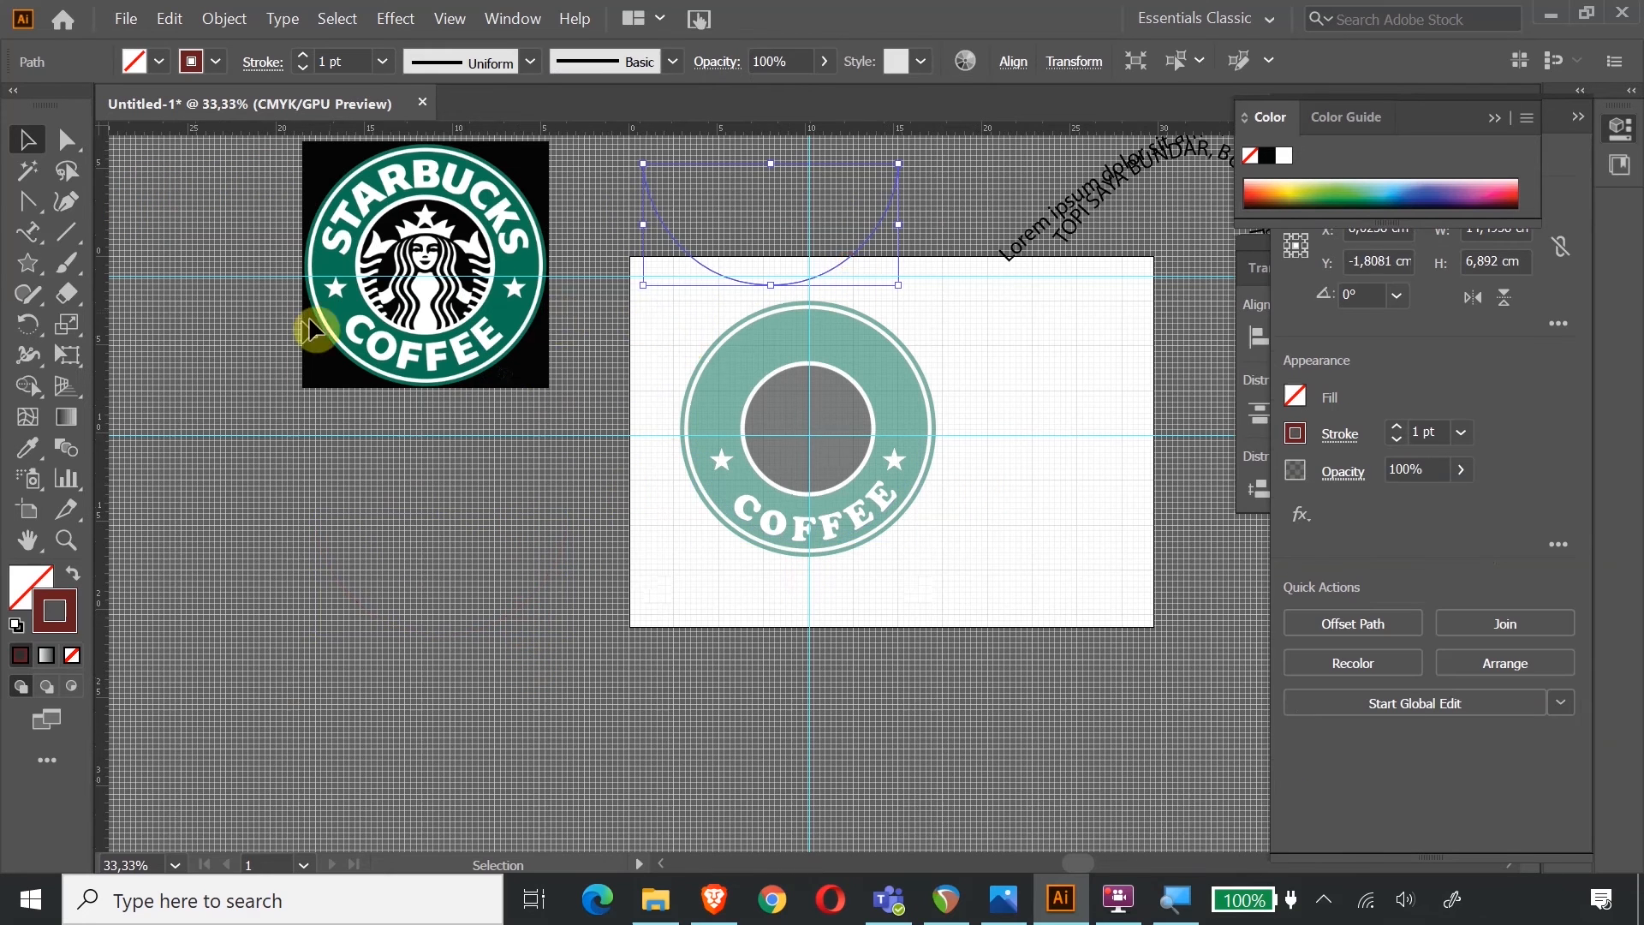
left_click_drag(910, 304, 607, 143)
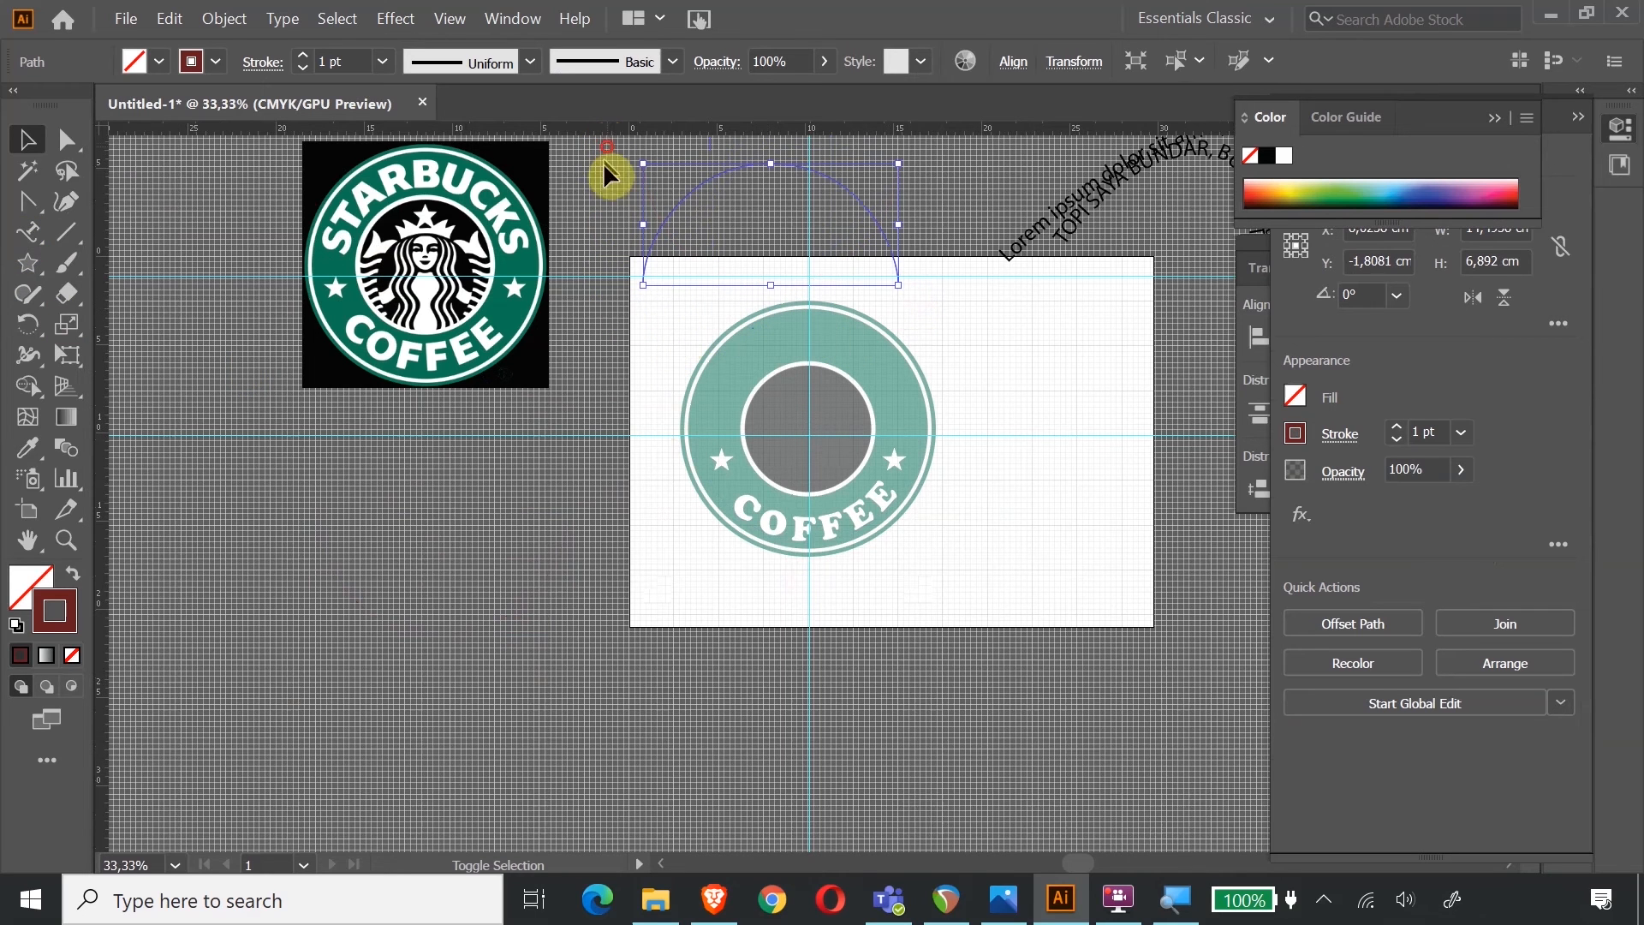
left_click_drag(793, 162, 1036, 323)
Turn the upward-curving arc into path text with the Type on a Path tool, keeping the placeholder text.
left_click(27, 232)
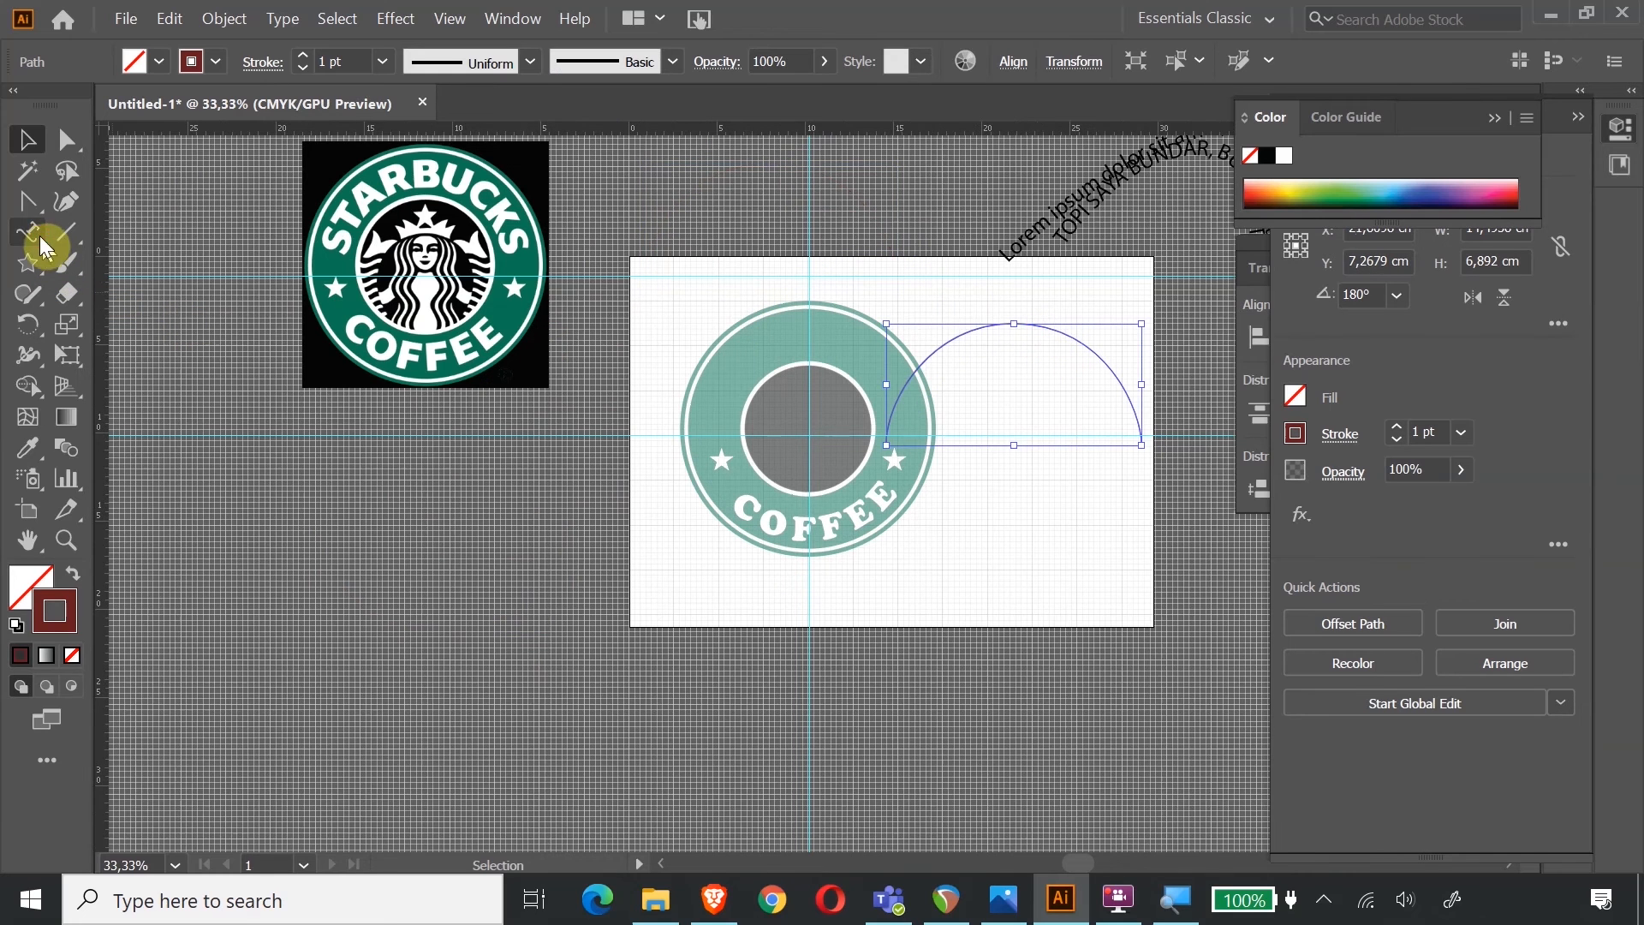
left_click(906, 382)
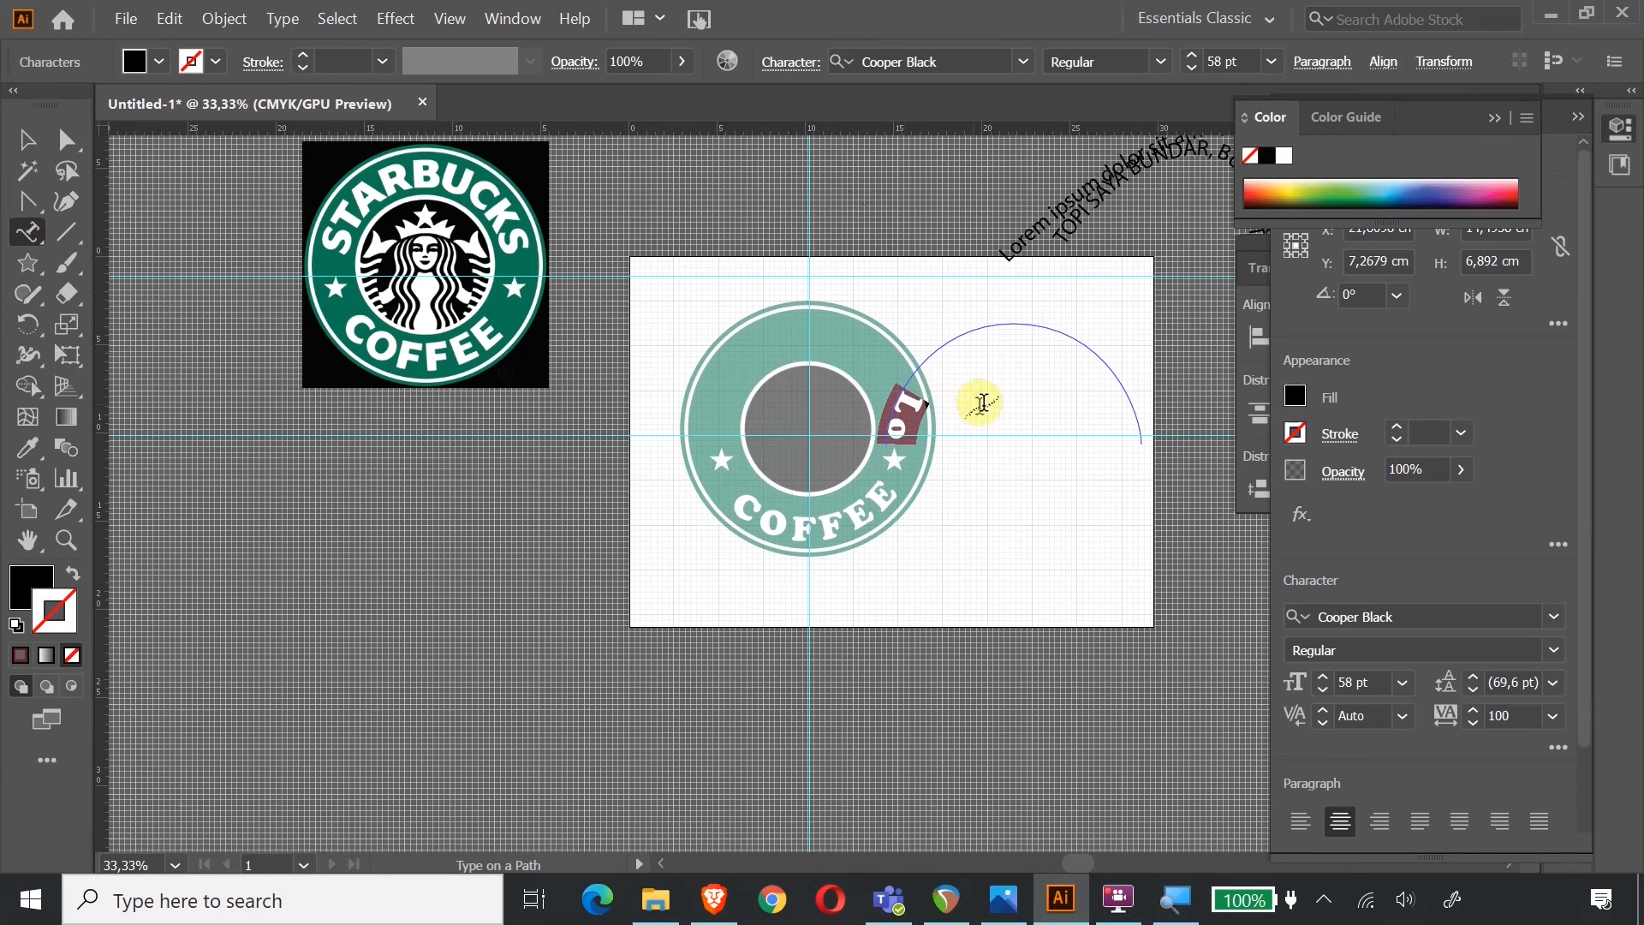
left_click(27, 139)
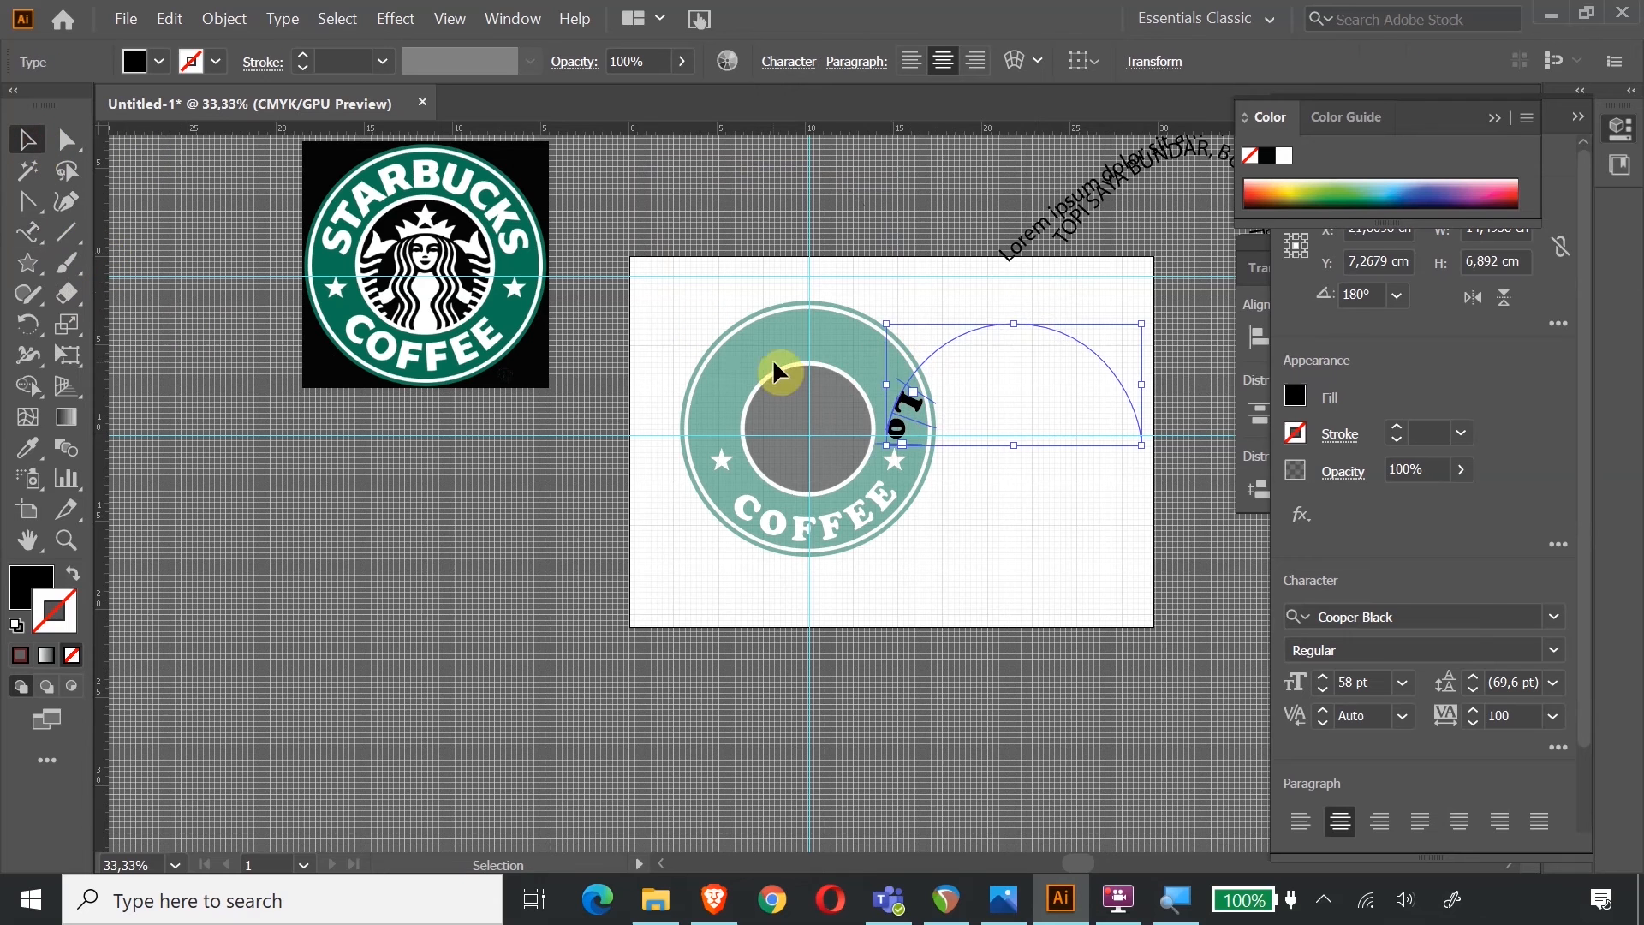
Move the placeholder arc text off the artboard and draw an open three-point peaked path over the ring's upper half with the Pen tool.
left_click_drag(989, 332, 465, 428)
left_click(28, 200)
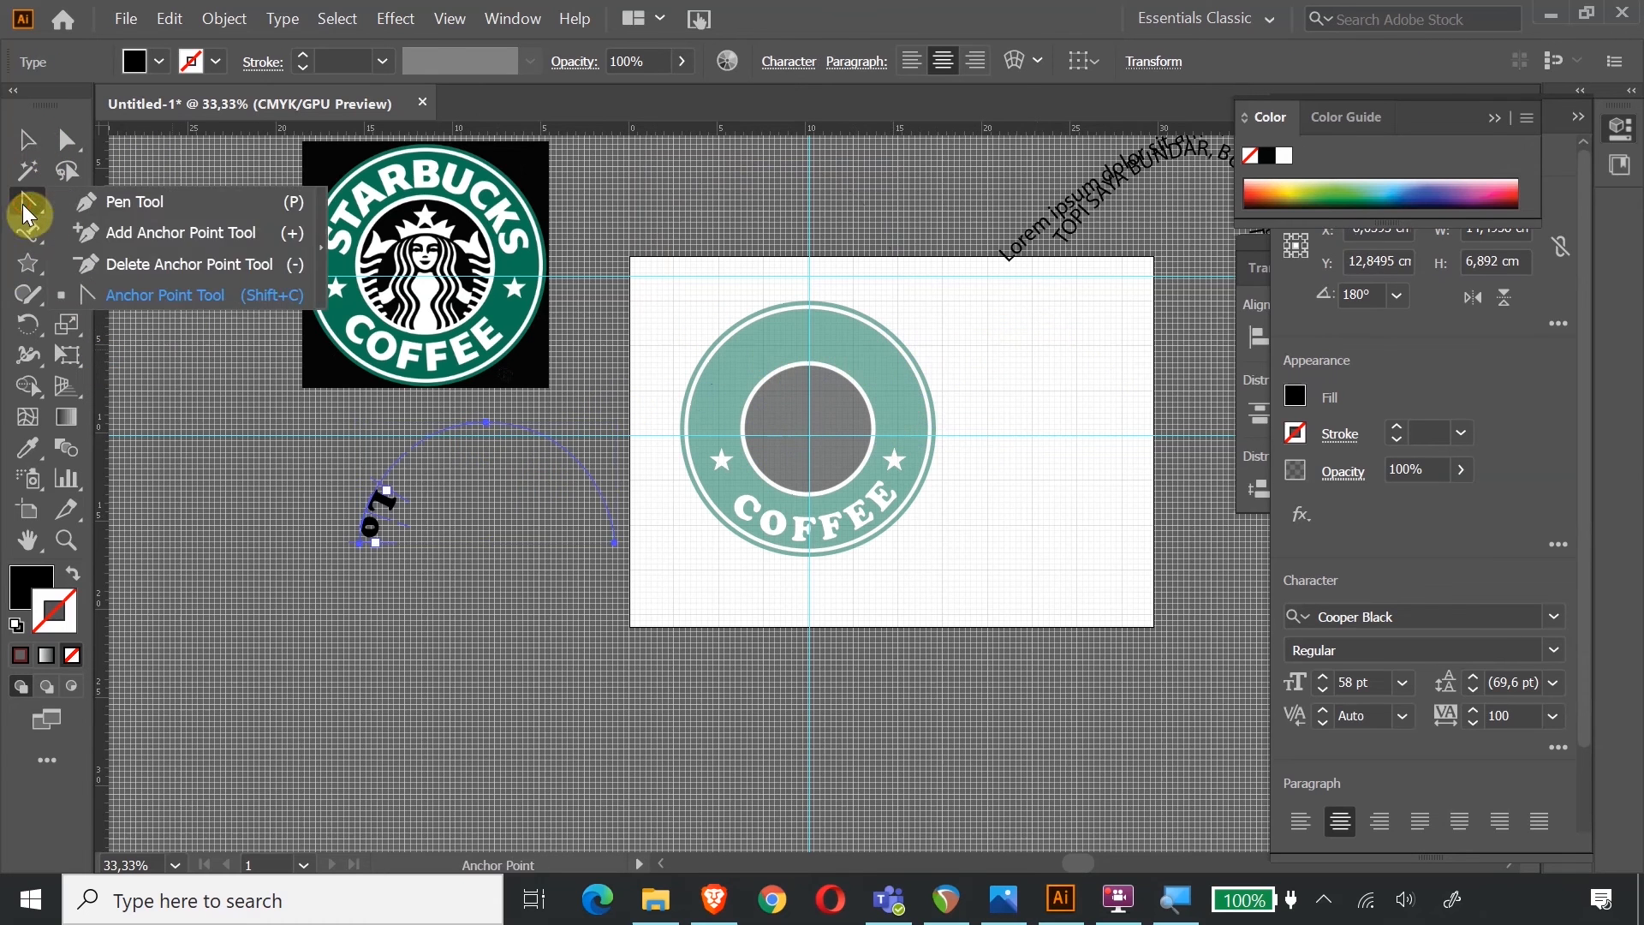
left_click(152, 204)
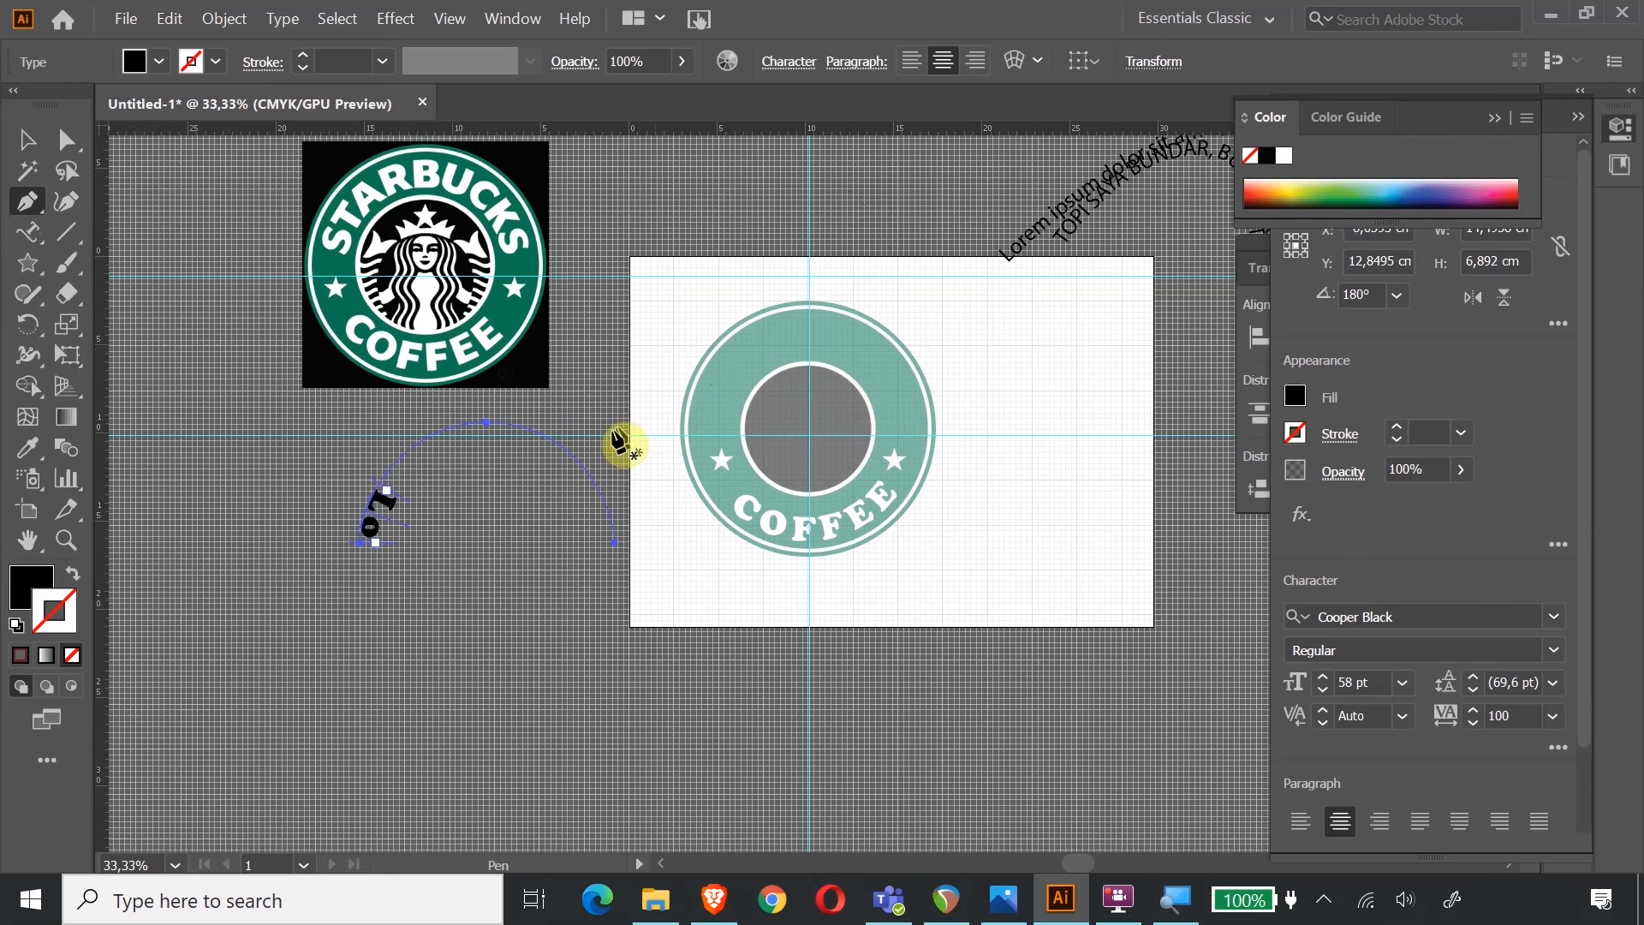
left_click(66, 540)
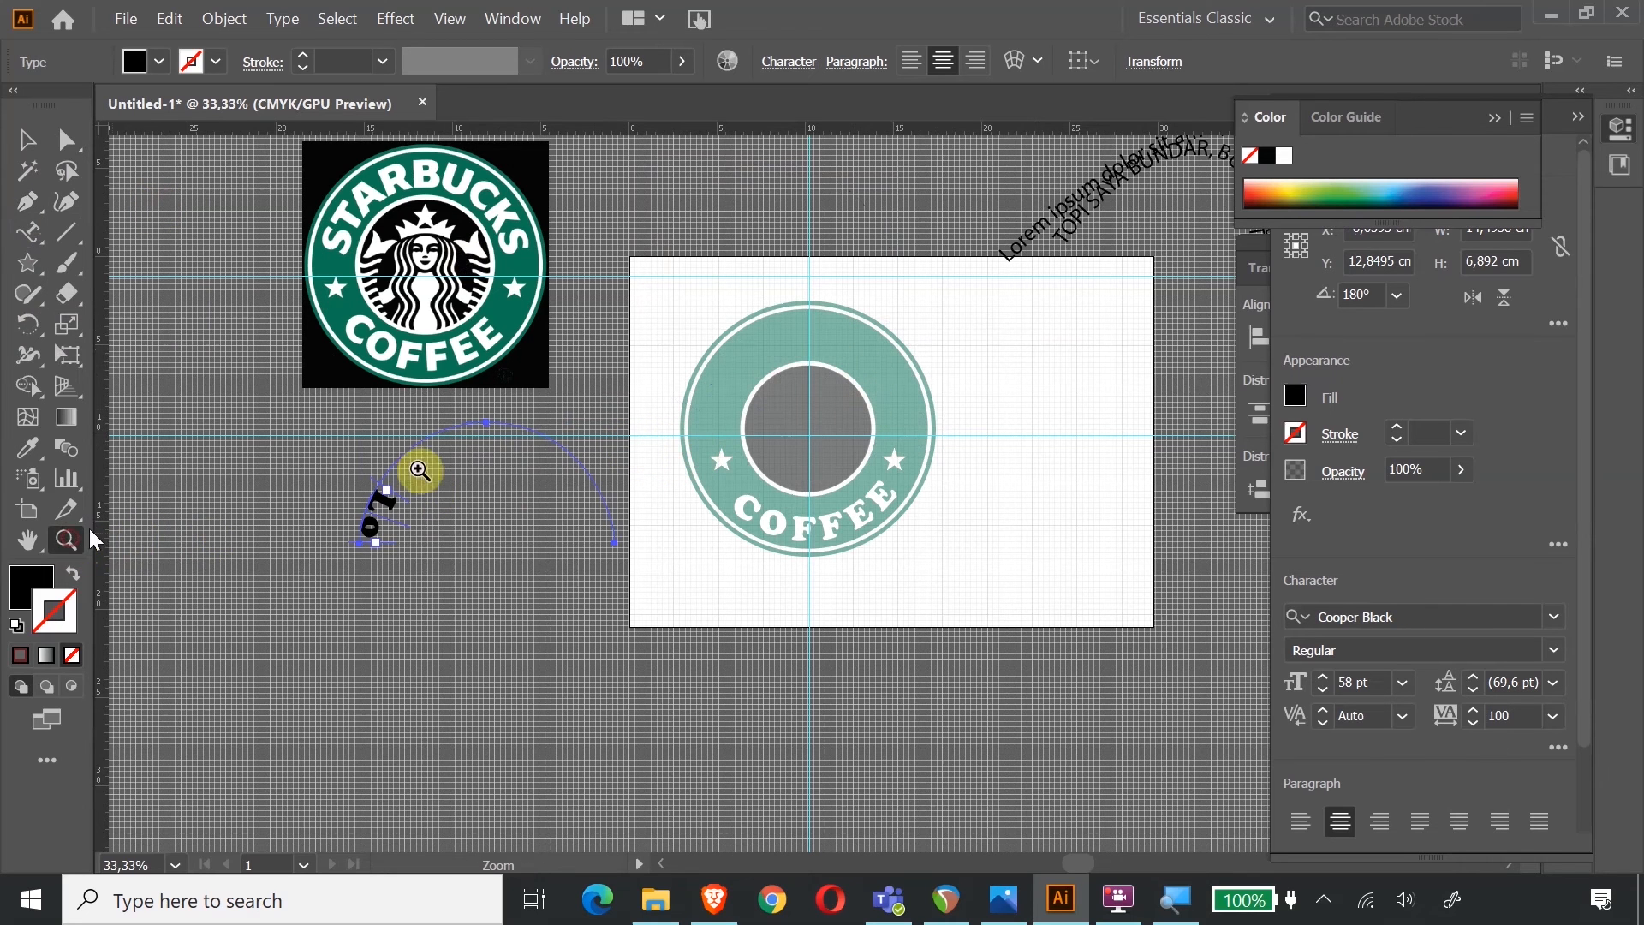
left_click_drag(733, 317, 788, 417)
key("ctrl+'")
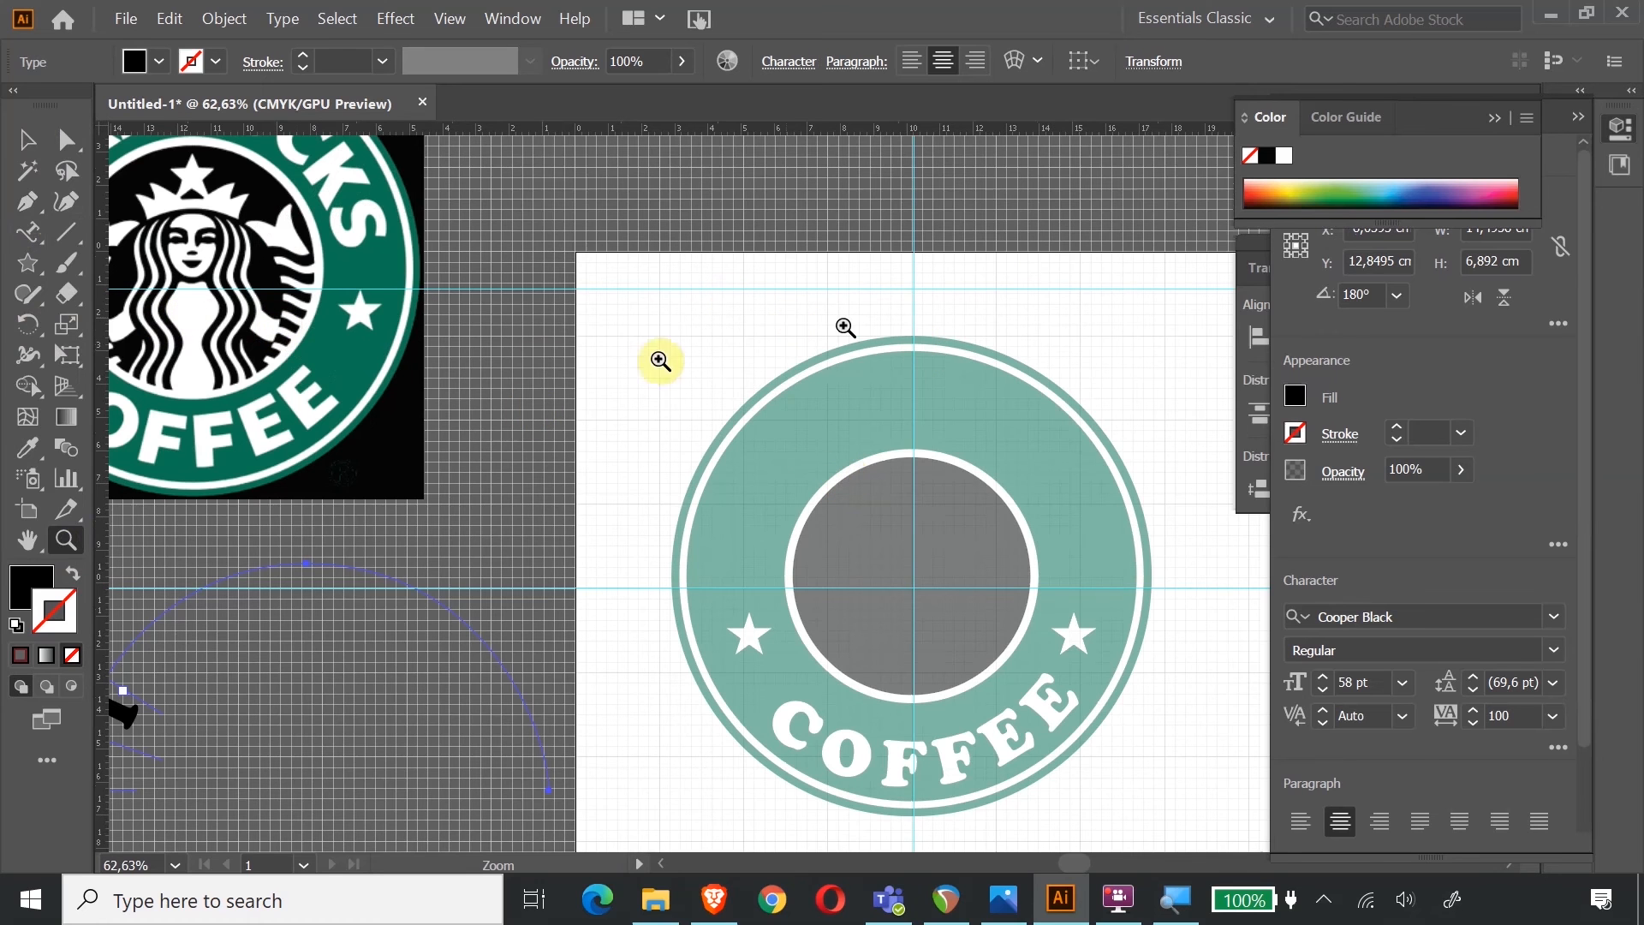
left_click(27, 203)
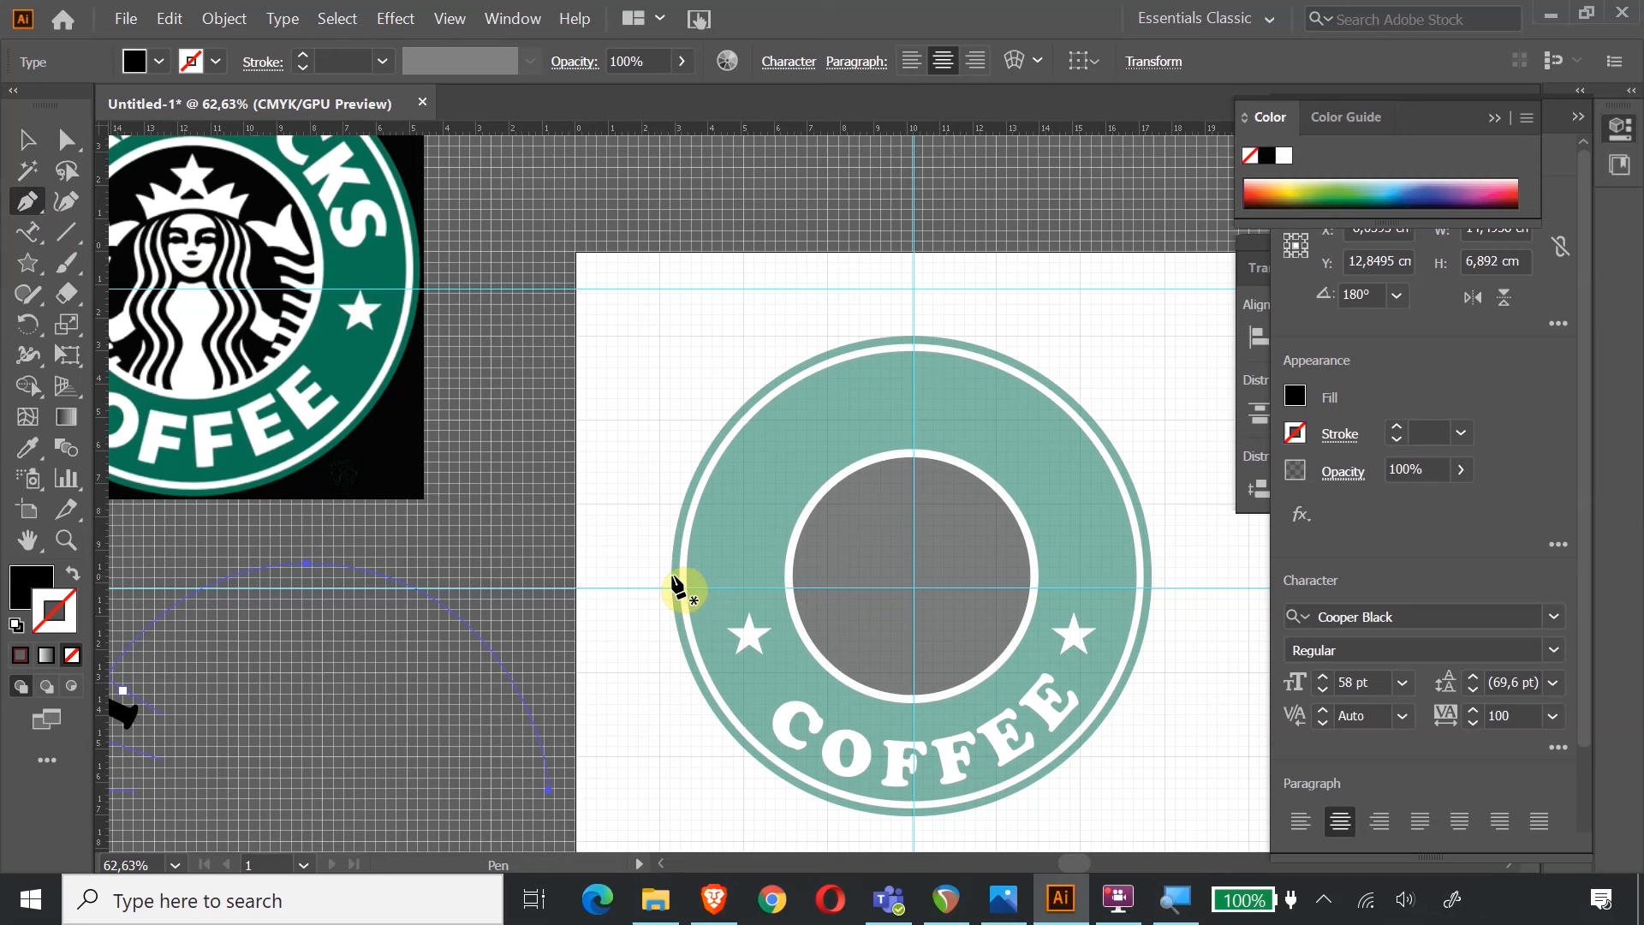
left_click(671, 575)
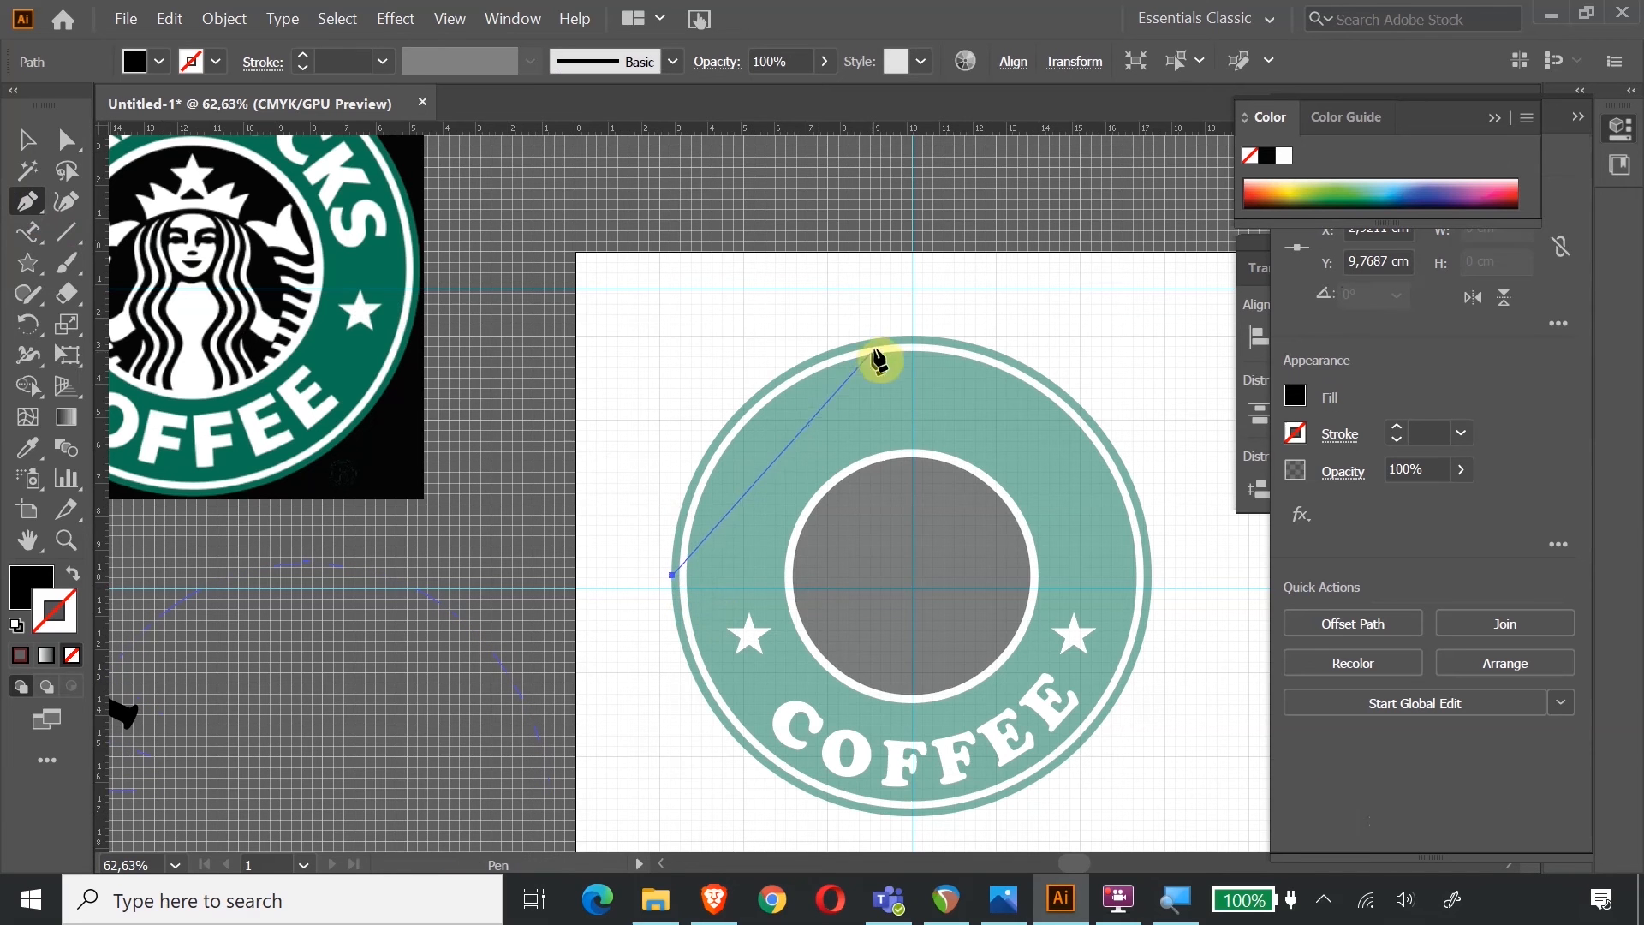
left_click(914, 336)
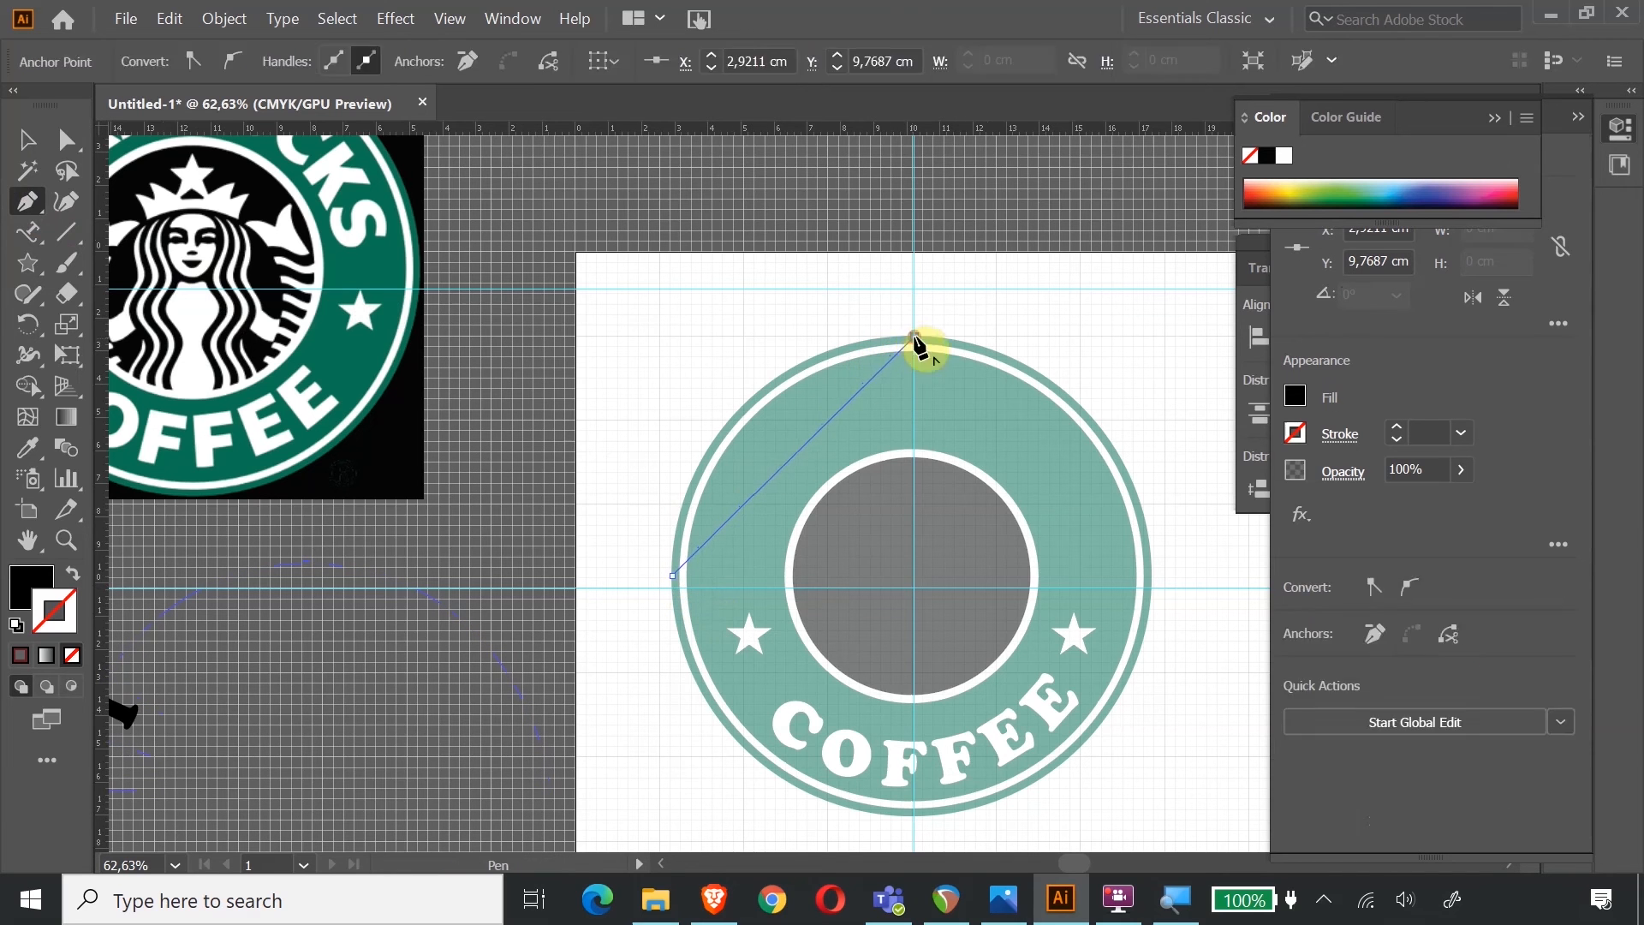
left_click(1151, 579)
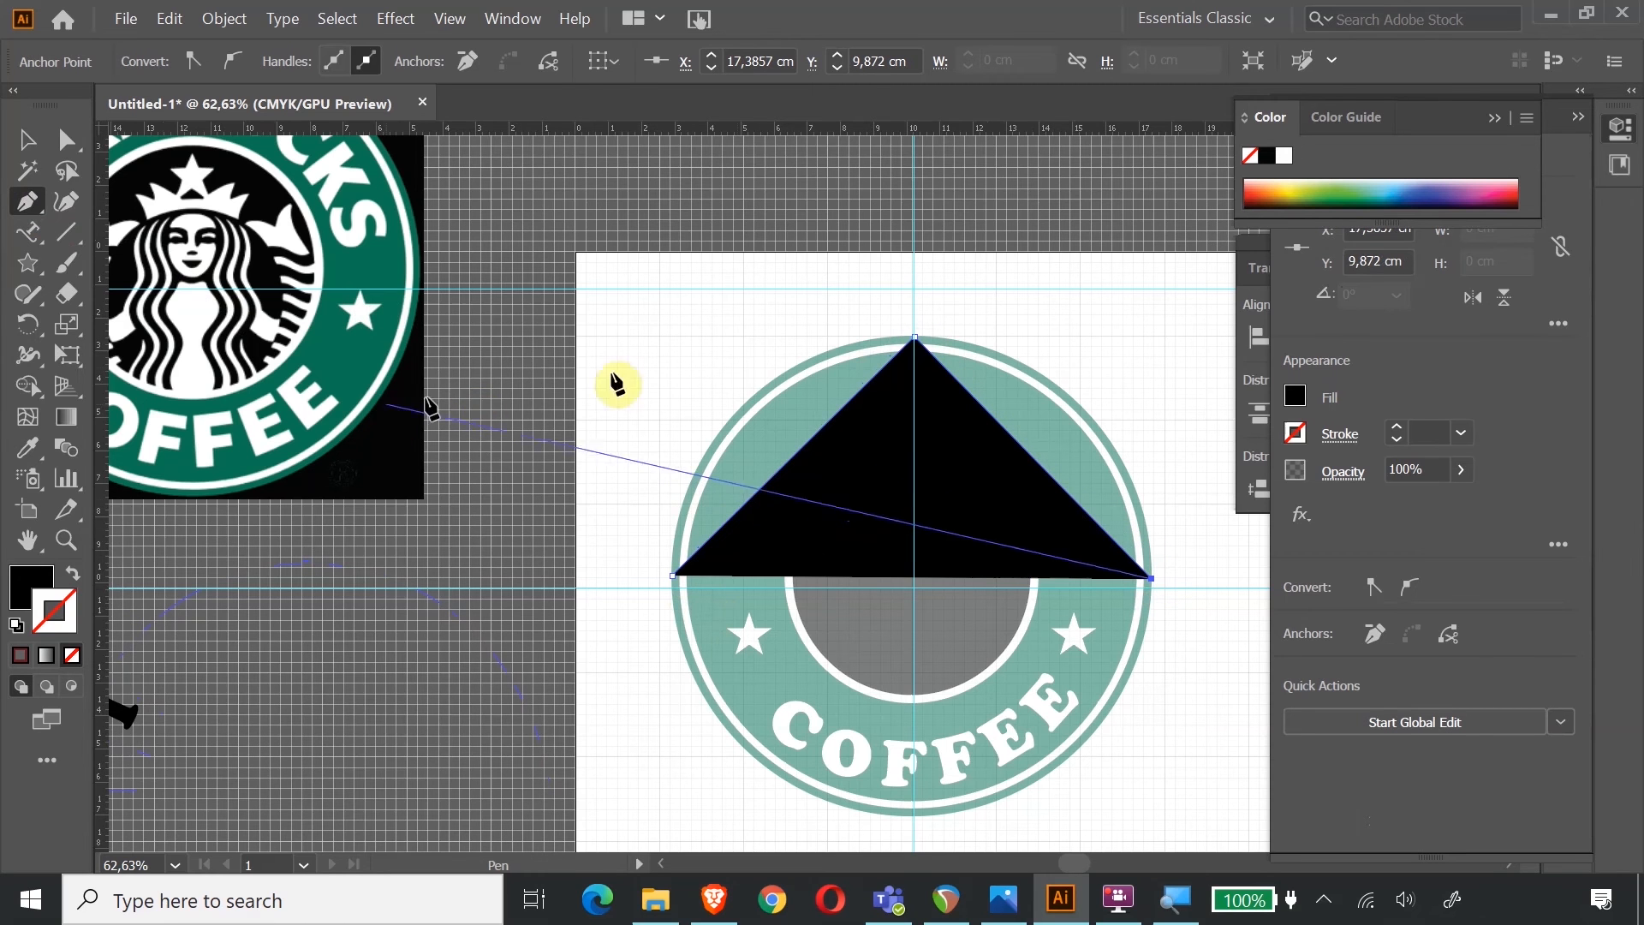
Swap the peaked path's fill and stroke so it has no fill and a black 1 pt stroke.
right_click(837, 441)
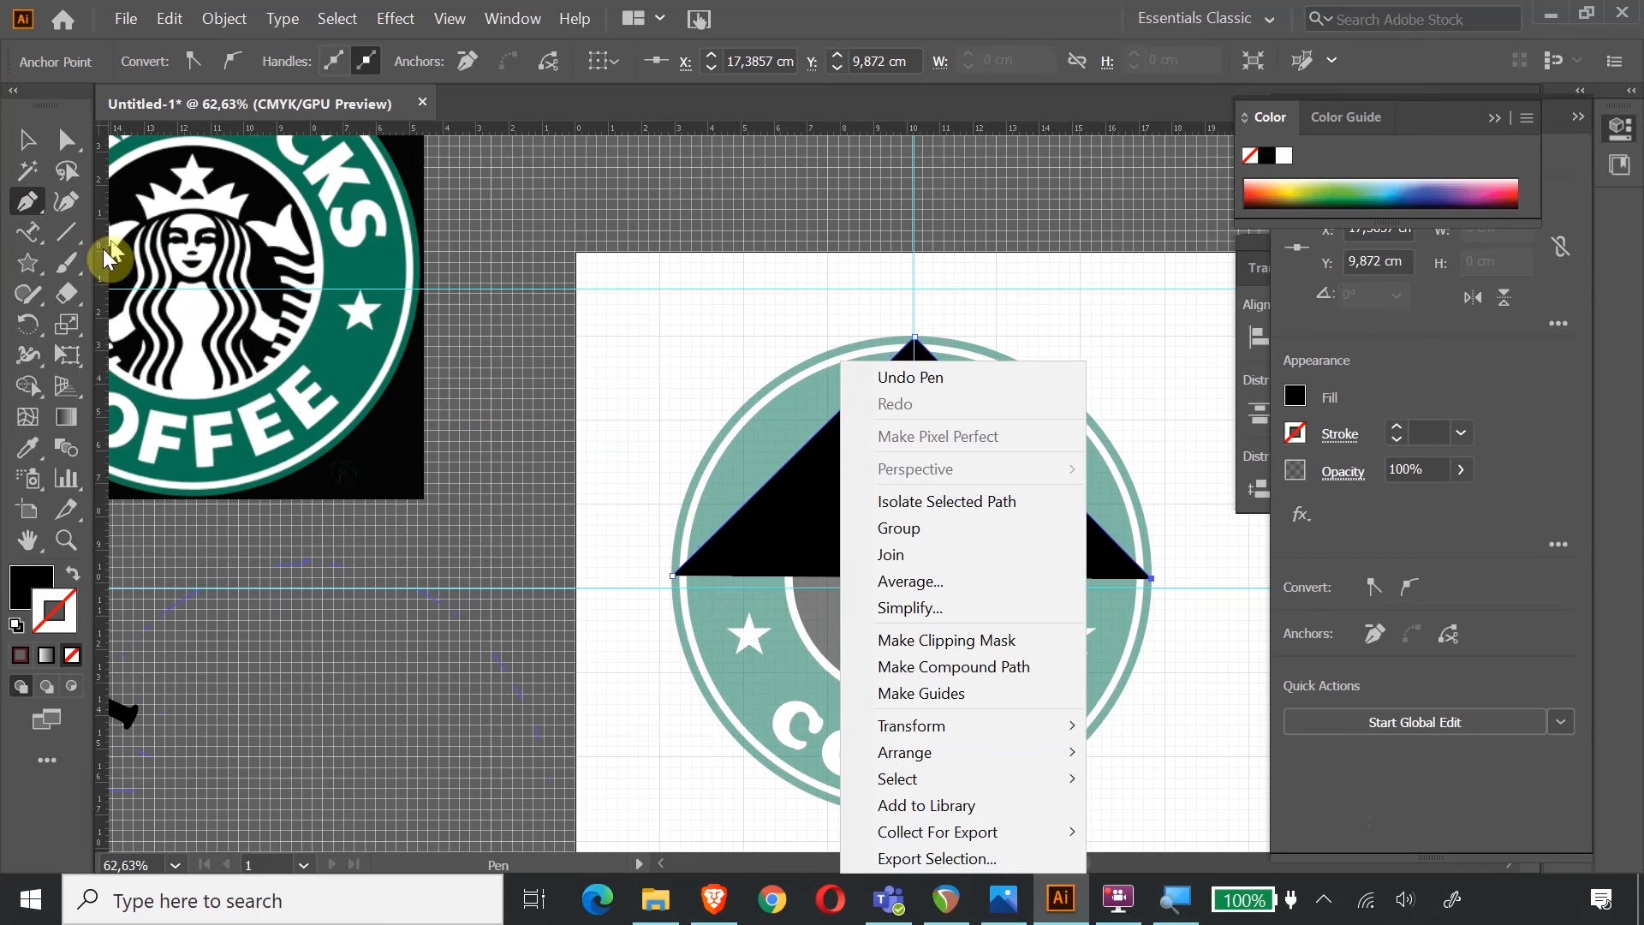
left_click(27, 138)
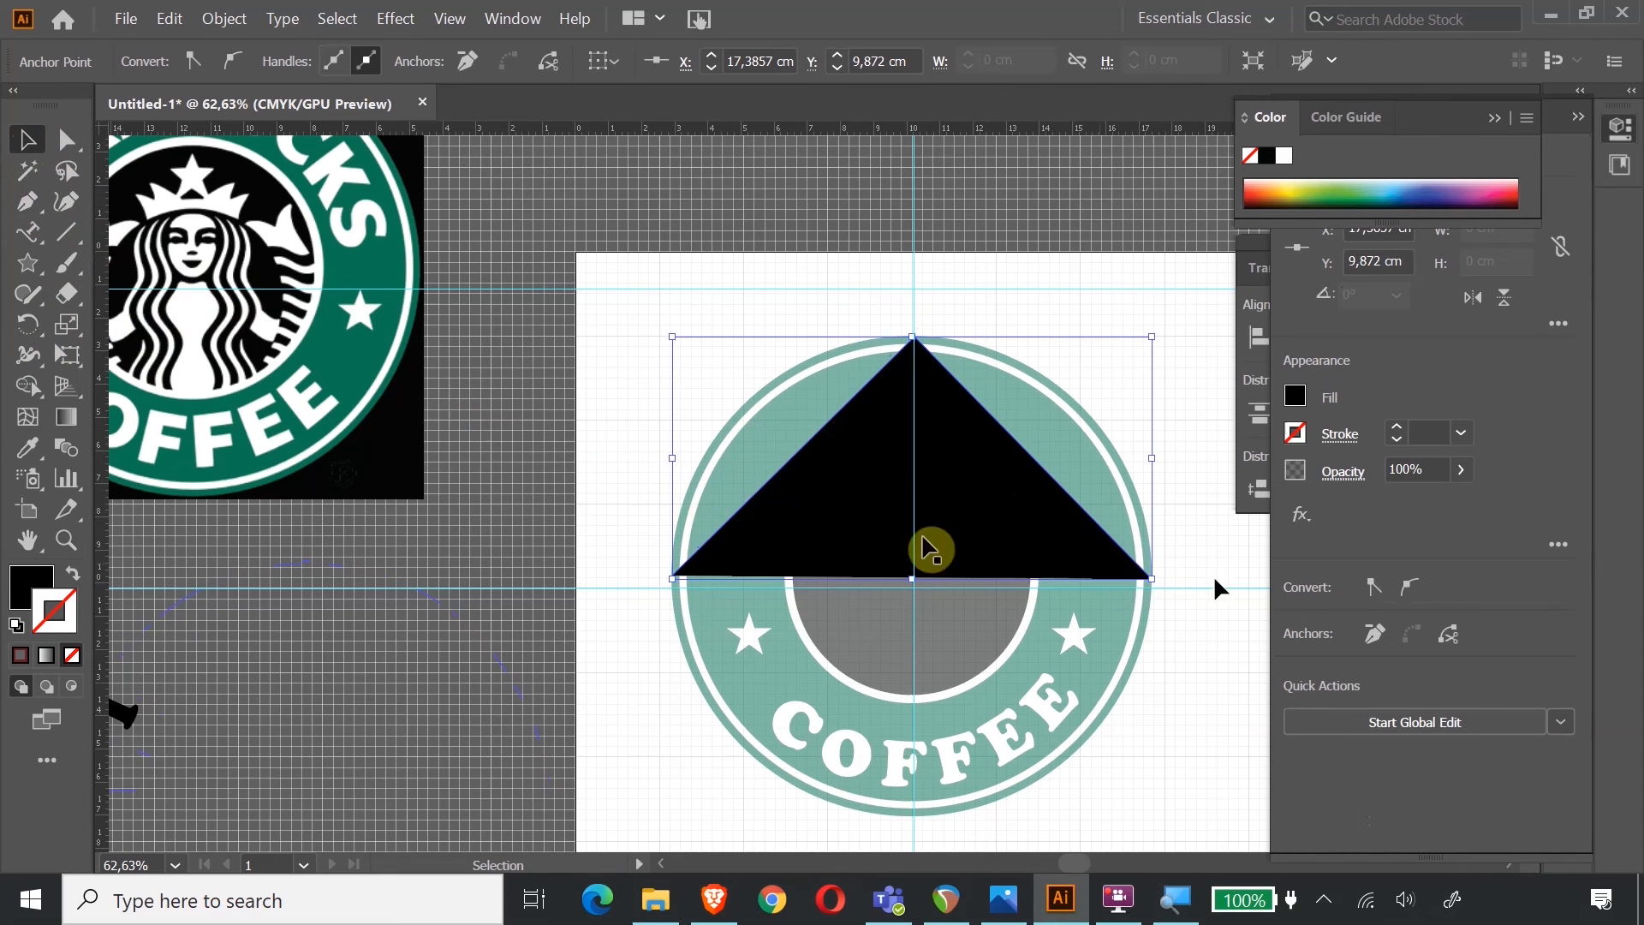
left_click(74, 582)
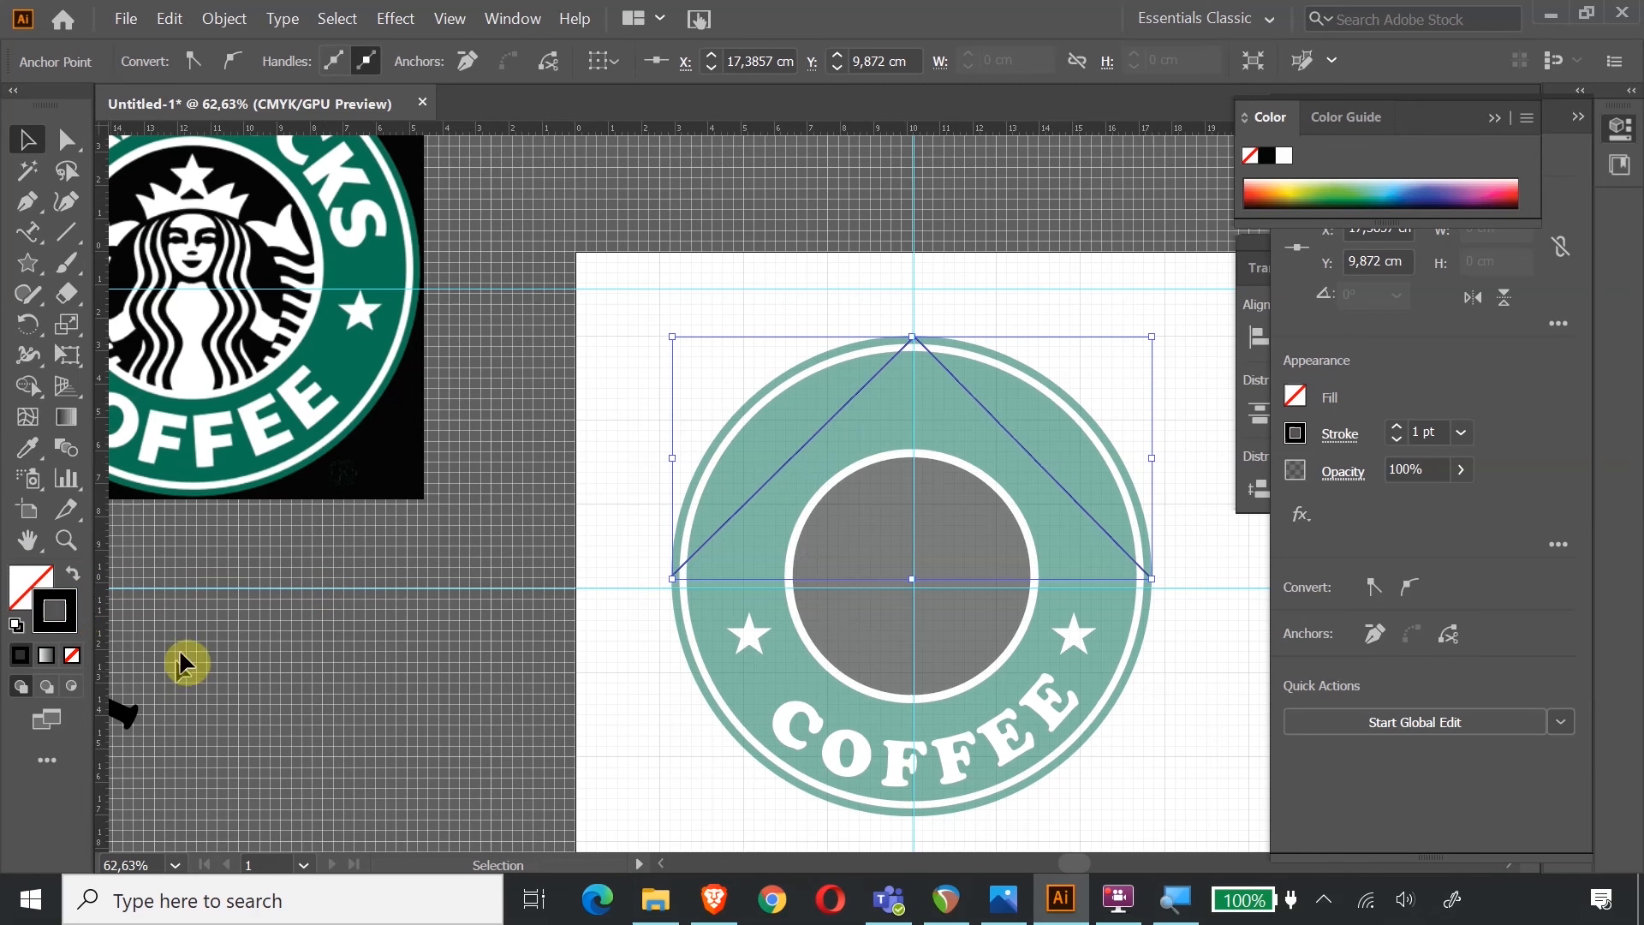
Curve the path's three anchor points with the Anchor Point tool so it follows the upper outer edge of the ring.
left_click(28, 235)
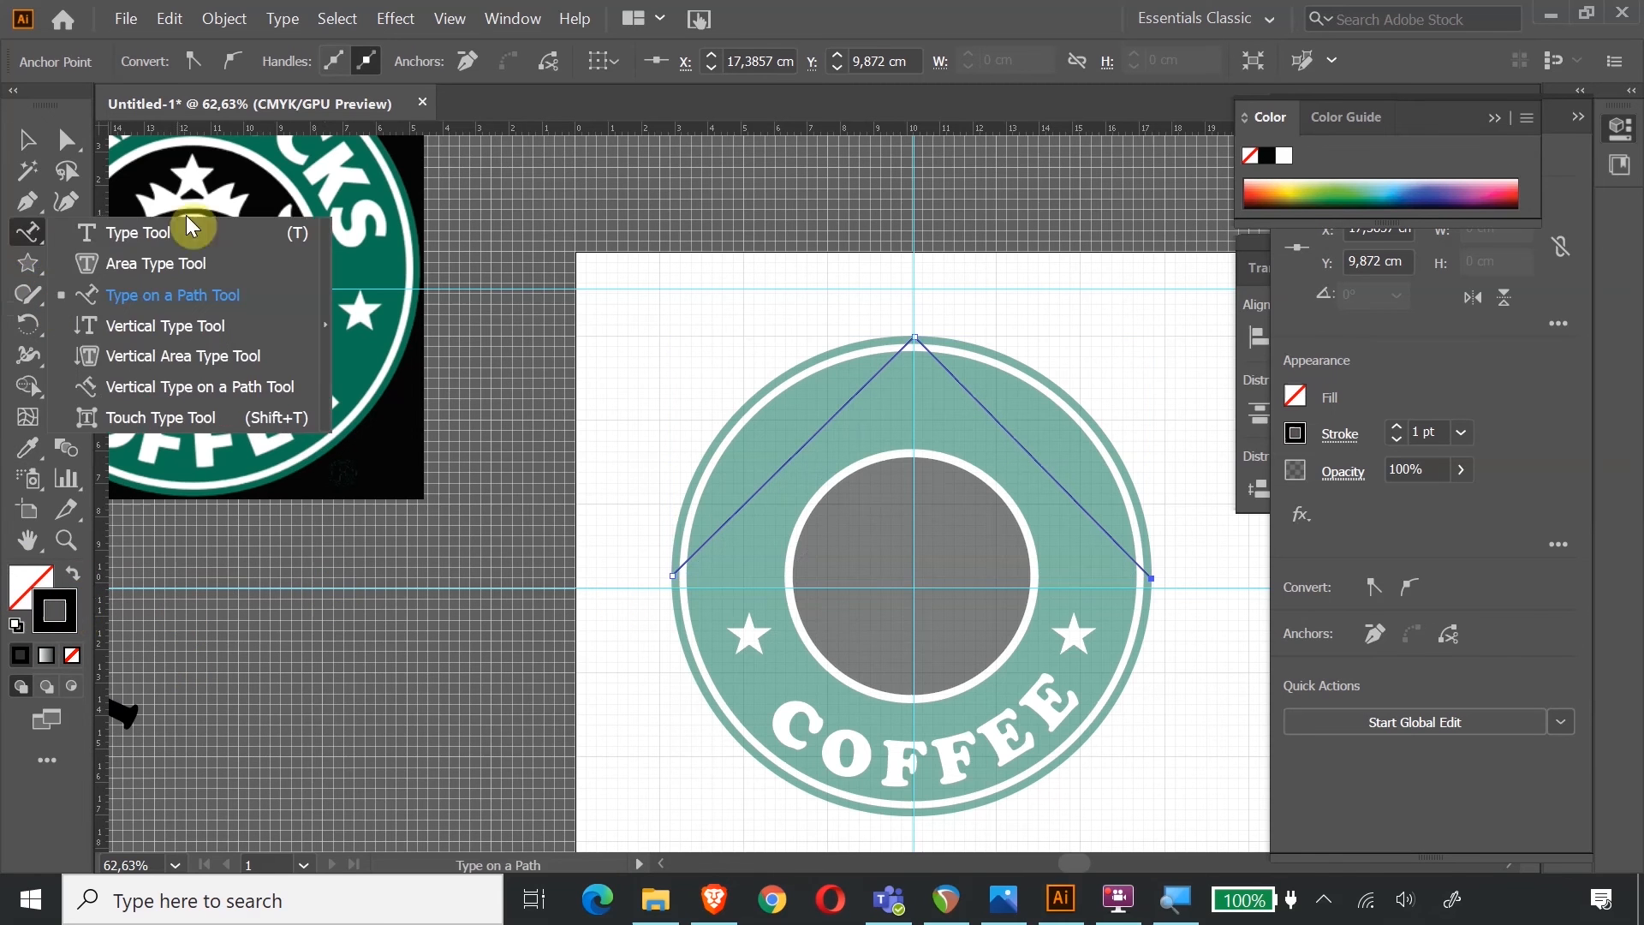
left_click(28, 201)
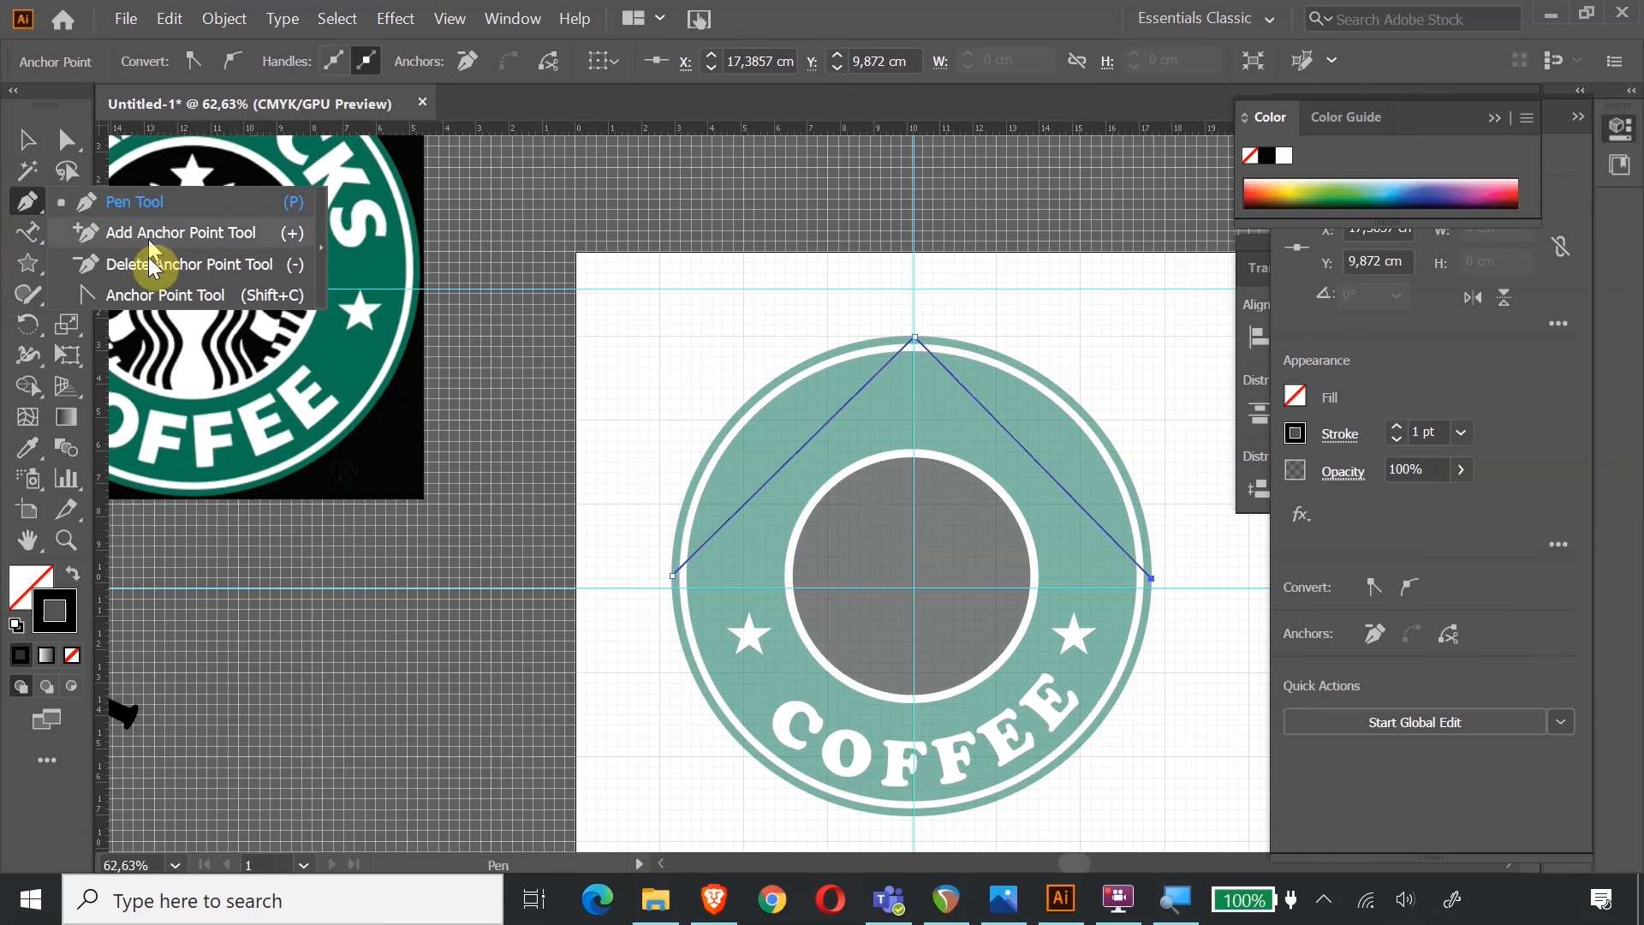
left_click(154, 295)
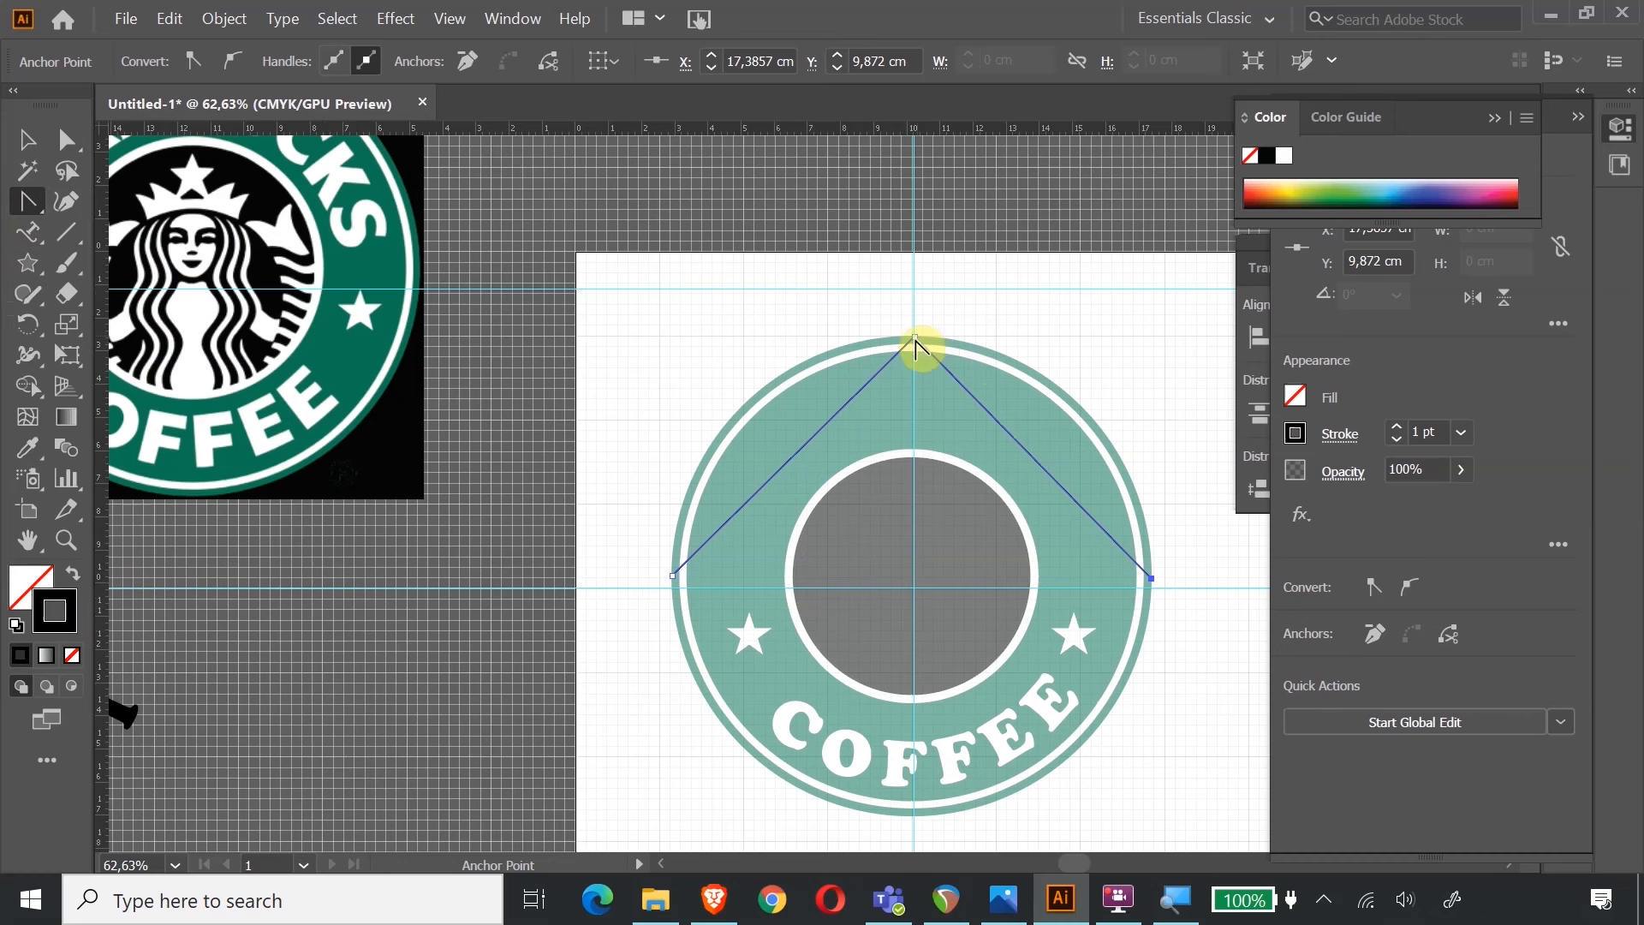
left_click_drag(914, 336, 1044, 347)
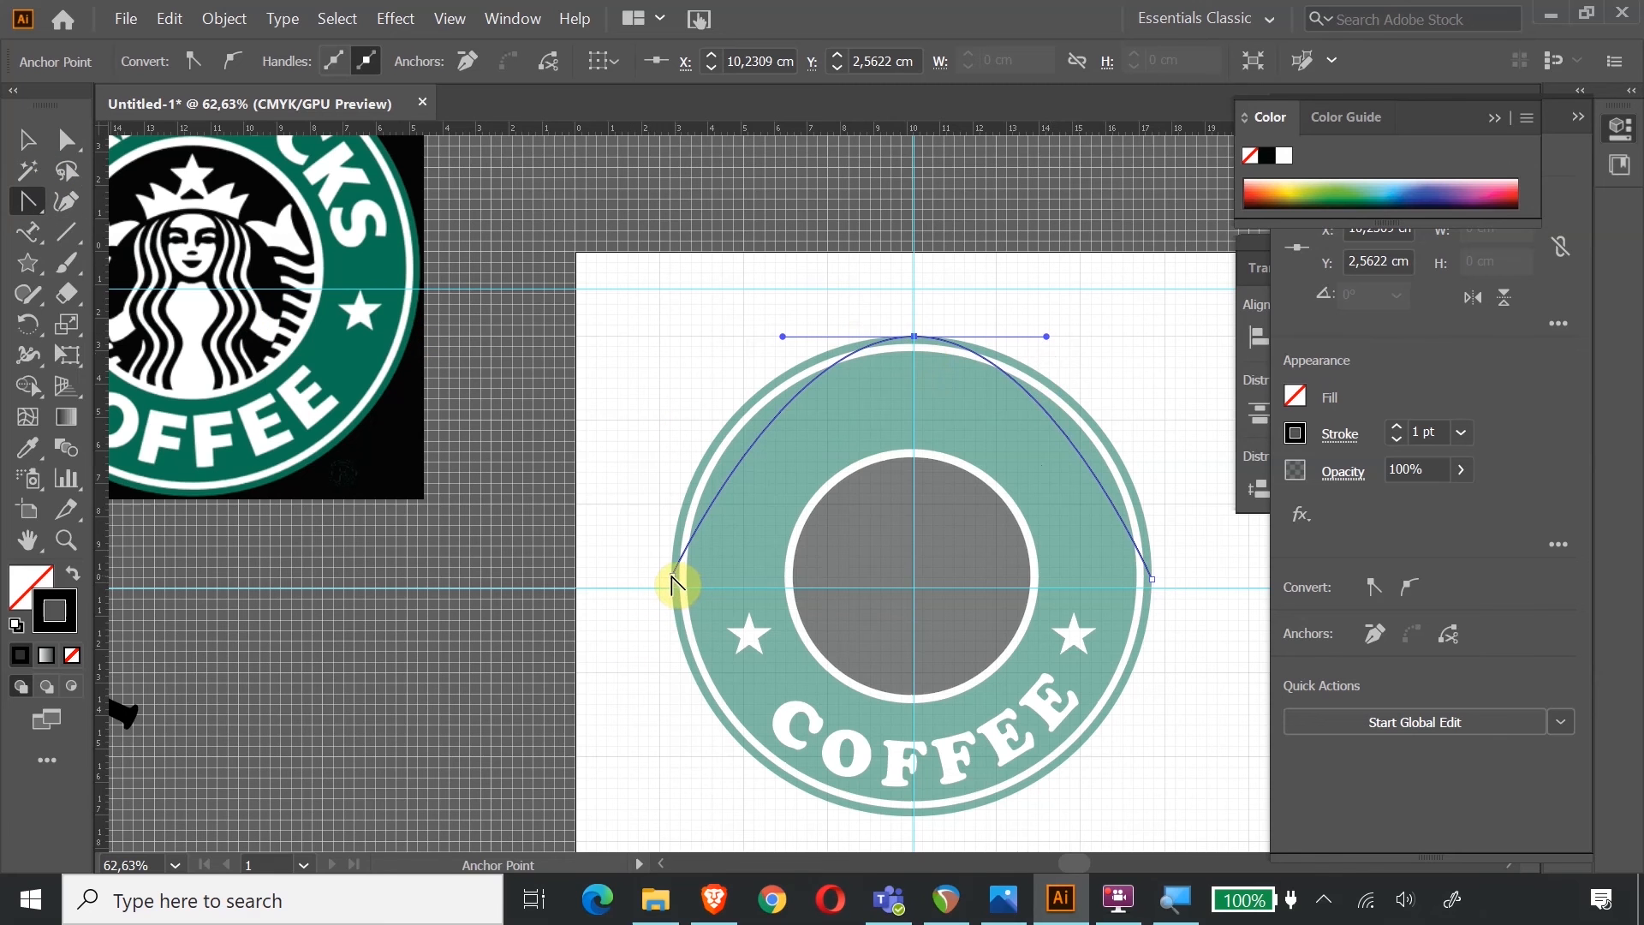
left_click_drag(672, 578, 648, 442)
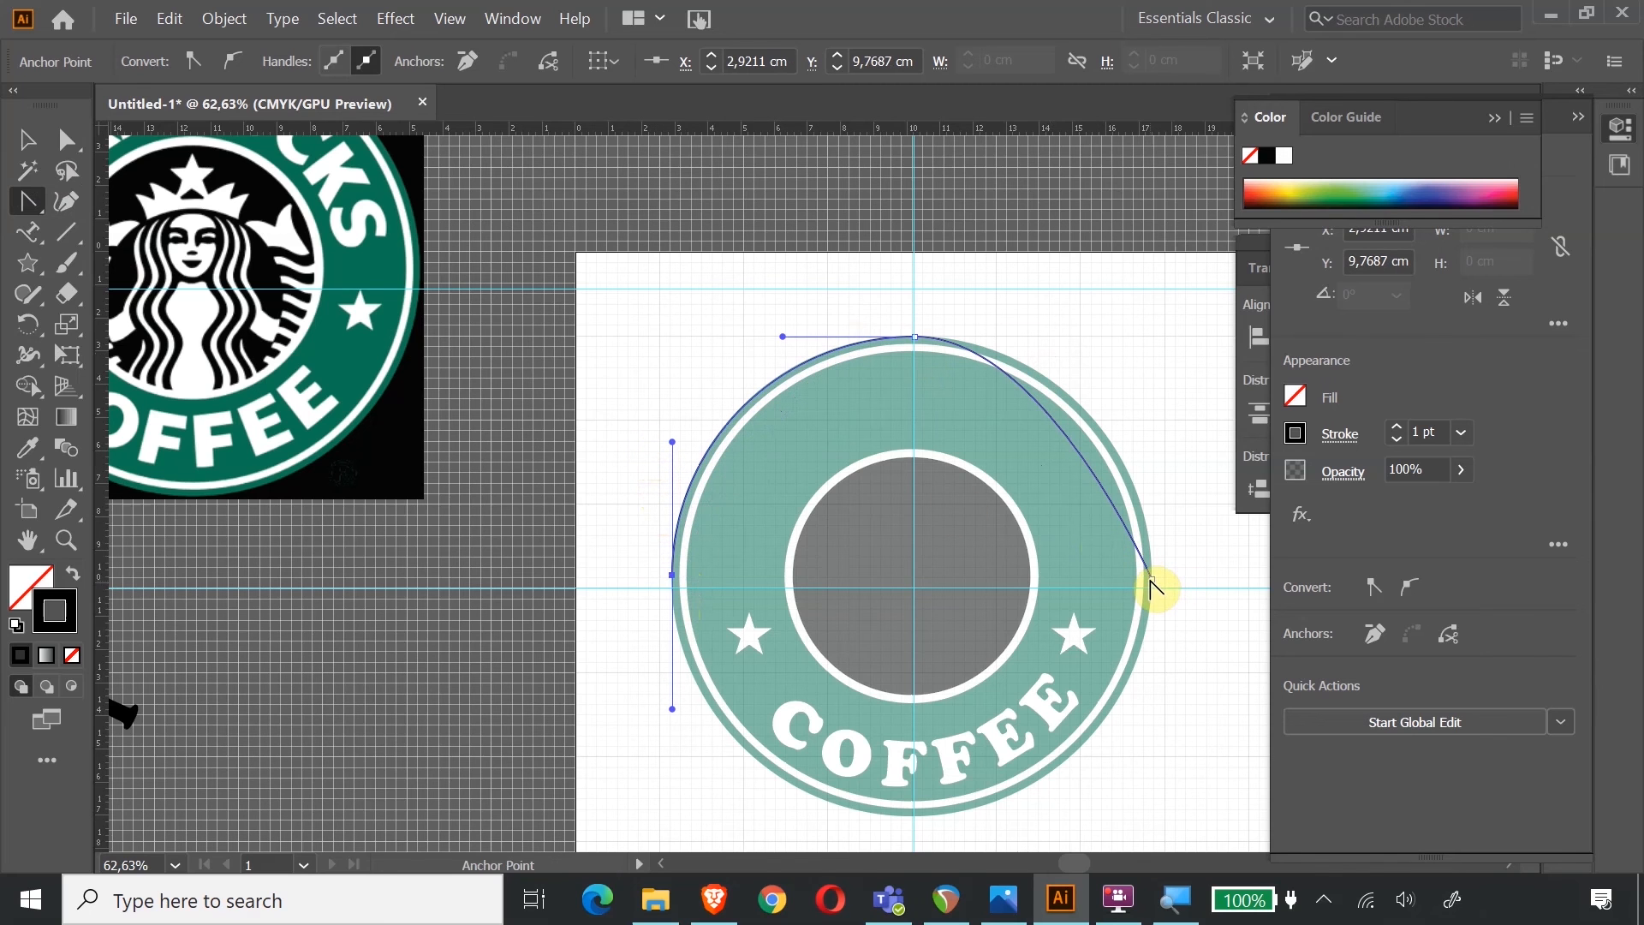
mouse_move(1151, 575)
left_mouse_down()
mouse_move(1135, 466)
mouse_move(1157, 603)
left_mouse_up()
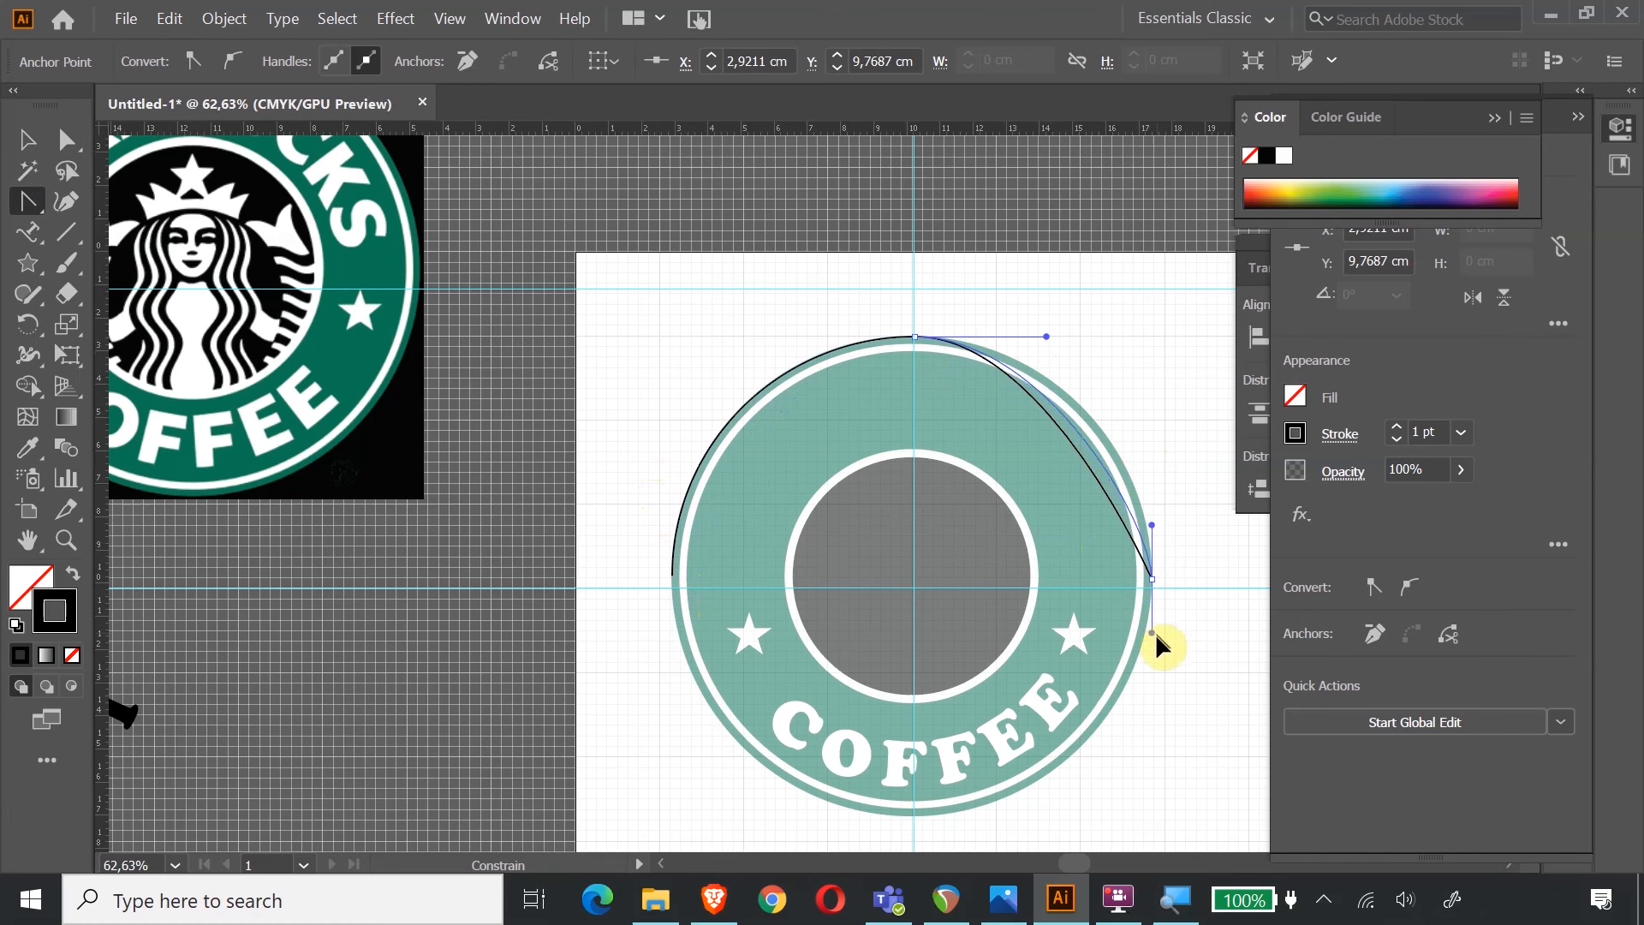
left_click_drag(1148, 719, 1148, 719)
left_click(27, 141)
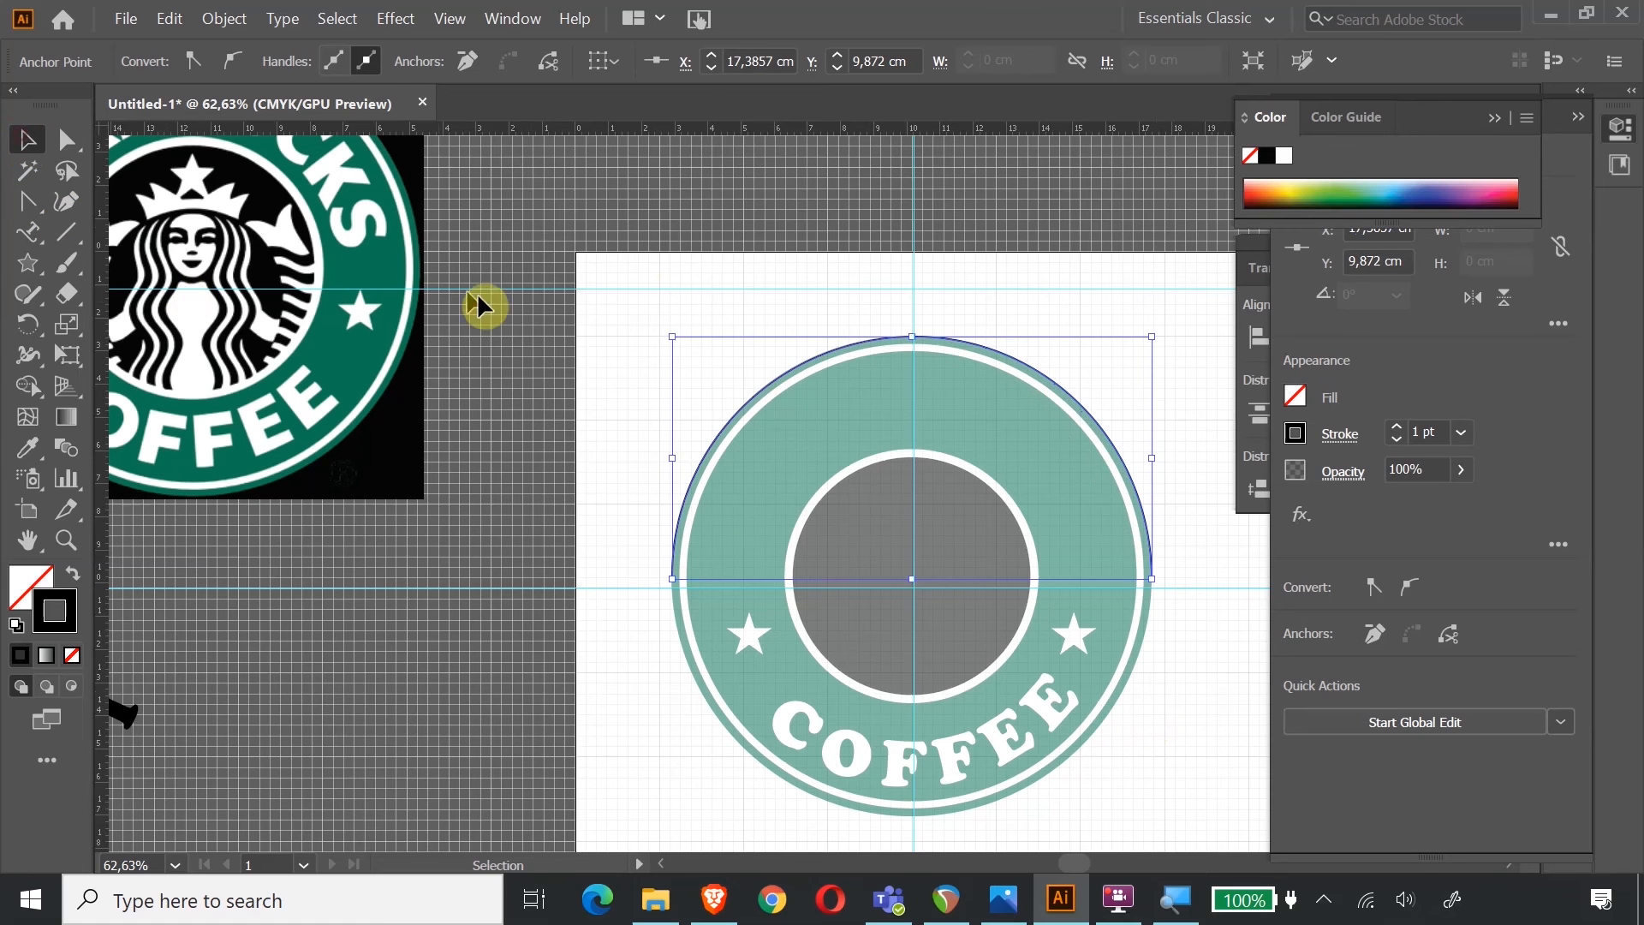
left_click(664, 201)
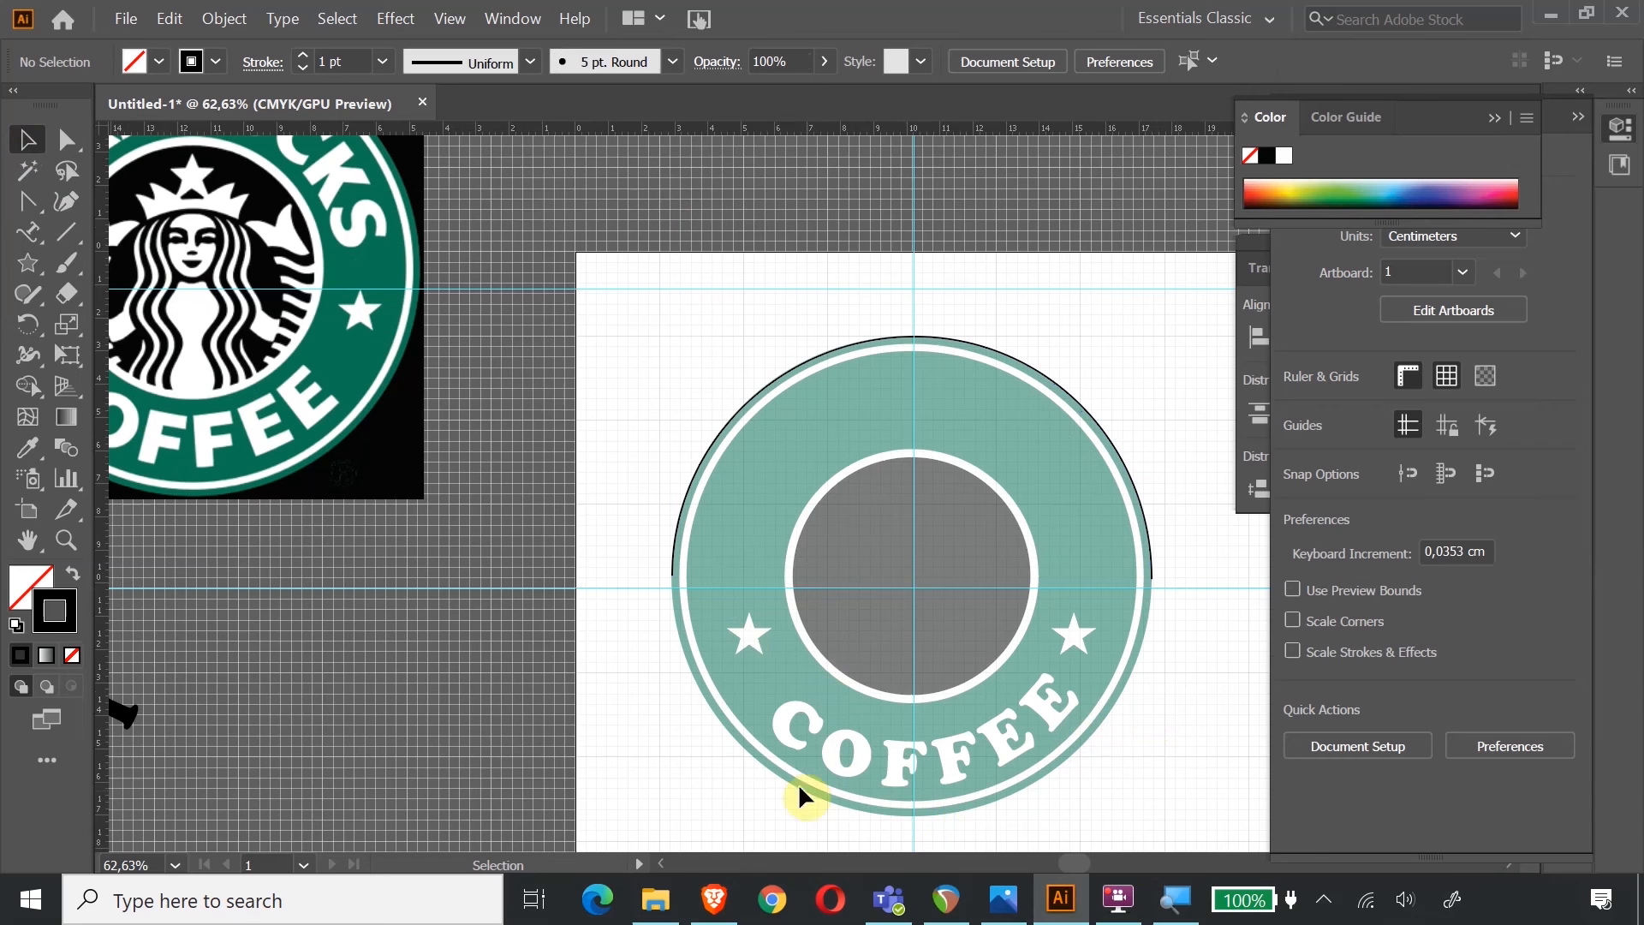
Scale the semicircular arc down with Free Transform to about 4.34 cm high around the inner circle.
left_click(68, 354)
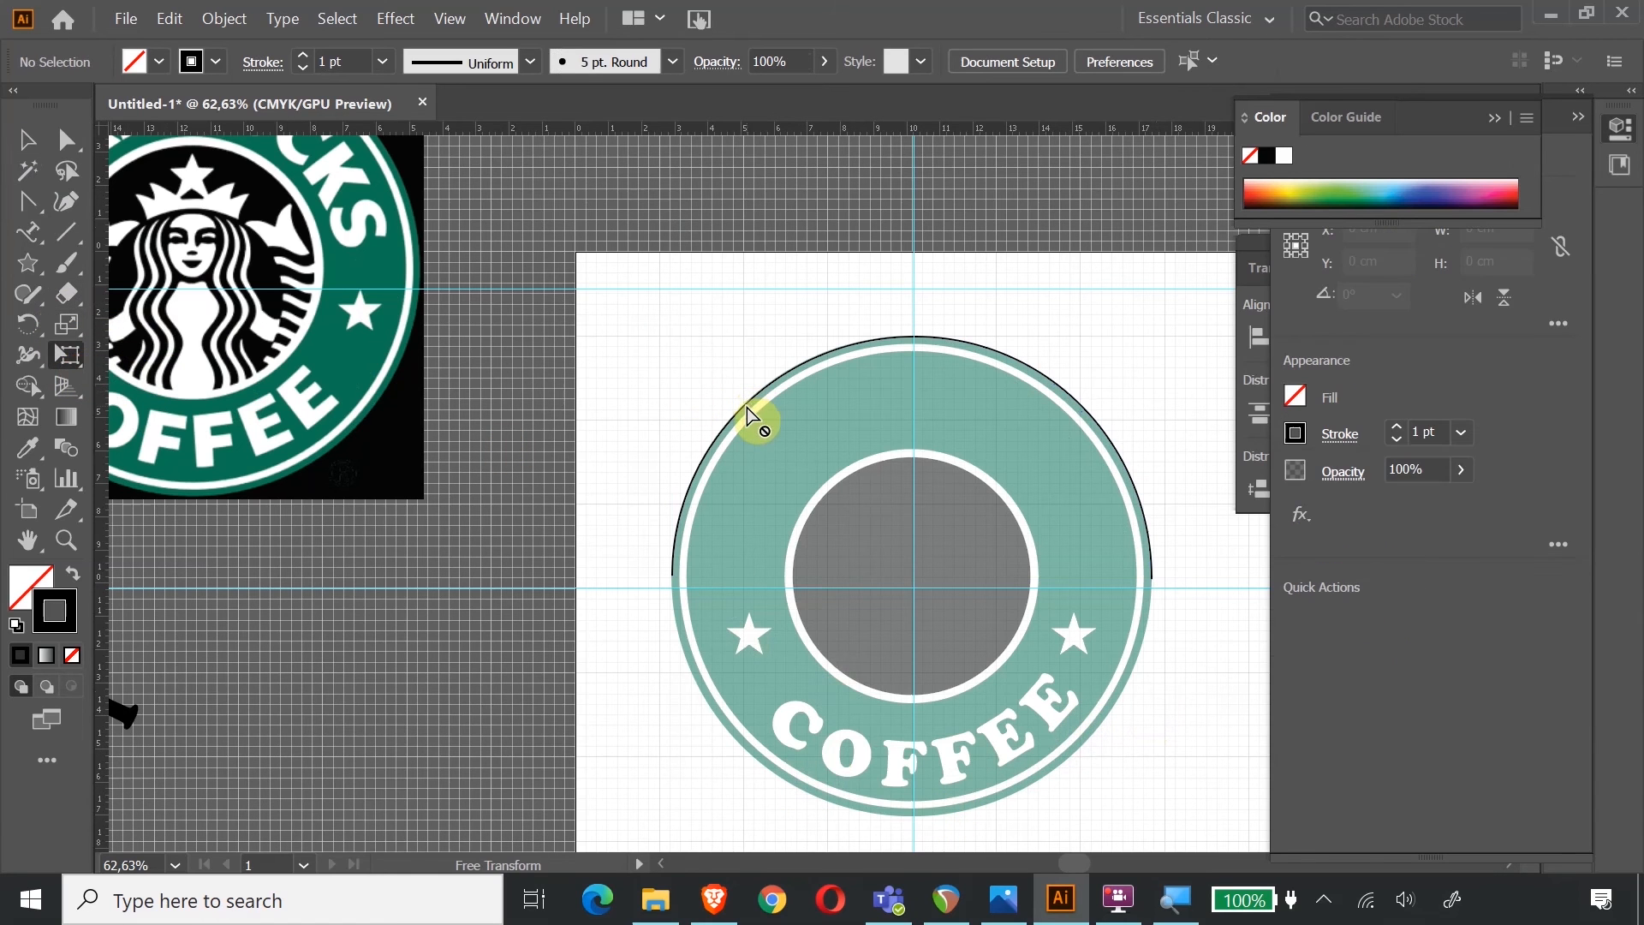
left_click(27, 139)
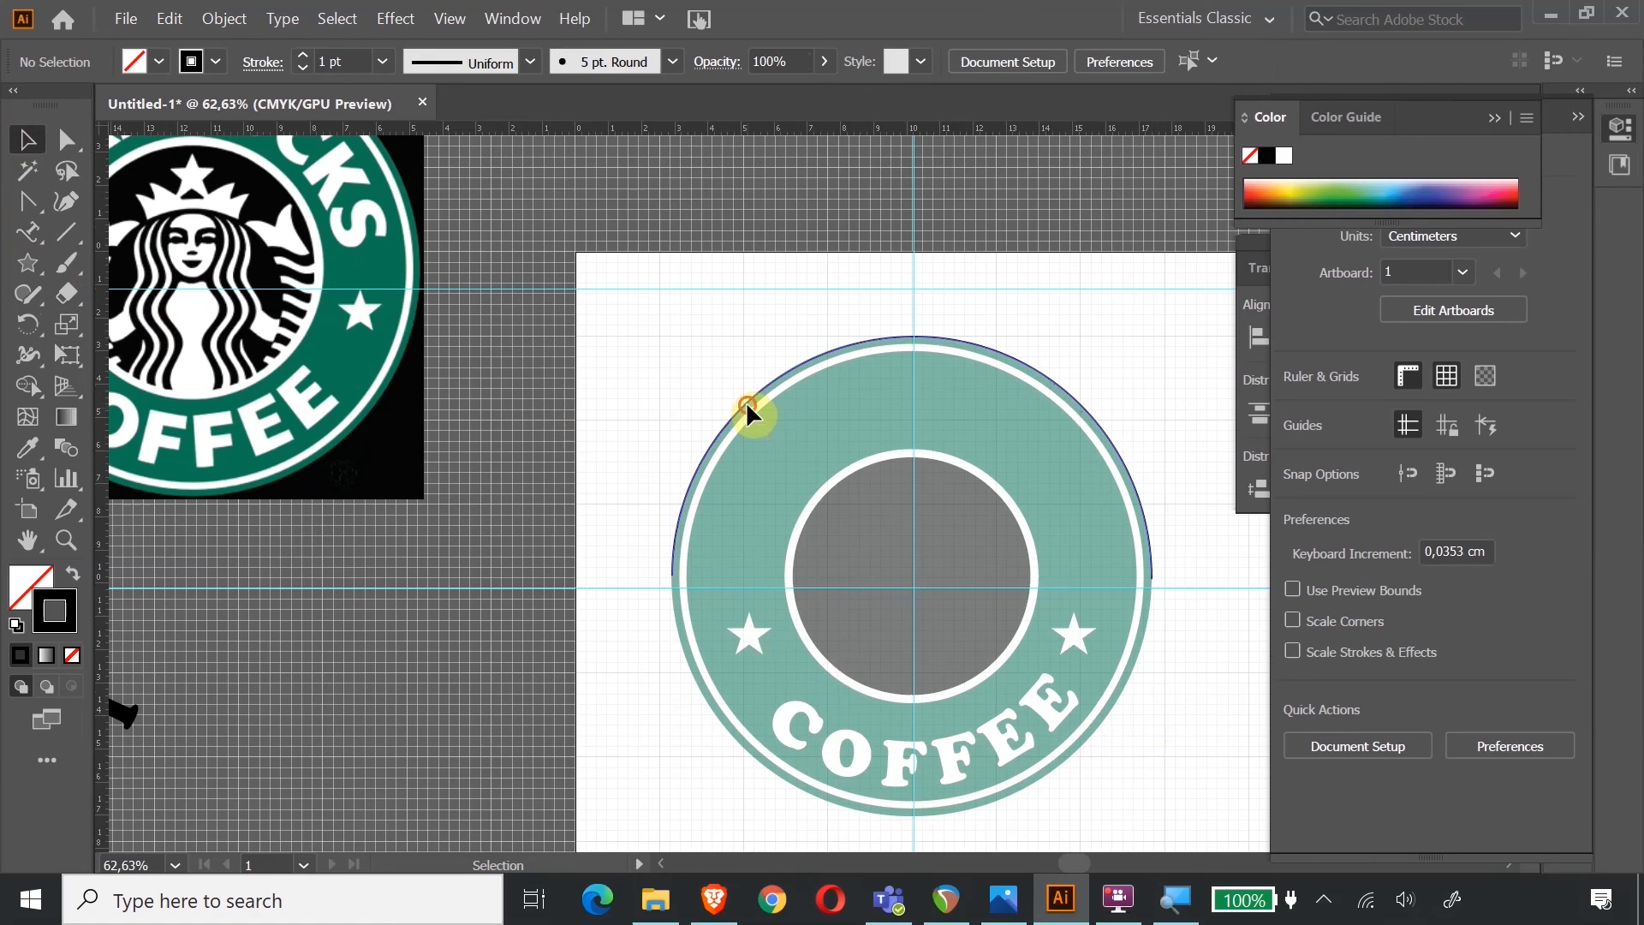
left_click(747, 400)
left_click(69, 355)
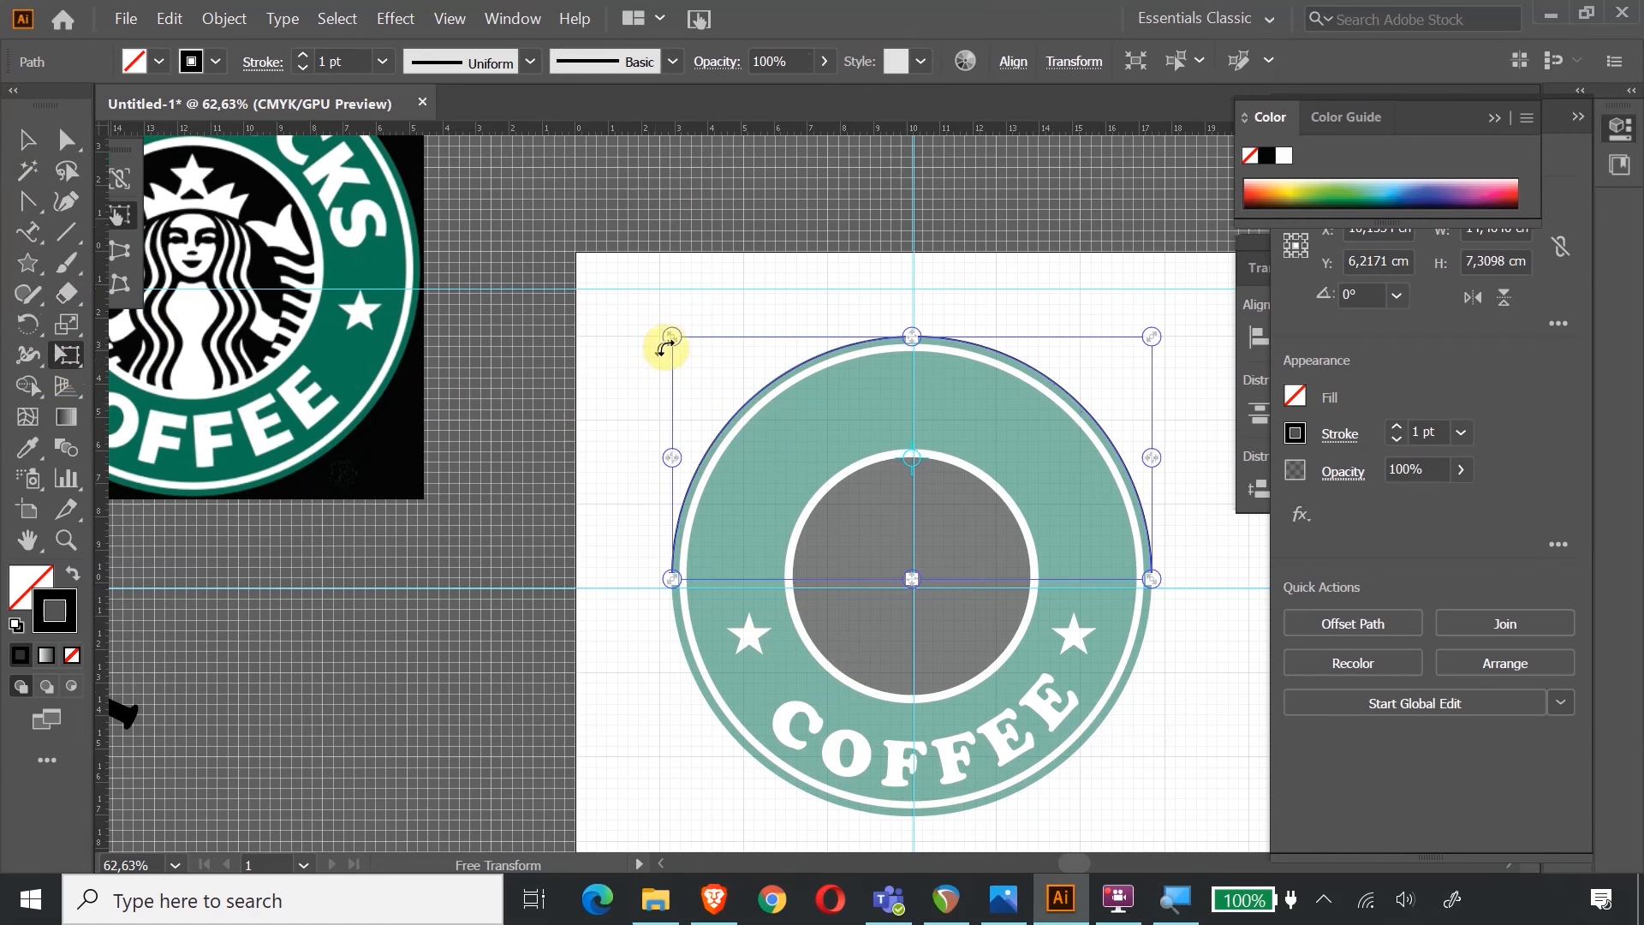
left_click_drag(673, 338, 771, 400)
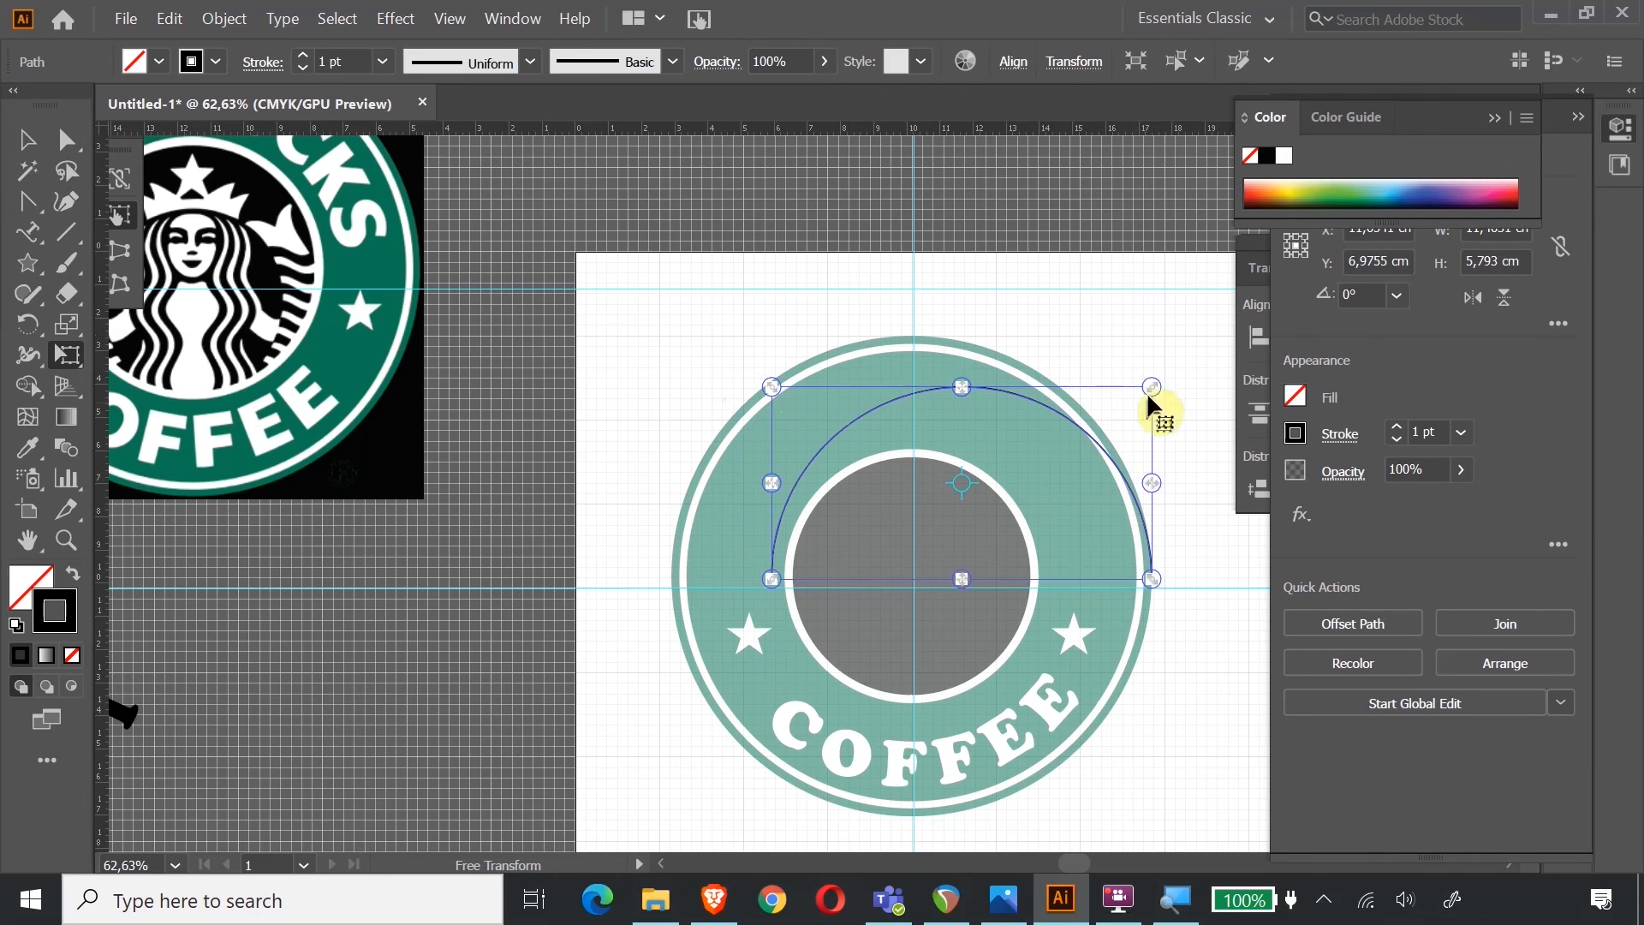
left_click_drag(1150, 388, 1071, 471)
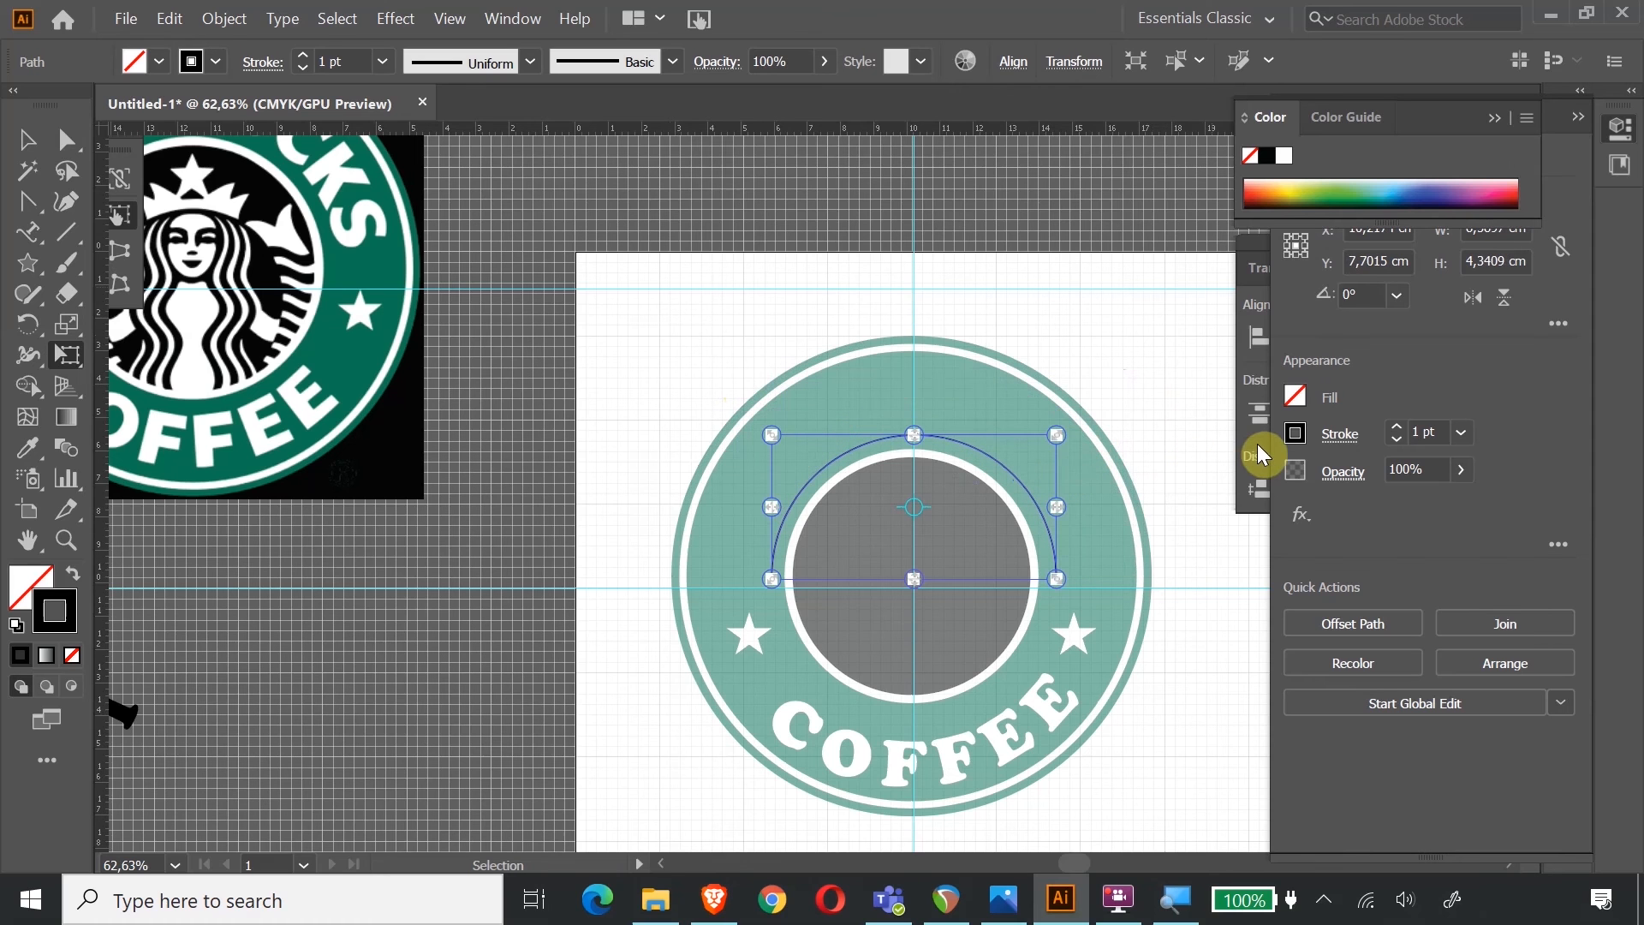
Nudge the reduced arc slightly left and down to centre it over the inner circle.
key("Left")
key("Left")
key("Down")
key("Down")
key("Down")
key("Down")
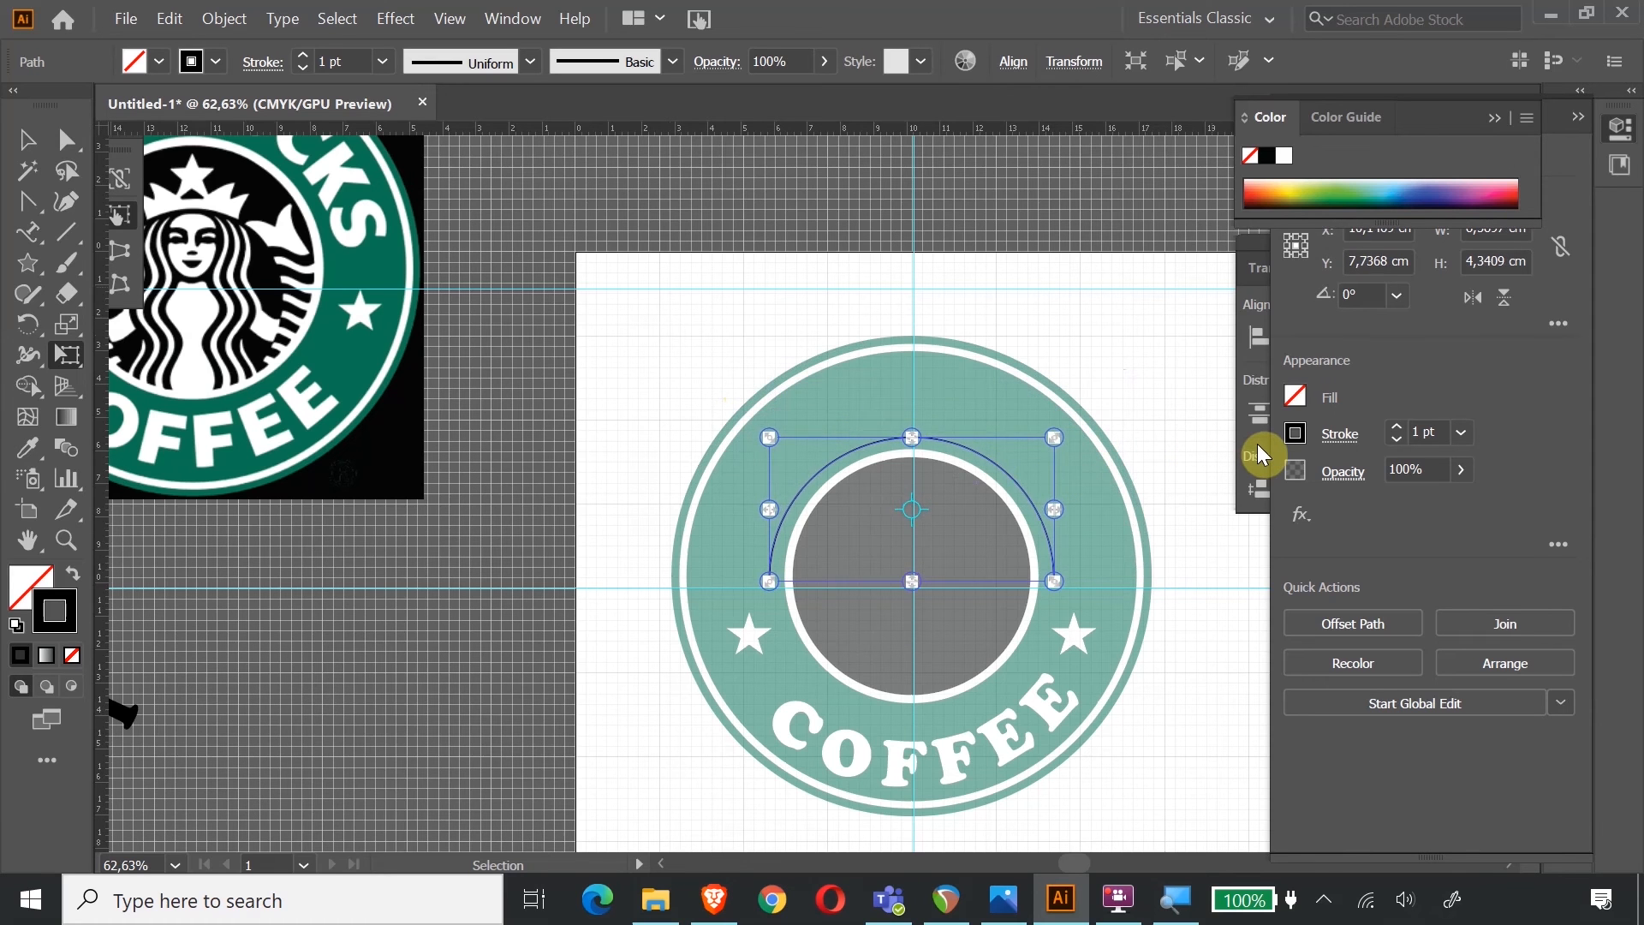
key("Down")
key("Down")
key("Down")
key("Down")
key("Down")
key("Right")
Shrink the arc to about 4.08 cm high and nudge it to sit evenly just outside the inner circle's white outline.
left_click_drag(773, 584, 786, 578)
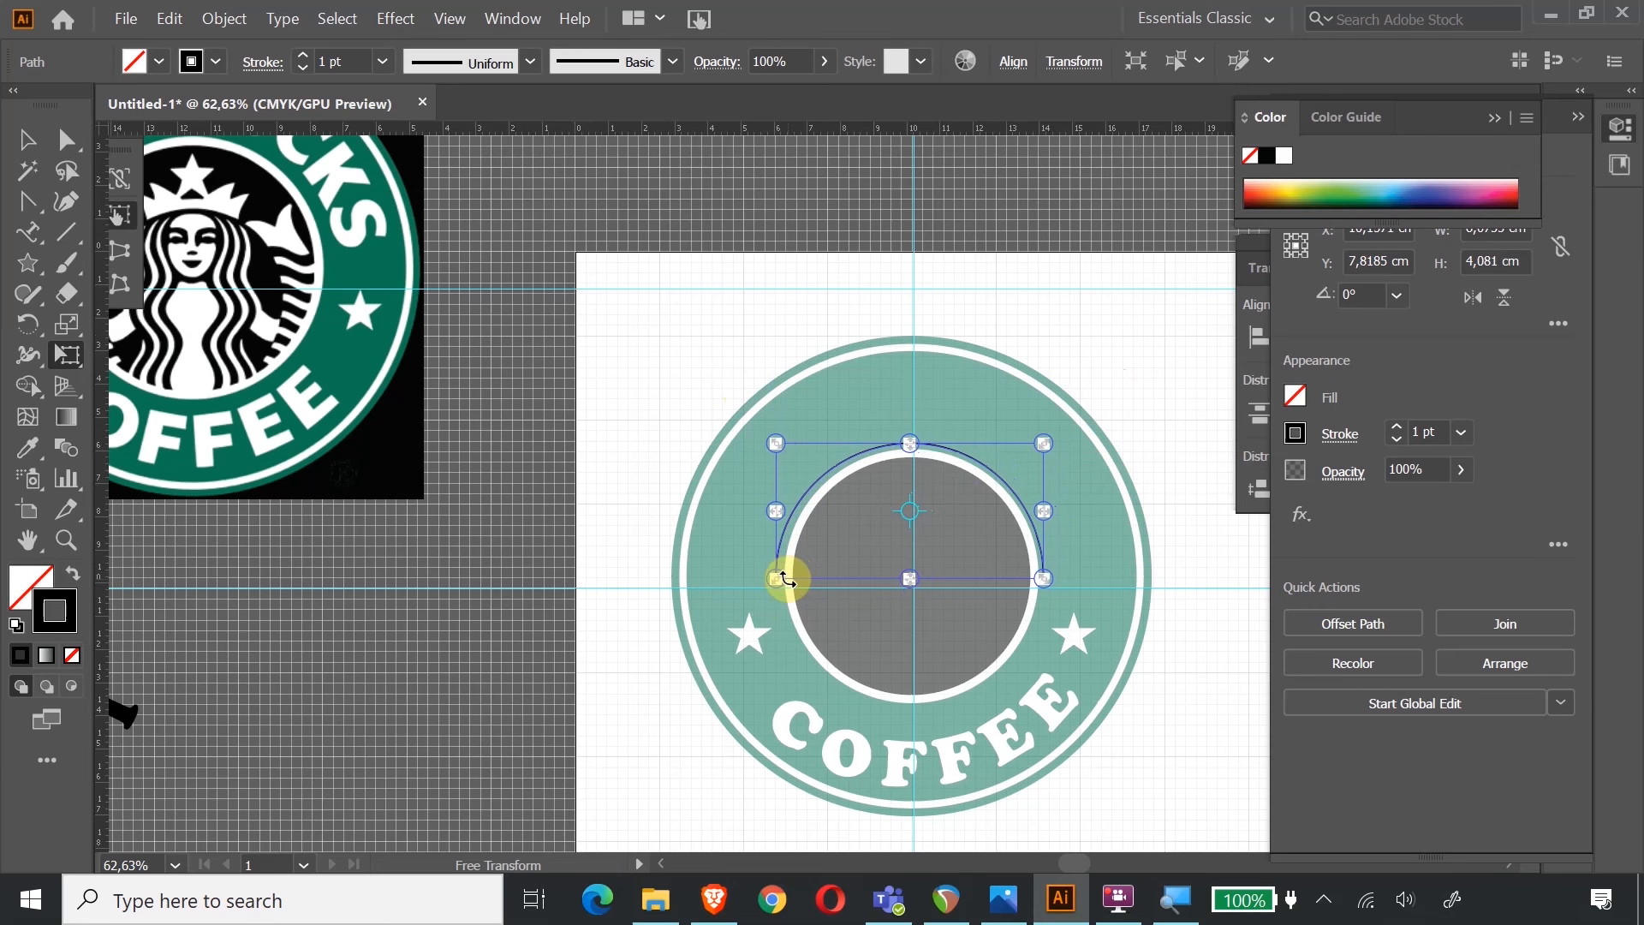
key("Up")
key("Up")
key("Left")
key("Down")
key("Right")
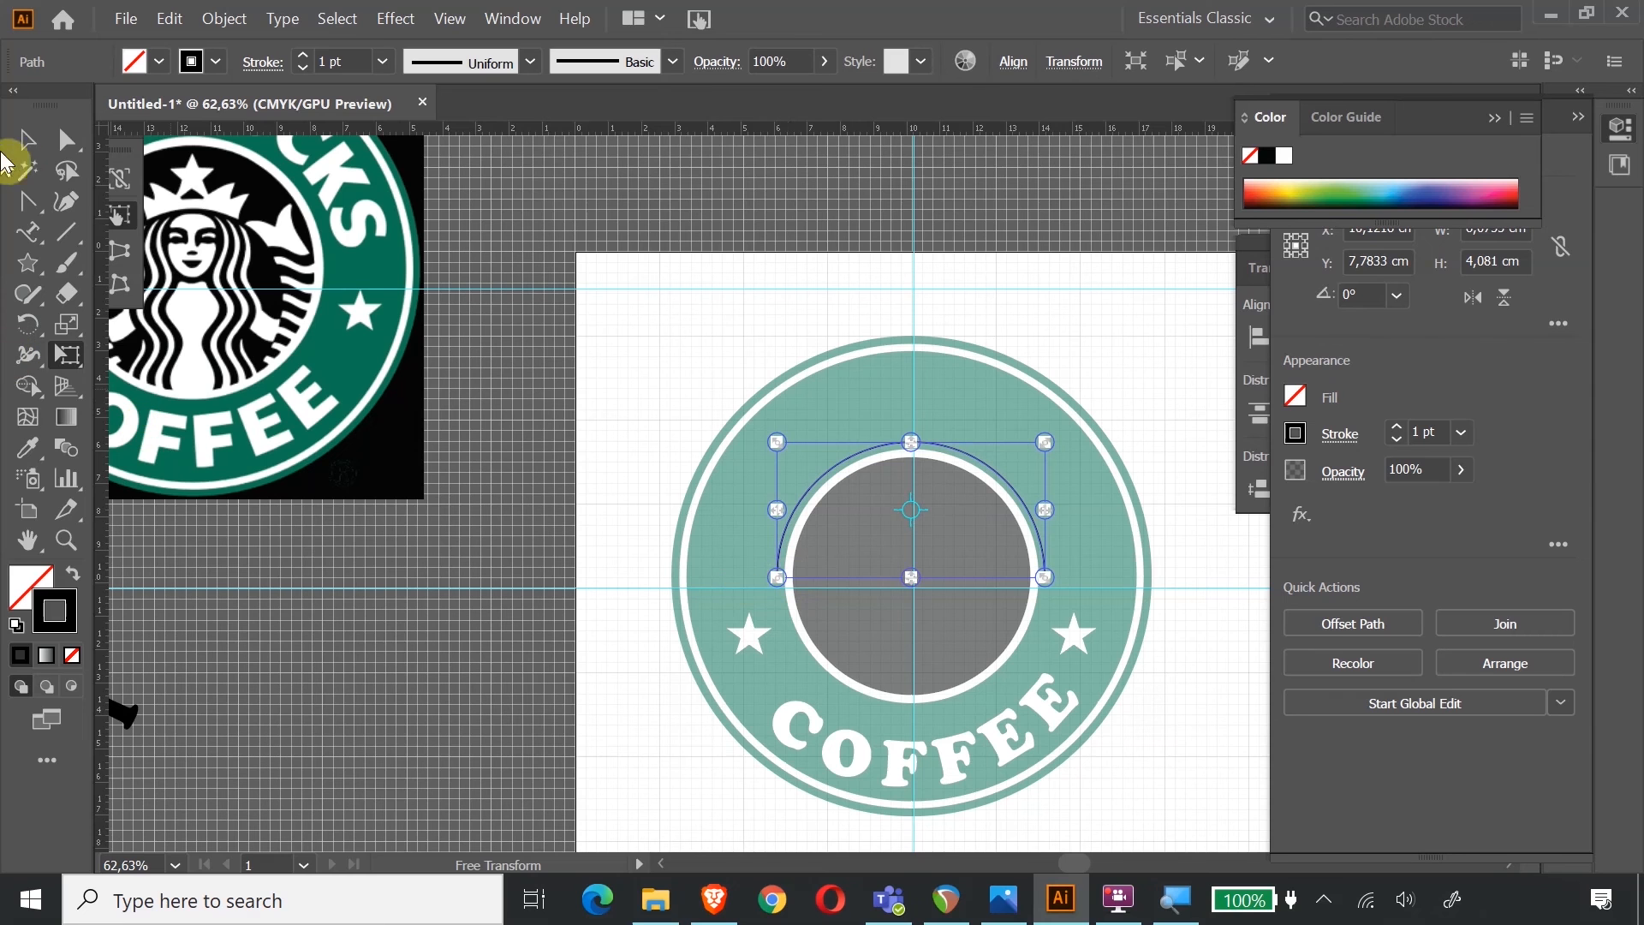
left_click(39, 137)
left_click(533, 206)
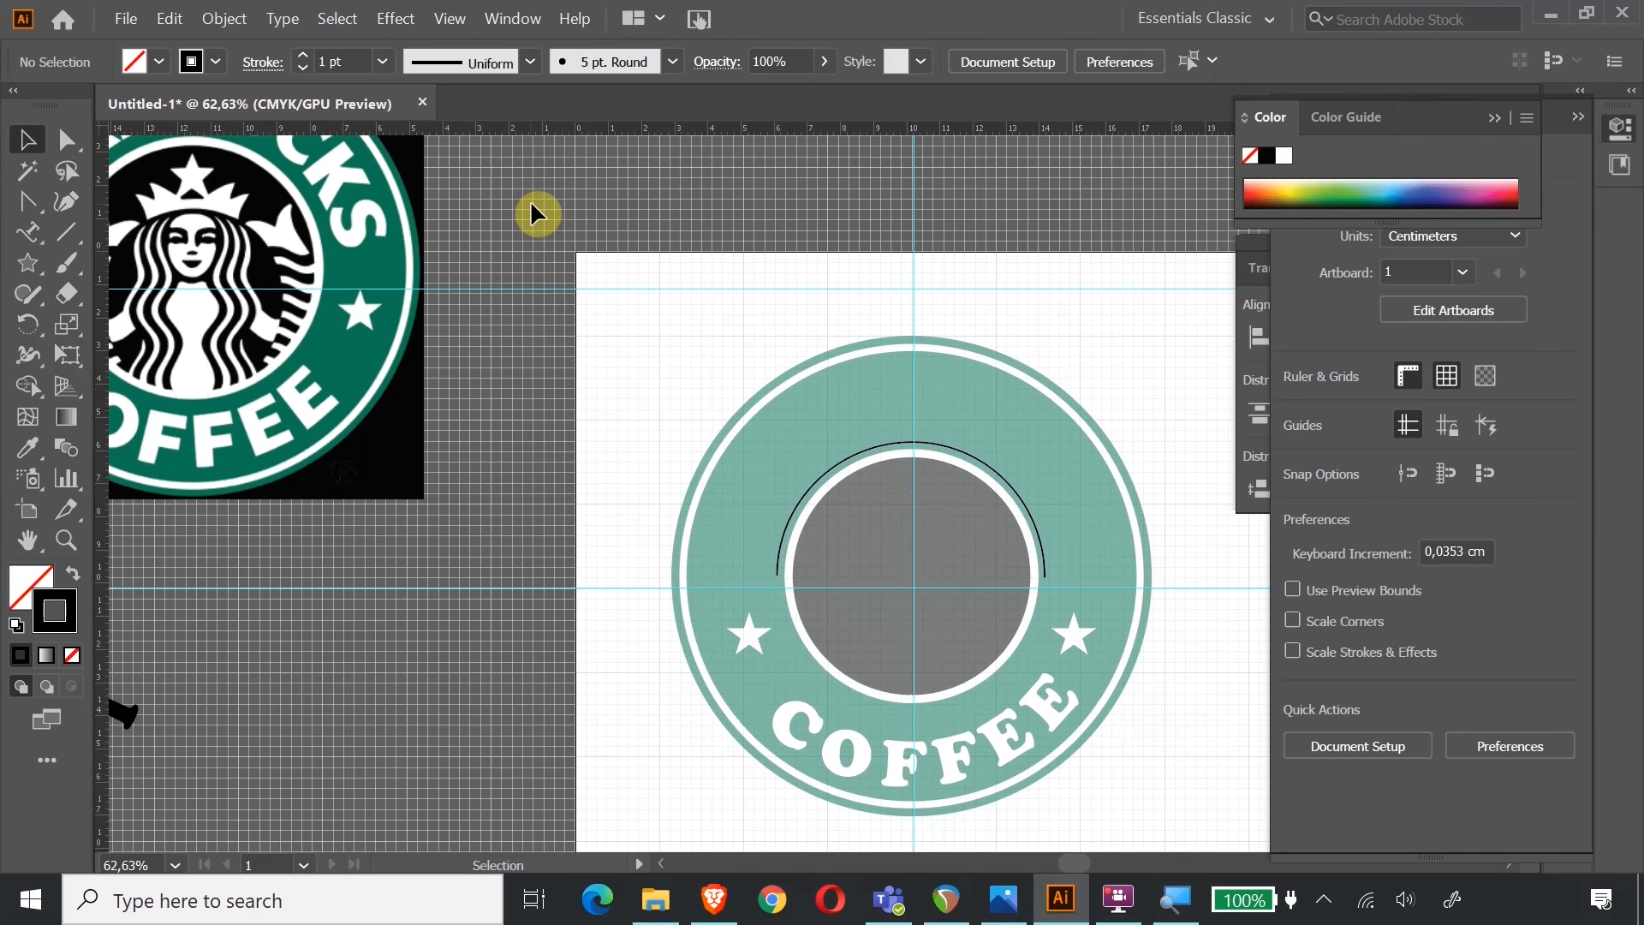
Turn the arc above the inner circle into path text and replace the placeholder with STARTRE.
left_click(30, 237)
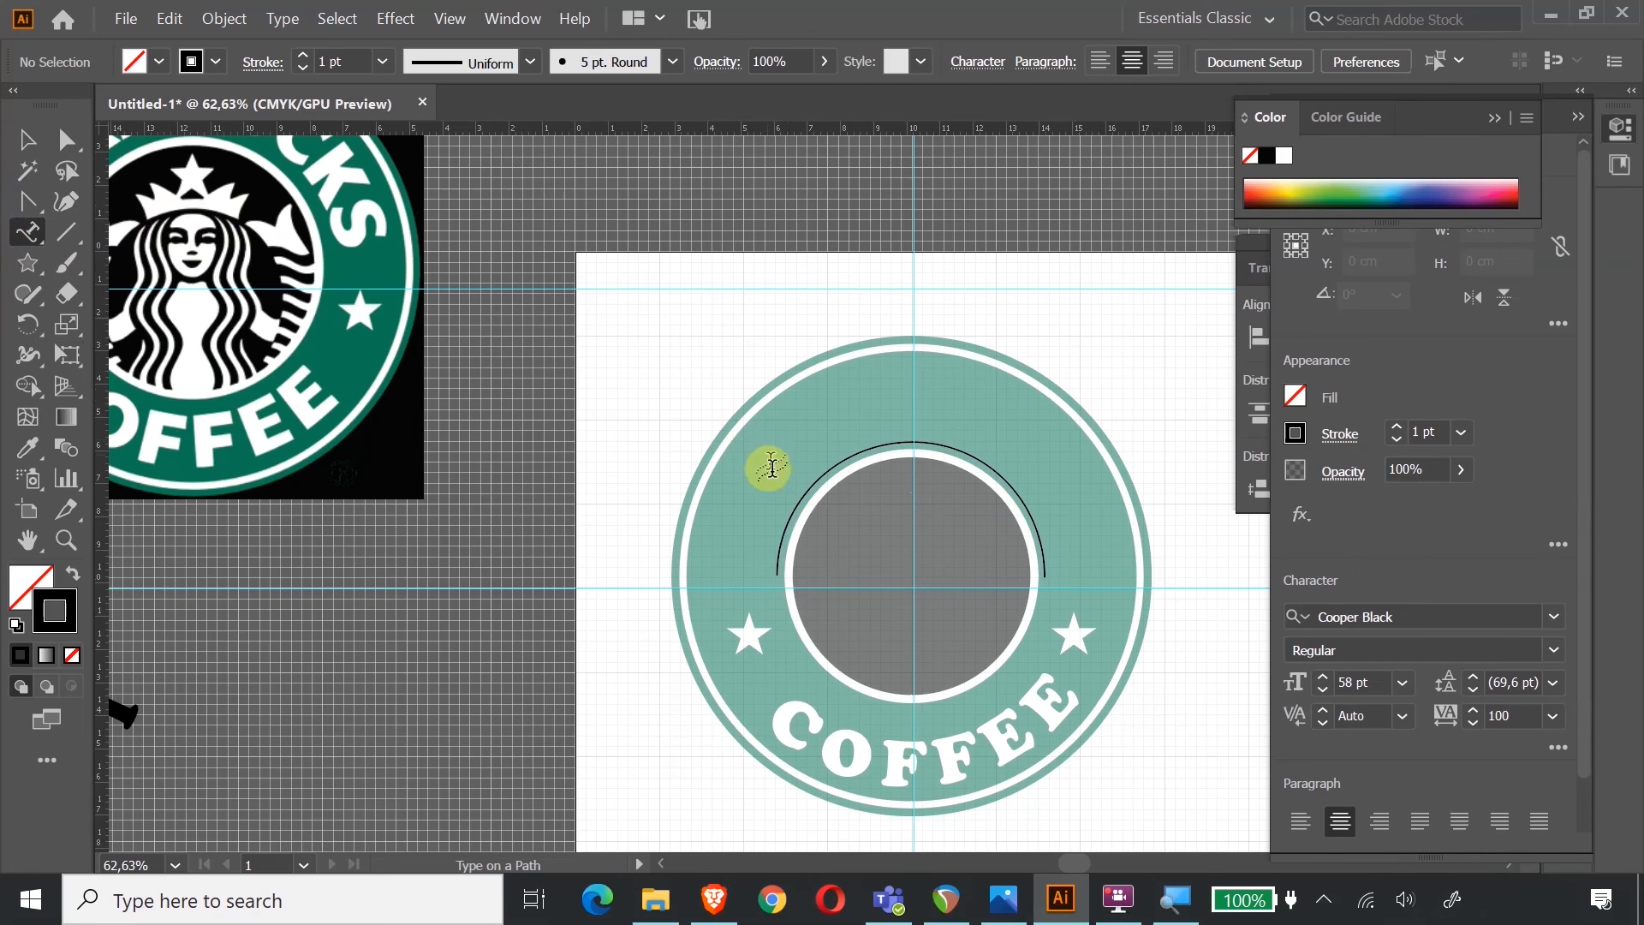
left_click(775, 565)
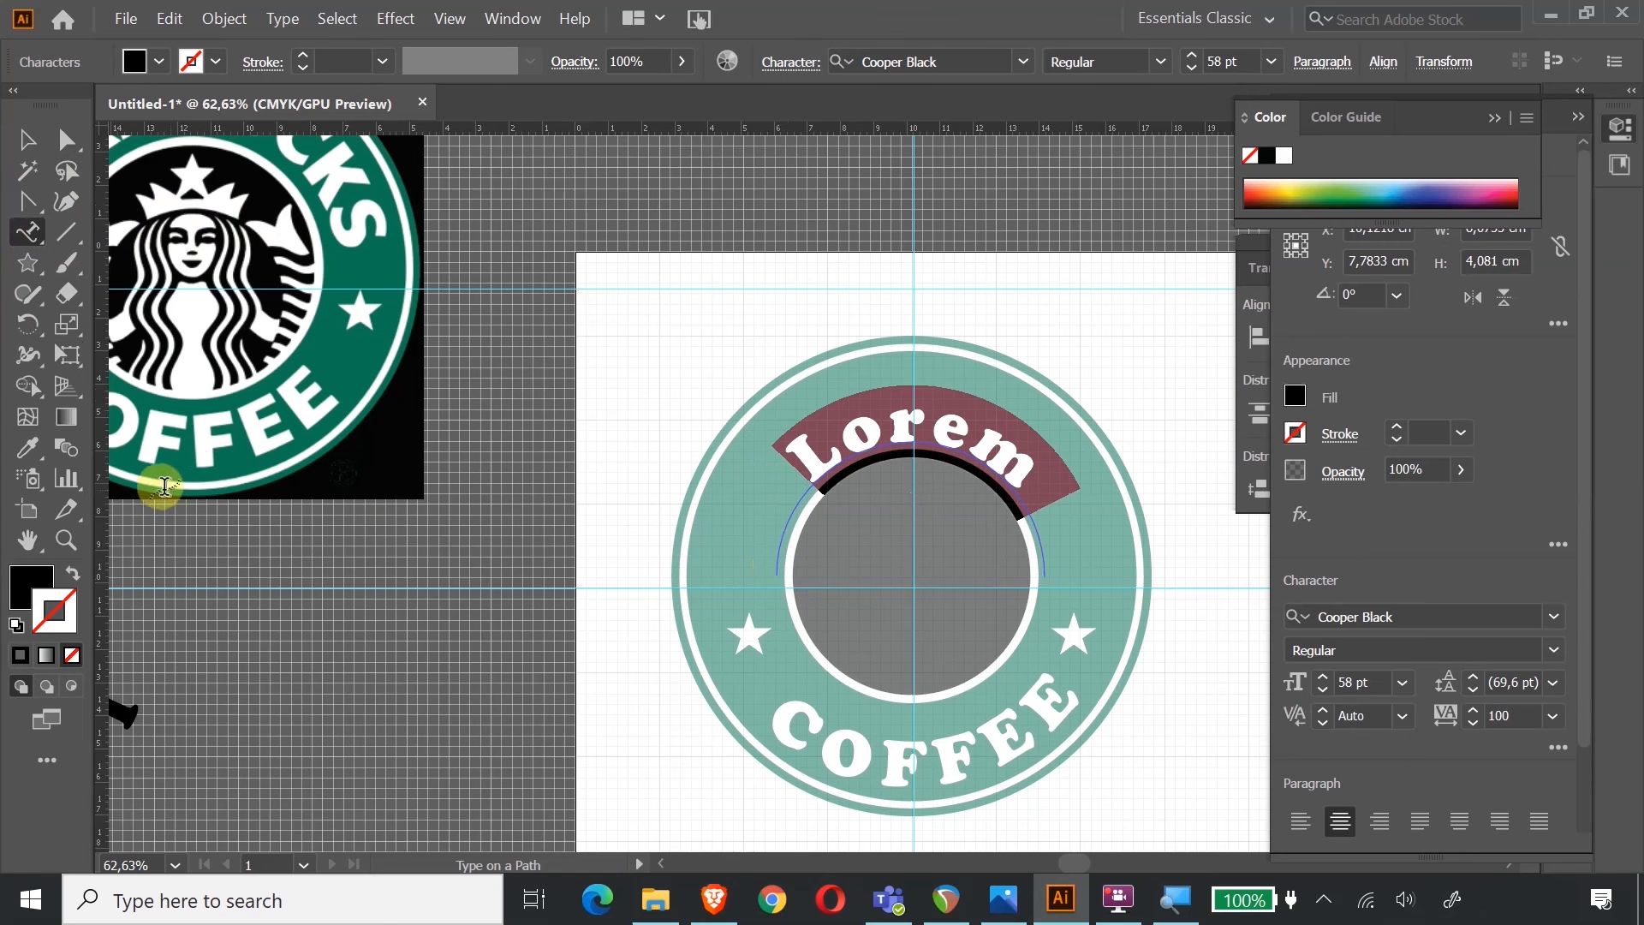
scroll(394, 360, "up", 2)
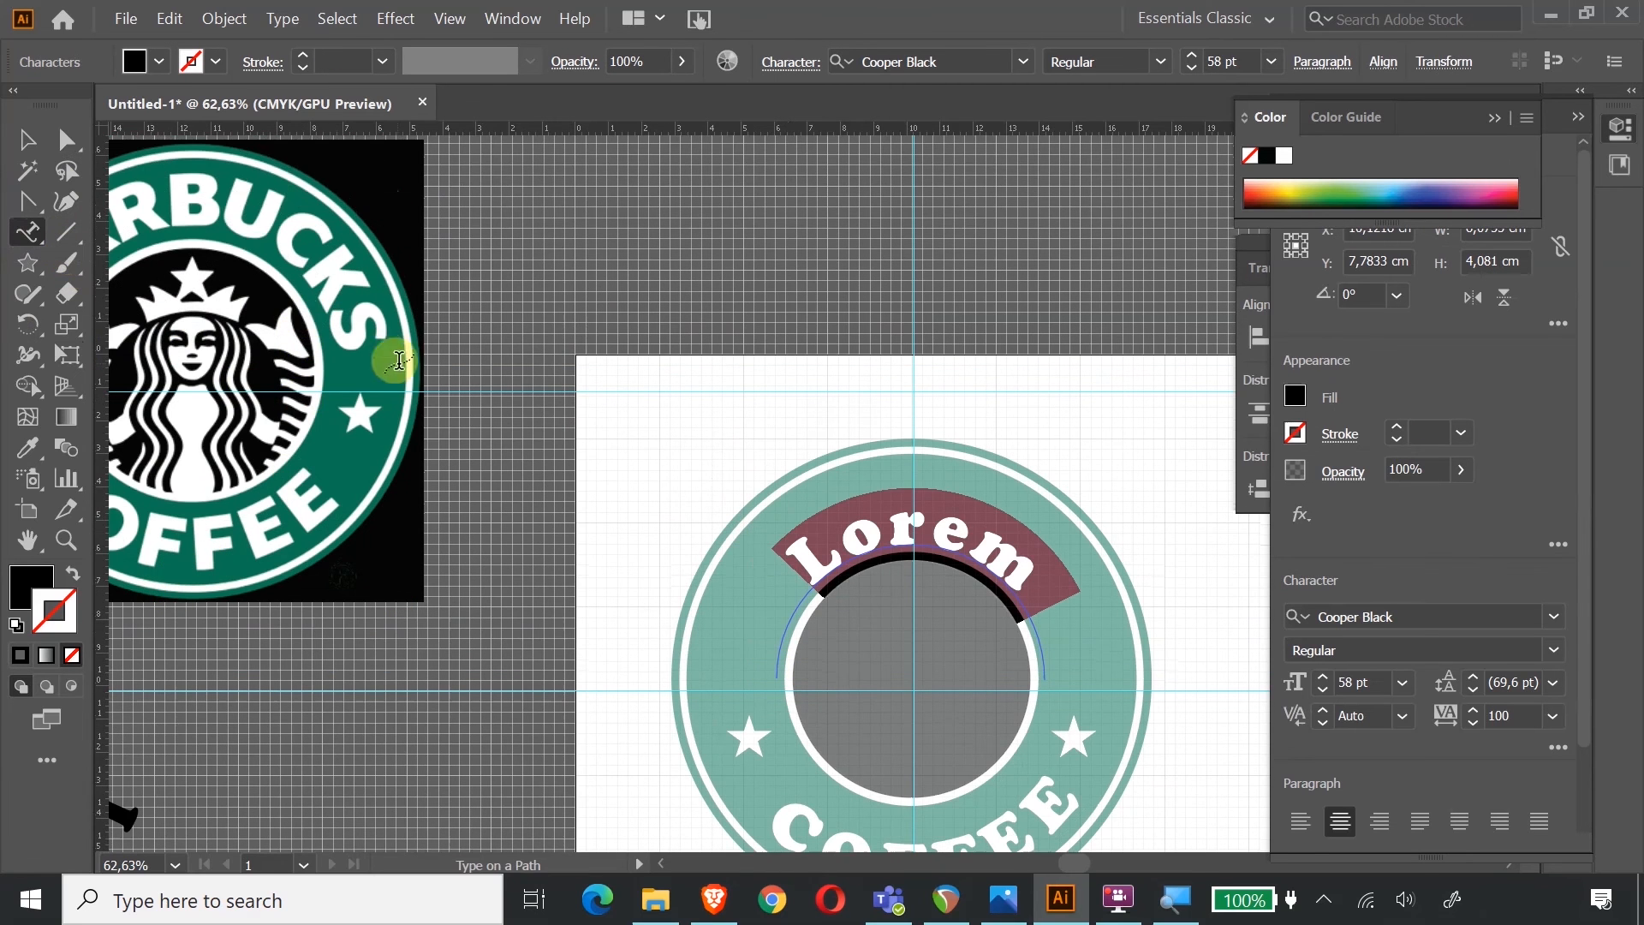
scroll(212, 439, "down", 1)
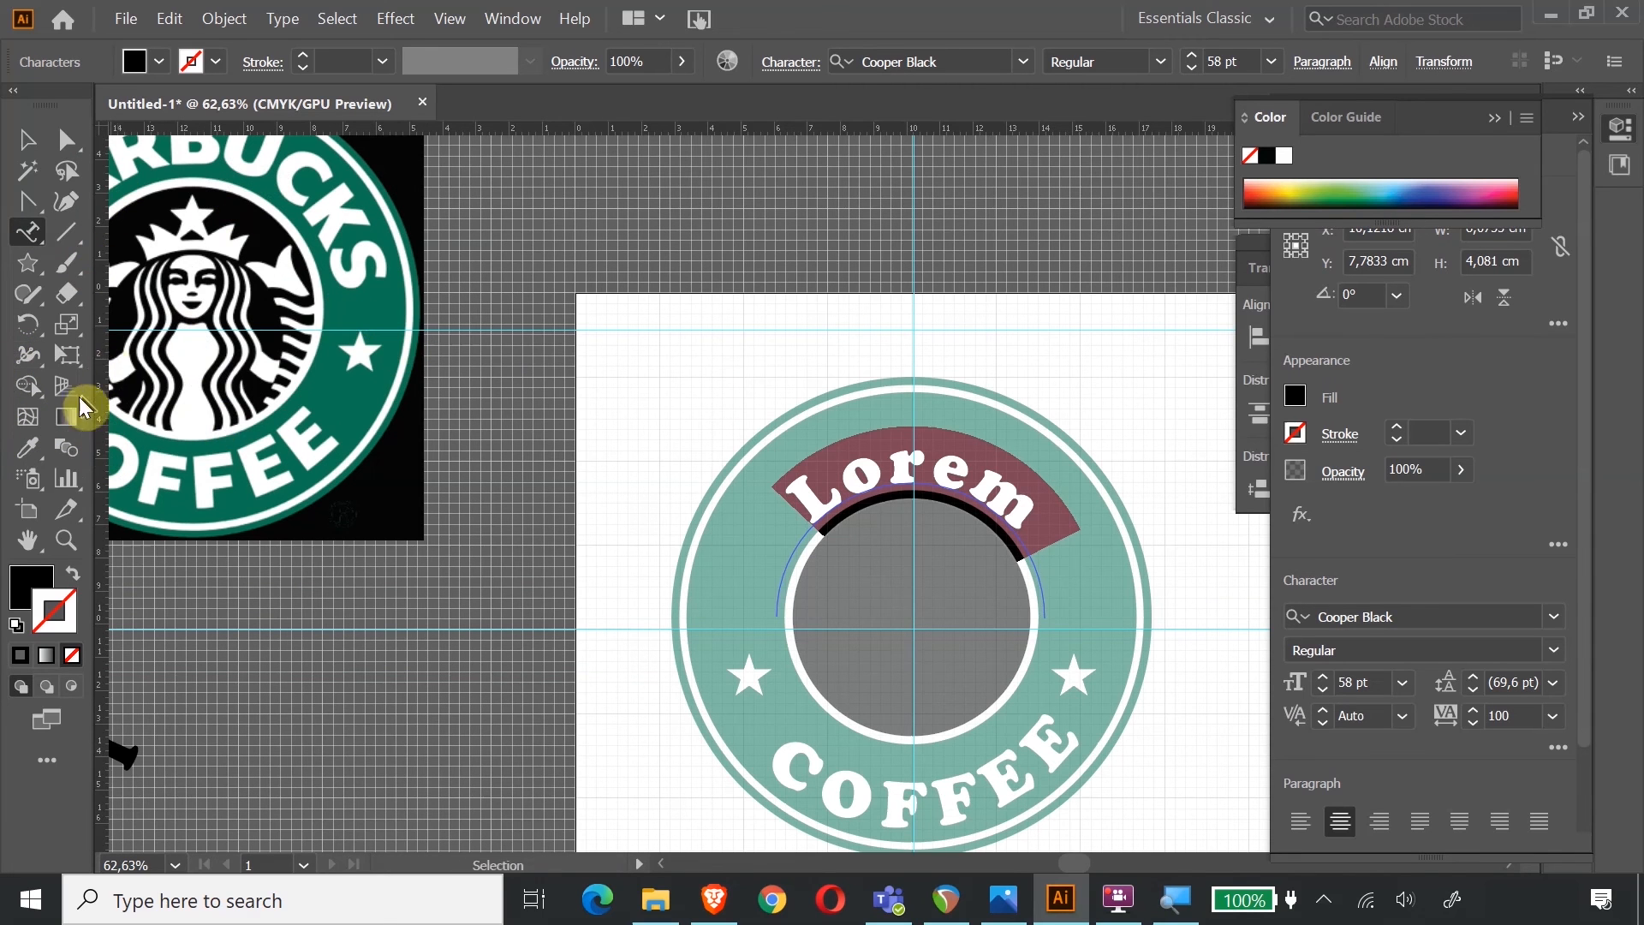
left_click_drag(795, 496, 1046, 498)
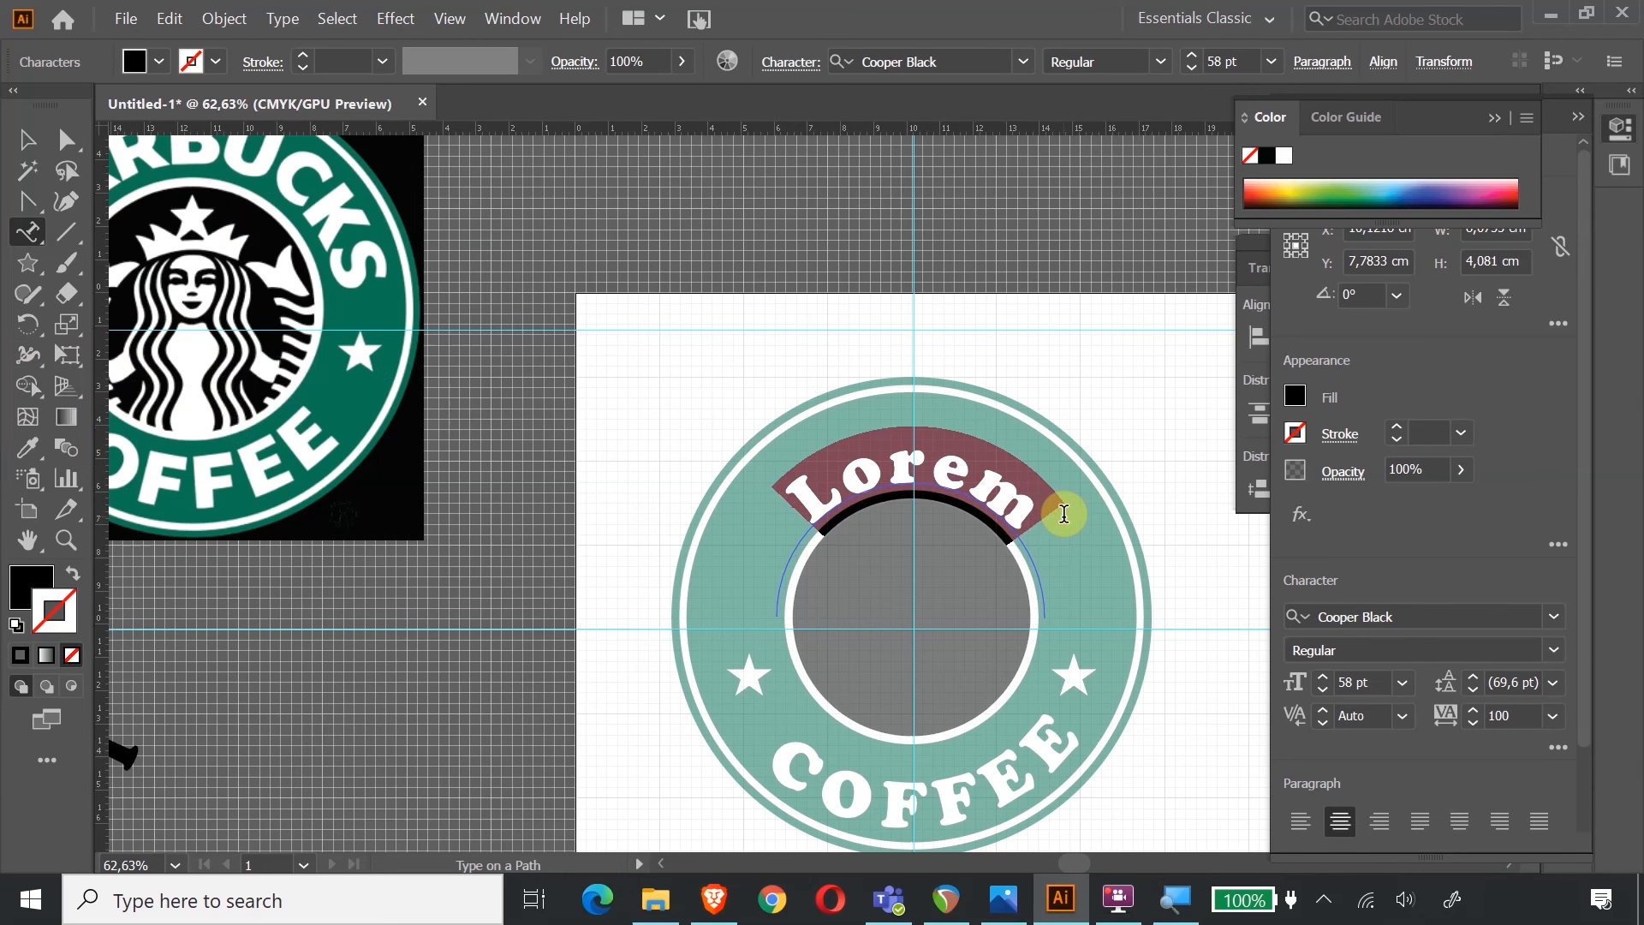
type("STARTRE")
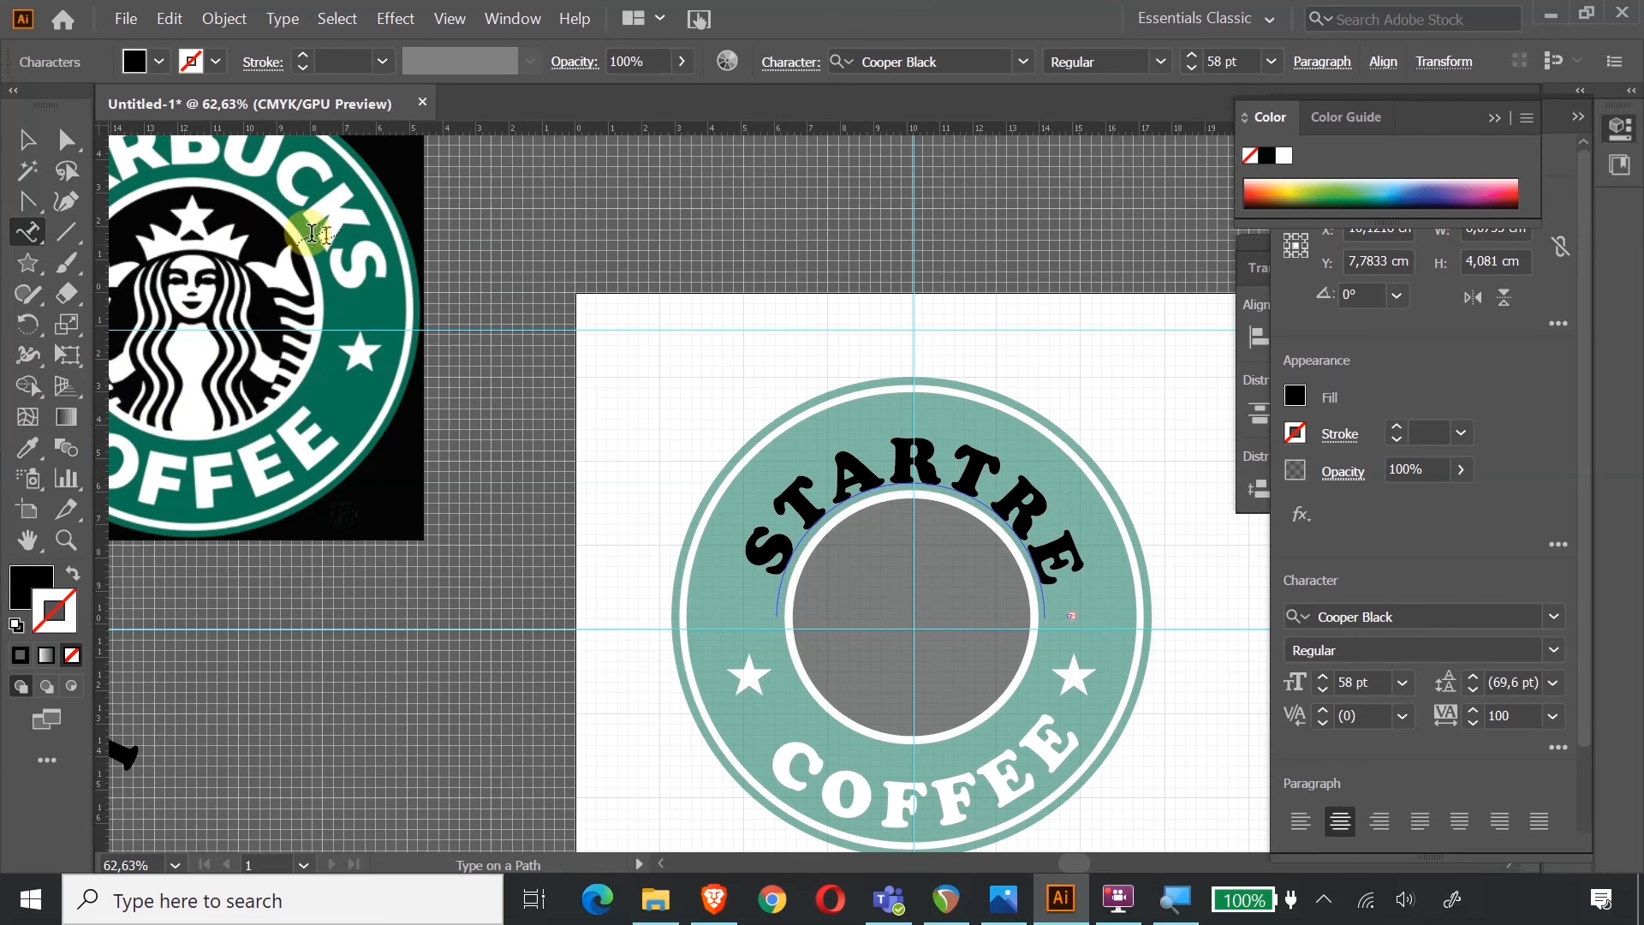
Enlarge the STARTRE path text to about 4.39 cm high and shift it back over the inner circle.
left_click(67, 354)
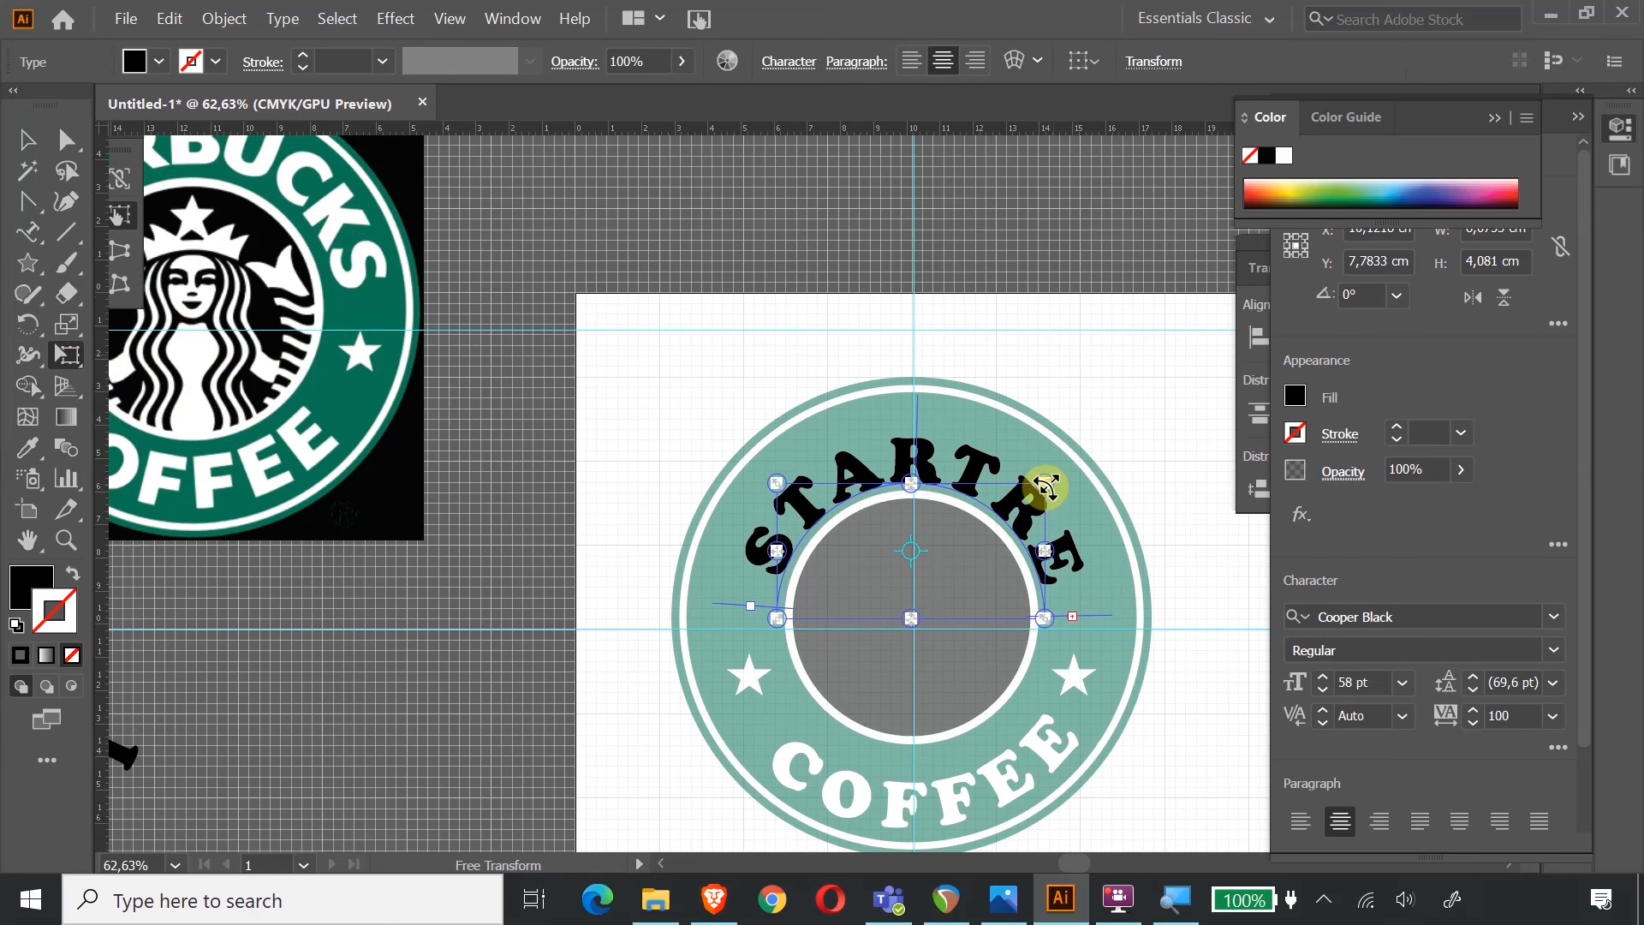
left_click_drag(1045, 486, 1060, 472)
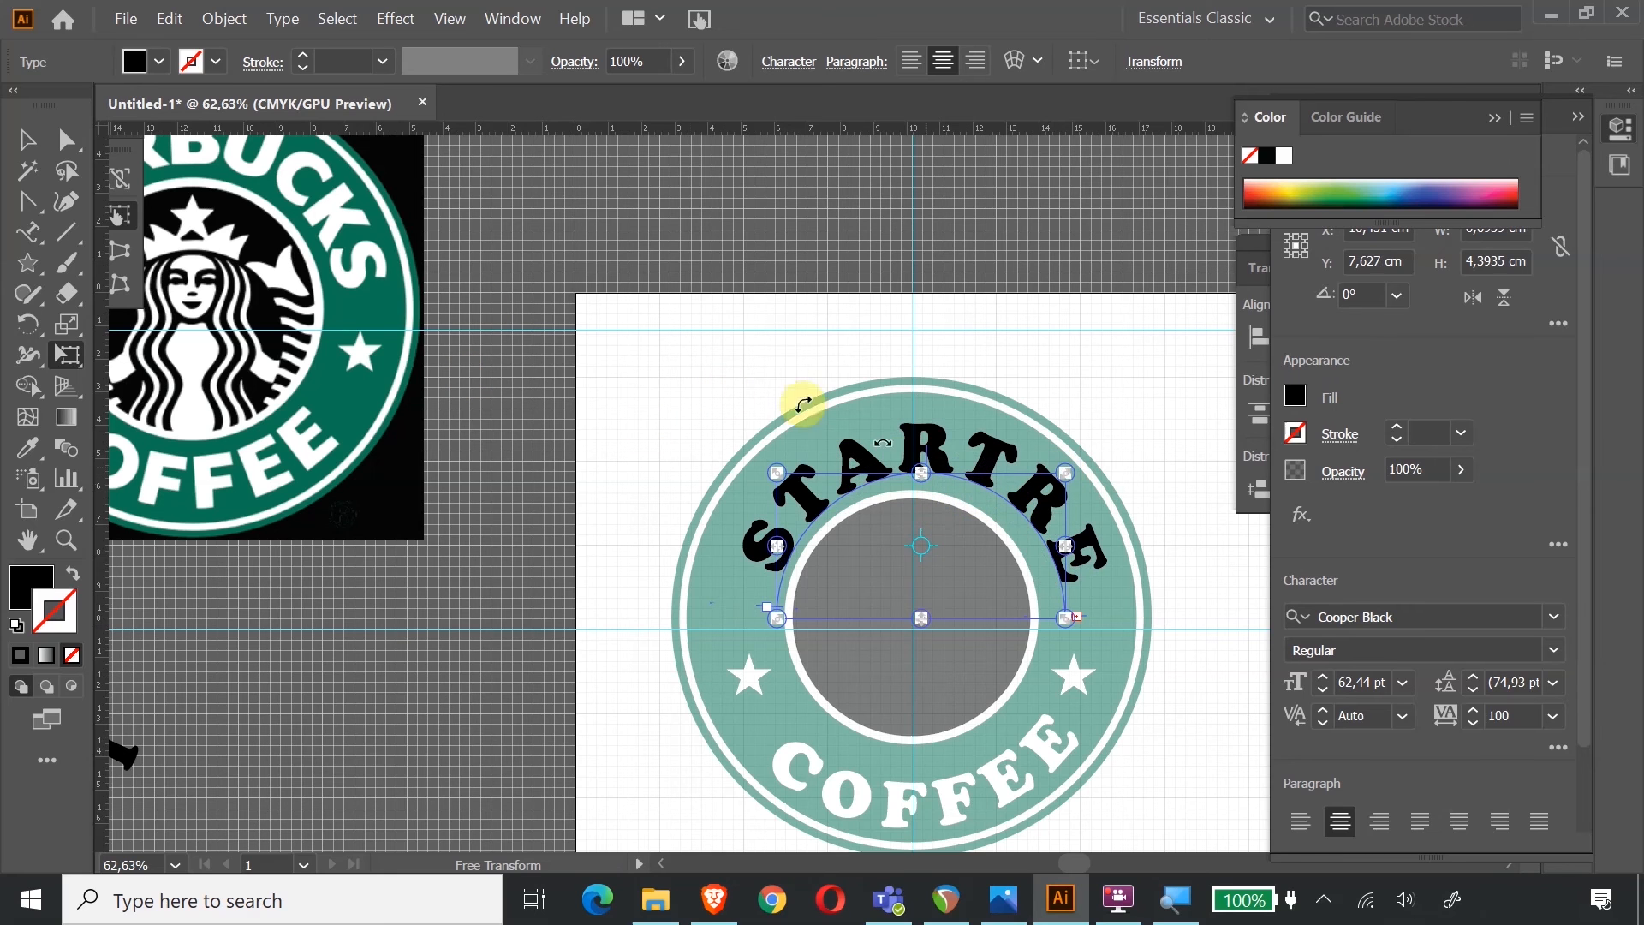
left_click(27, 139)
left_click_drag(866, 453, 970, 475)
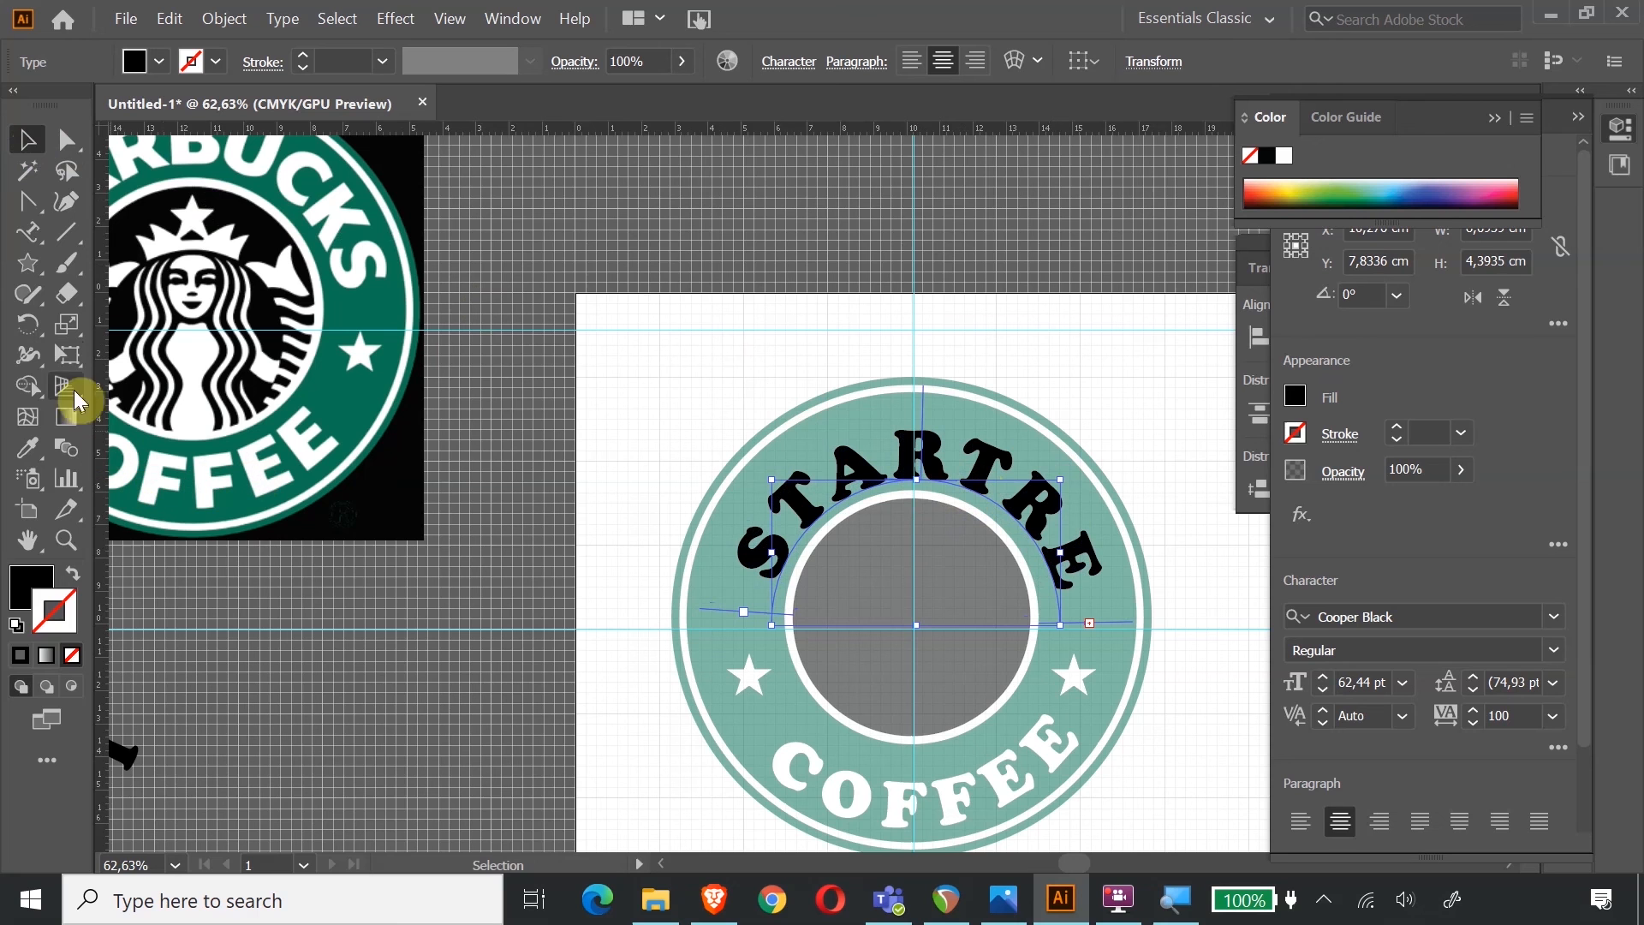
Scale the STARTRE path text up to about 4.81 cm high and centre it in the green ring.
left_click(69, 354)
left_click_drag(777, 618, 743, 639)
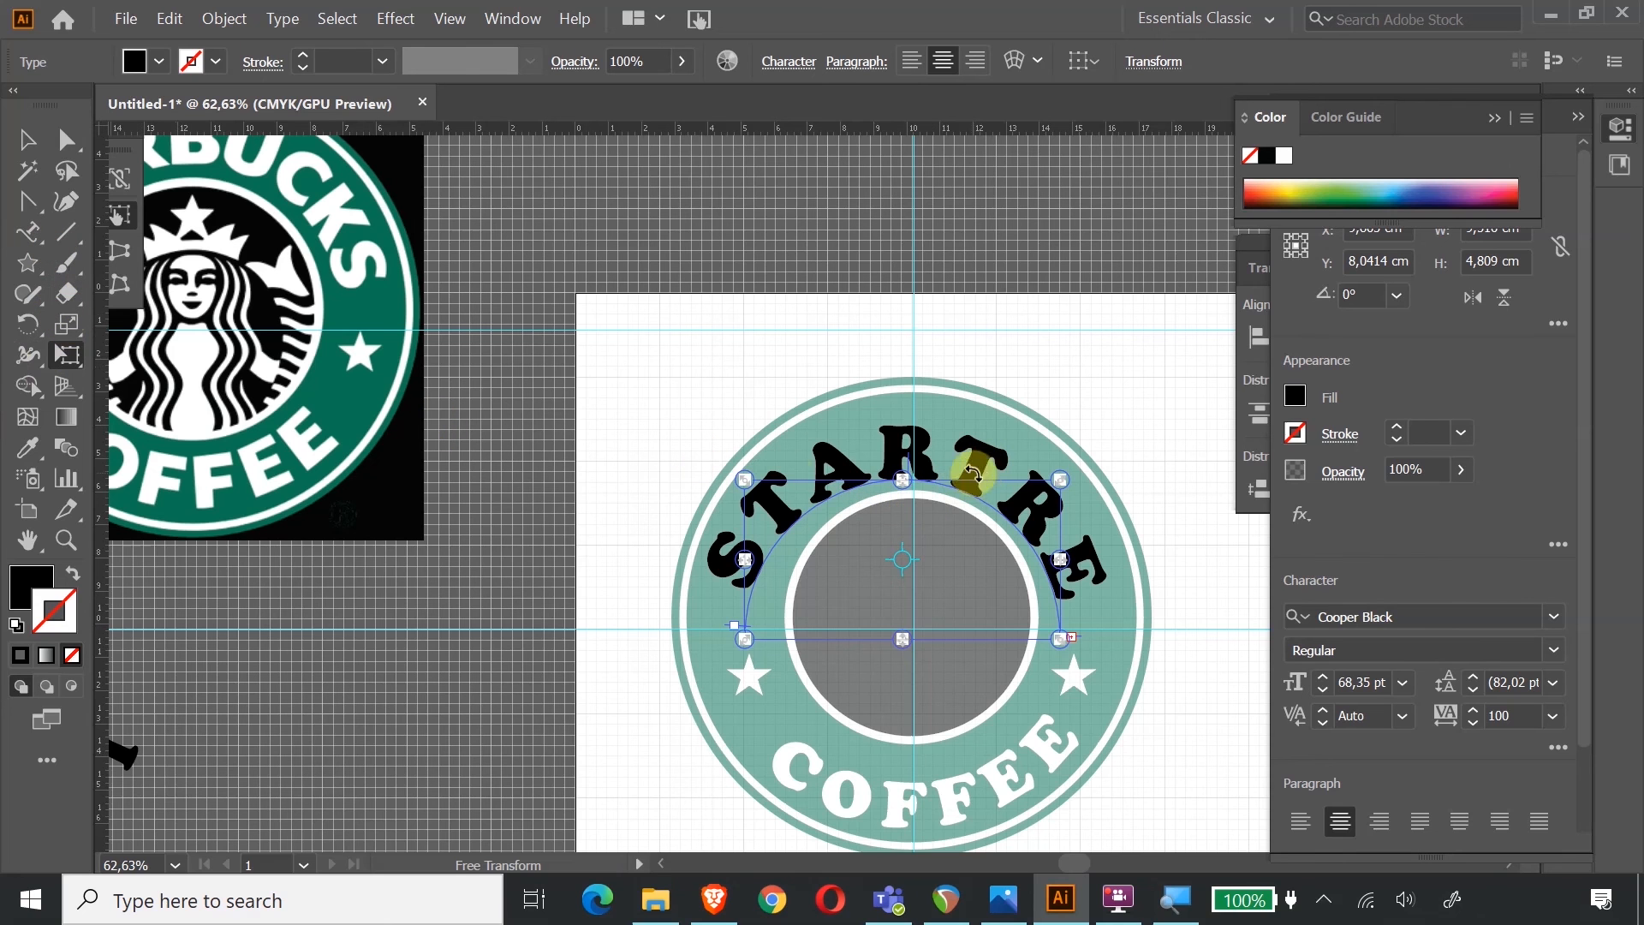
left_click(26, 139)
left_click_drag(967, 472, 973, 465)
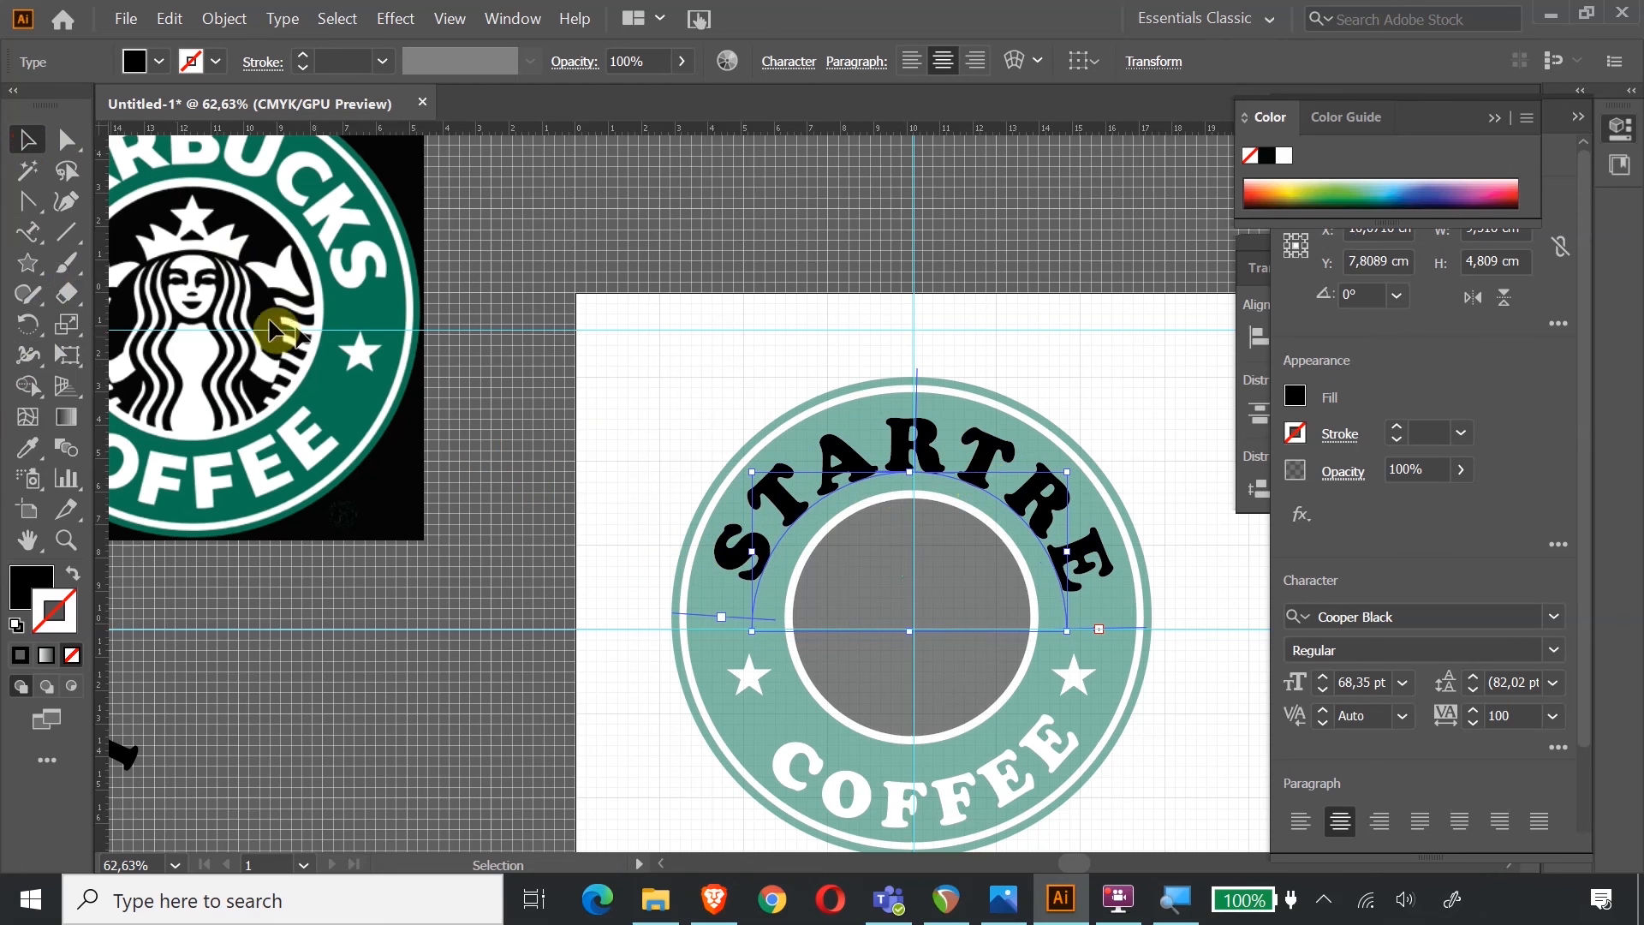
Select all the STARTRE letters and sample a white fill for them with the Eyedropper.
left_click(26, 230)
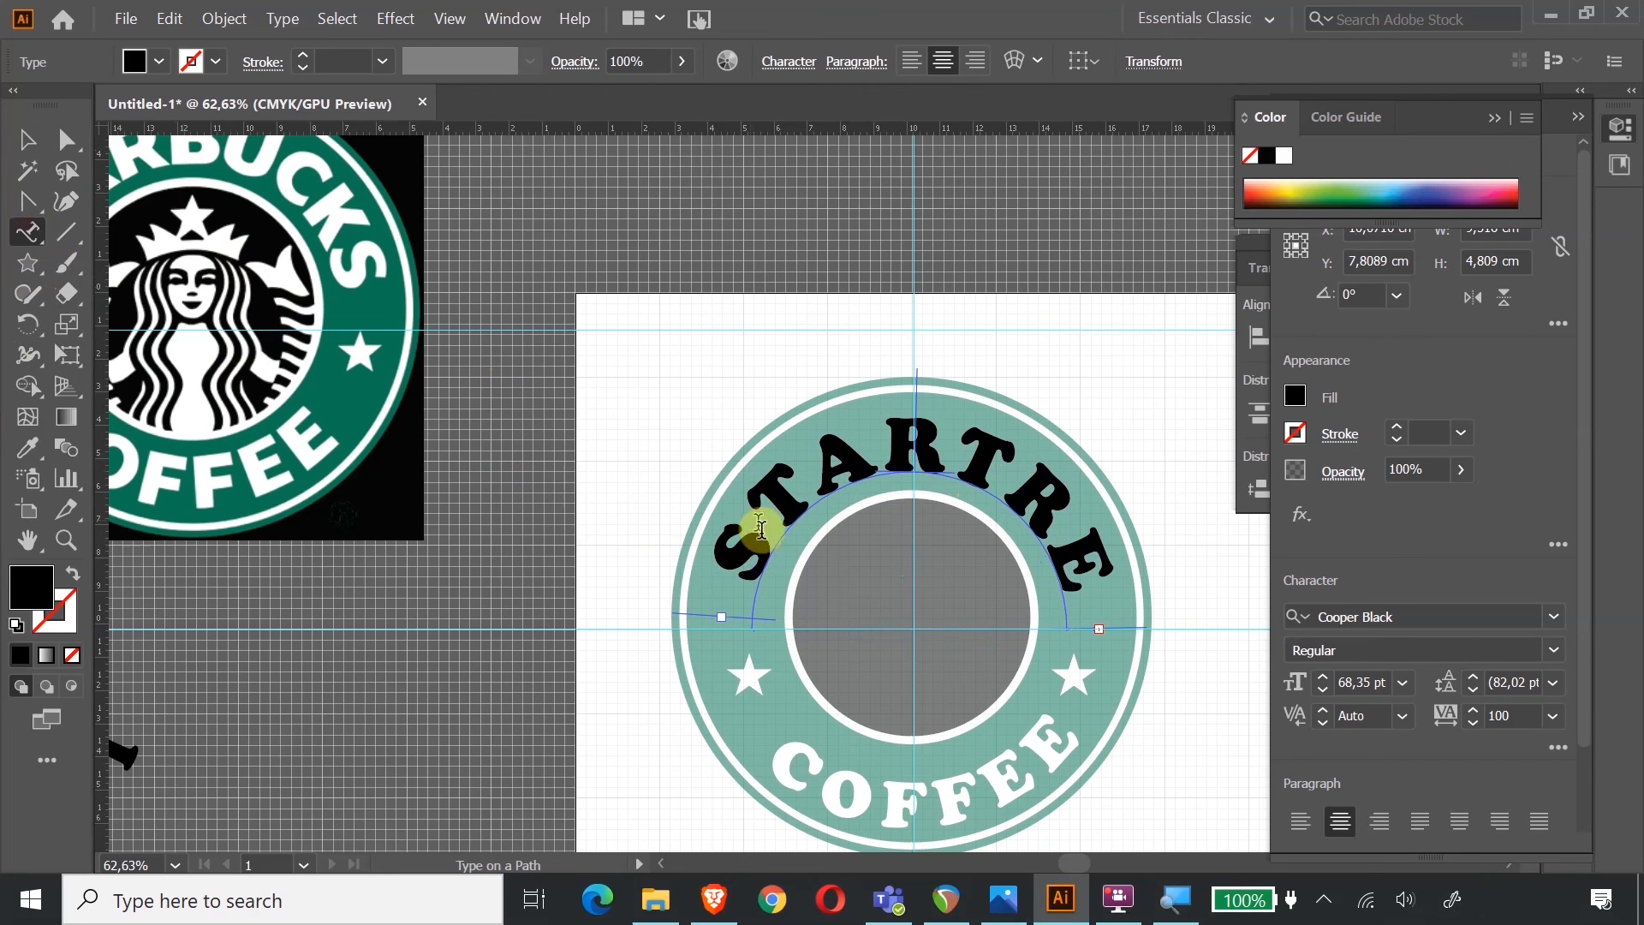
left_click(744, 568)
left_click(1100, 480)
left_click(761, 578)
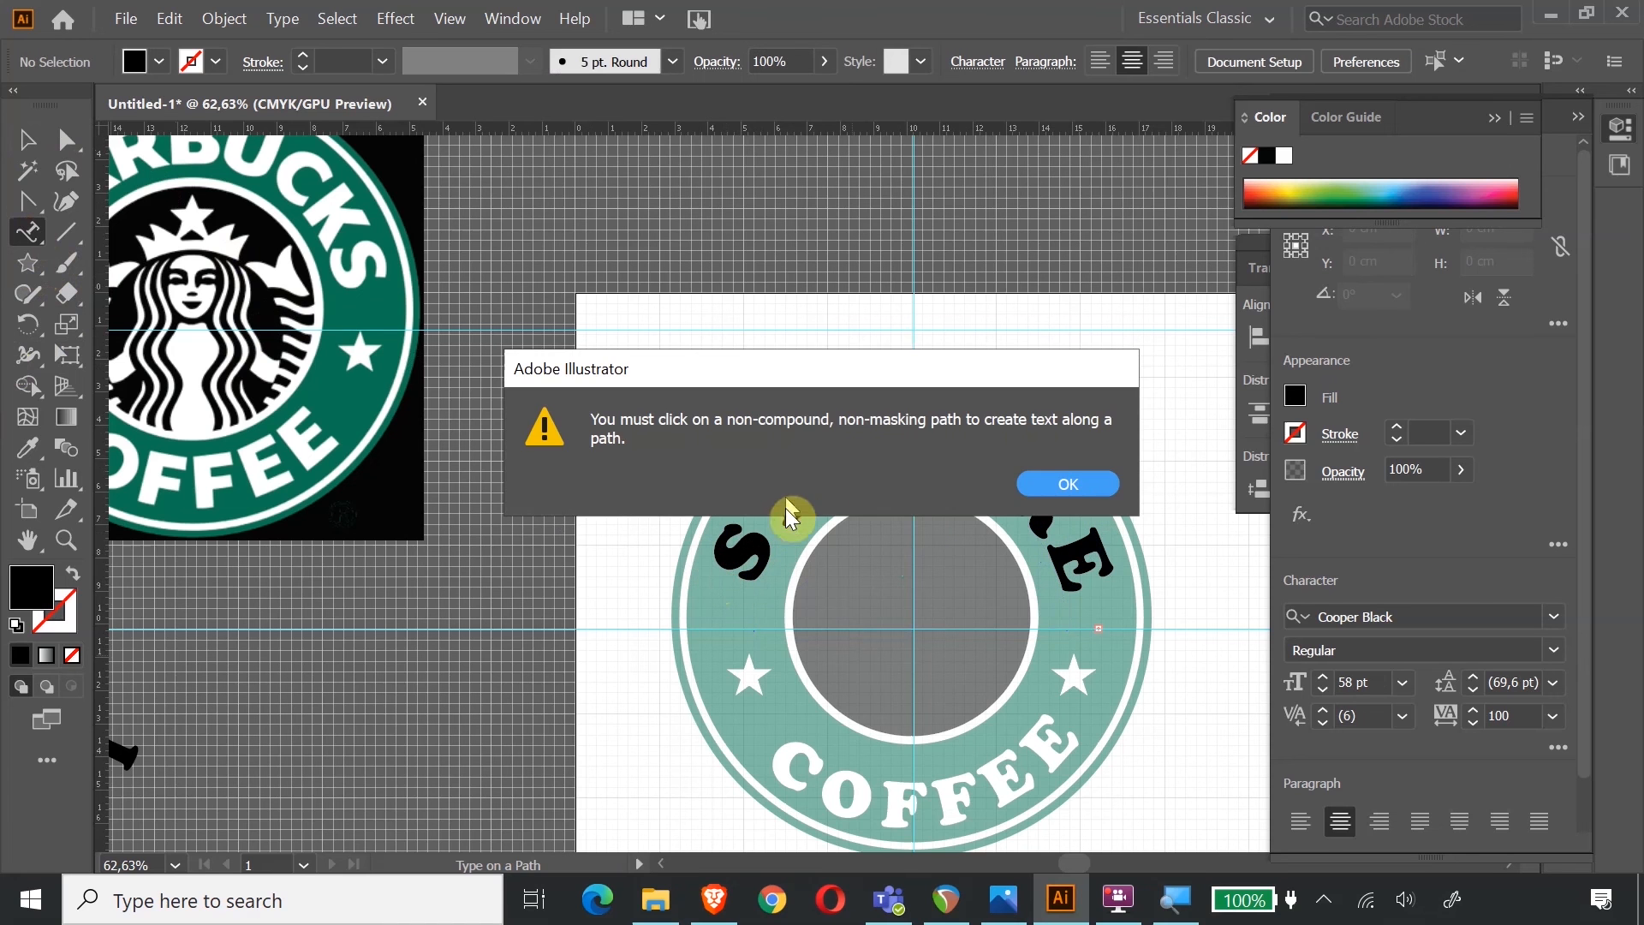
left_click(1086, 483)
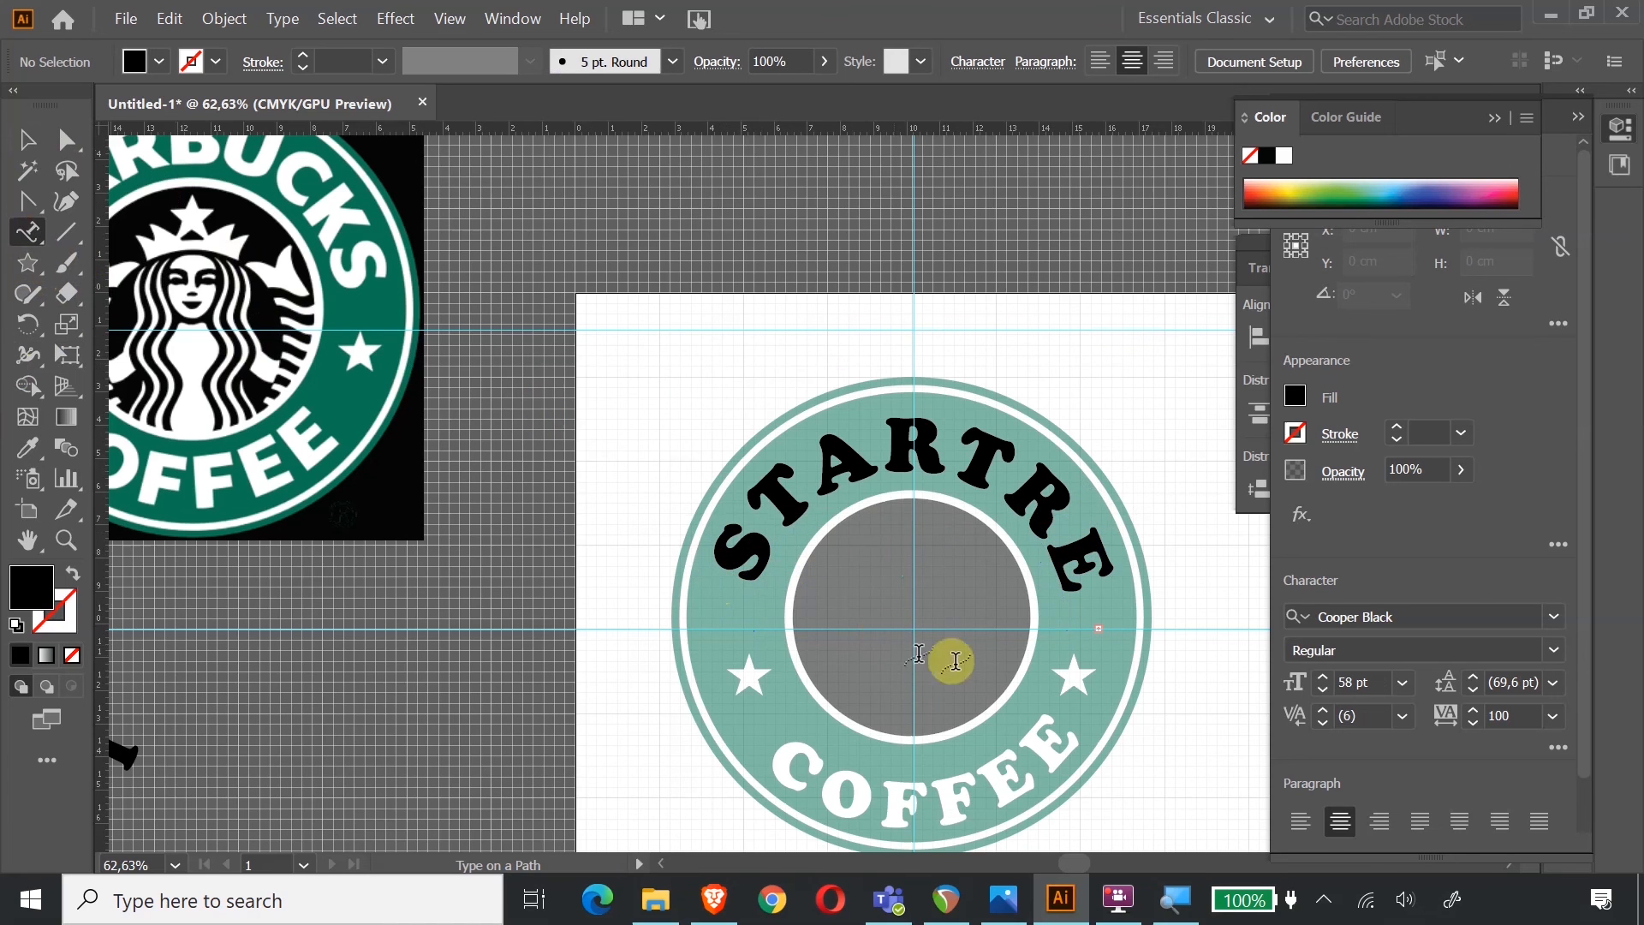
left_click_drag(1076, 576, 728, 548)
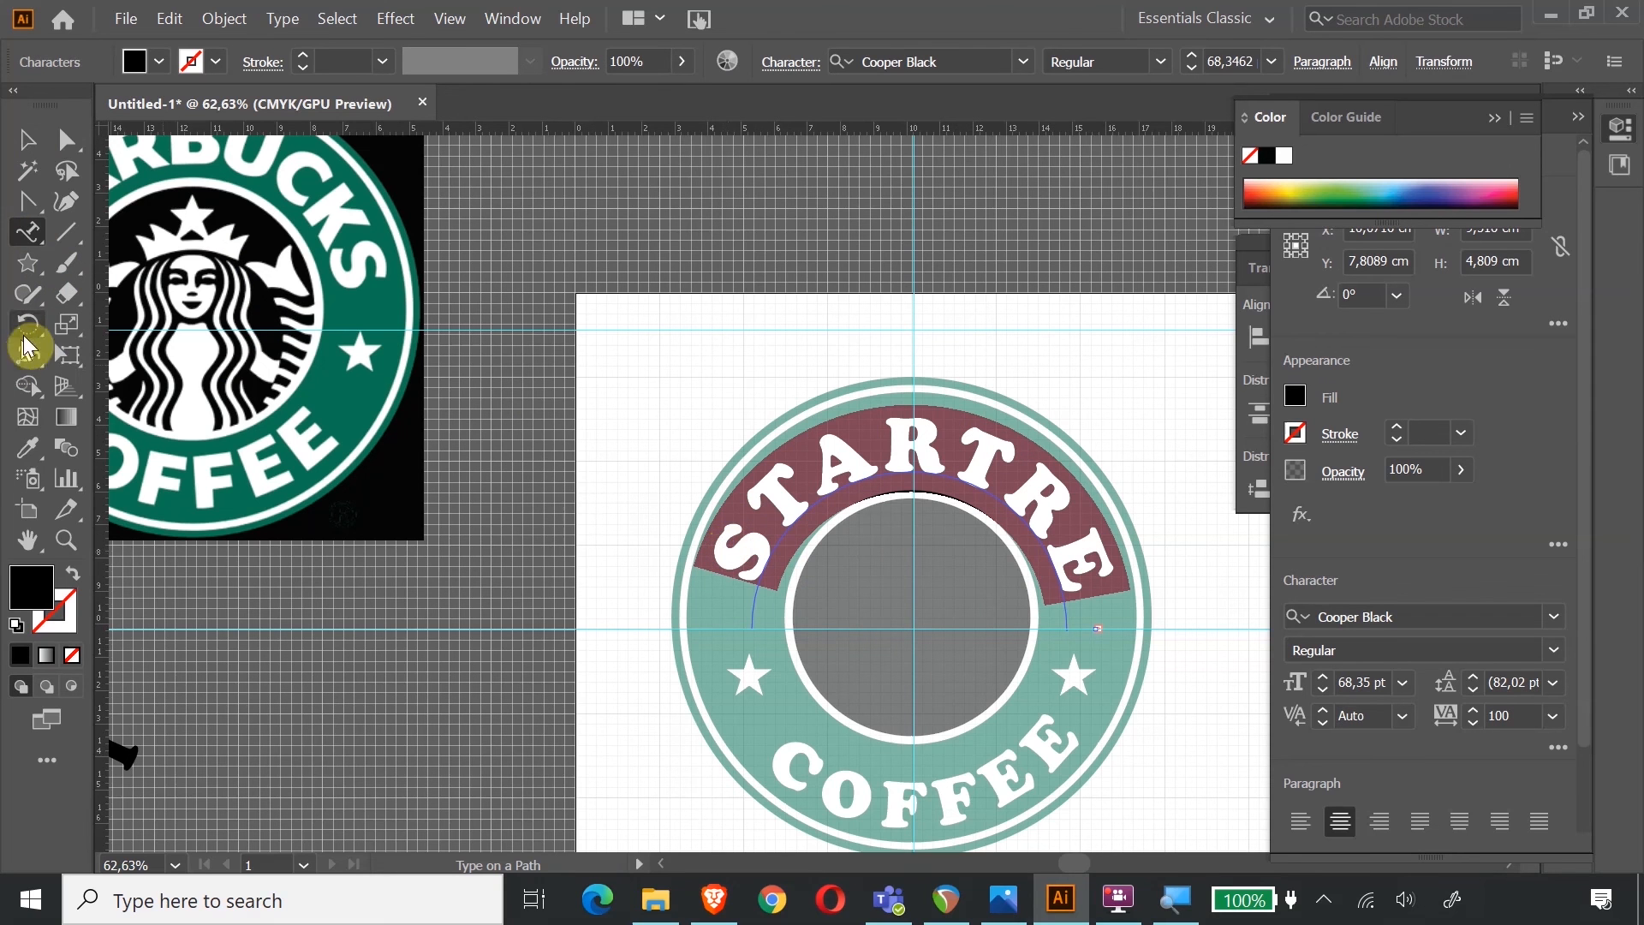
left_click(30, 450)
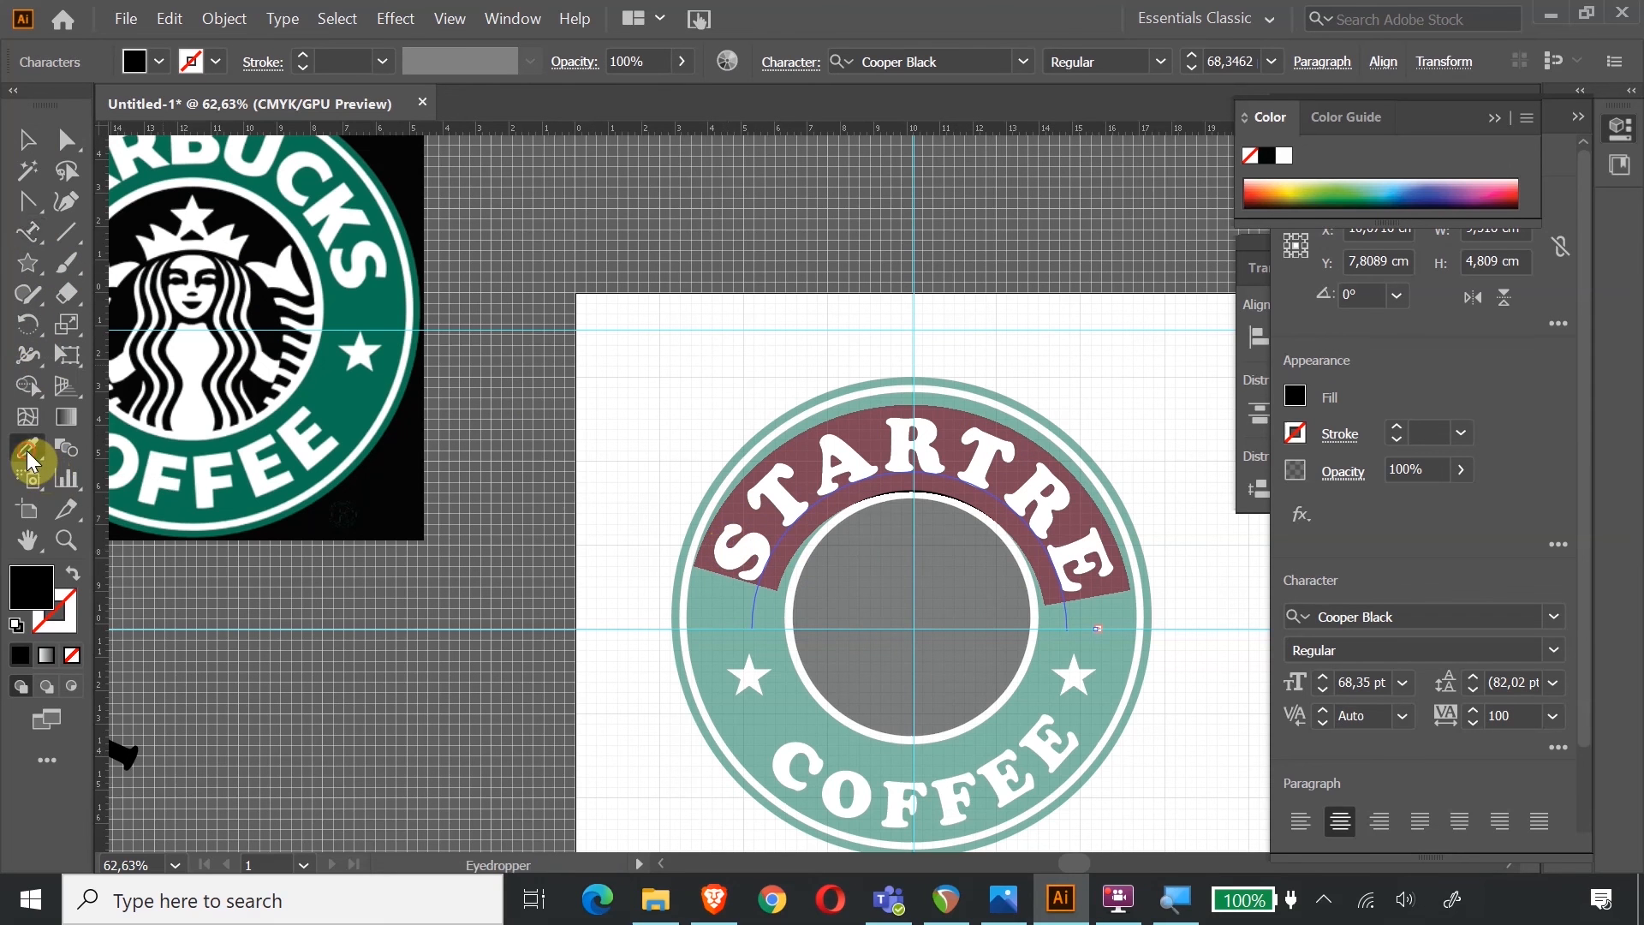
left_click(208, 393)
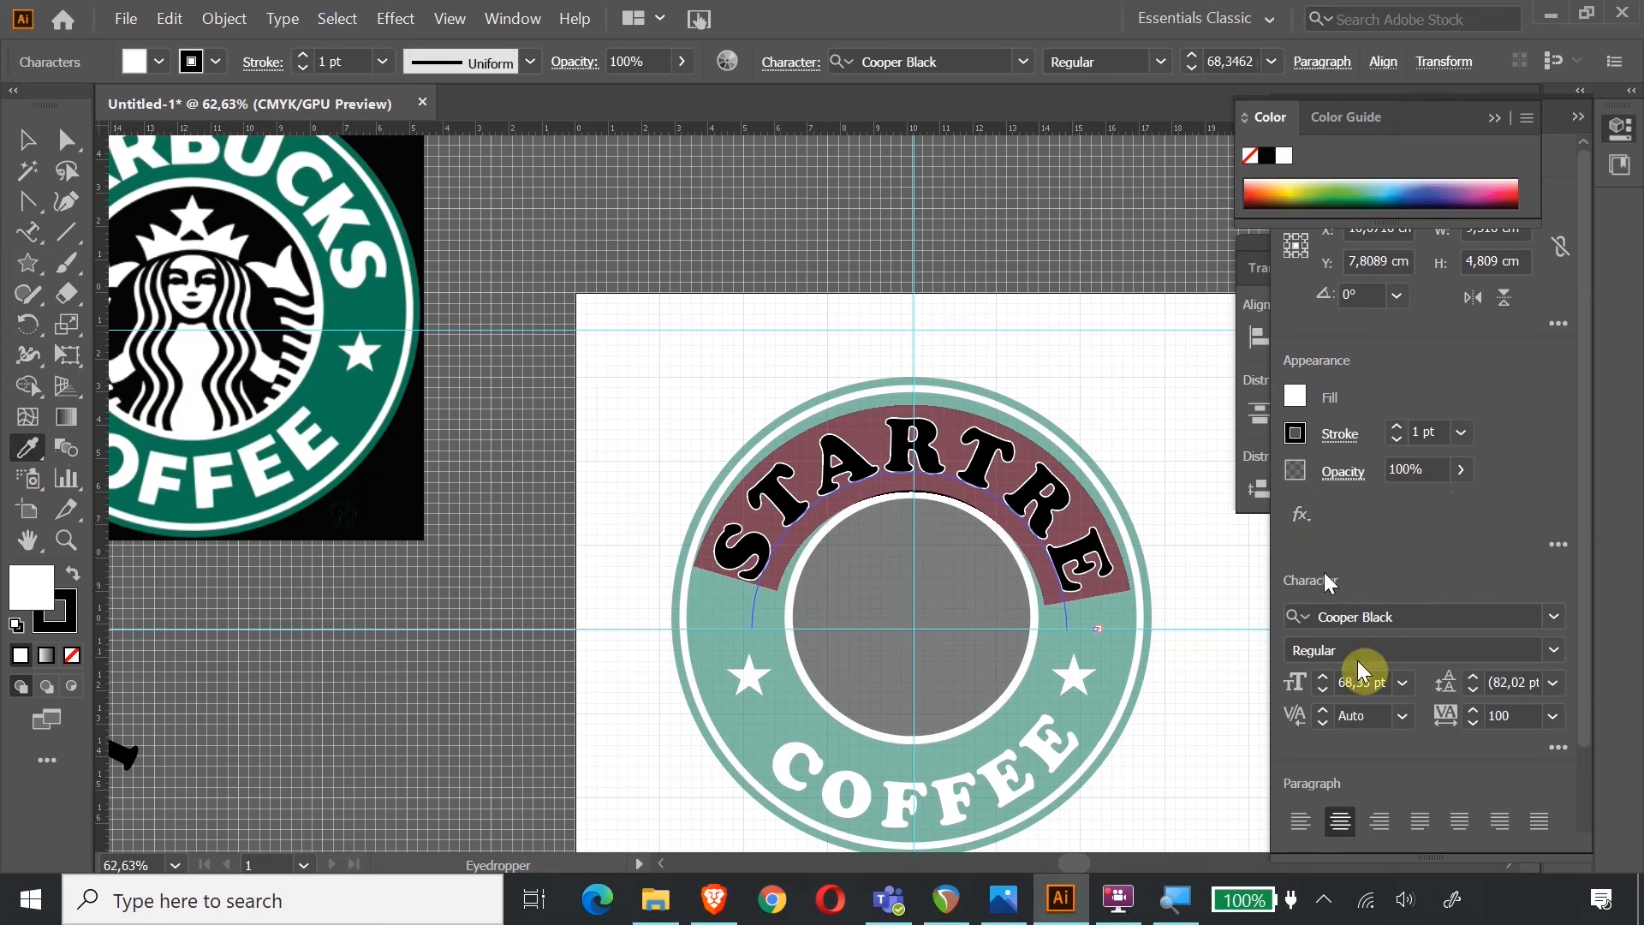
Remove the stroke from the STARTRE letters and select the path text as an object.
left_click(1341, 838)
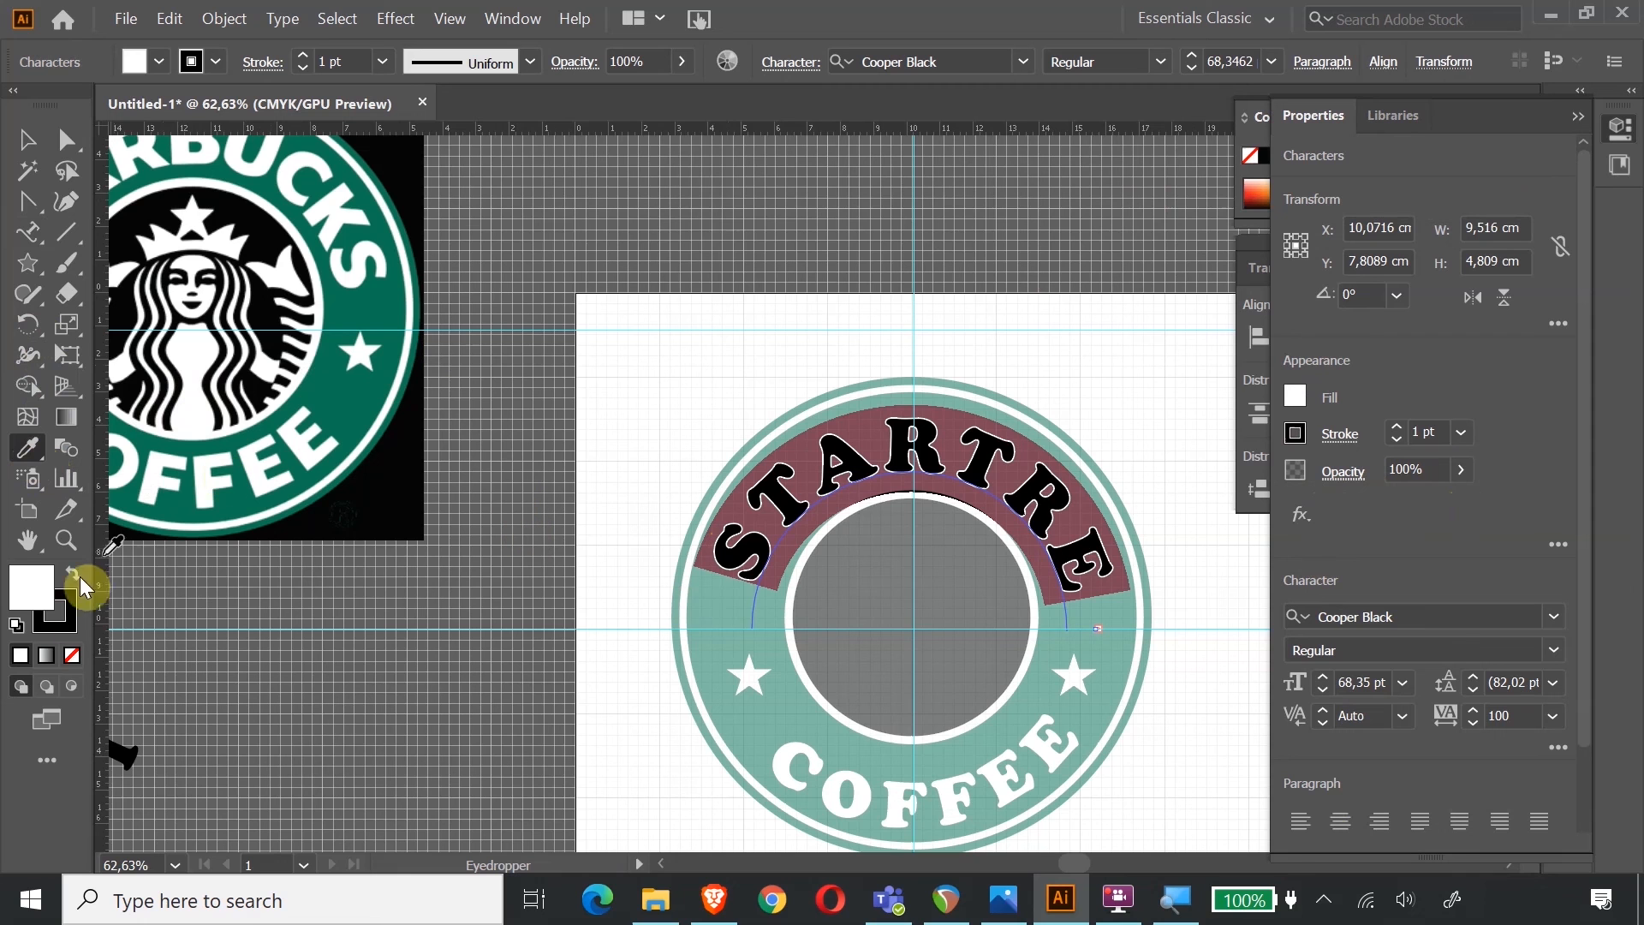
left_click(73, 625)
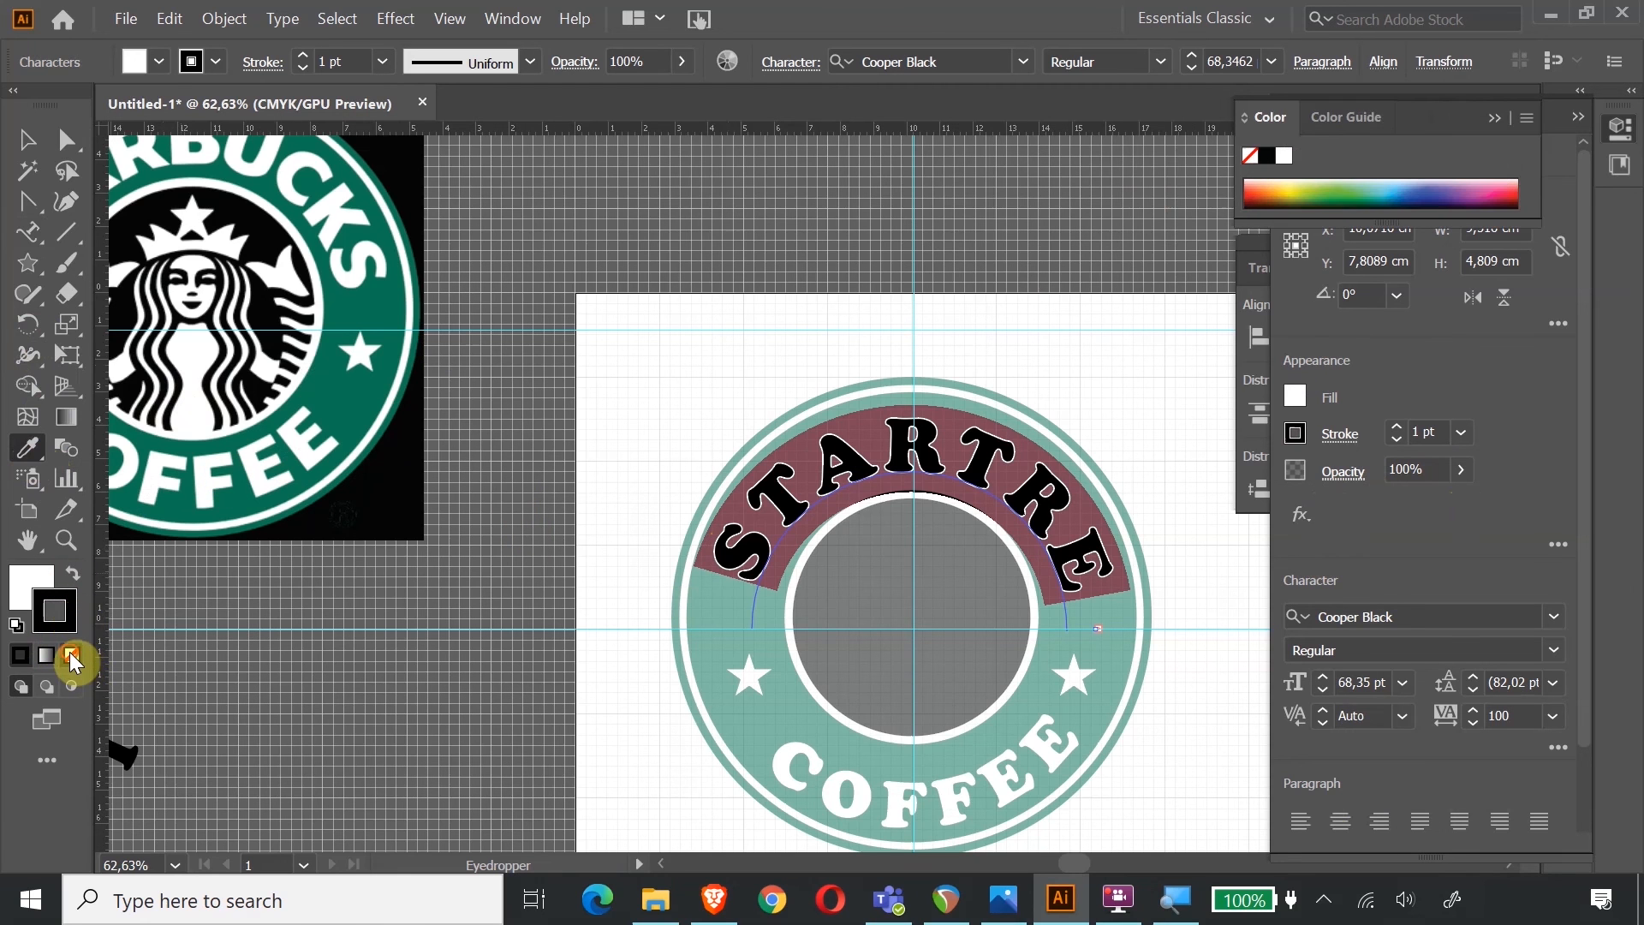
left_click(72, 656)
left_click(26, 142)
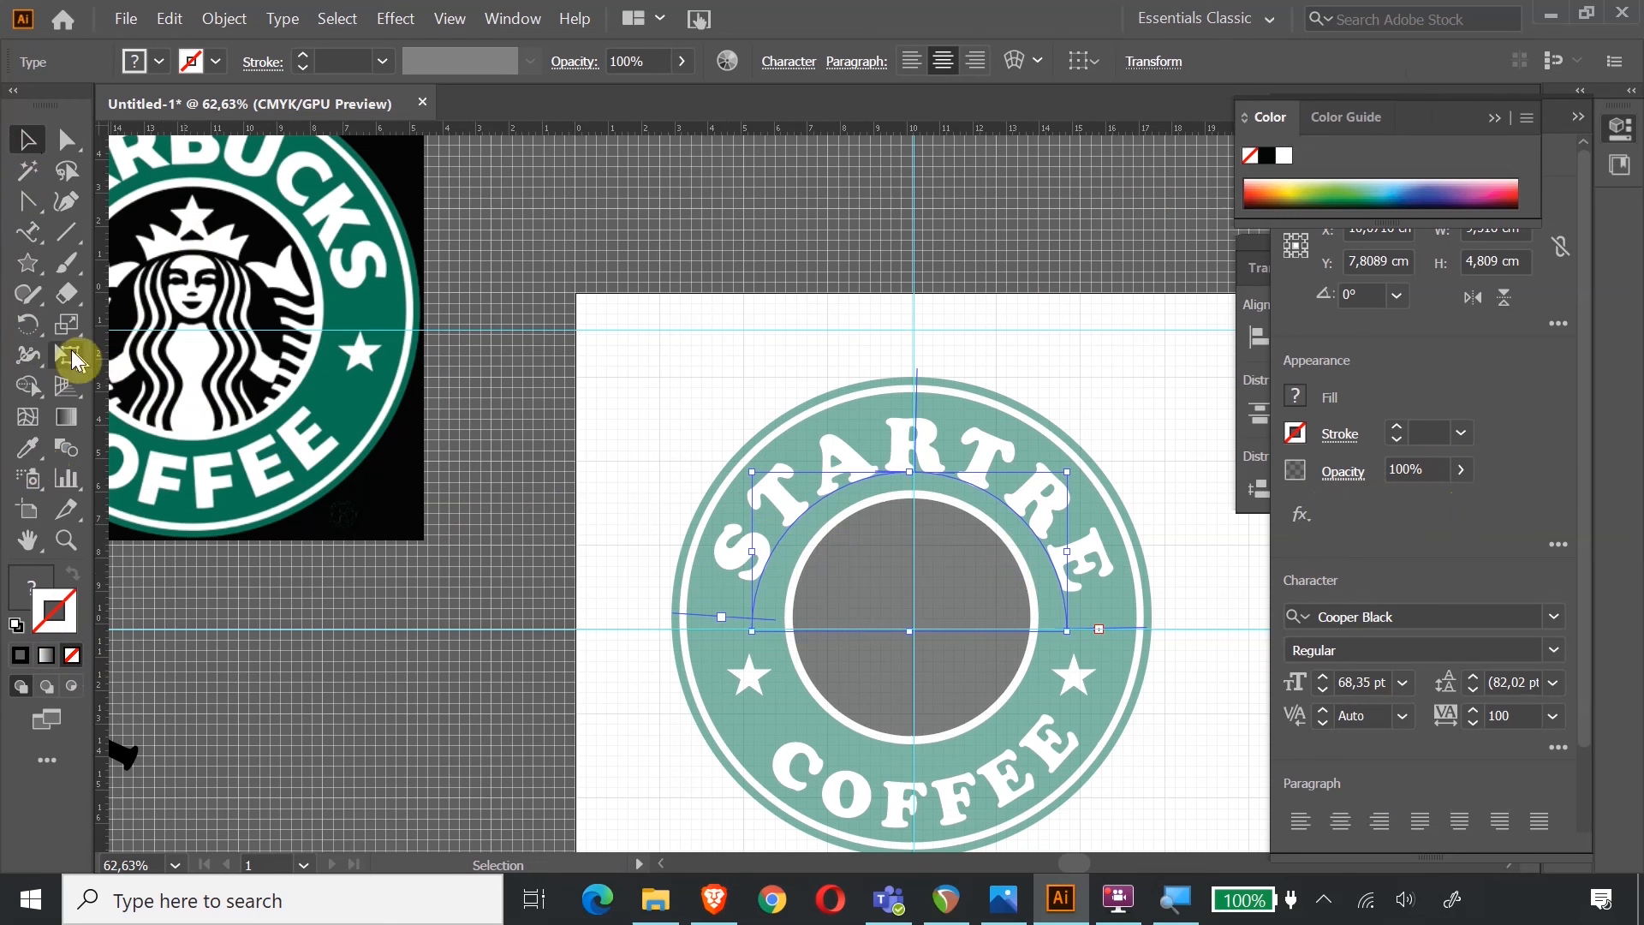
Compare with COFFEE's font size and set the letters on the upper arc to 58 pt.
left_click(27, 231)
left_click(744, 567)
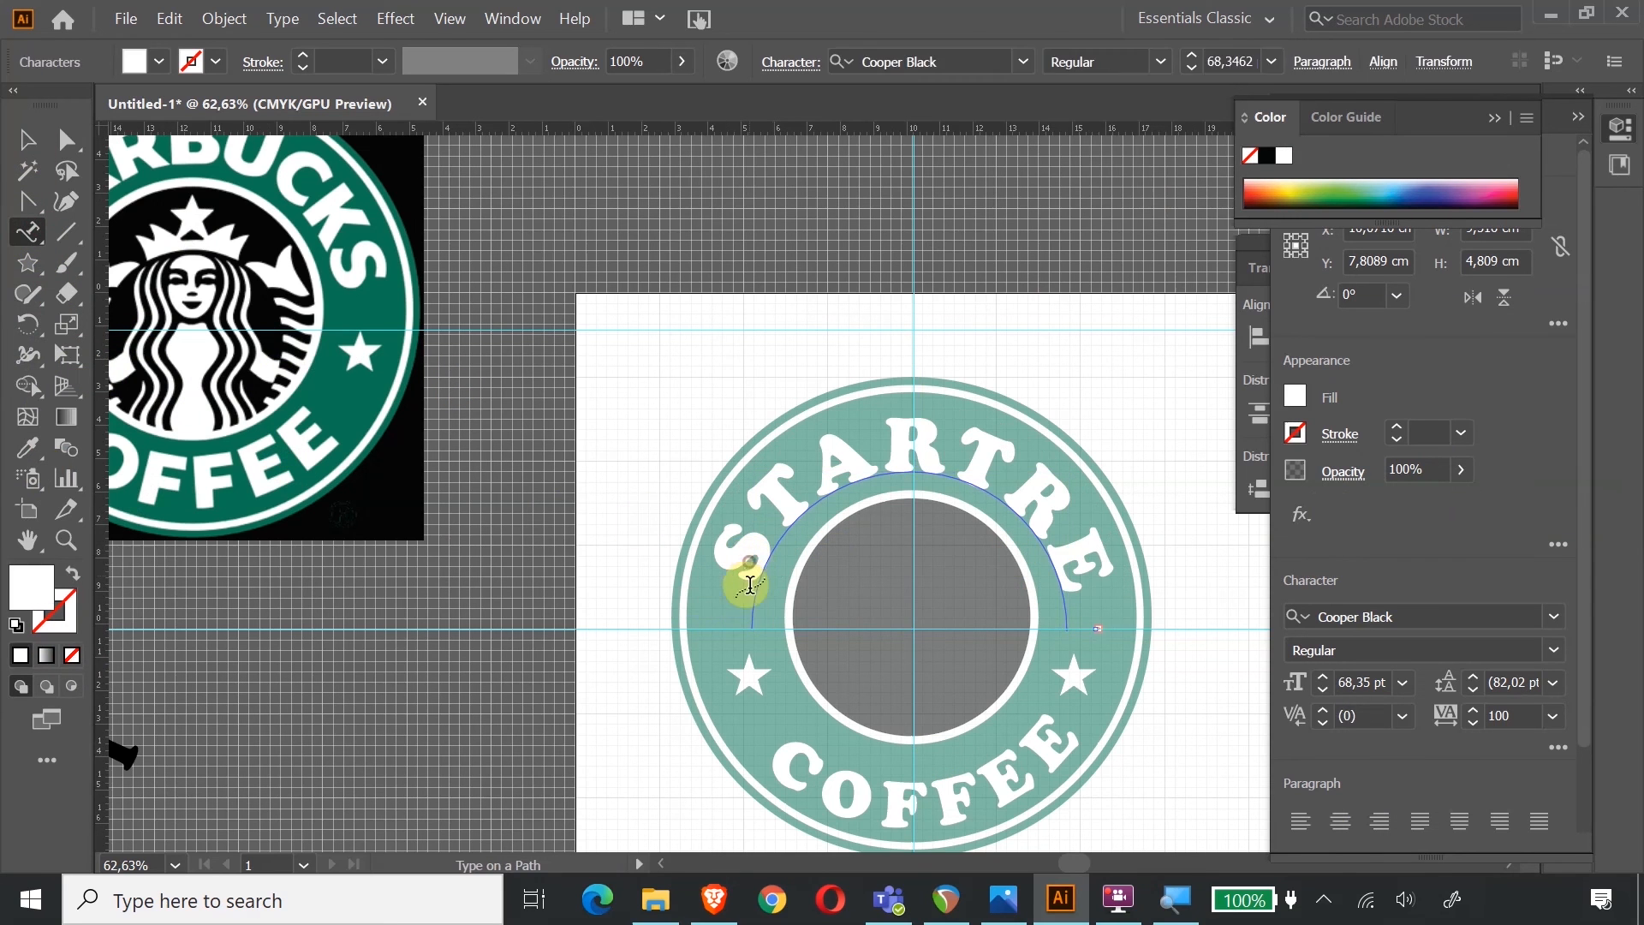
left_click(1068, 484)
left_click_drag(1089, 556, 660, 580)
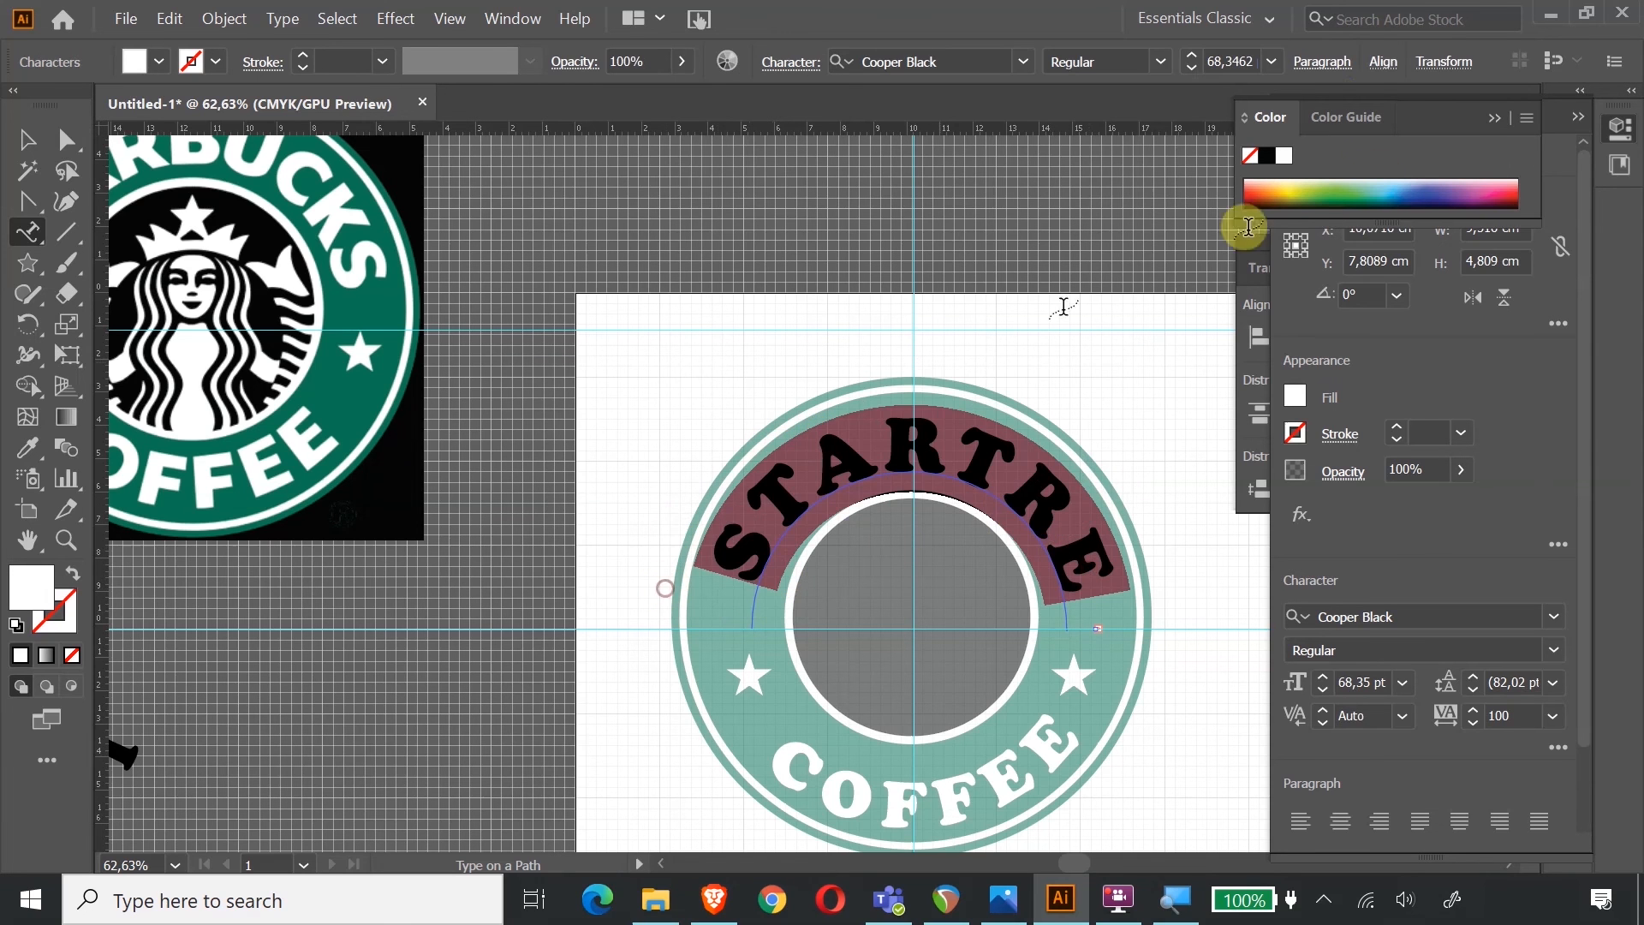
left_click(1049, 752)
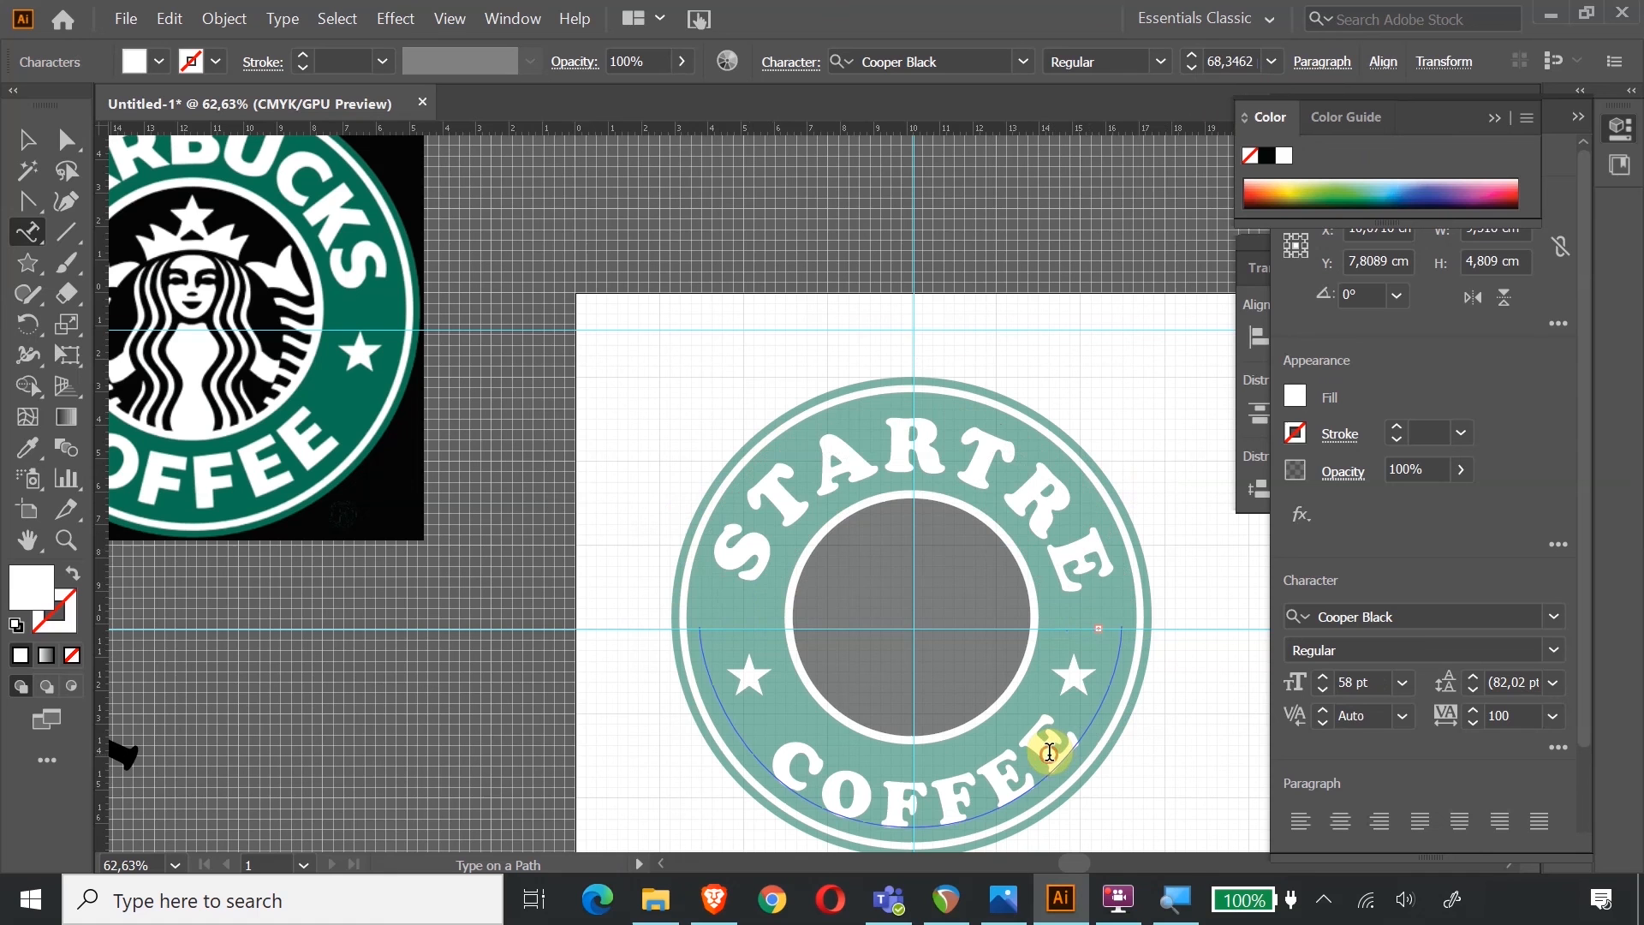
left_click(1100, 563)
left_click_drag(1098, 590, 690, 570)
left_click(1190, 69)
left_click(1190, 69)
left_click(1190, 69)
left_click(1191, 69)
left_click(1191, 70)
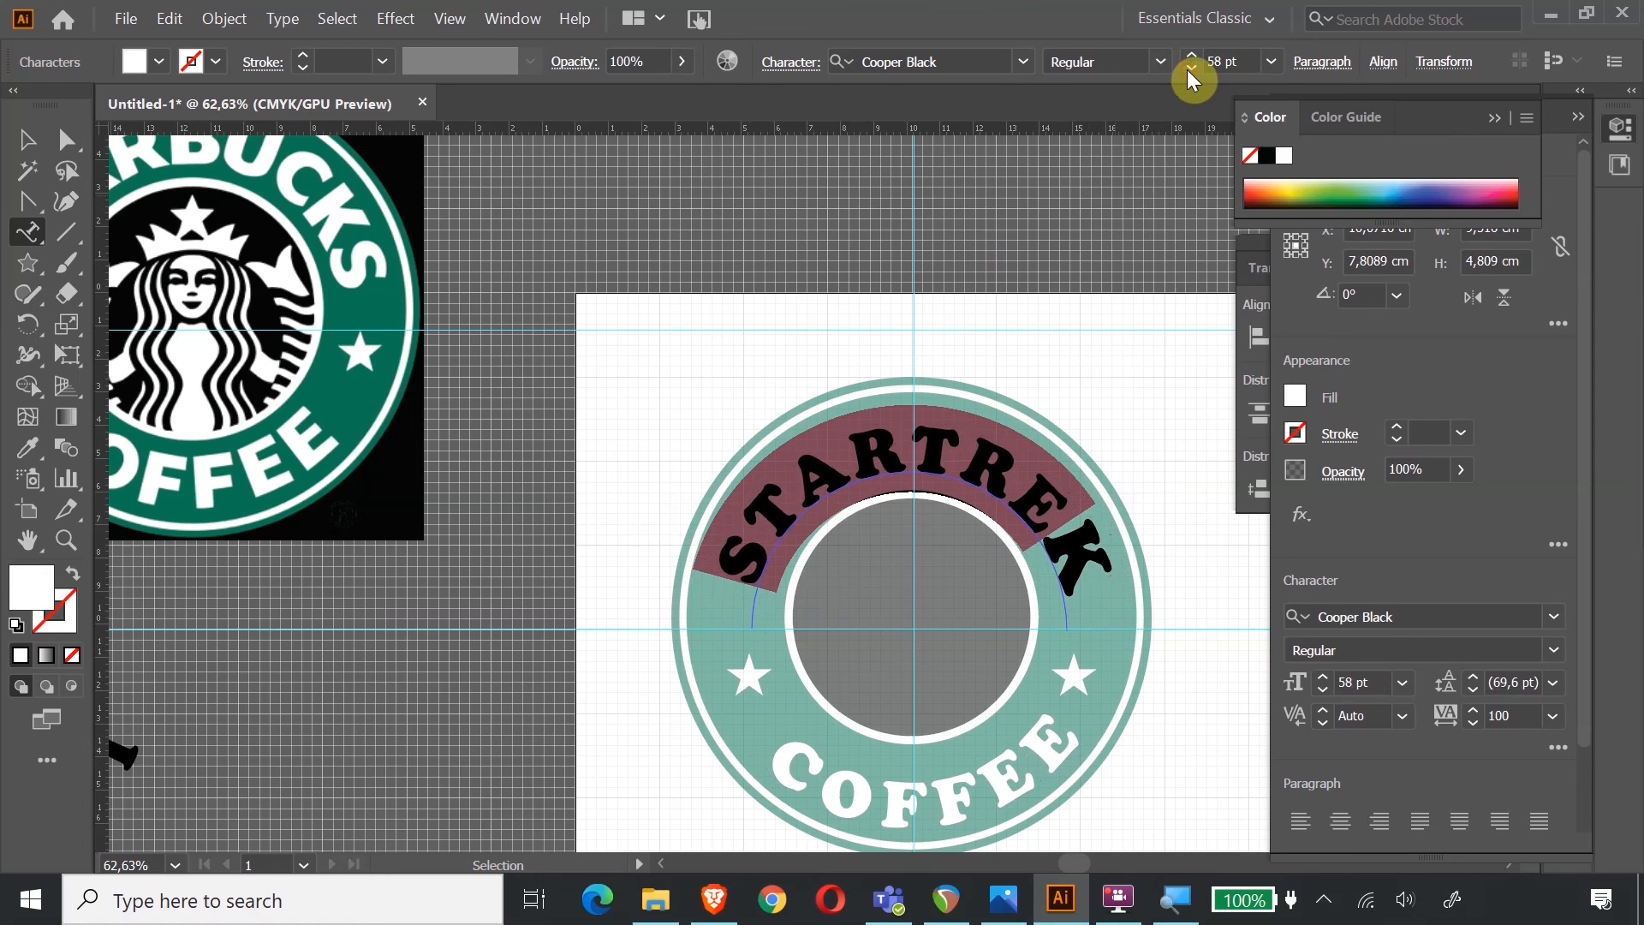
Set the final K of STARTREK to 58 pt and deselect the text.
left_click(1082, 579)
left_click_drag(1078, 557, 1111, 572)
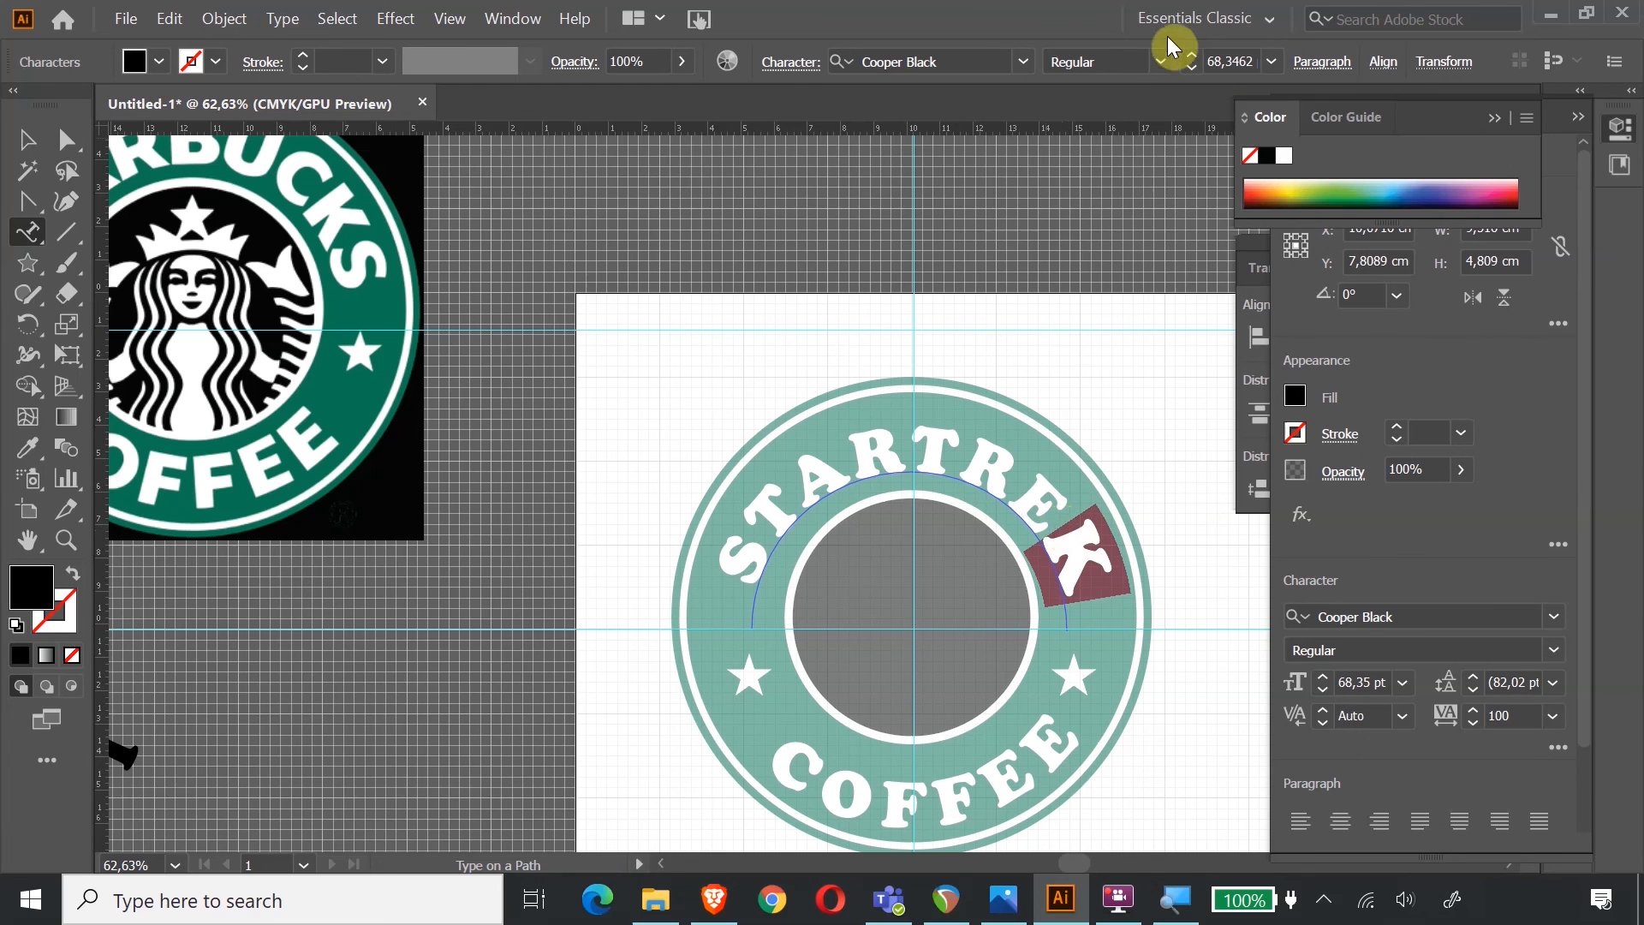
left_click(1193, 68)
left_click(1193, 69)
left_click(1194, 68)
left_click(1193, 69)
left_click(1193, 68)
left_click(1193, 68)
left_click(1193, 69)
left_click(1194, 68)
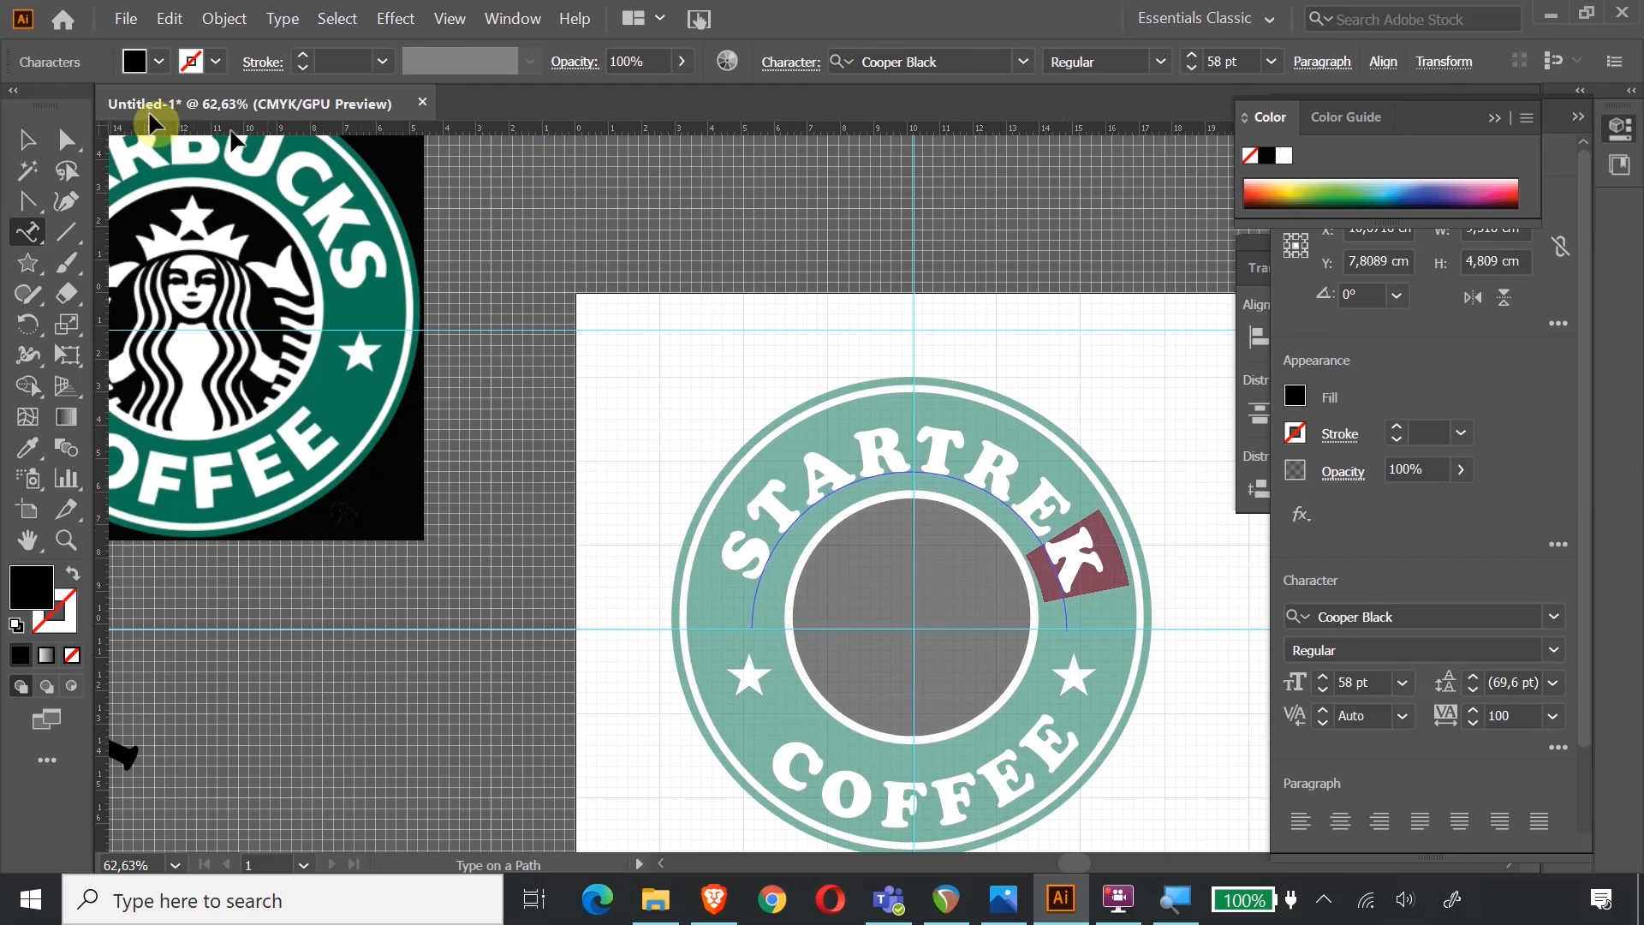
left_click(28, 141)
left_click(689, 158)
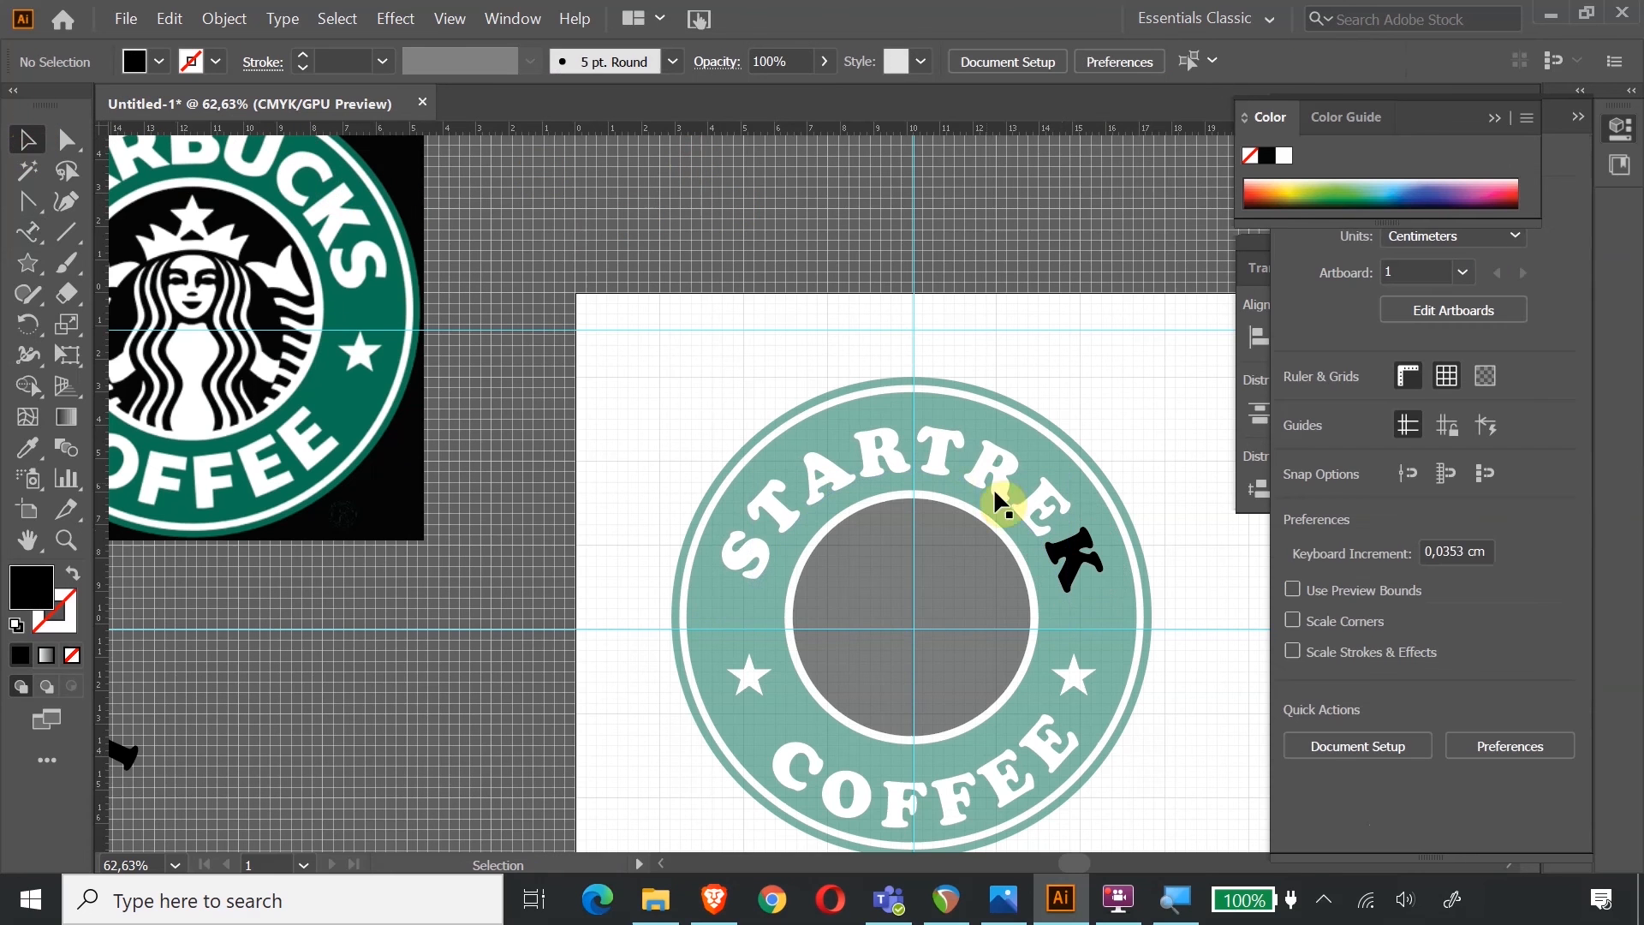
Fill the whole STARTREK path text with white (FFFFFF).
left_click(1075, 565)
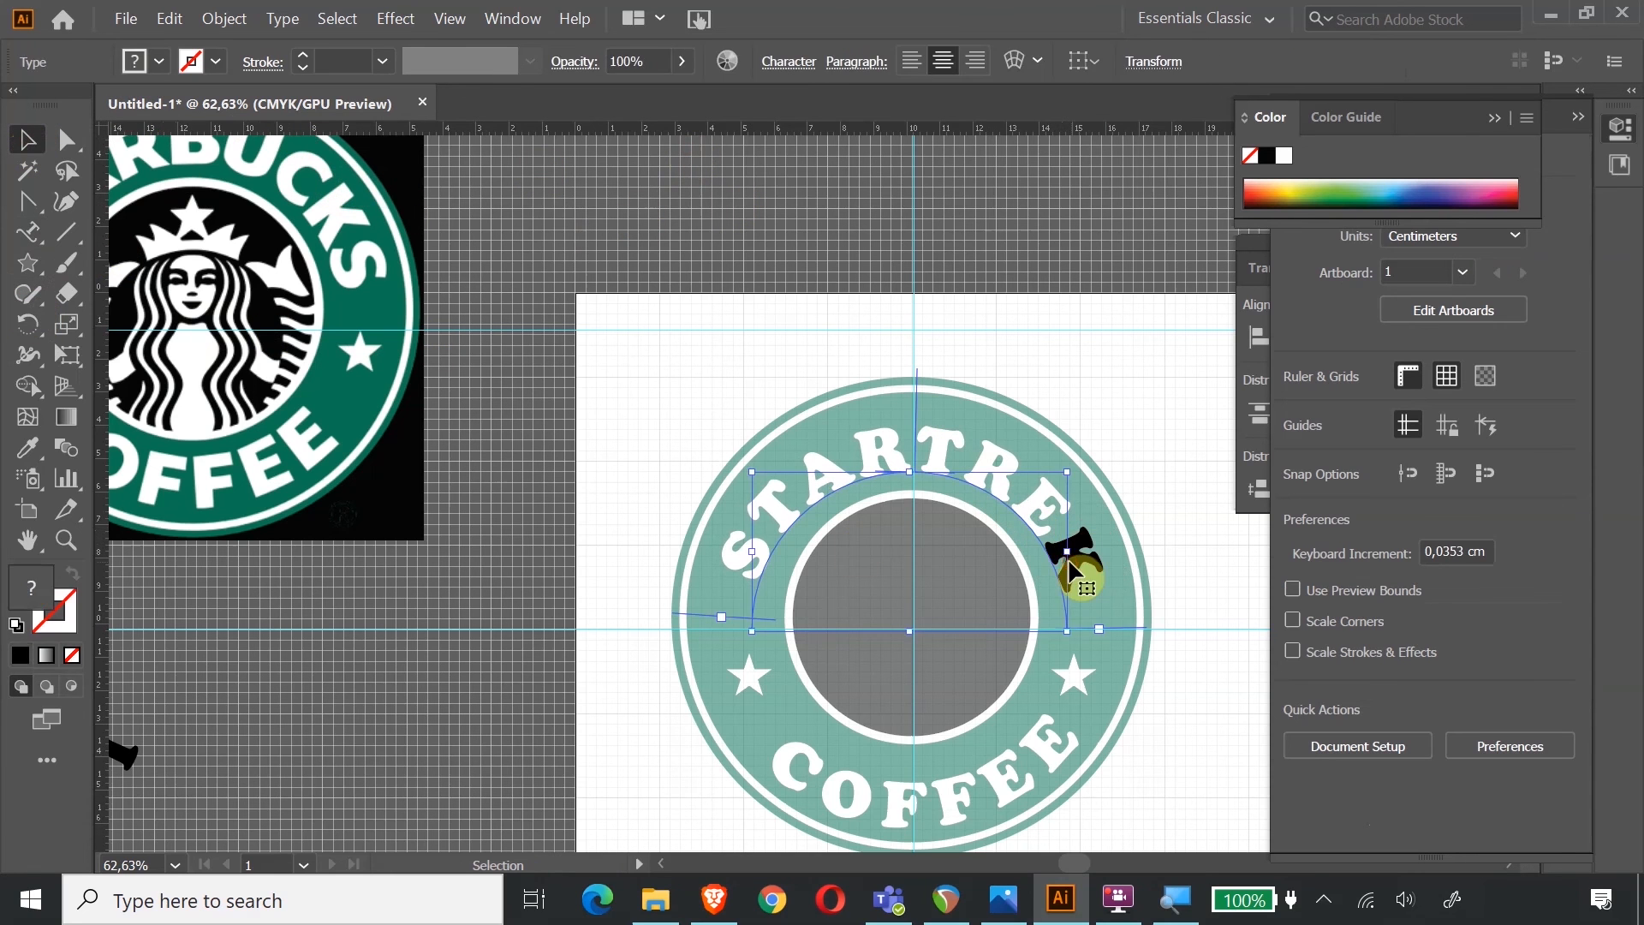
double_click(29, 581)
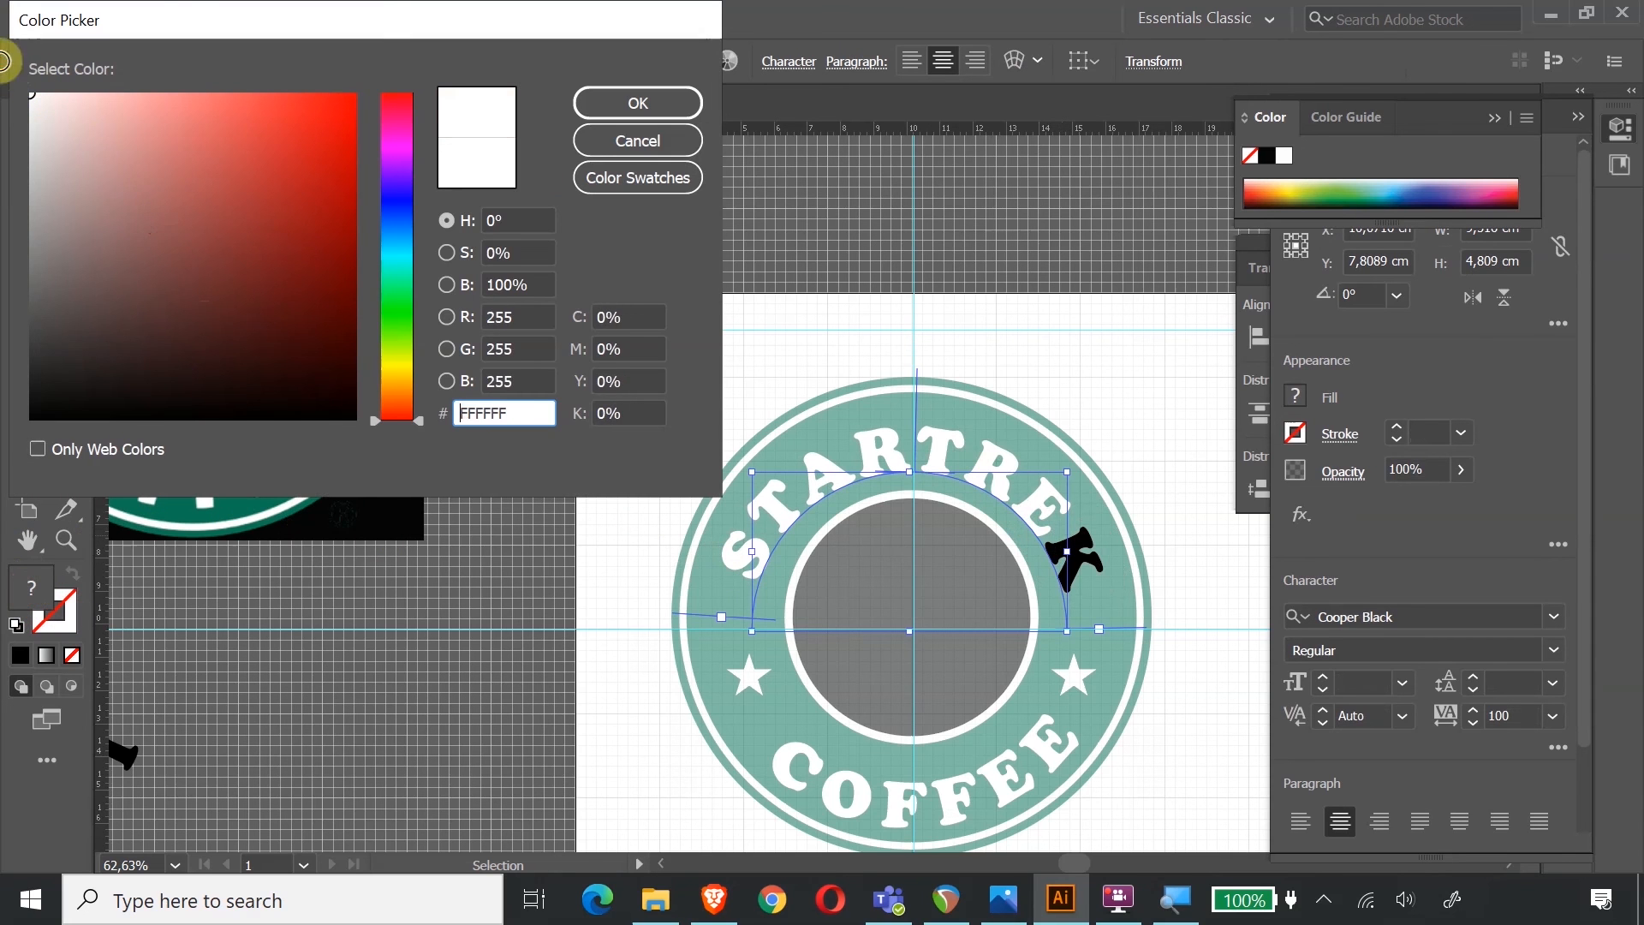
left_click(661, 103)
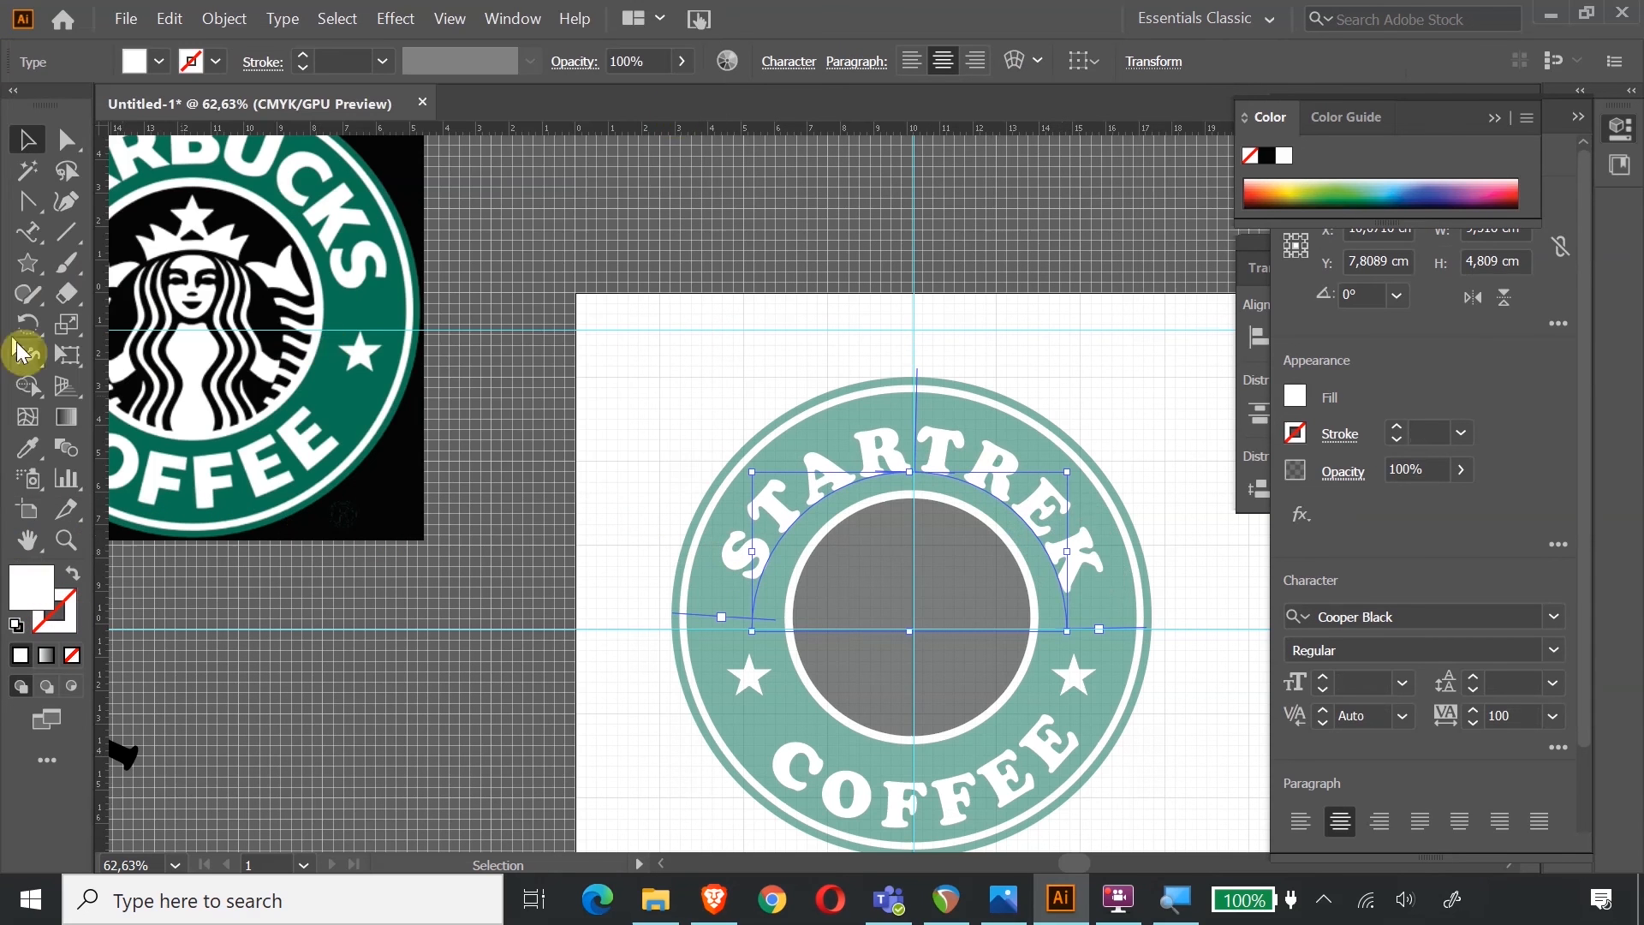
left_click(958, 250)
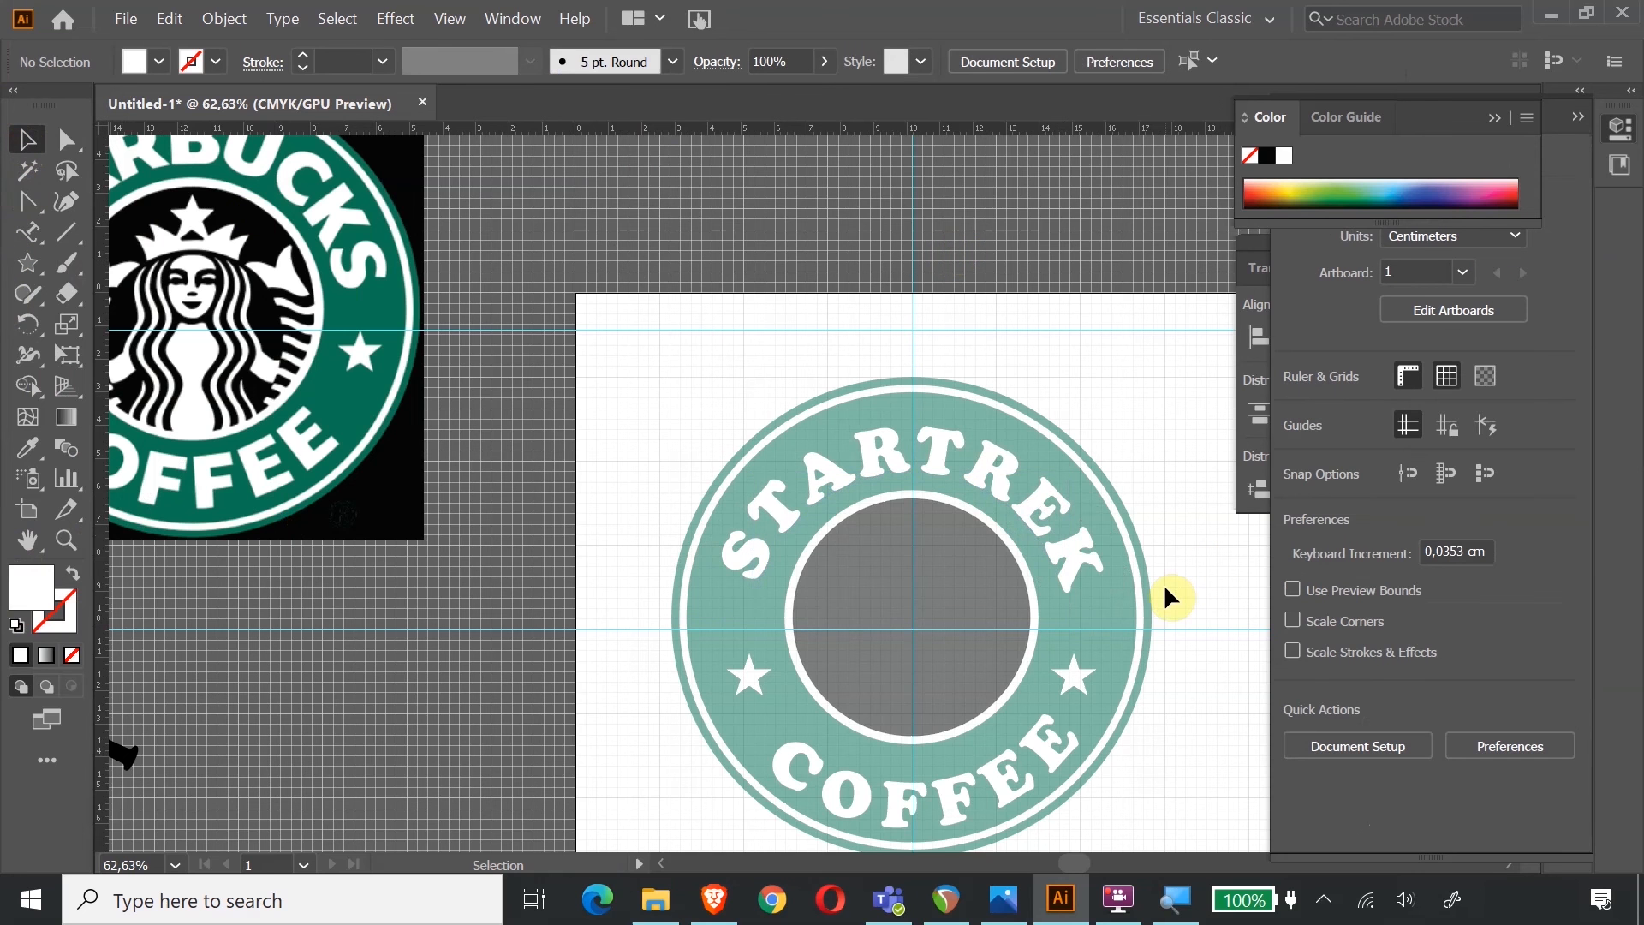
Bring up the layer list in place of the colour and document properties and unlock the OBJECT layer.
key("ctrl+minus")
key("ctrl+minus")
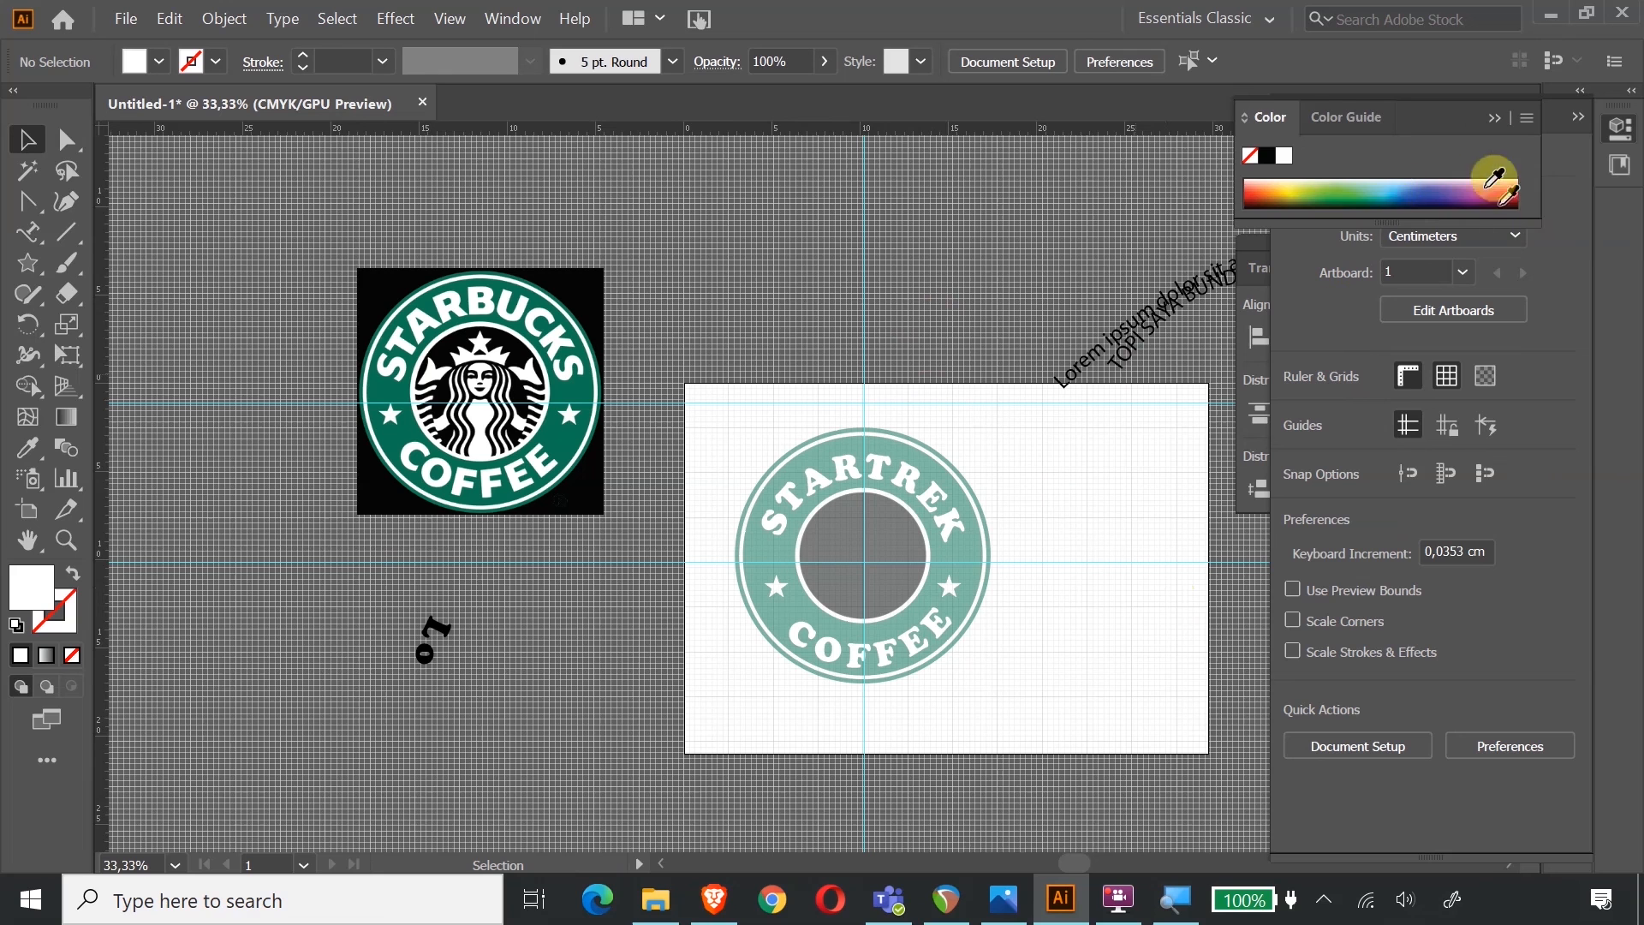
left_click(1487, 115)
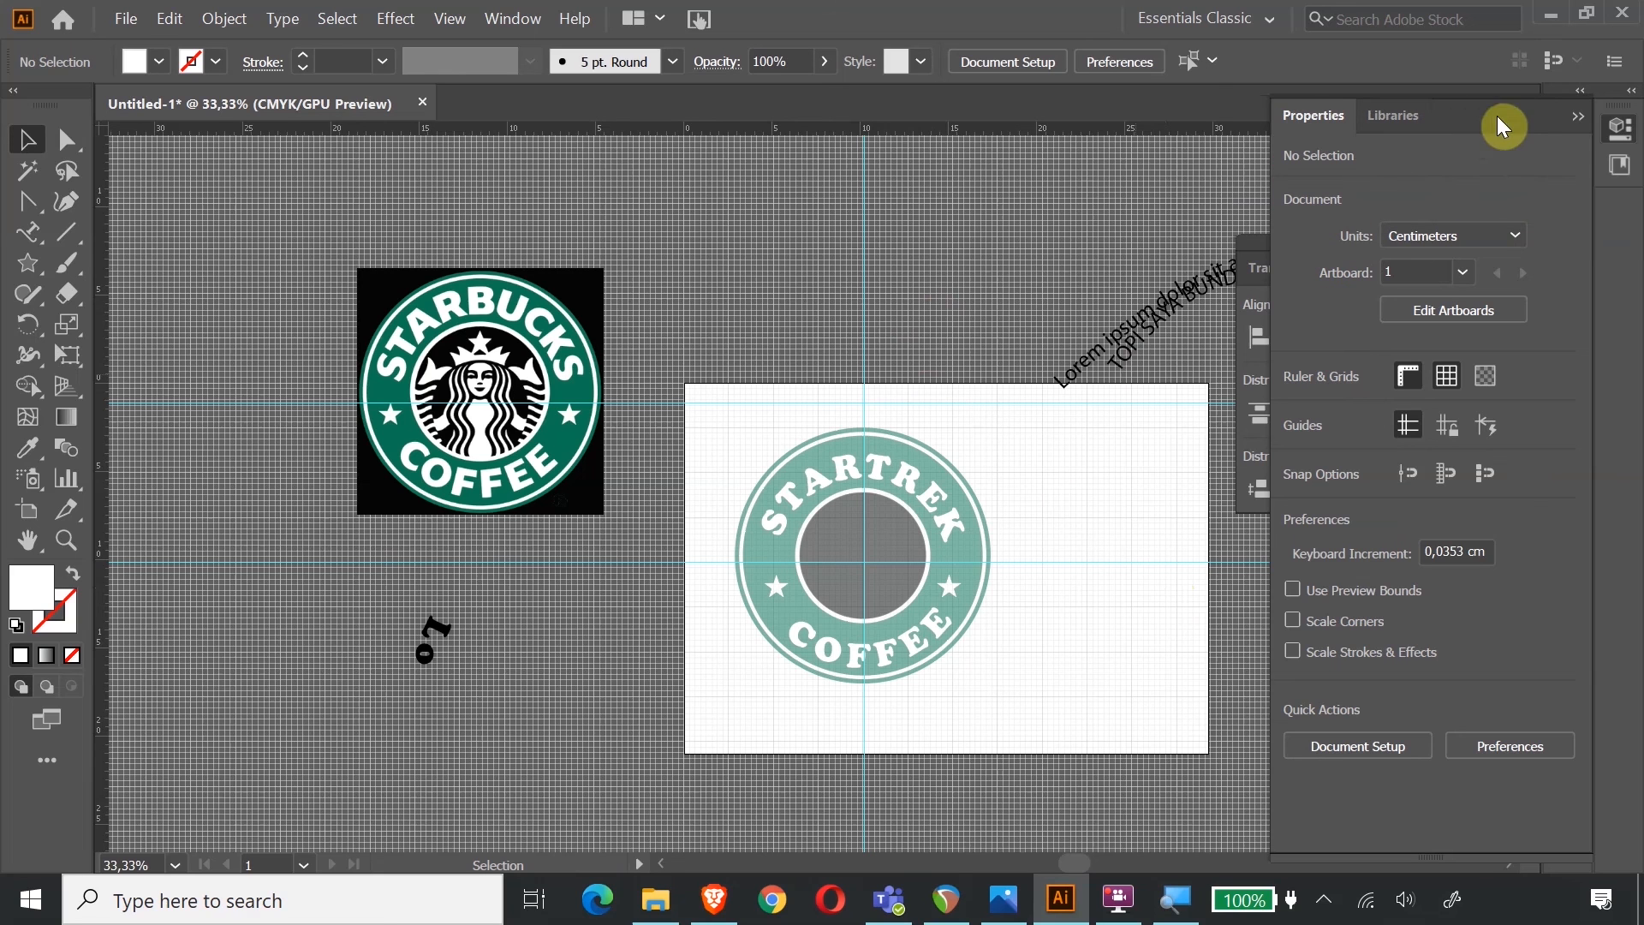
left_click(1576, 117)
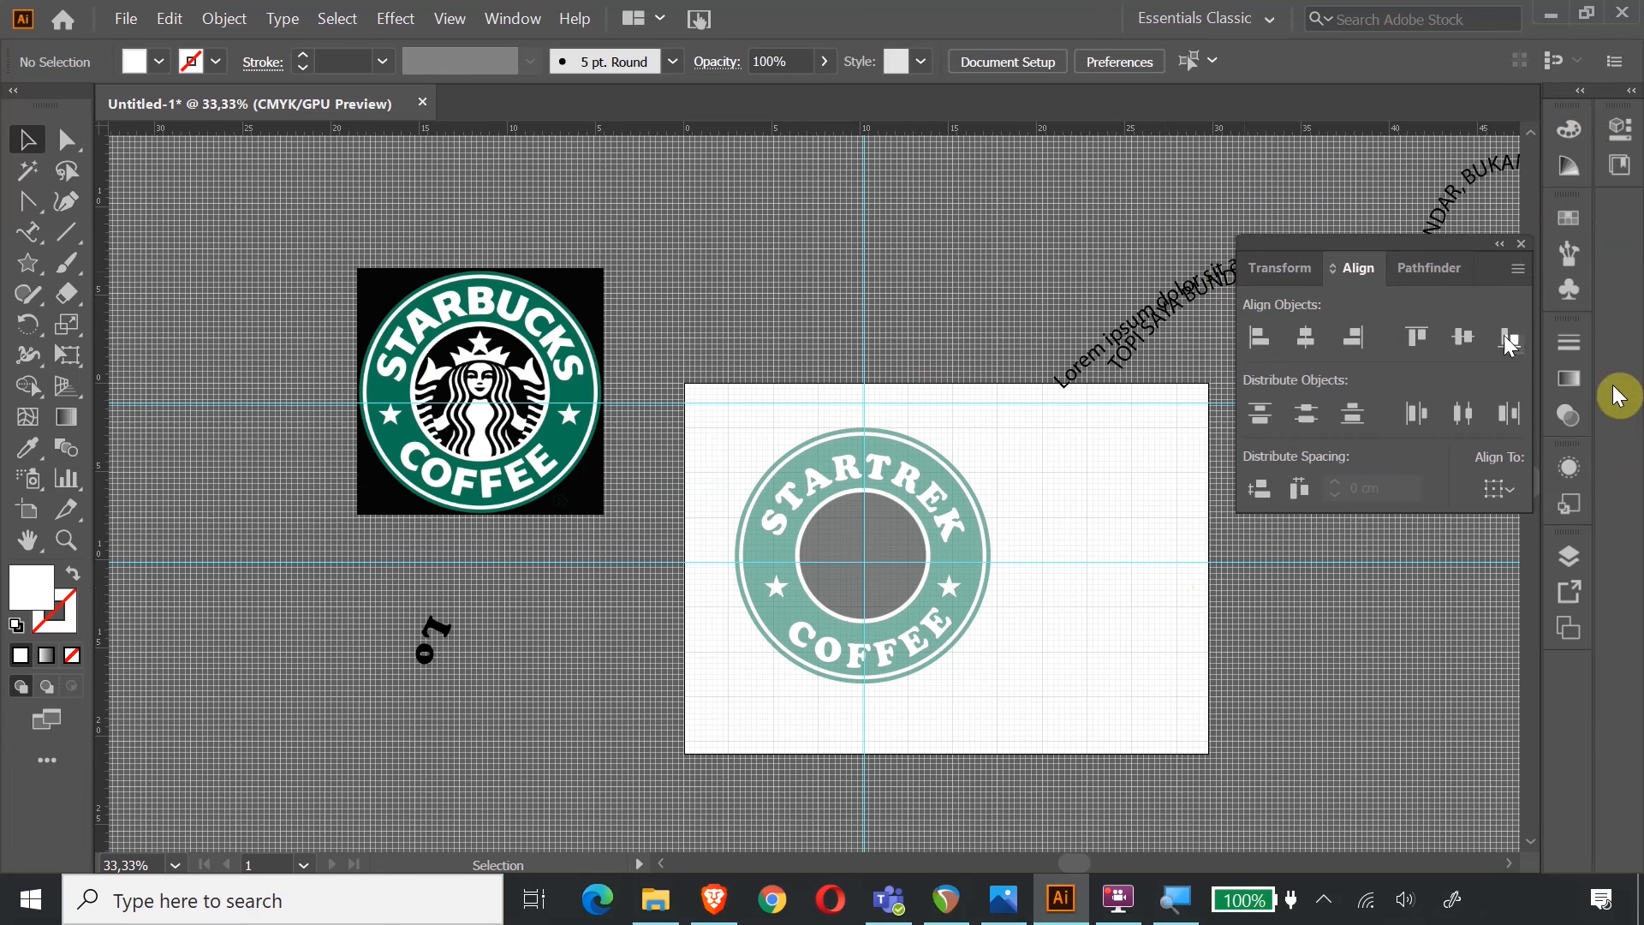
left_click(1571, 561)
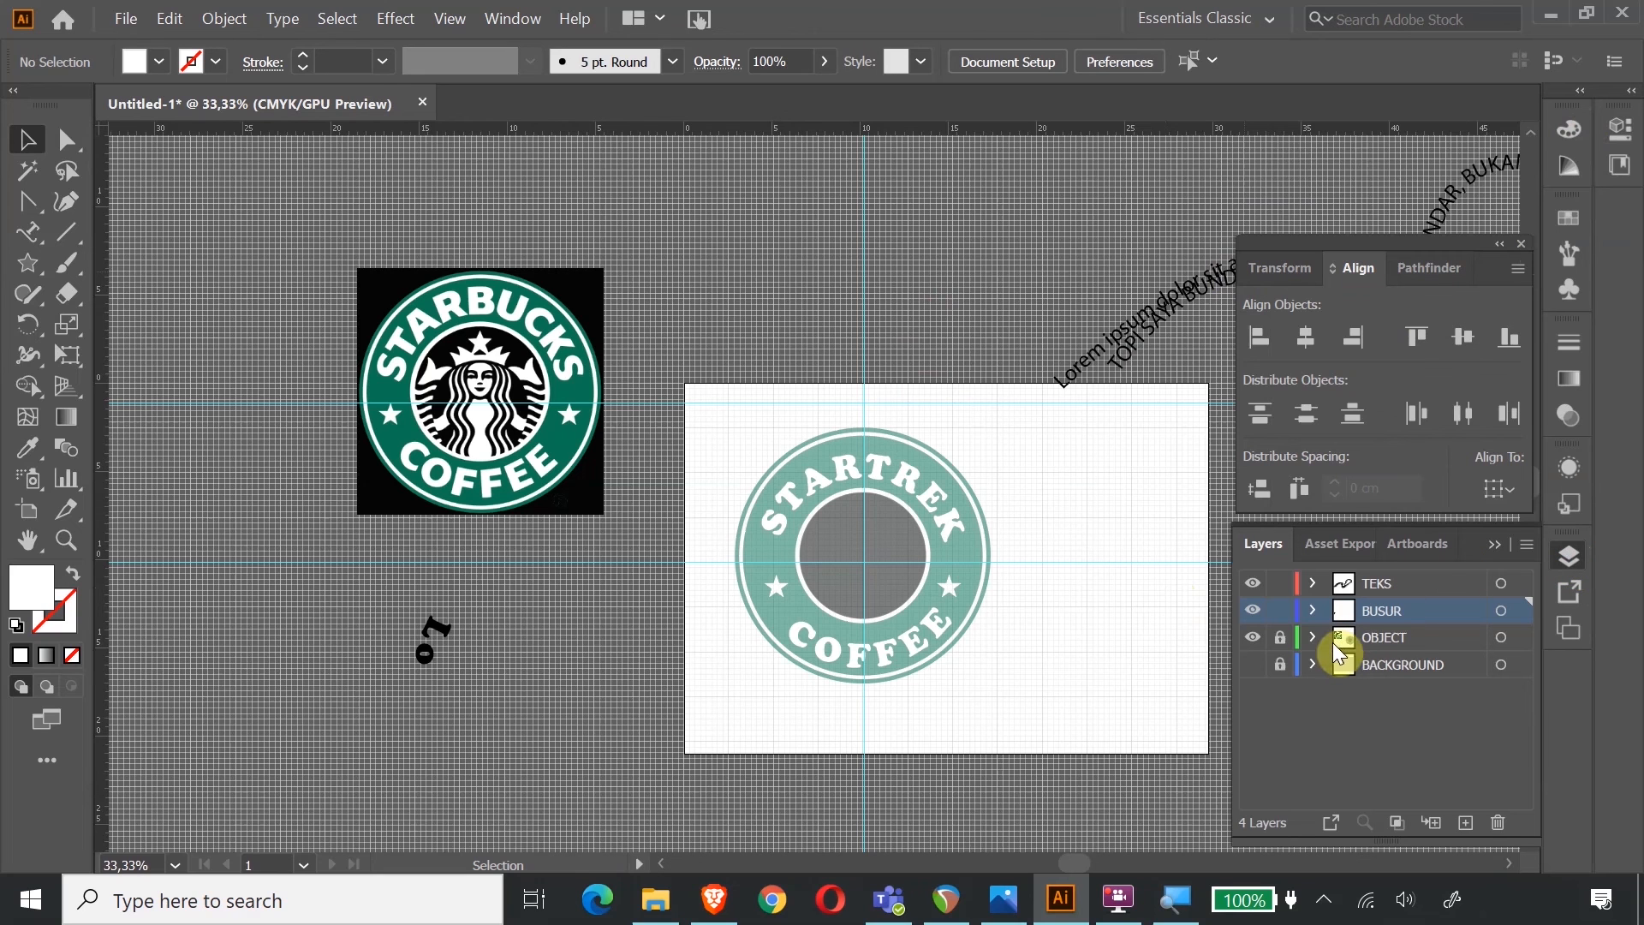
left_click(1379, 646)
Make OBJECT the active layer and set the green ring group's opacity to 100%.
left_click(931, 505)
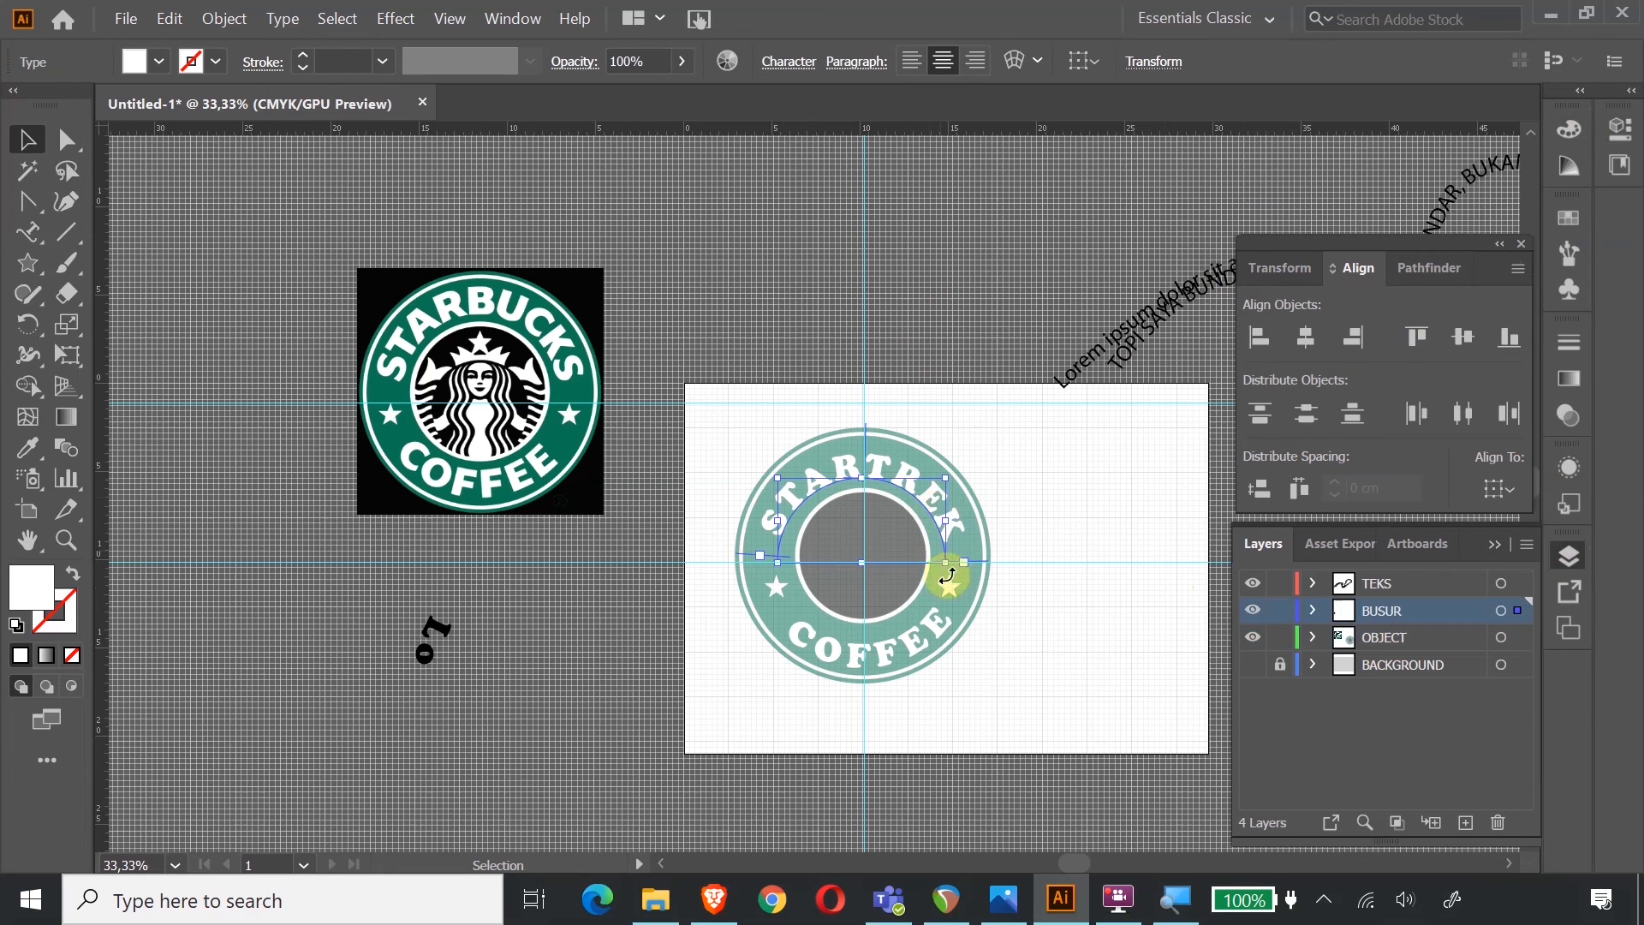
left_click(950, 623)
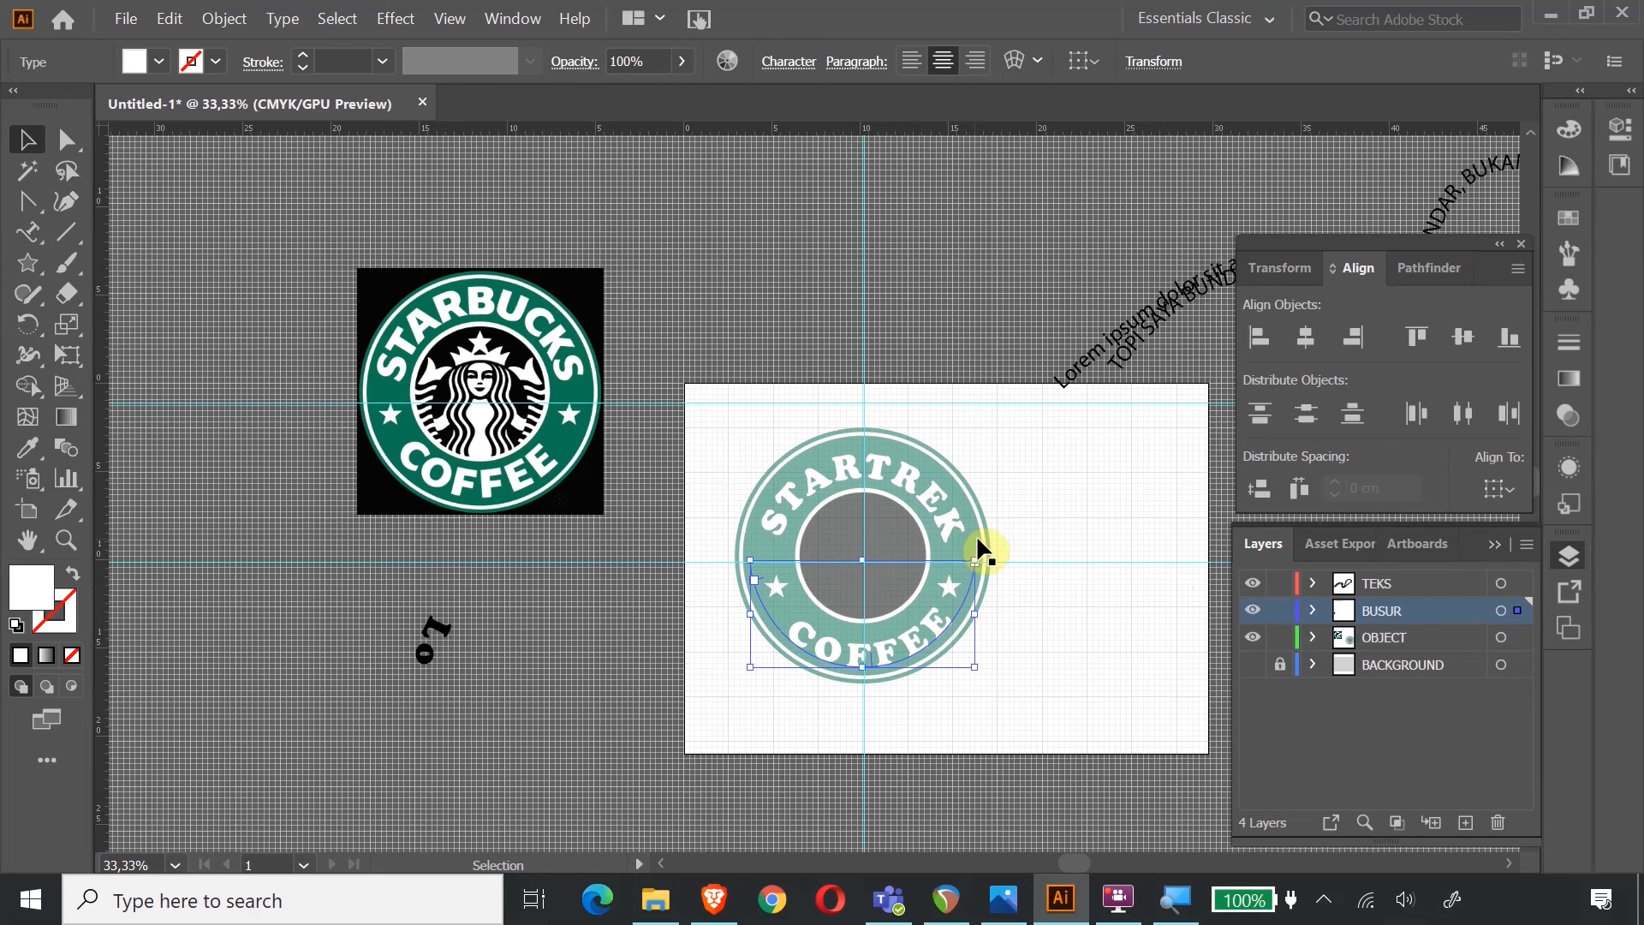
left_click(1384, 637)
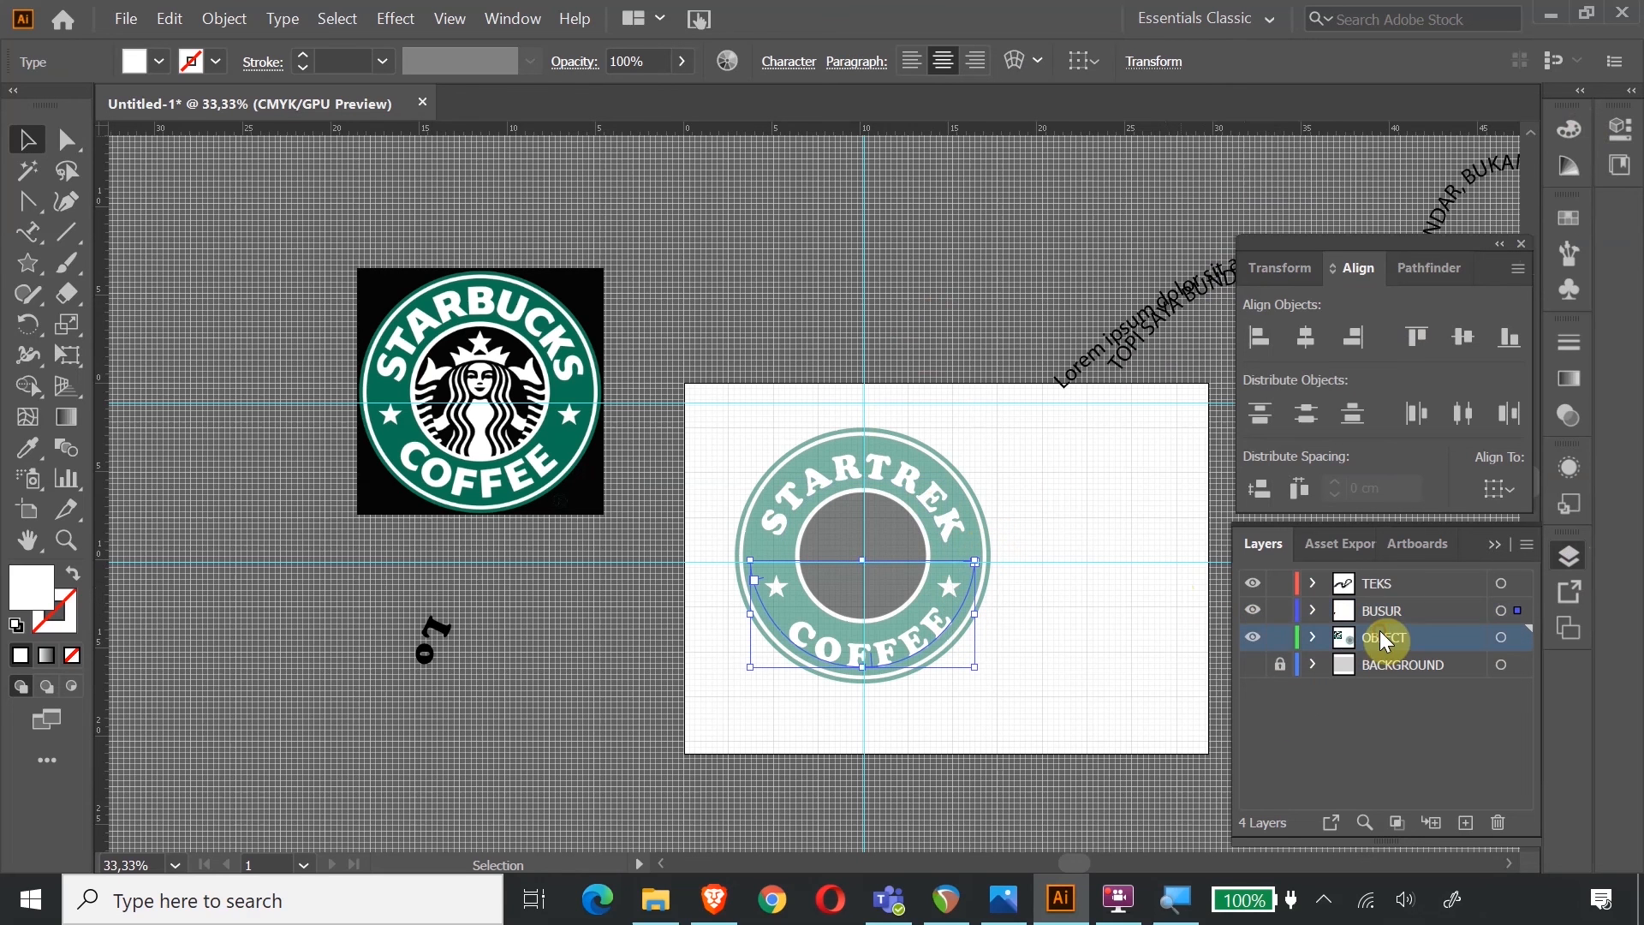
left_click(981, 518)
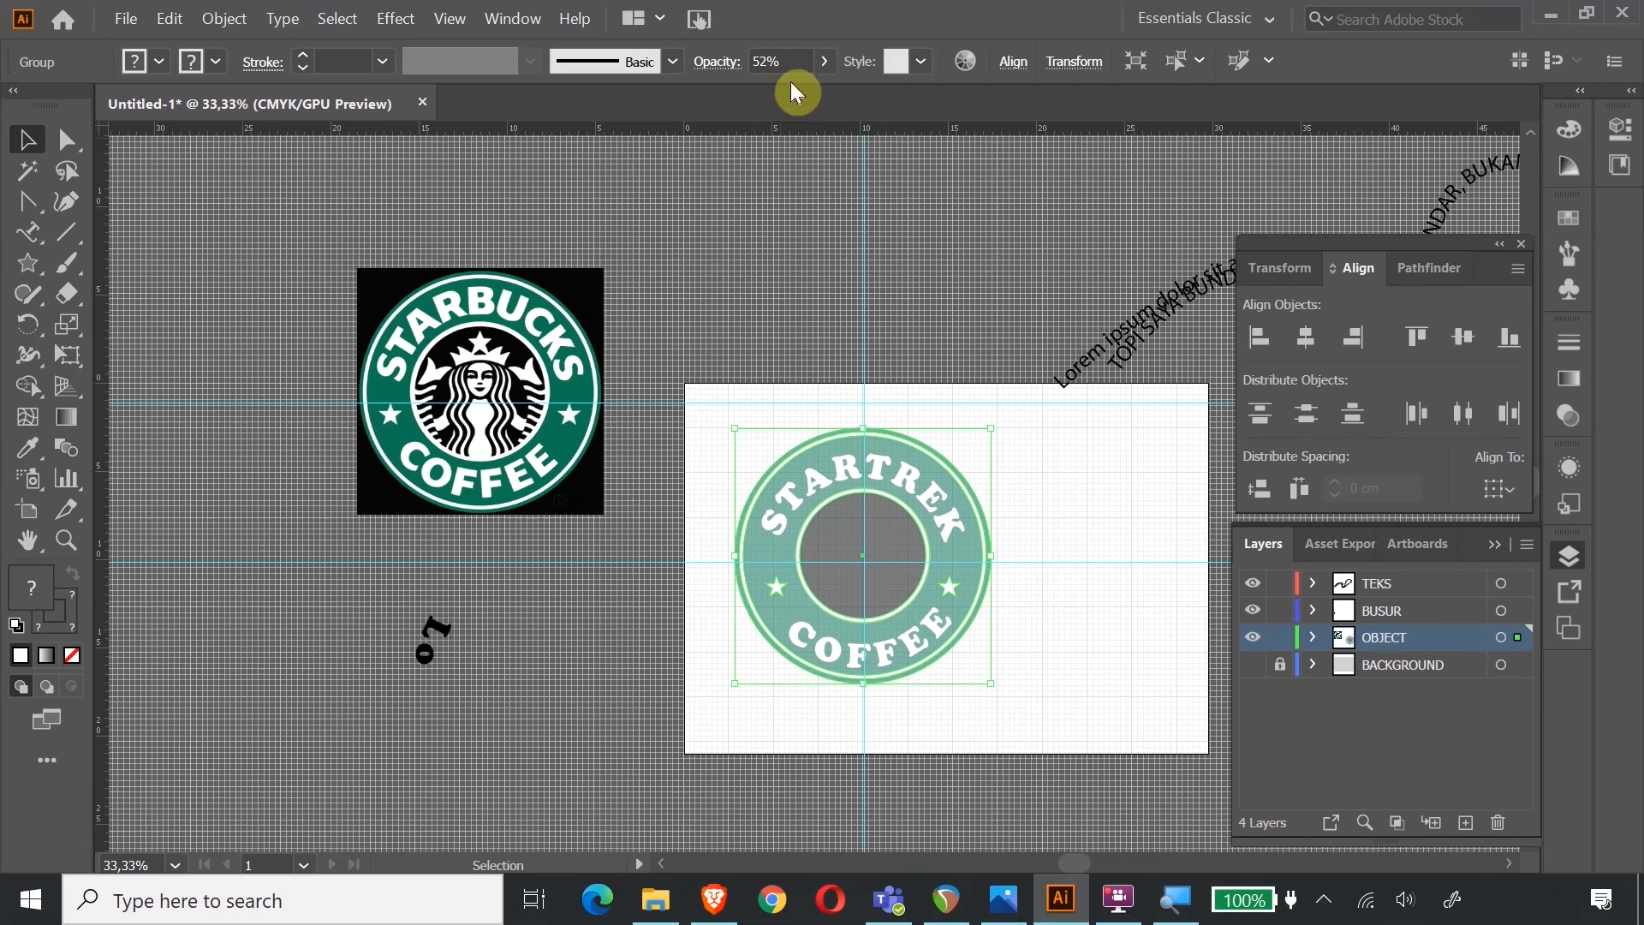
left_click(825, 61)
left_click_drag(779, 102, 873, 114)
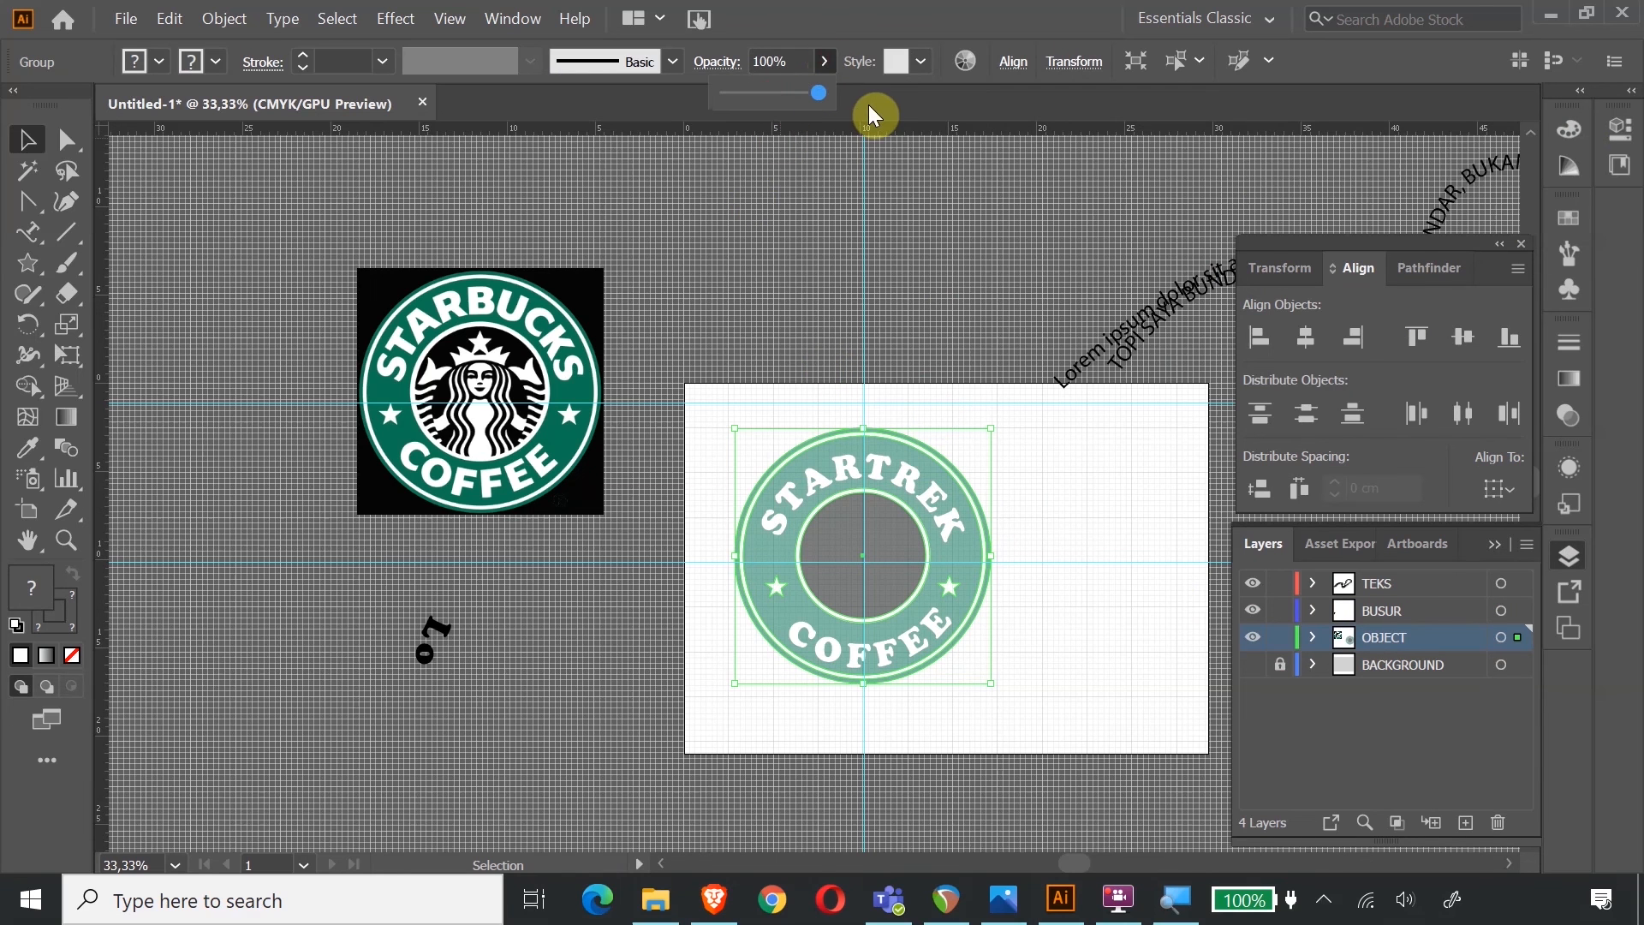
left_click(984, 316)
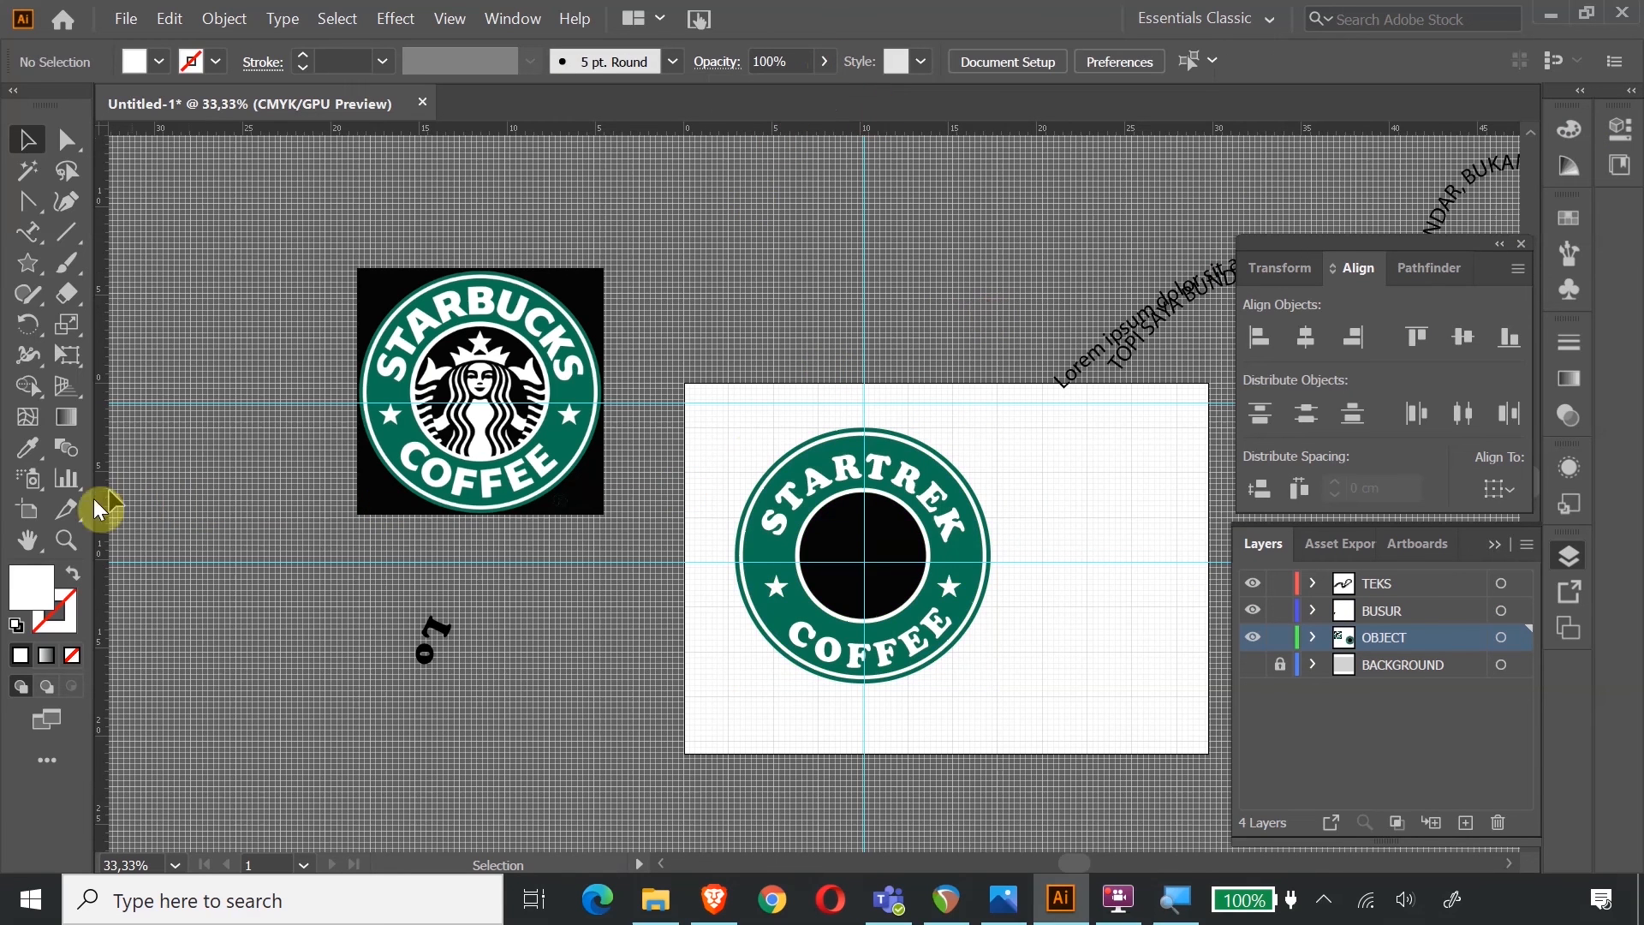
Select the whole STARTREK COFFEE logo on the artboard, align it to the horizontal centre and deselect it.
left_click(66, 539)
left_click_drag(825, 377, 895, 496)
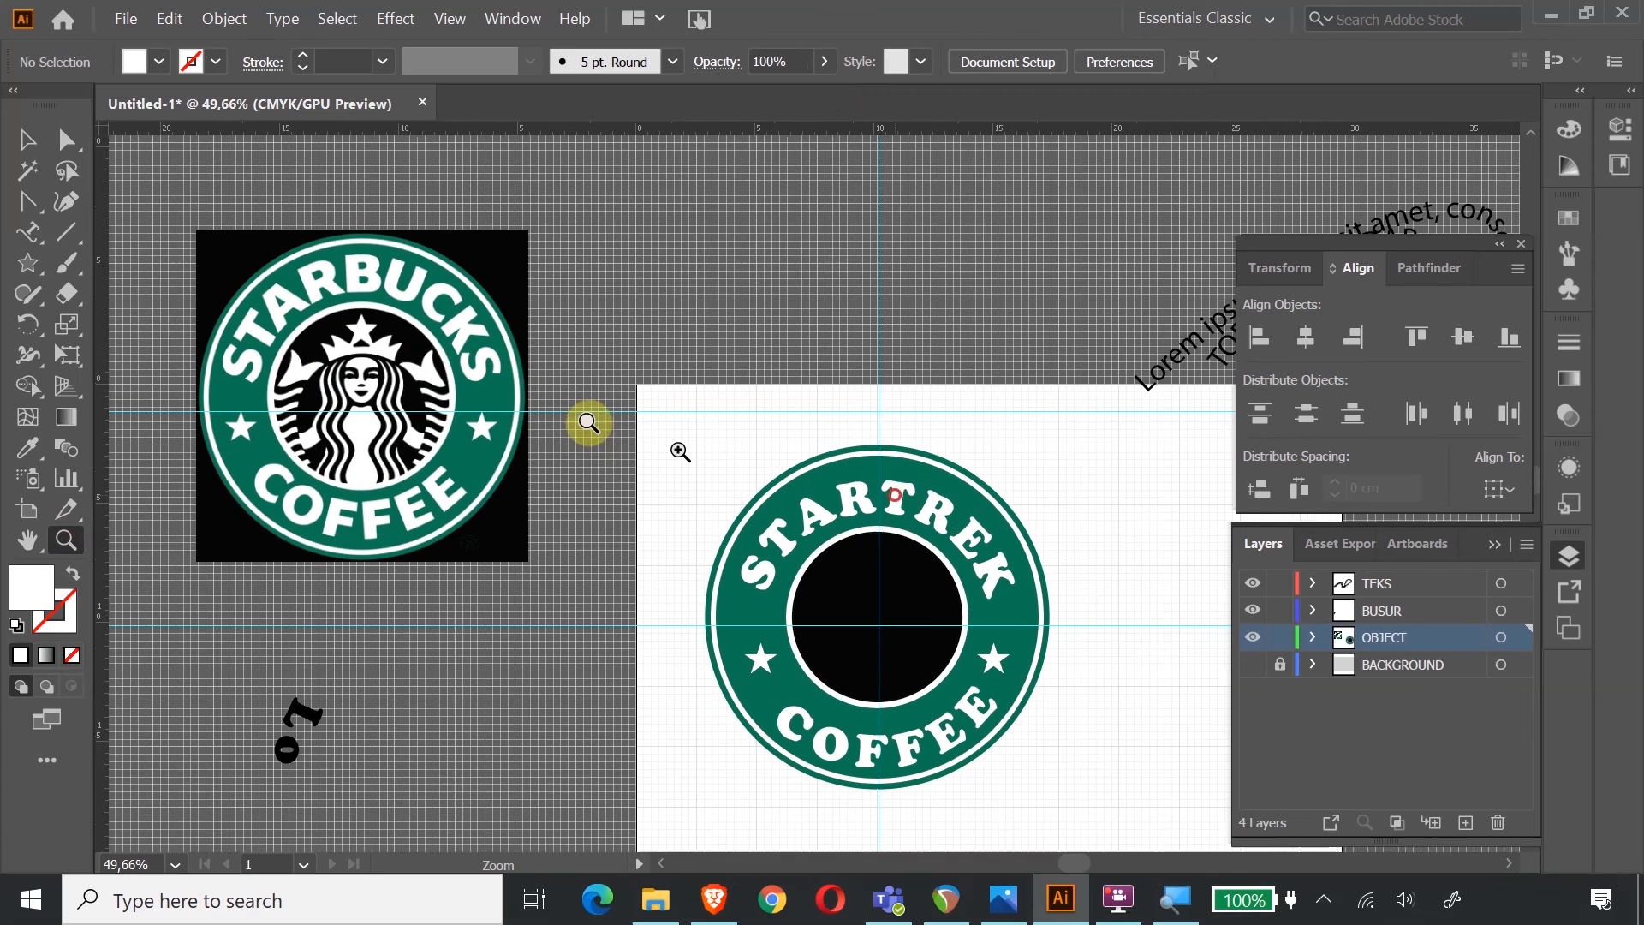
left_click(31, 144)
left_click_drag(726, 360, 1072, 802)
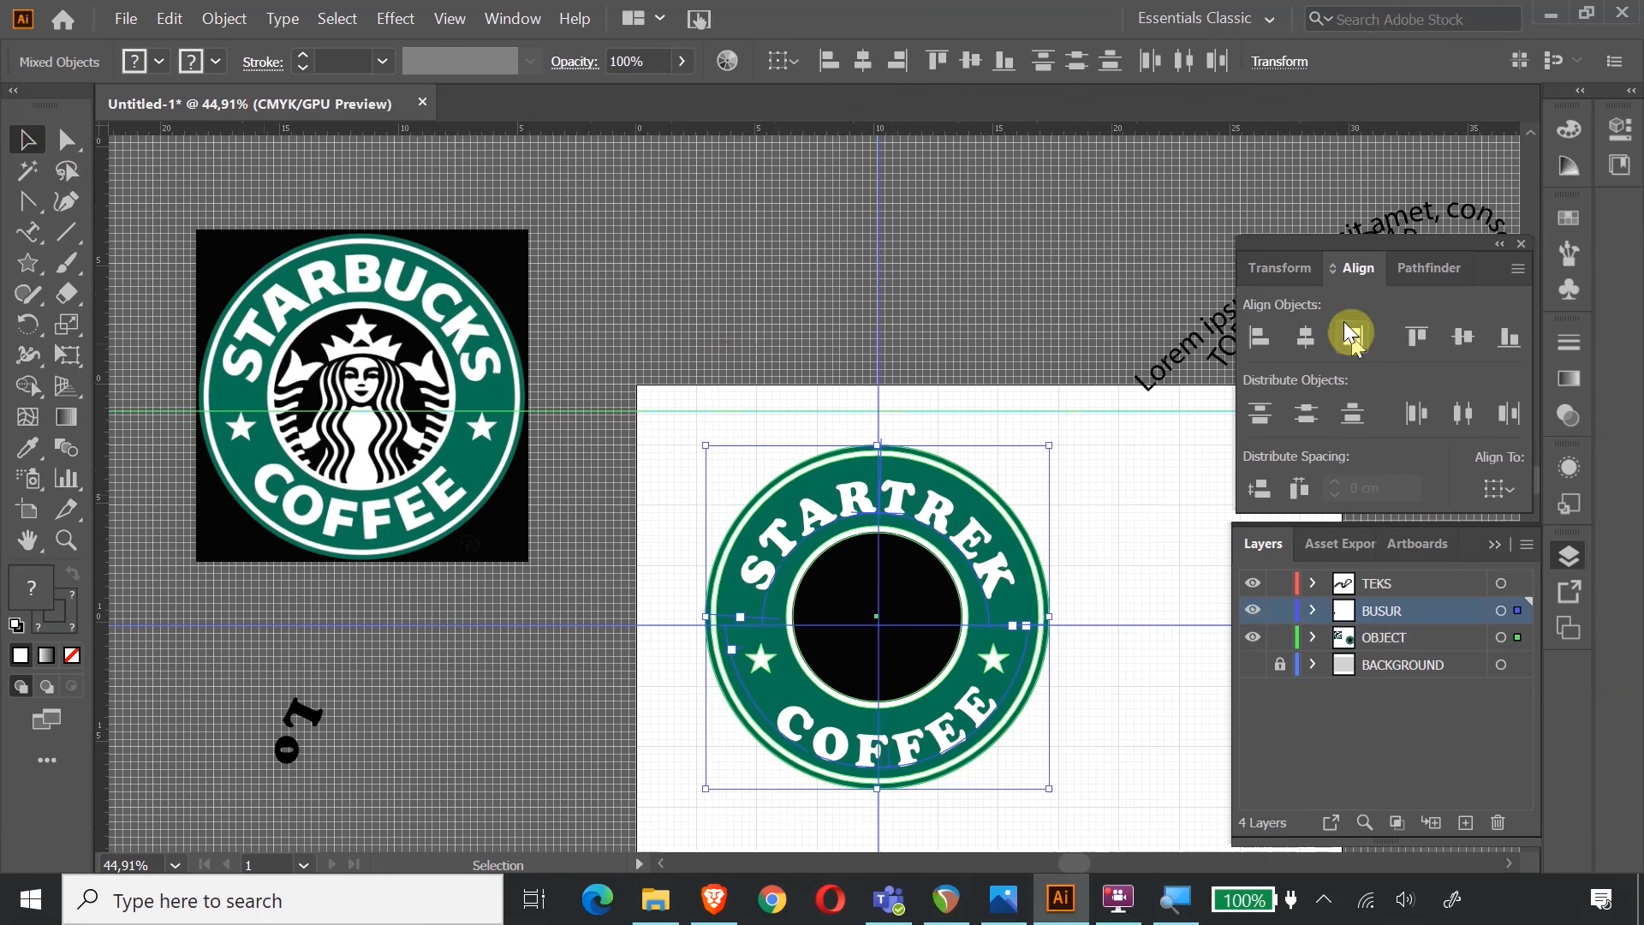
left_click(1307, 339)
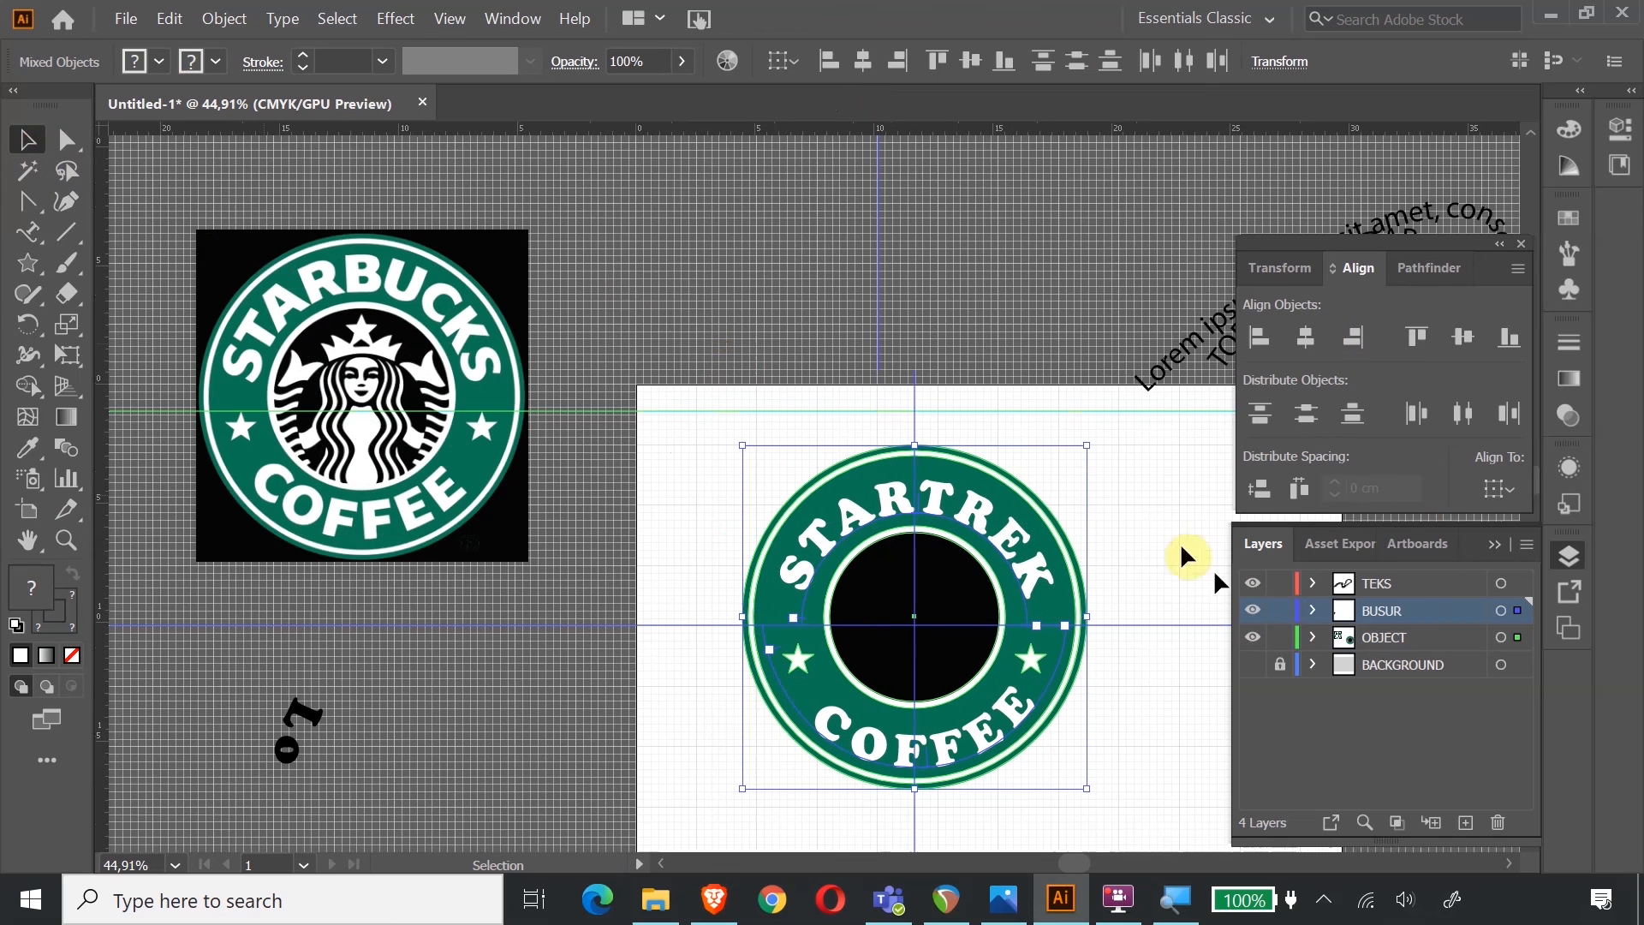
left_click(1072, 324)
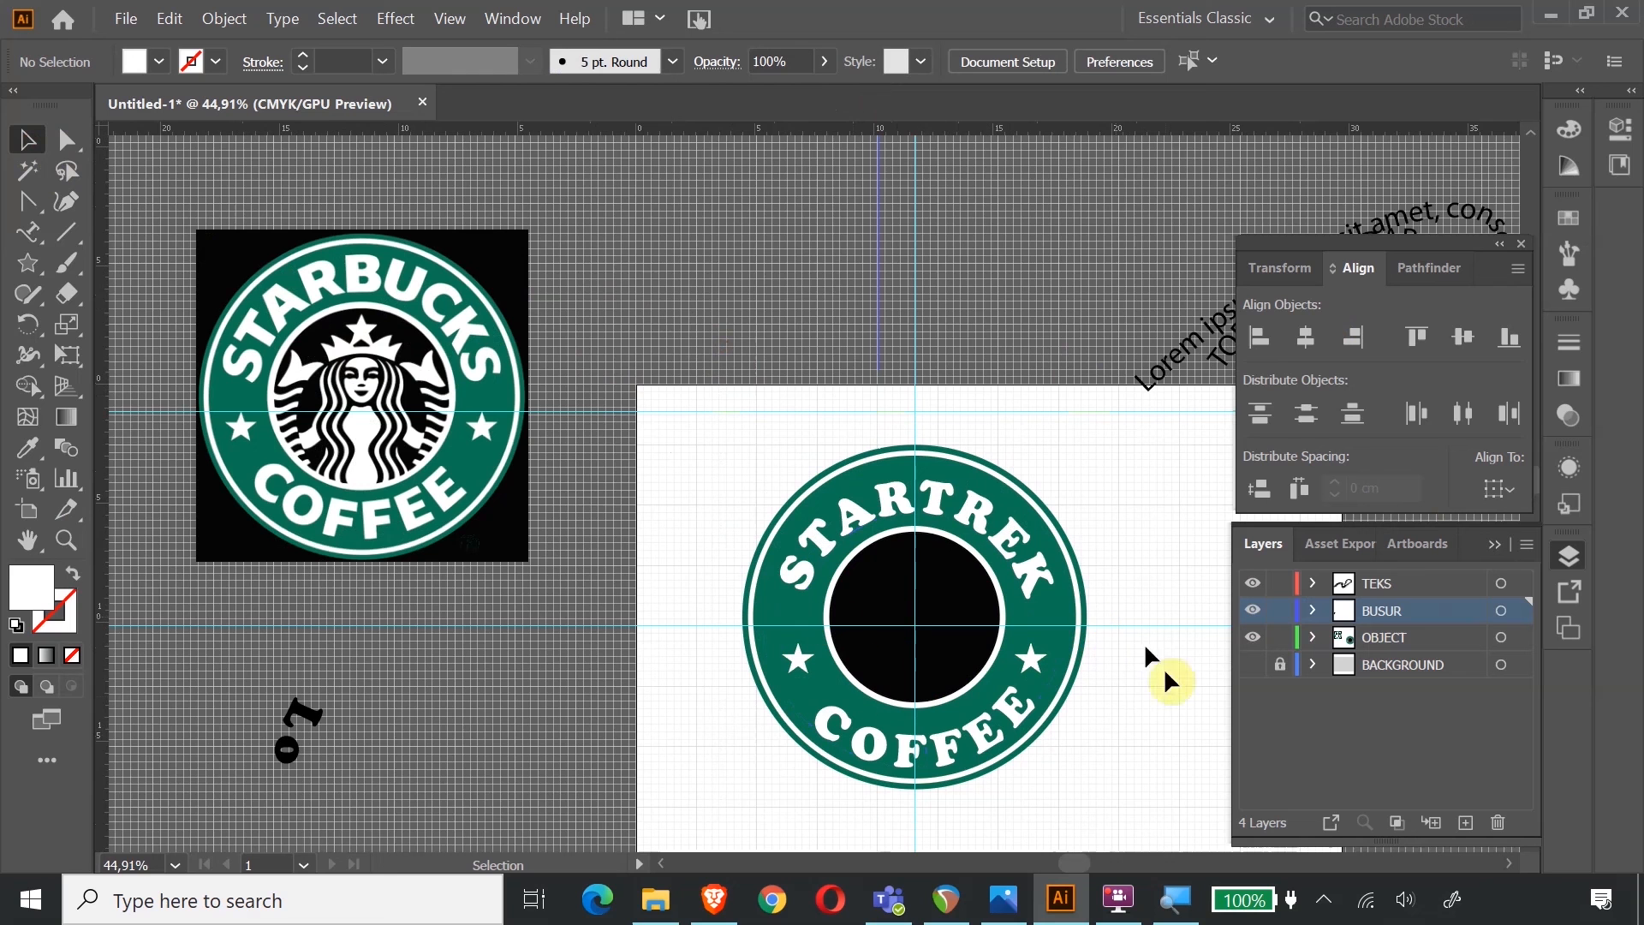
Select the STARTREK path text and change its font to AardvarkBold.
left_click(28, 233)
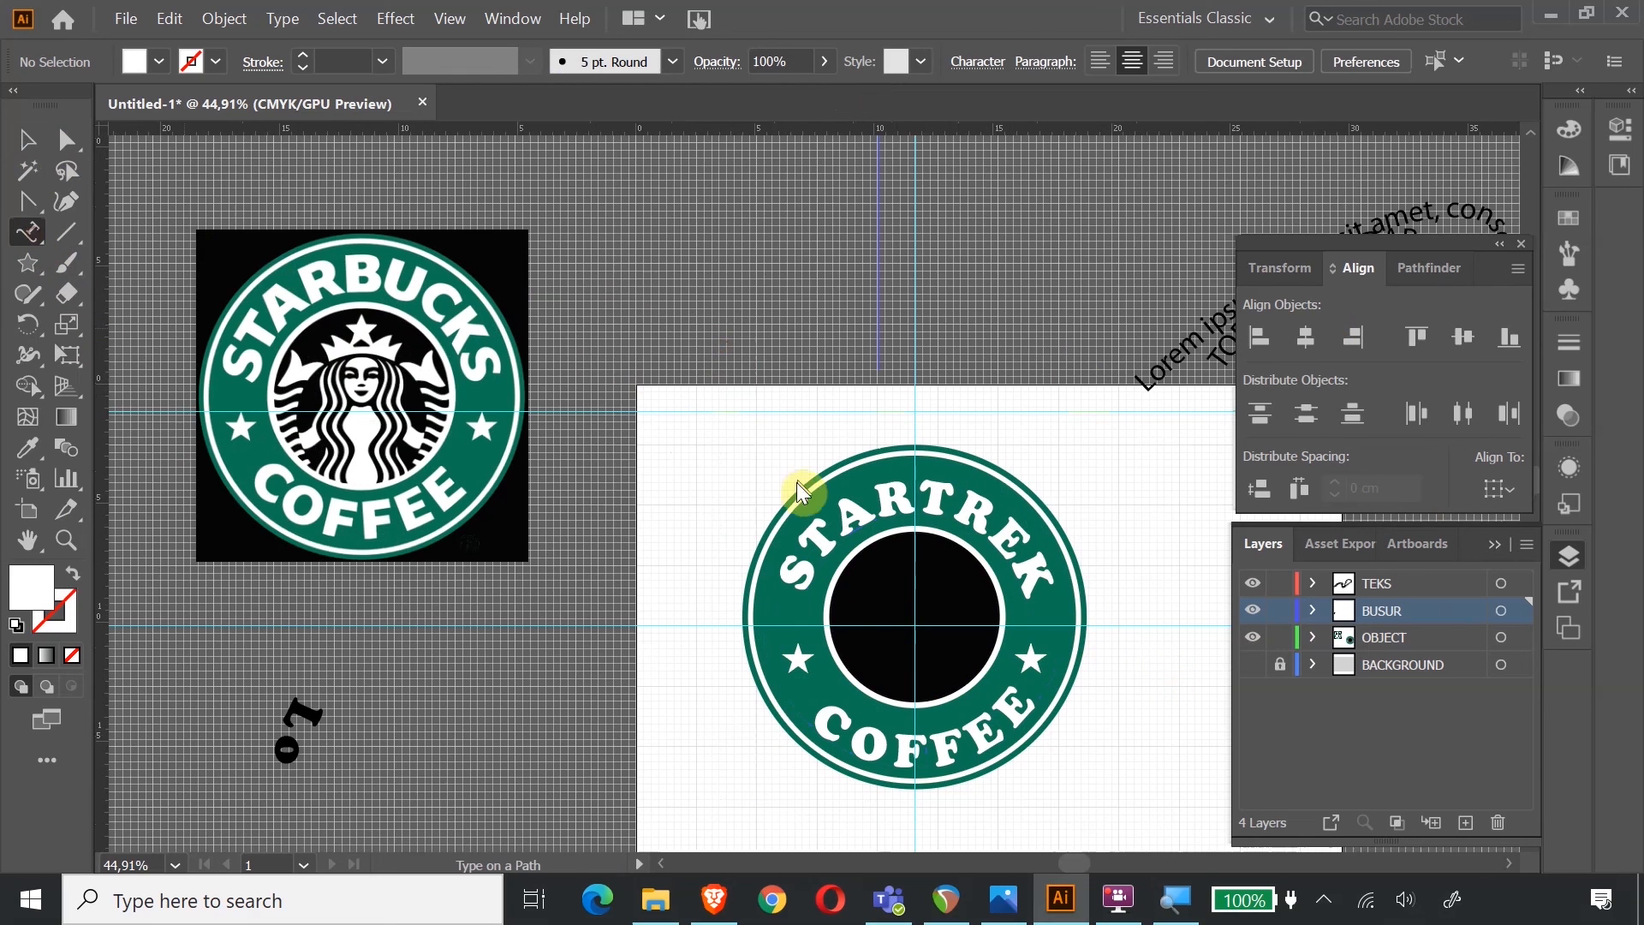
left_click(817, 545)
left_click_drag(803, 586, 1054, 565)
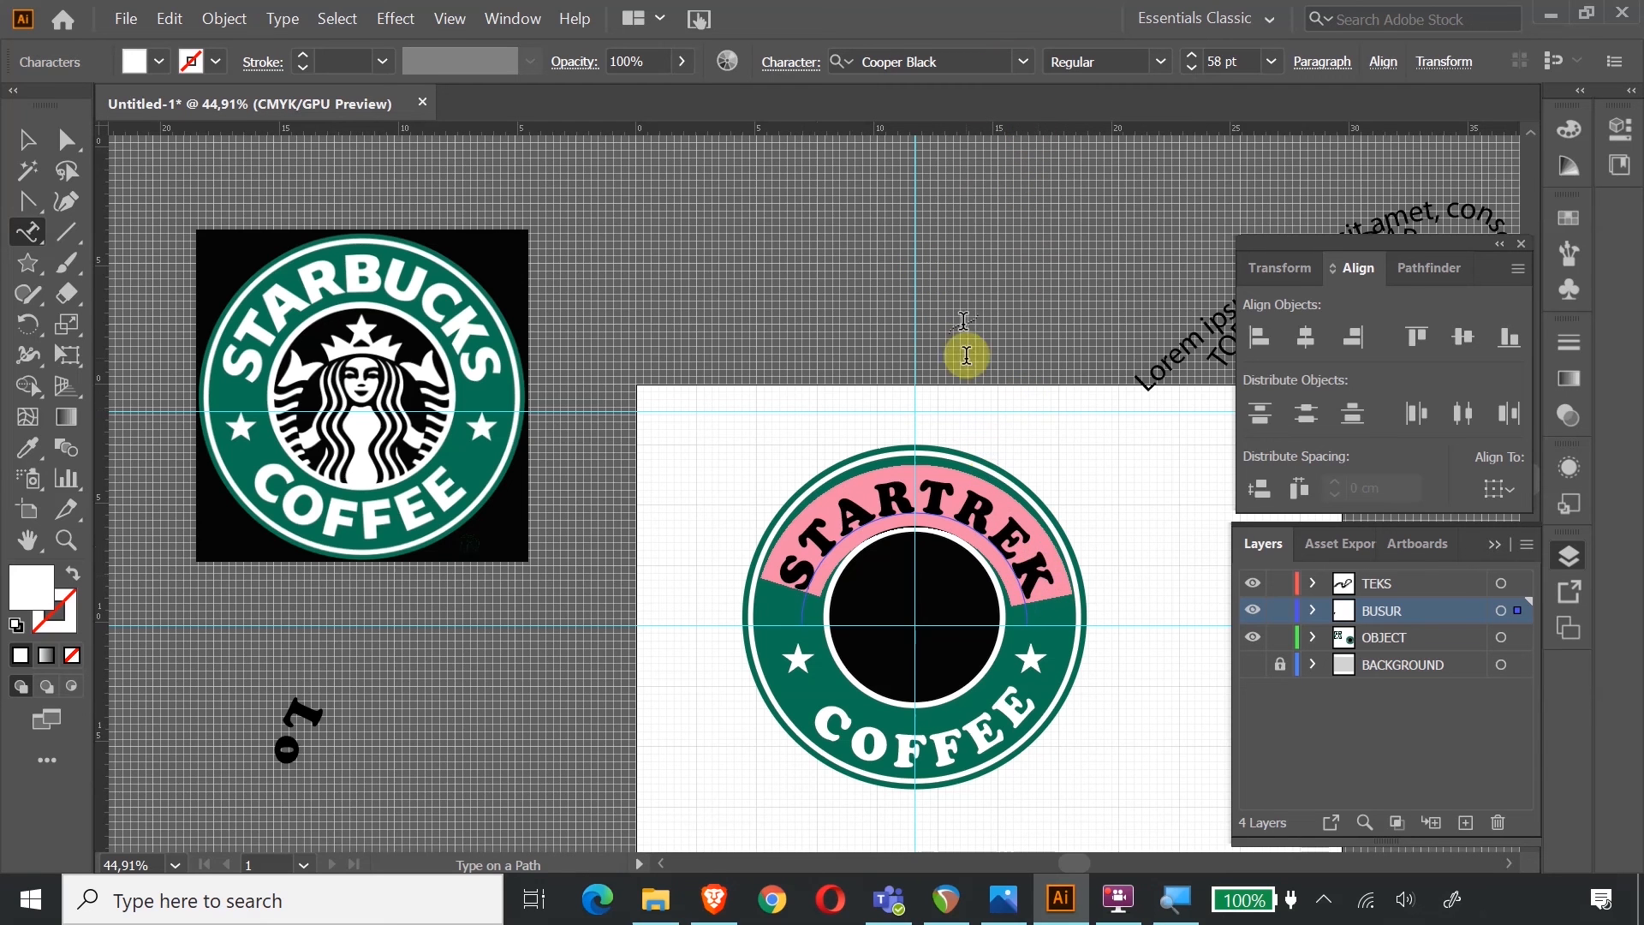
left_click(1023, 61)
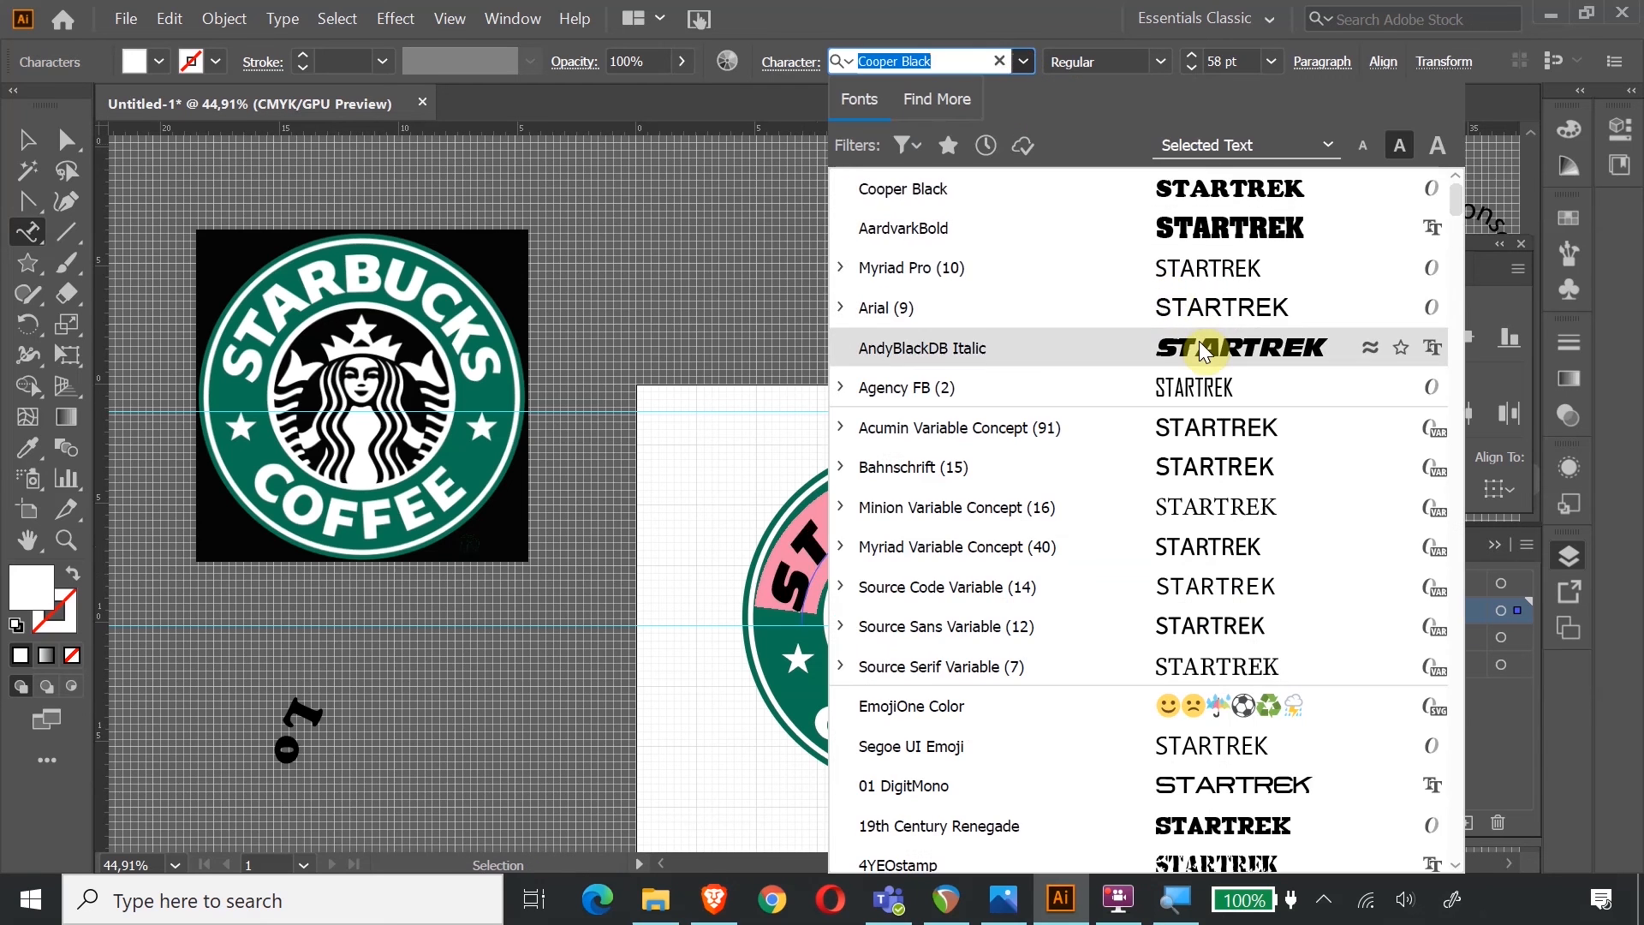
left_click(1203, 230)
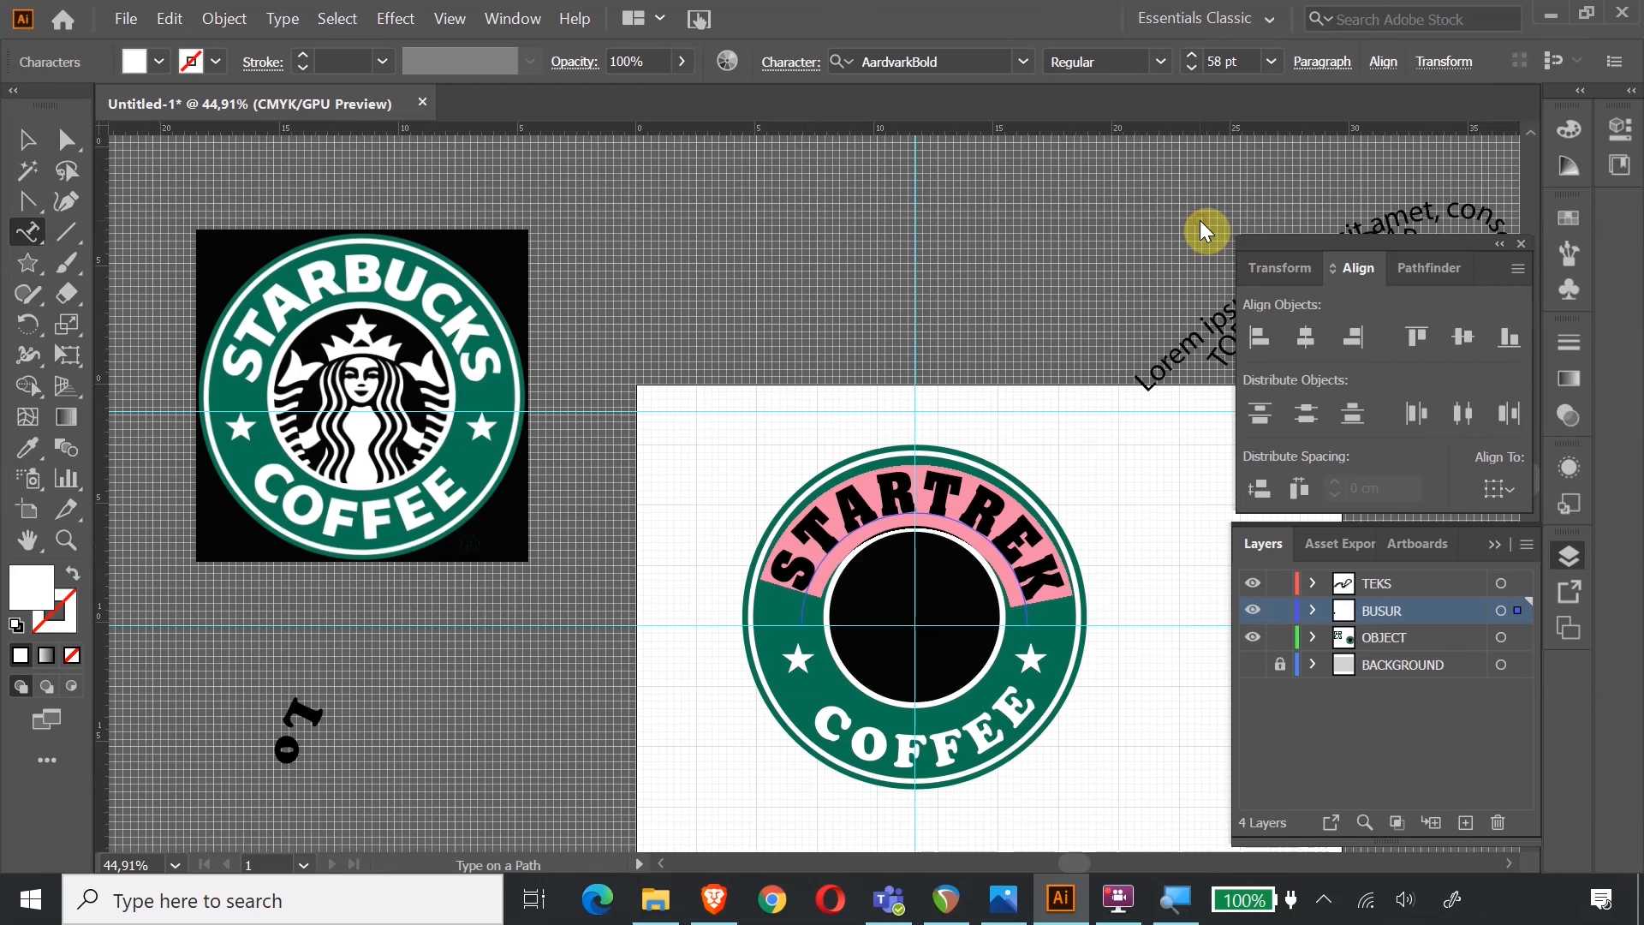
left_click(972, 248)
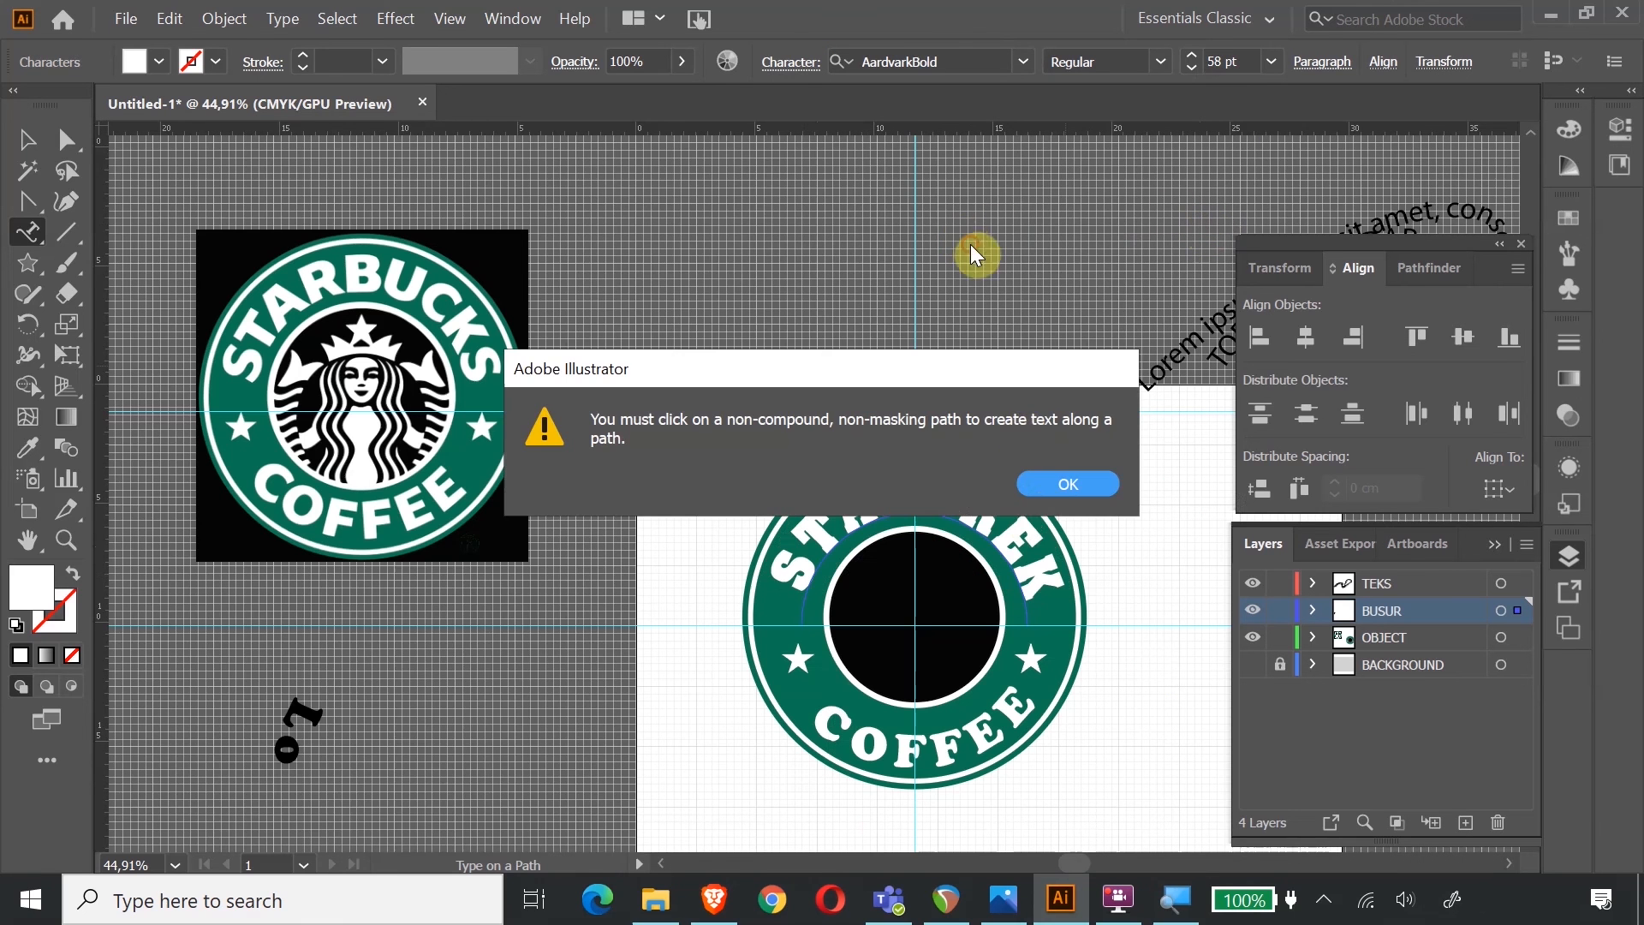
left_click(1054, 503)
Reselect the STARTREK text and change its font to Arial in the Black style.
left_click_drag(1053, 578, 753, 574)
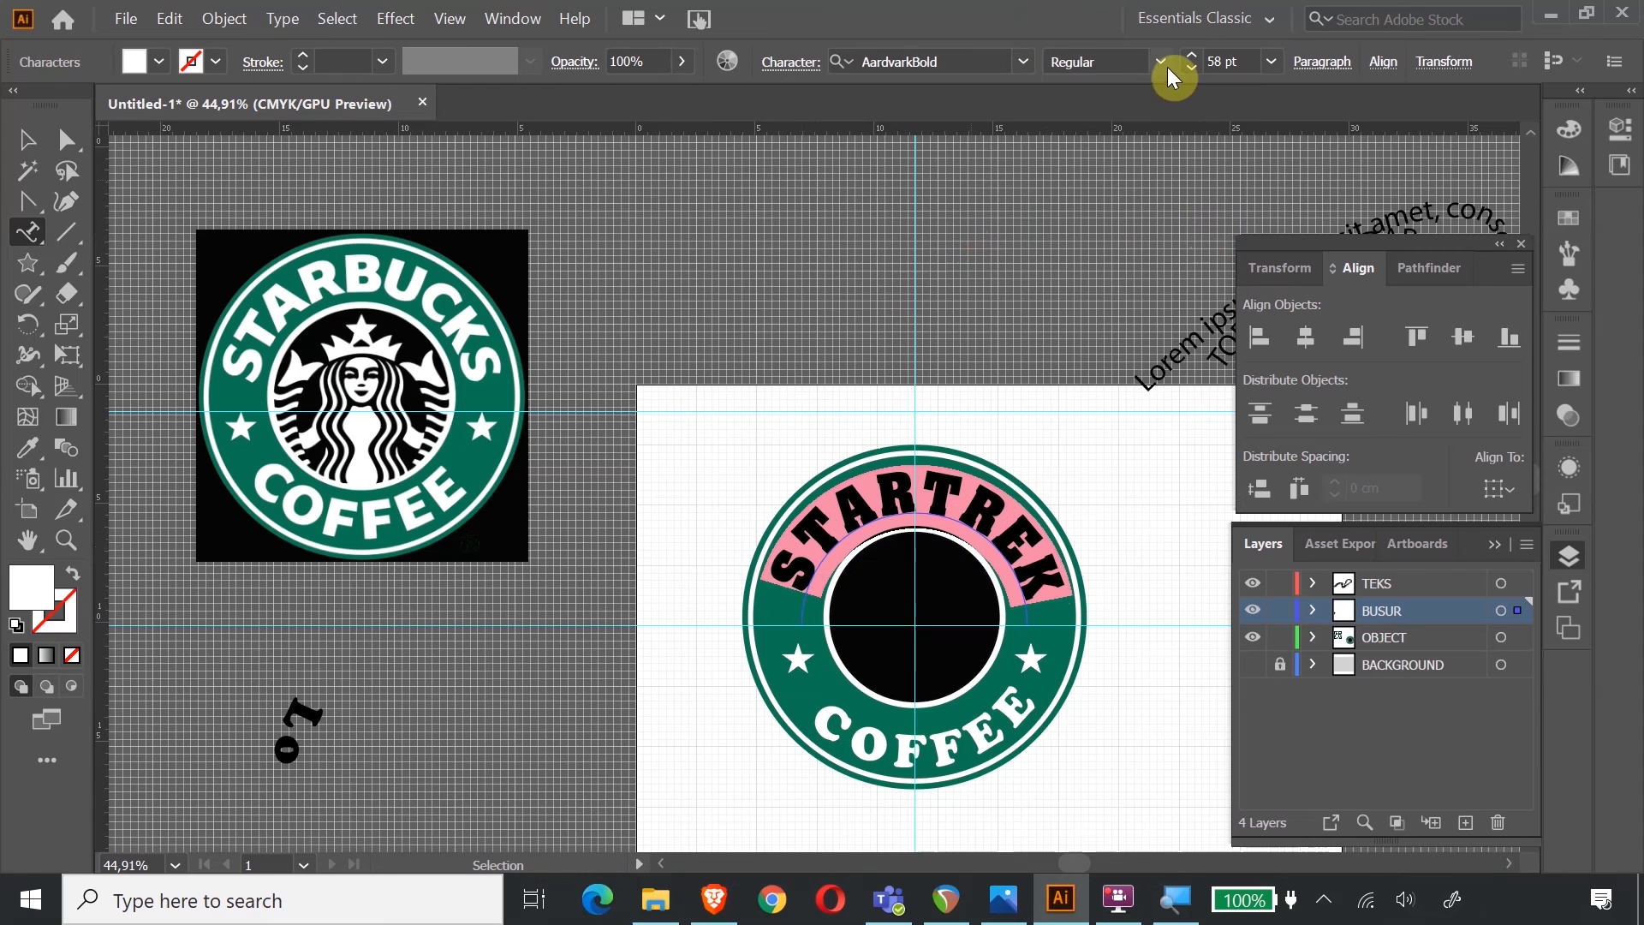
left_click(1025, 62)
left_click(1026, 62)
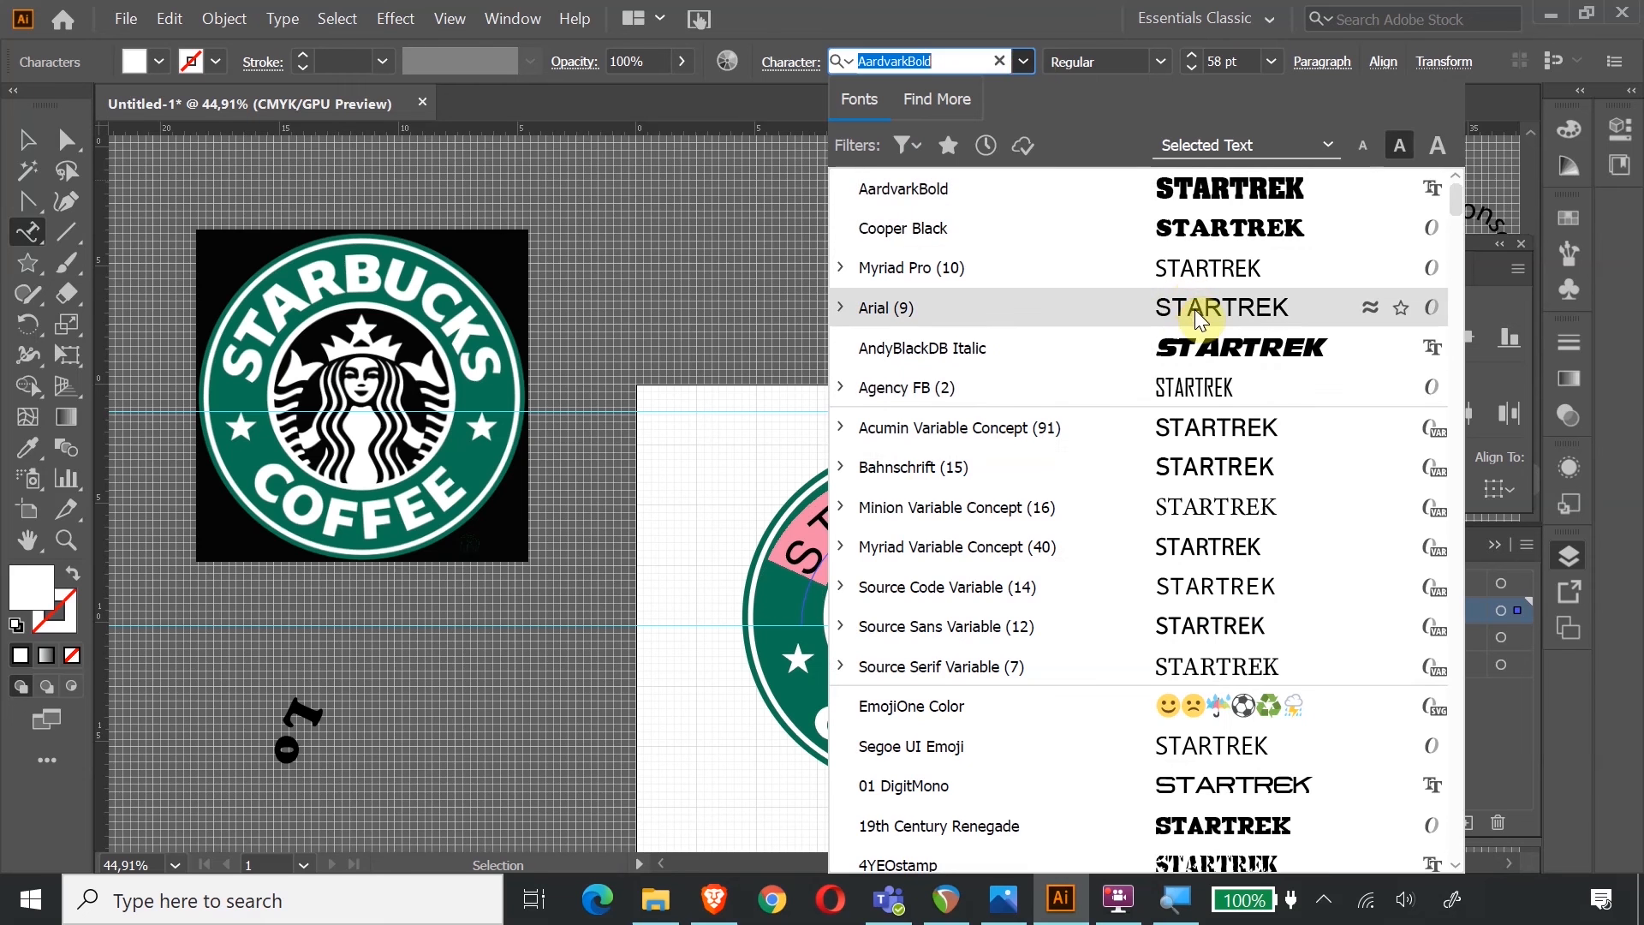
left_click(1194, 308)
left_click(1030, 61)
left_click(1030, 62)
left_click(1161, 70)
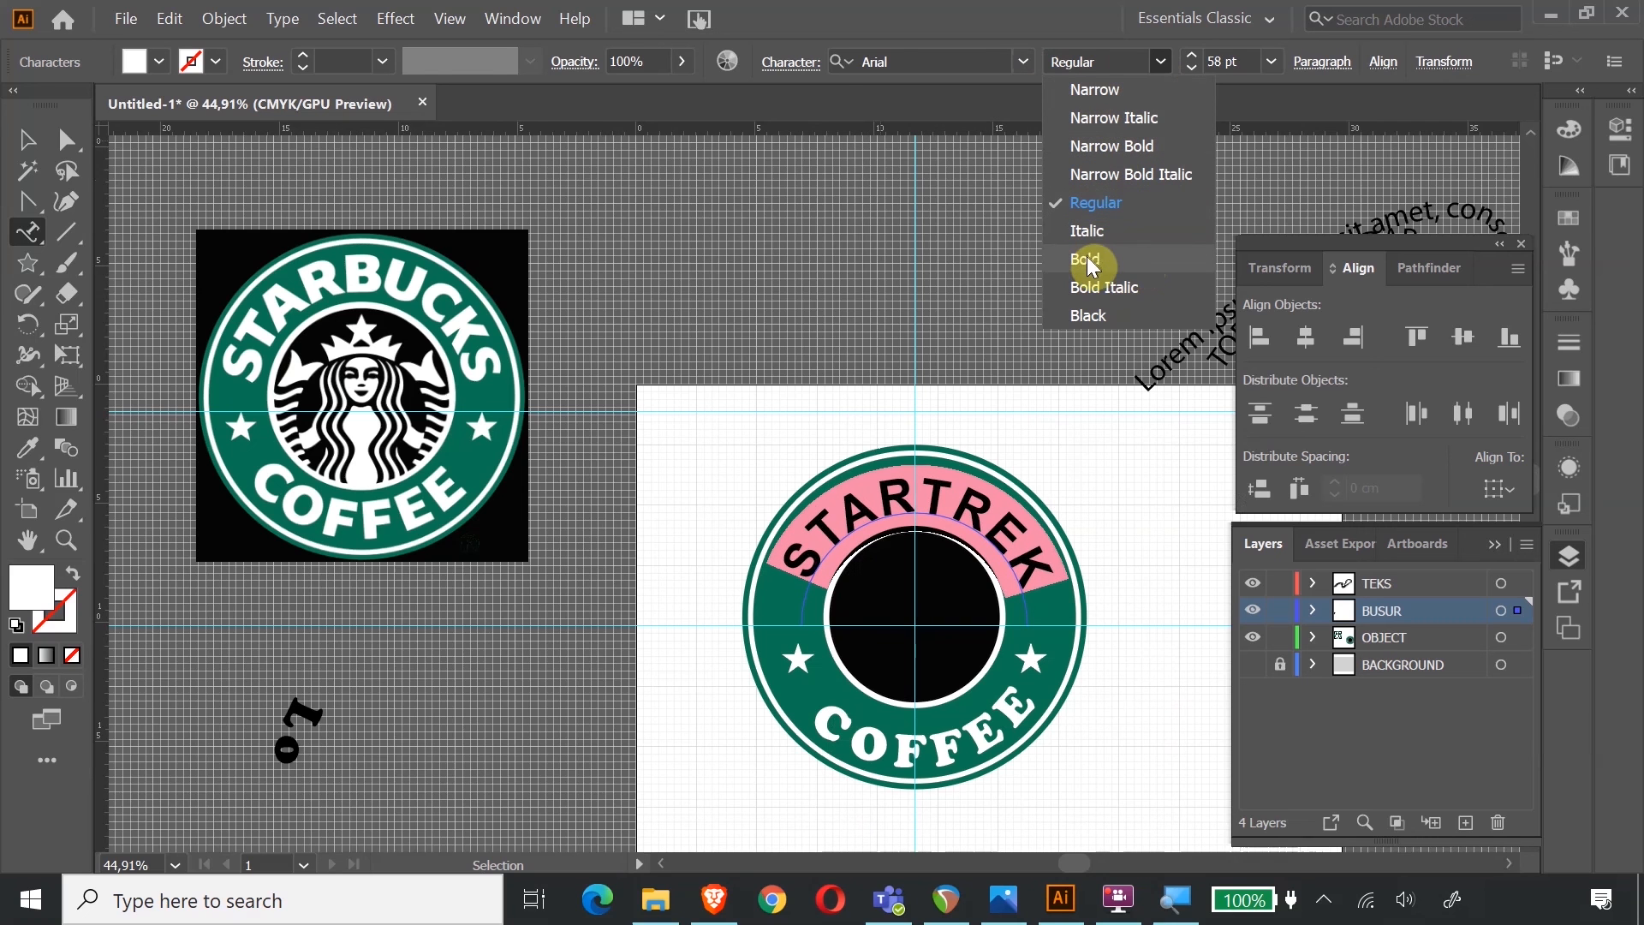
left_click(1089, 317)
Select all of the curved COFFEE text and apply the Cooper Black font to it.
left_click(1002, 720)
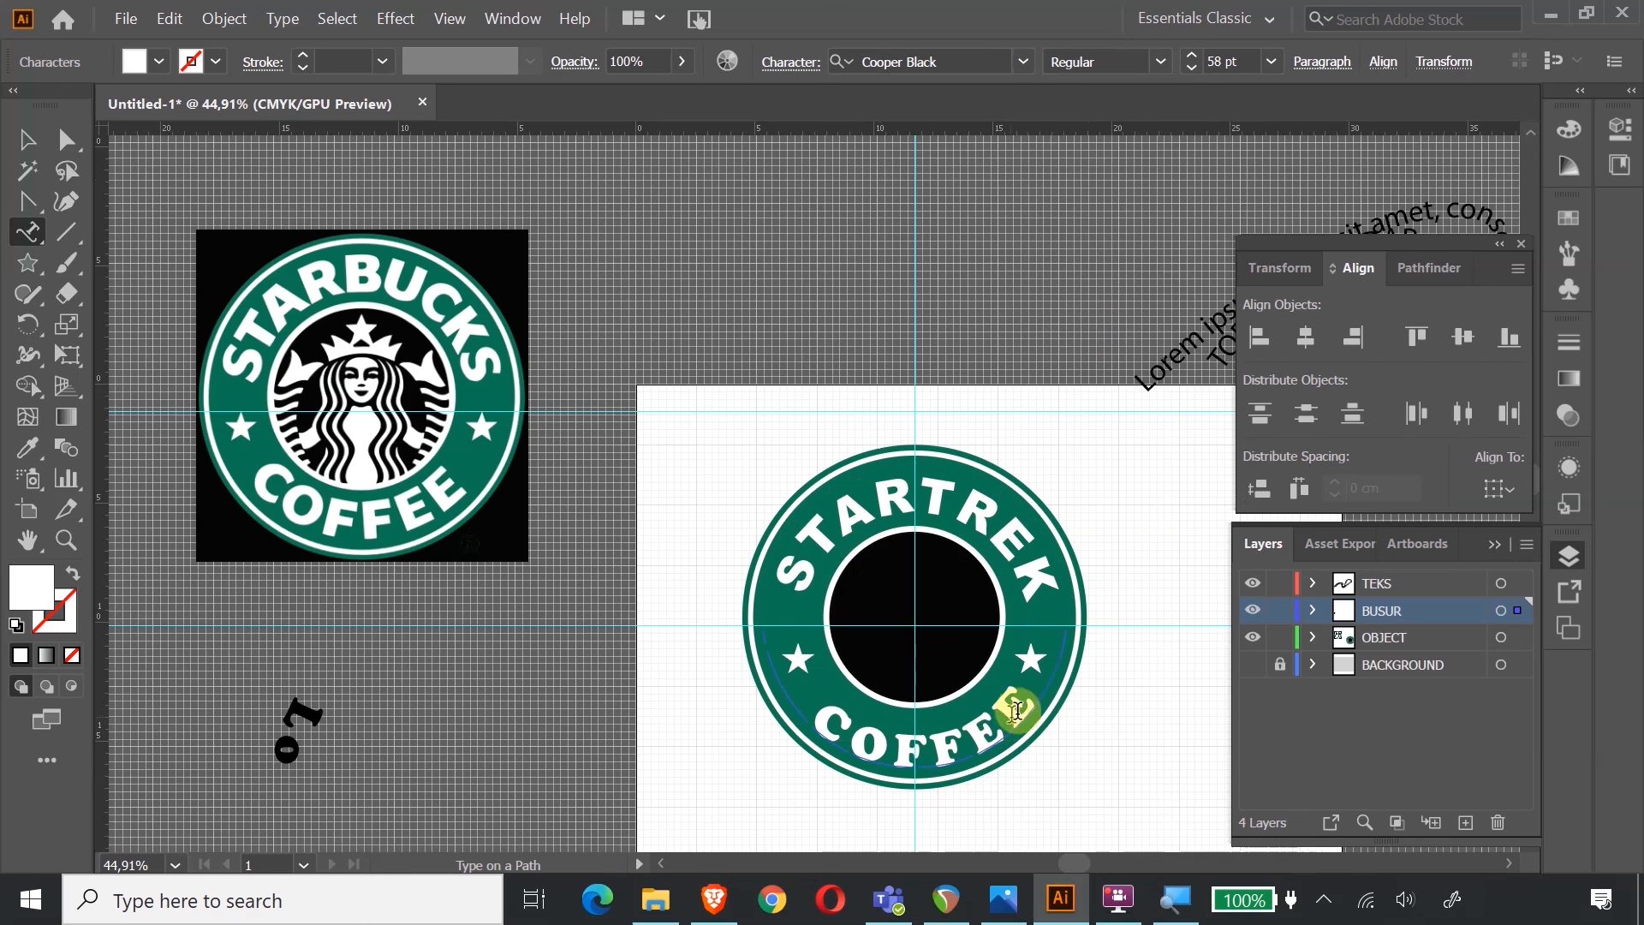
left_click_drag(1030, 698, 813, 712)
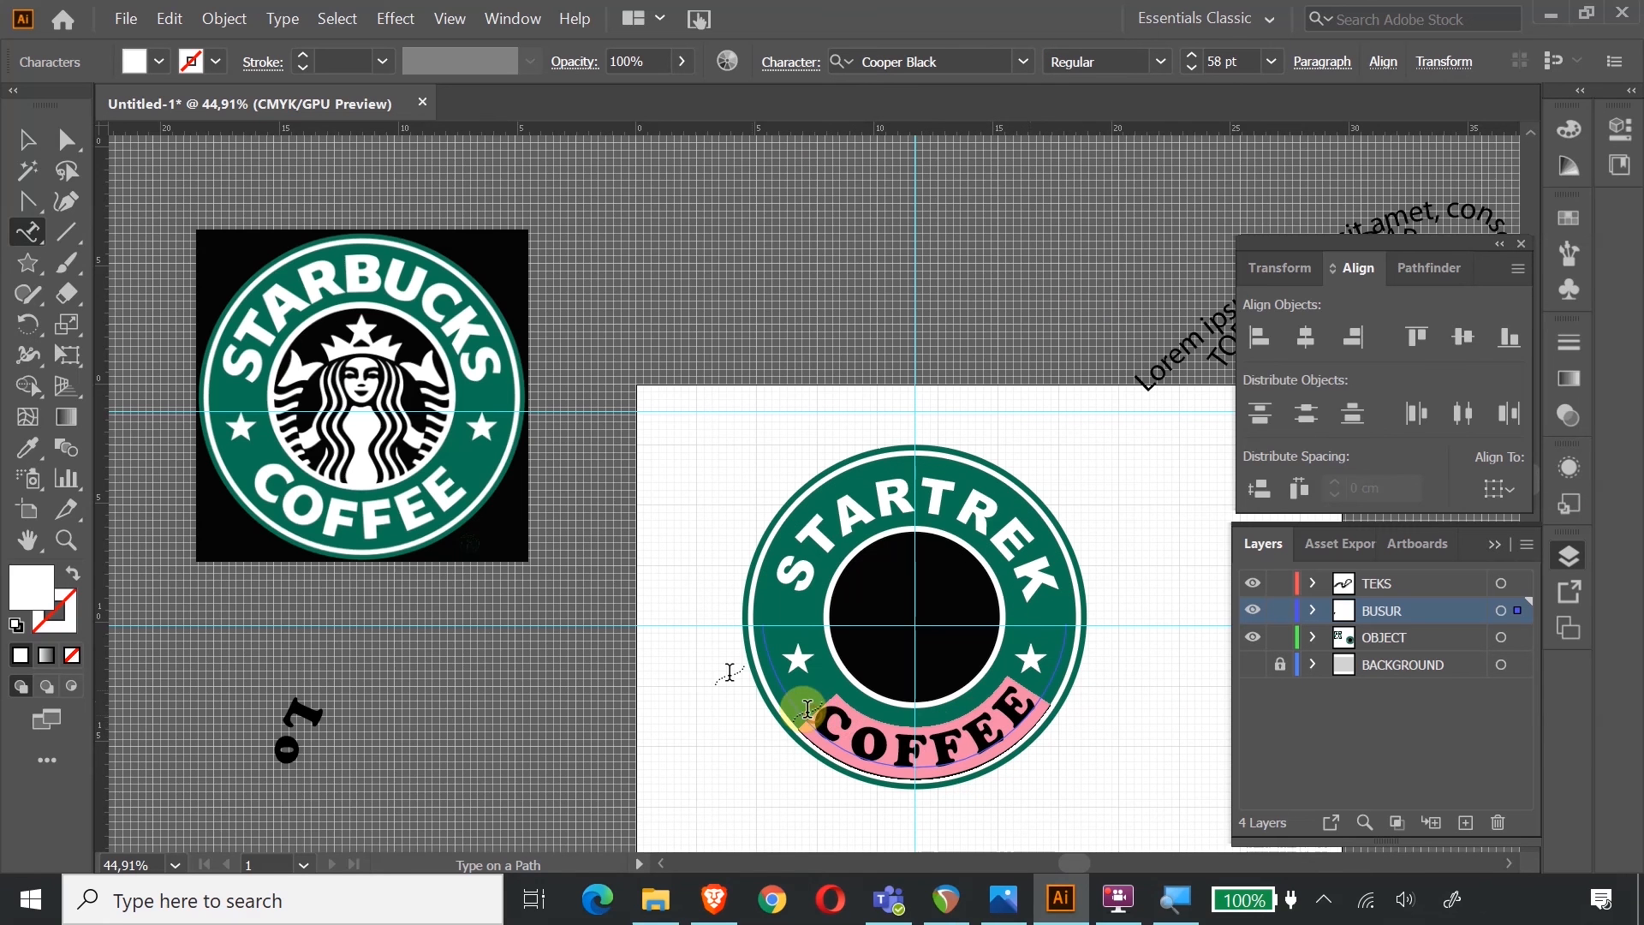
left_click(1030, 60)
left_click(1031, 59)
left_click(1031, 59)
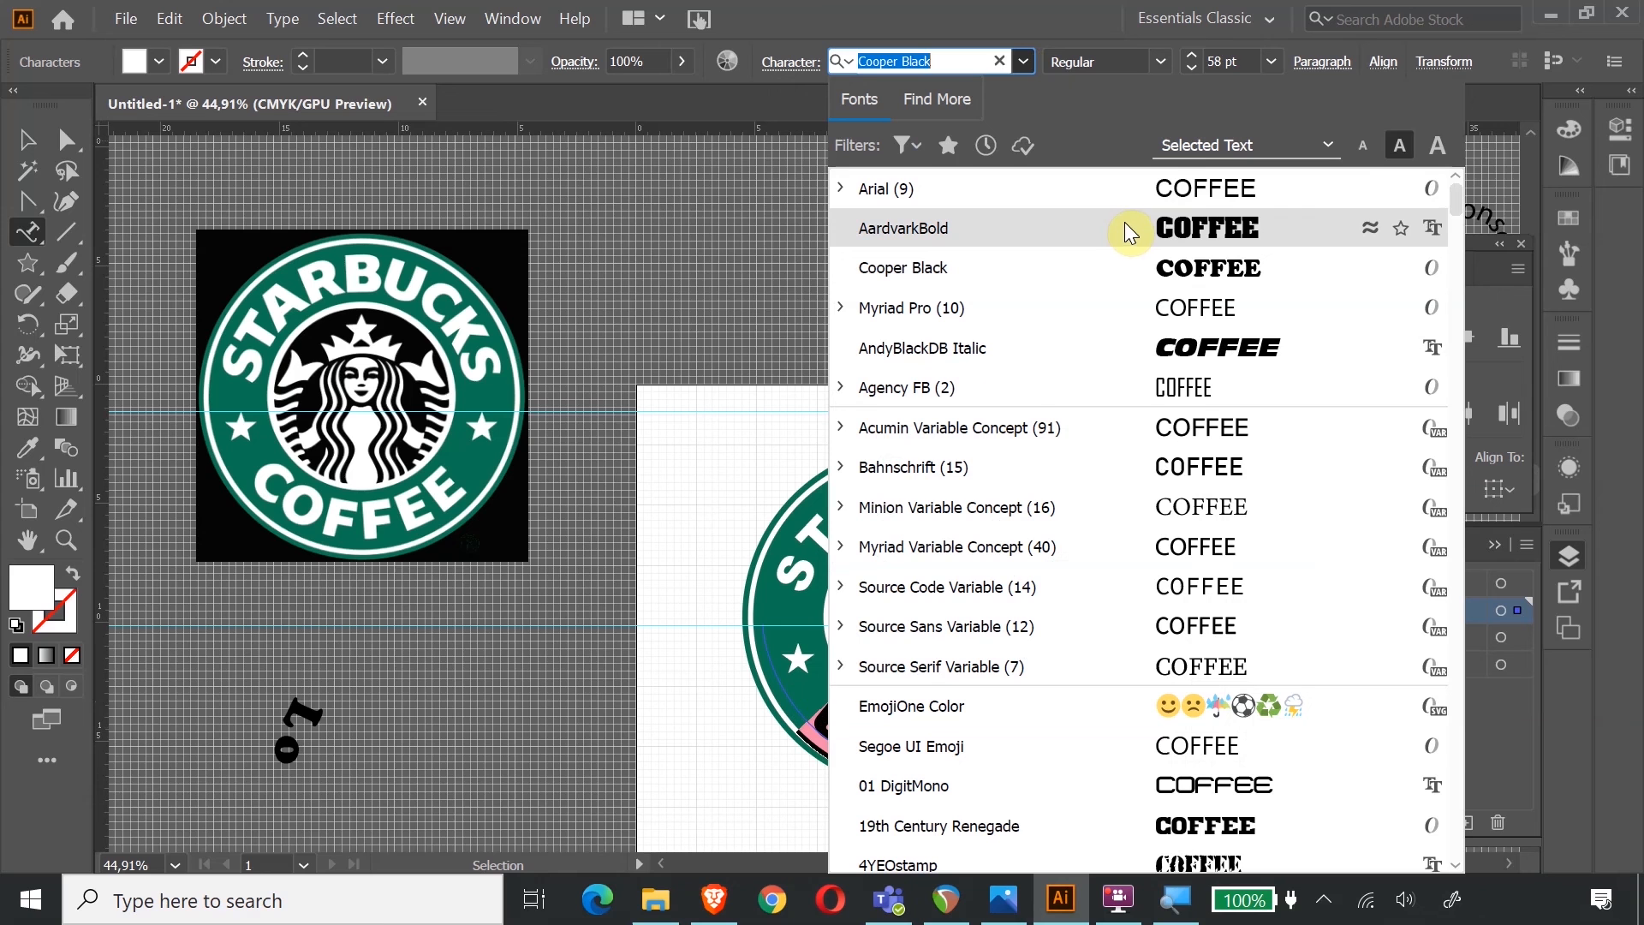
left_click(1186, 275)
left_click(933, 756)
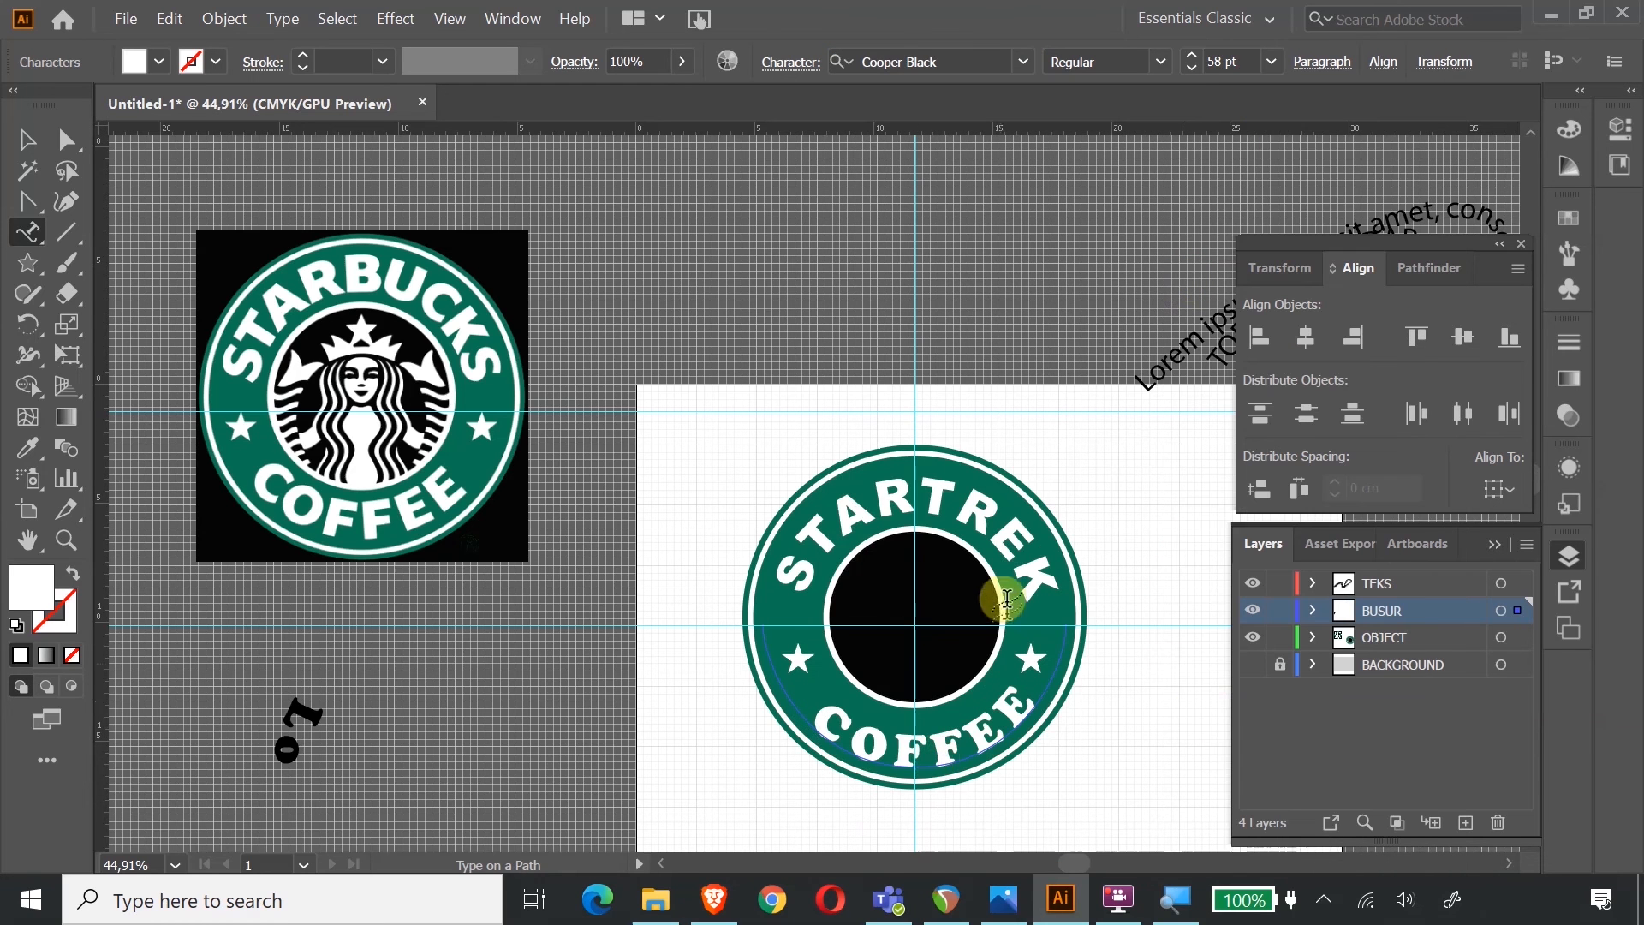
Copy the COFFEE text's formatting onto the whole STARTREK text with the Eyedropper and deselect everything.
left_click_drag(1048, 590, 754, 571)
left_click(26, 443)
left_click(948, 749)
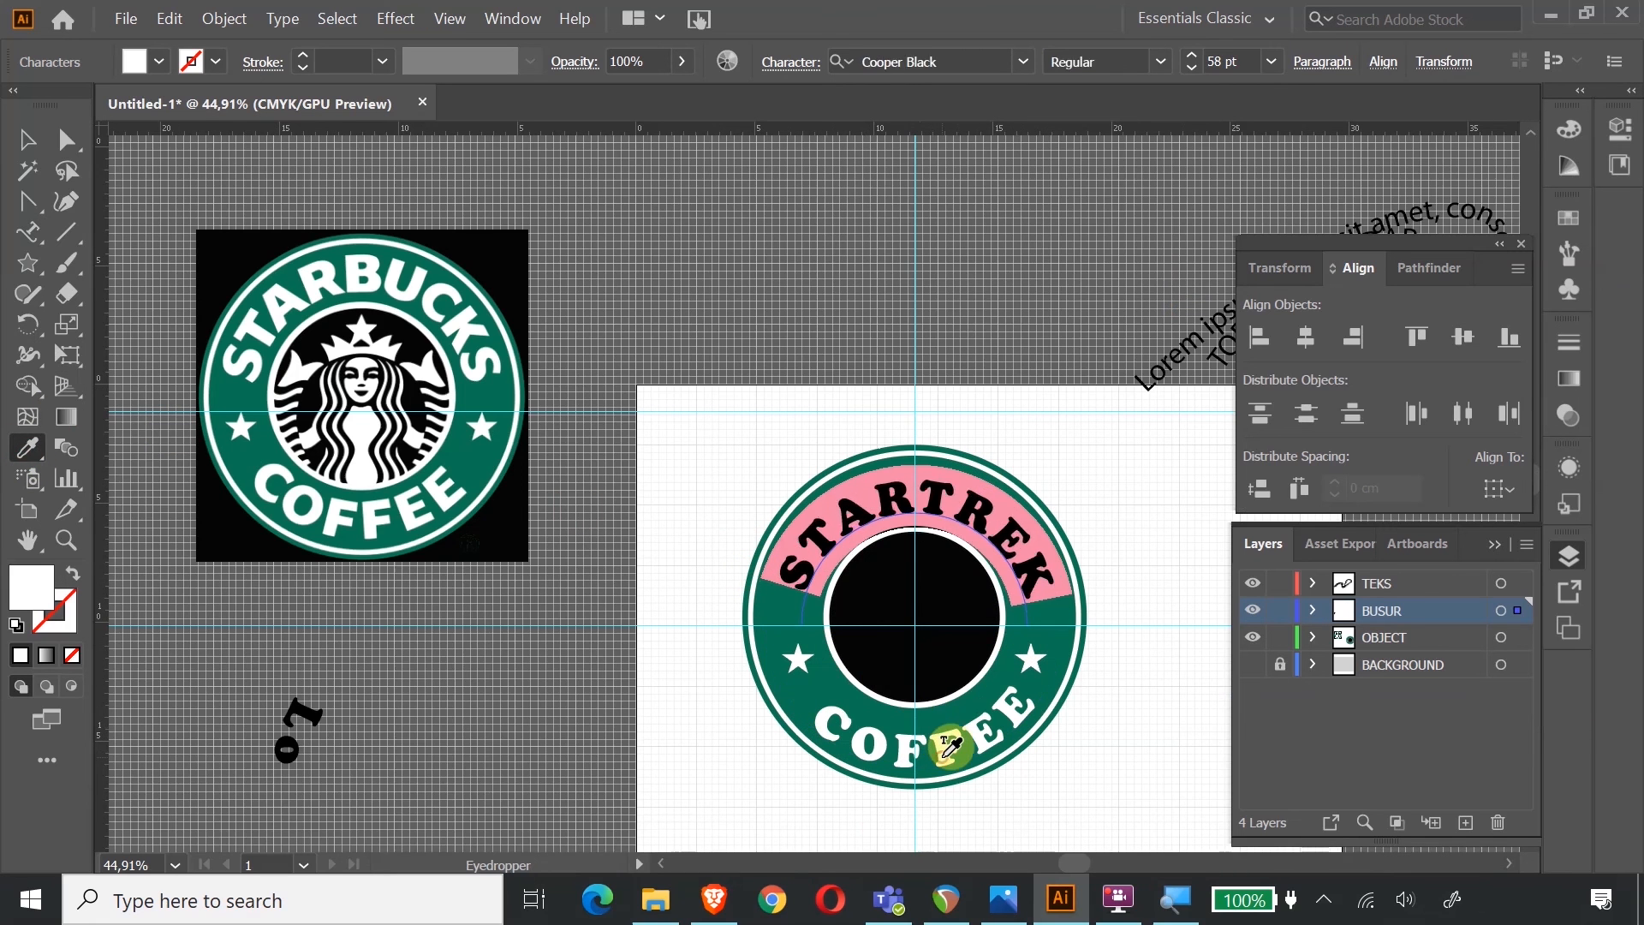
left_click(26, 138)
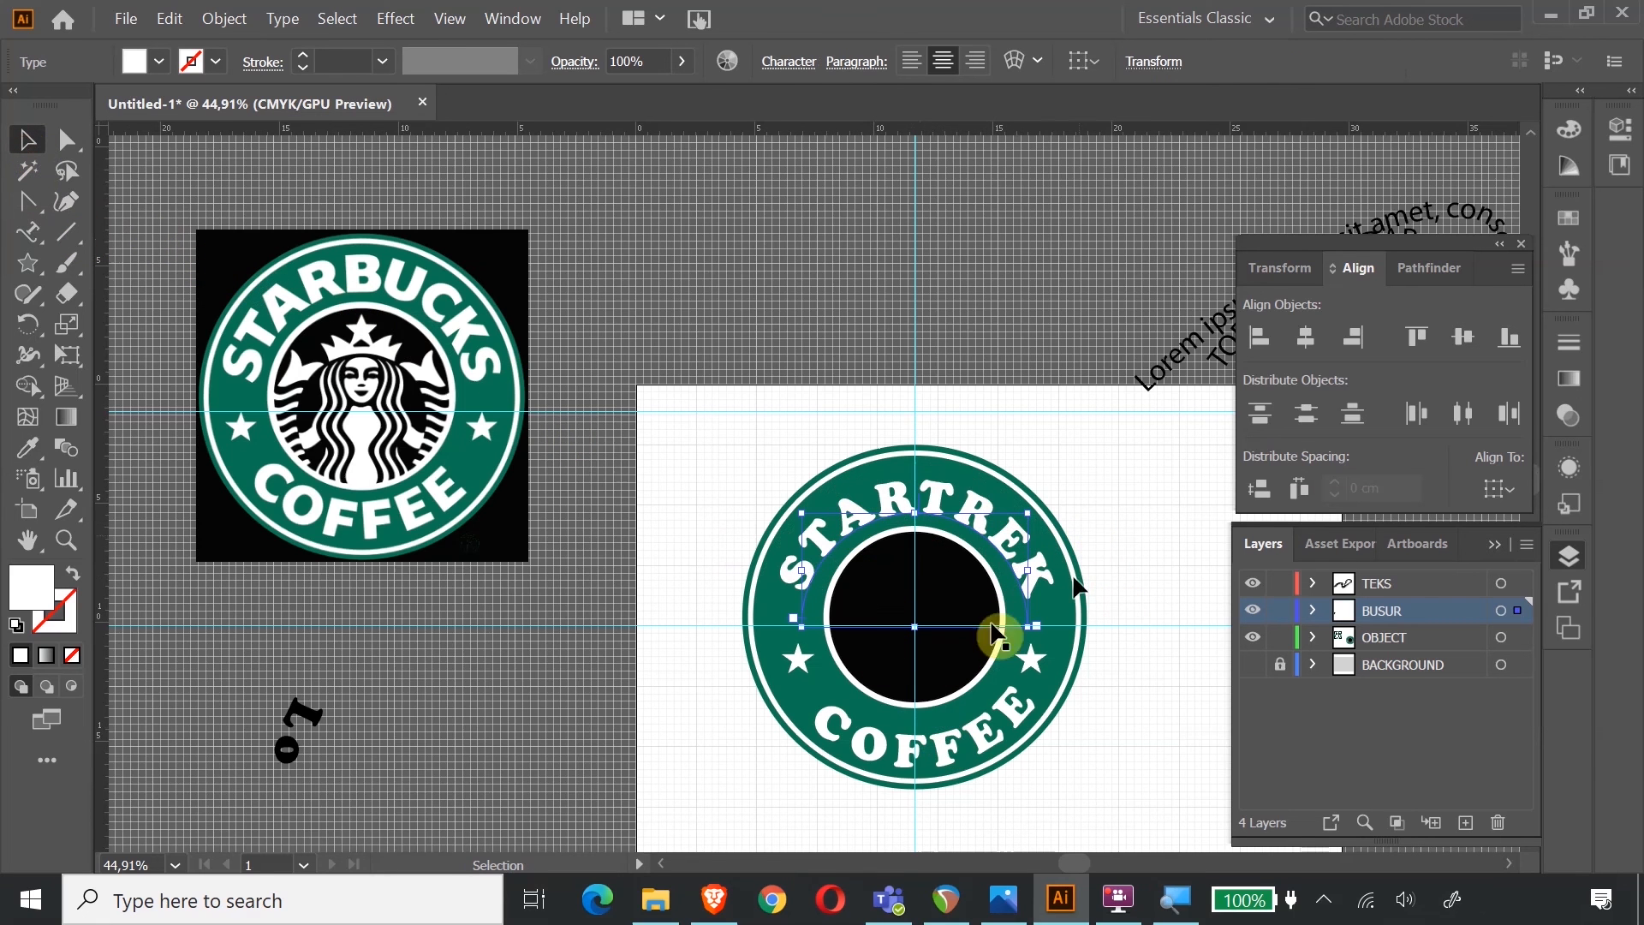
scroll(1061, 249, "down", 1)
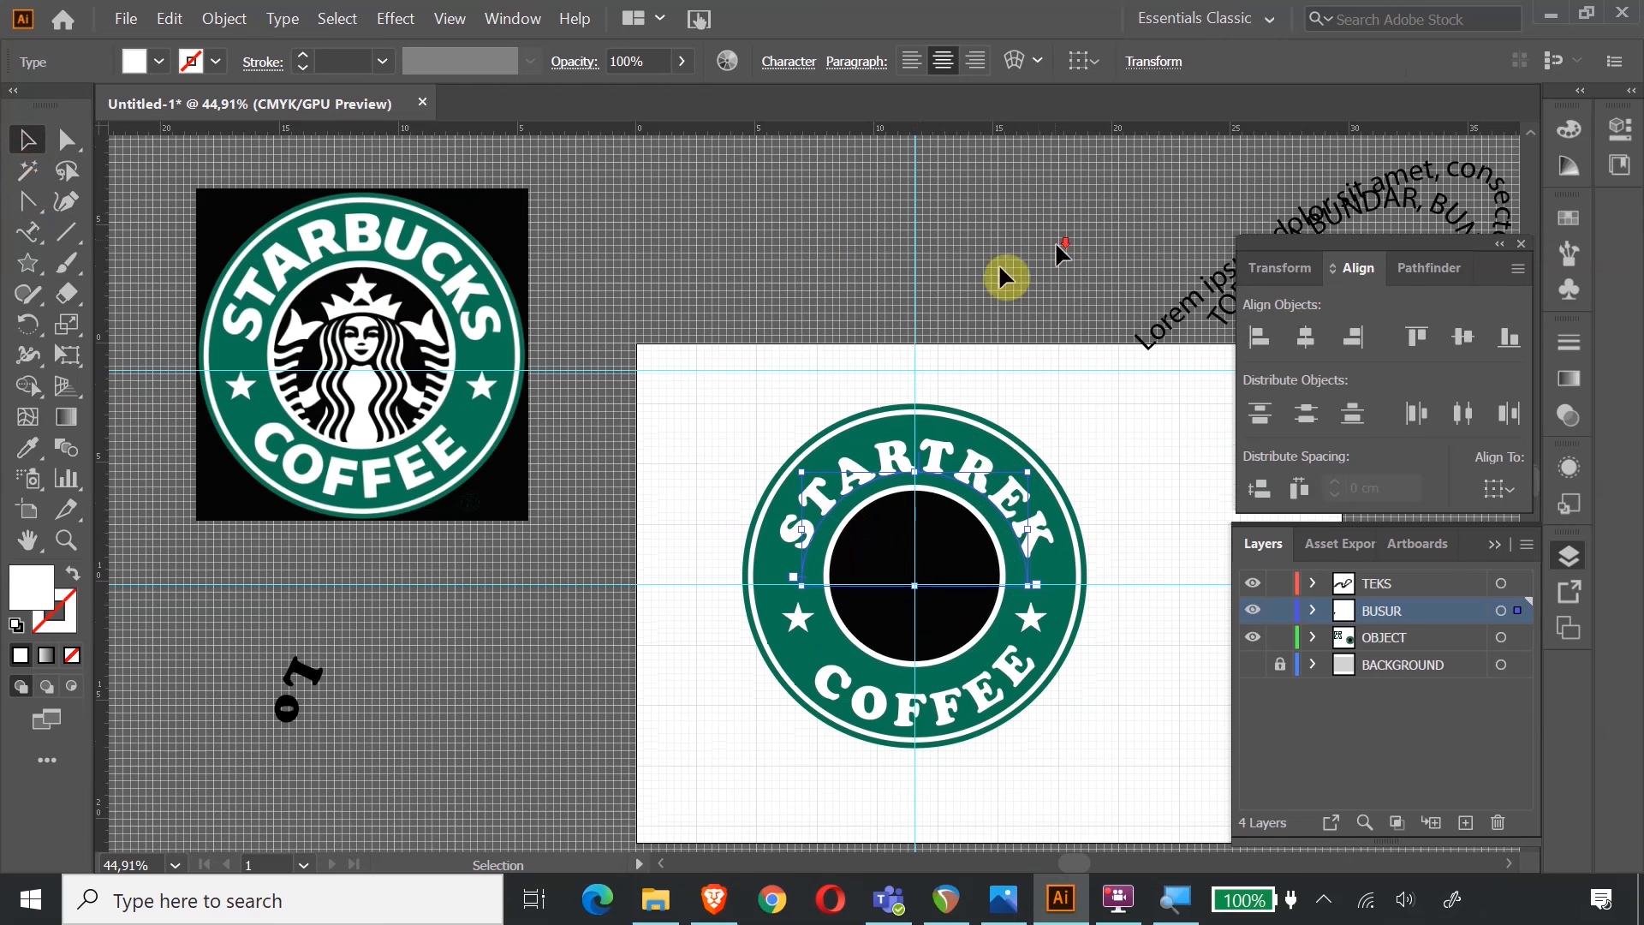
left_click(26, 141)
left_click(646, 216)
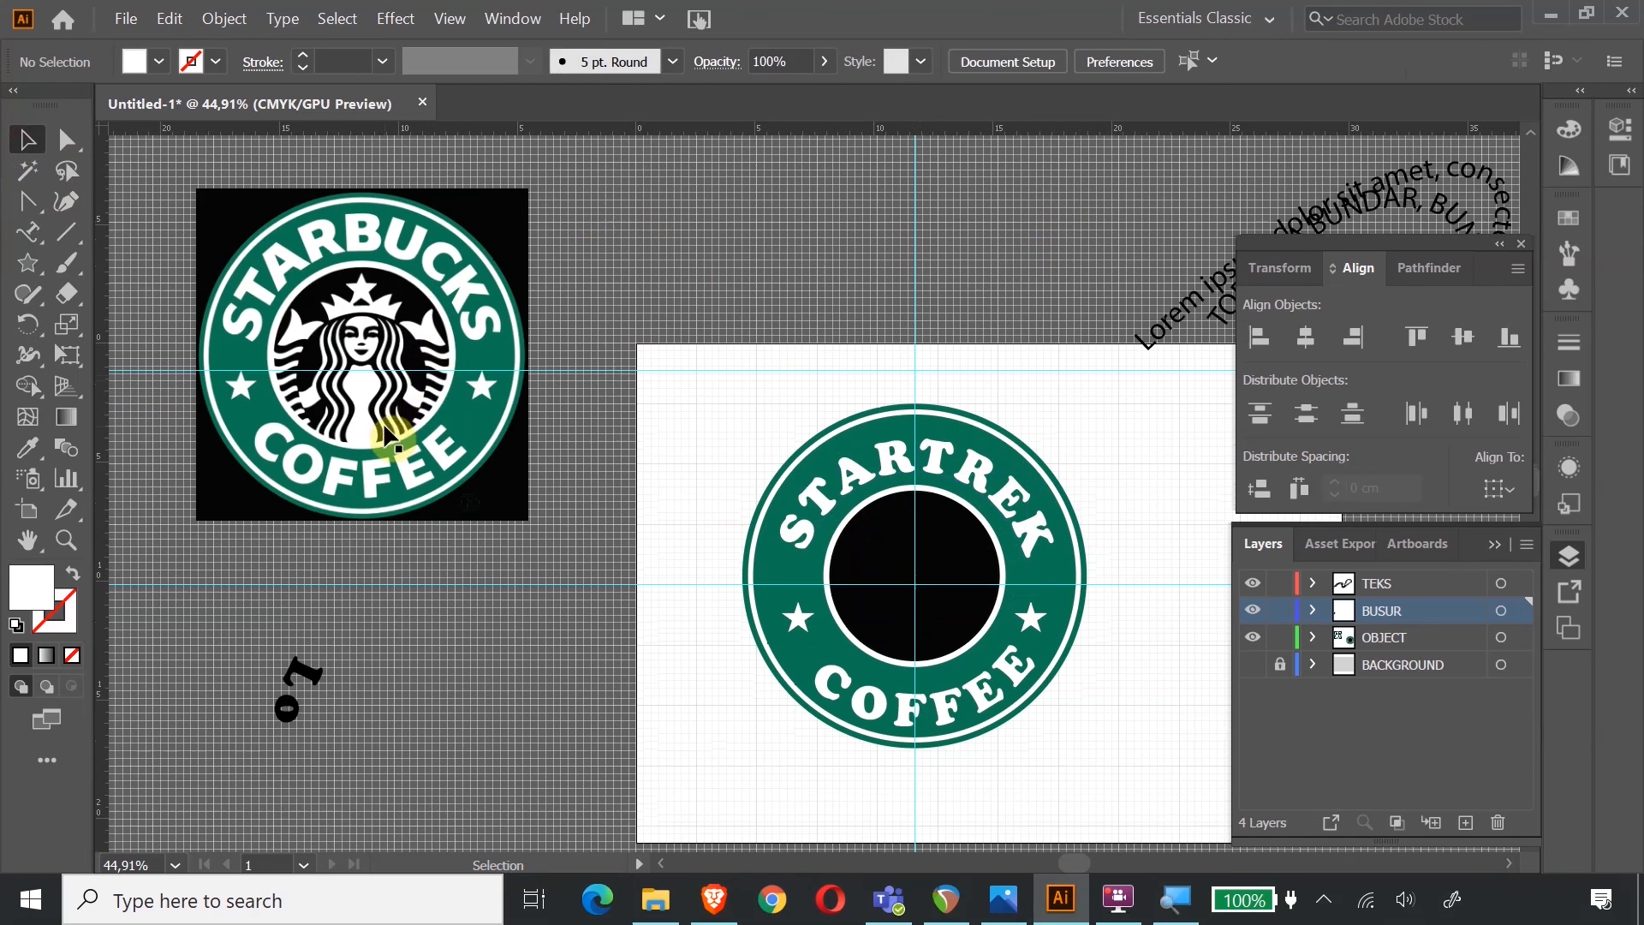